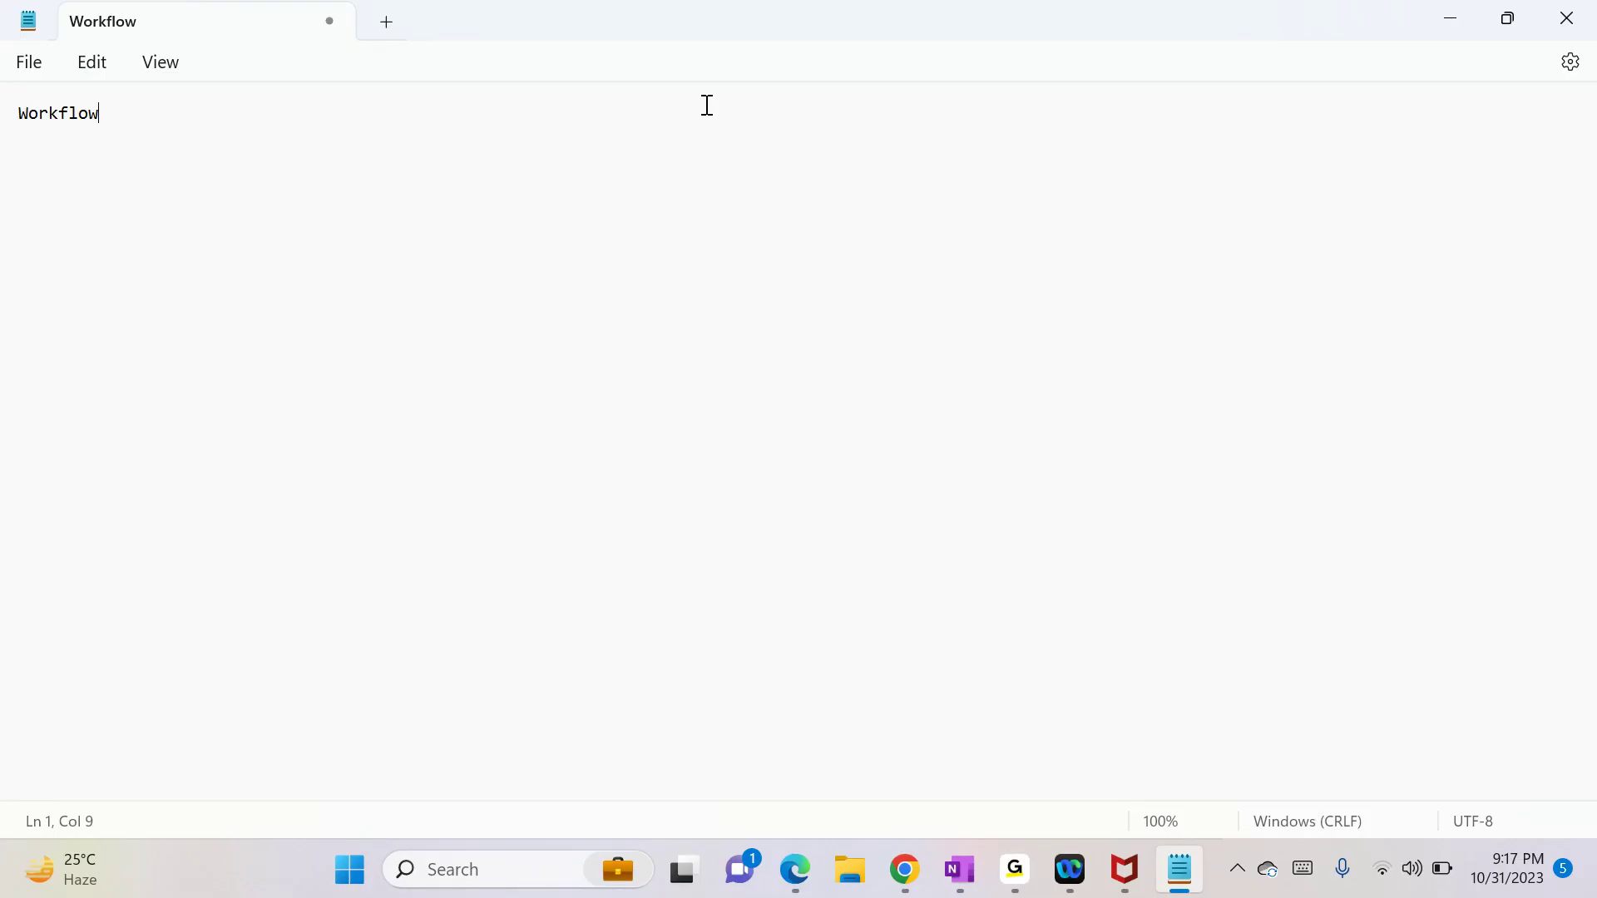
Step: Complete the Notepad heading: 'Workflow:- Linear step by step process that we used to automate the business logic'
text(:- Linear step b)
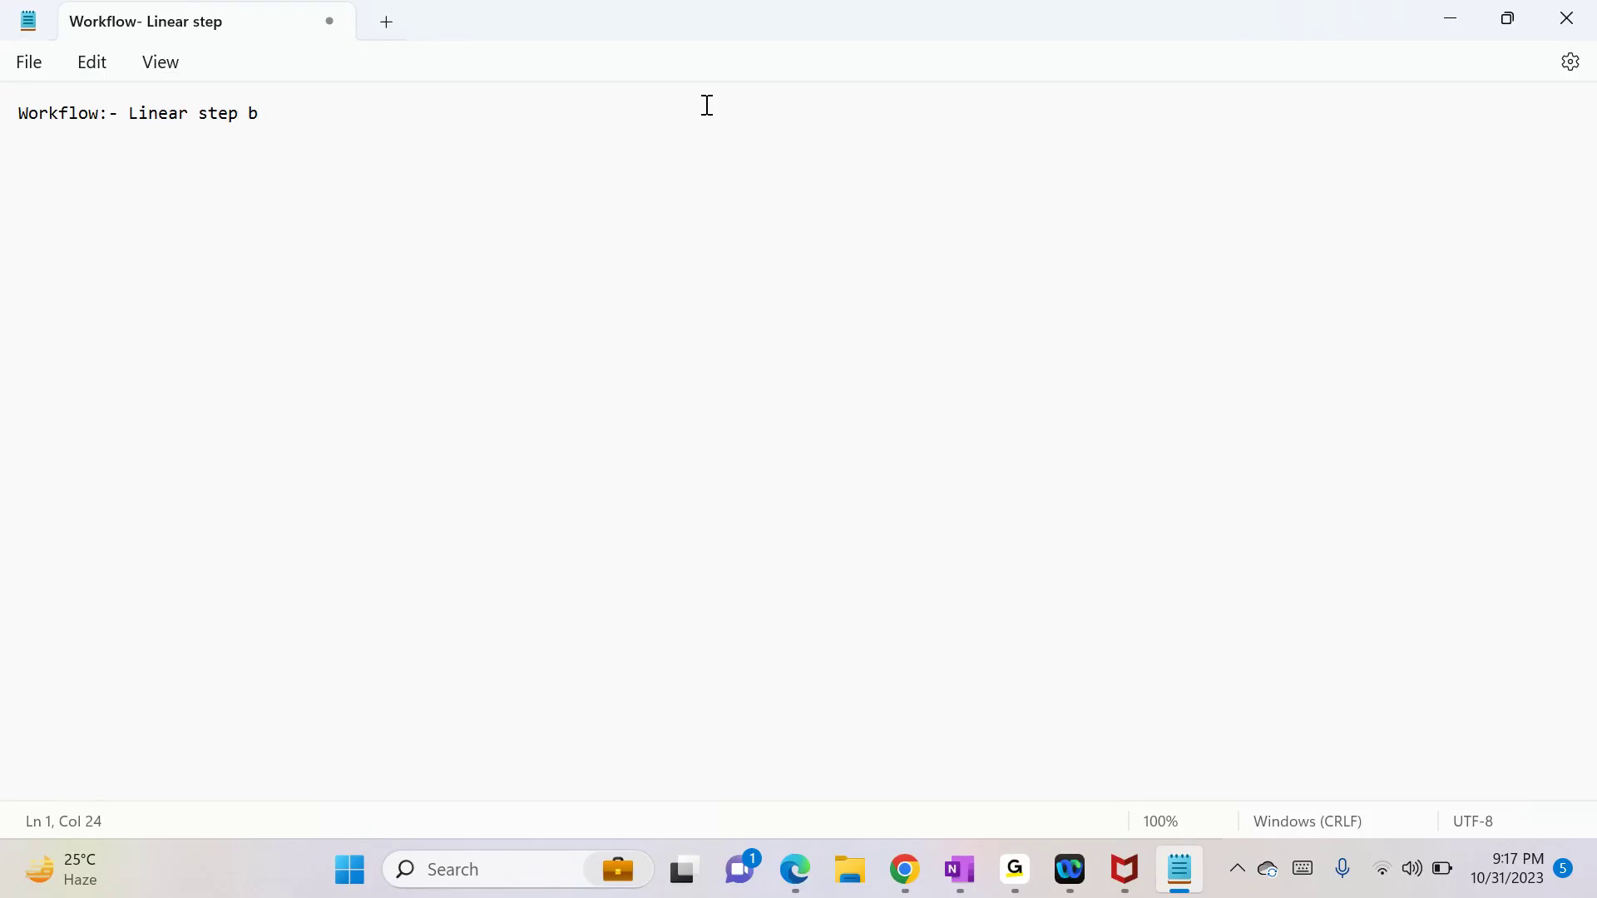
text(y step)
text( proces)
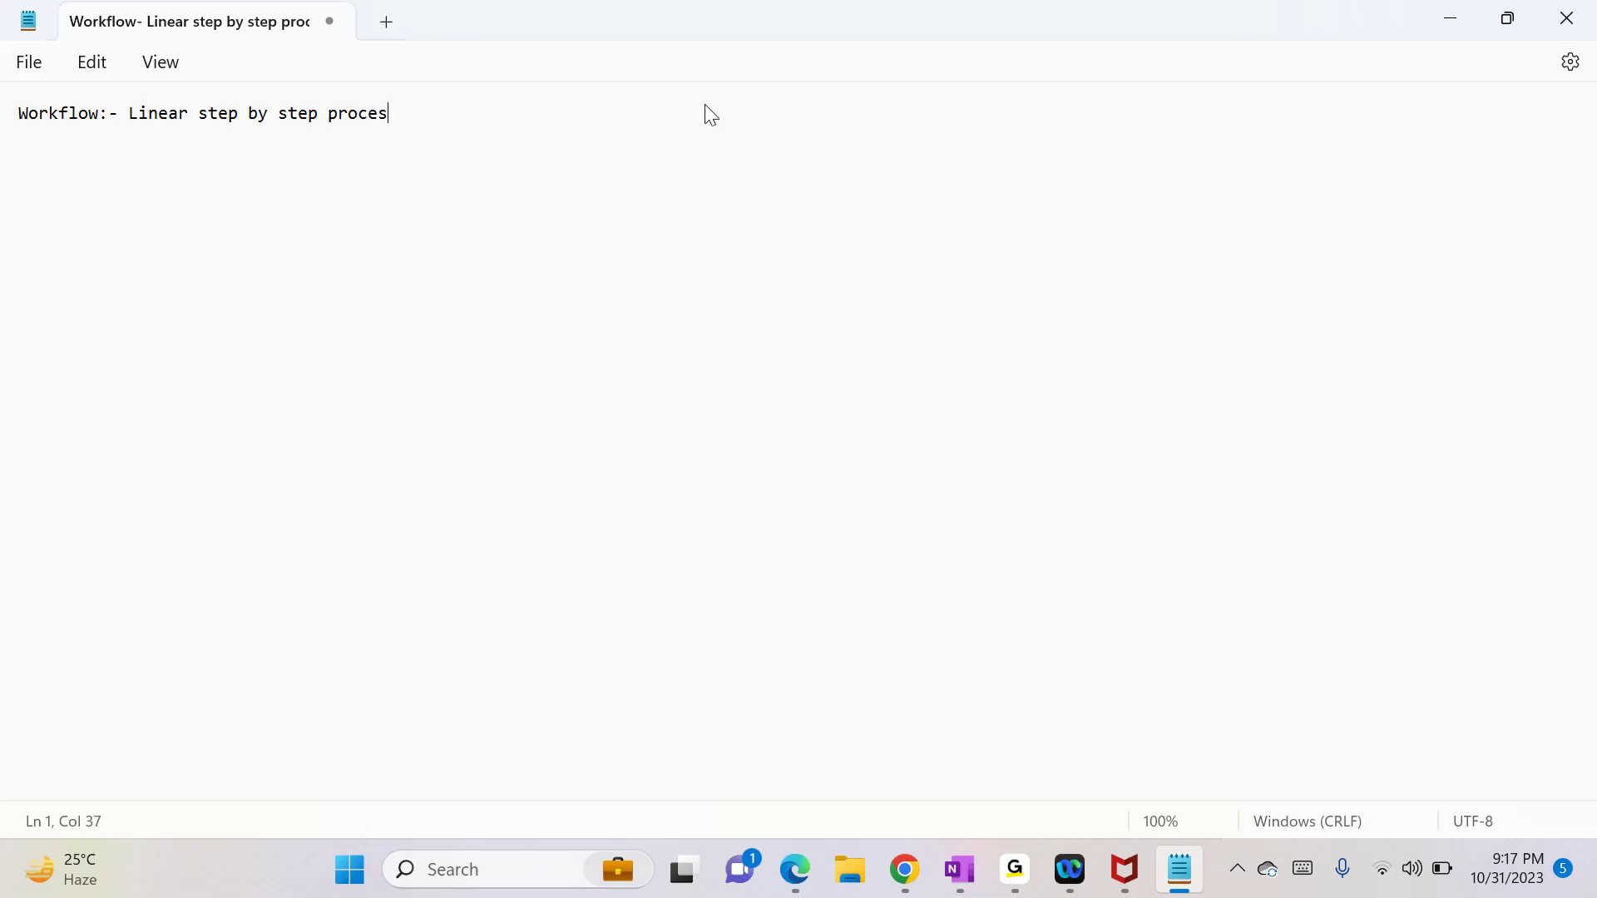
text(s that we used to automate )
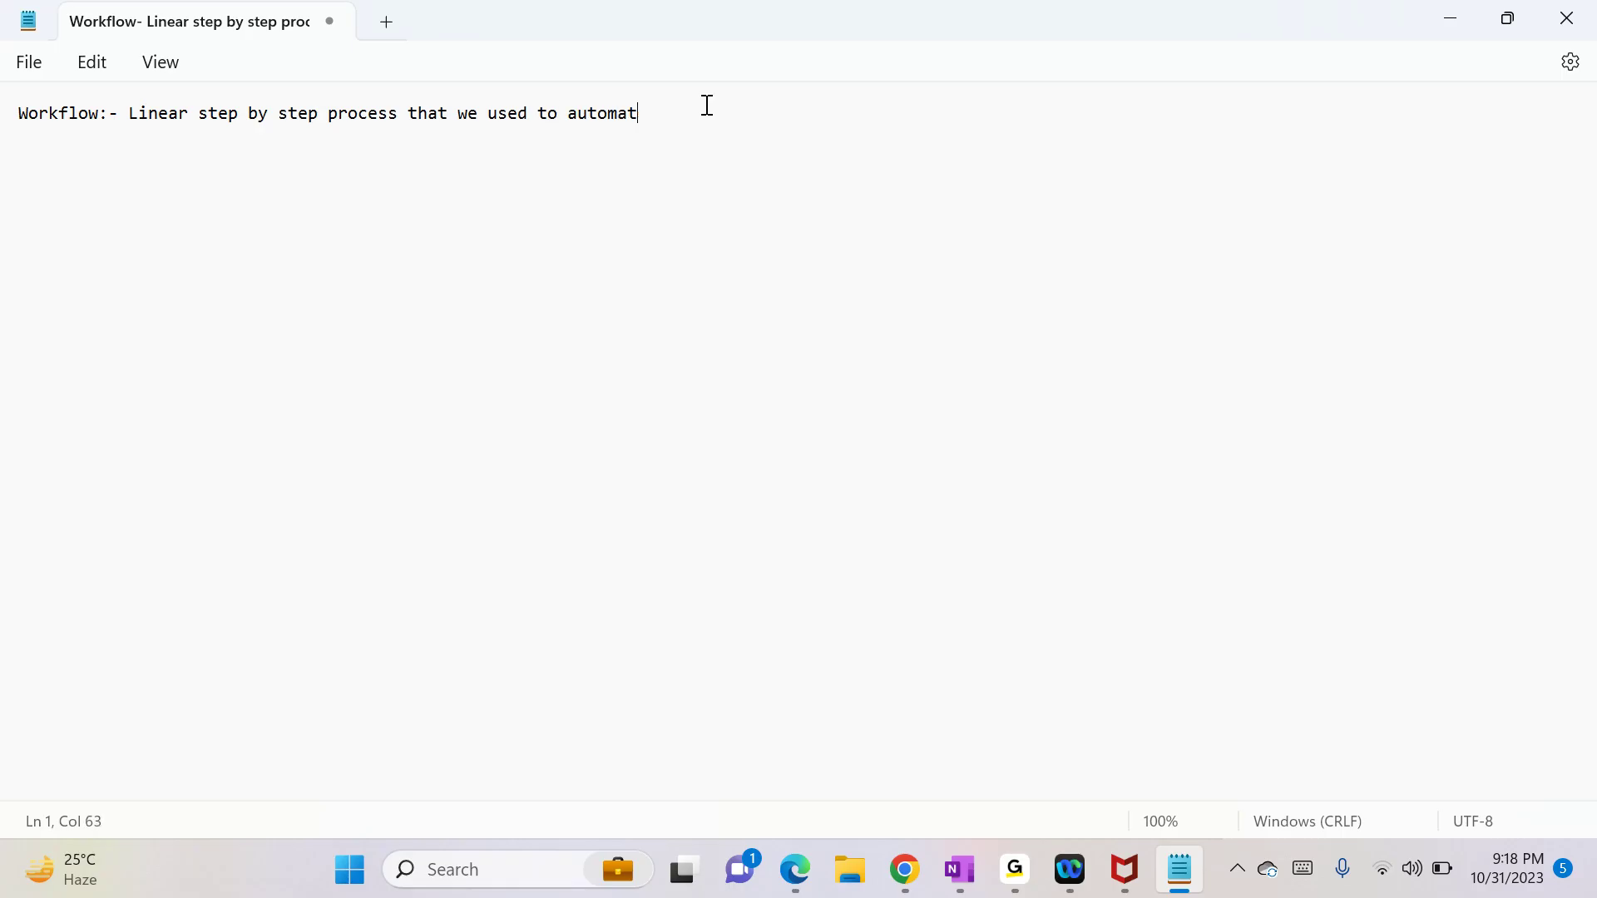
text(the business logic)
Step: Start a new paragraph in Notepad and switch to Dynamics 365 in the browser
key(Return)
key(Return)
click(915, 851)
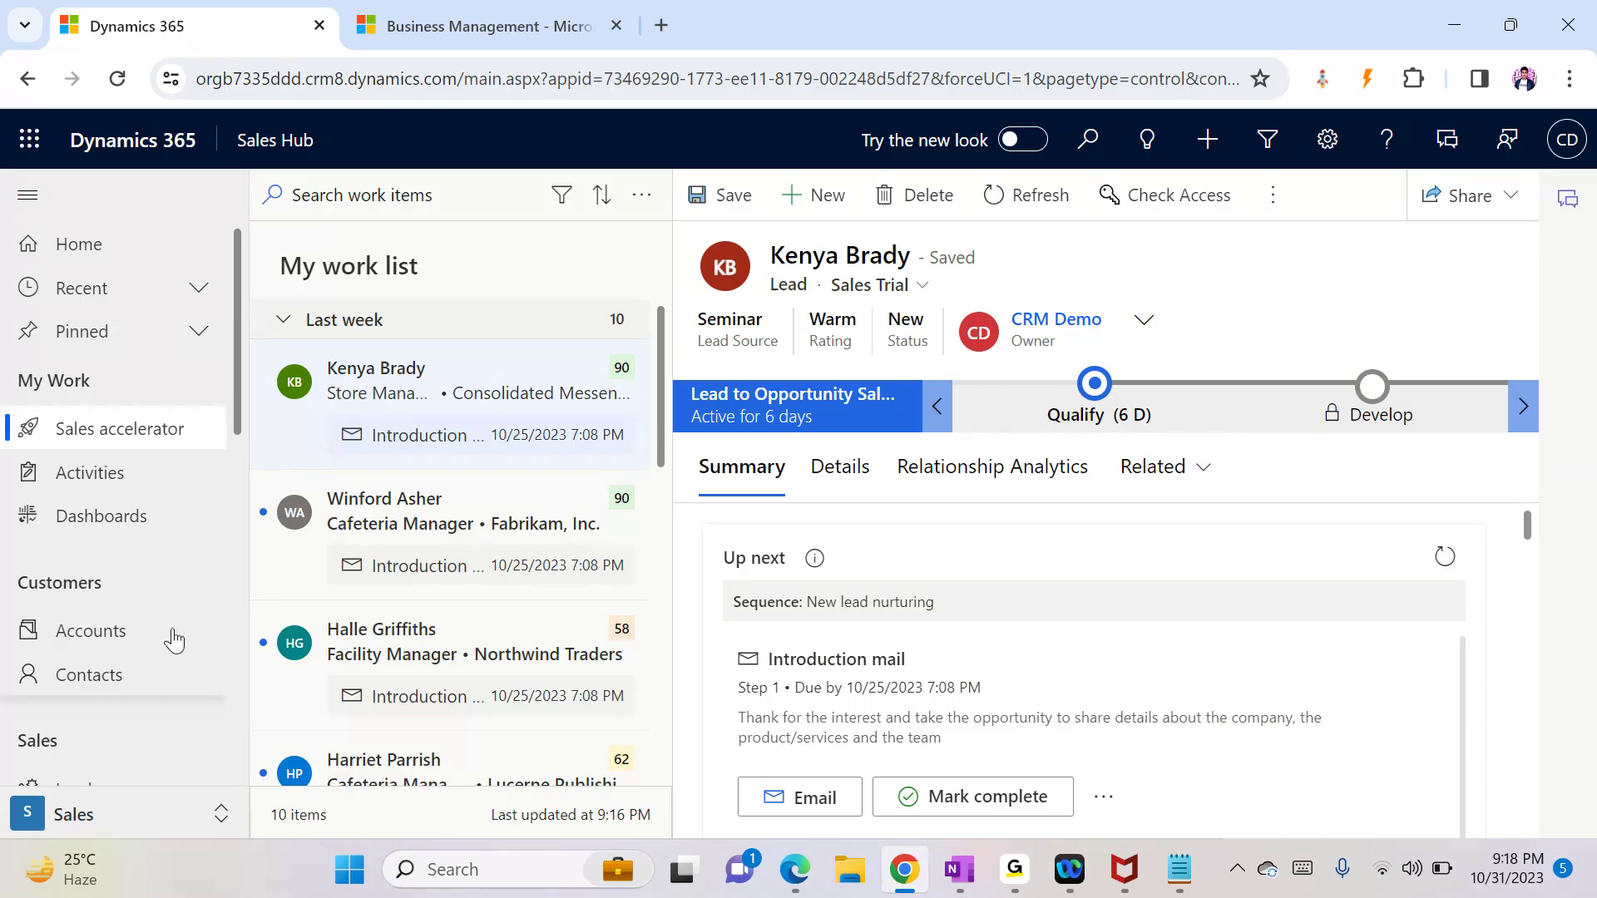
drag(247, 431, 249, 711)
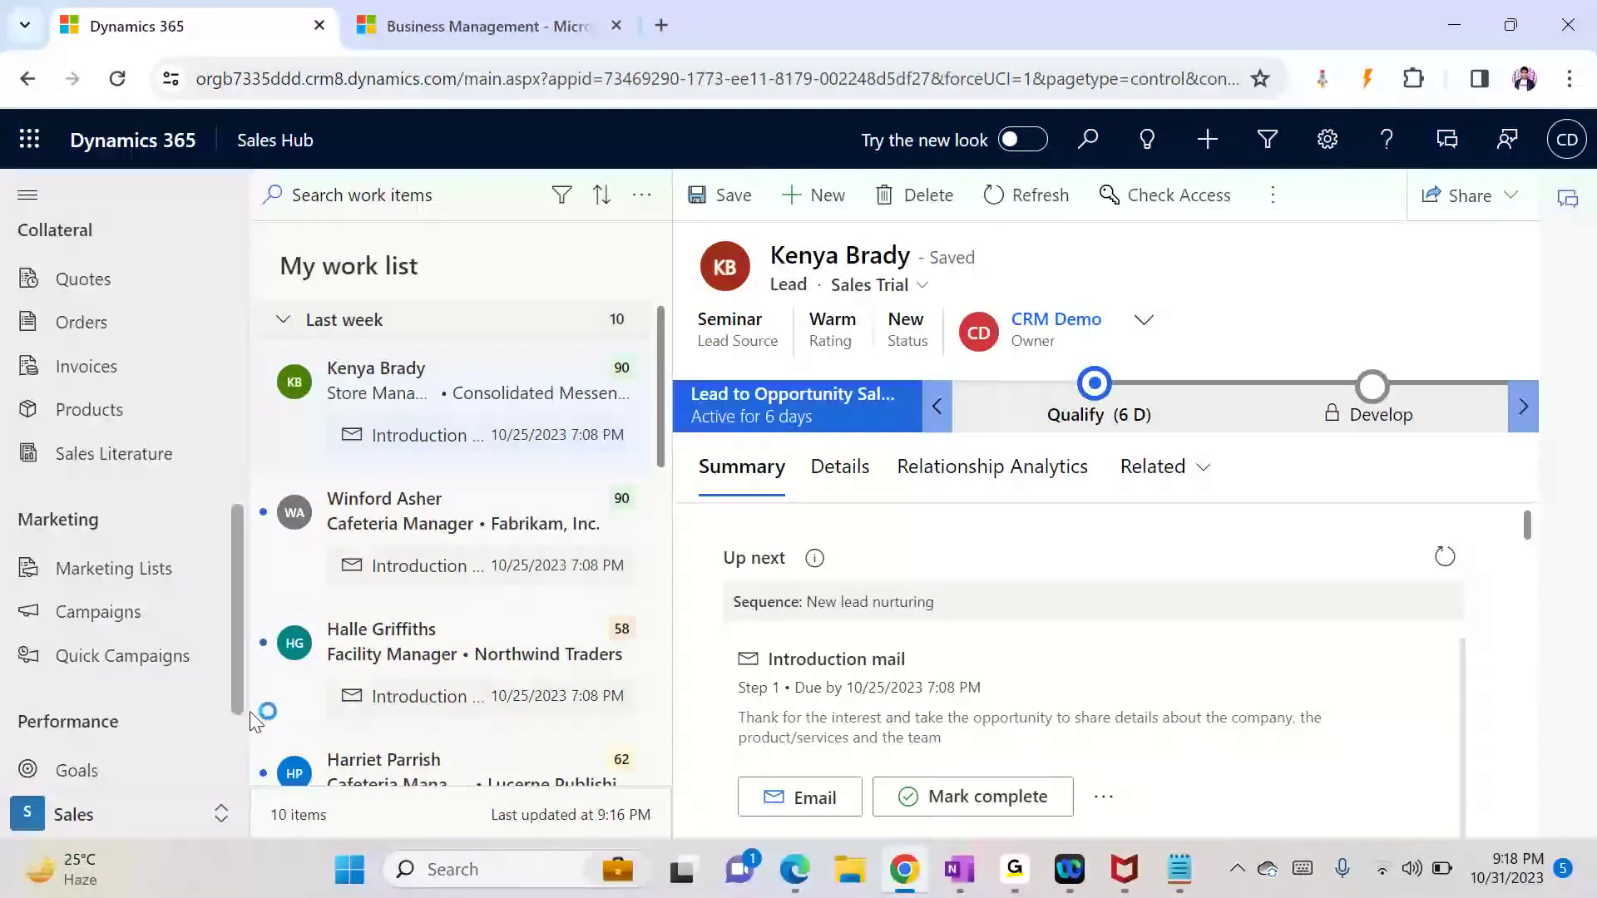
scroll(245, 725, down, 2)
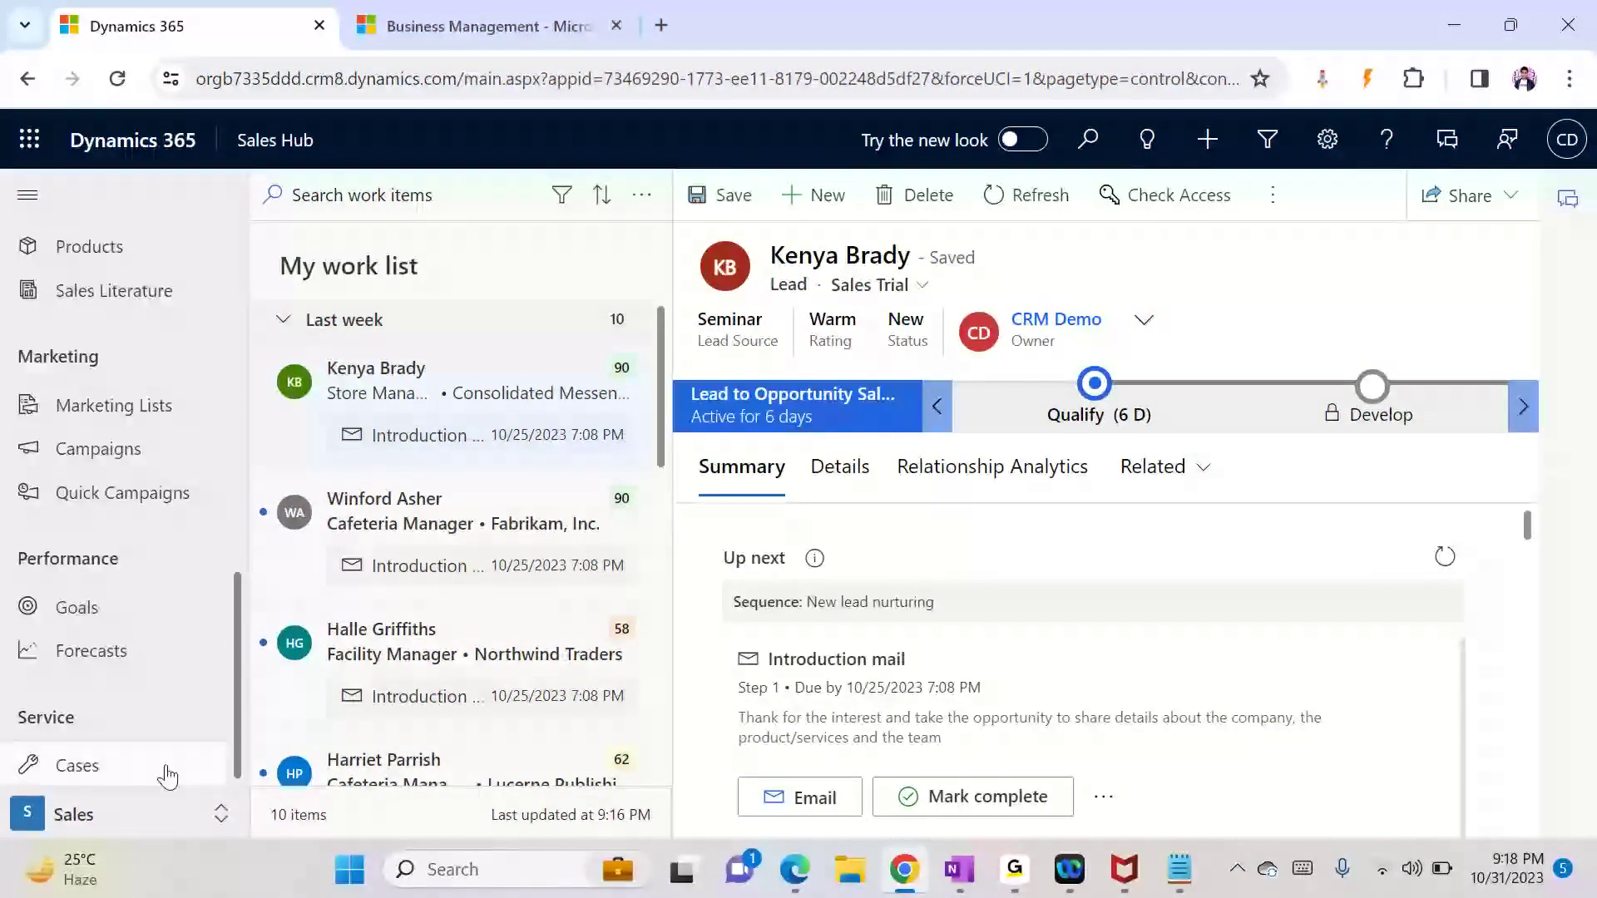
Step: Open the Dynamics 365 — custom app and go to its Applications list
click(276, 141)
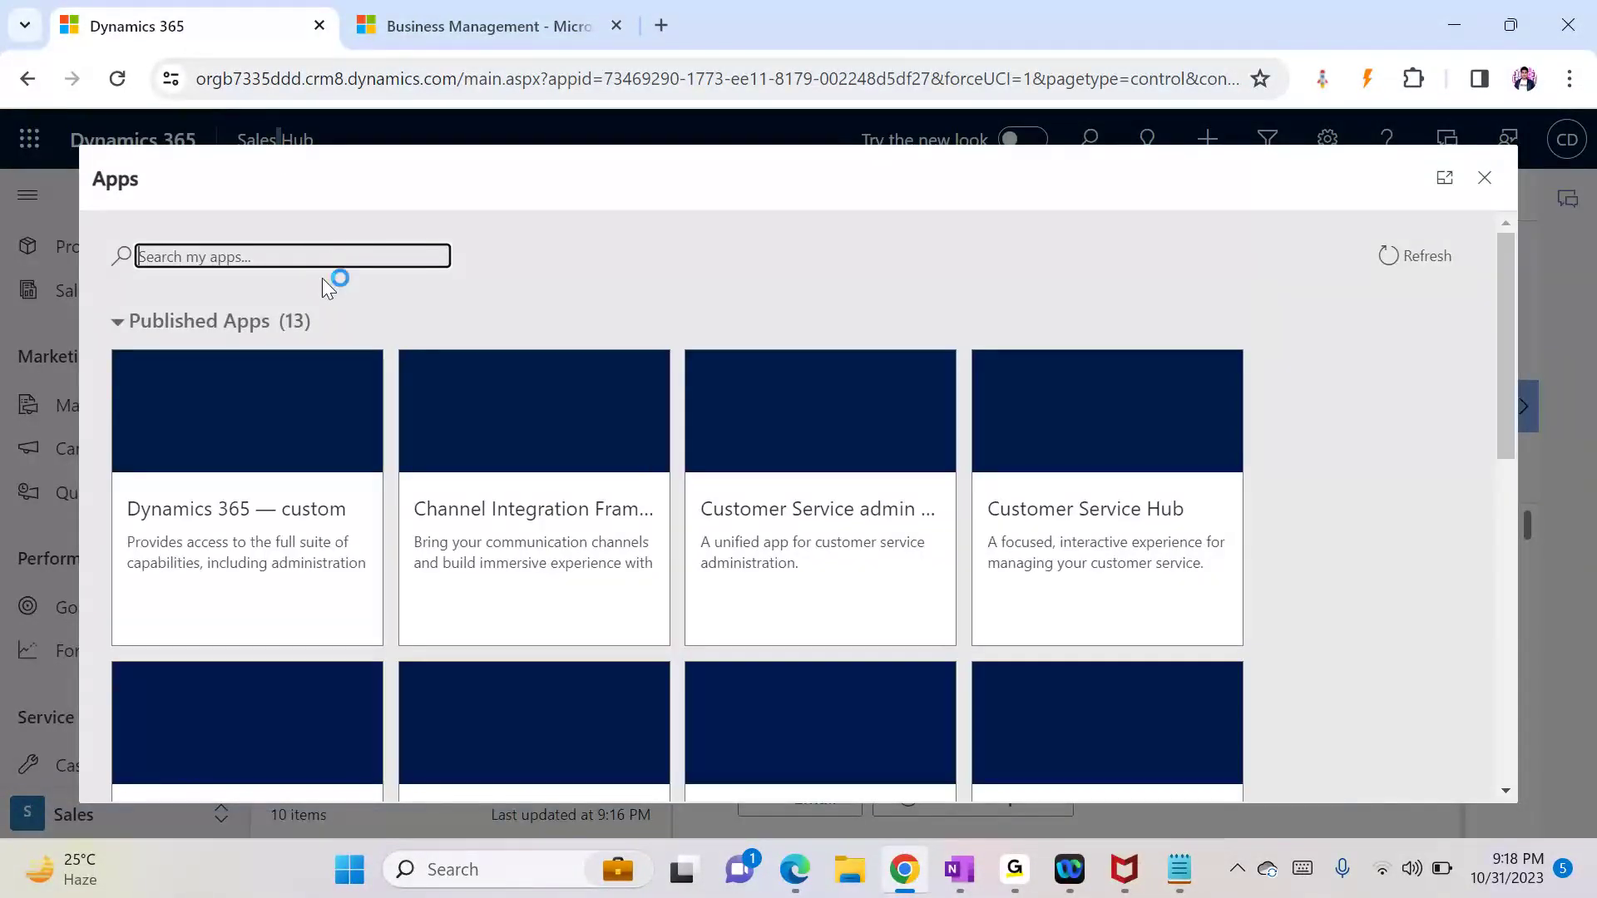
click(199, 433)
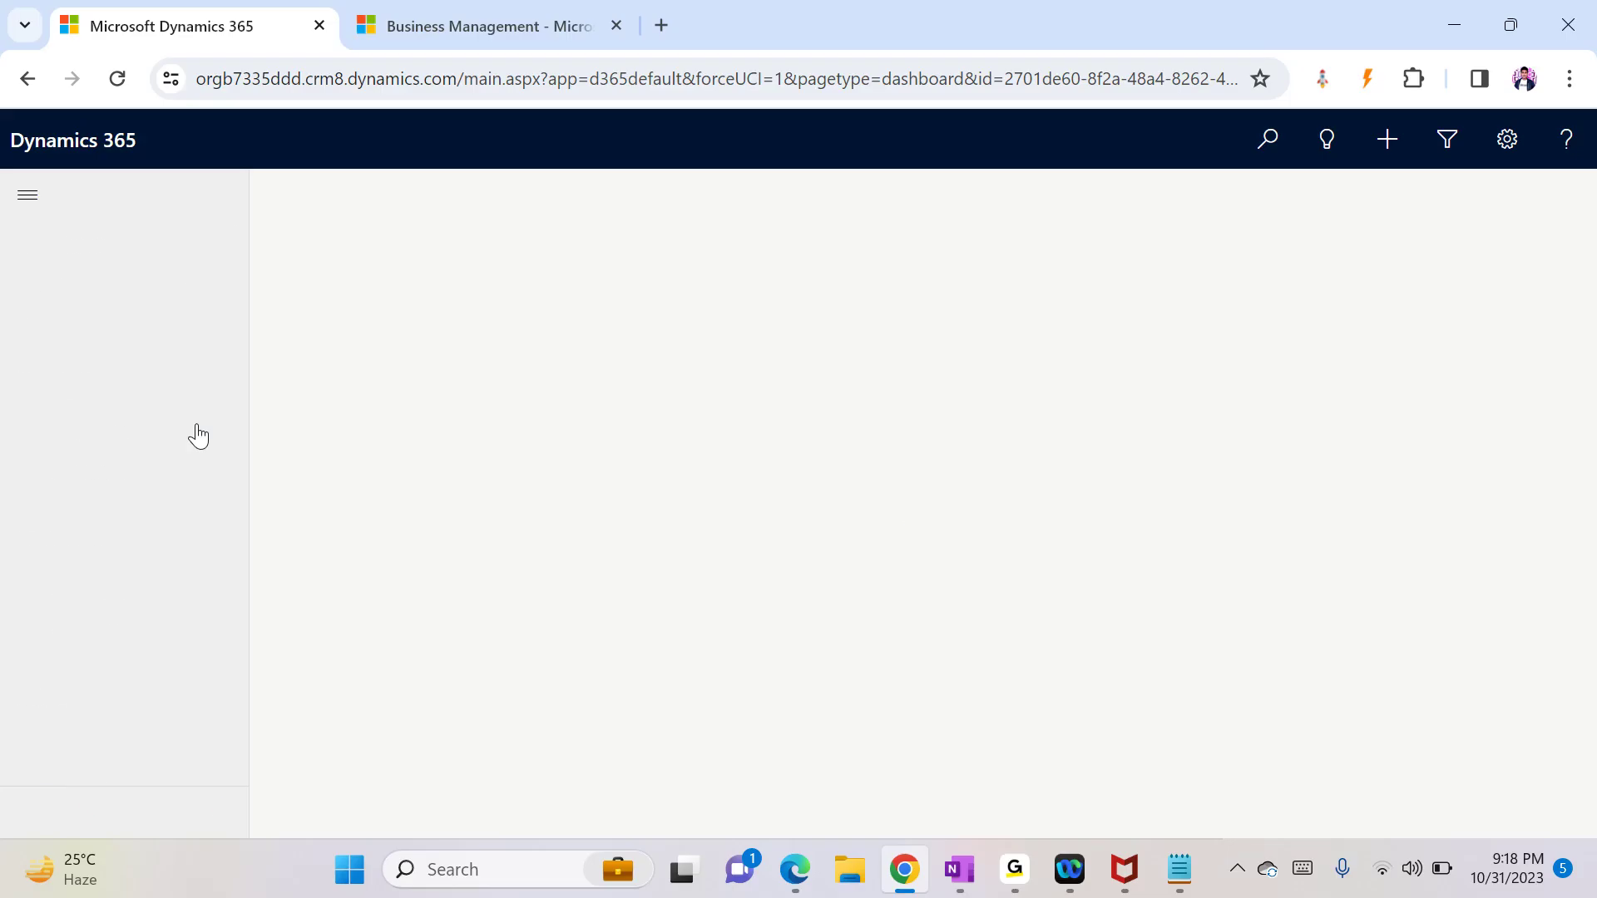
scroll(223, 568, down, 10)
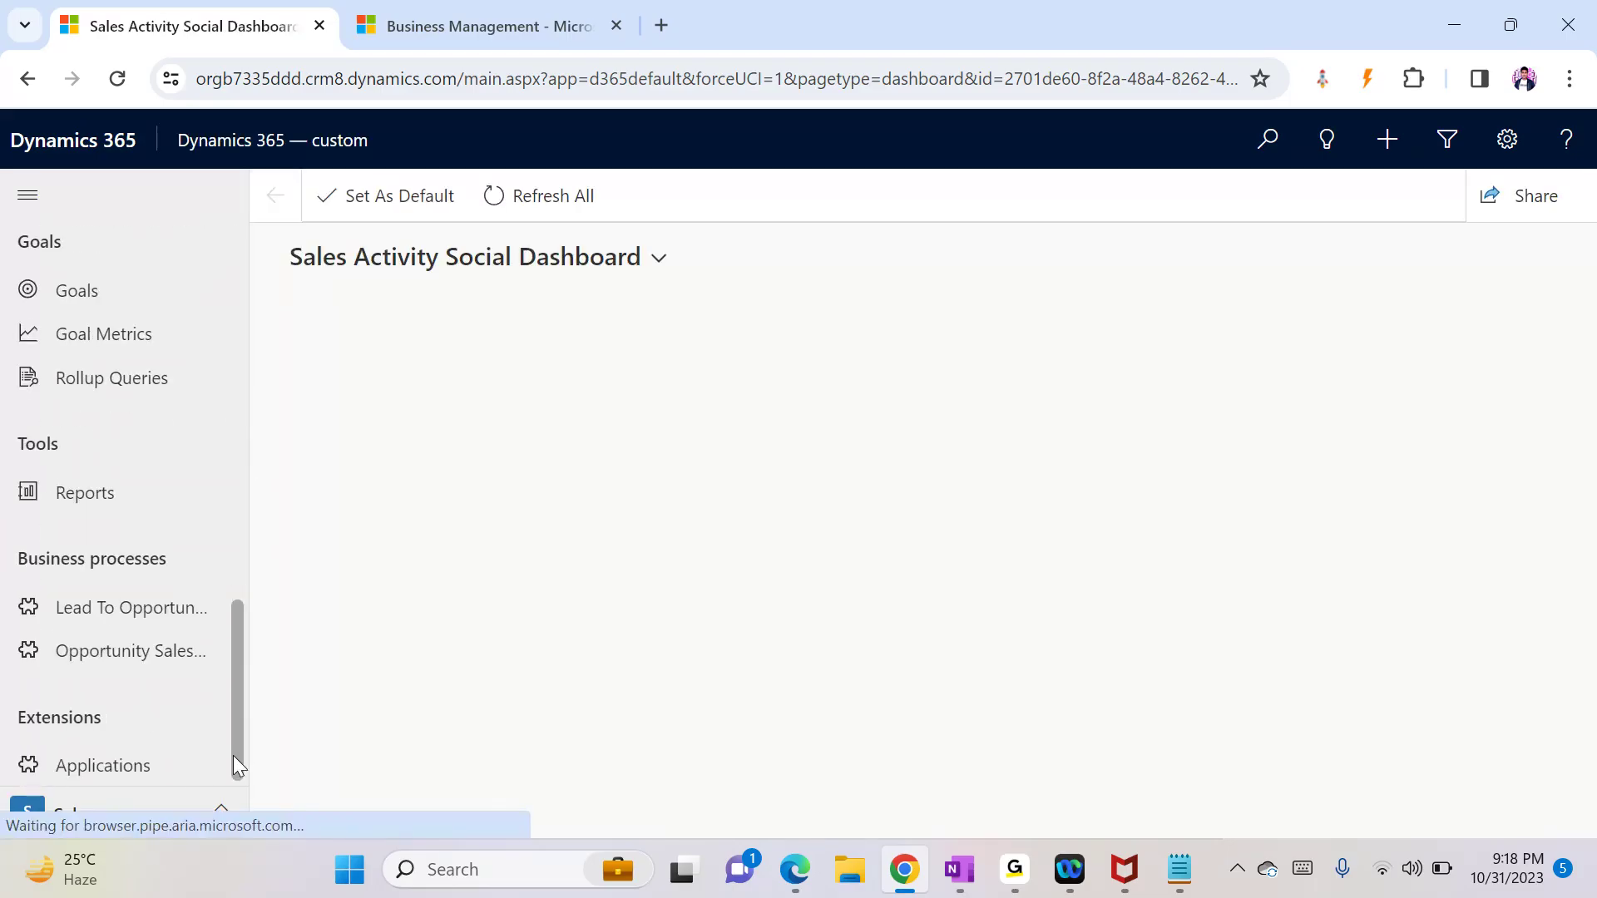
click(158, 766)
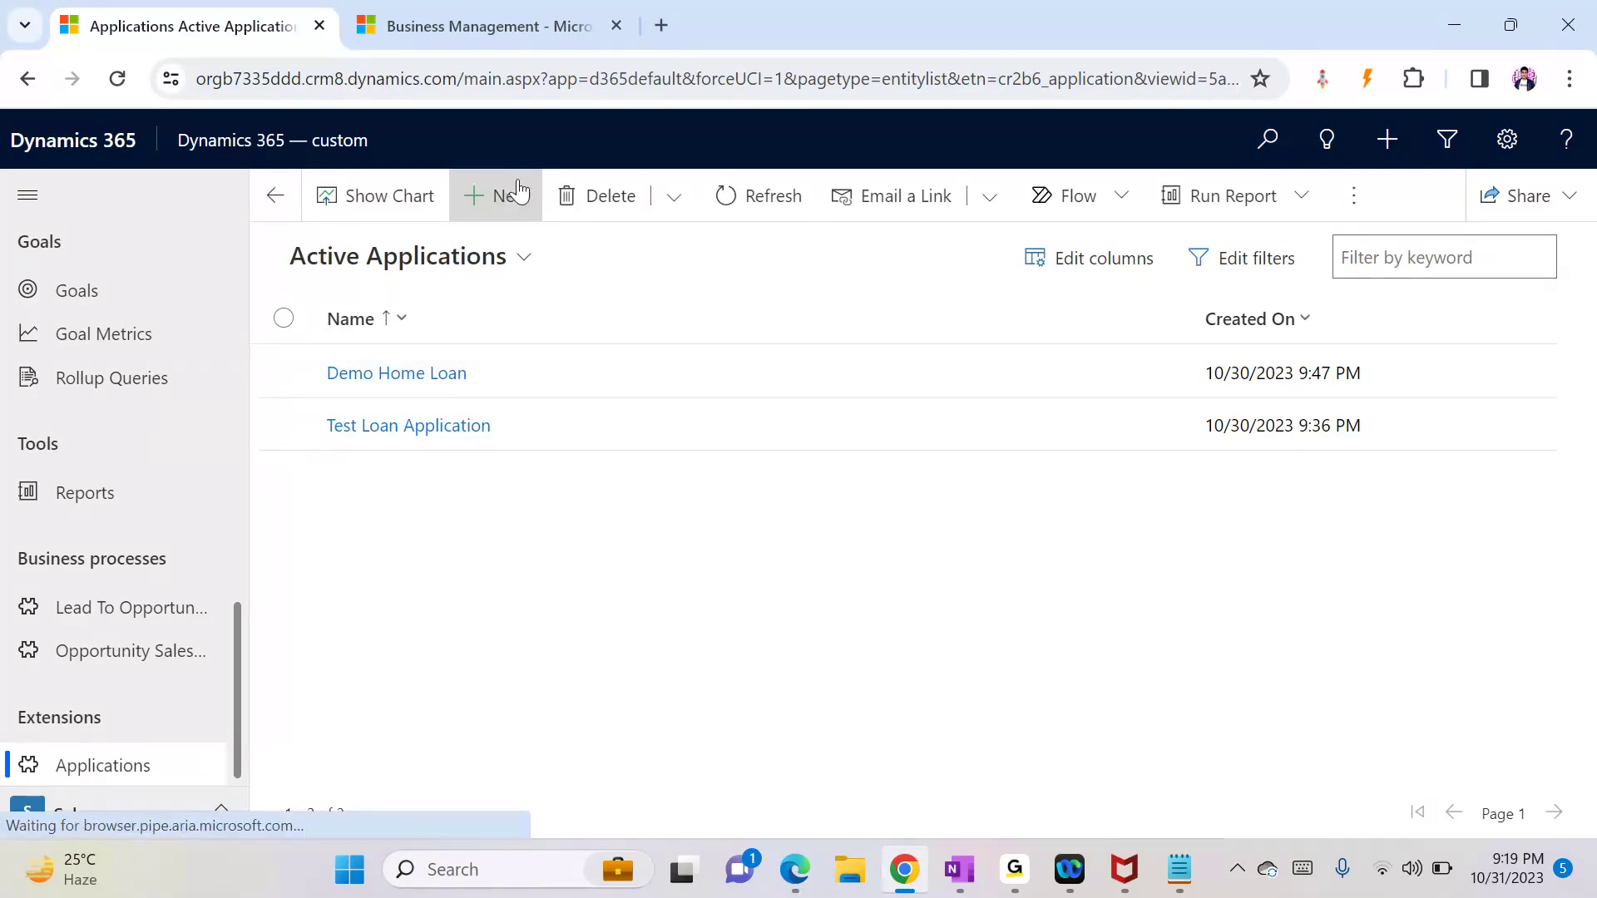
Step: Start a new Application, check the Loan Details stage's loan types, then focus the Name field
click(500, 235)
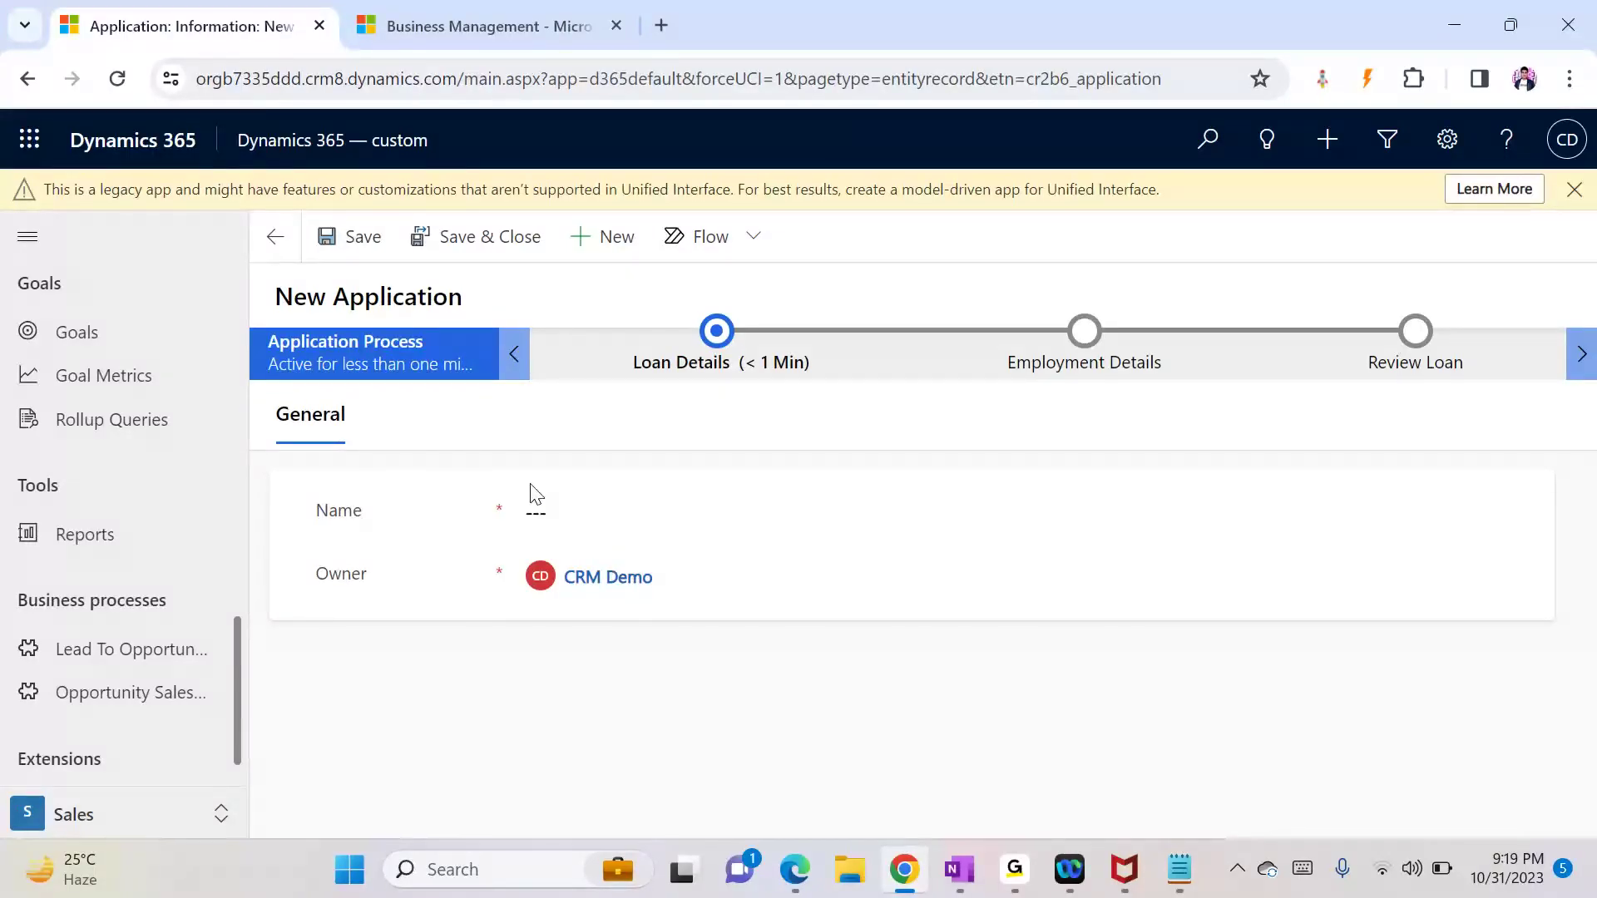
click(717, 331)
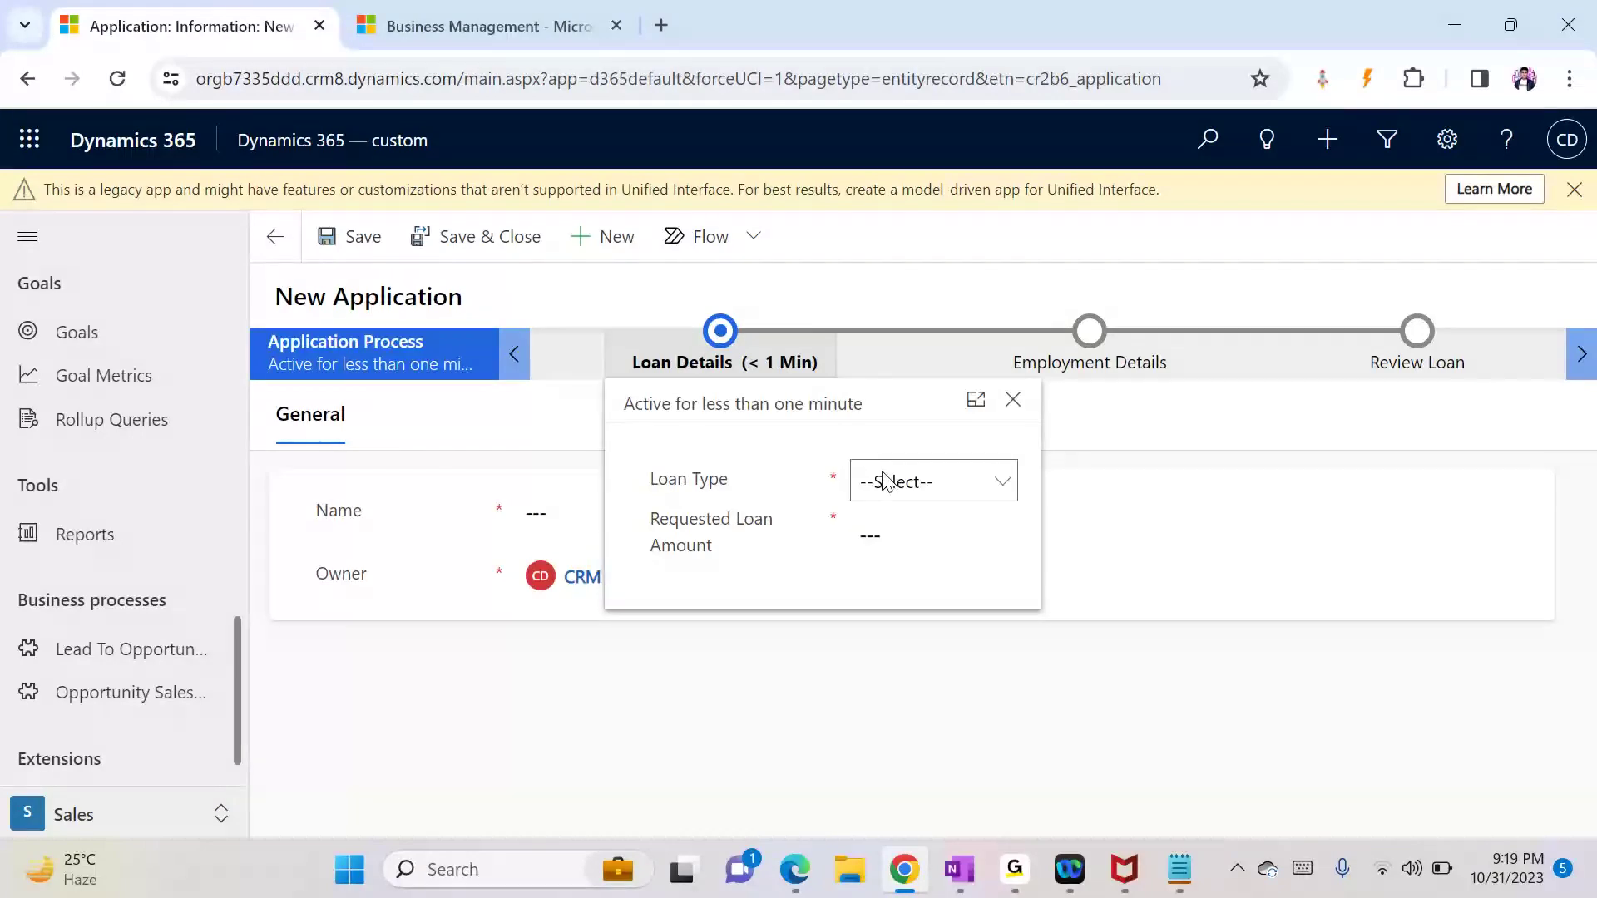
click(885, 492)
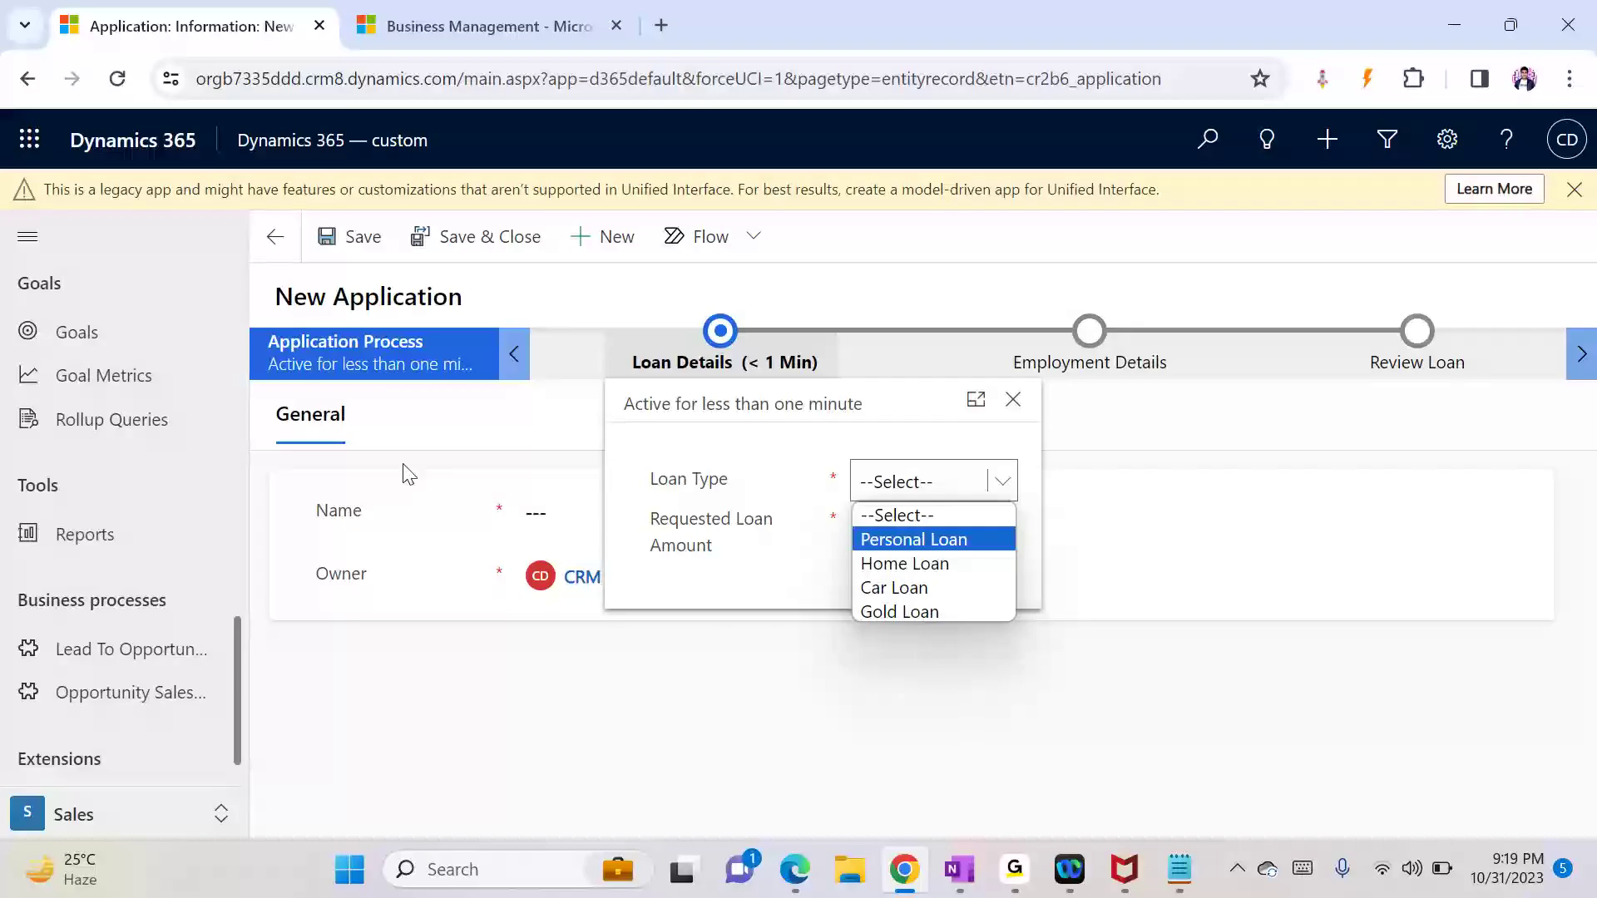
click(438, 740)
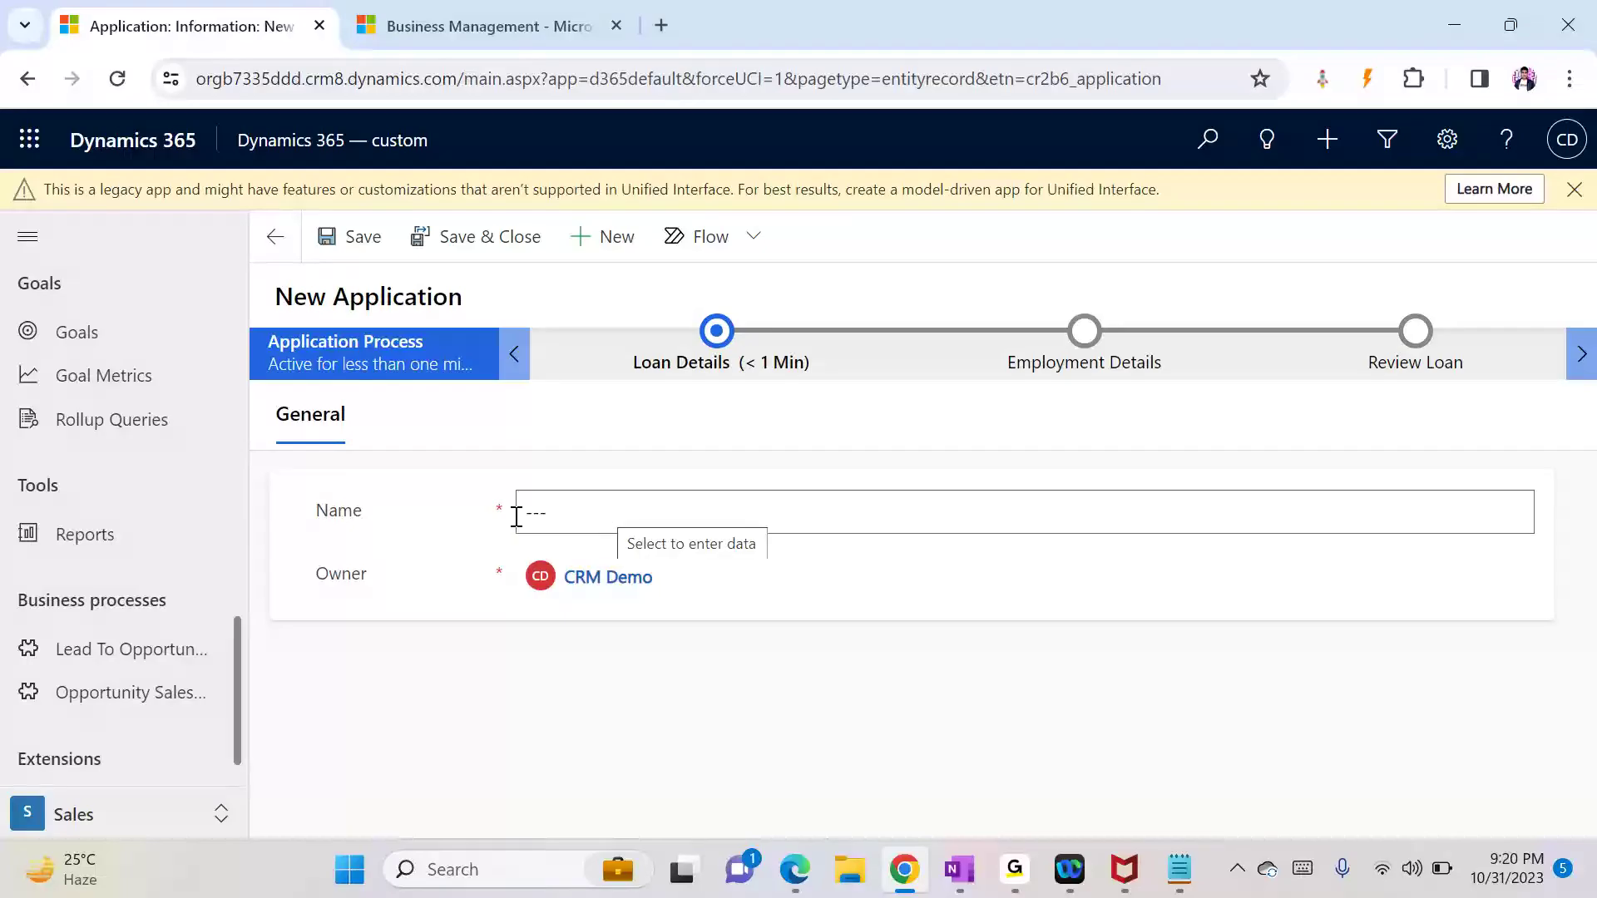
click(598, 506)
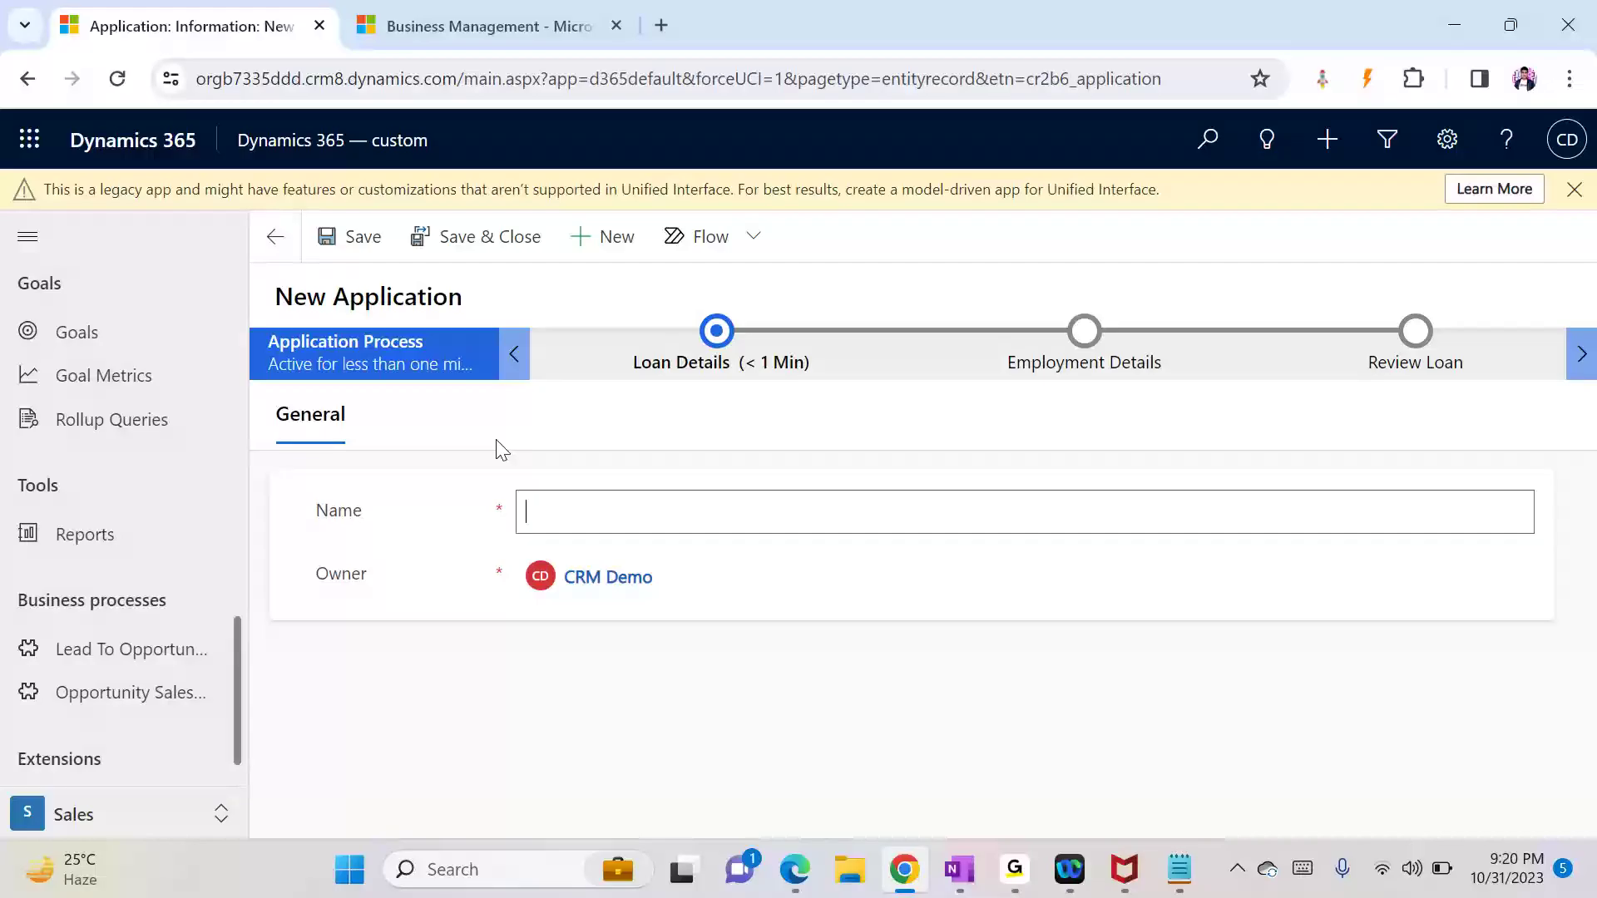
Step: Add 'Application:-' and the line 'created with type:Home/Personal Loan --> 1-Create a lead'
click(1179, 869)
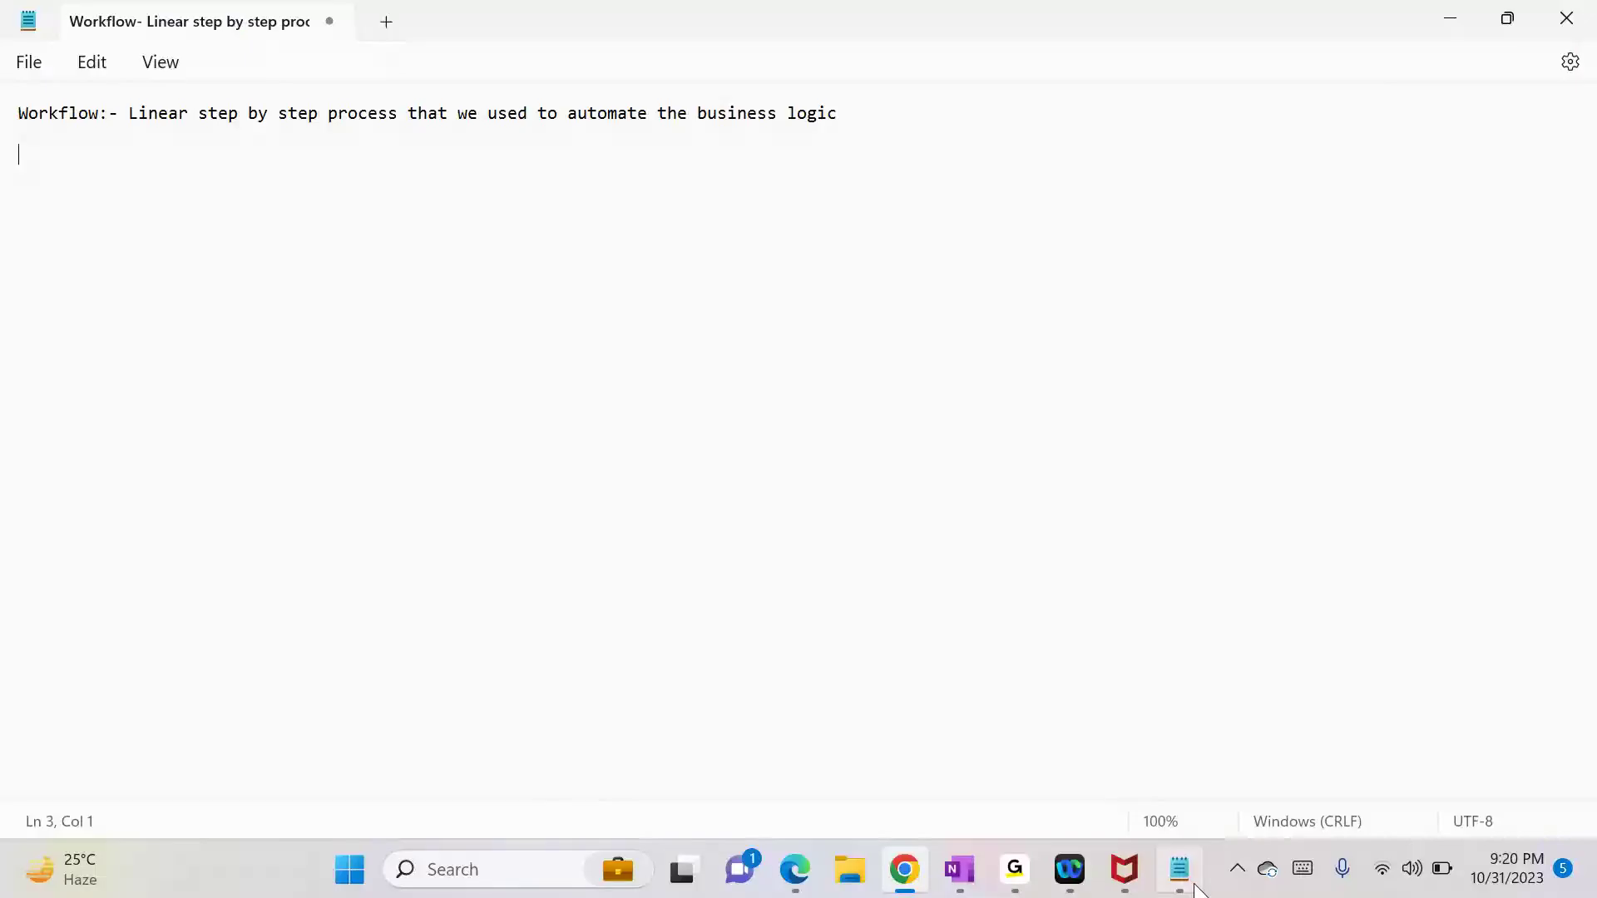
text(Appl)
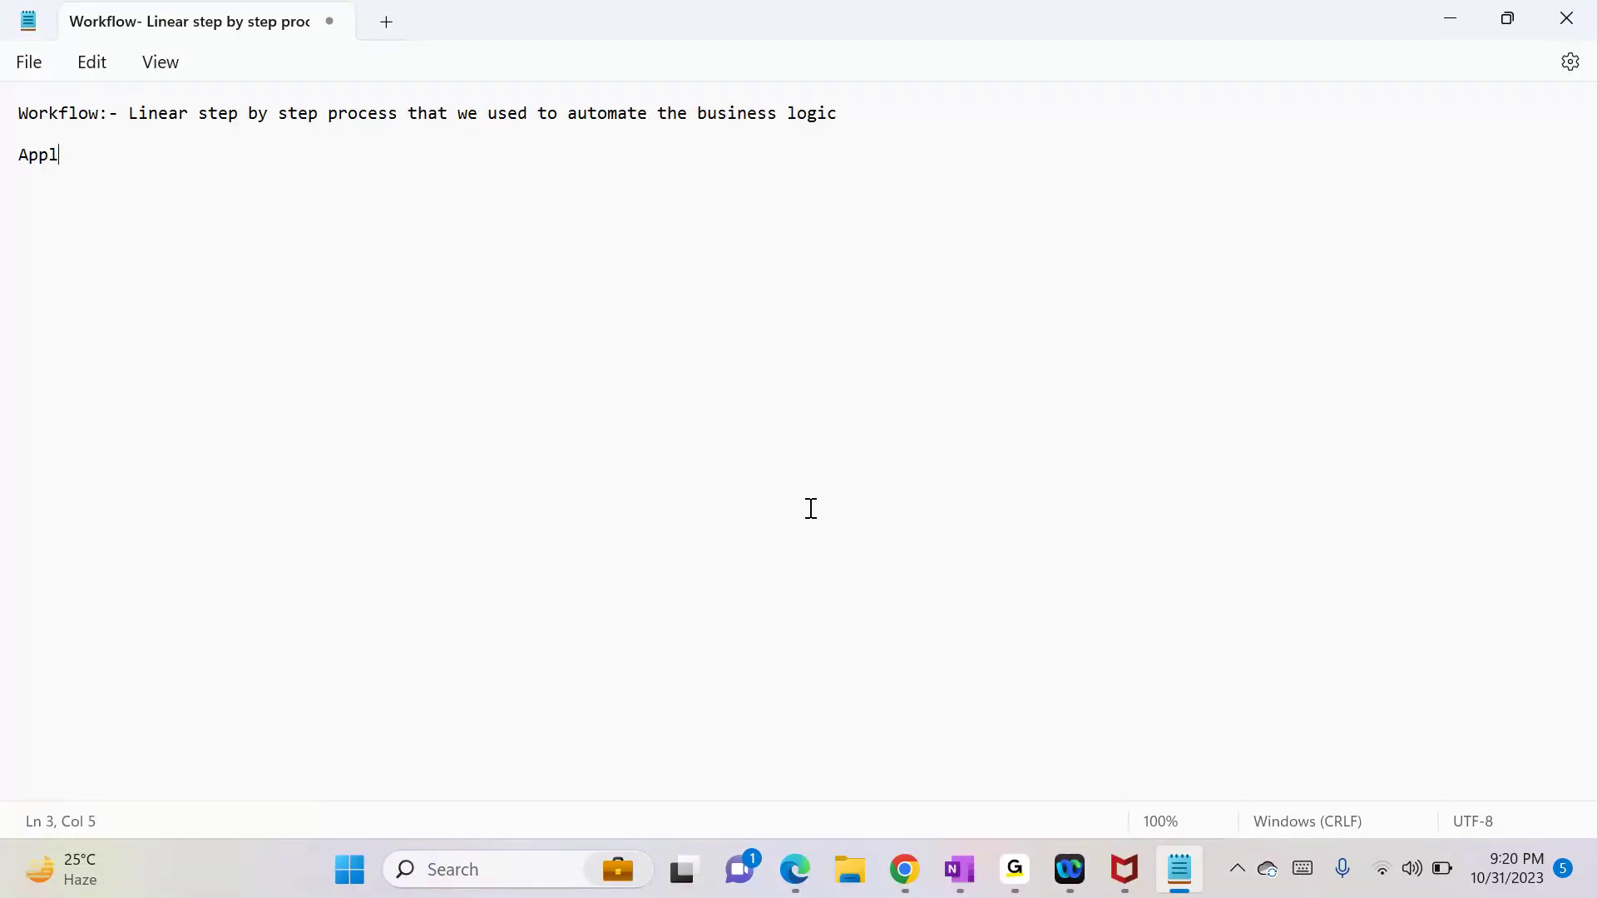
text(ication:-)
key(Return)
key(Return)
text(created with ty)
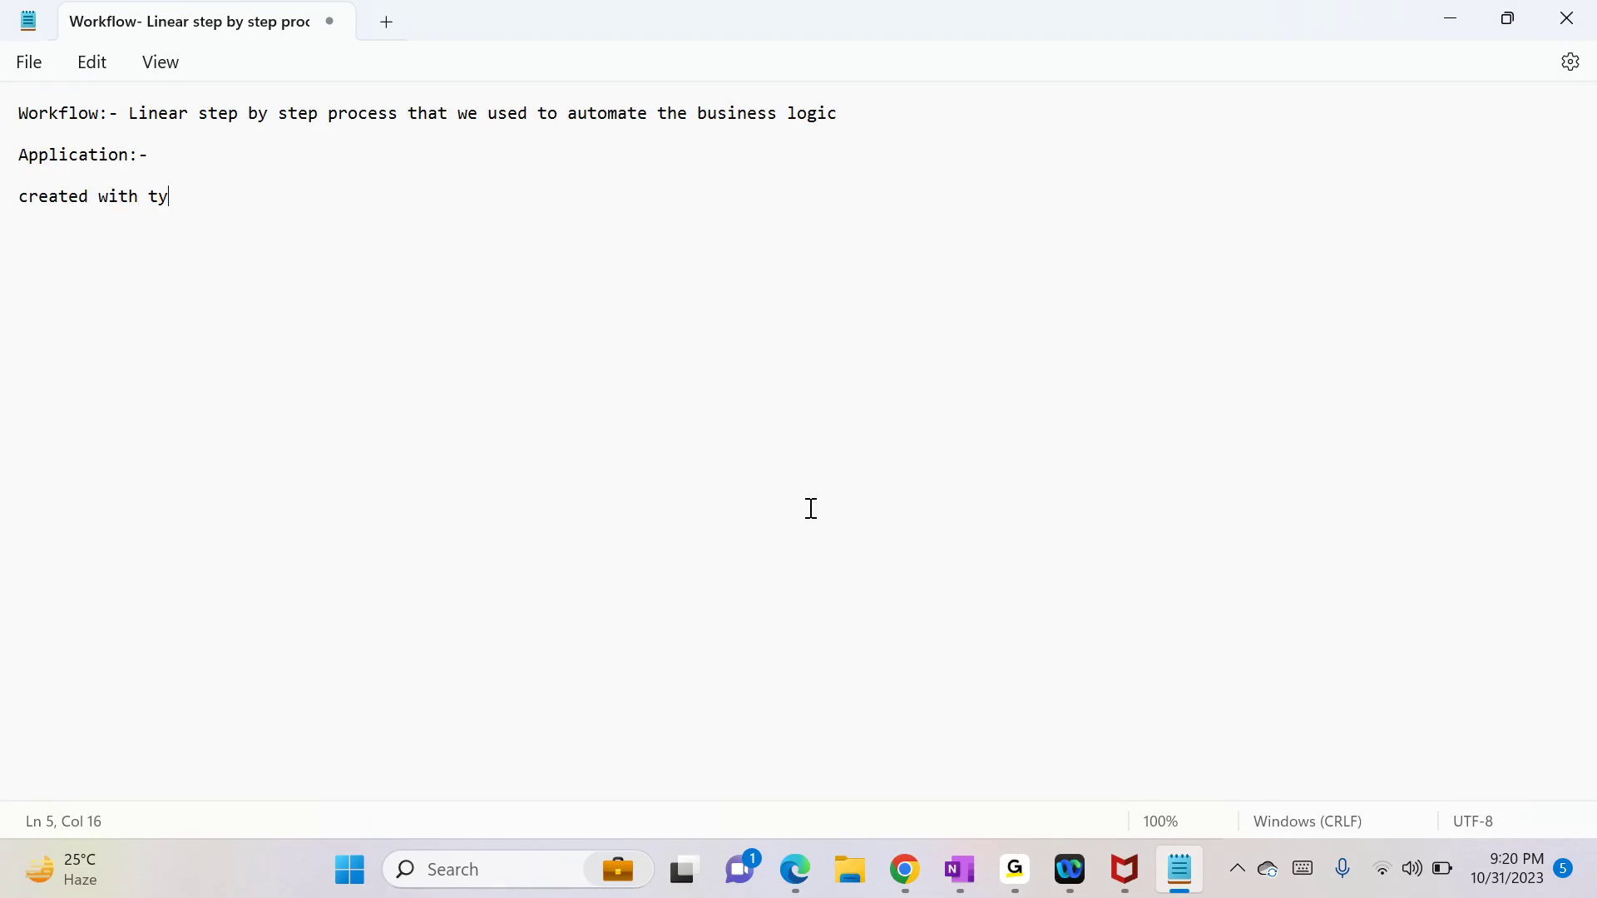
text(pe:Home/Personal L)
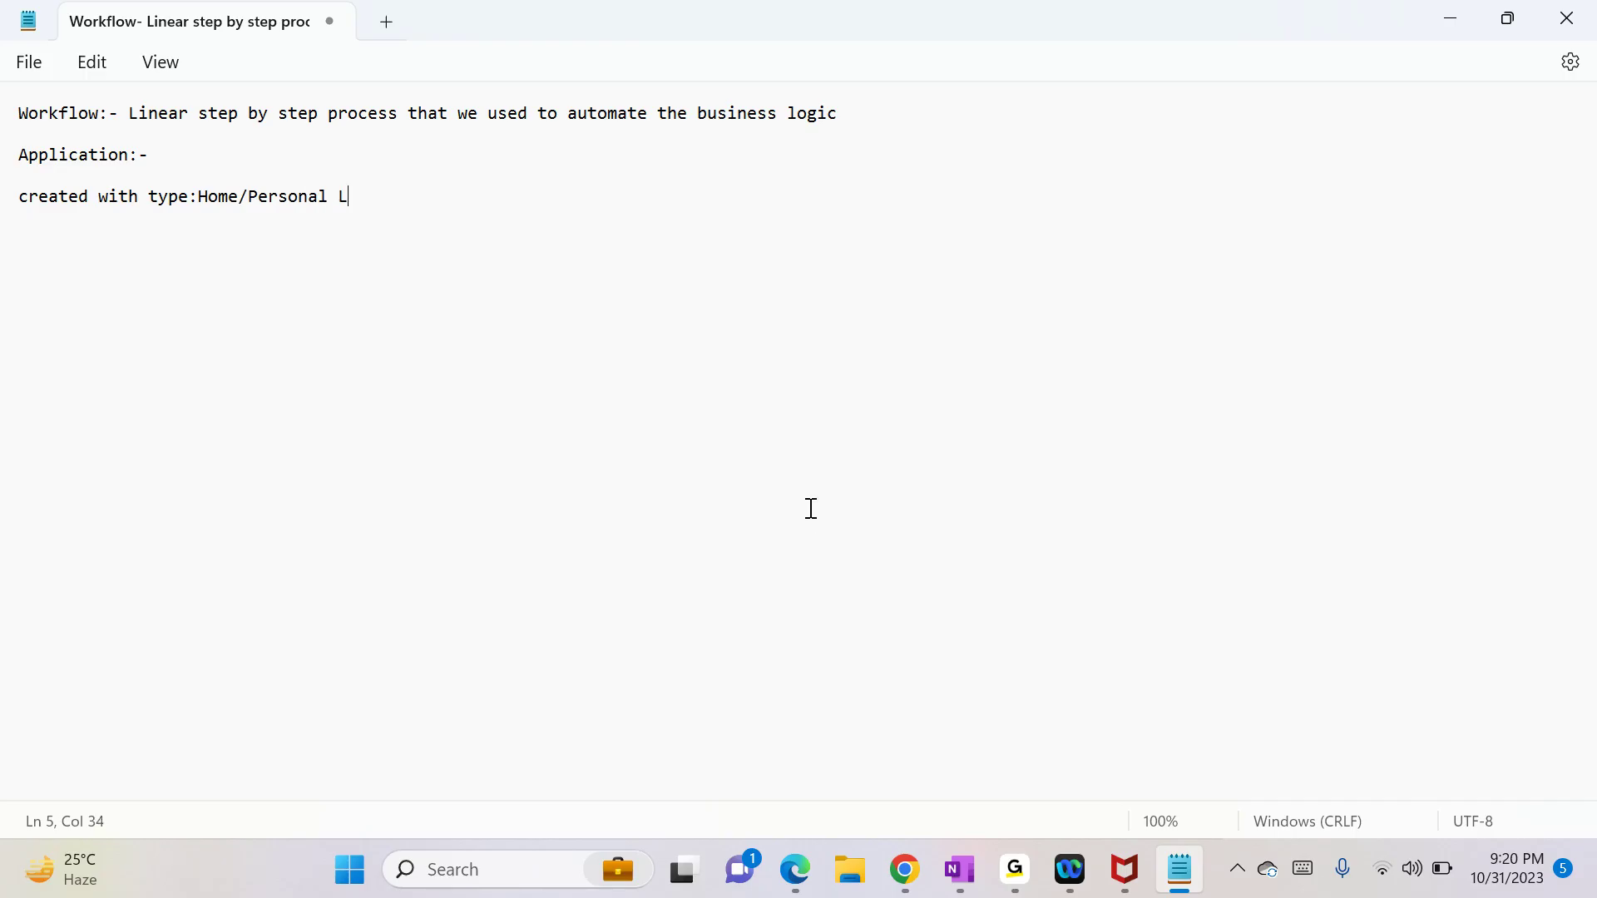
text(oan --> Create a lead)
key(ctrl+Left)
key(ctrl+Left)
text(1-)
key(End)
Step: Append '2-Send an email to customer 3- Update the status of application' to the line
text(2-)
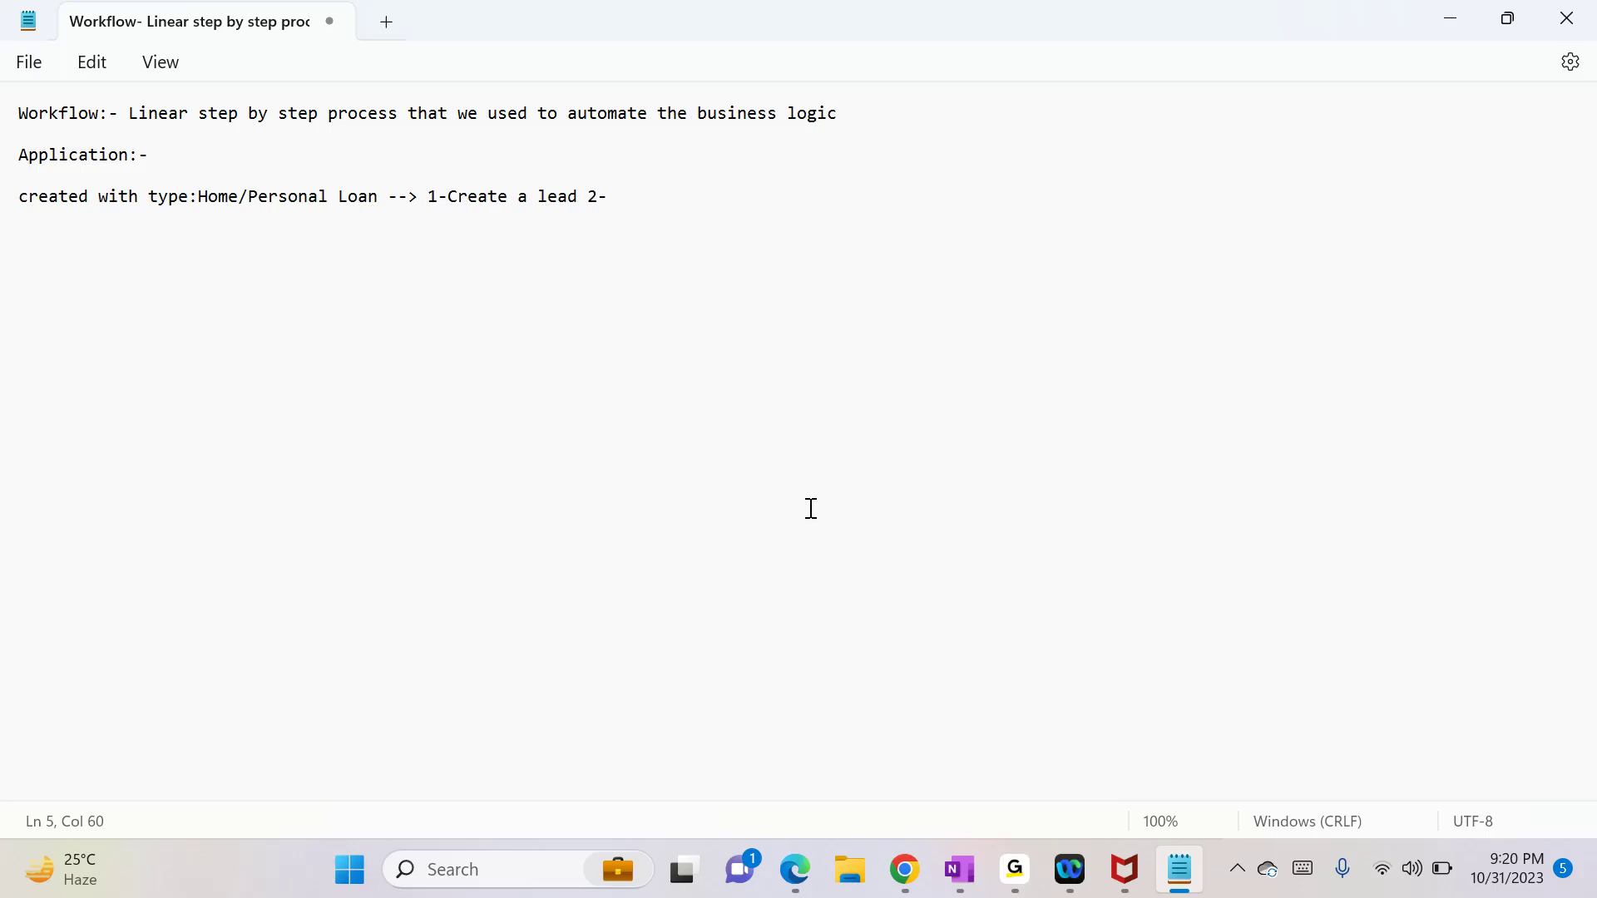
text(Send an email to )
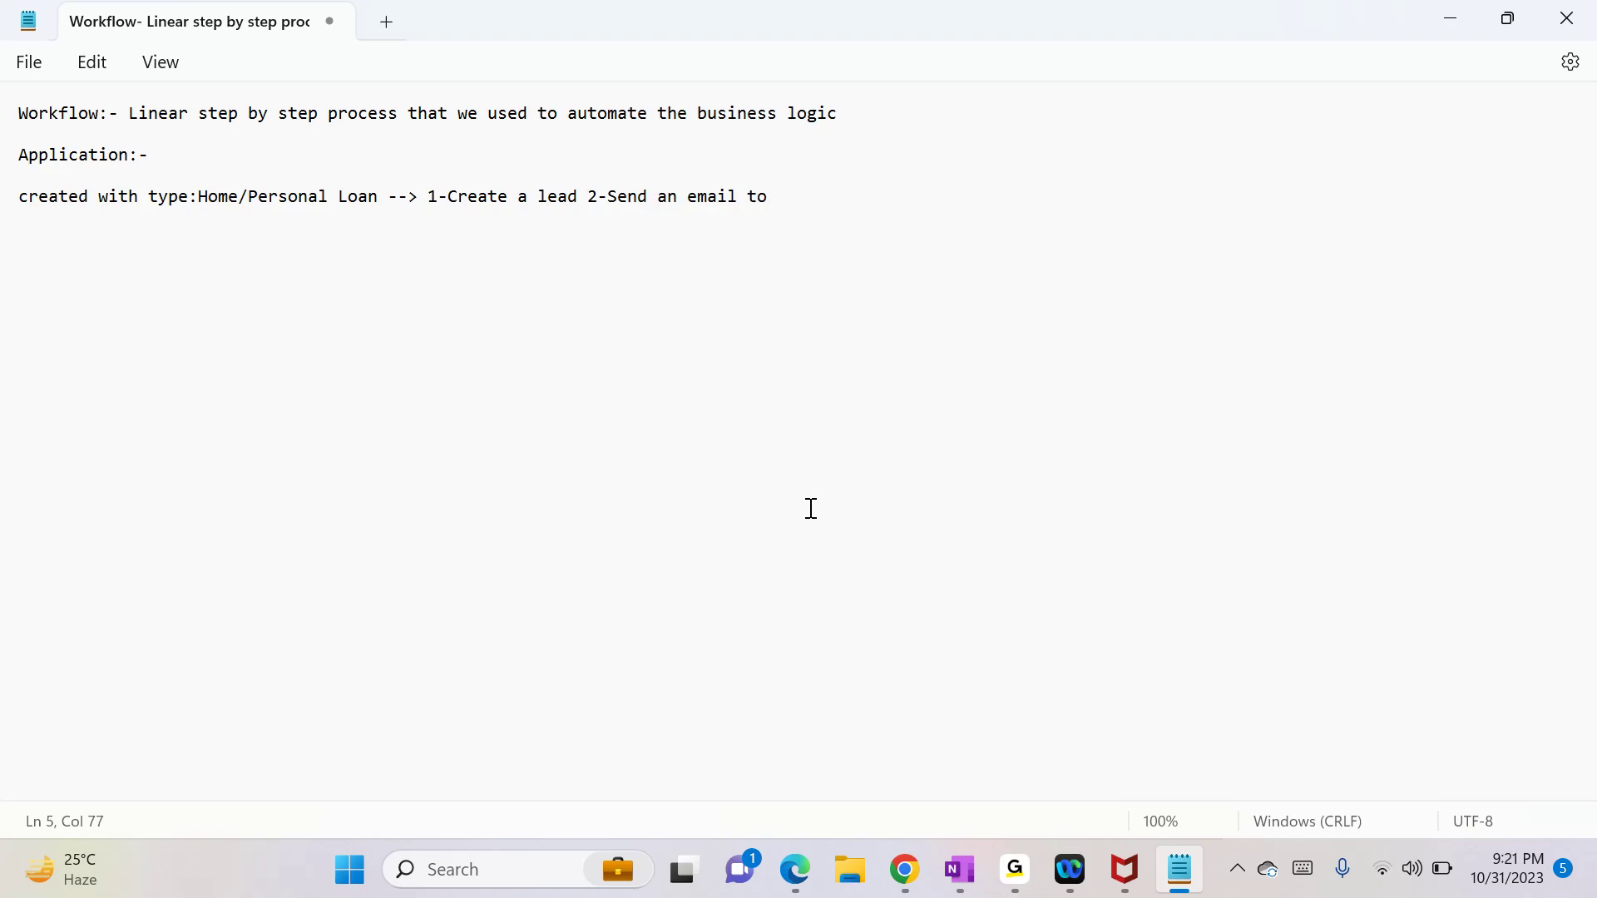
text(customer 3-Update th)
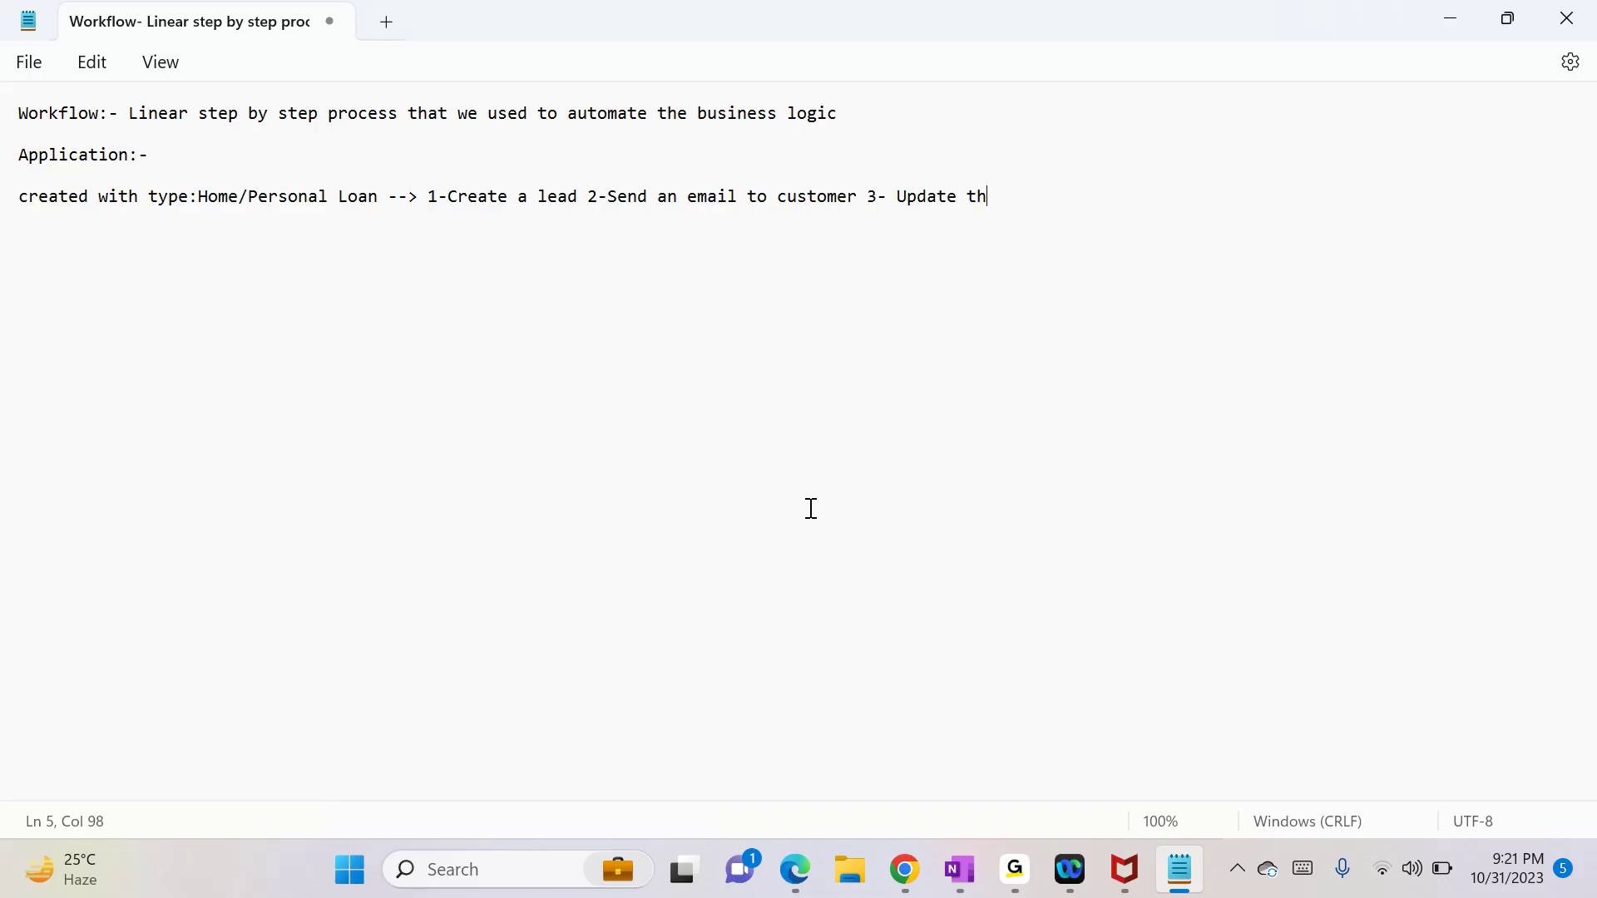
text(e status of application)
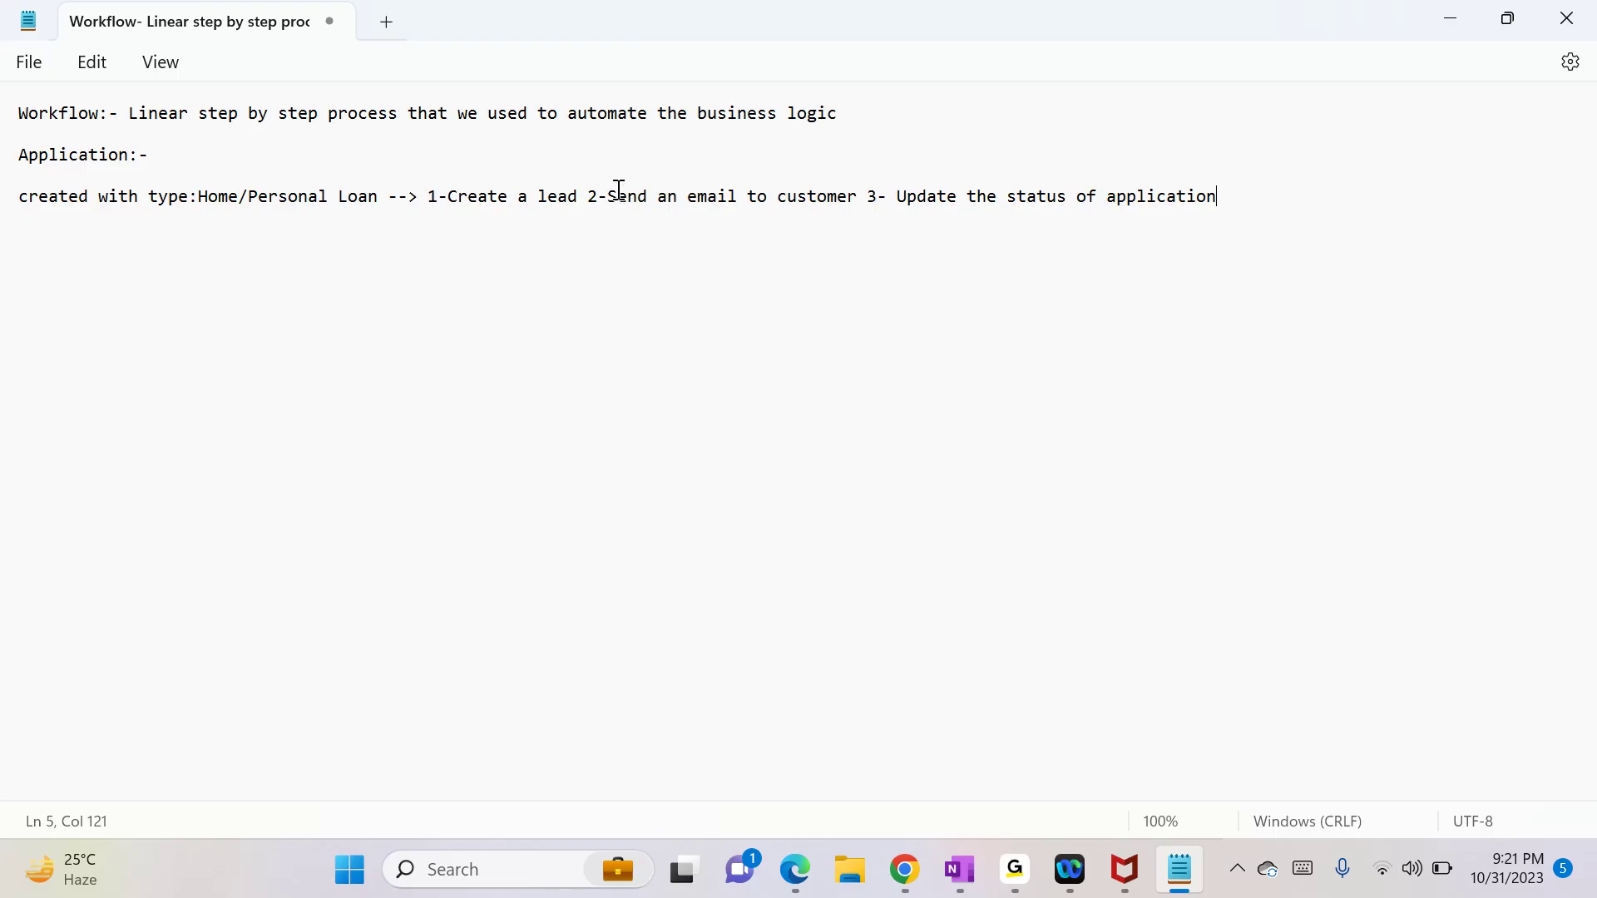
click(752, 202)
drag(897, 199, 1270, 231)
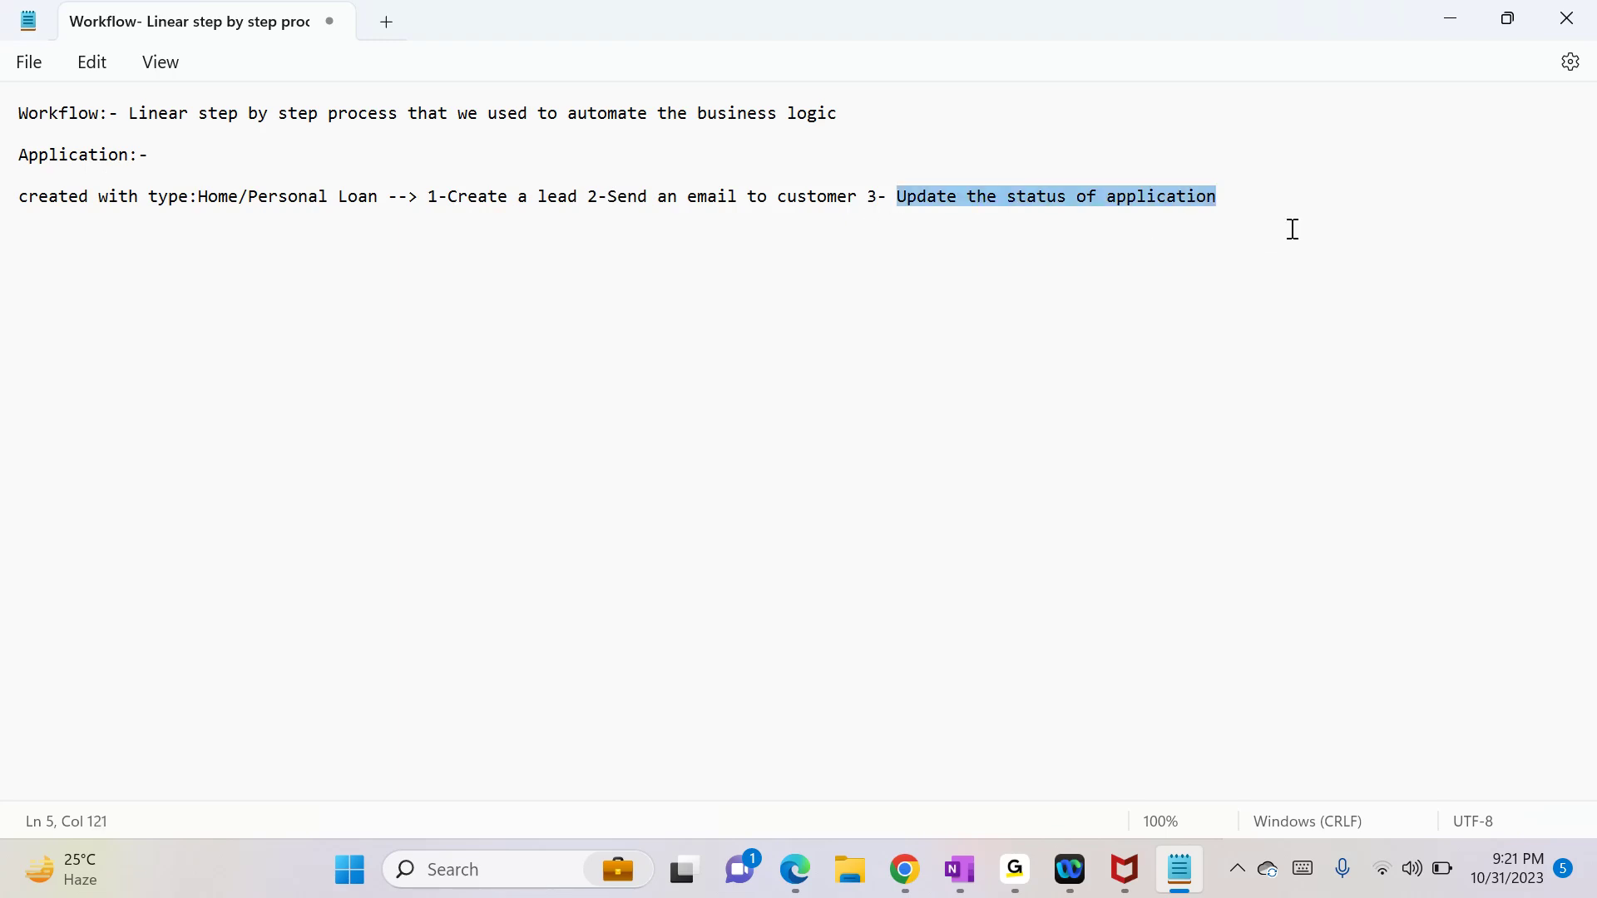
click(1293, 229)
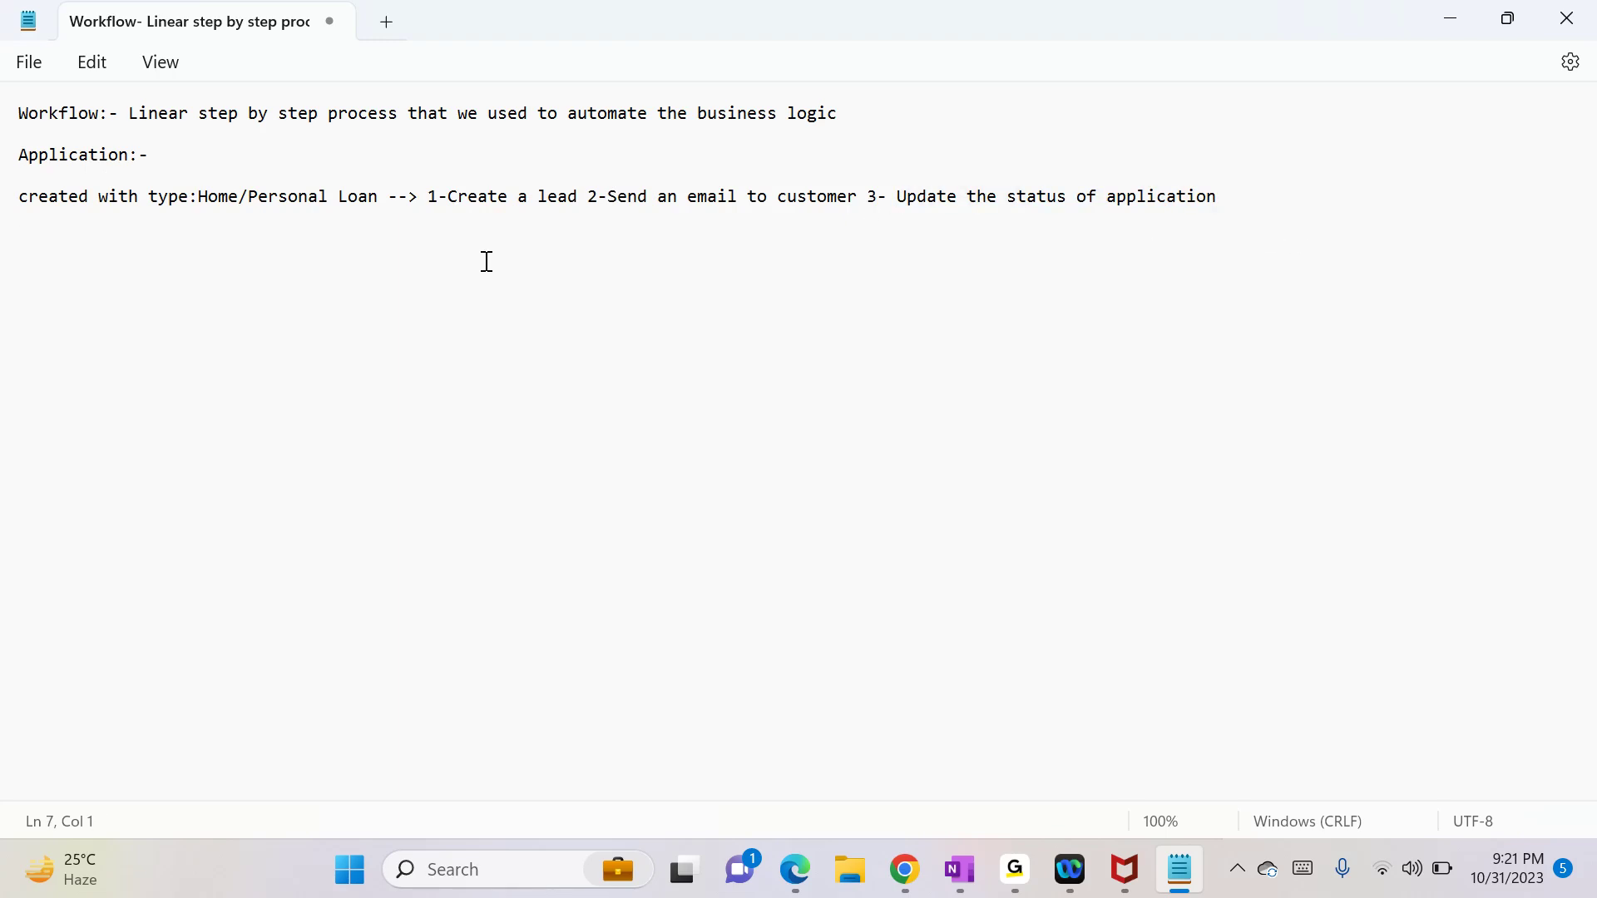
Step: From Settings > Solutions, open DemoSolution's Application entity fields and start a new field
click(1447, 14)
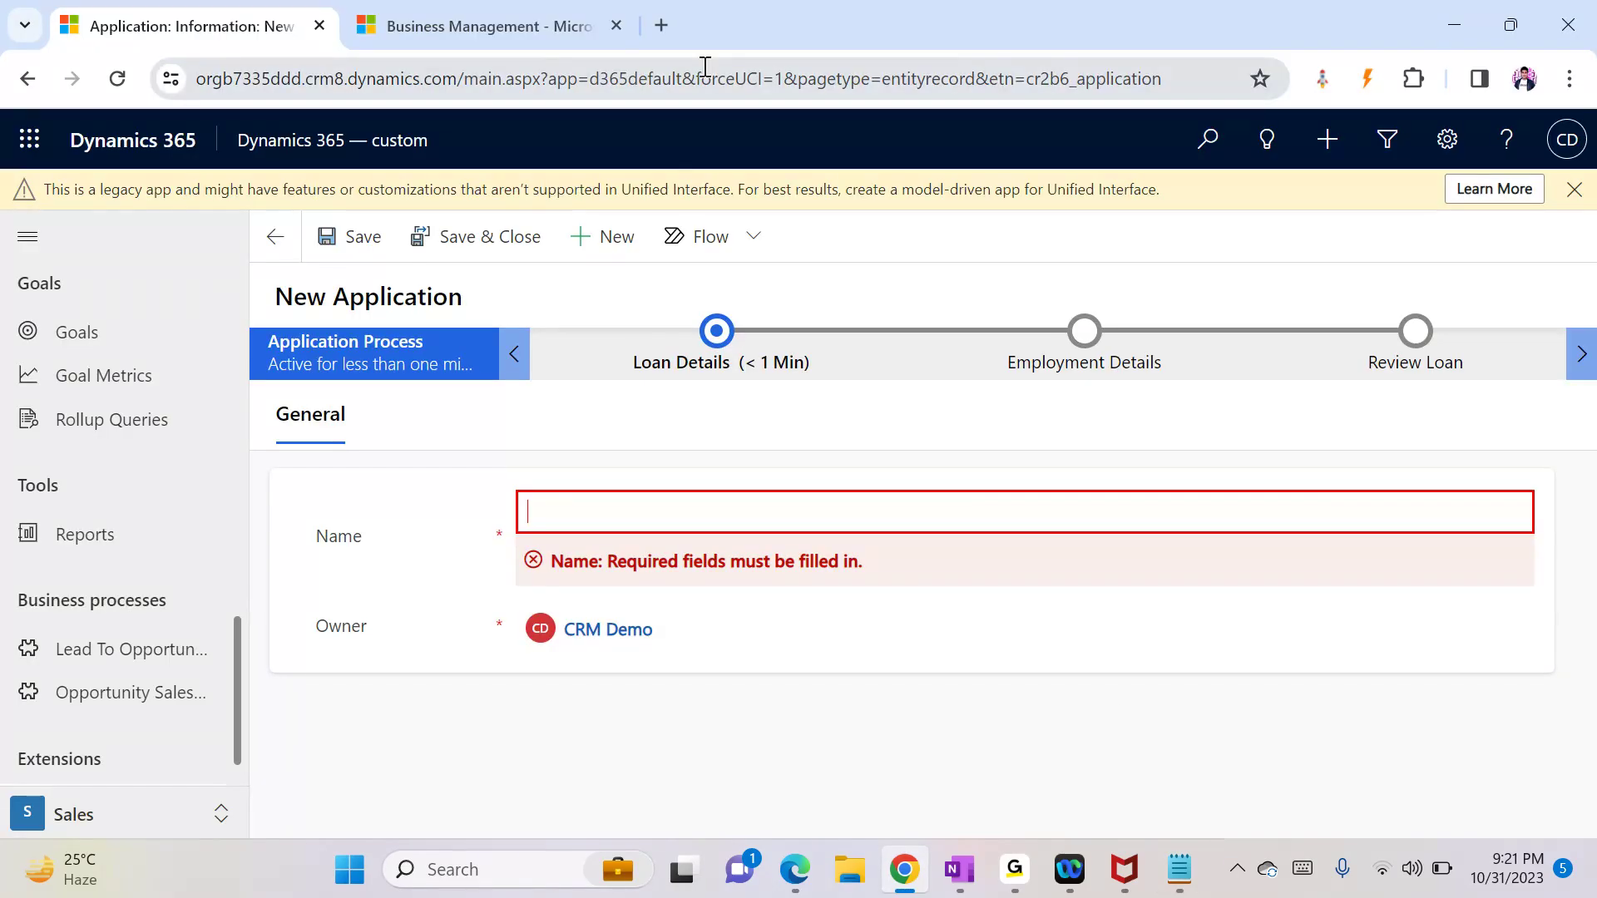
click(522, 28)
click(426, 143)
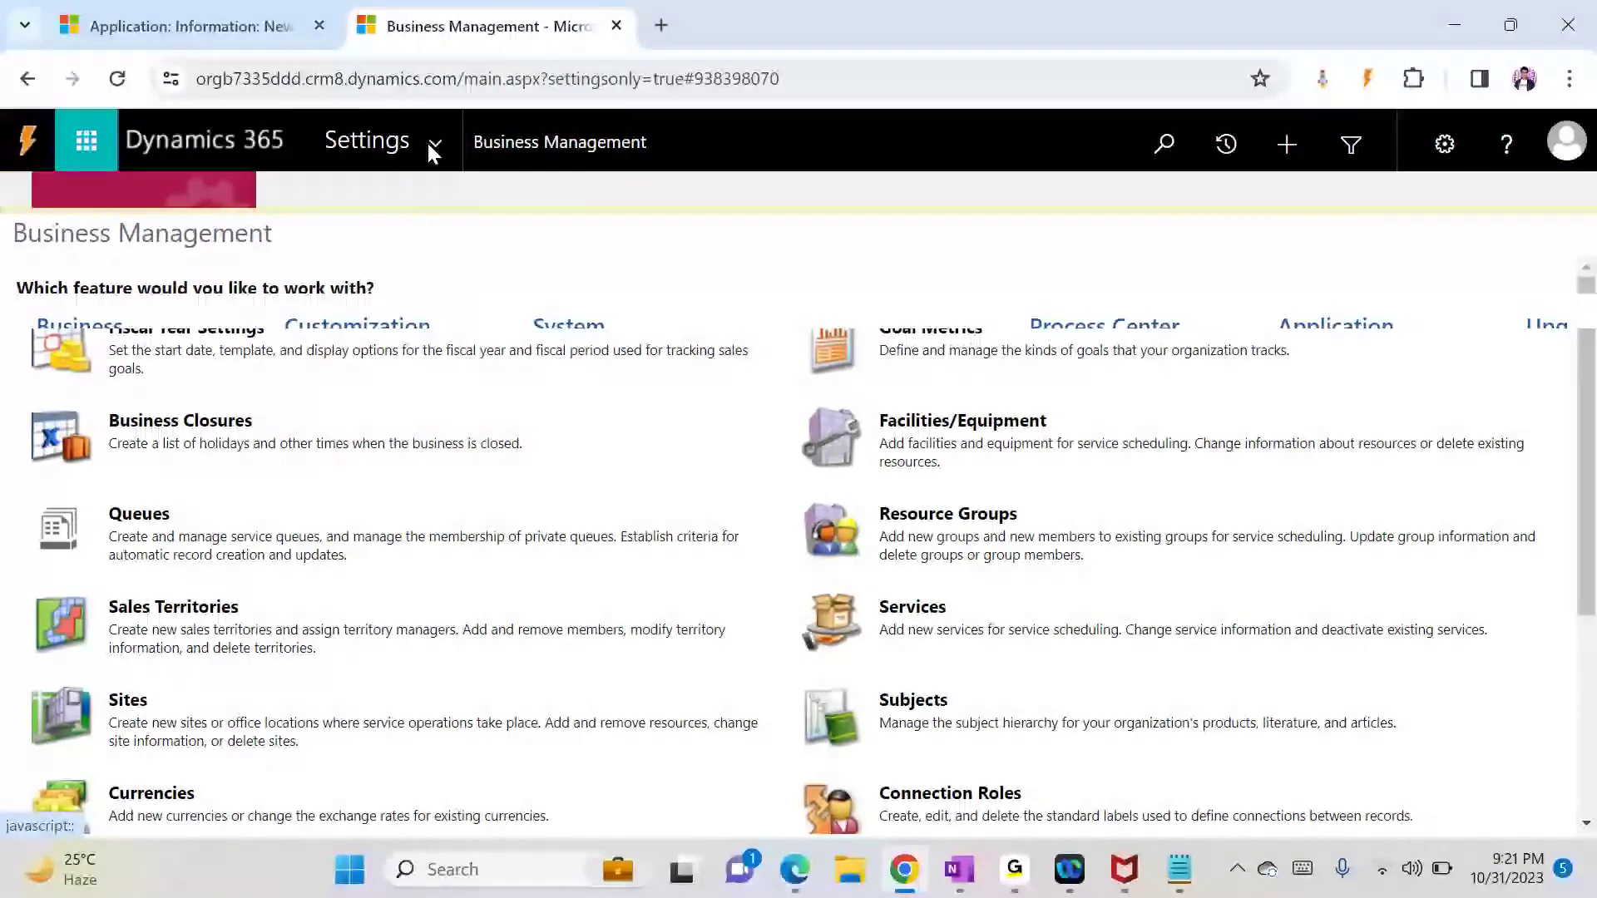
click(397, 425)
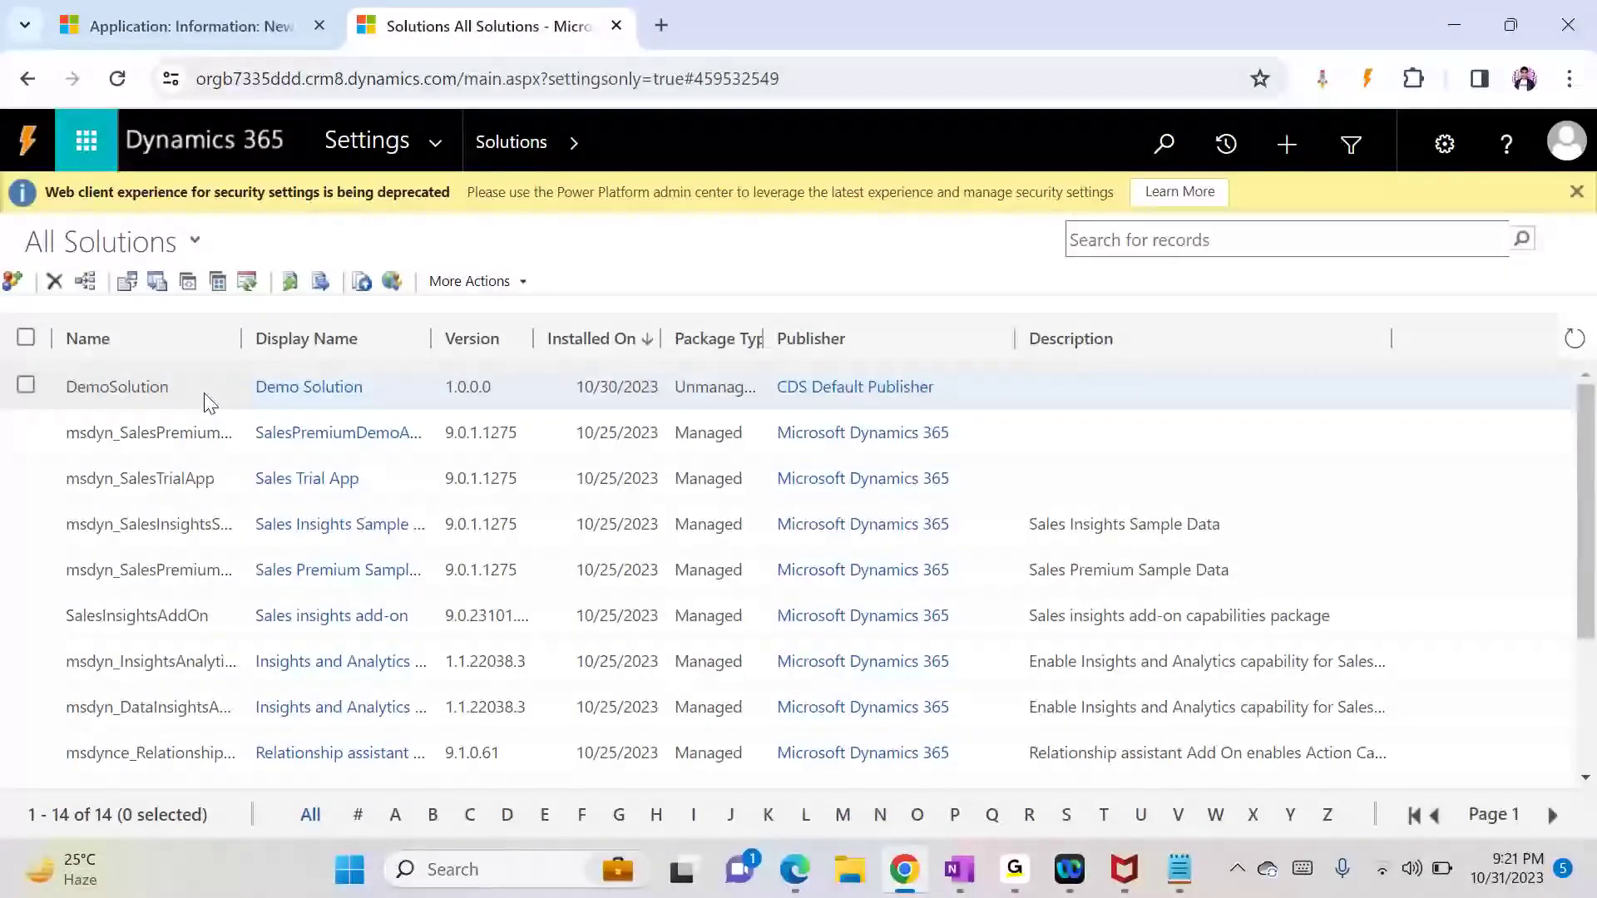
double_click(205, 394)
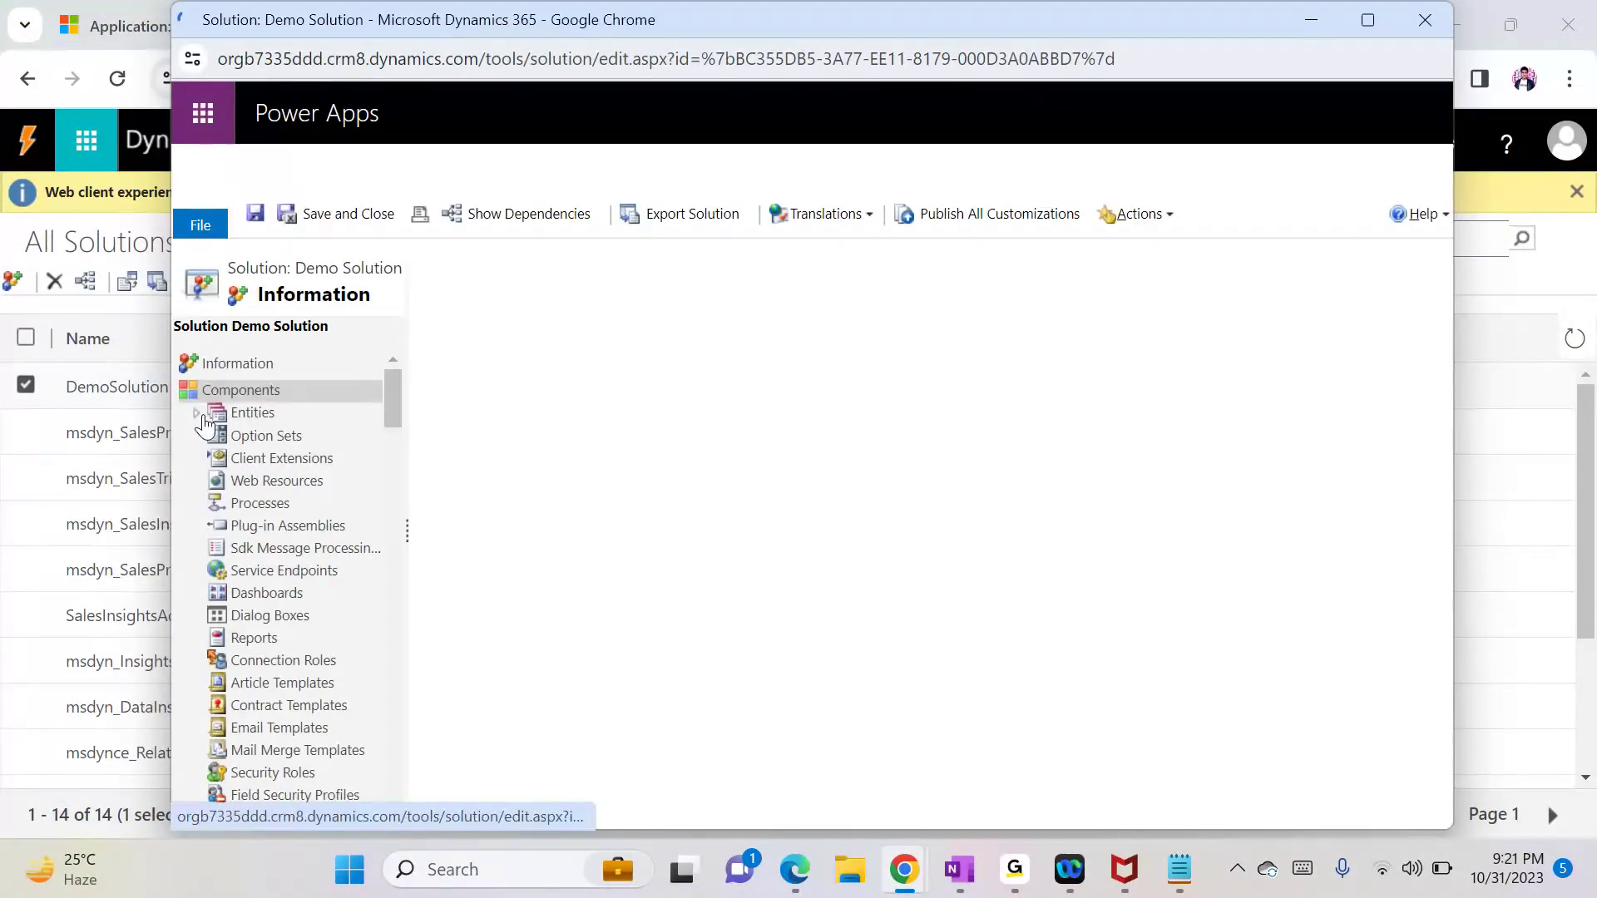
click(197, 414)
click(217, 435)
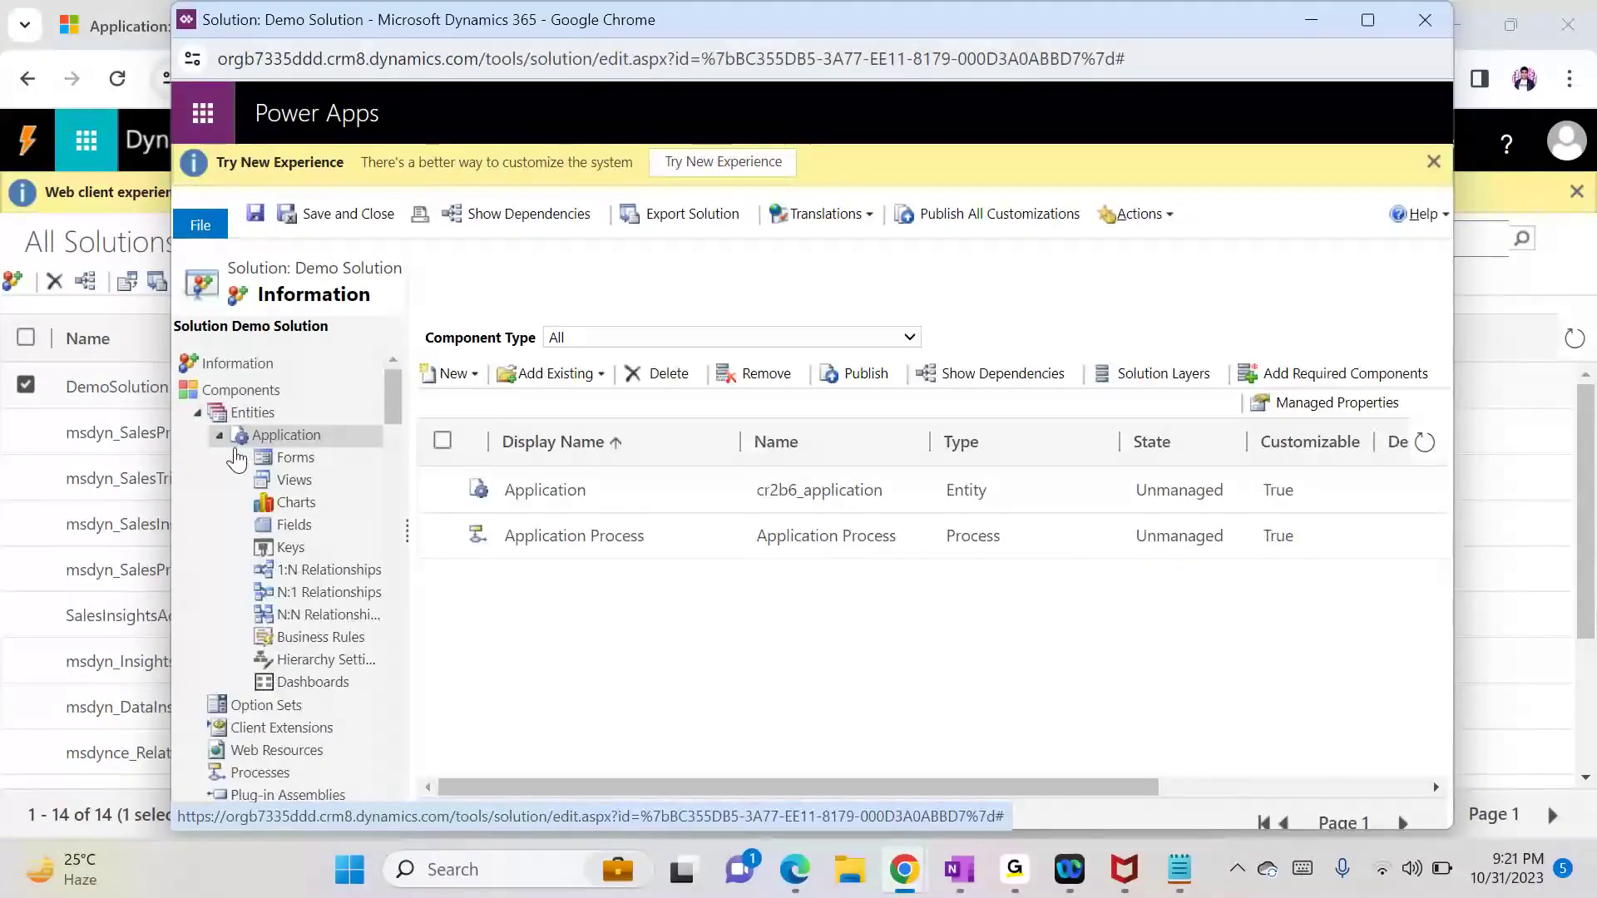
click(312, 537)
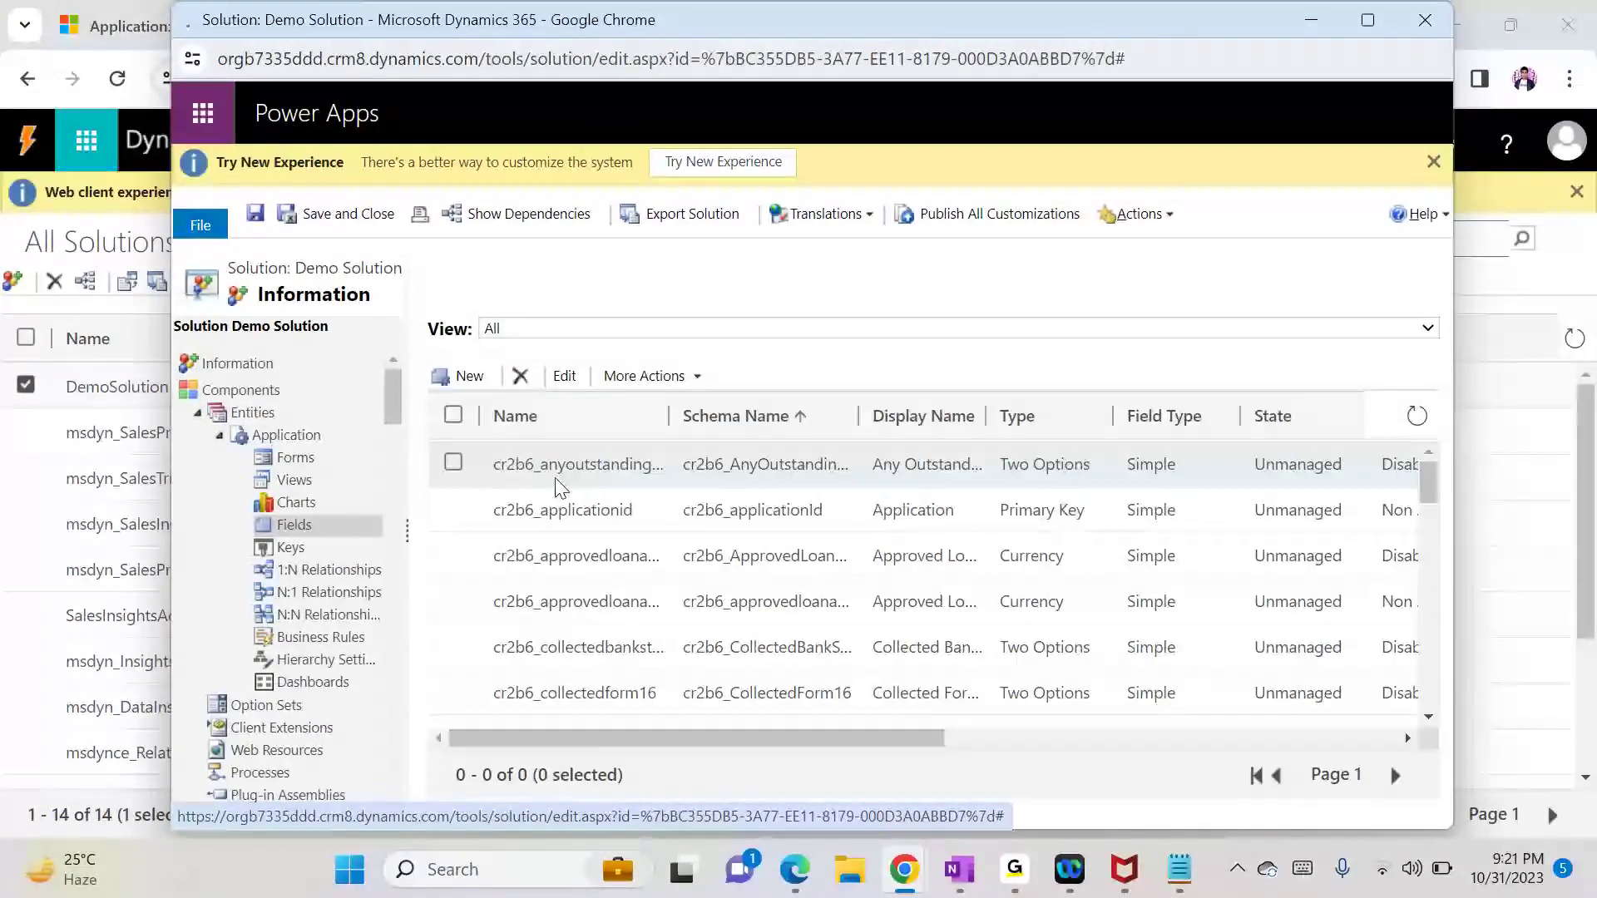
click(470, 375)
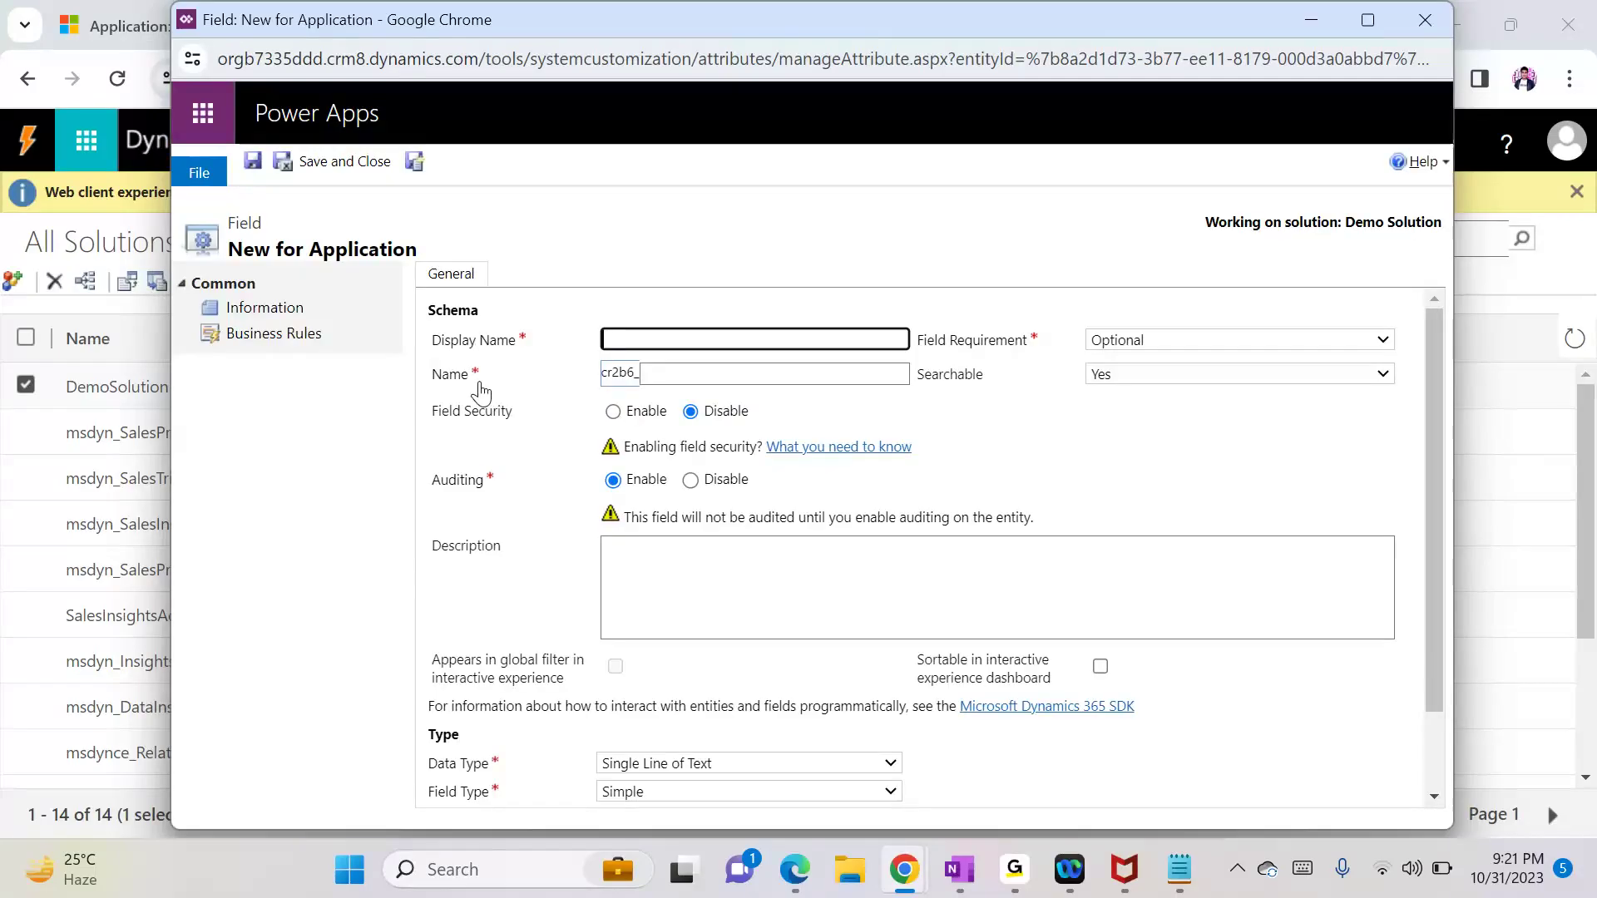
Step: Save an 'Email' field as Single Line of Text with Text format on Application
text(Email)
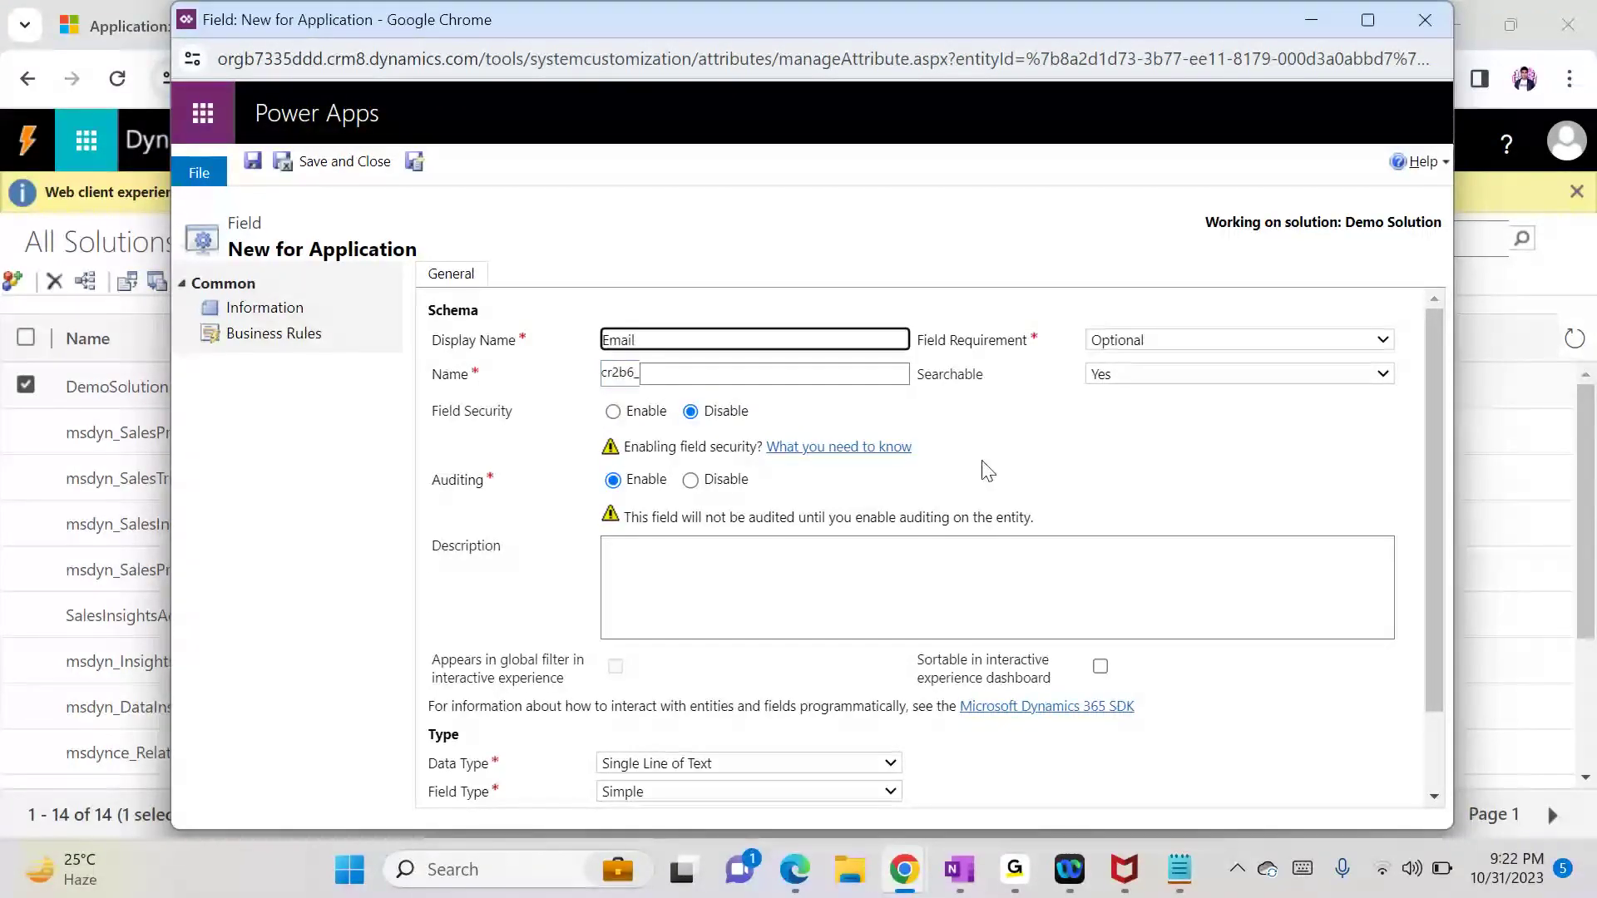
click(1104, 462)
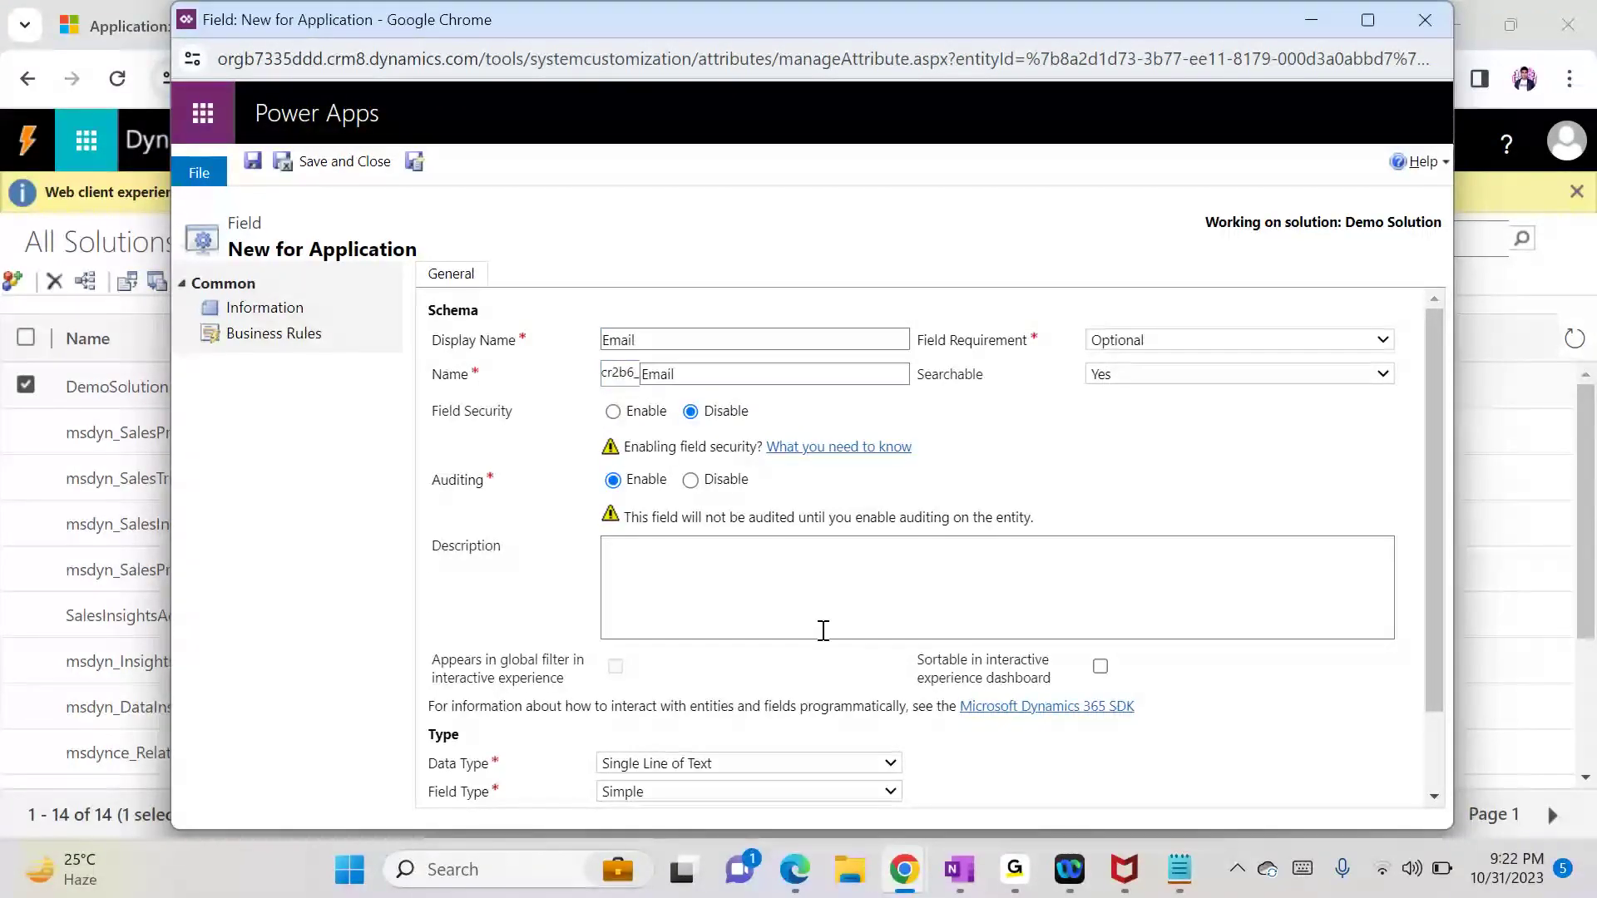
scroll(1407, 759, down, 2)
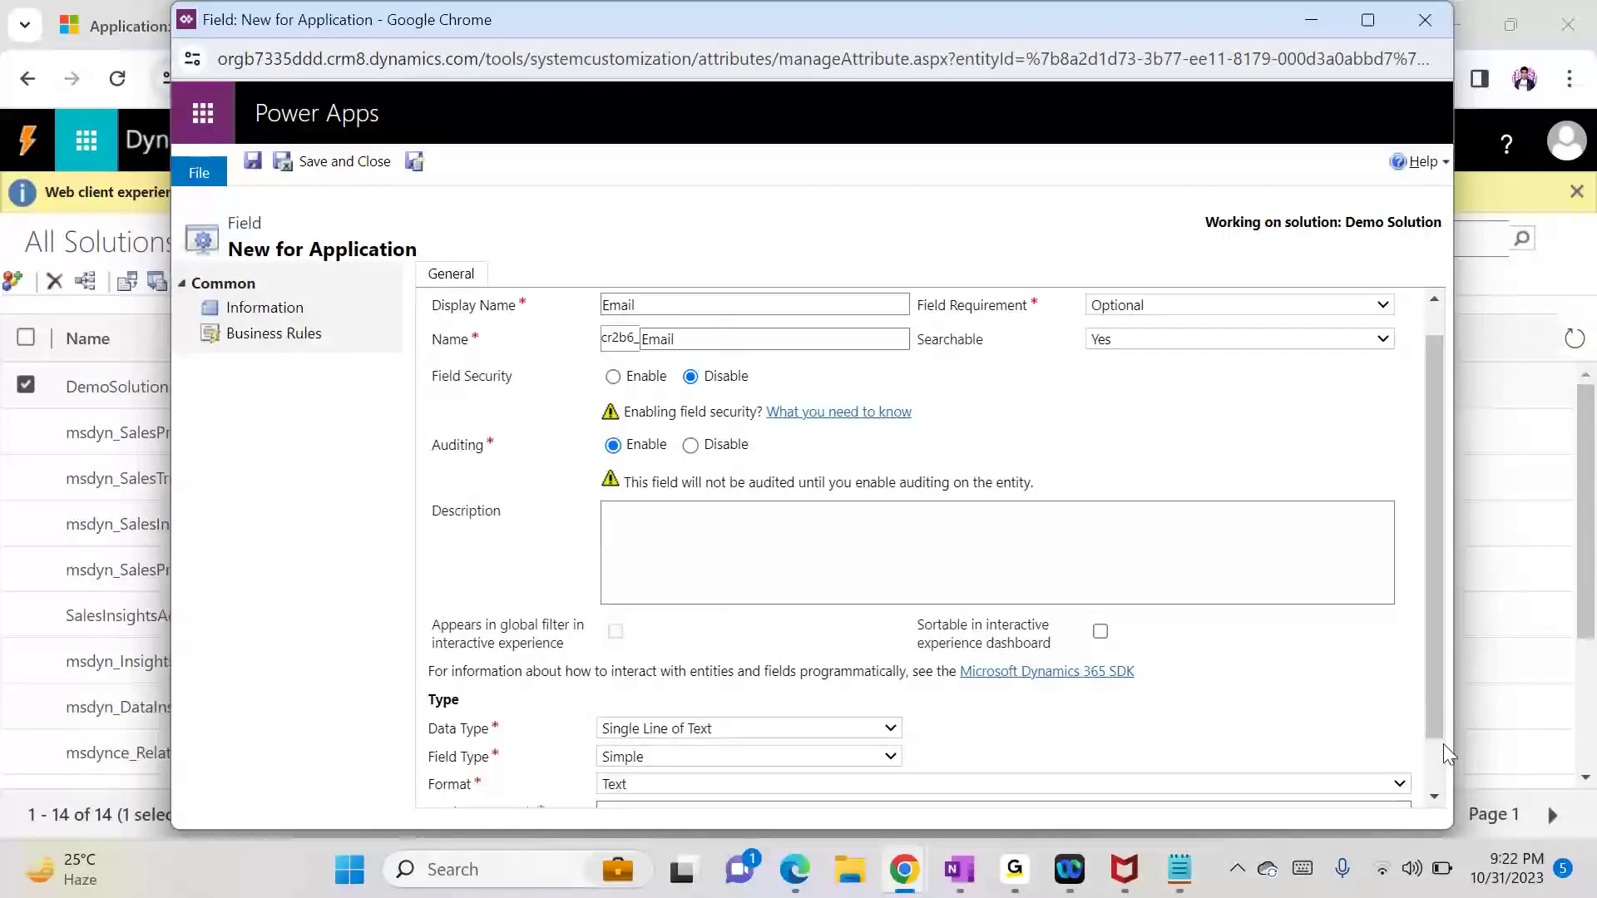
click(740, 692)
click(740, 692)
click(698, 722)
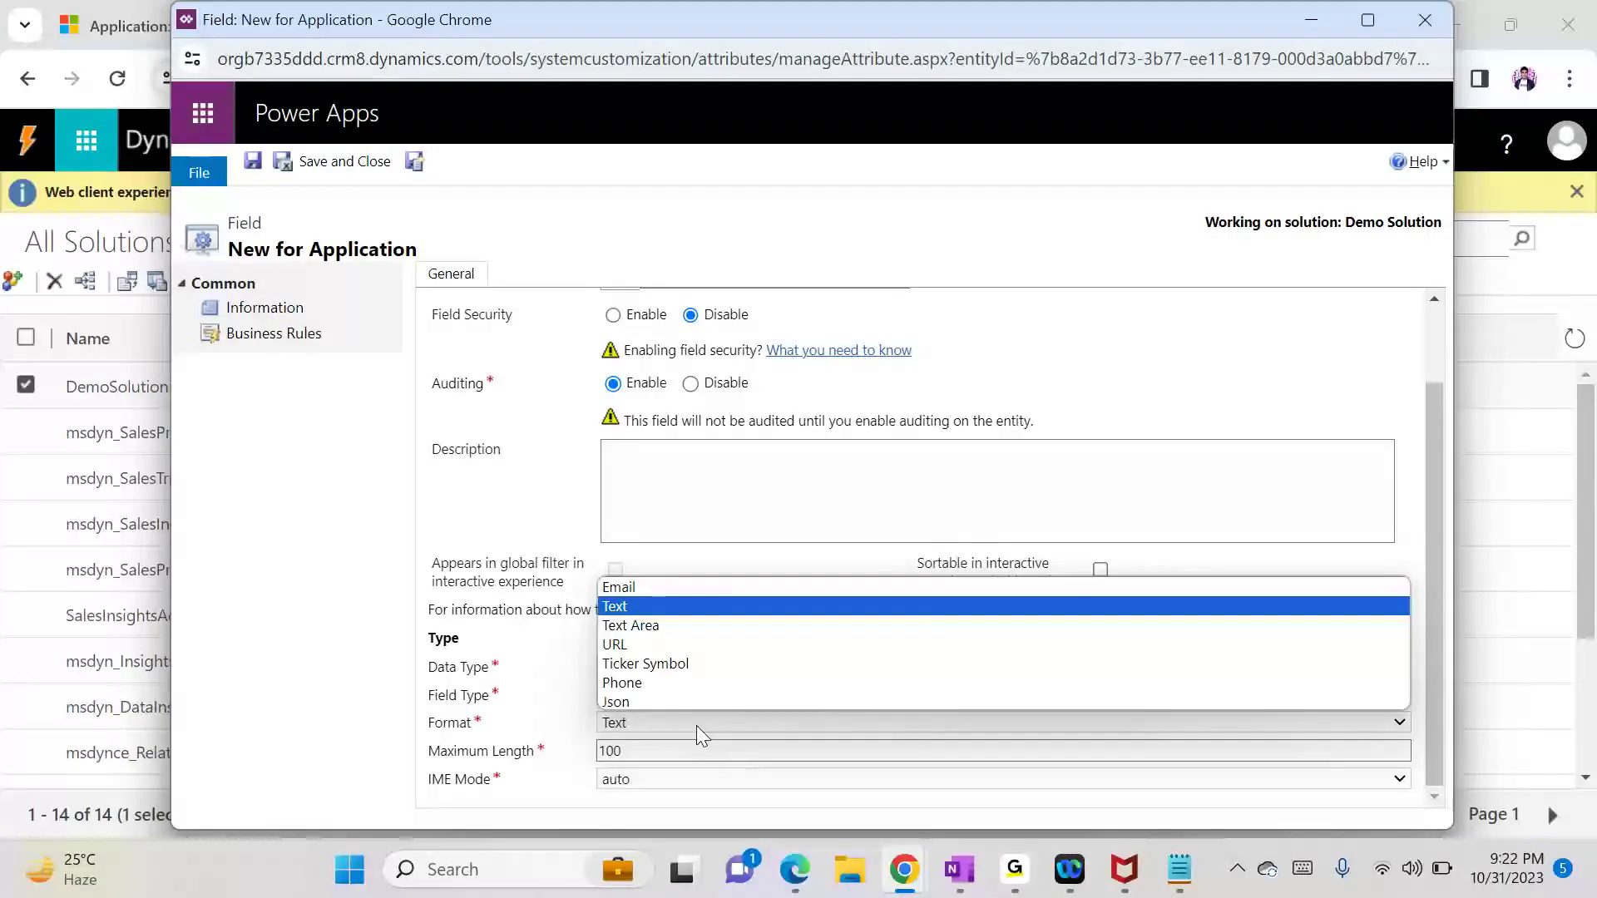
click(696, 726)
click(366, 166)
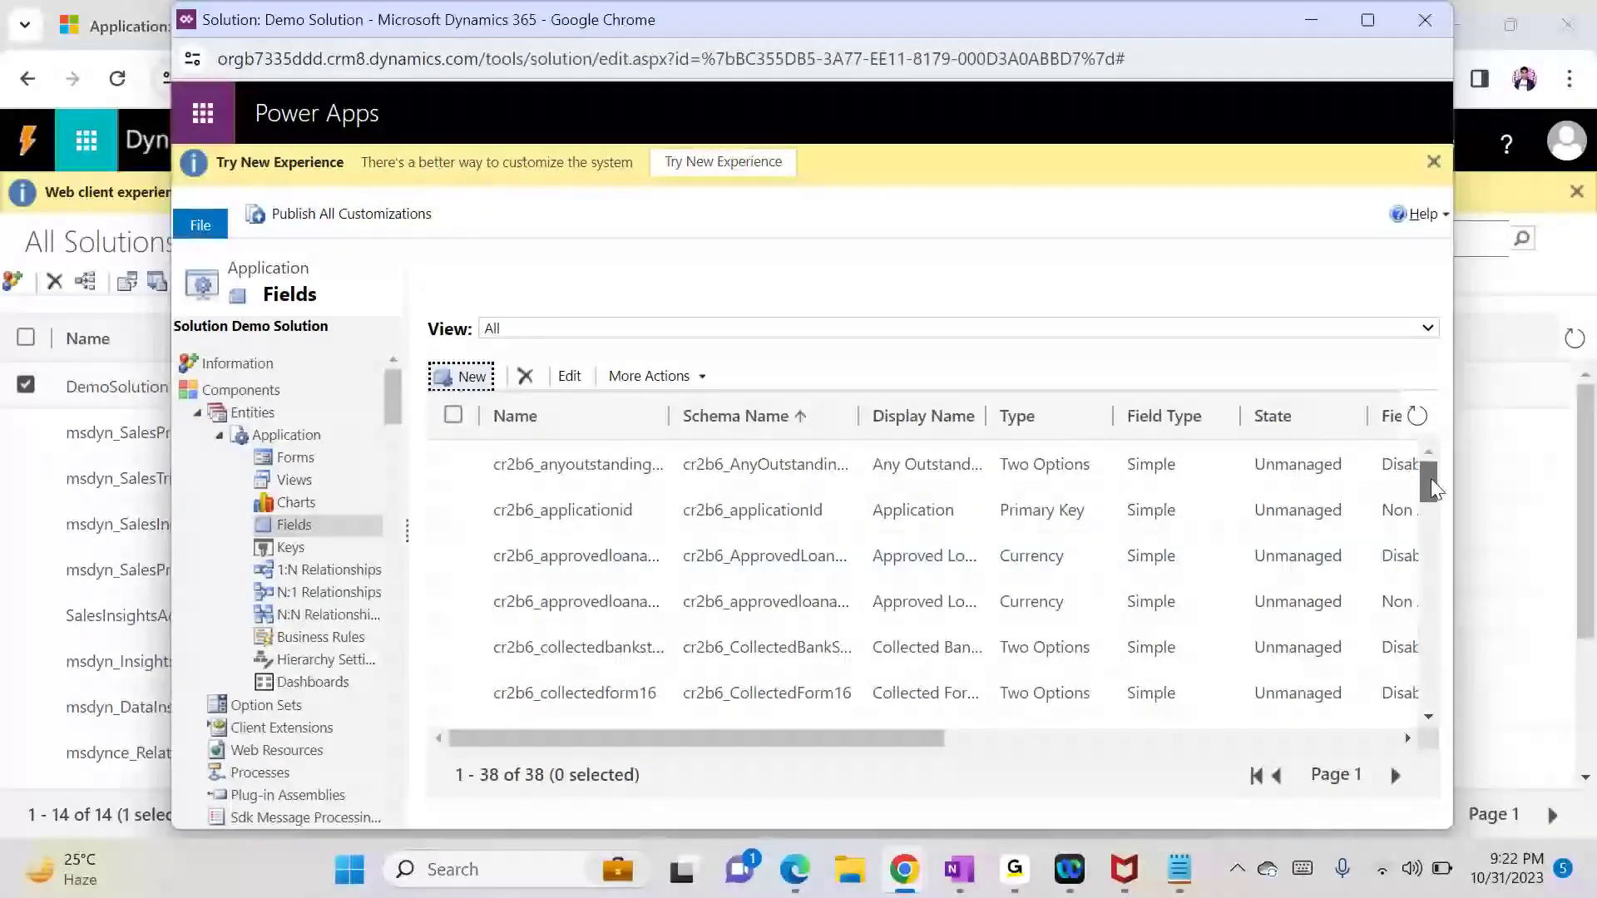
Step: Add an 'Application Processed' option to the statuscode Status Reason field and save it
drag(1431, 477, 1416, 665)
double_click(741, 570)
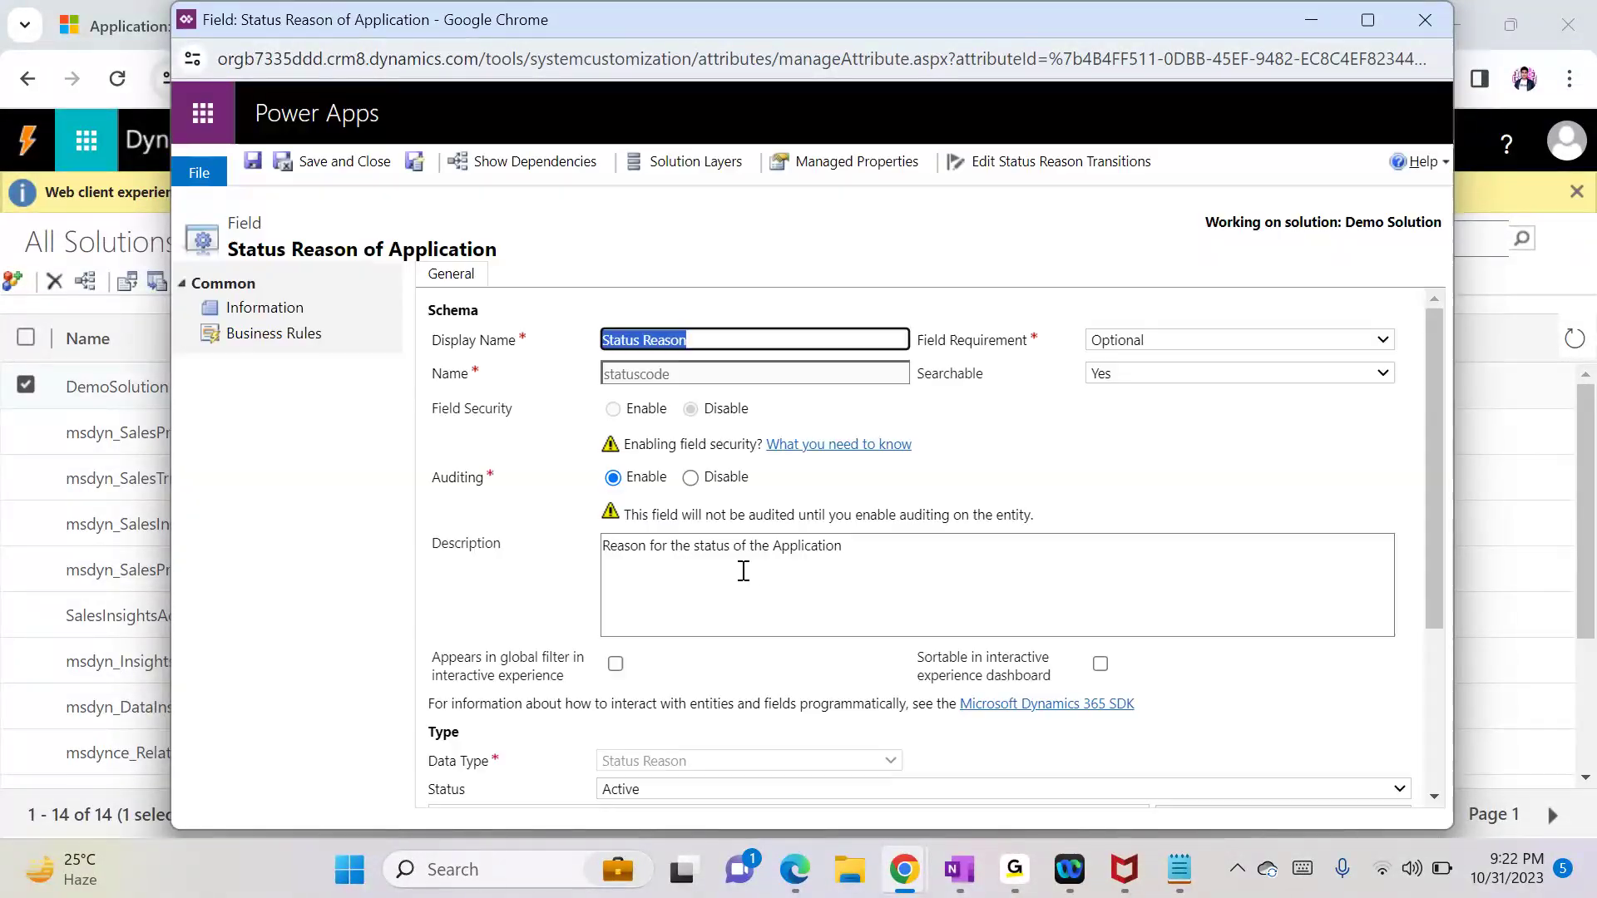
scroll(1431, 665, down, 3)
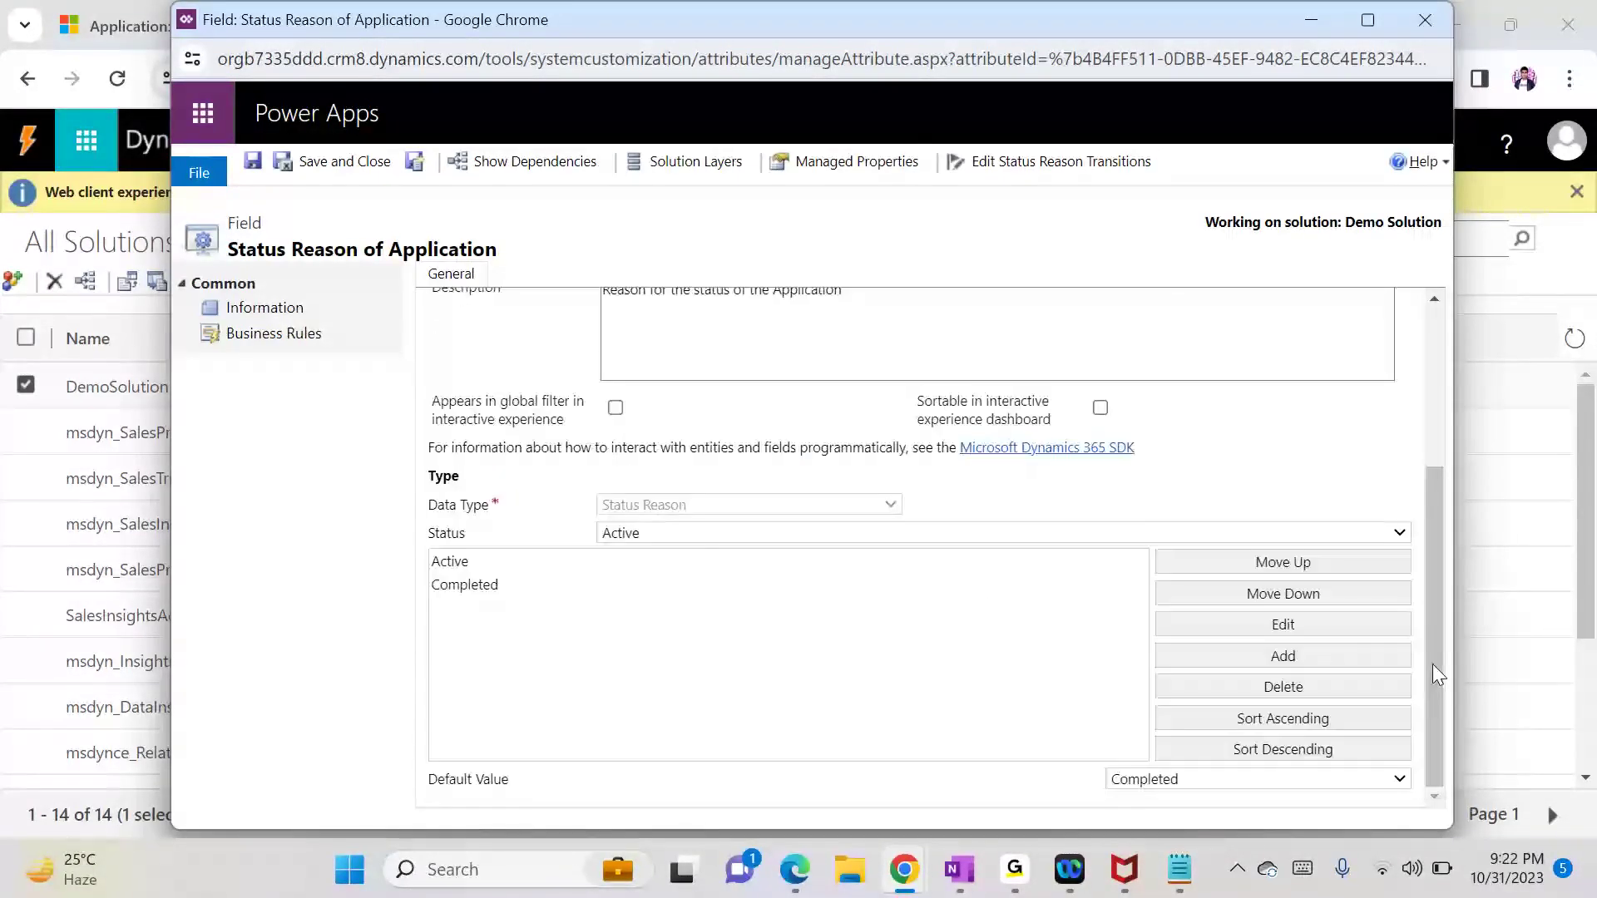
click(1253, 656)
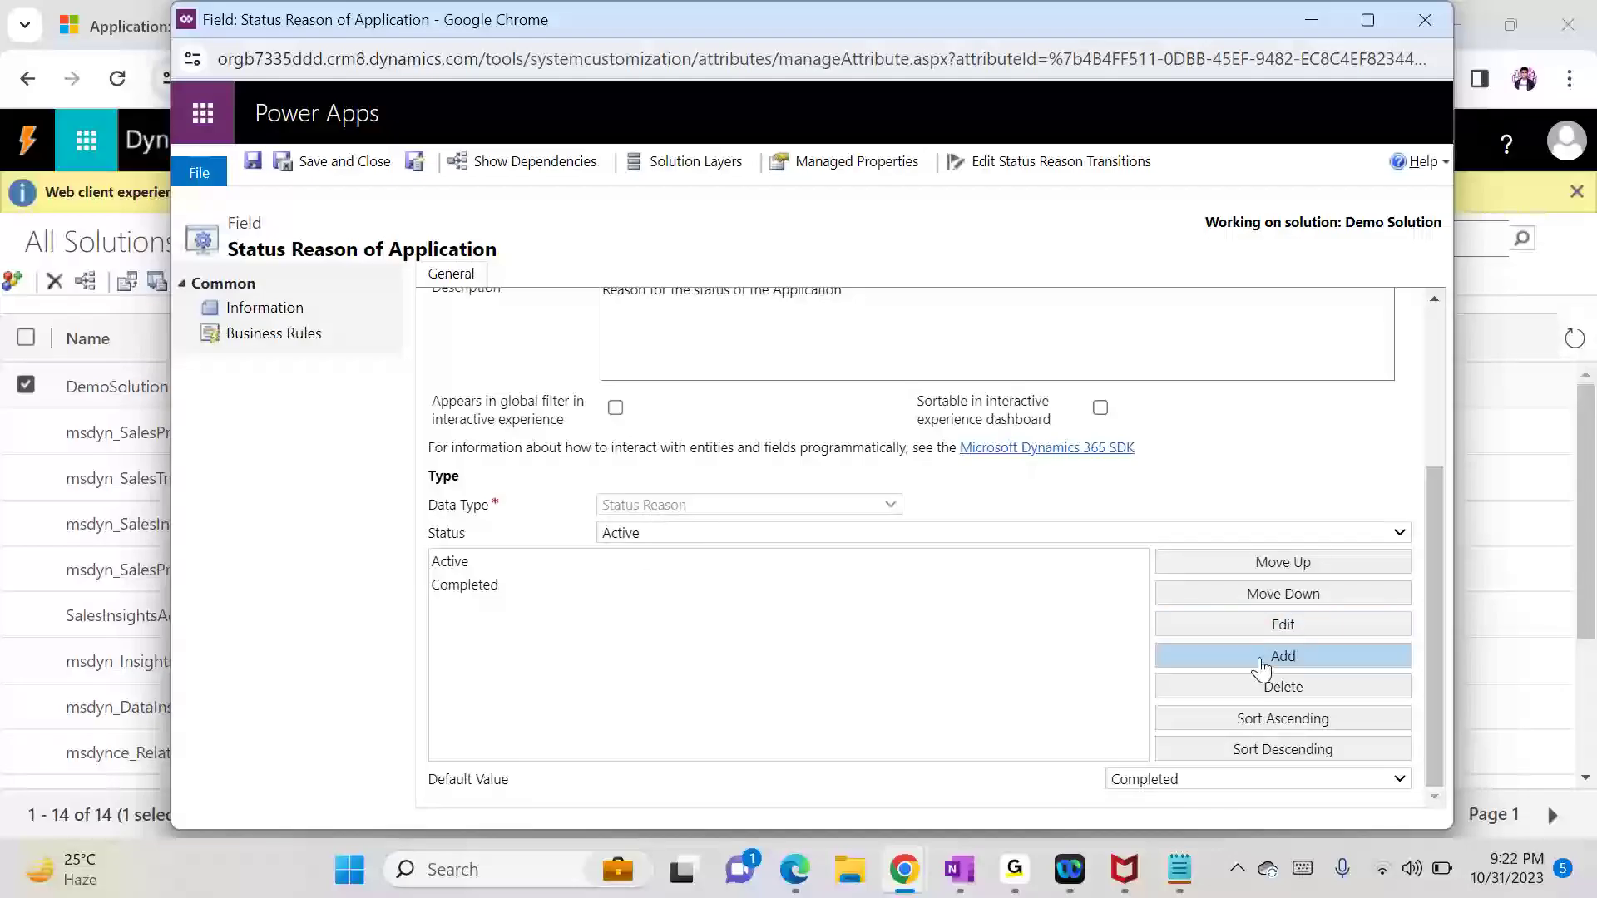
click(798, 427)
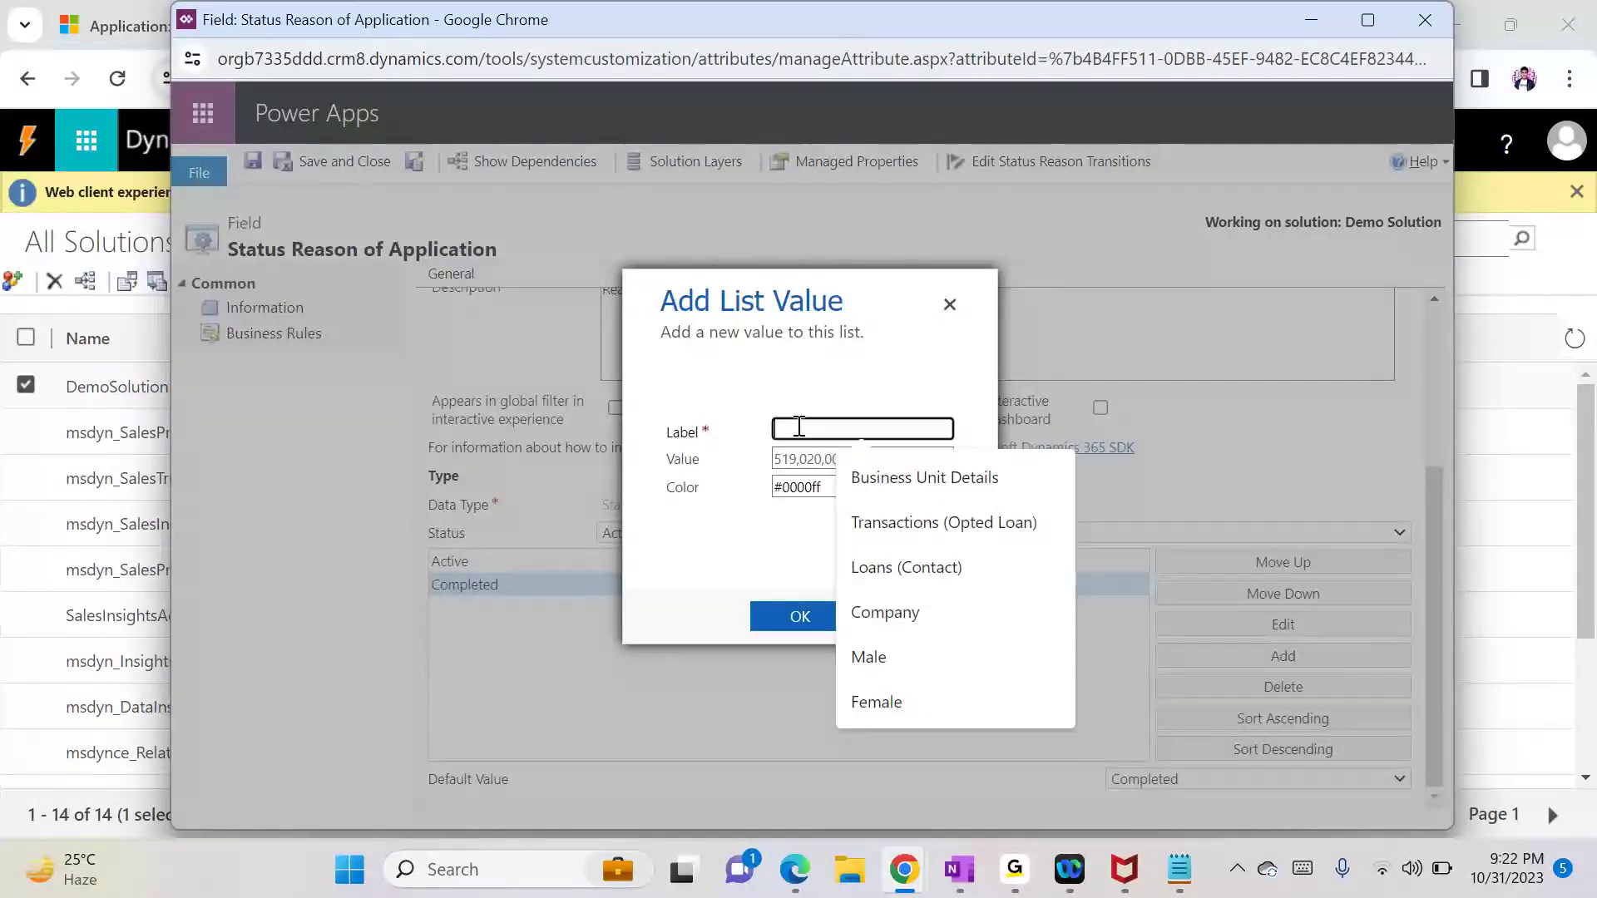
text(App)
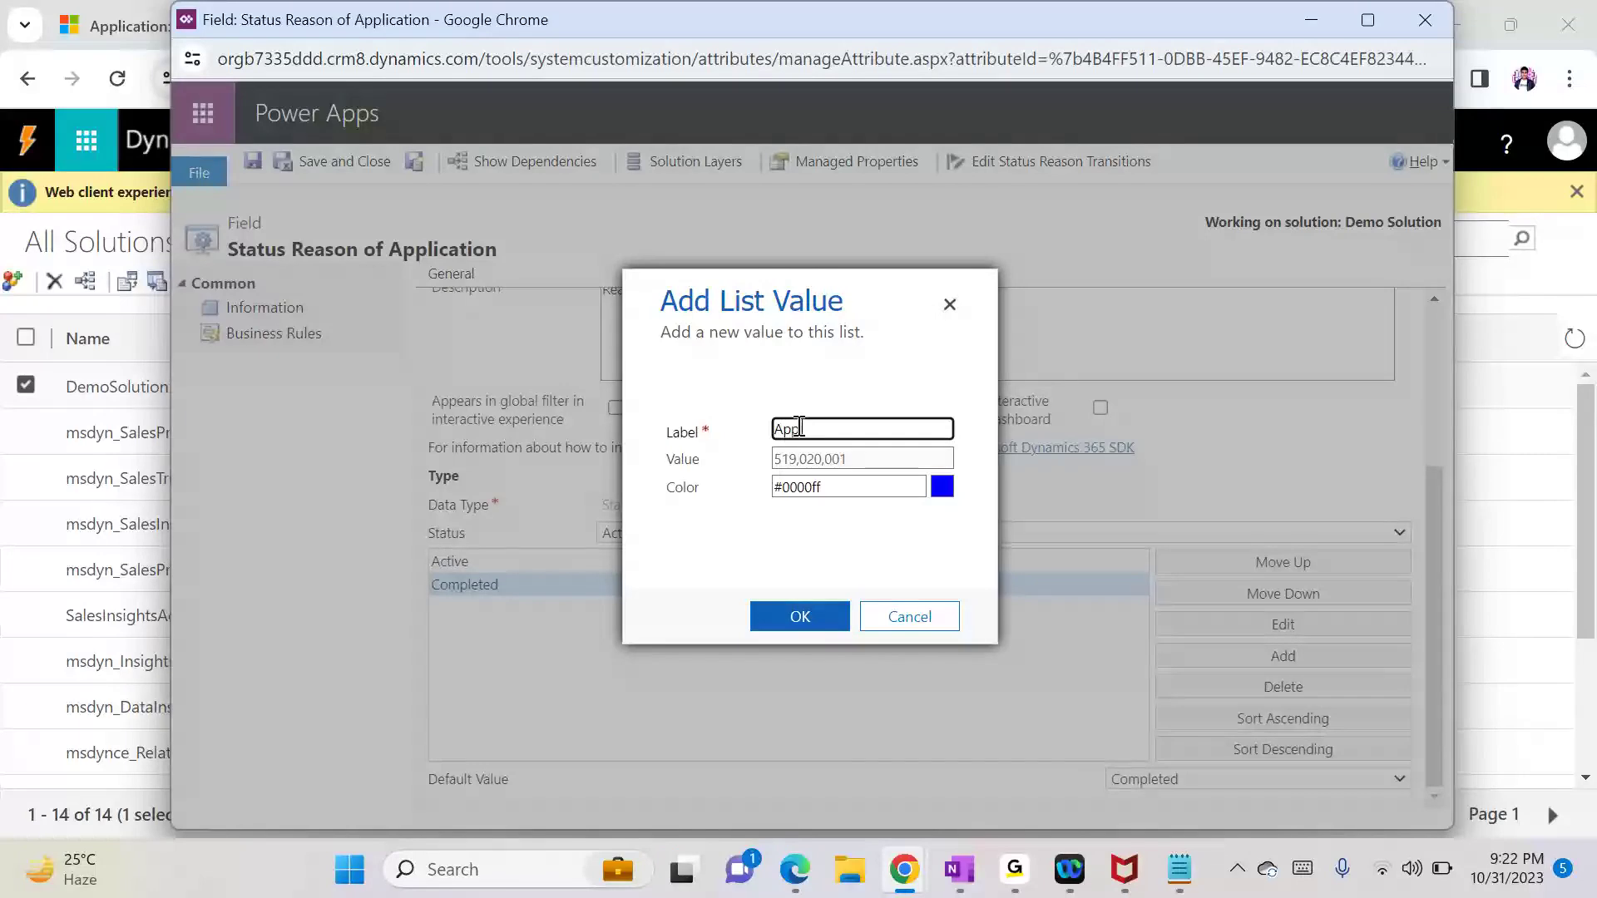
text(lication Processed)
click(814, 613)
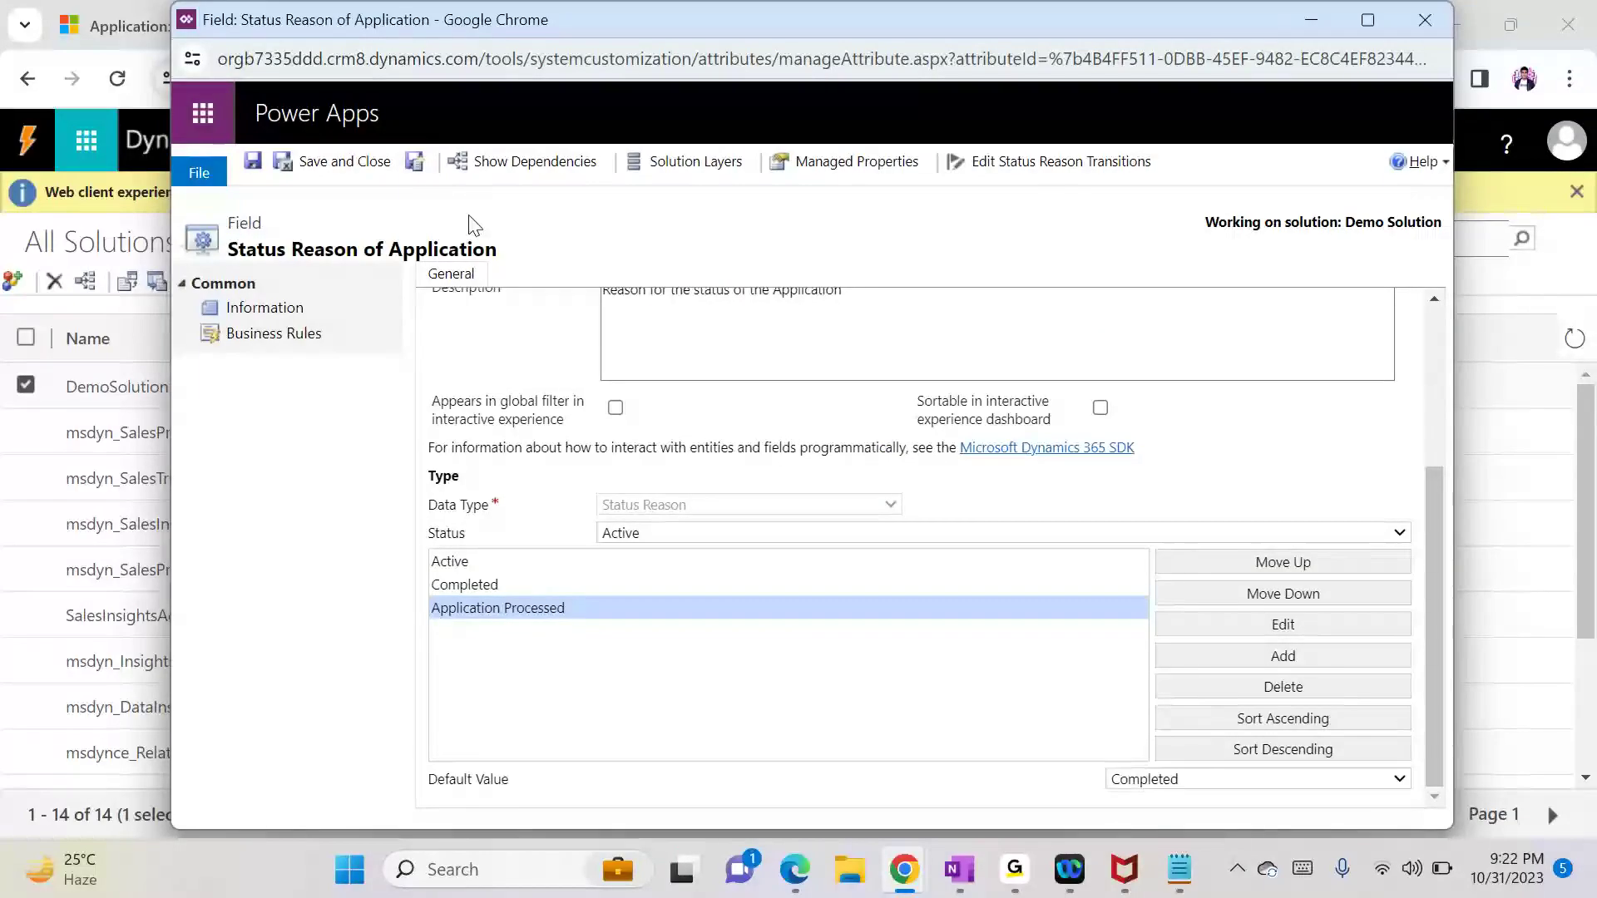
click(360, 163)
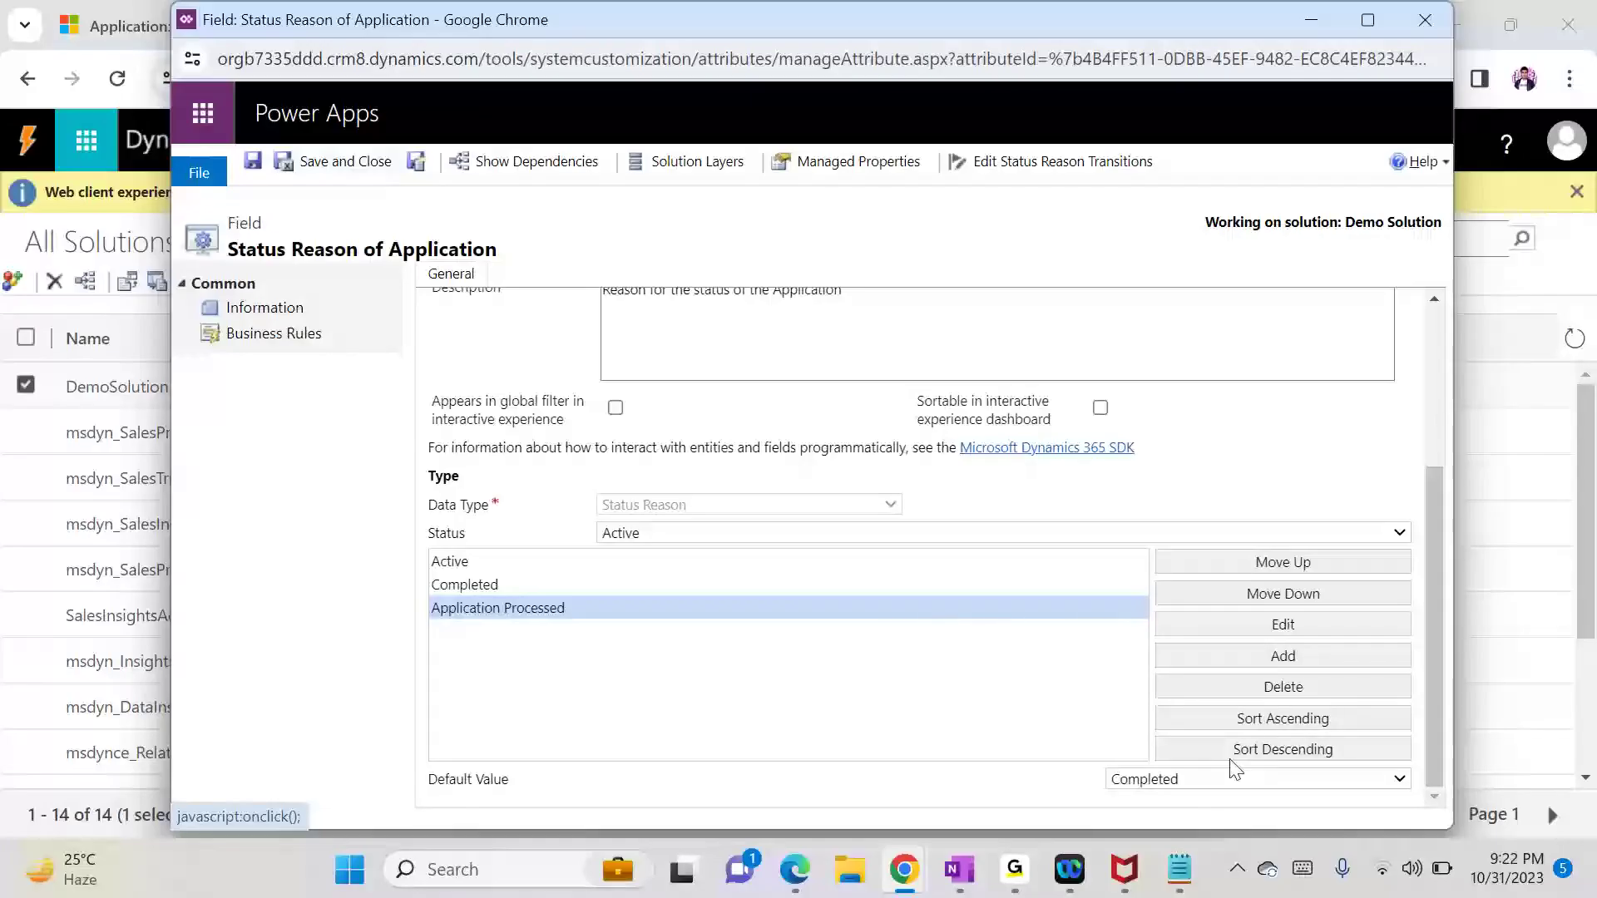
mouse_move(1043, 857)
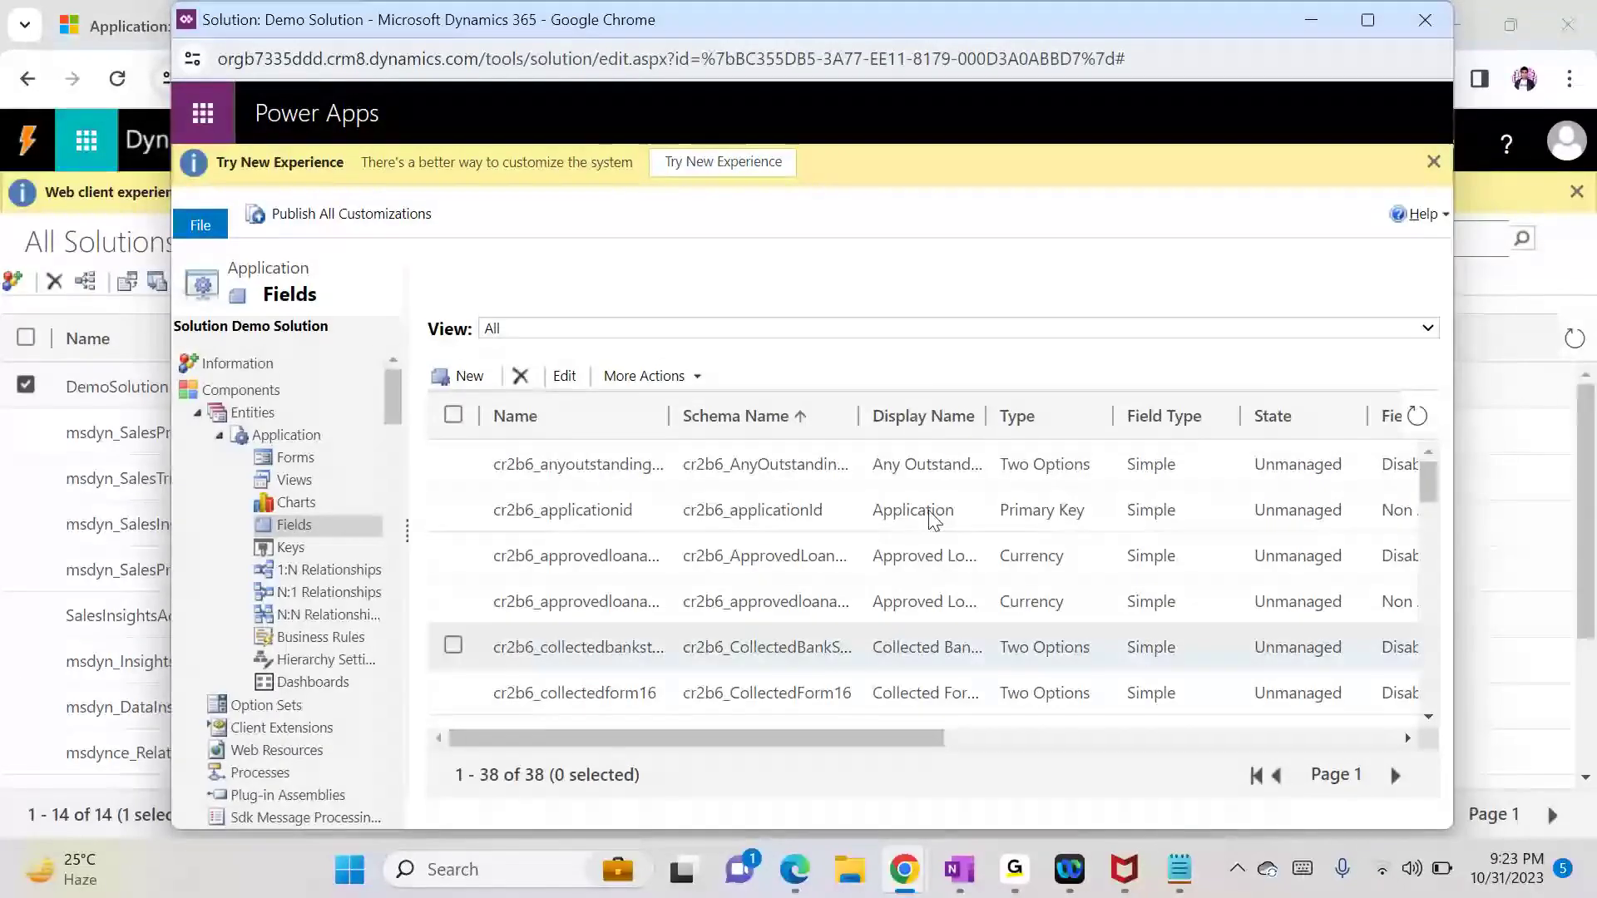
Step: Place the Email and Status Reason fields on the Application main Information form
click(297, 466)
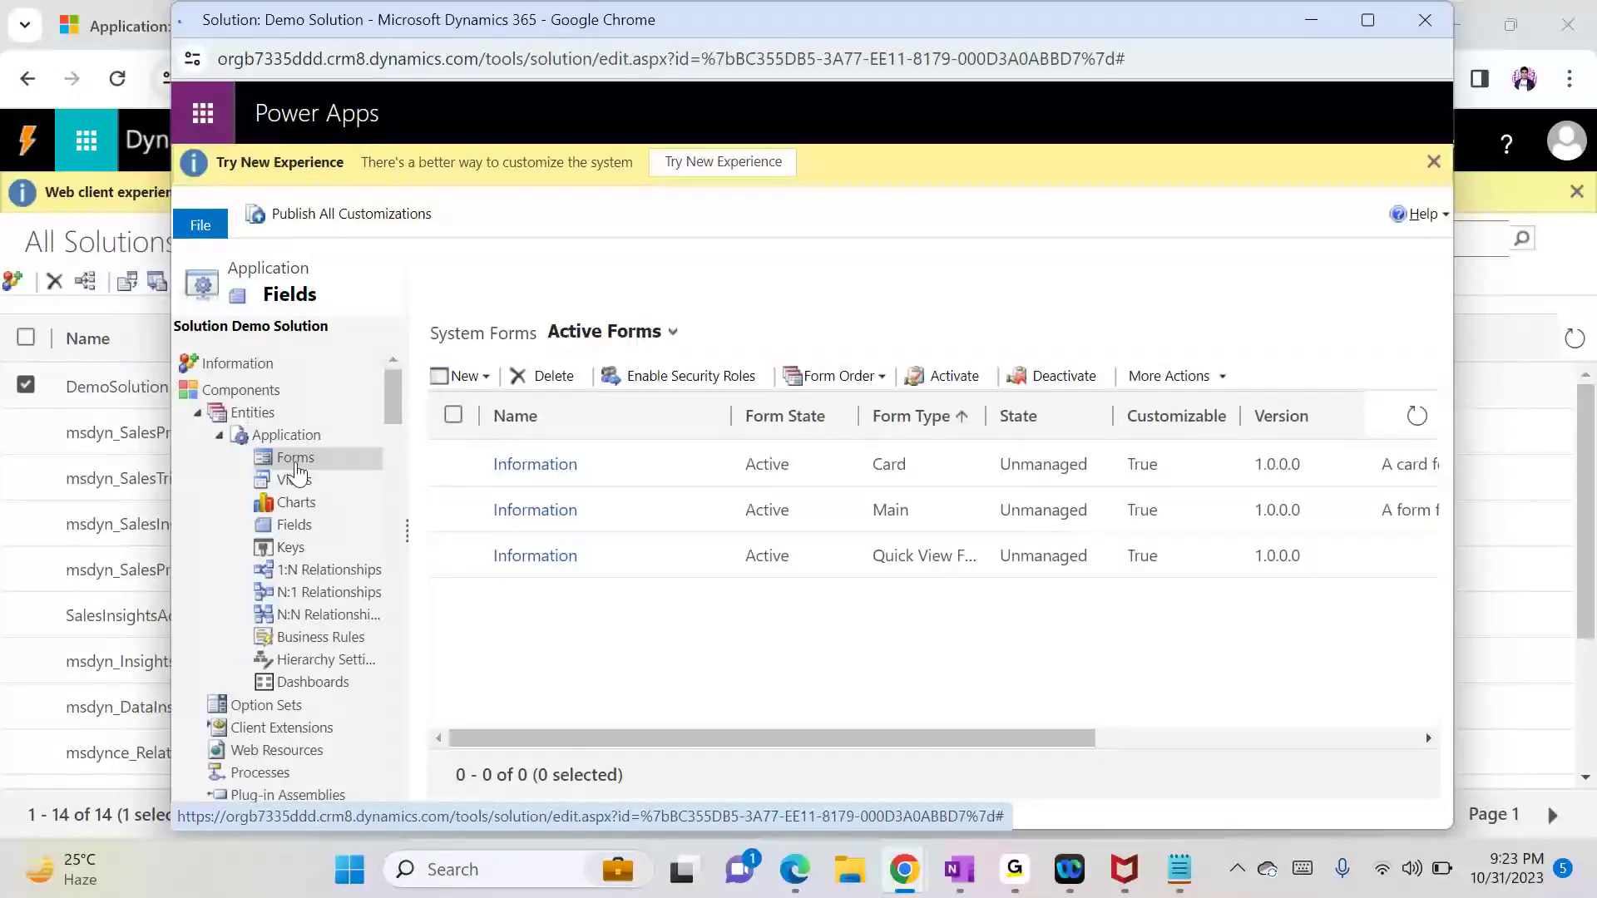
click(509, 511)
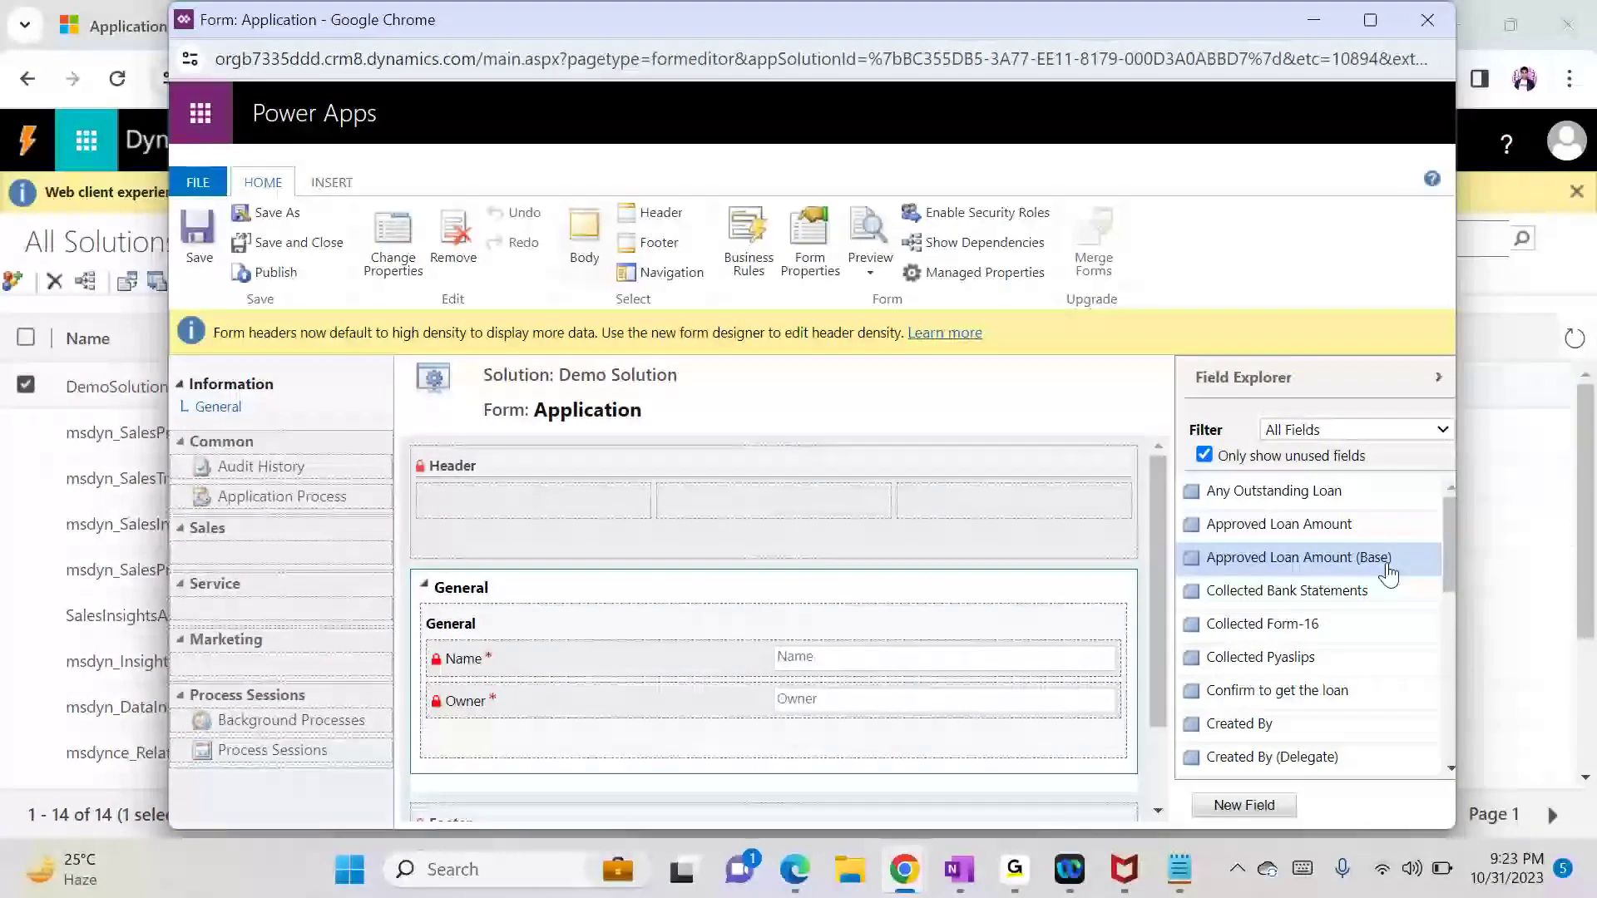
drag(1451, 577, 1444, 652)
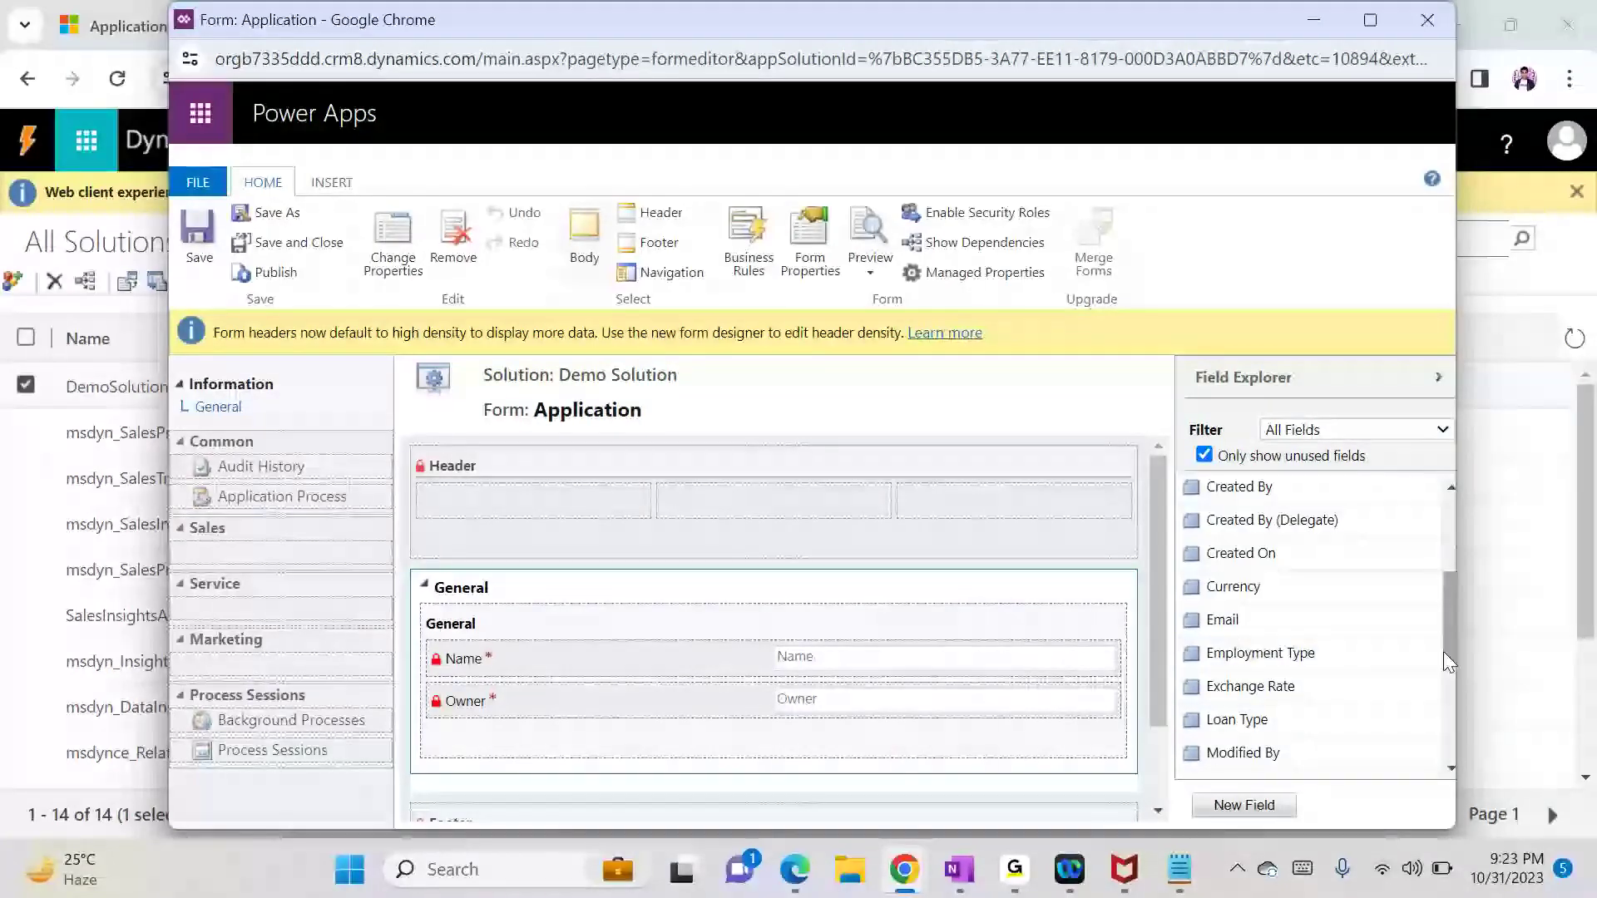
drag(1230, 619, 771, 701)
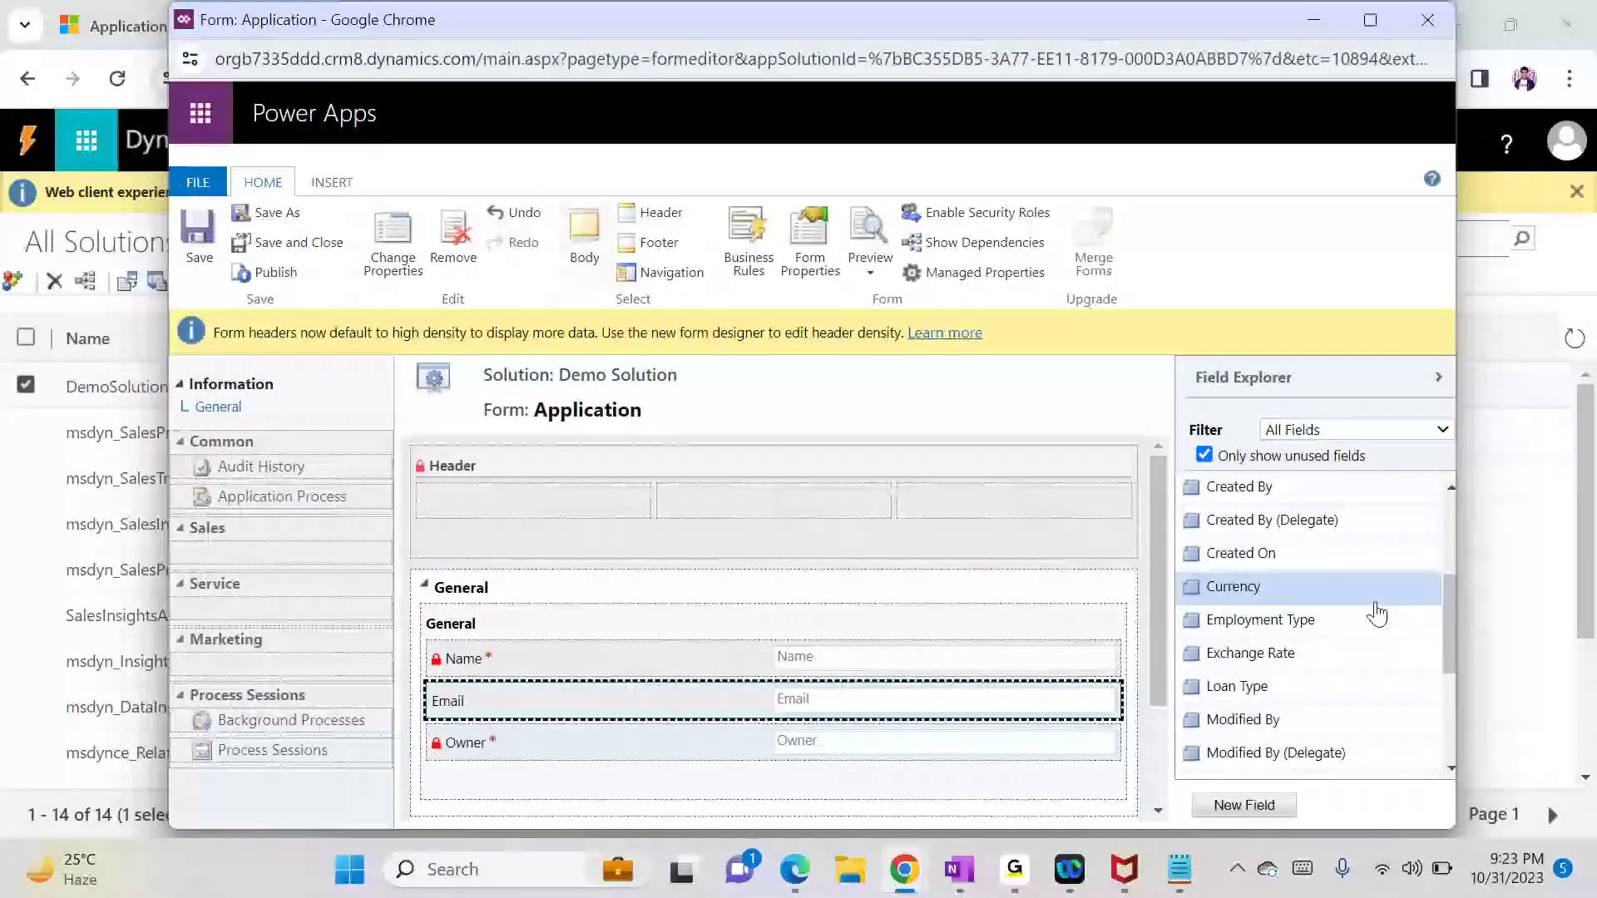
drag(1448, 586, 1452, 726)
drag(1265, 757, 740, 632)
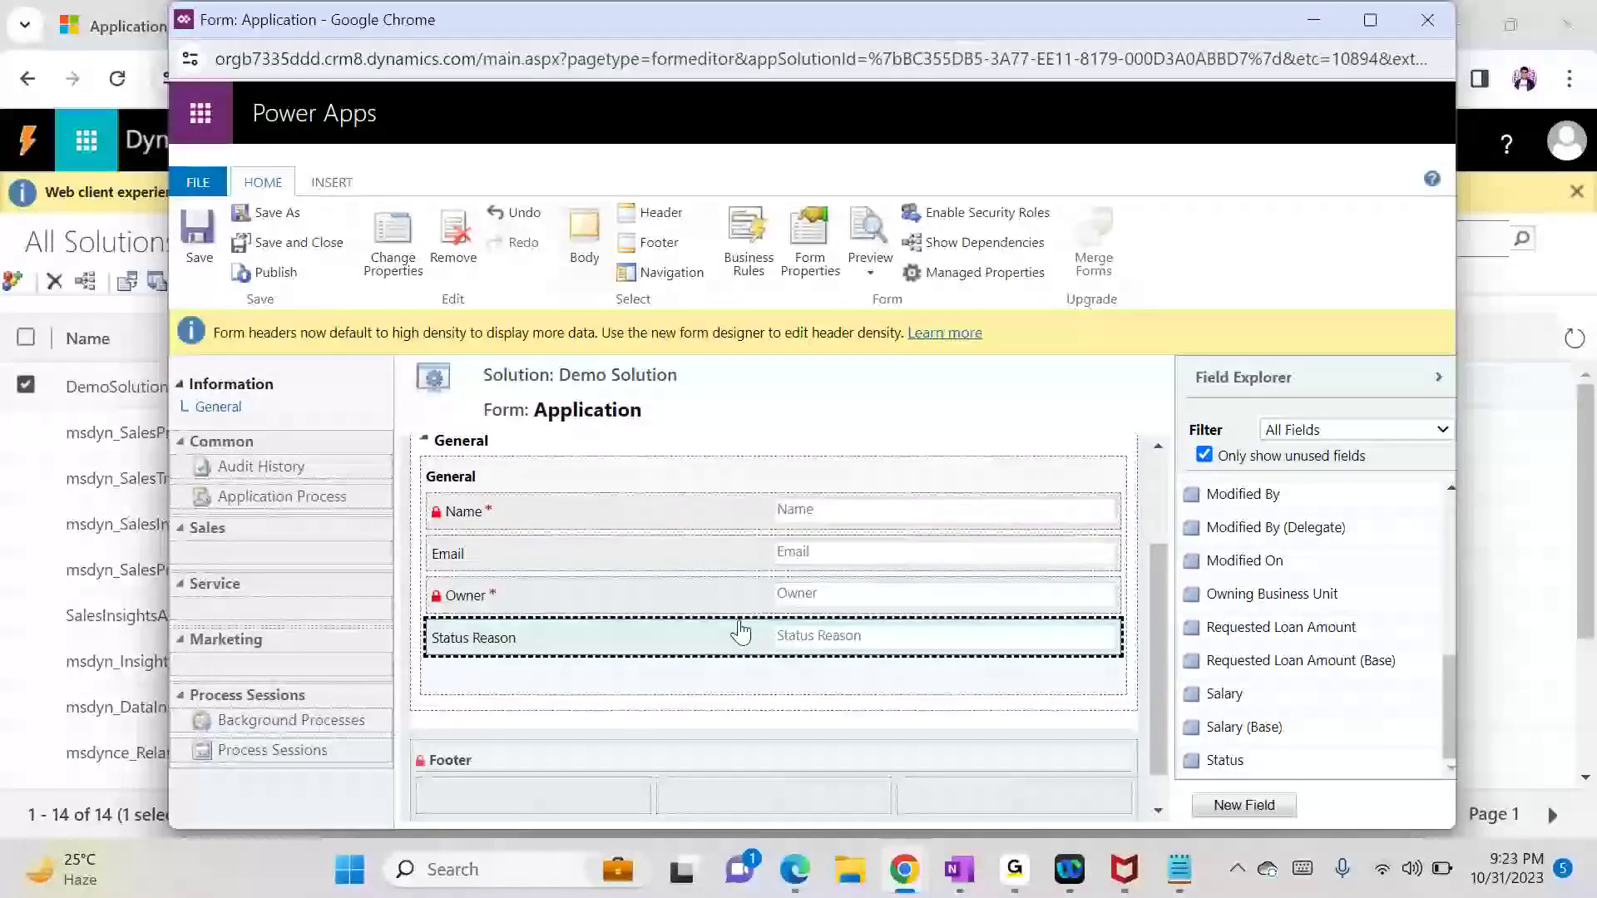
Step: Save and publish the updated Information form, then close the form editor
click(200, 237)
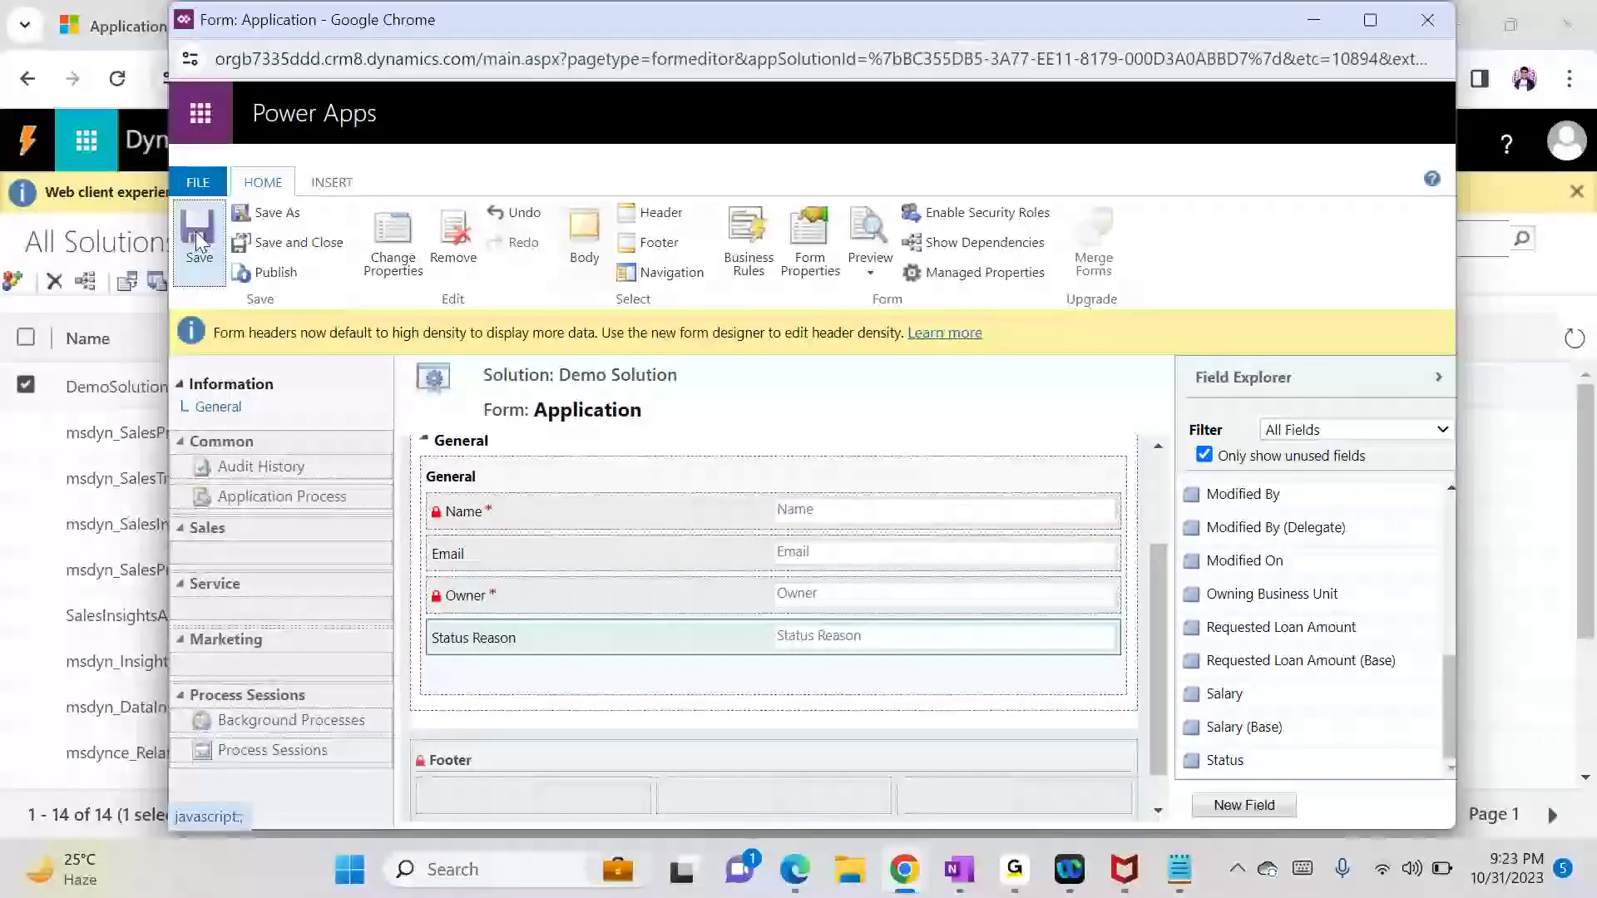
click(261, 277)
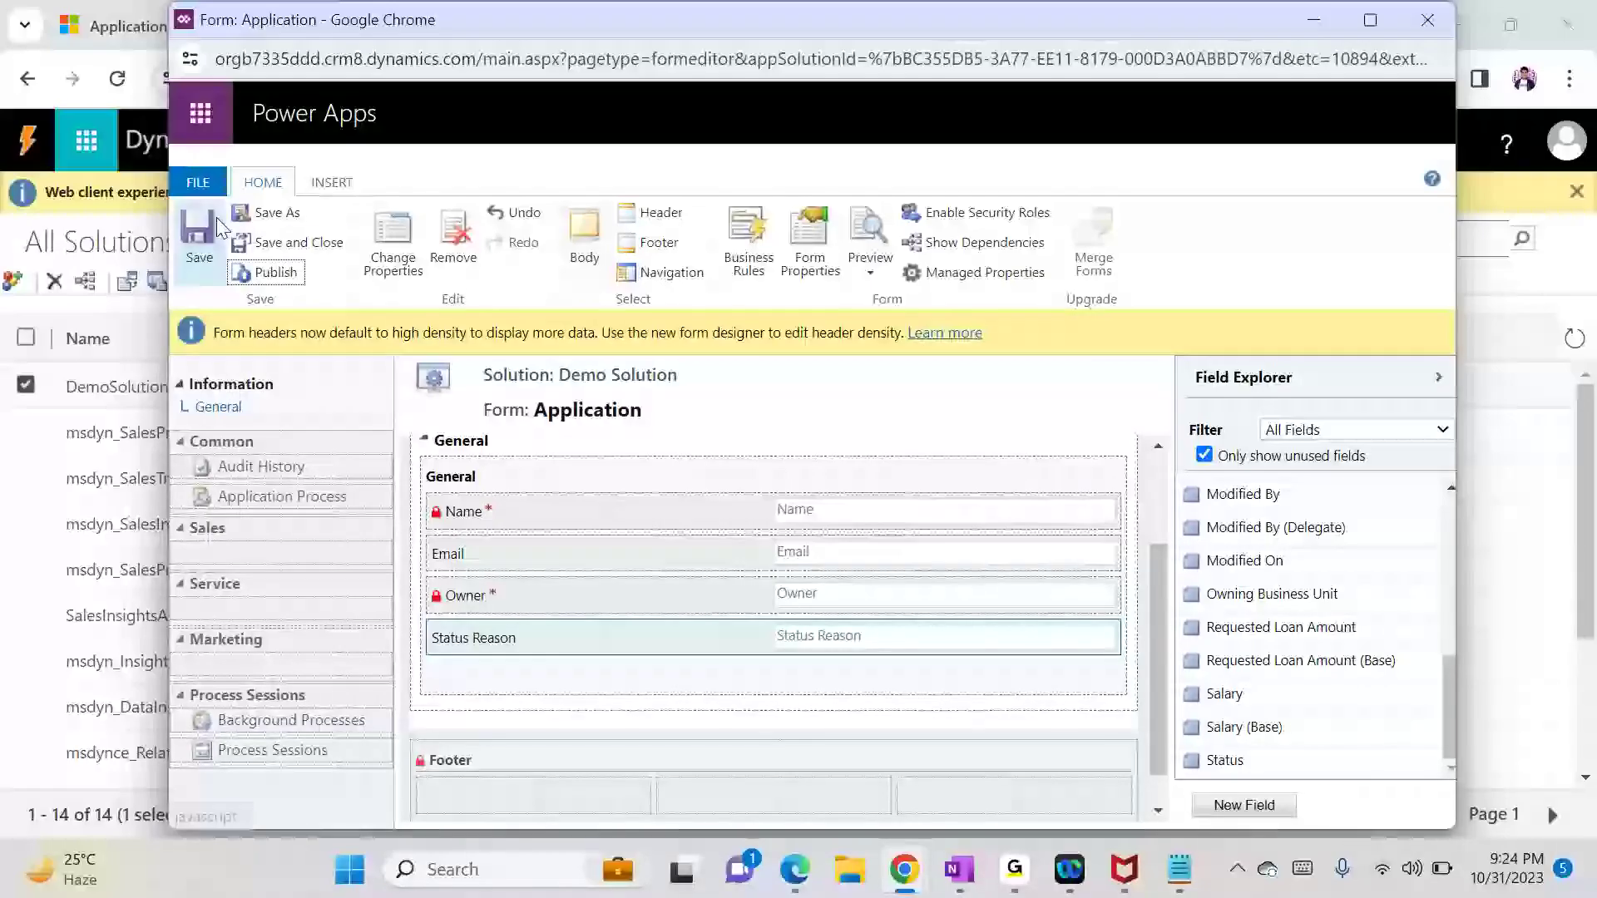
click(275, 242)
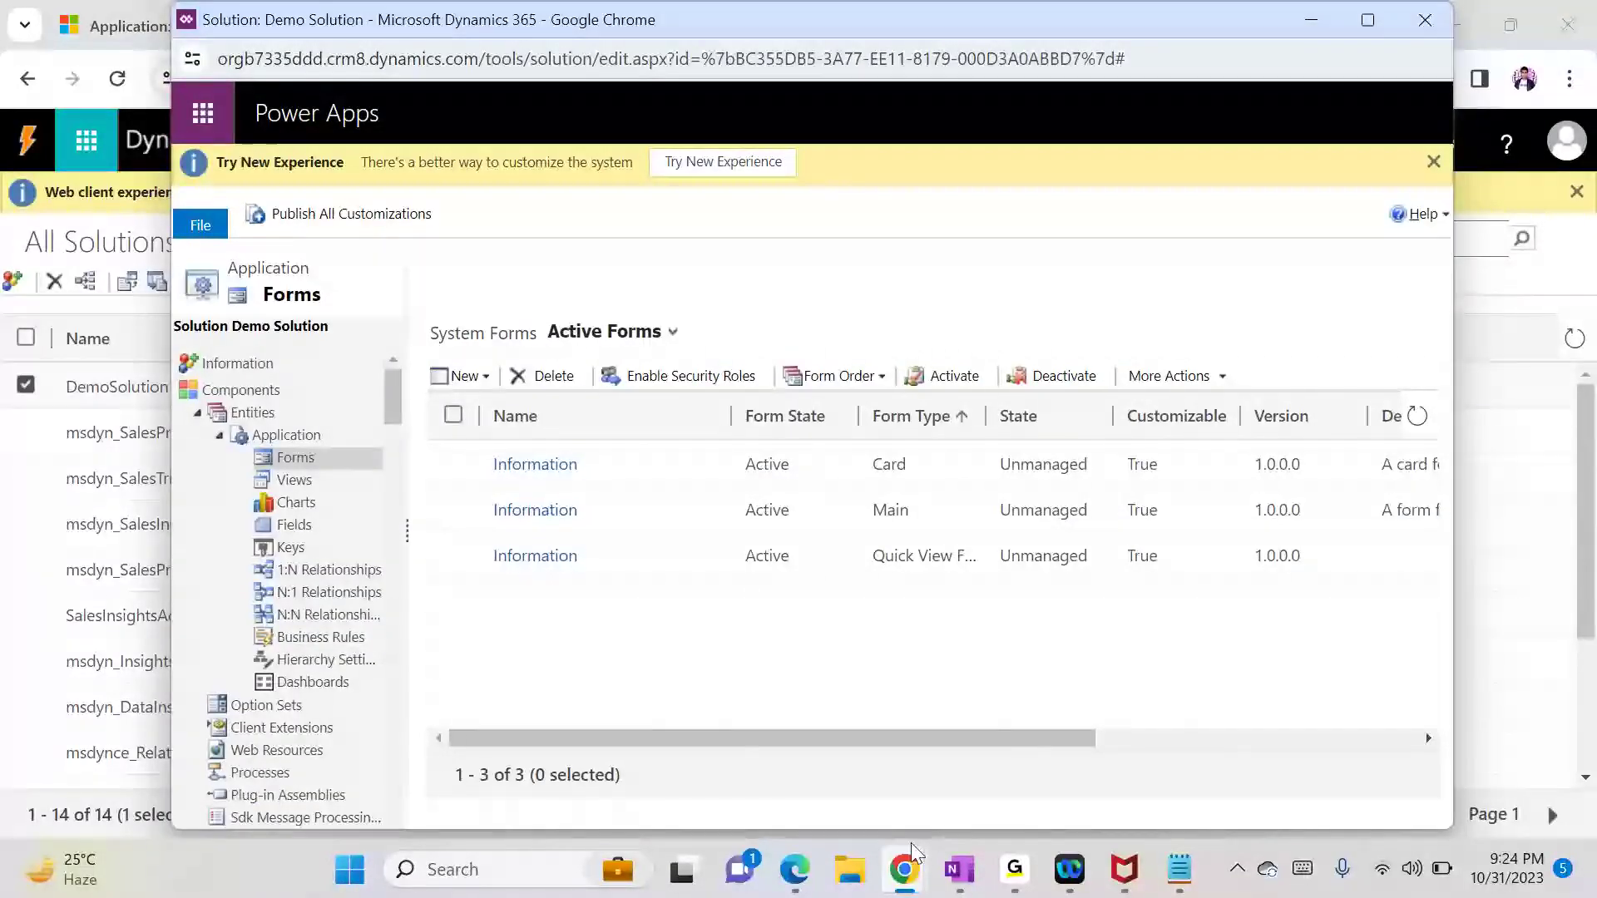
mouse_move(913, 857)
click(731, 717)
click(140, 10)
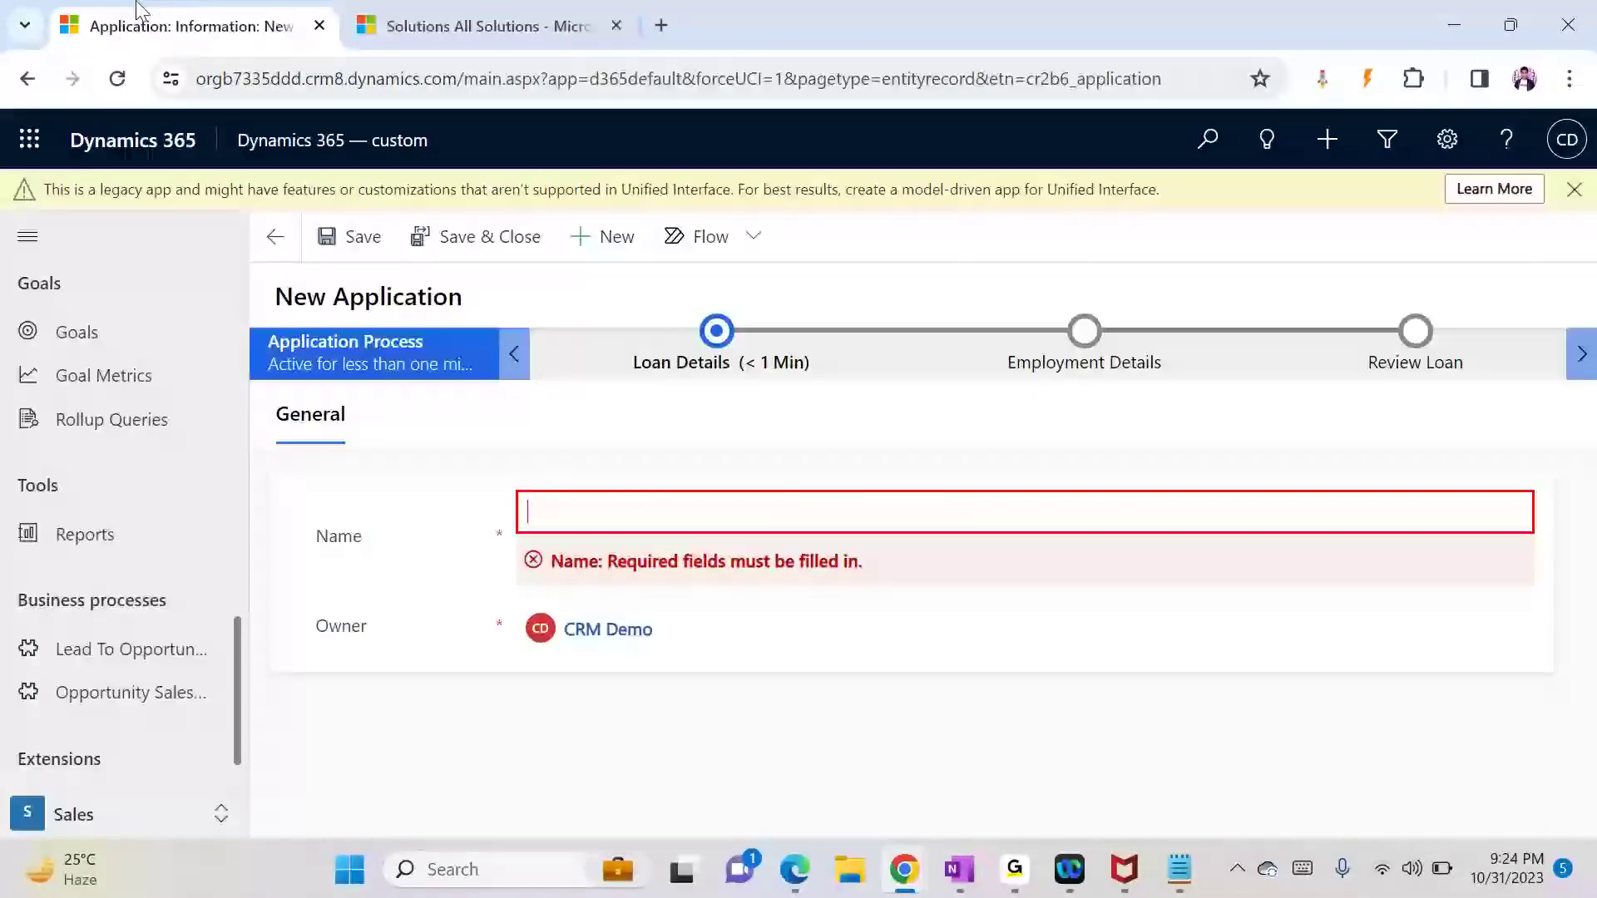
click(489, 78)
key(Return)
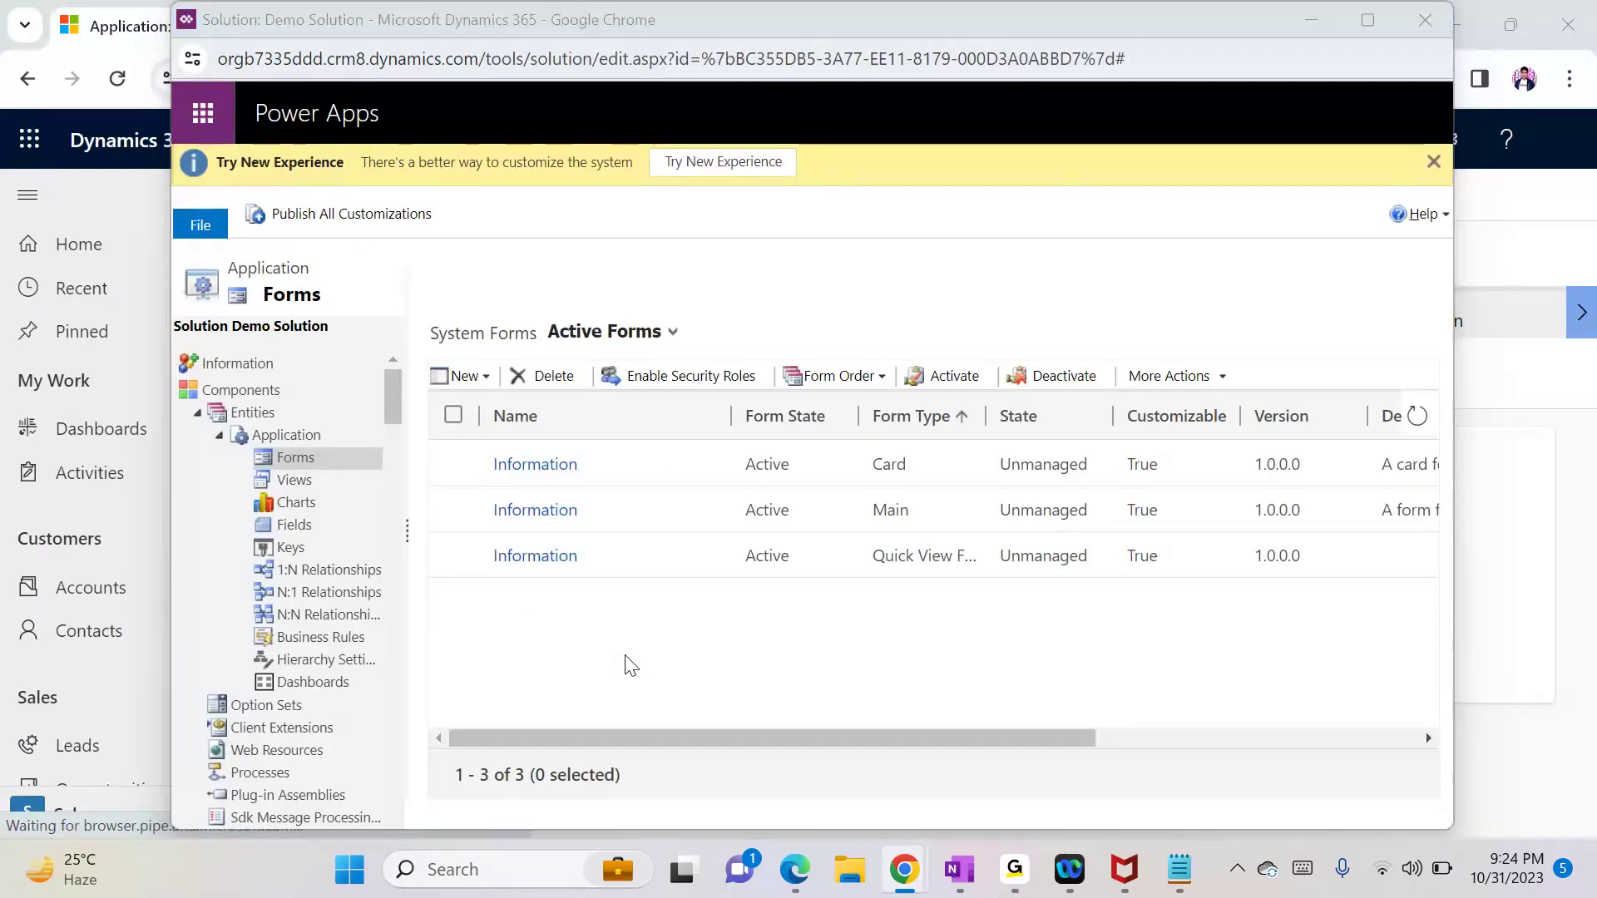
key(alt+Tab)
key(alt+Tab)
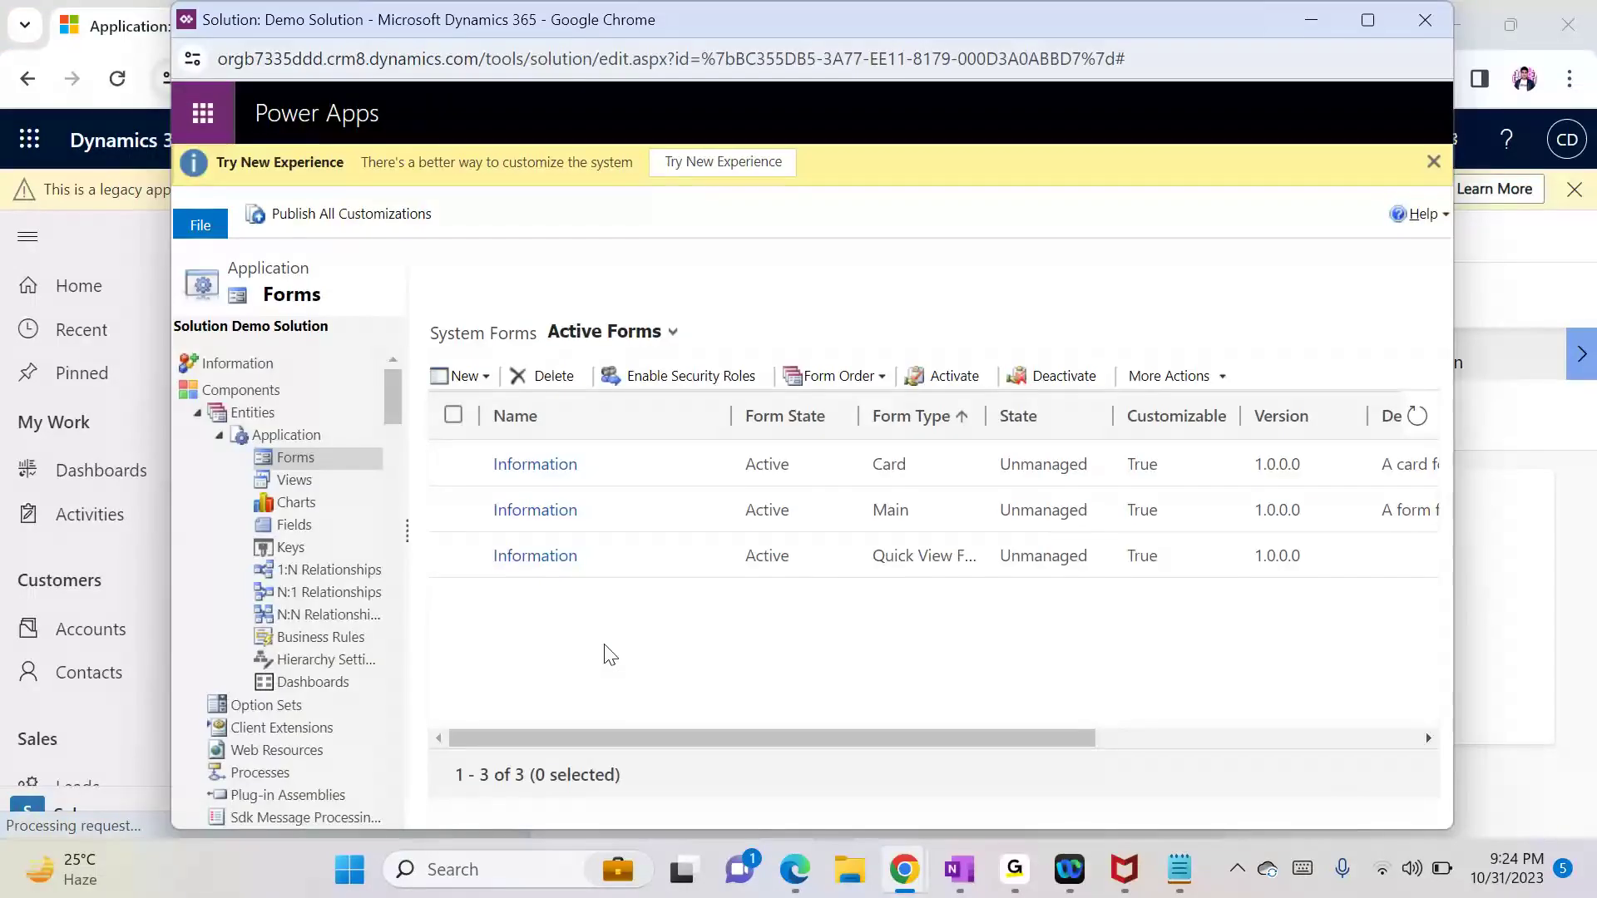
Step: Make Active the Status Reason field's default value, save it, and open the Application entity page
click(301, 529)
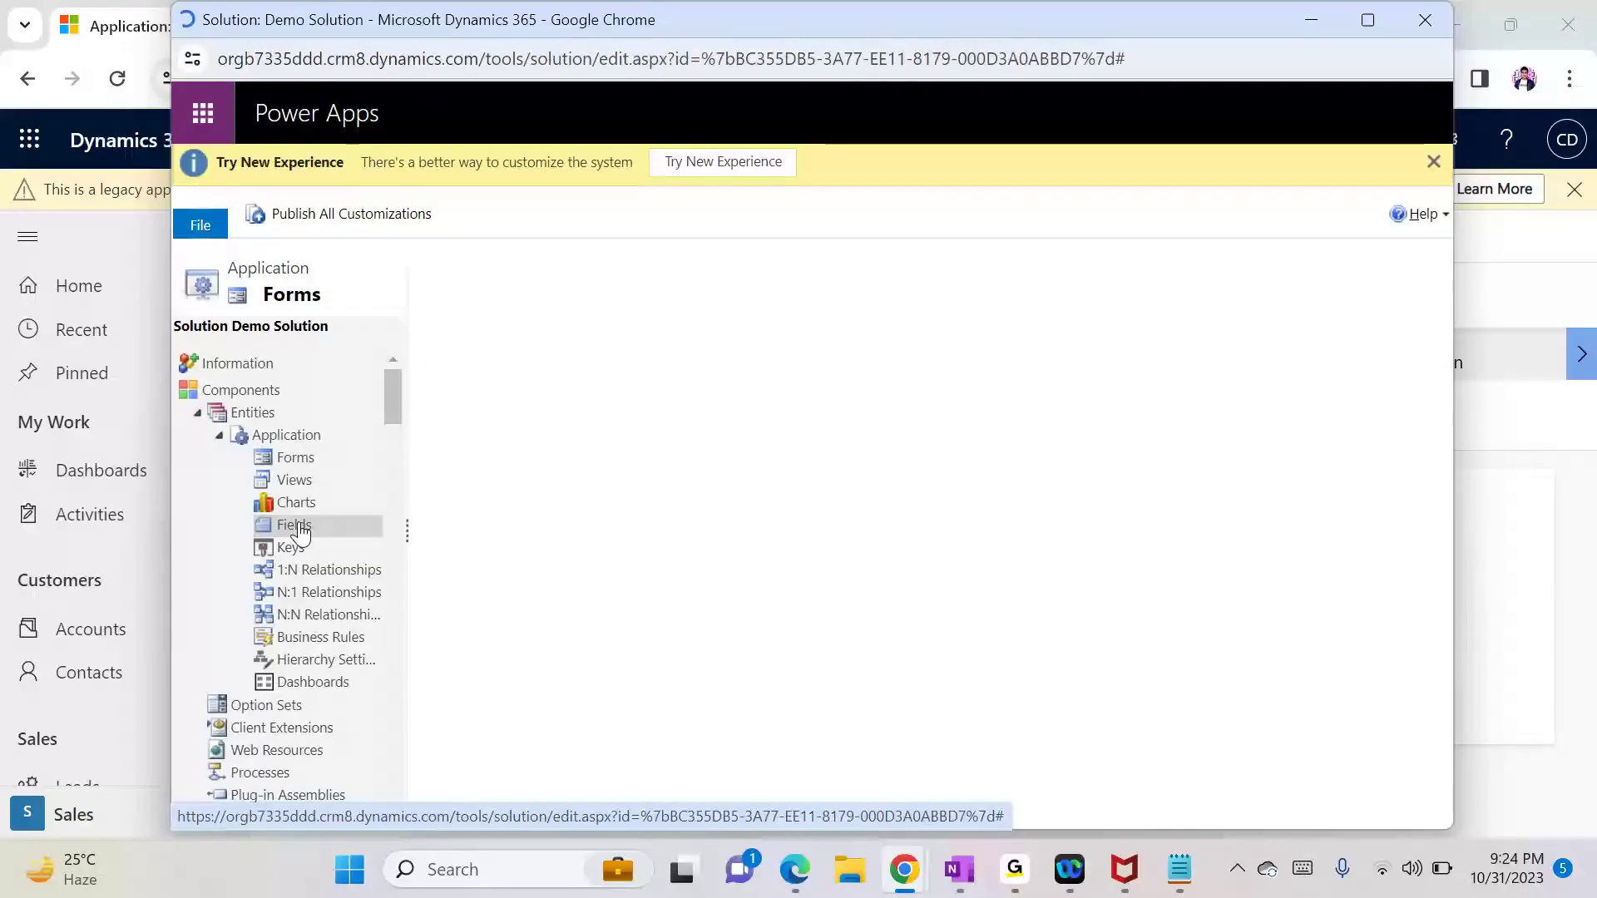
drag(1431, 477, 1425, 690)
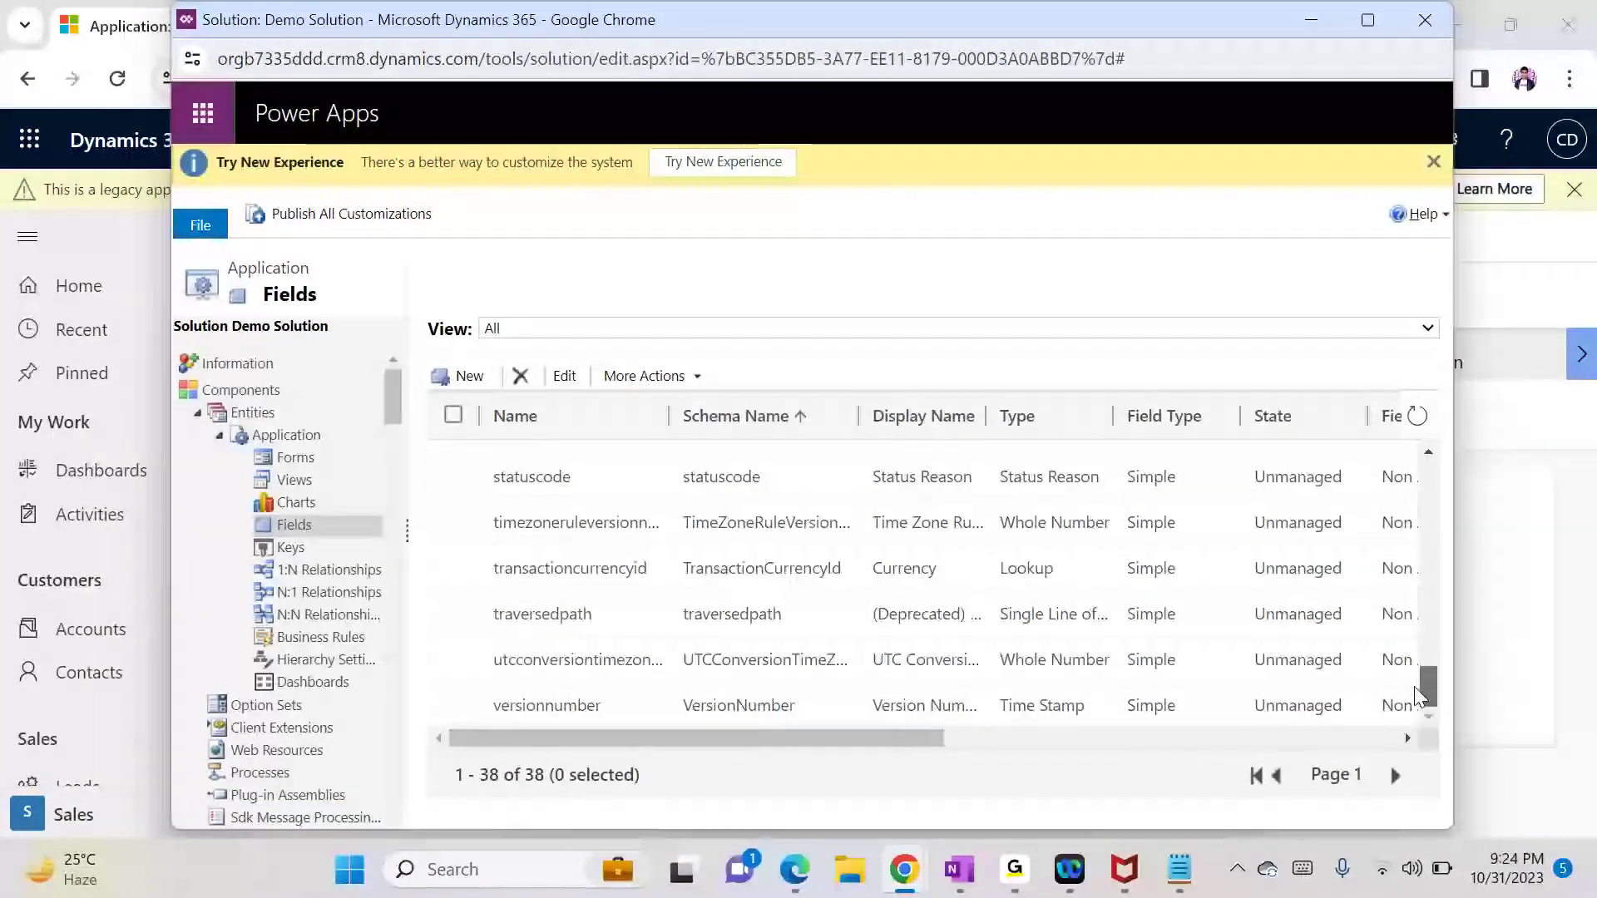
double_click(950, 477)
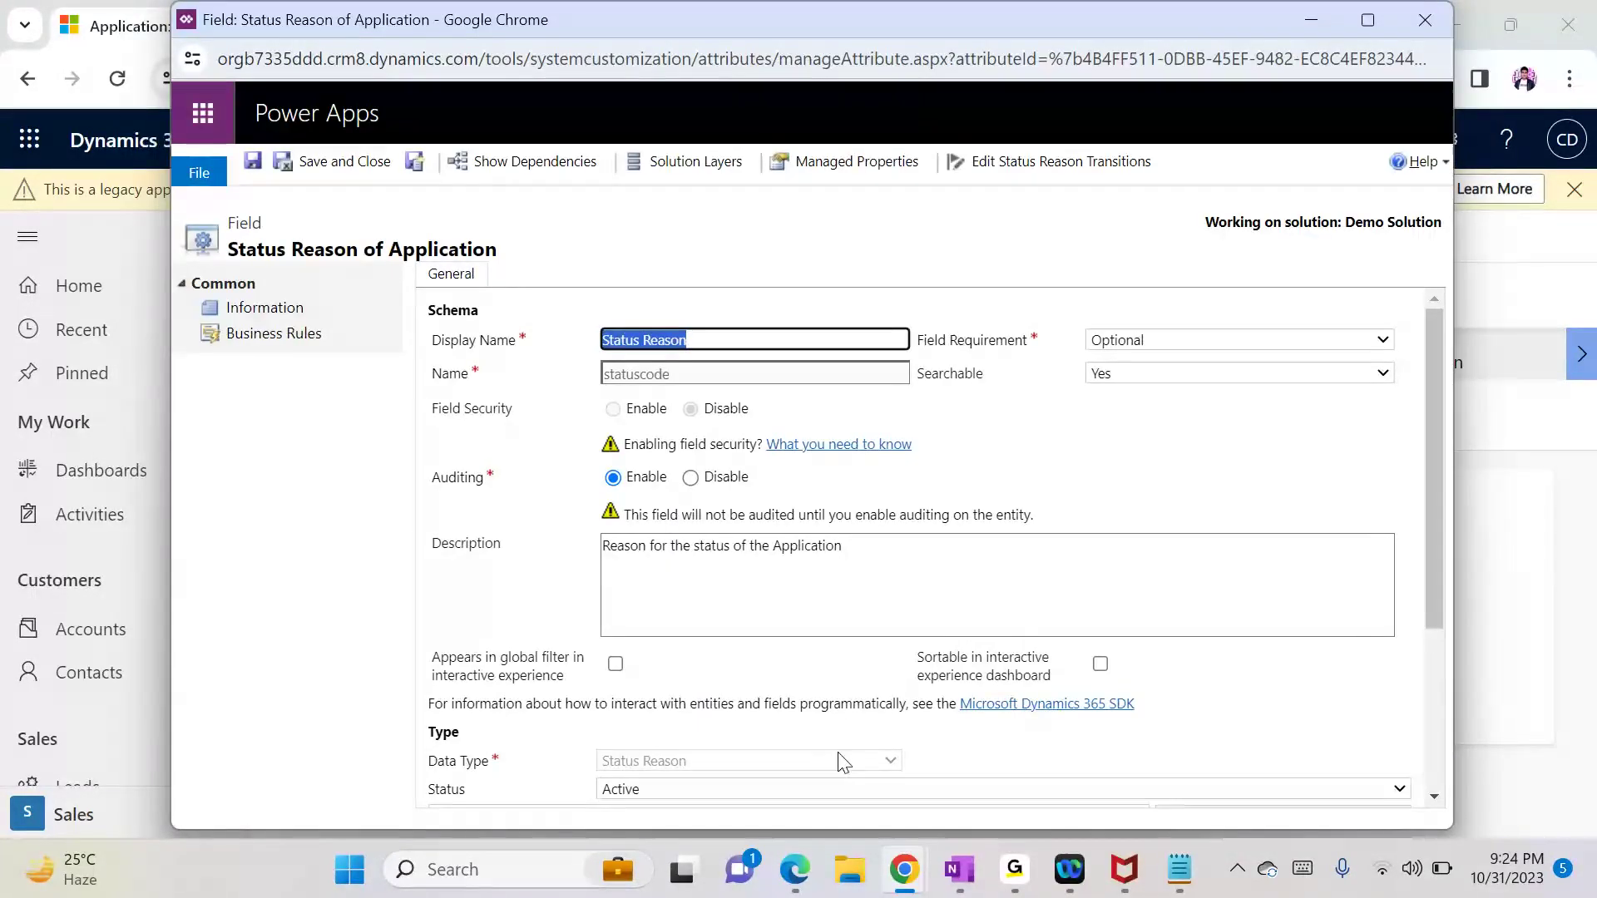
click(1435, 716)
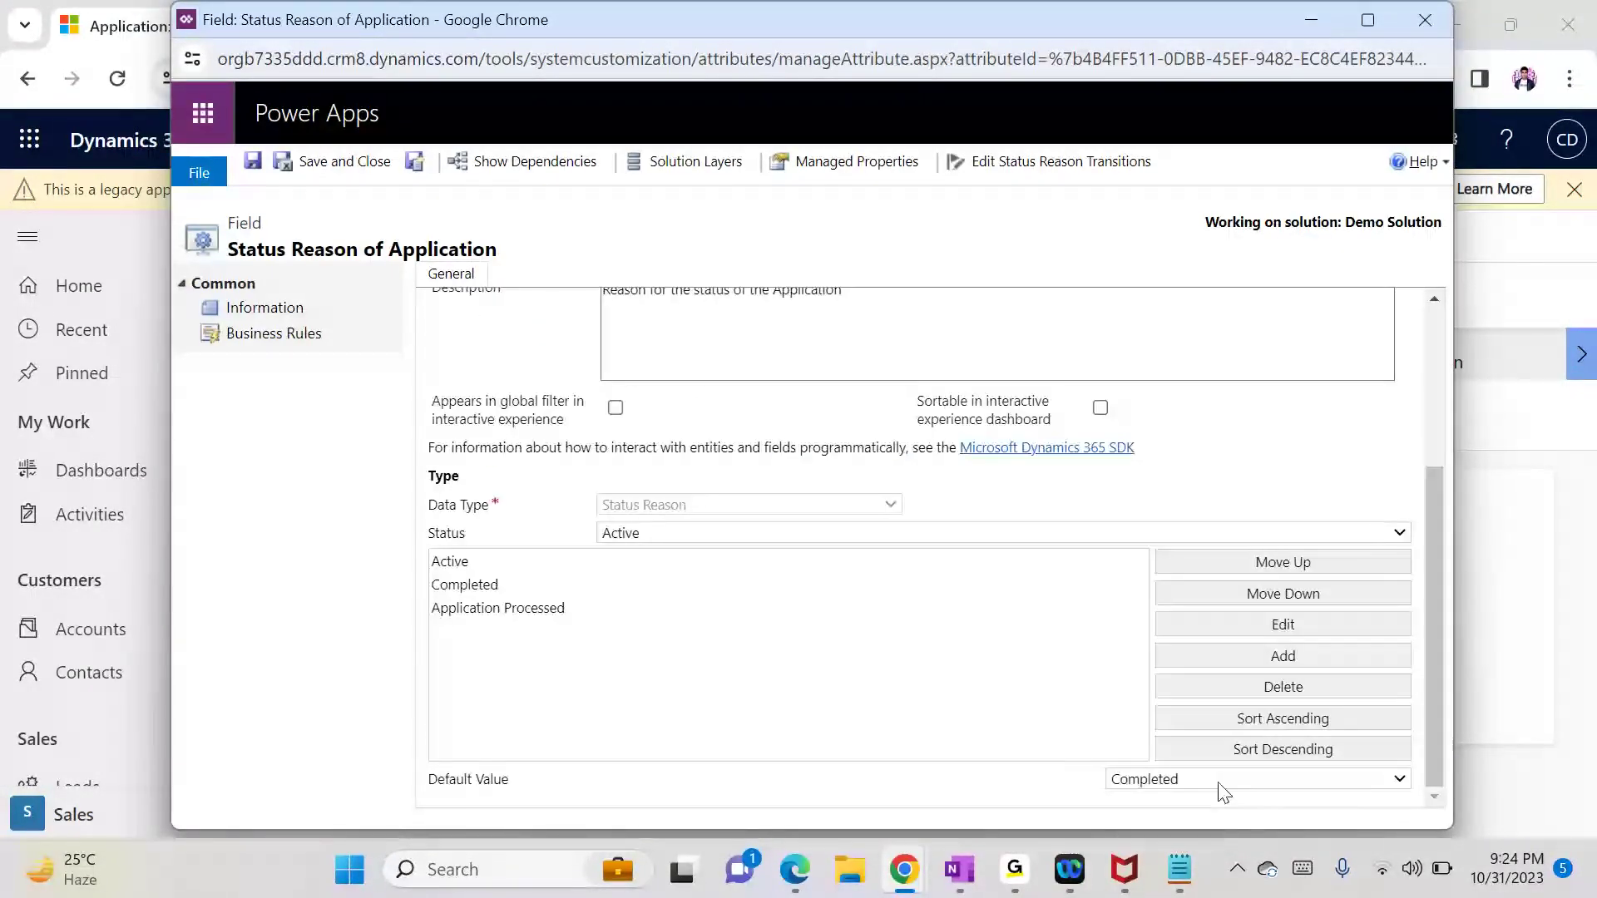
click(1185, 780)
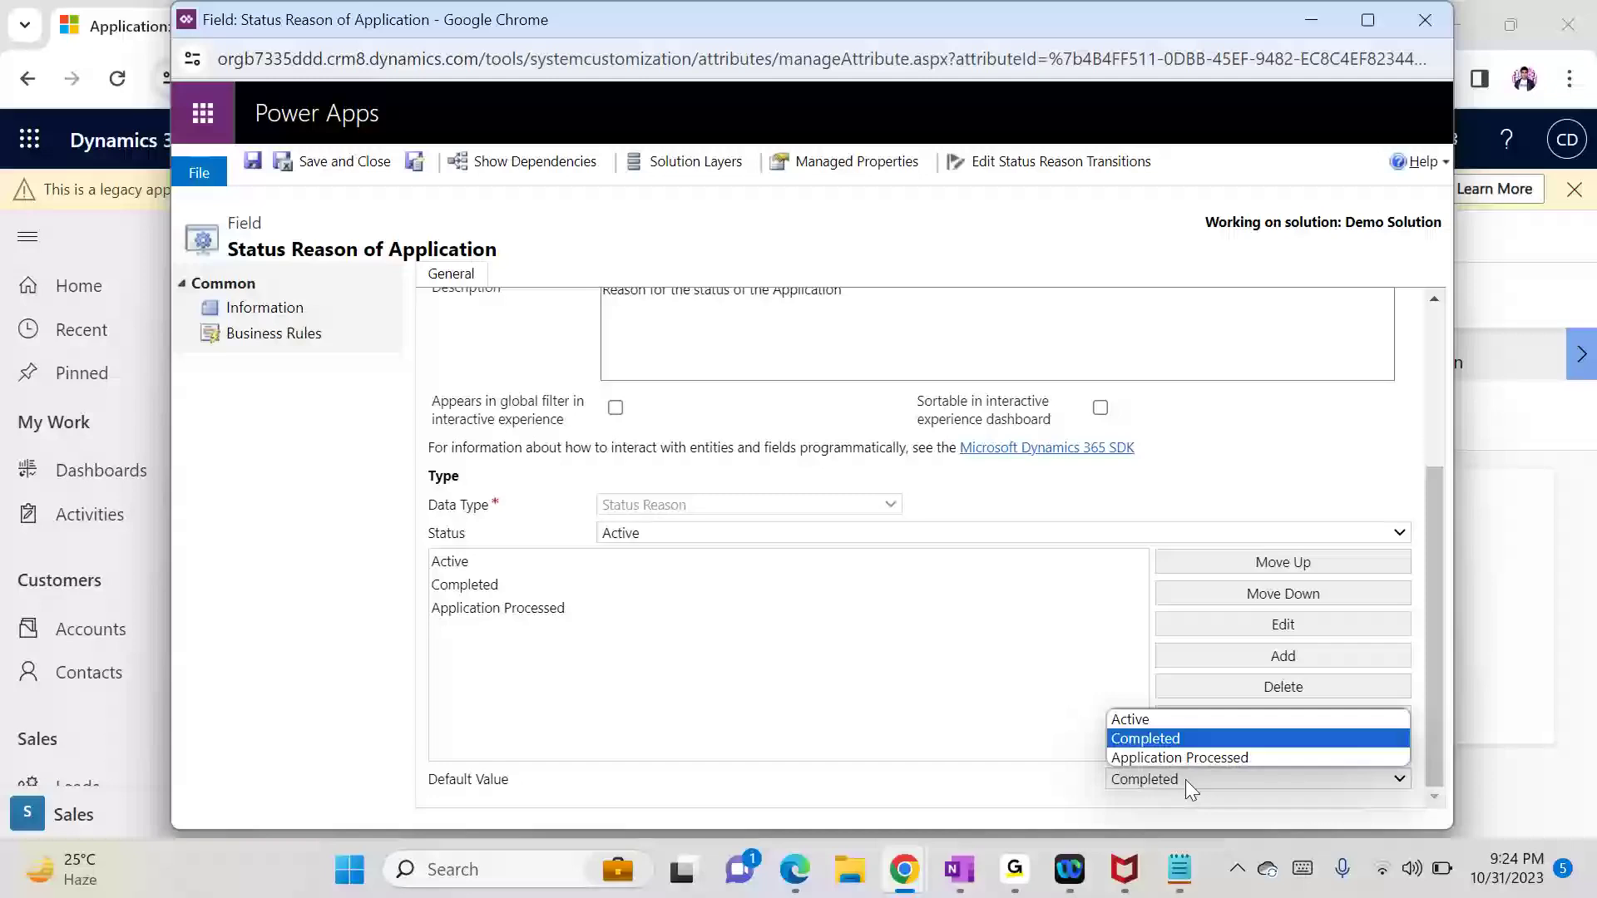
click(1140, 722)
click(370, 171)
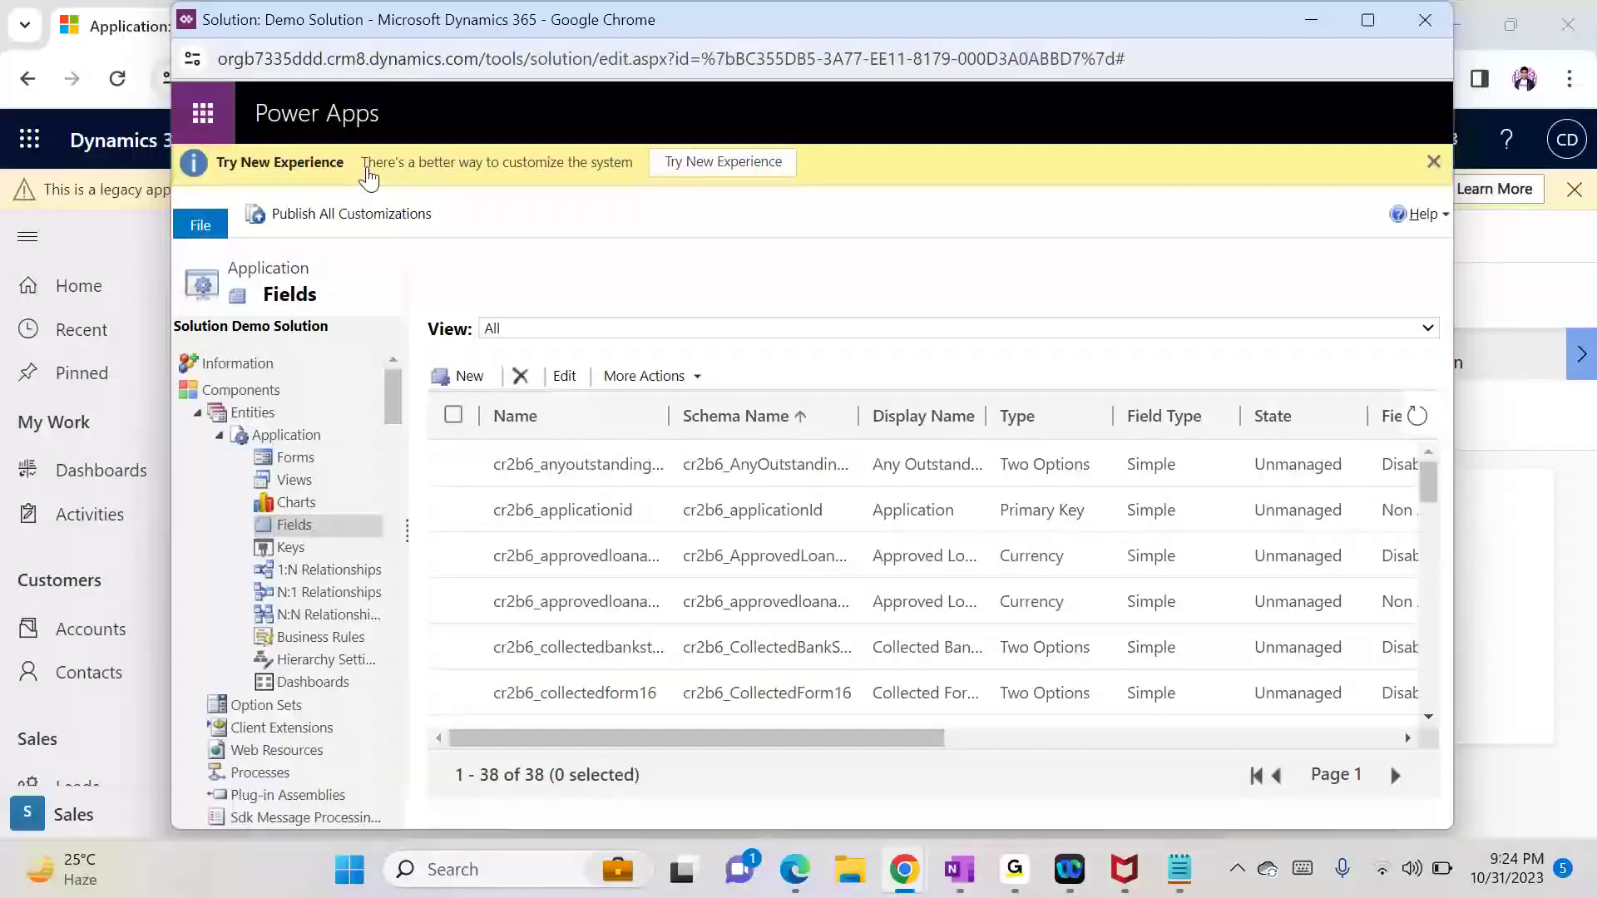
click(287, 435)
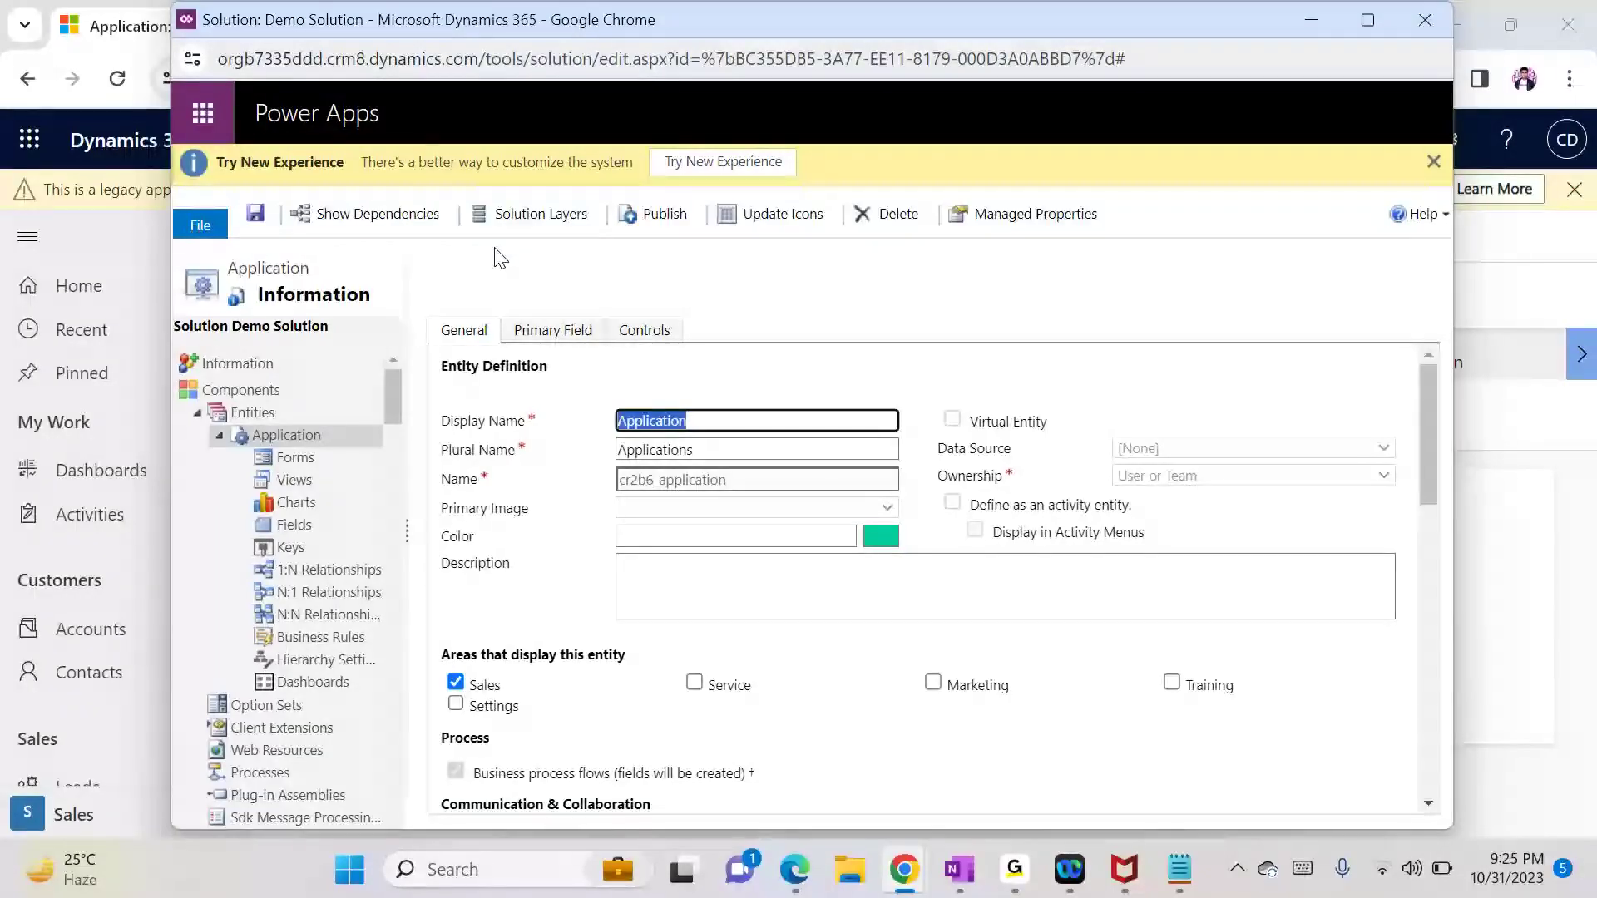
Step: Publish the Application customizations and refresh the New Application form, confirming Status Reason shows Active
click(658, 214)
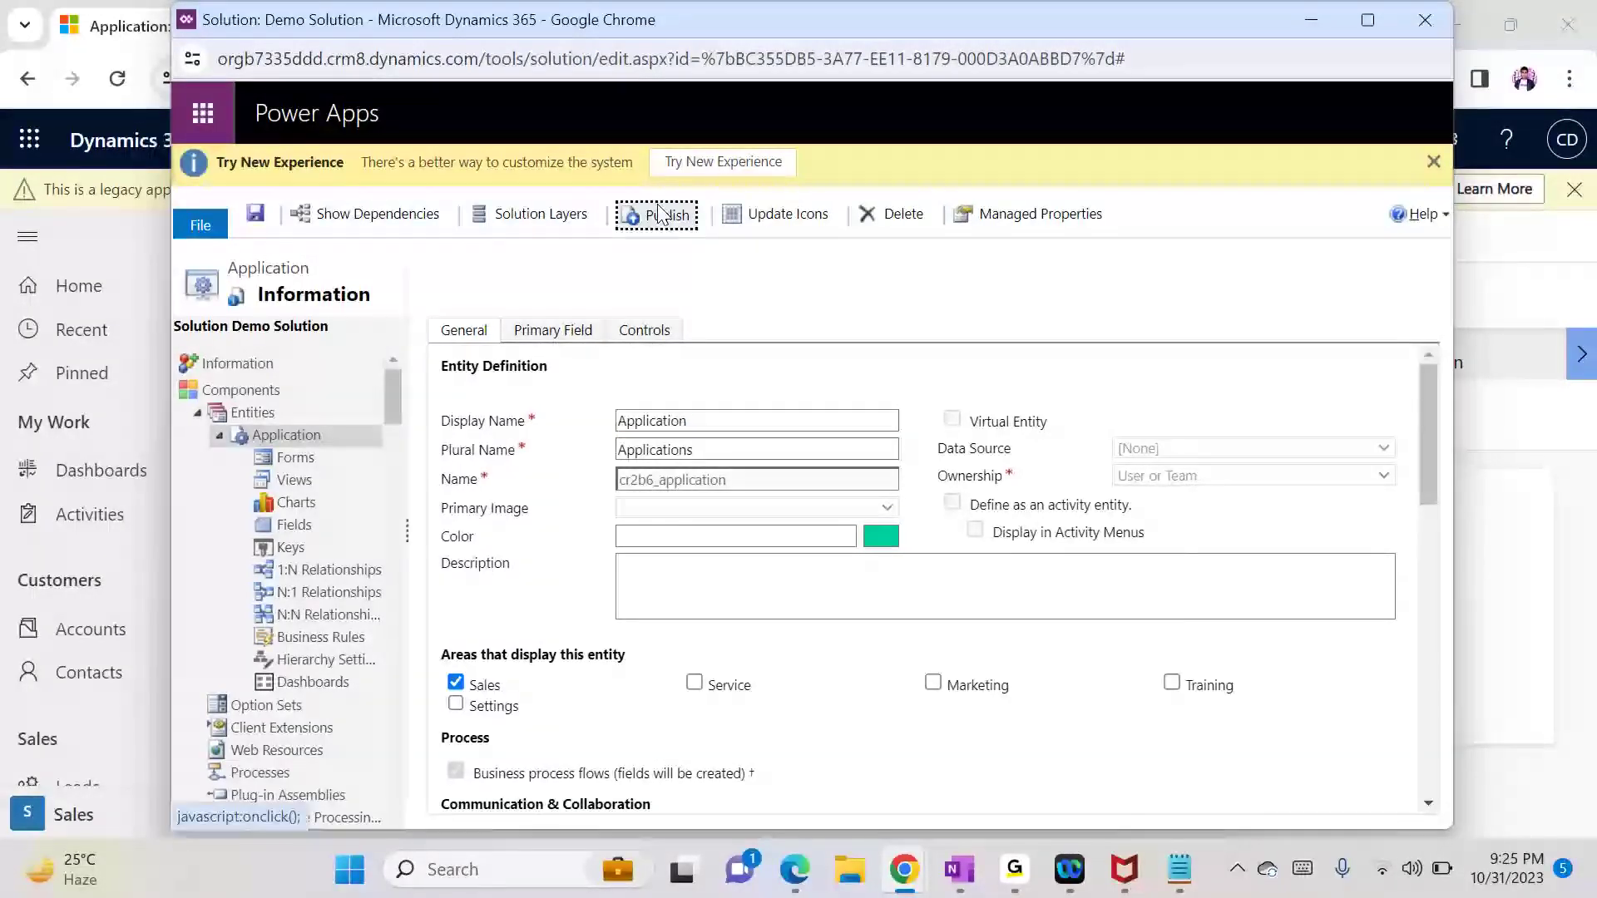
click(1303, 21)
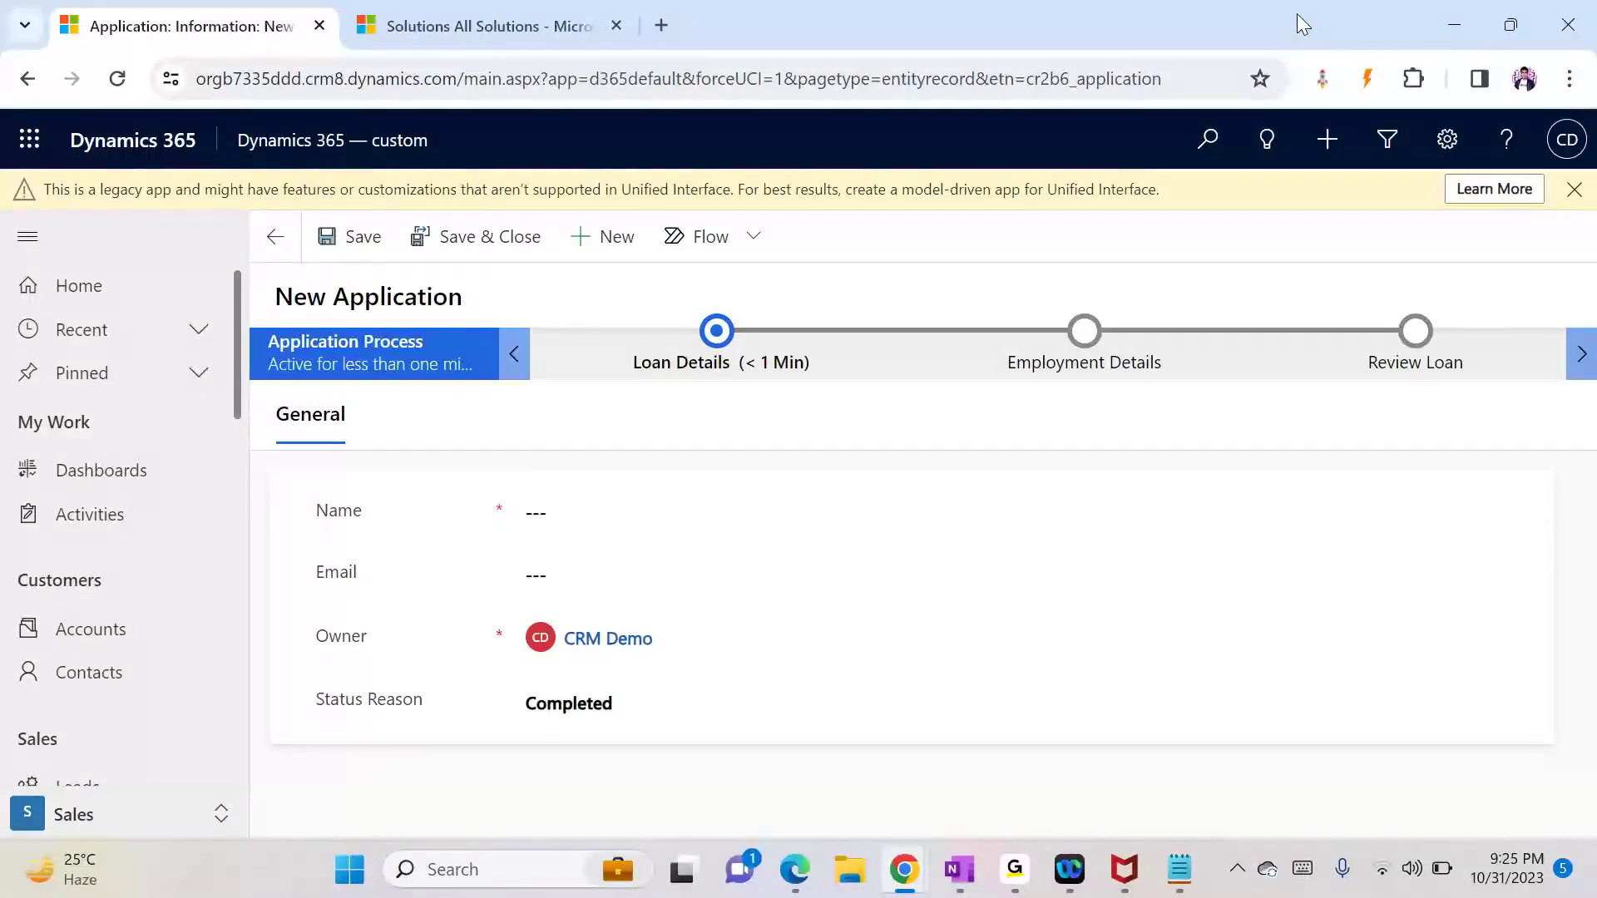
key(F5)
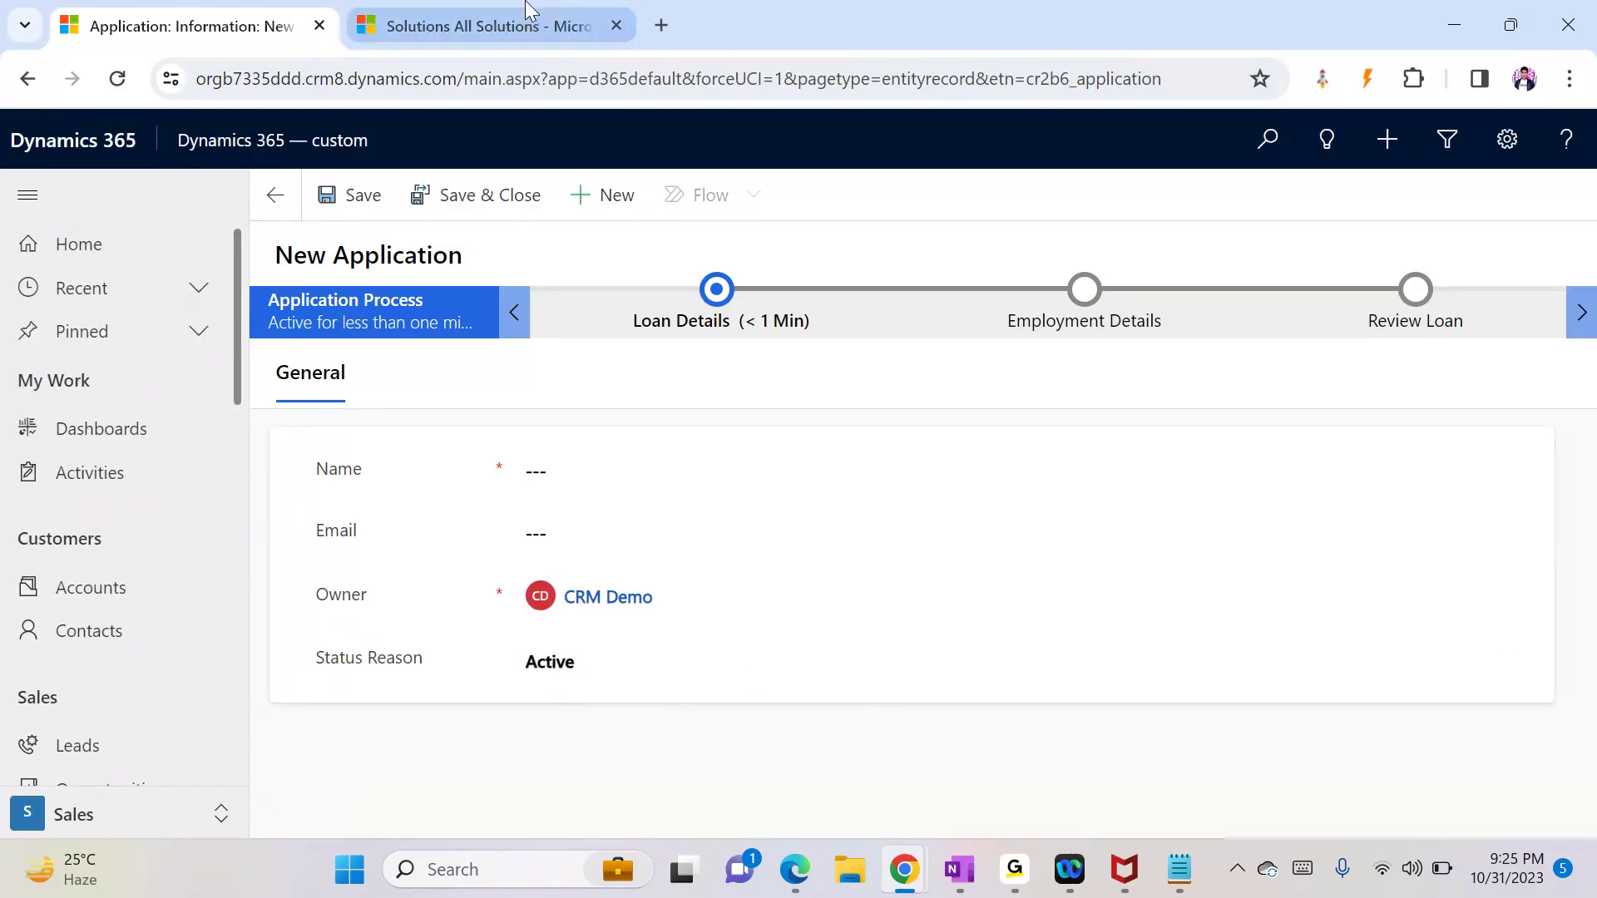
mouse_move(902, 871)
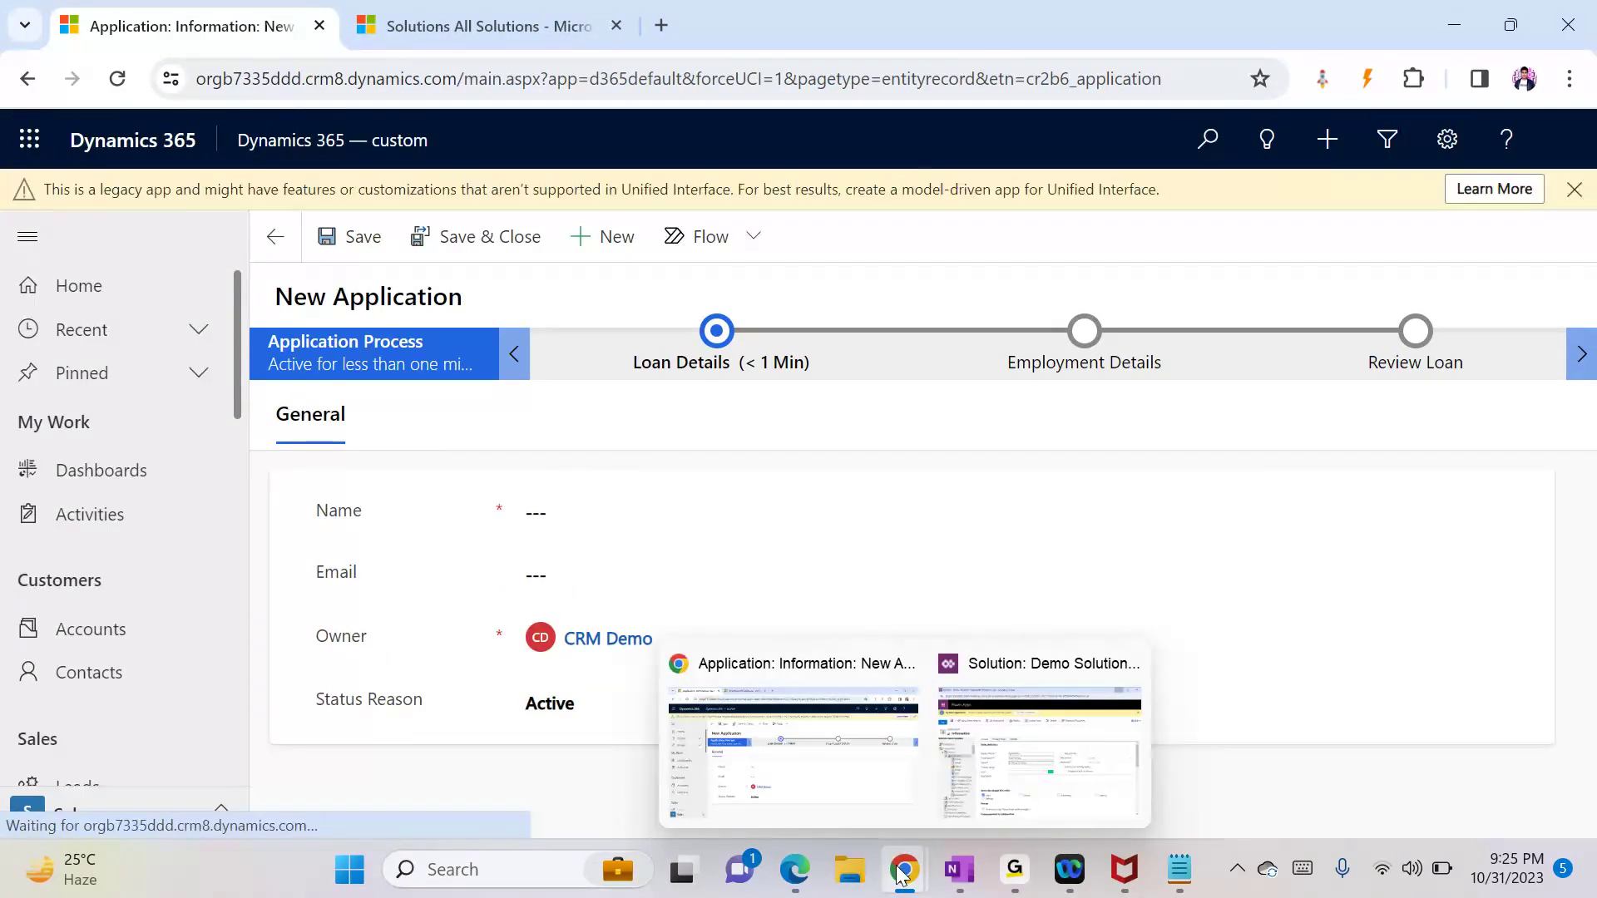
click(1038, 749)
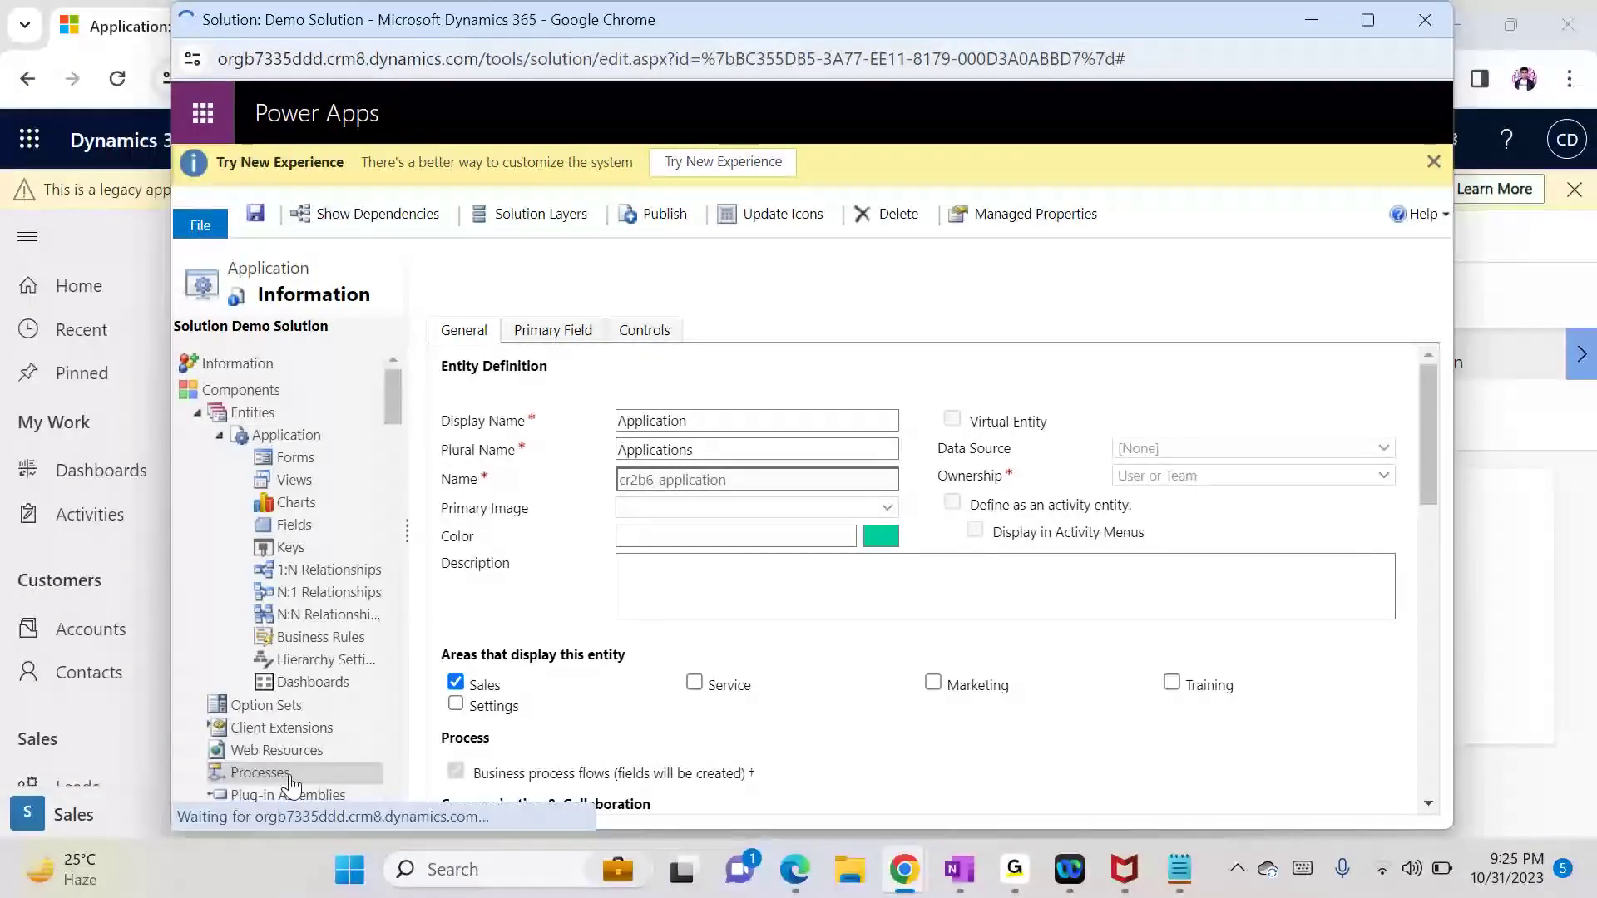
Step: Create a new blank process 'Application Workflow' with category Workflow and entity Application
click(439, 379)
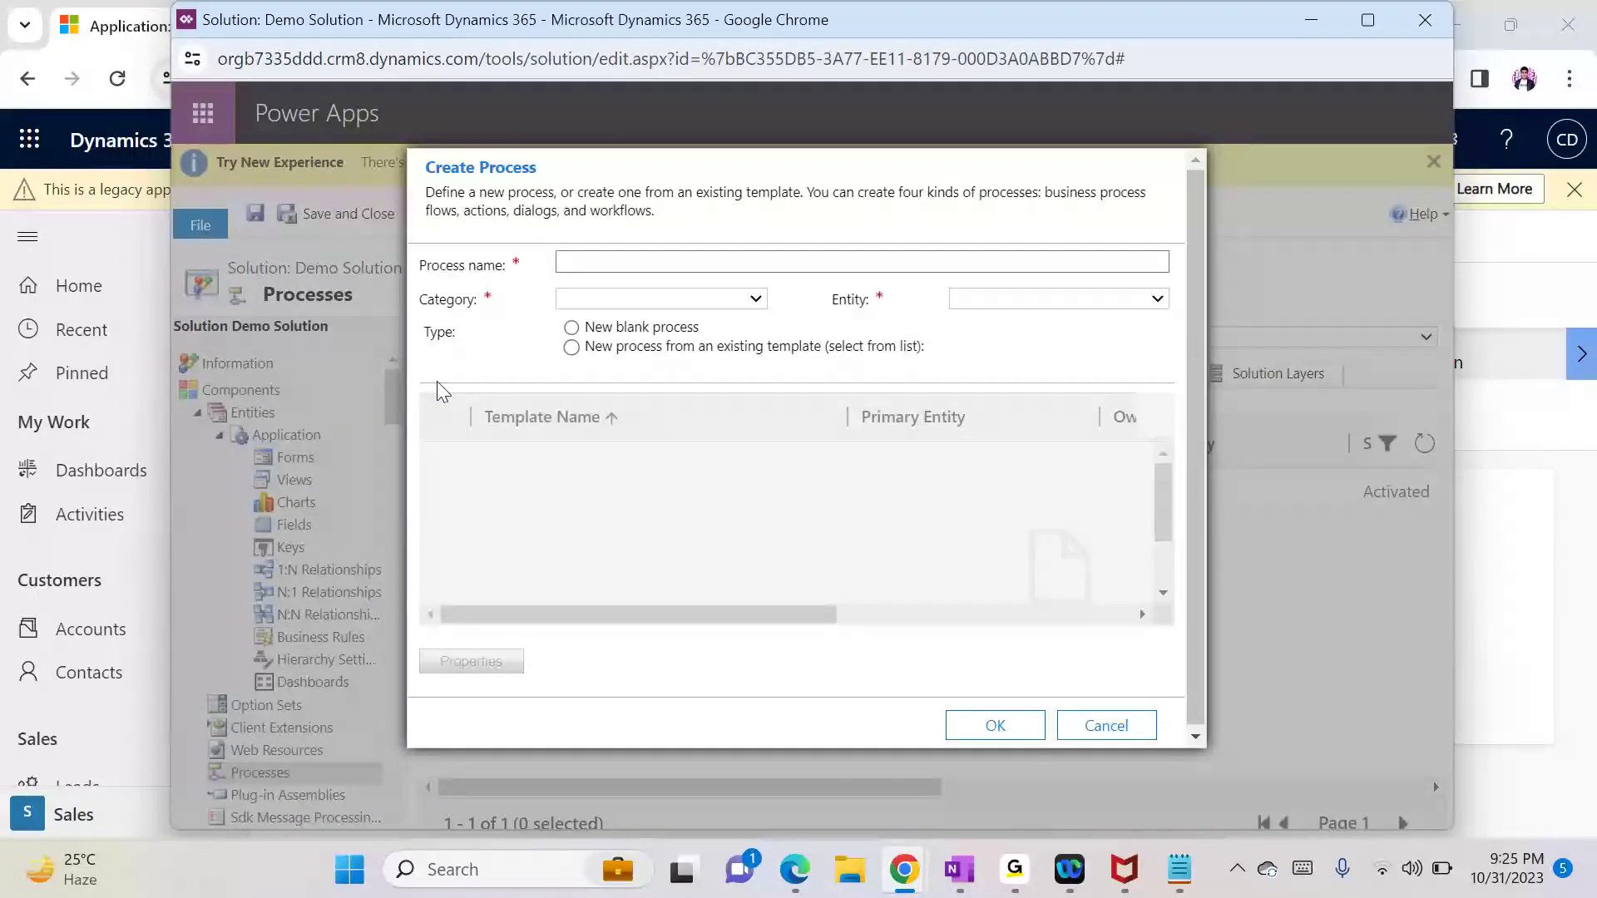
click(615, 264)
text(Appl)
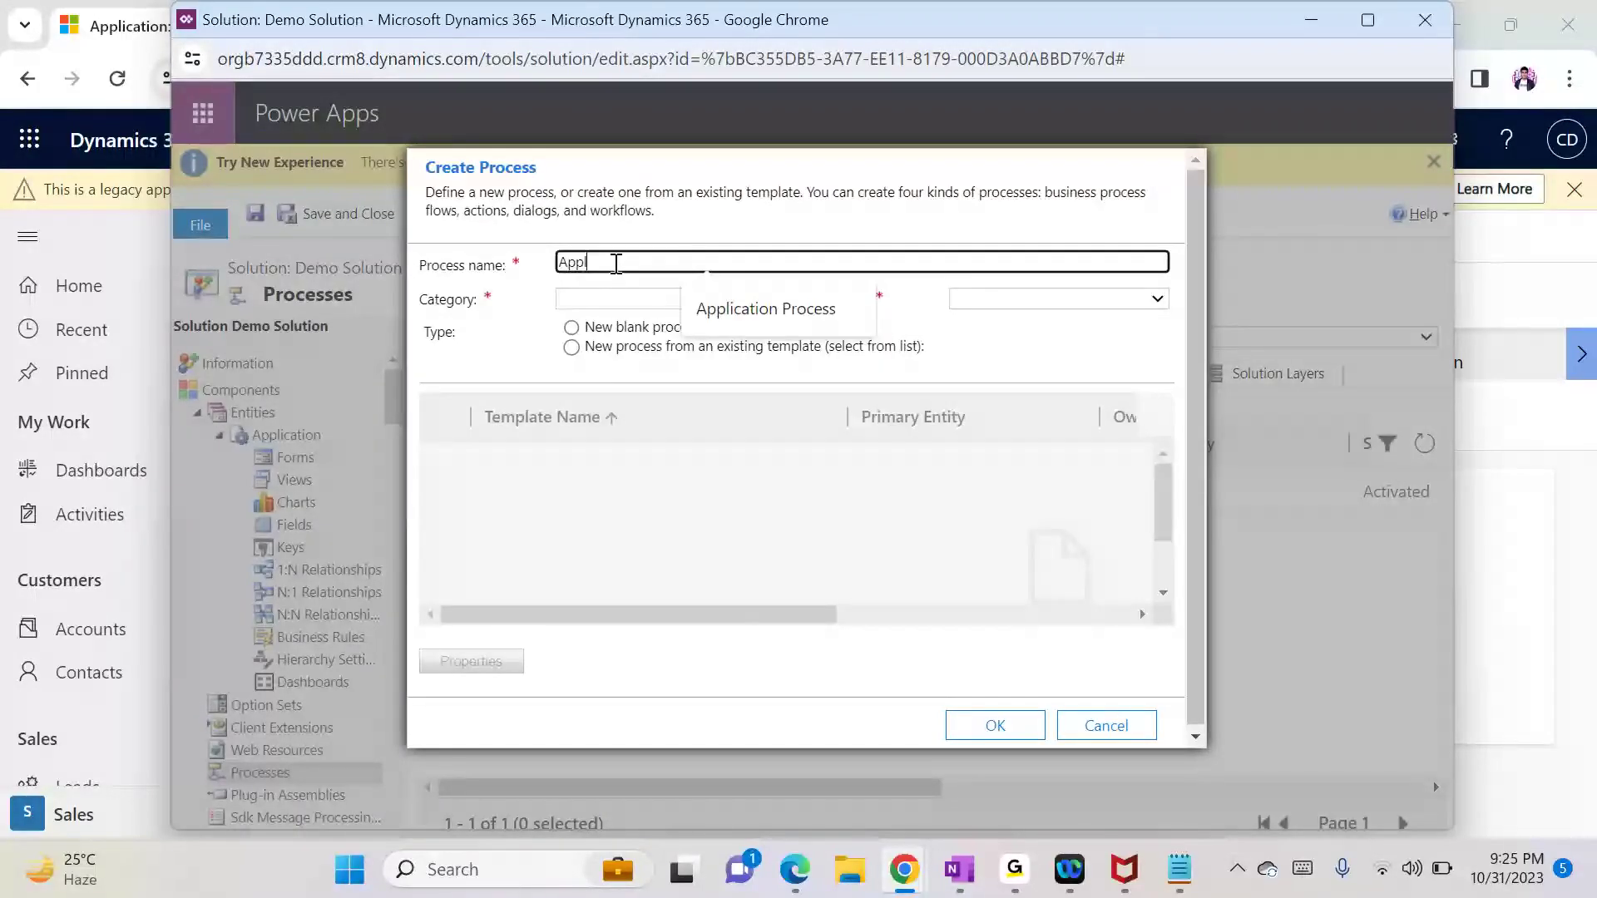
text(ication Workflow)
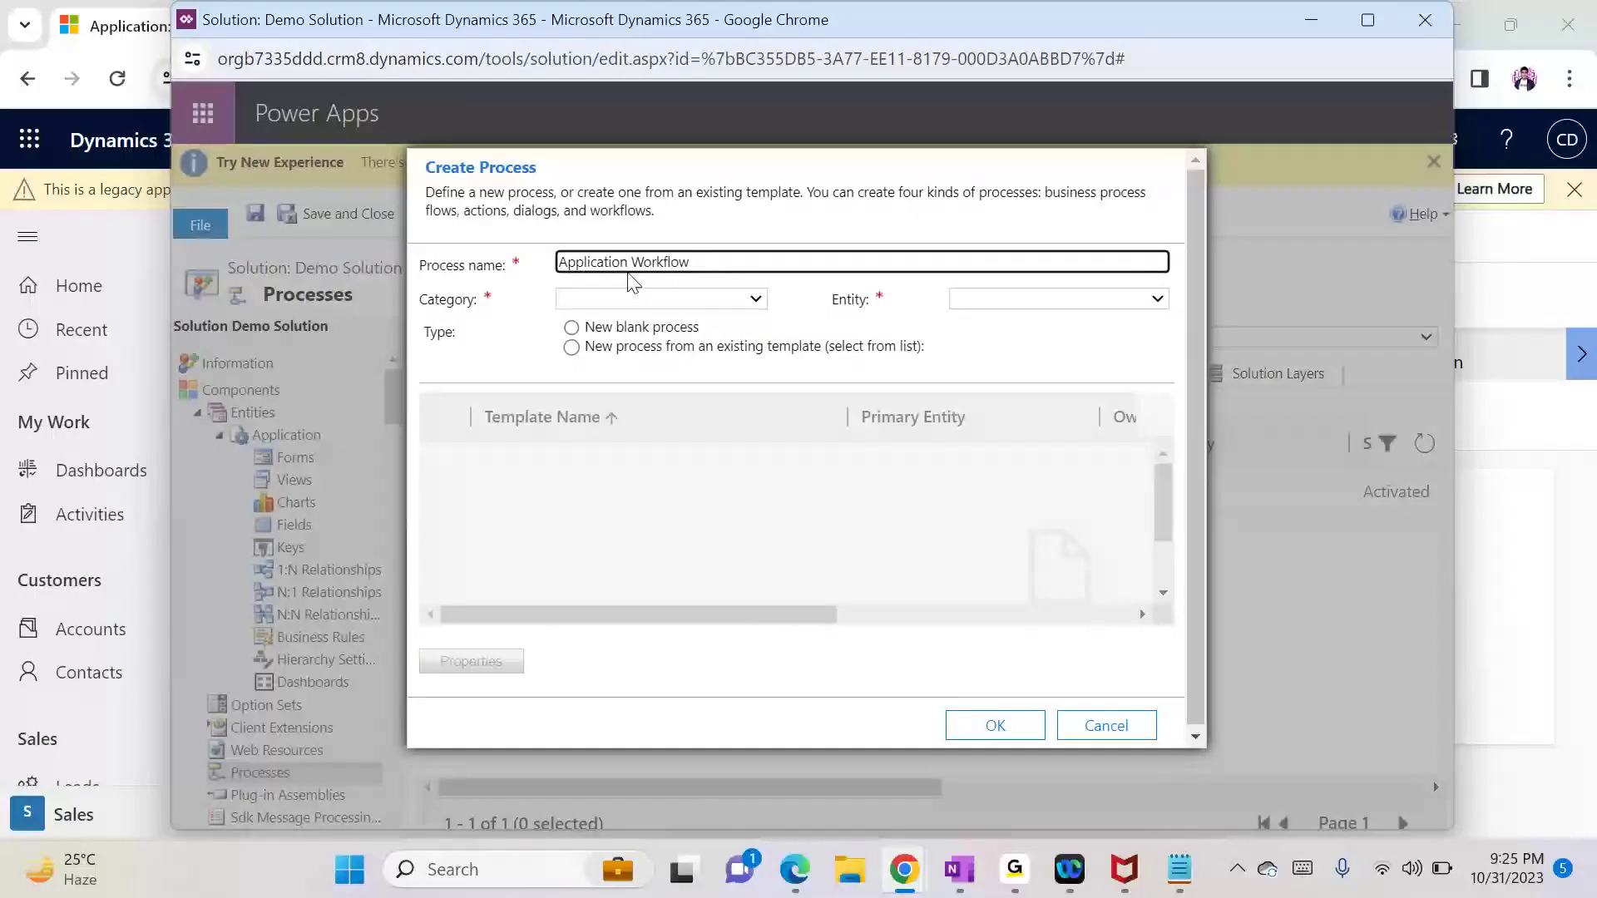
click(647, 301)
click(646, 388)
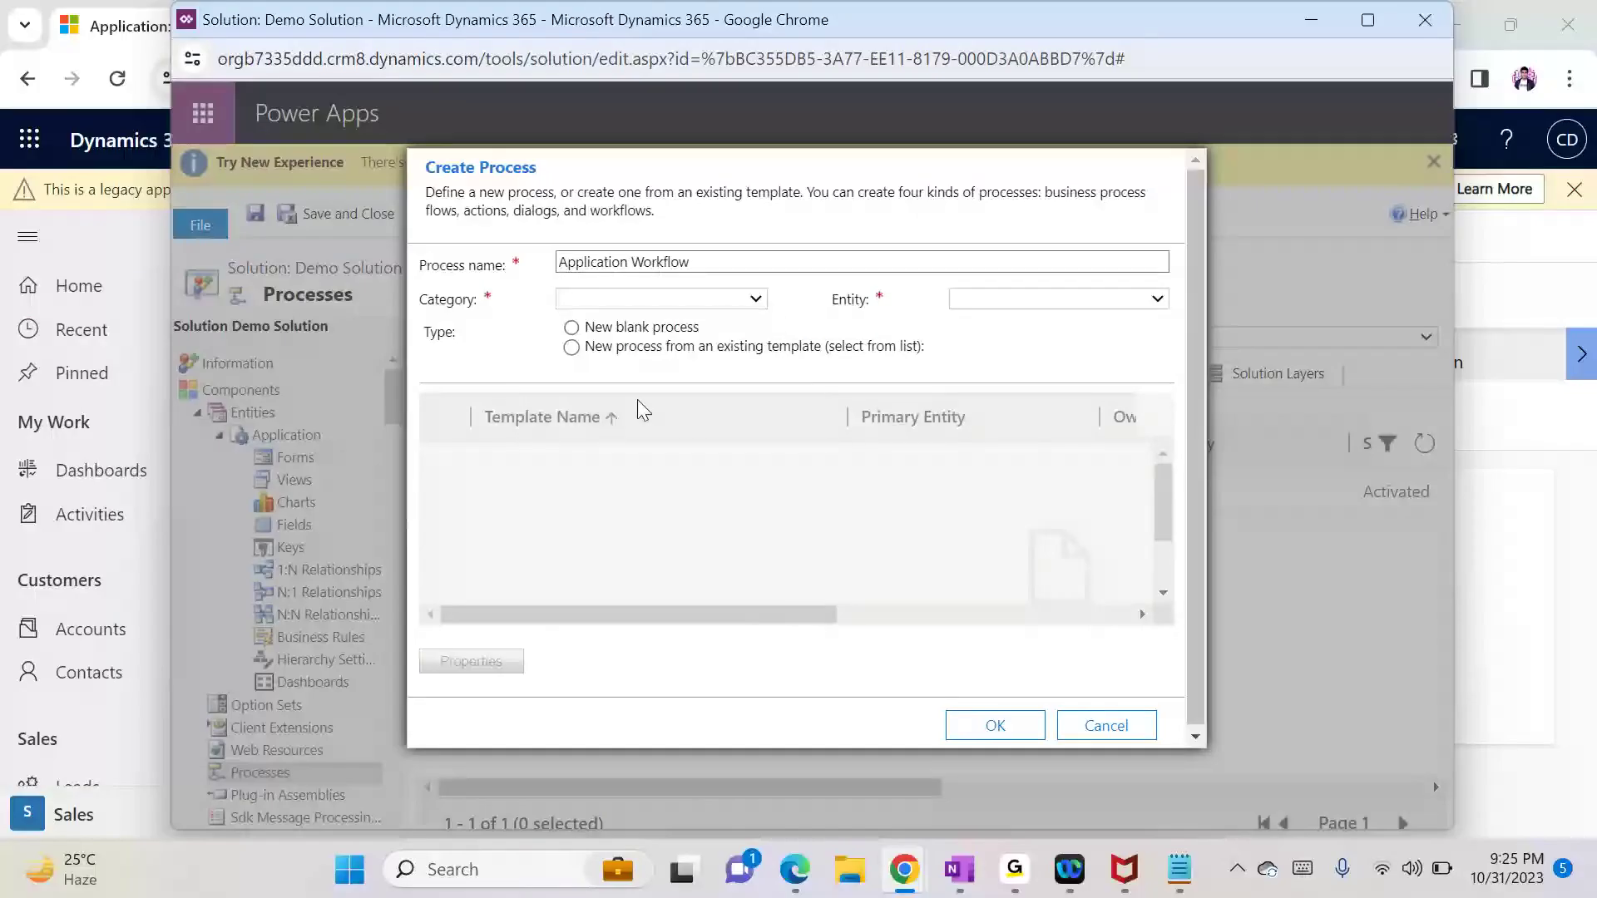
click(967, 299)
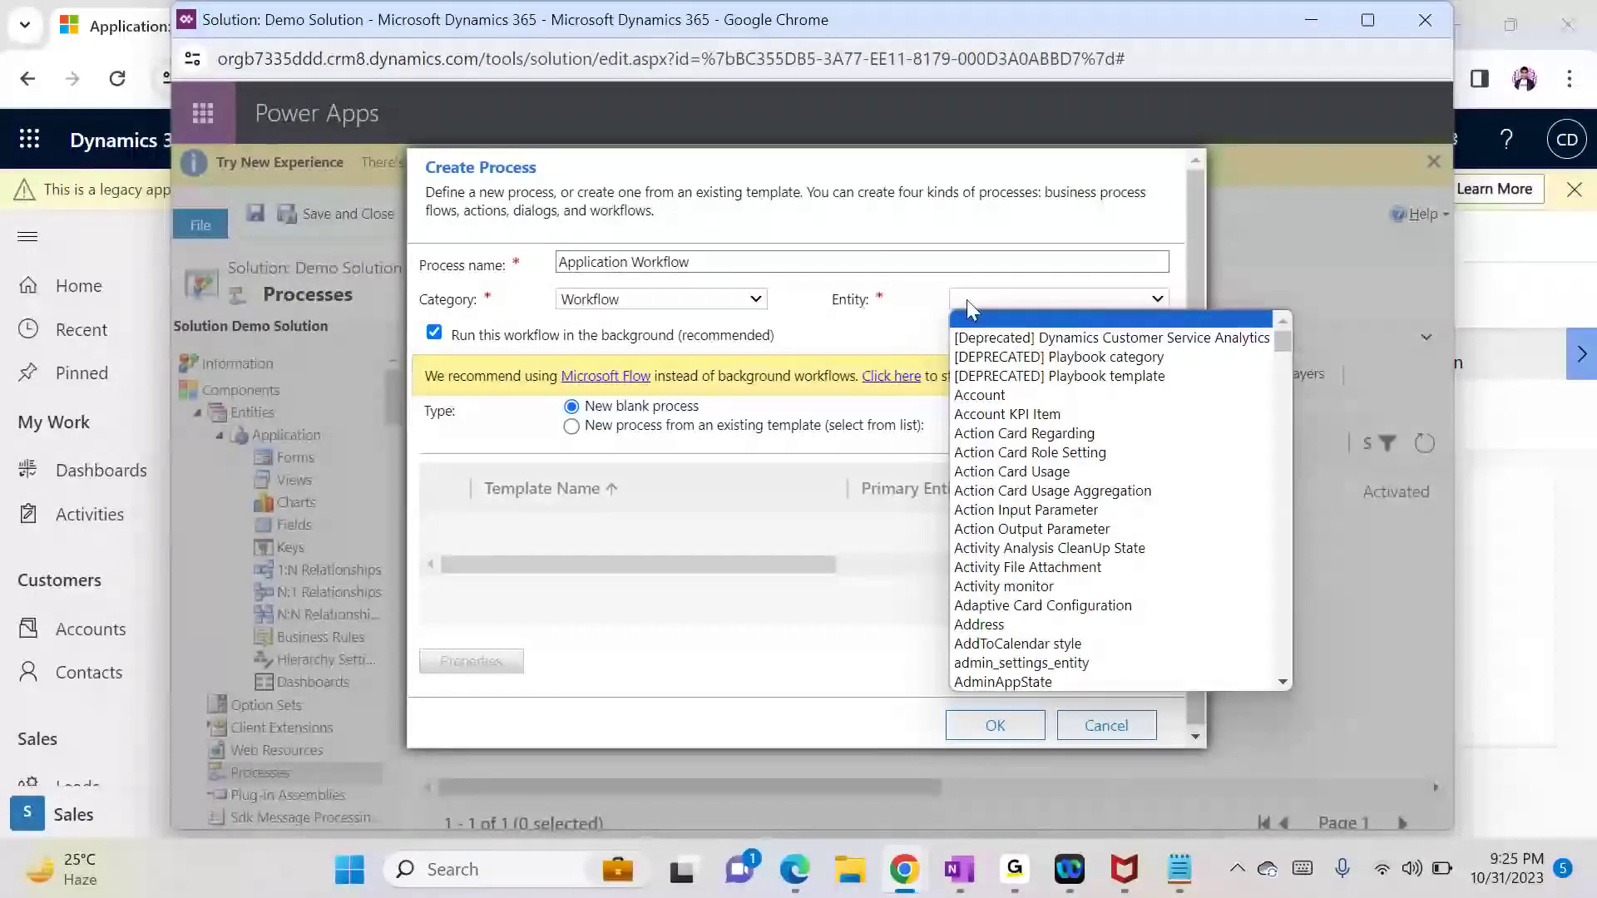
text(app)
key(Down)
key(Down)
key(Down)
key(Down)
key(Down)
key(Down)
key(Down)
key(Down)
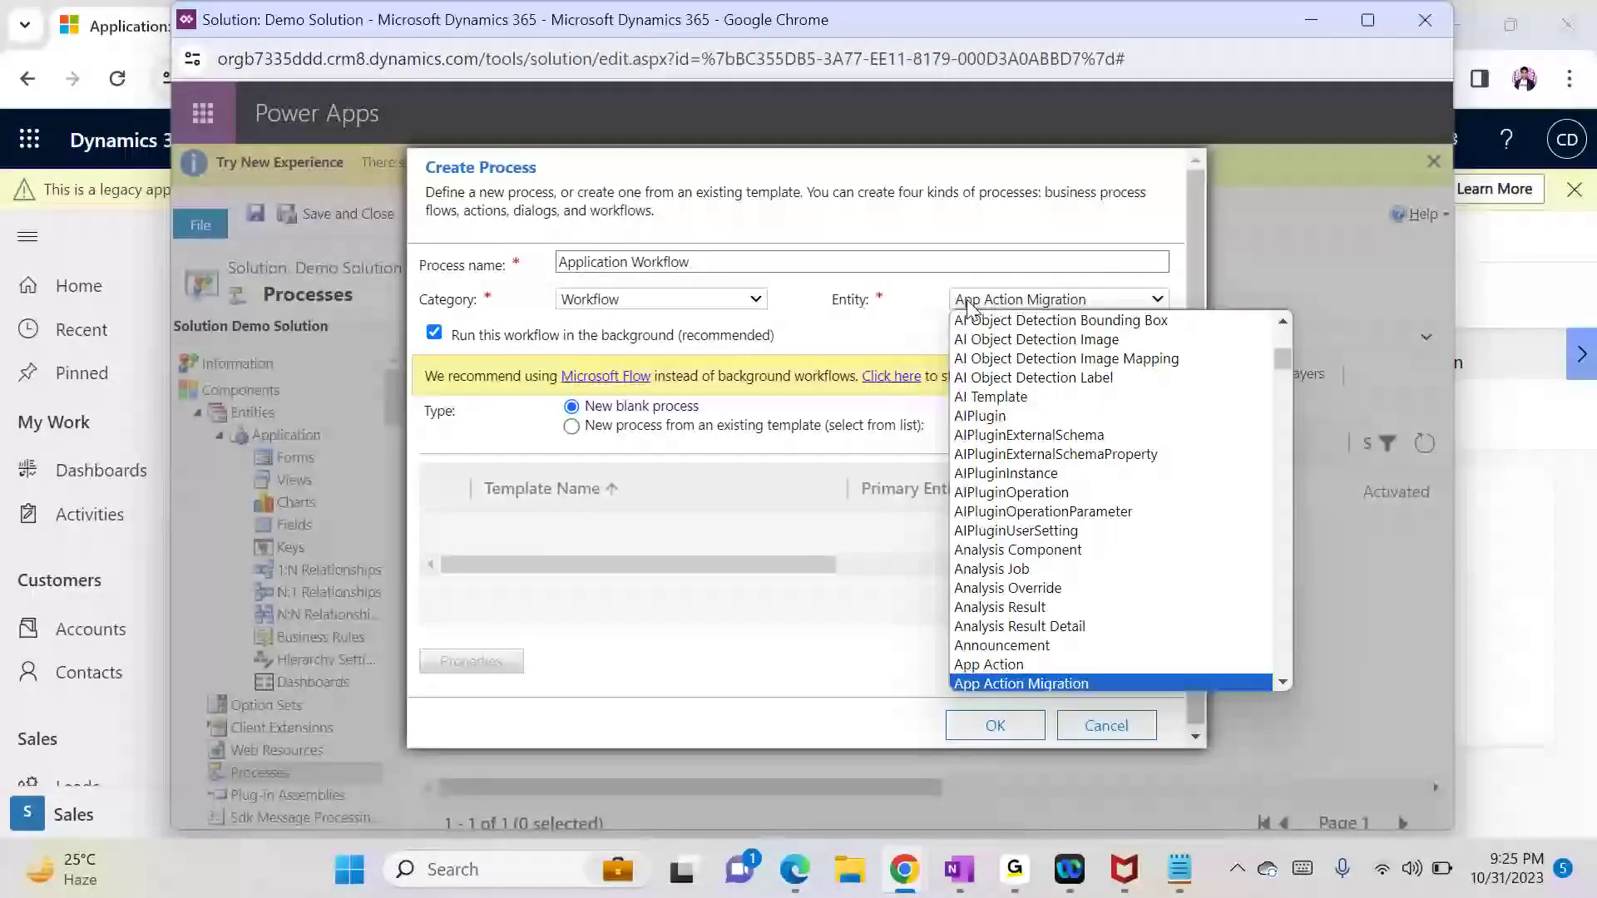
key(Down)
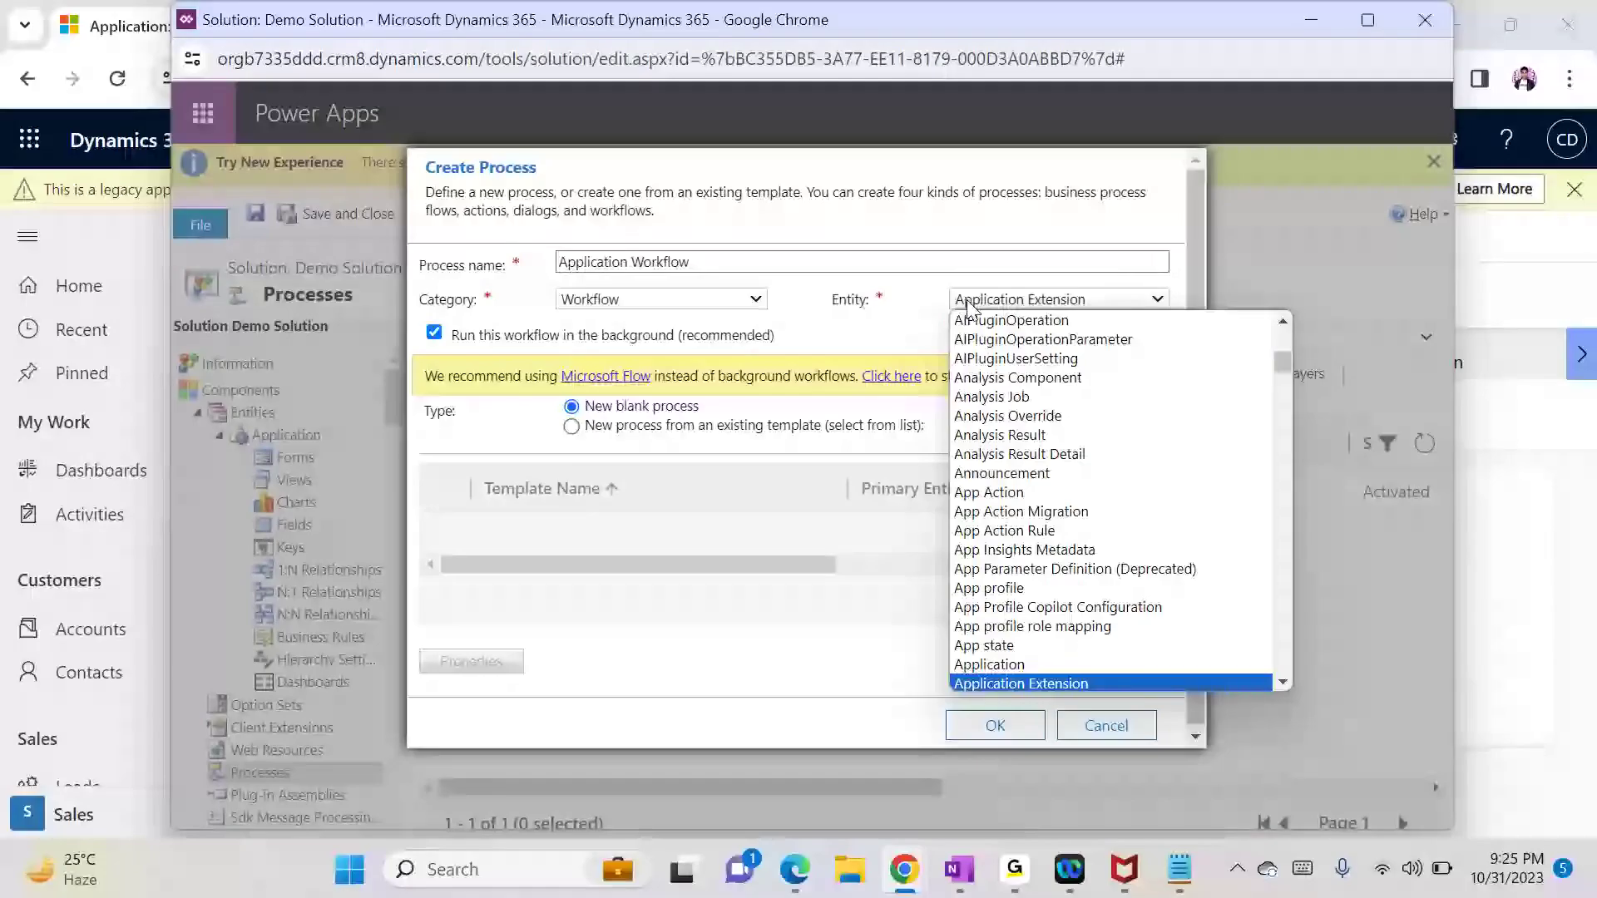
key(Return)
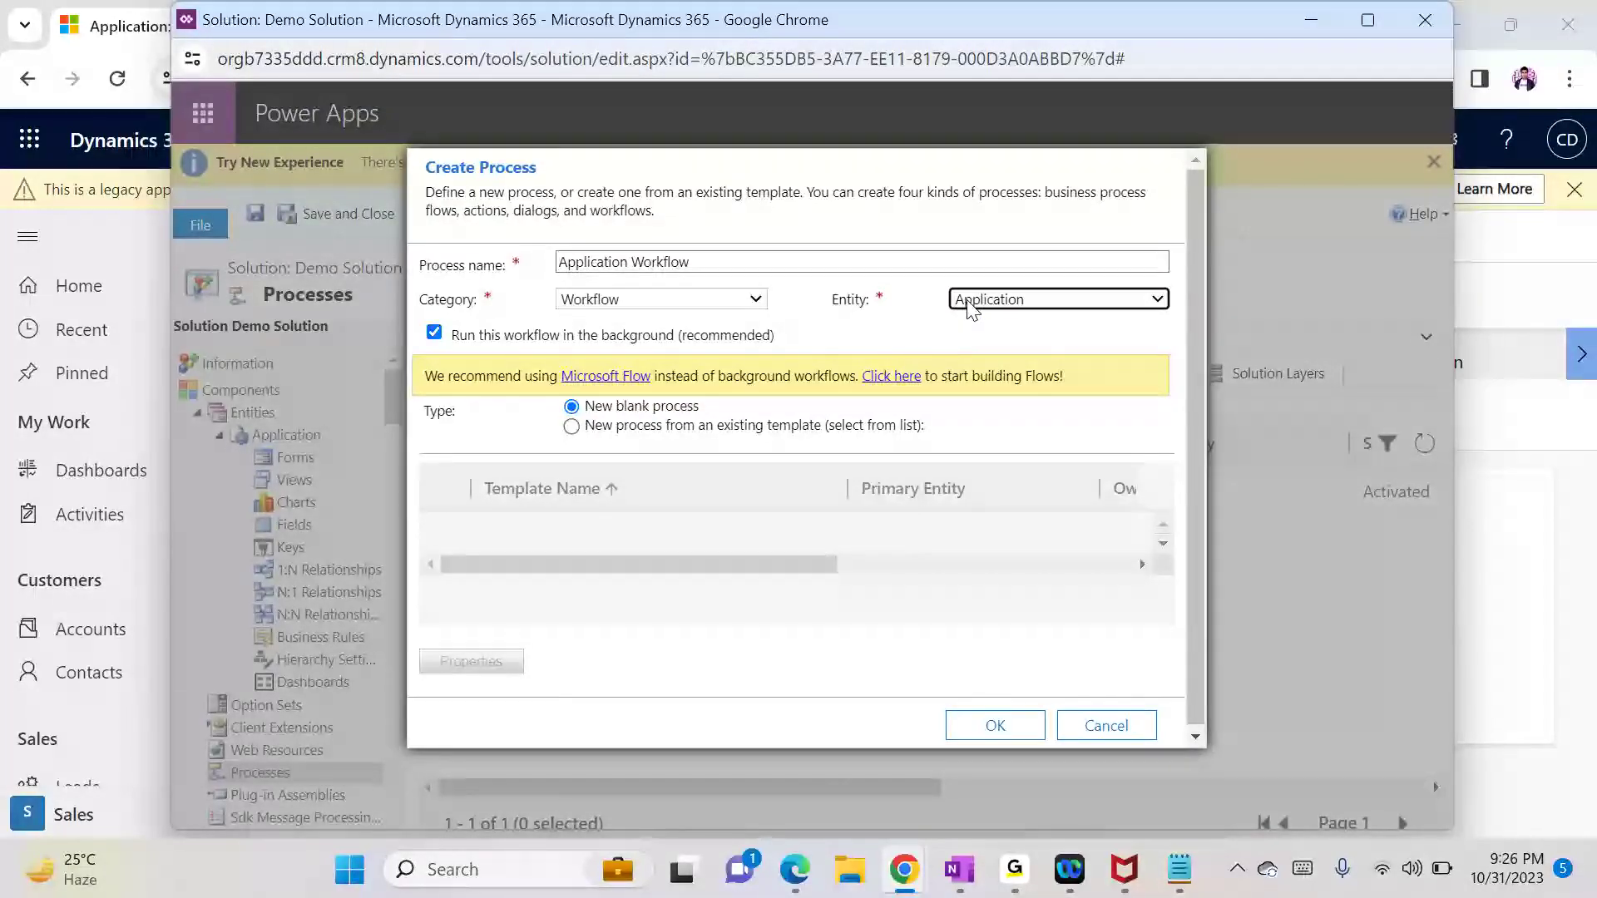
click(996, 726)
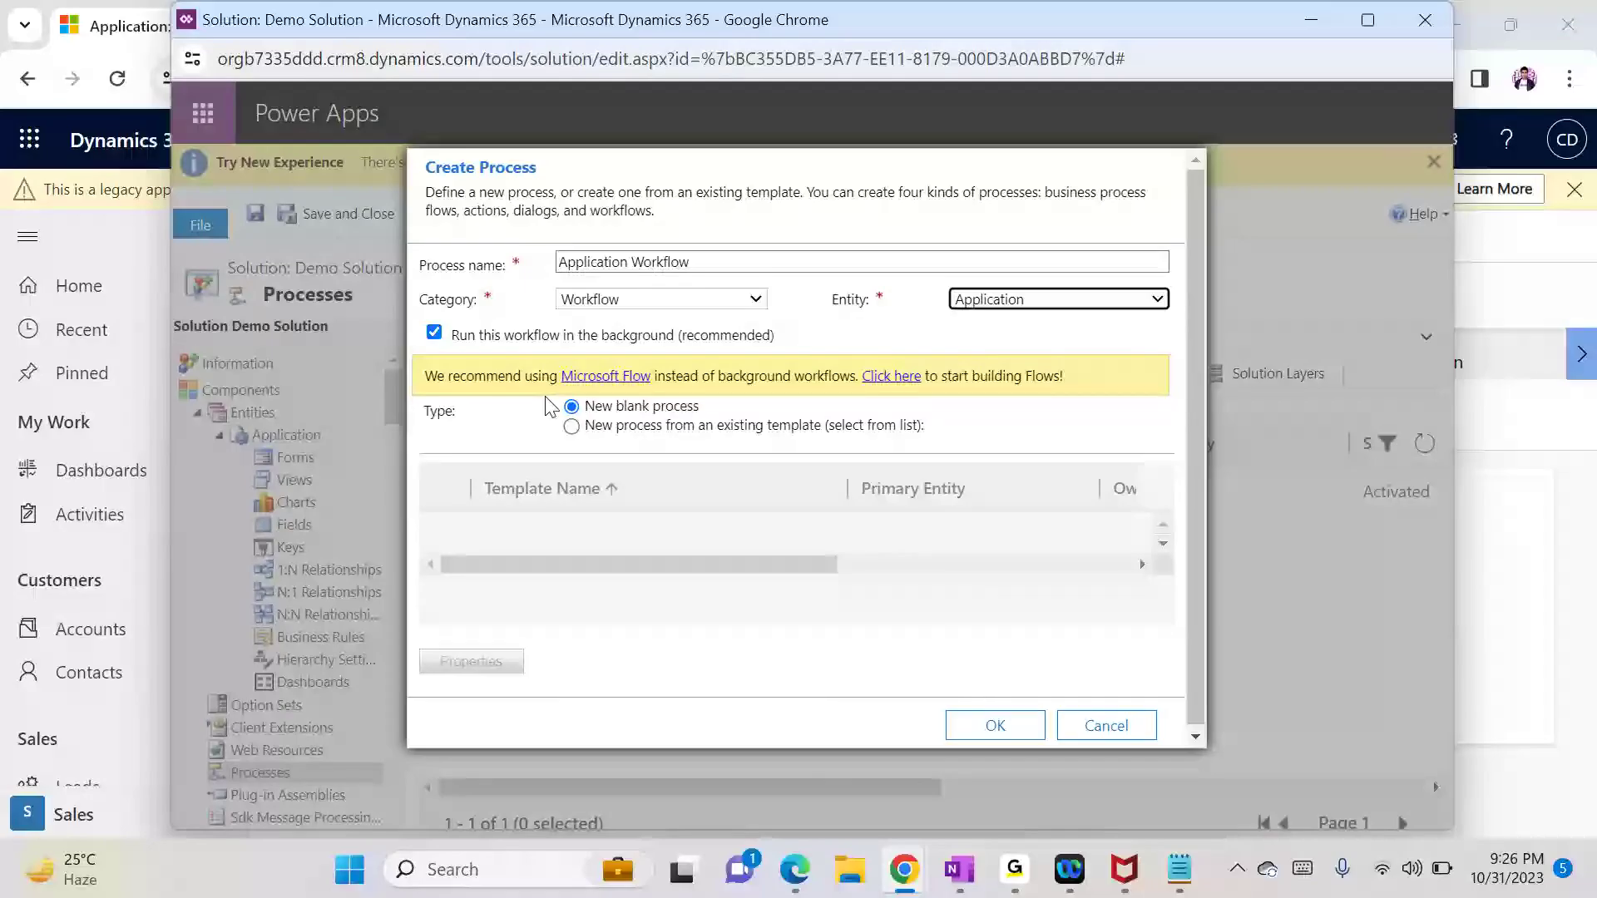
click(1004, 728)
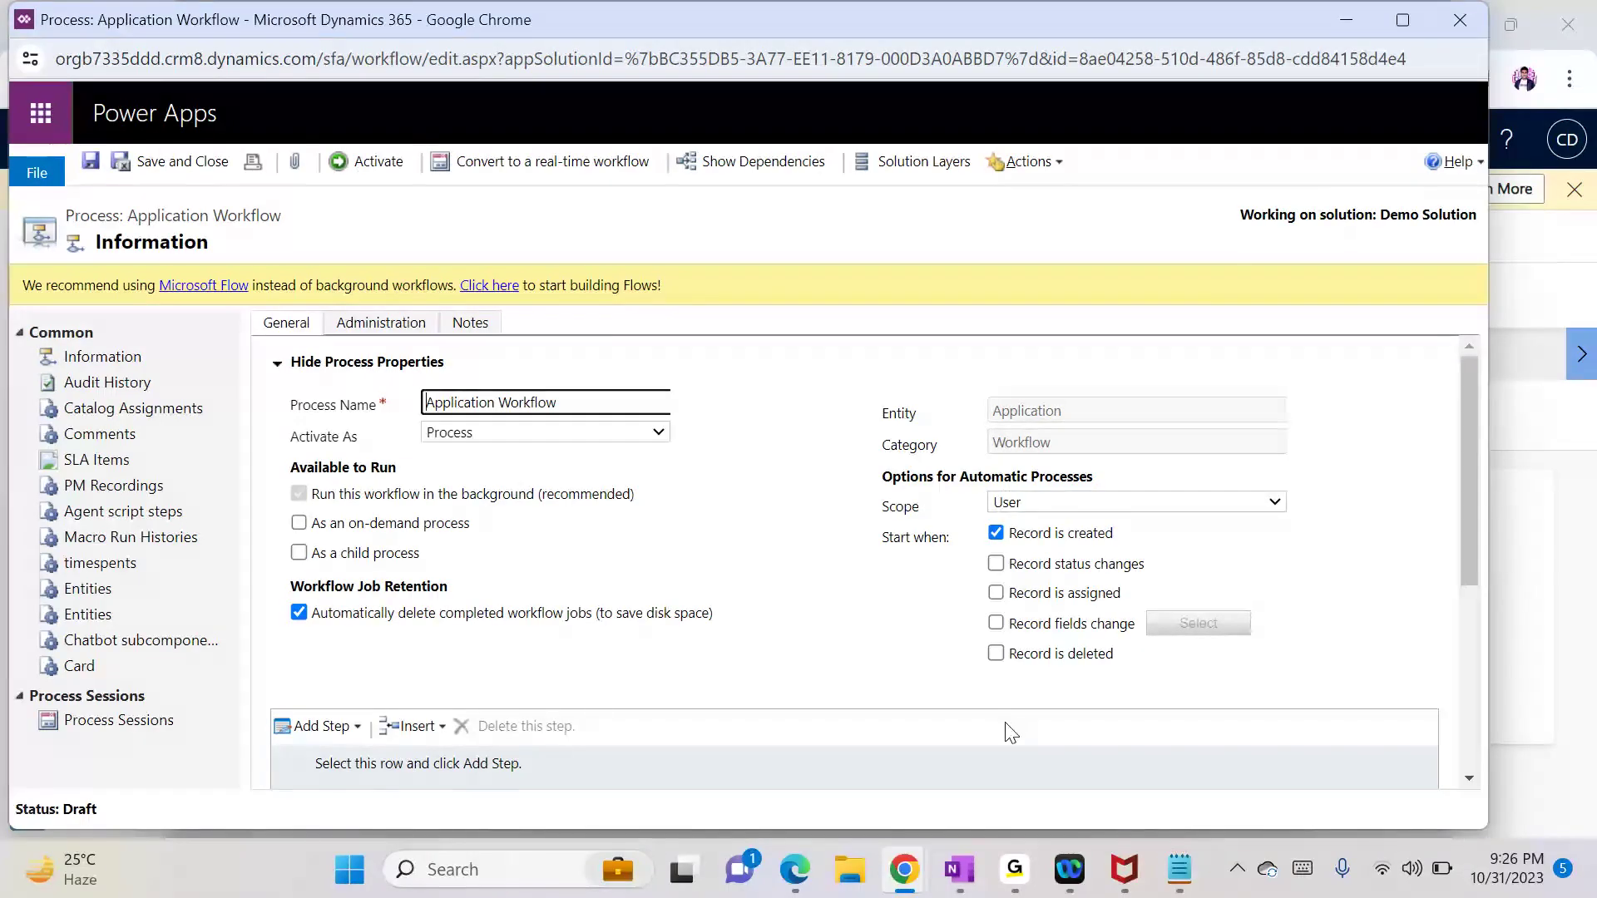
click(1179, 869)
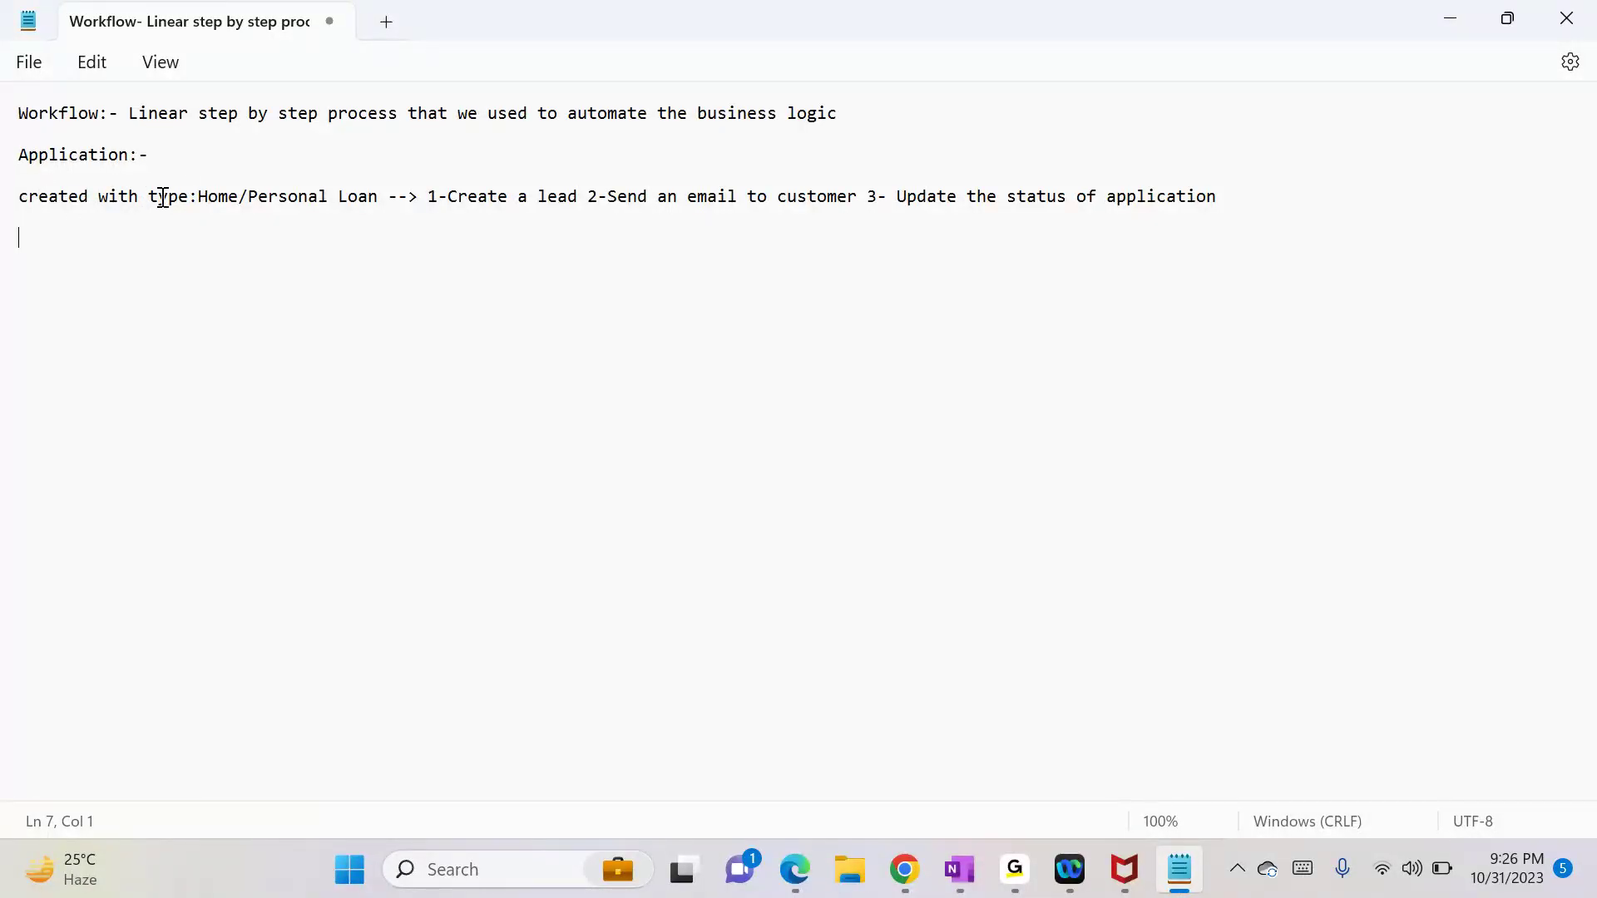
click(1447, 16)
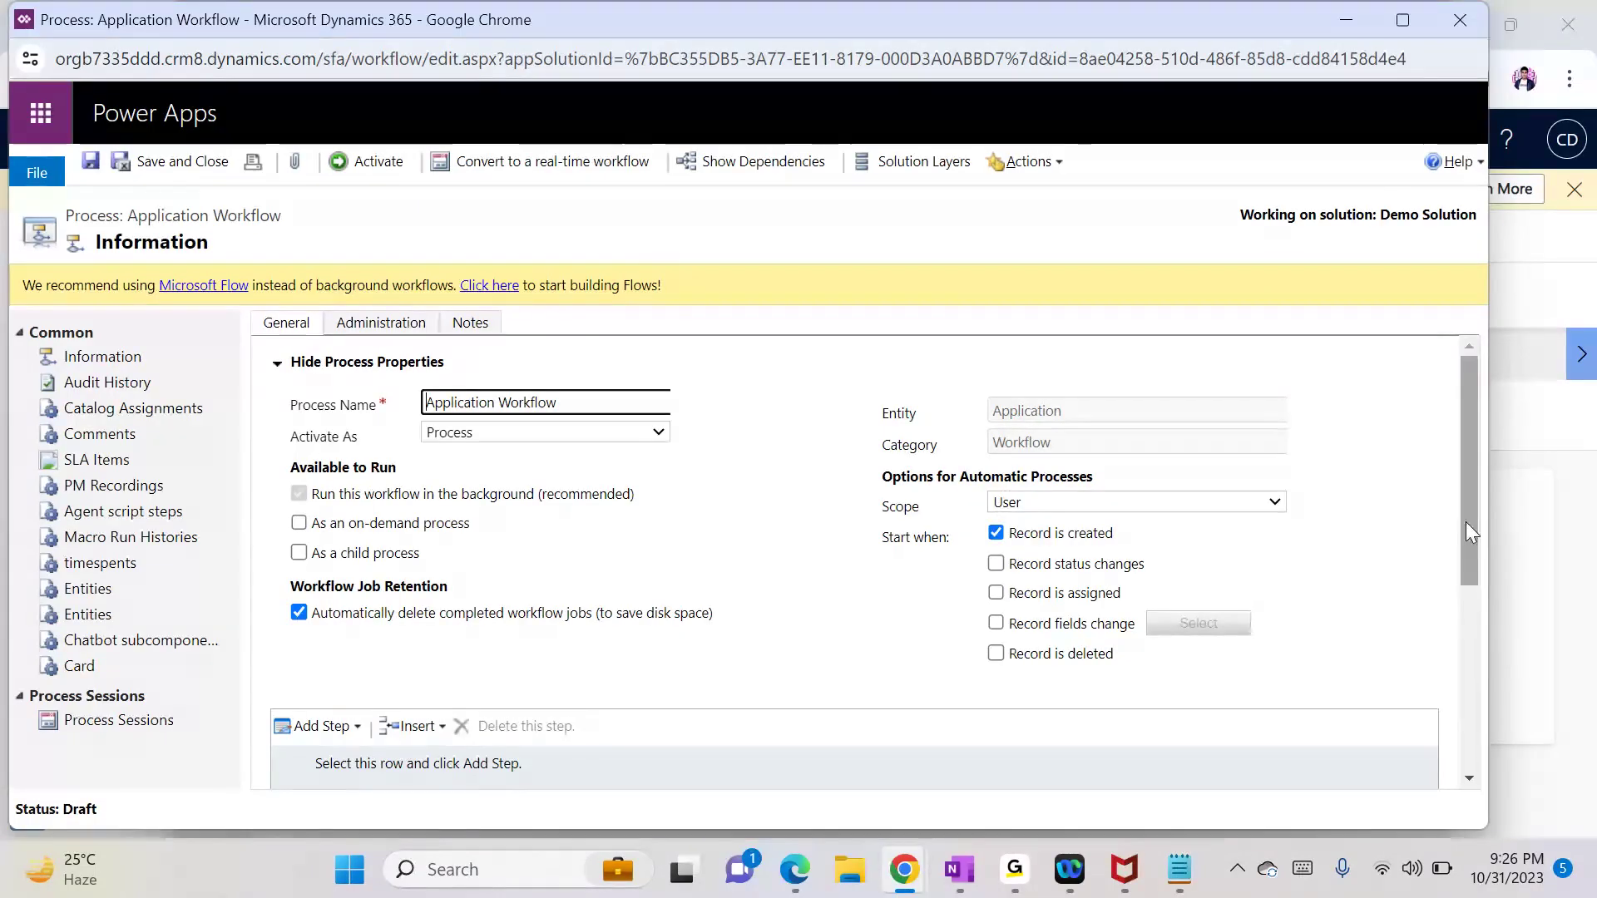
drag(1467, 522, 1487, 675)
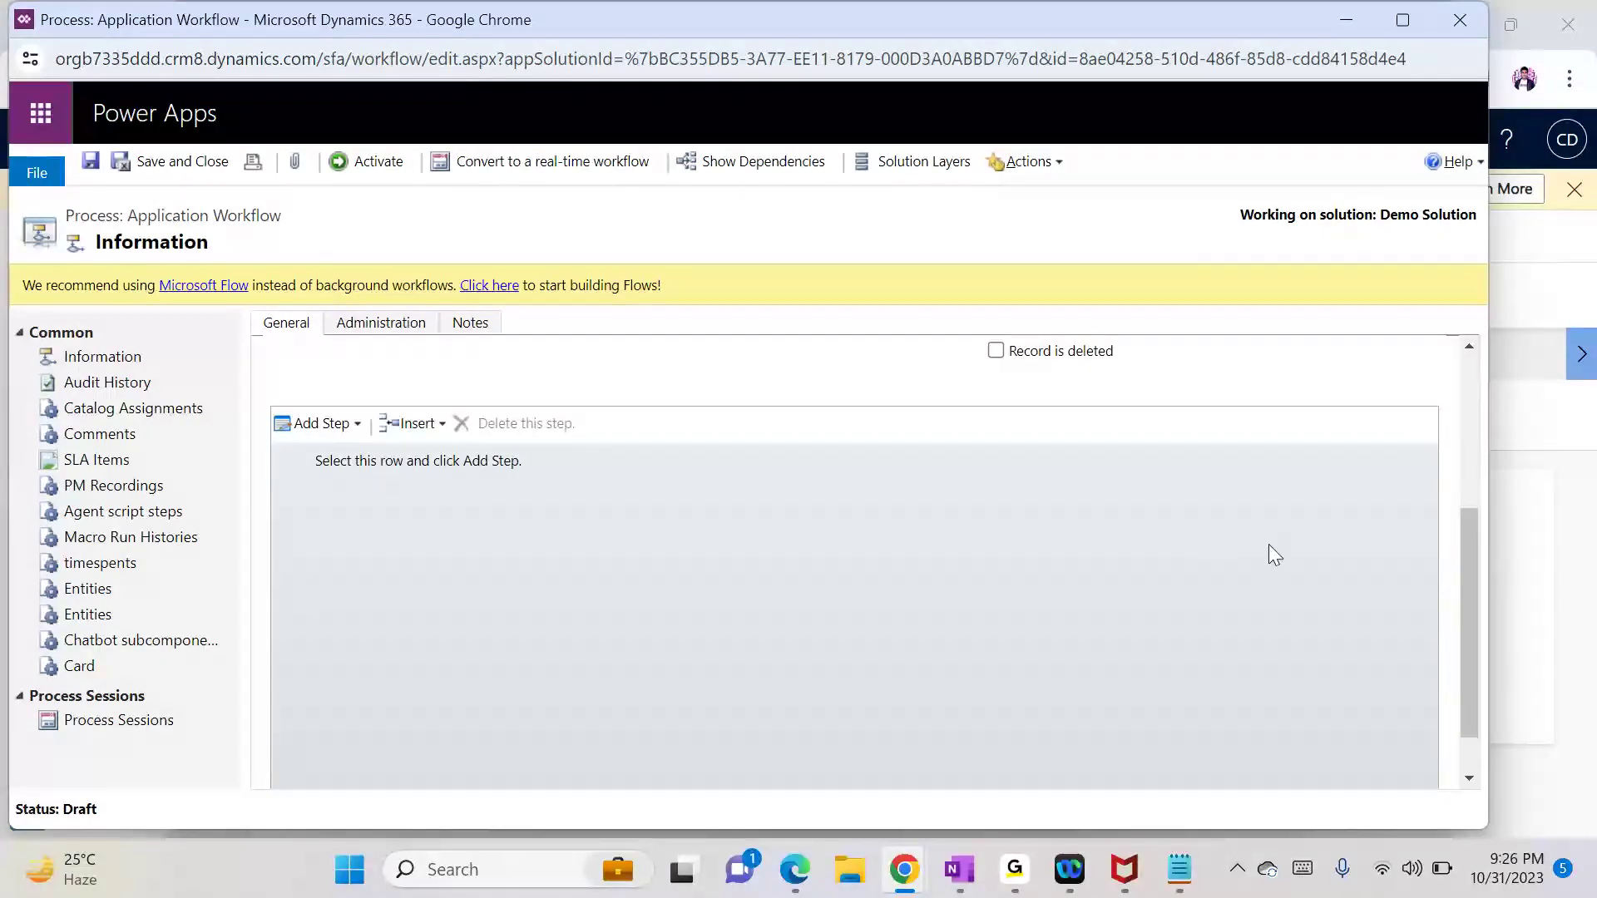
drag(1465, 522, 1455, 371)
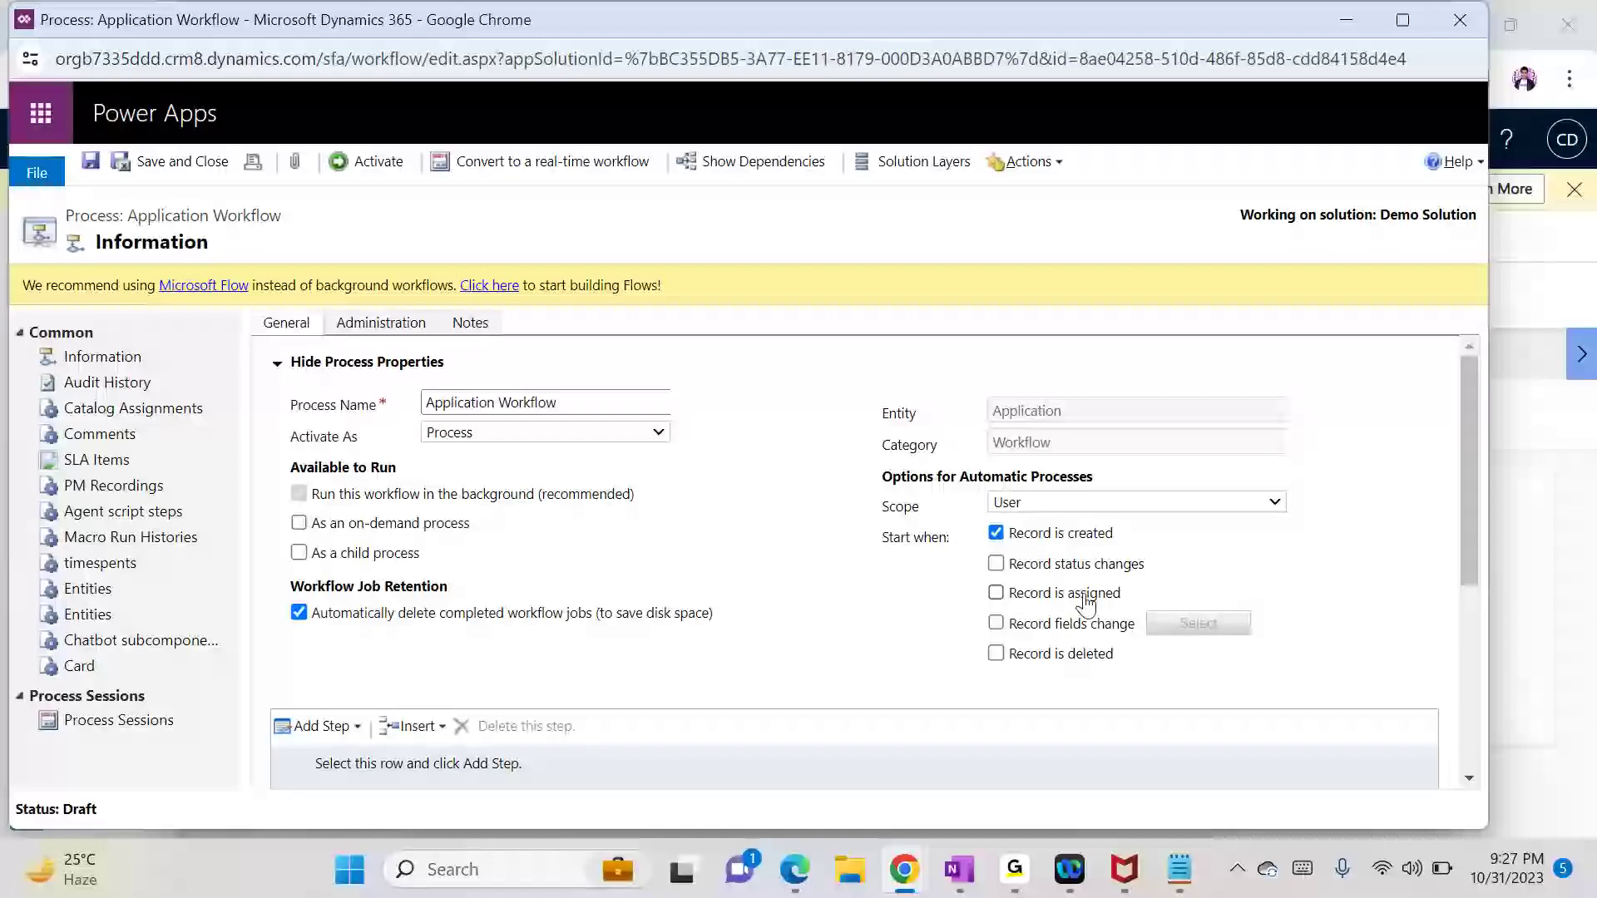
Step: Make the workflow also start when the record's Loan Type field changes
click(996, 626)
click(1189, 632)
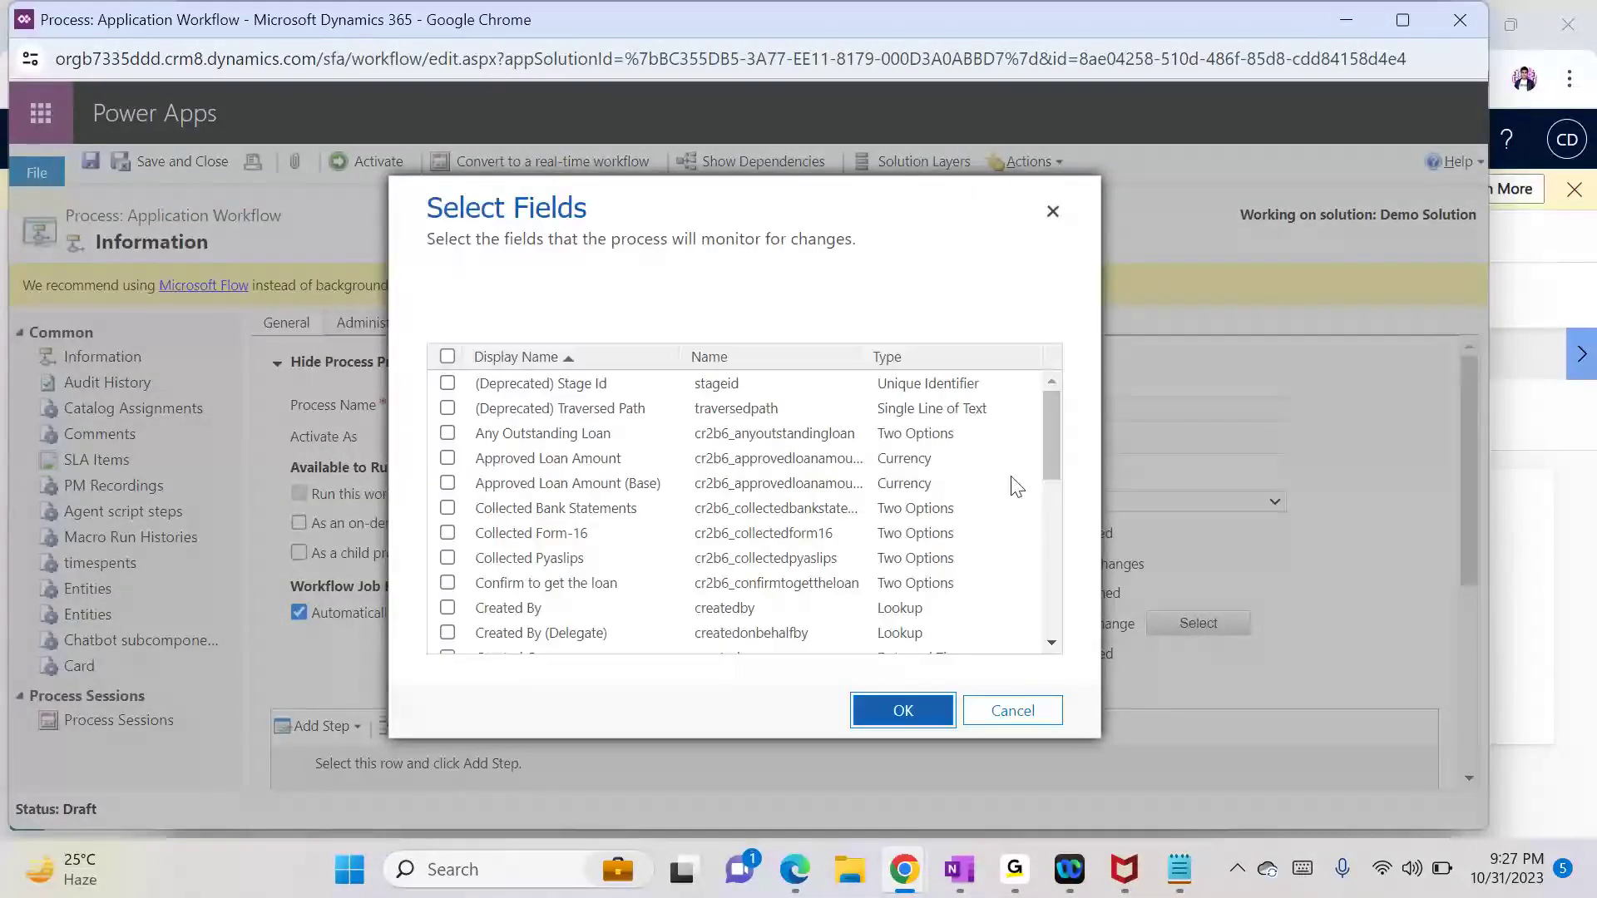
drag(1047, 443, 1072, 560)
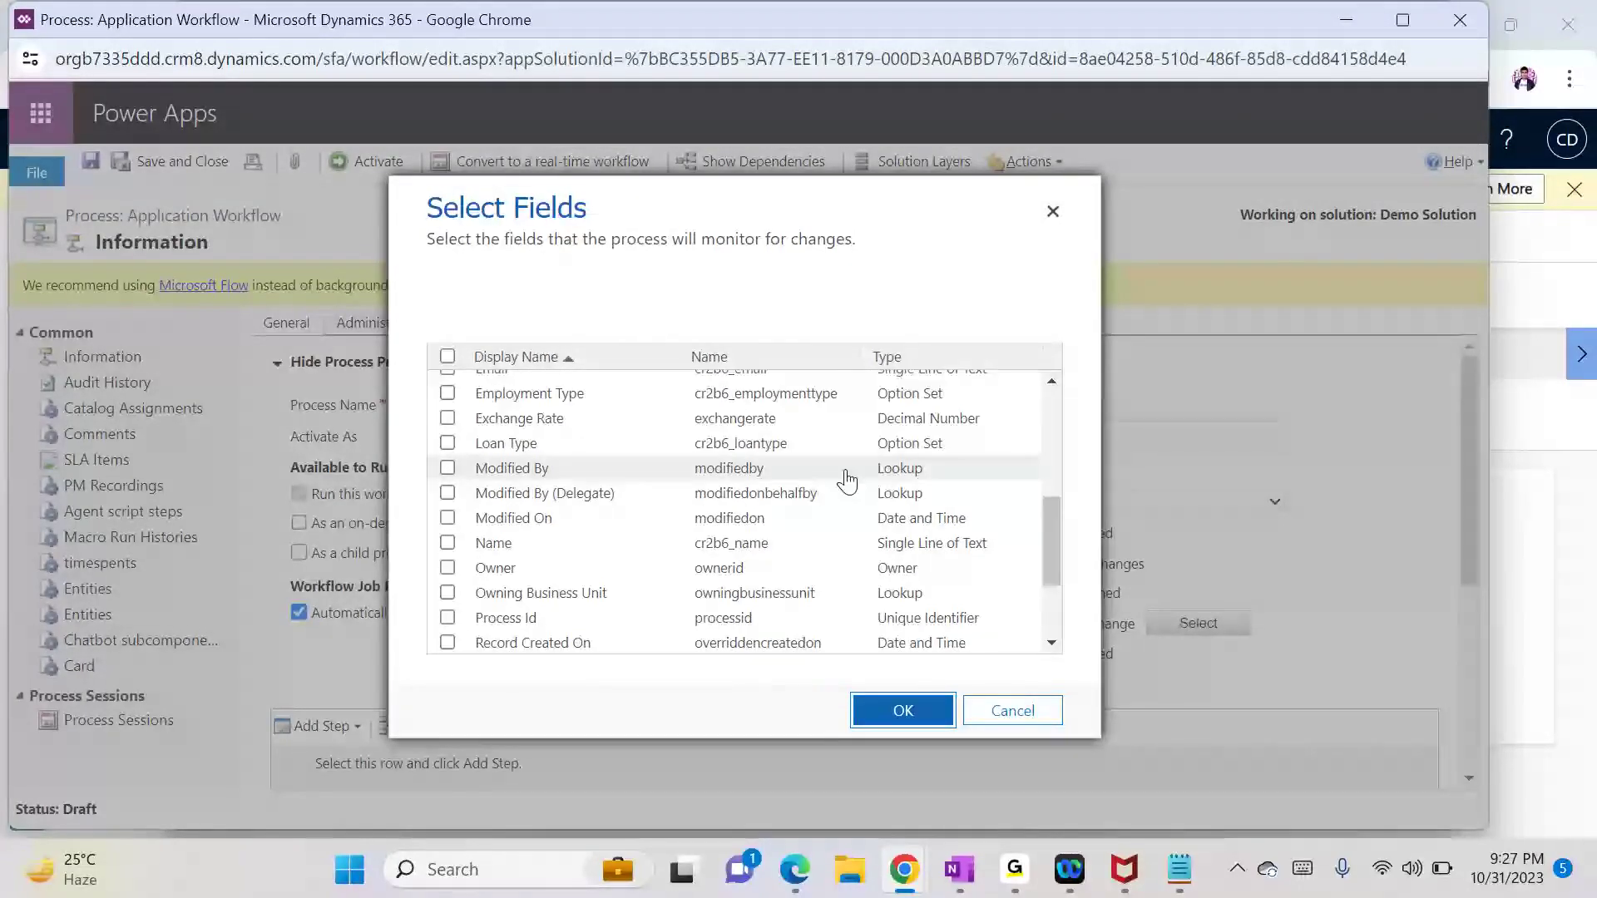
click(782, 450)
click(782, 450)
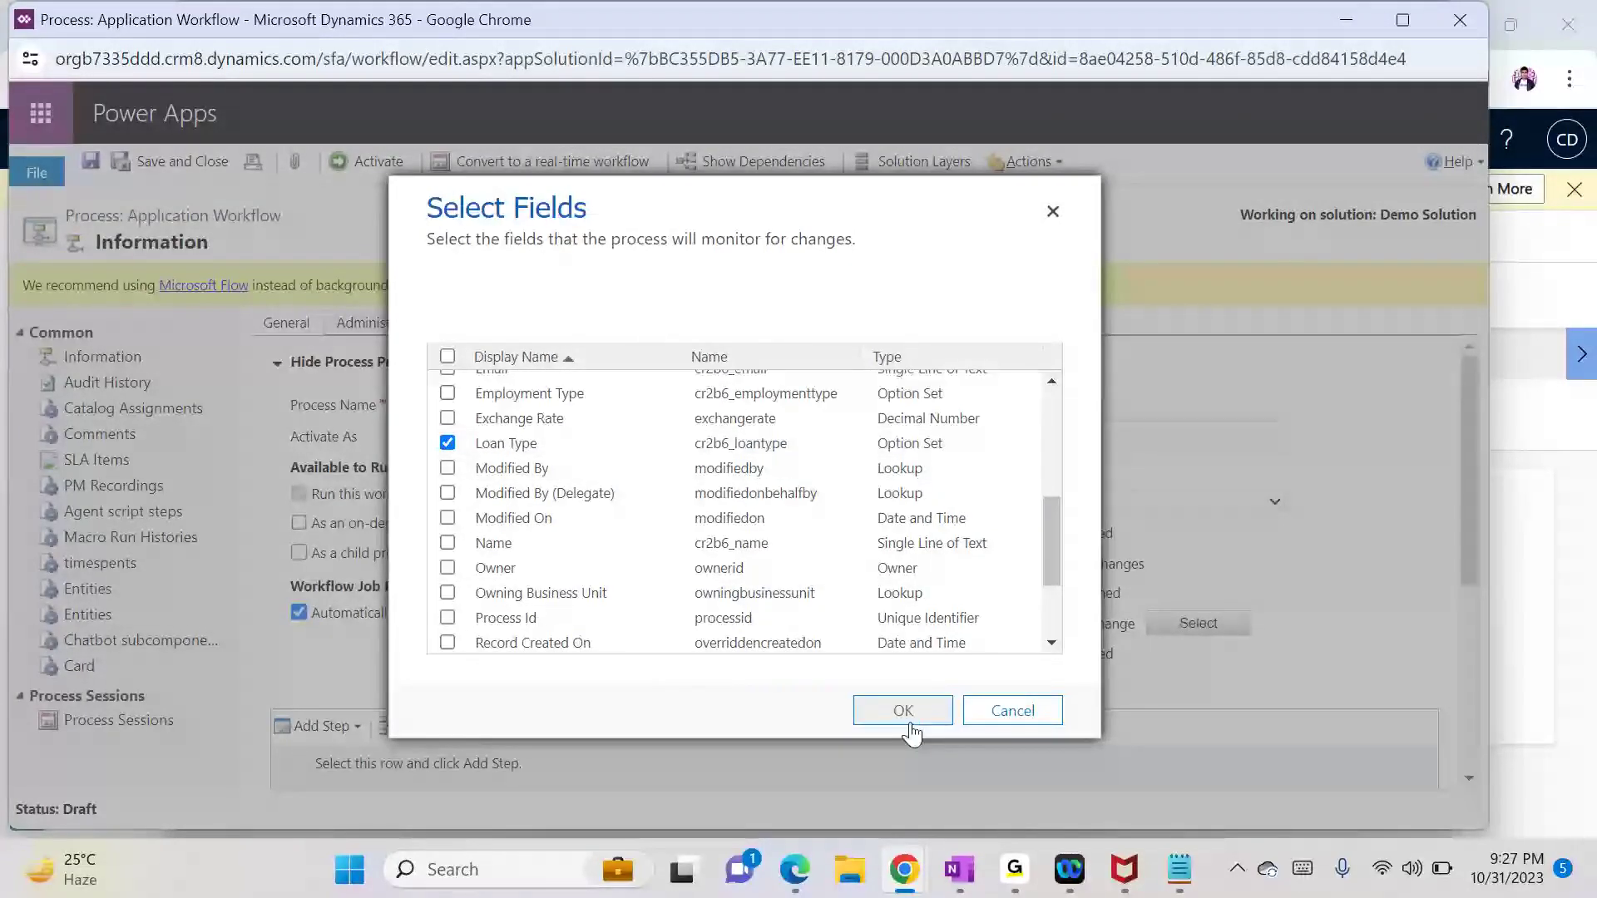
click(907, 721)
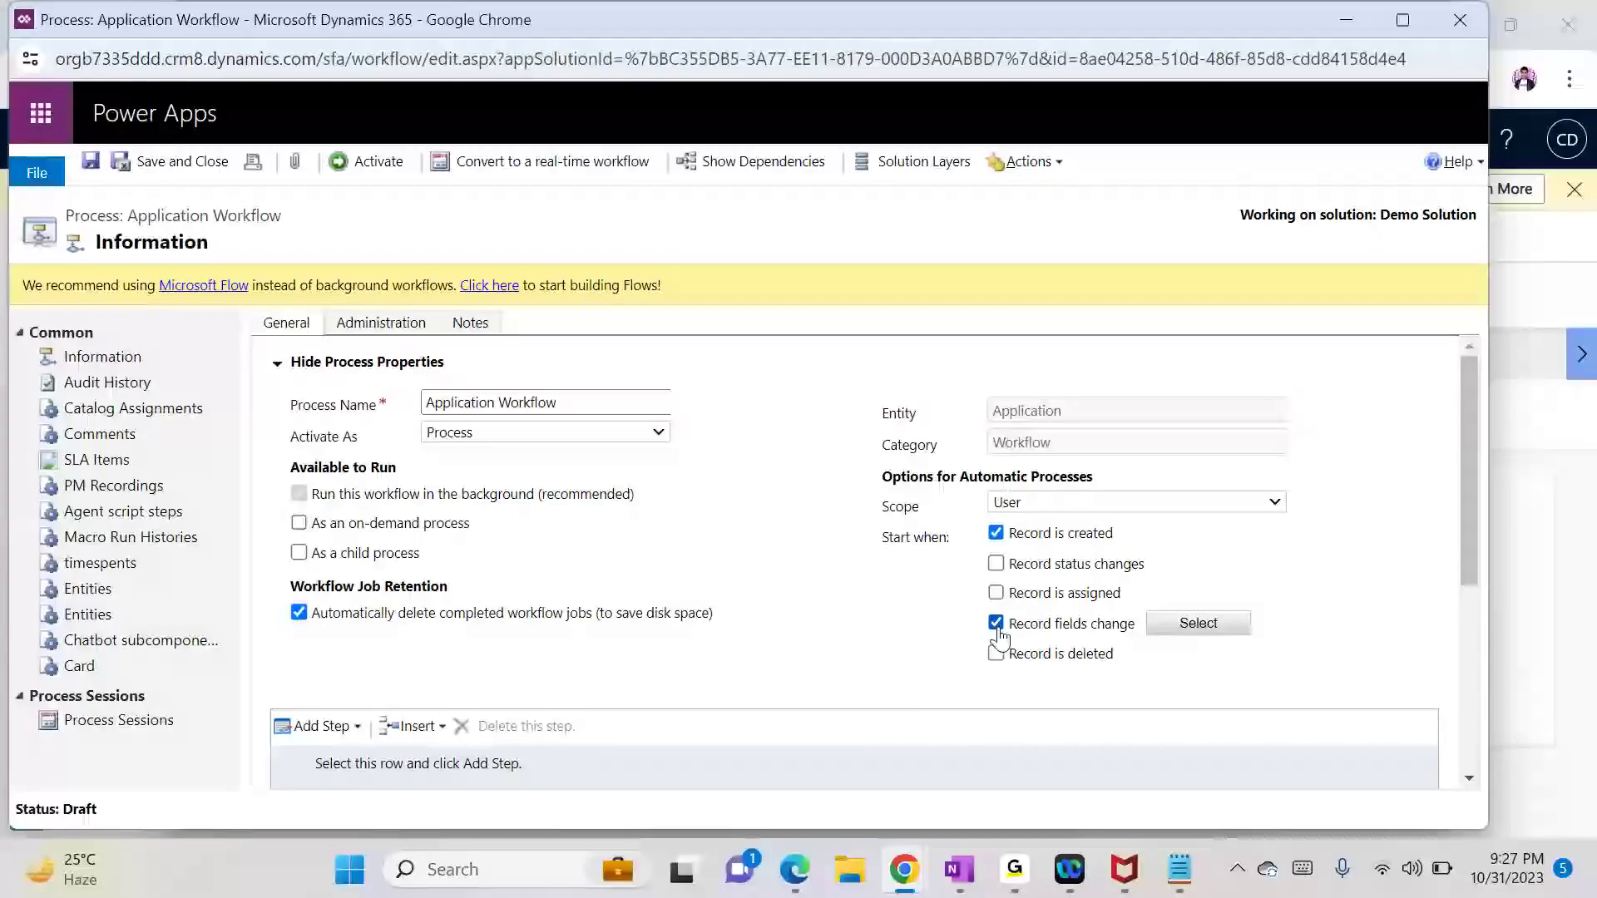
Step: Recheck the monitored fields, keeping only Loan Type, and leave the scope as User
click(1206, 623)
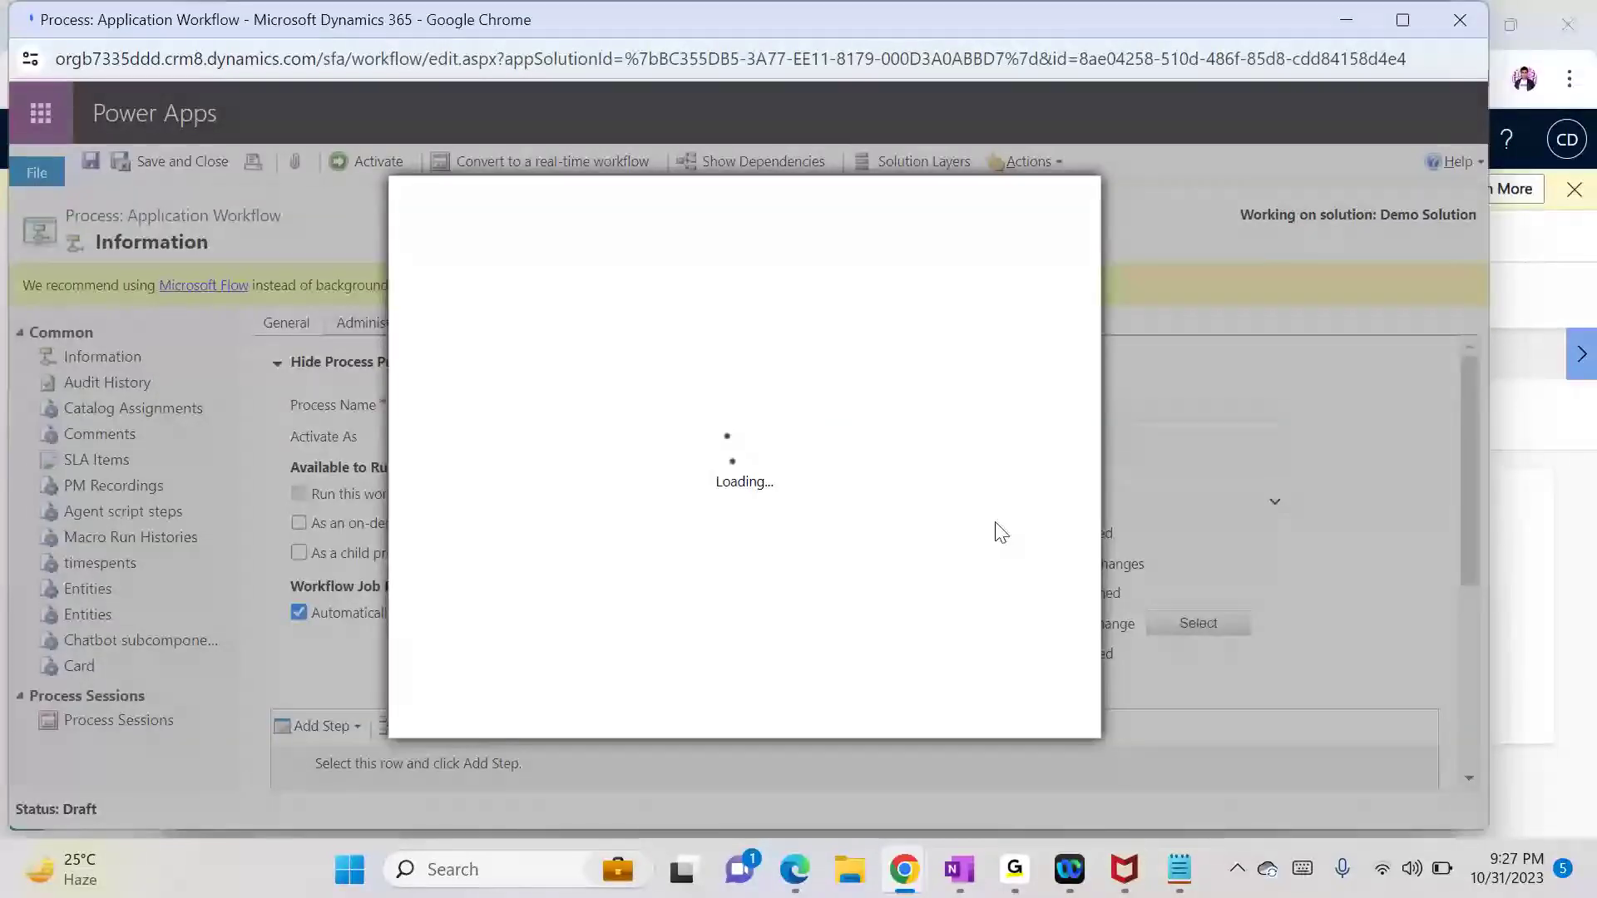
drag(1050, 424, 1071, 607)
click(1010, 711)
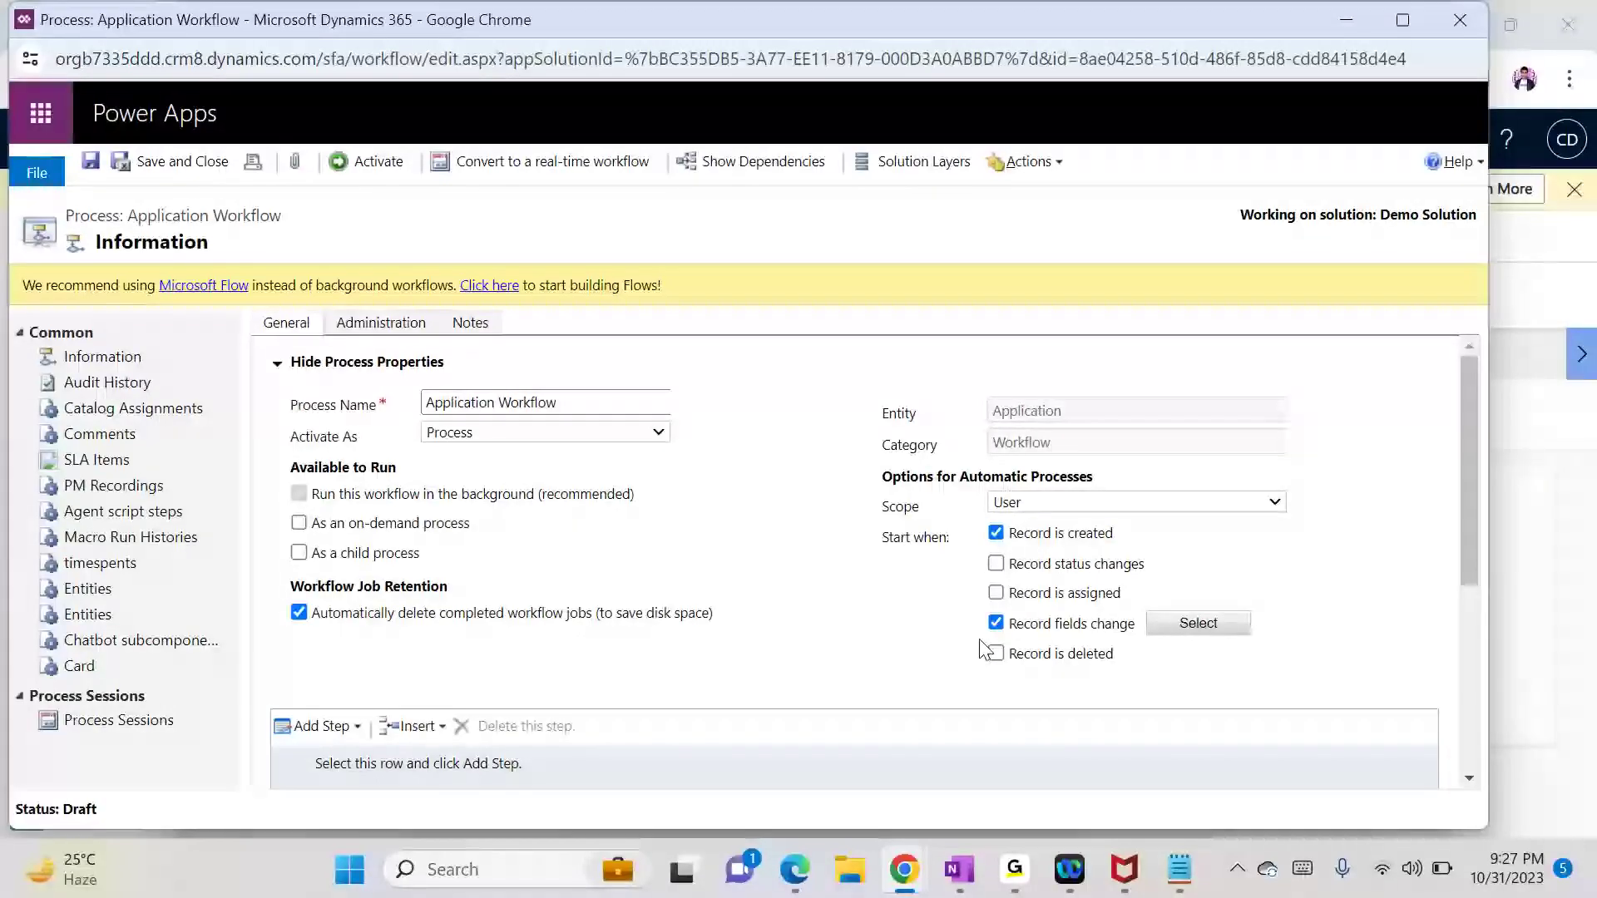
click(1179, 623)
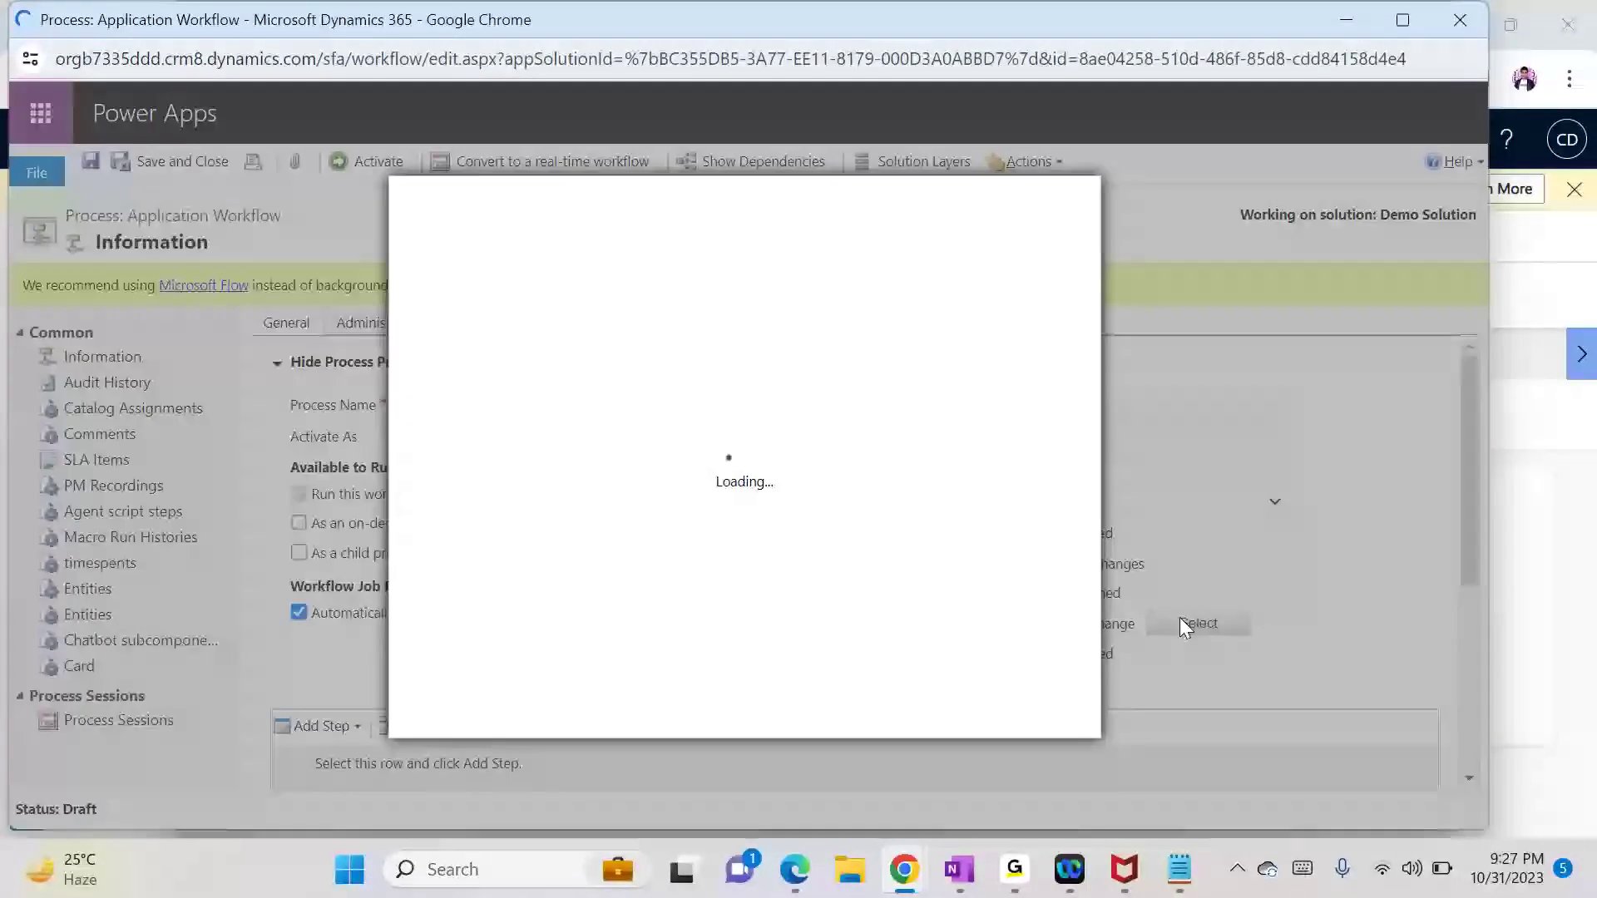
drag(1059, 432, 1080, 551)
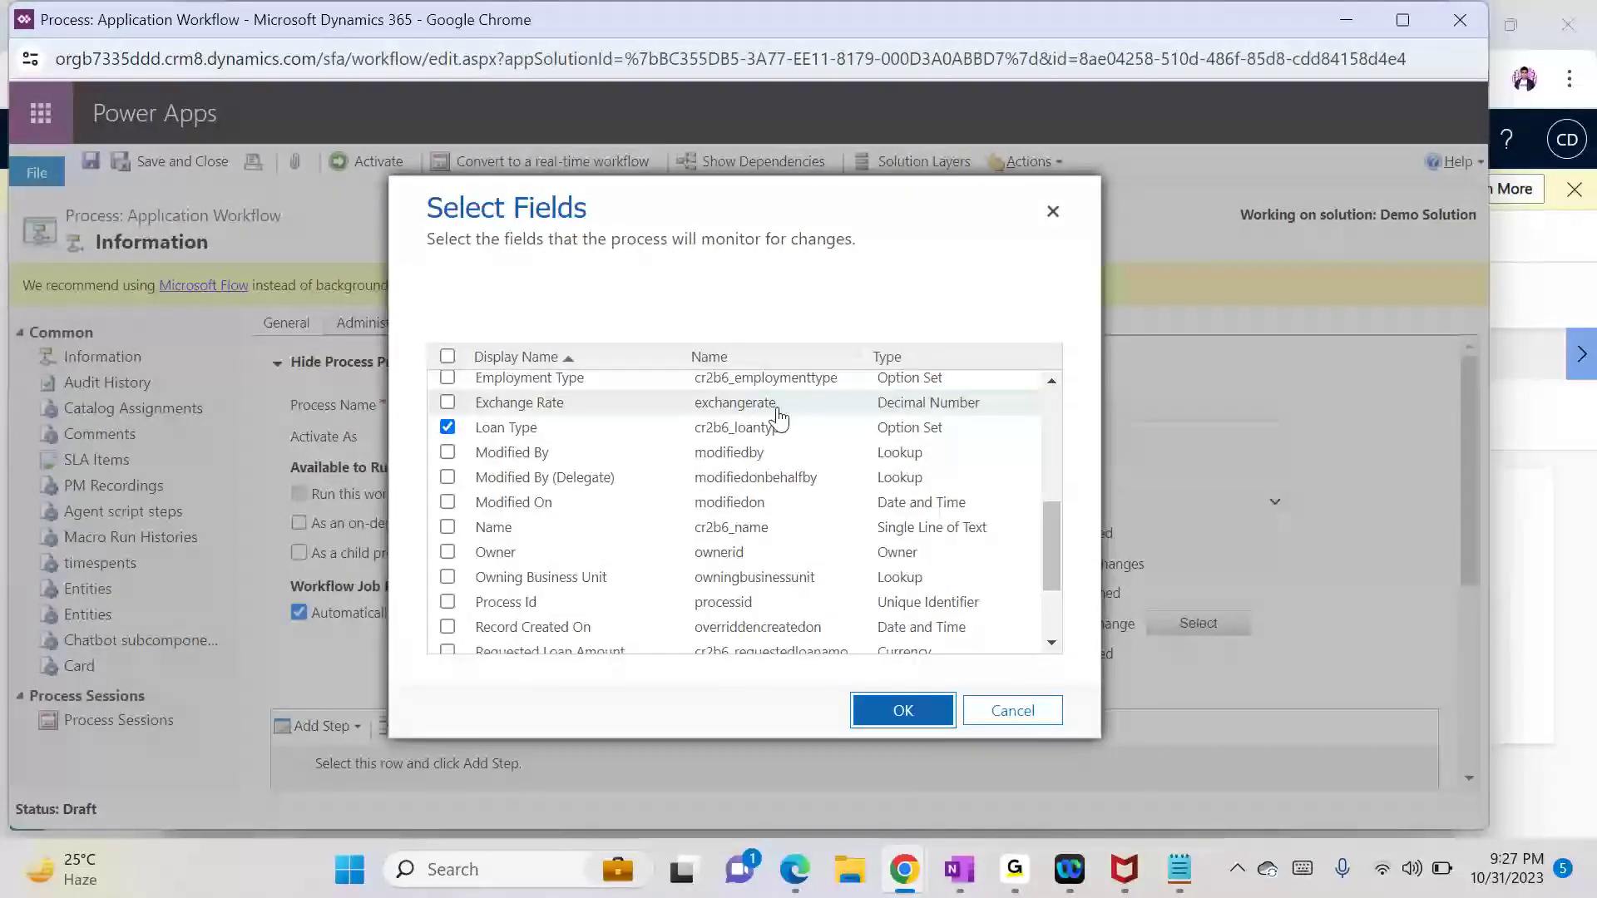
click(1013, 714)
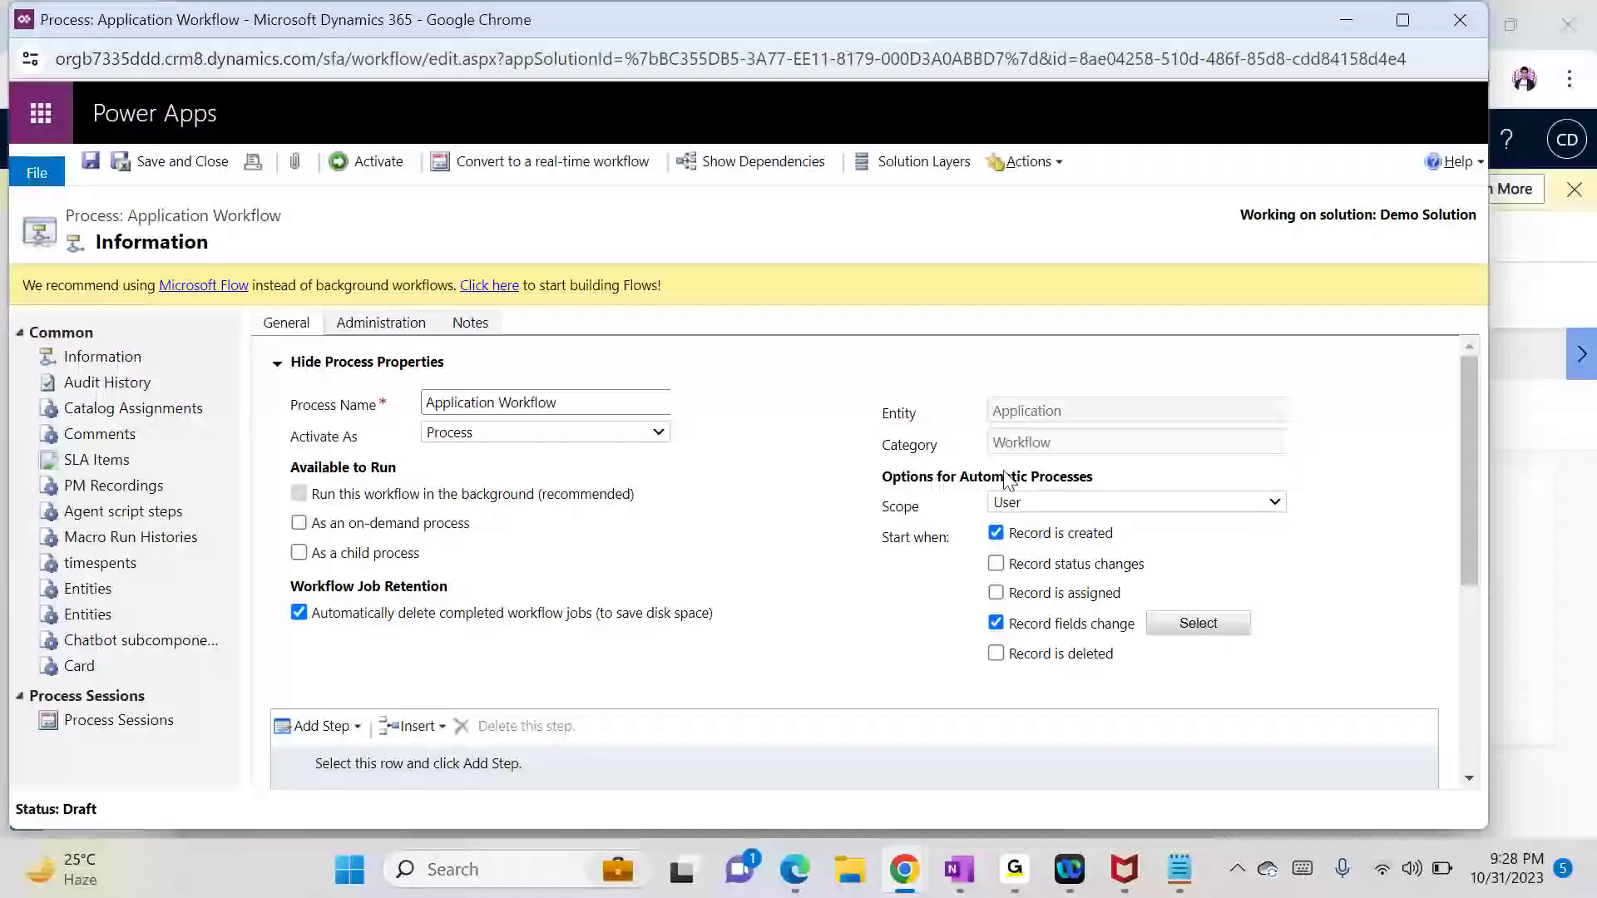
click(1030, 503)
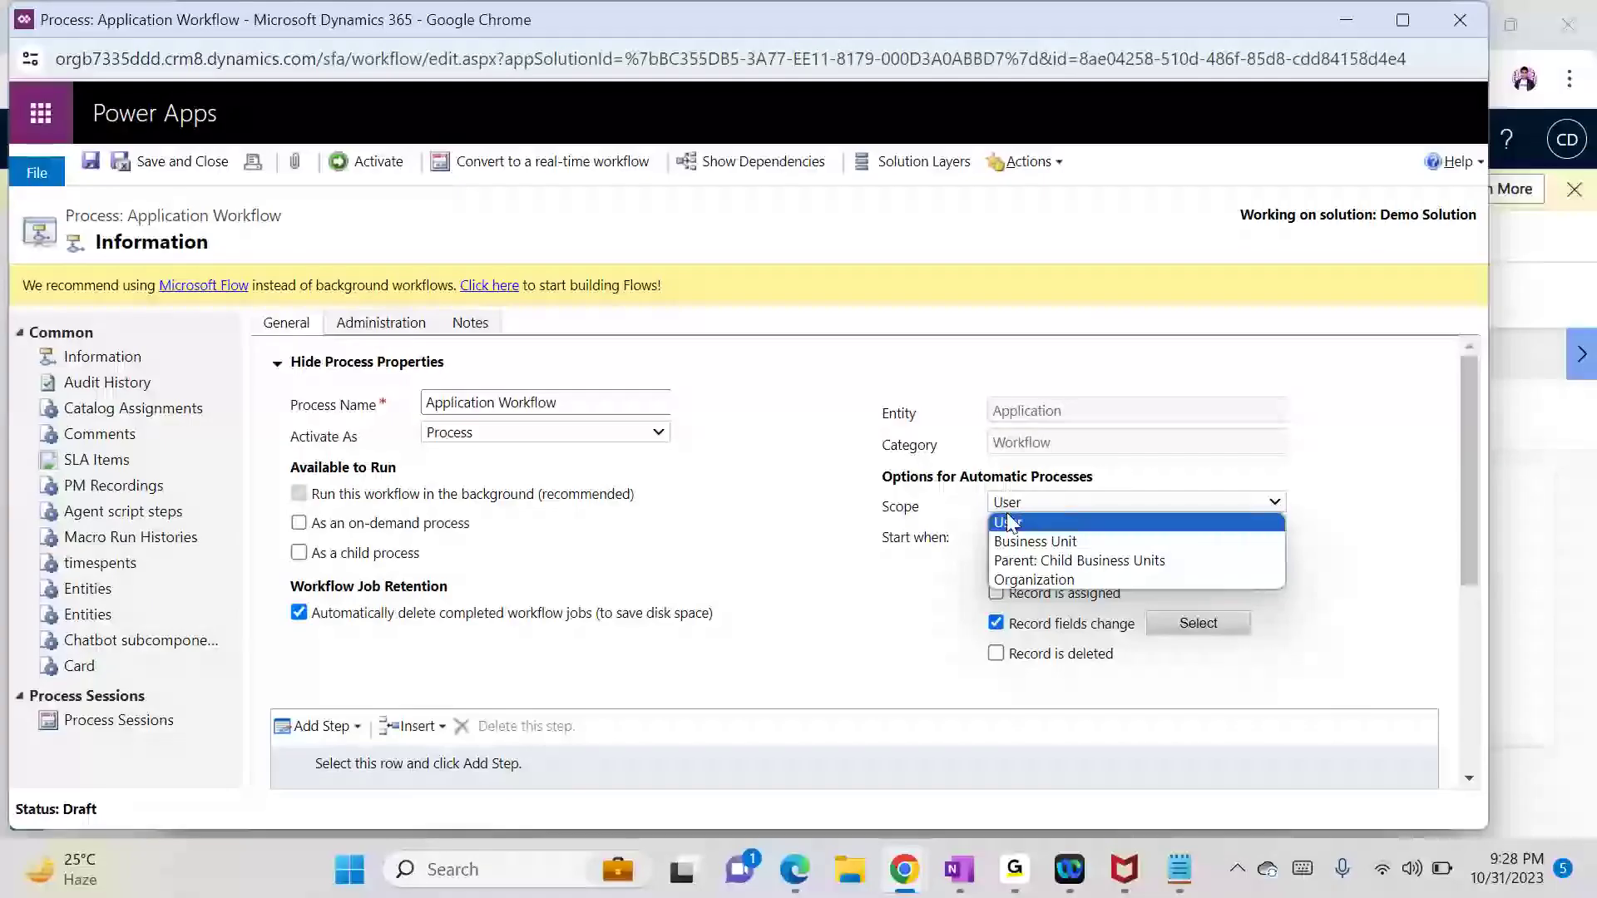
click(828, 531)
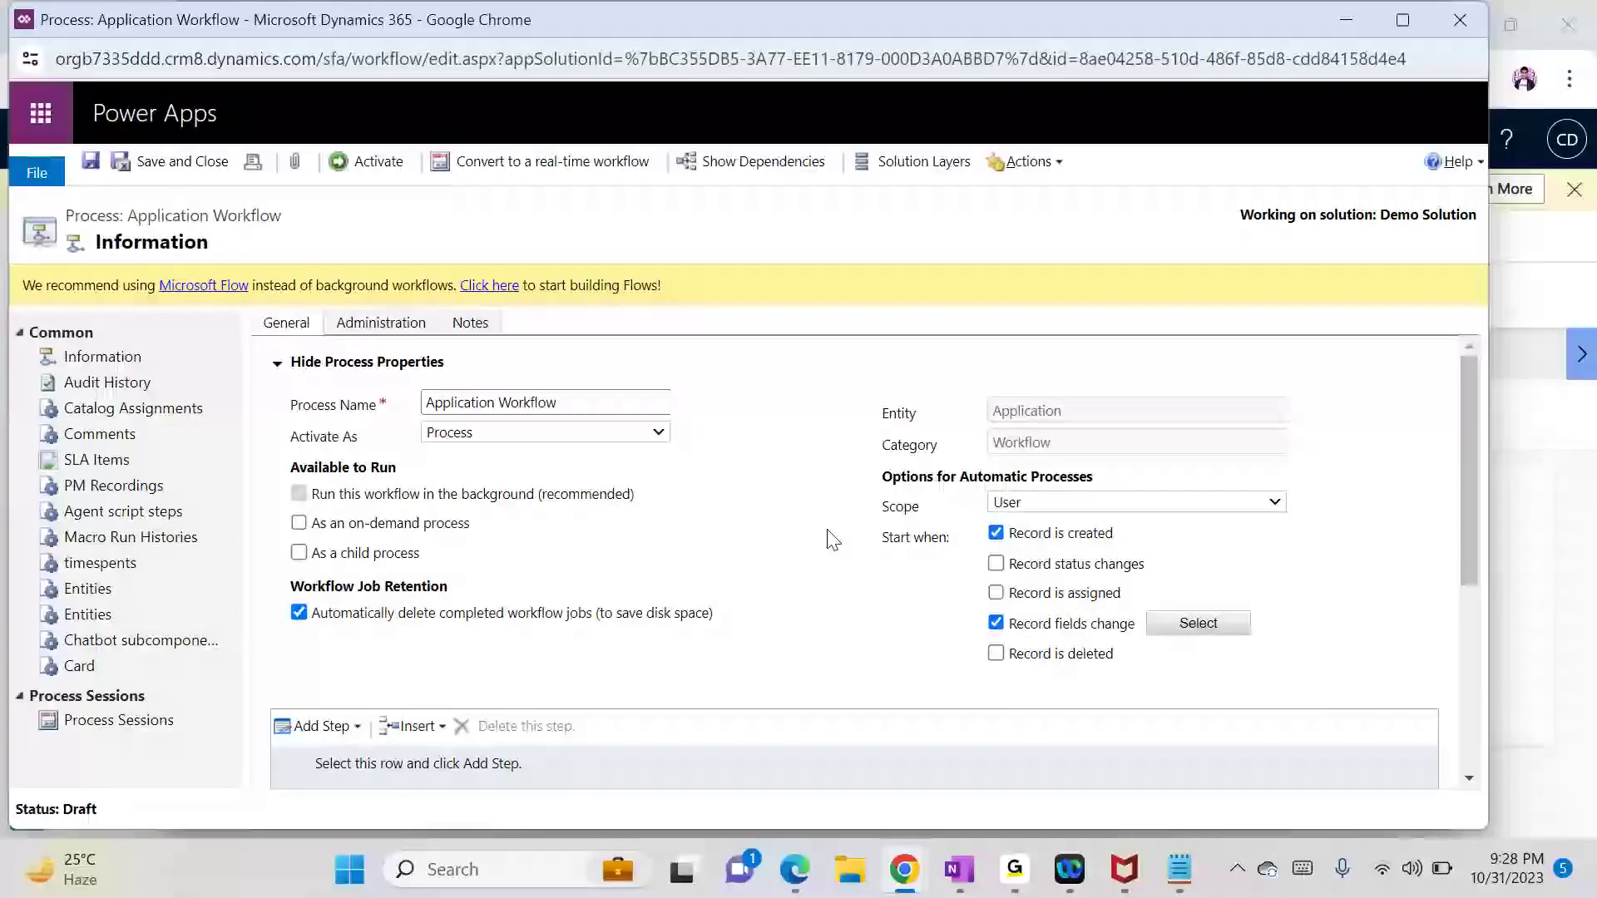
drag(1466, 588, 1464, 731)
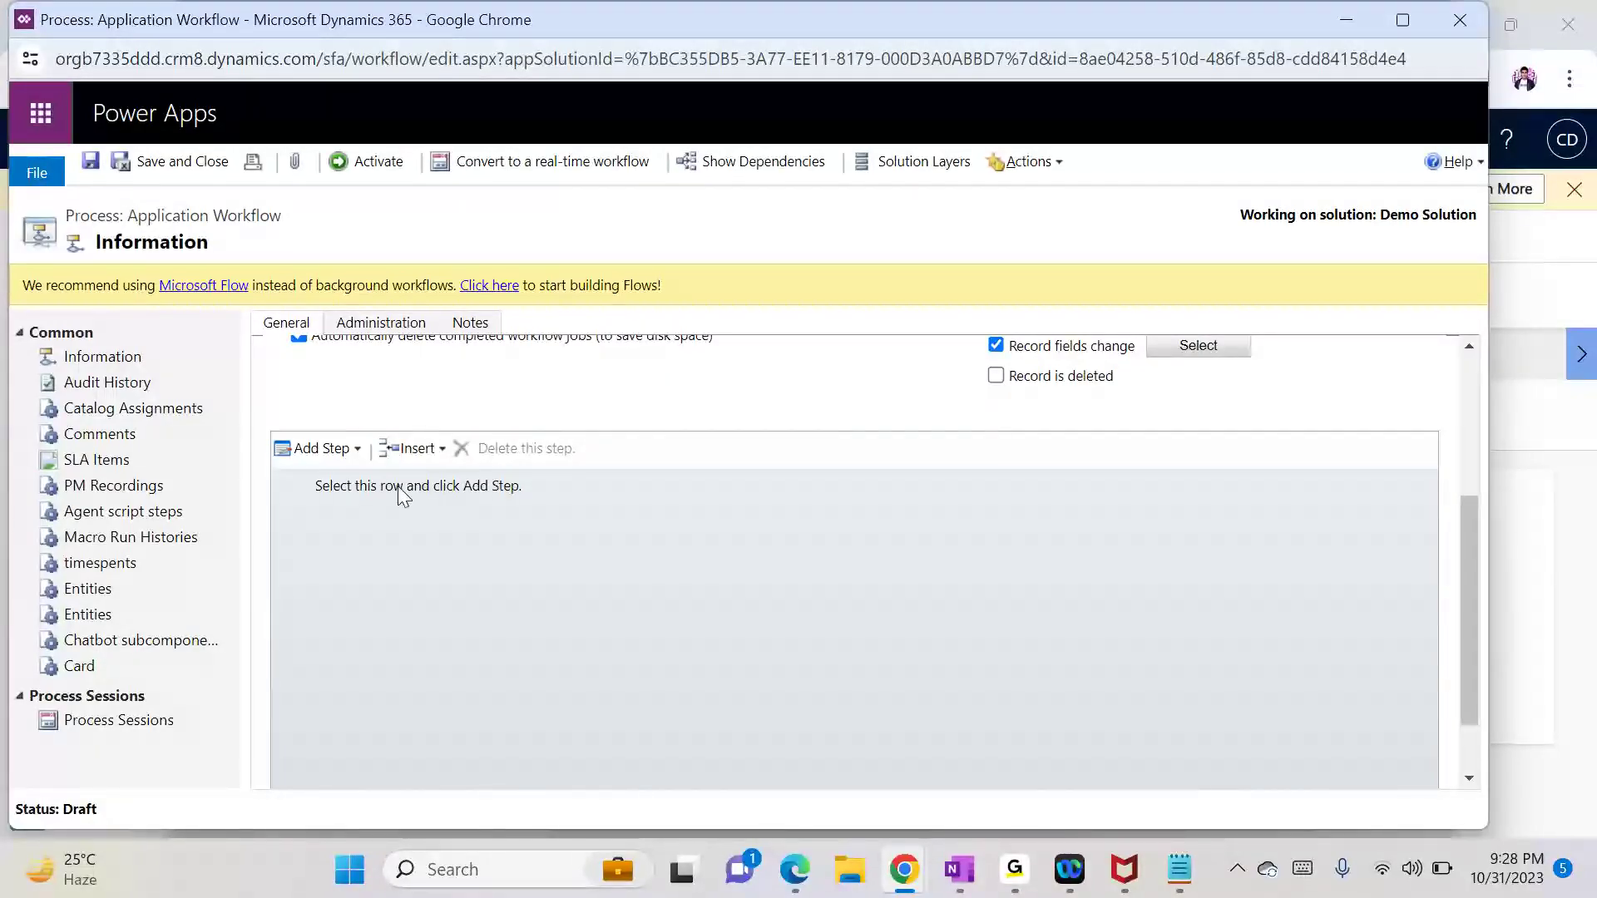
Step: Add a Check Condition step described as 'Check Loan type Home/Personal'
click(337, 486)
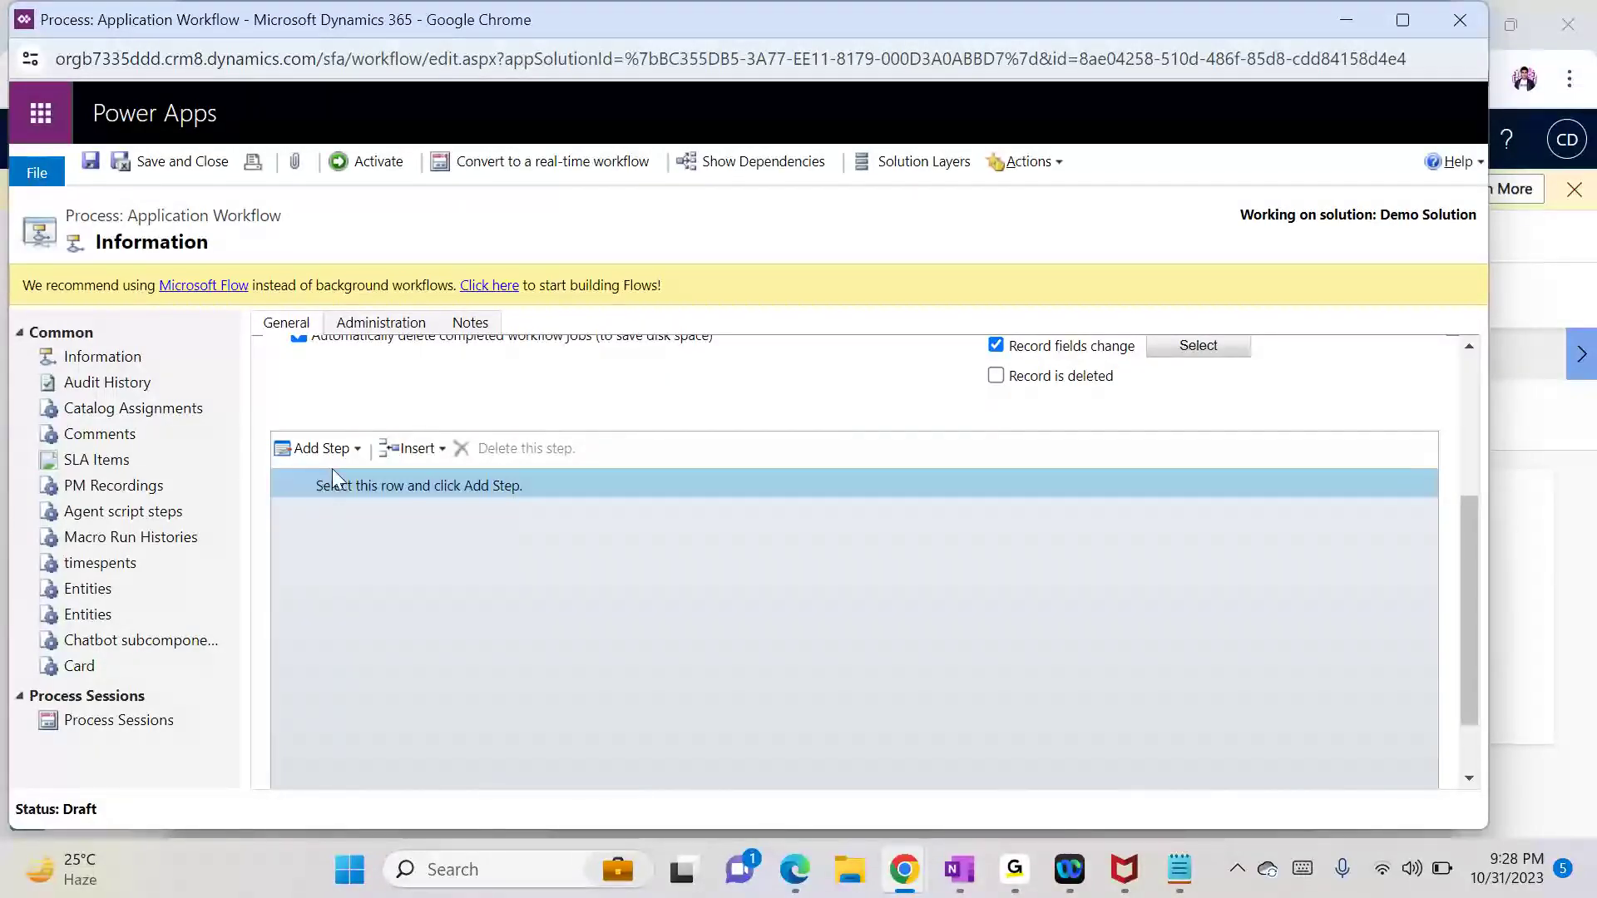
click(332, 453)
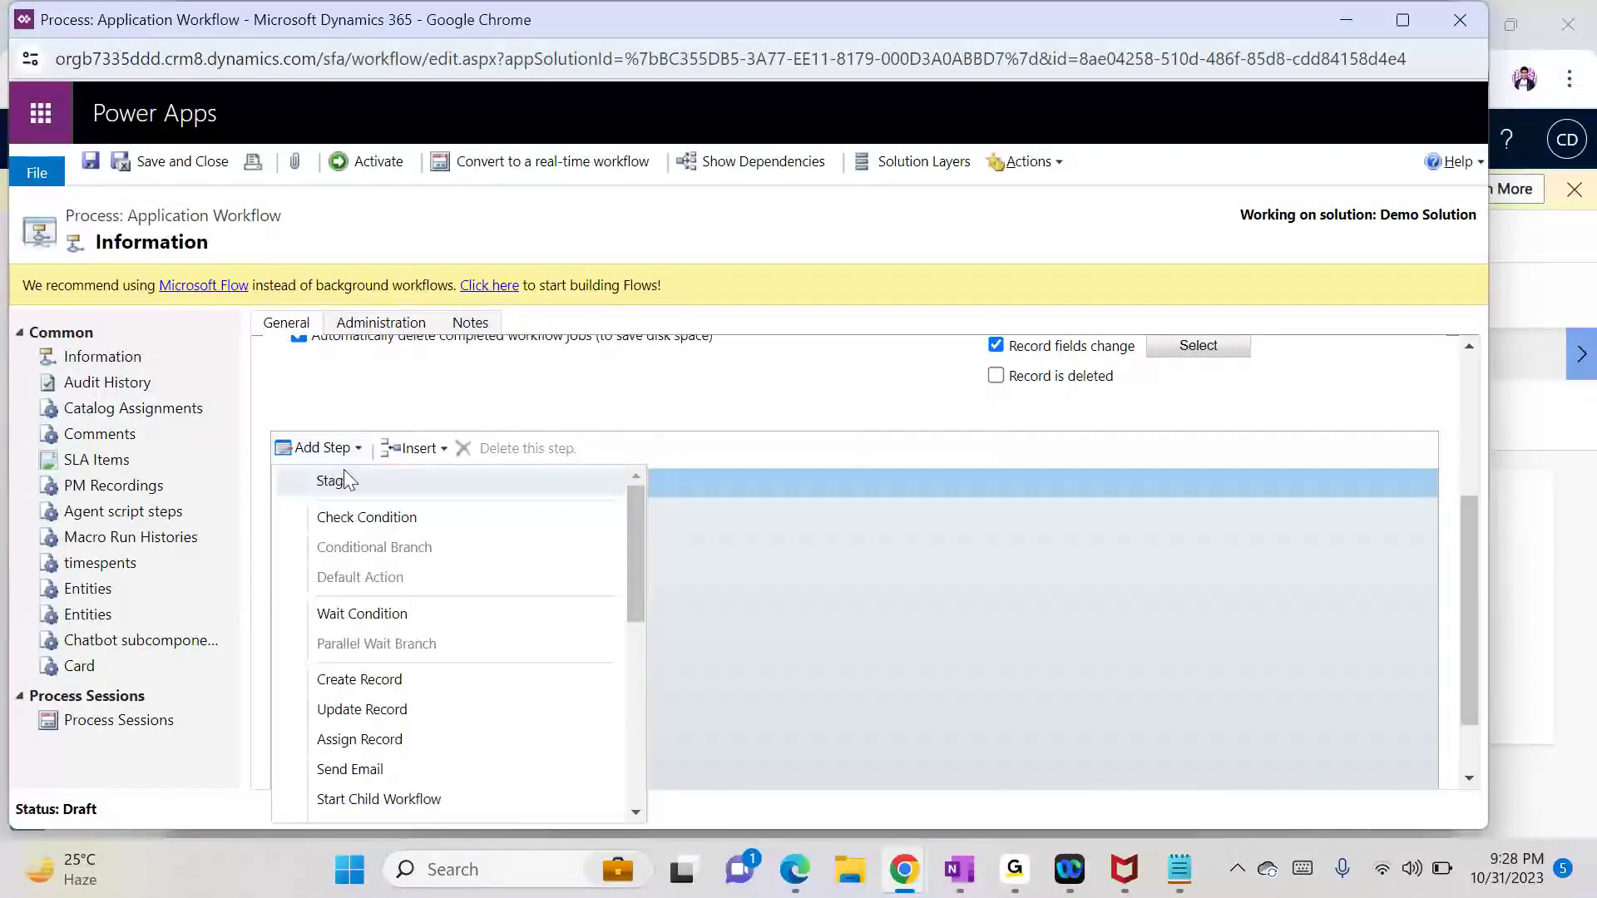
click(372, 521)
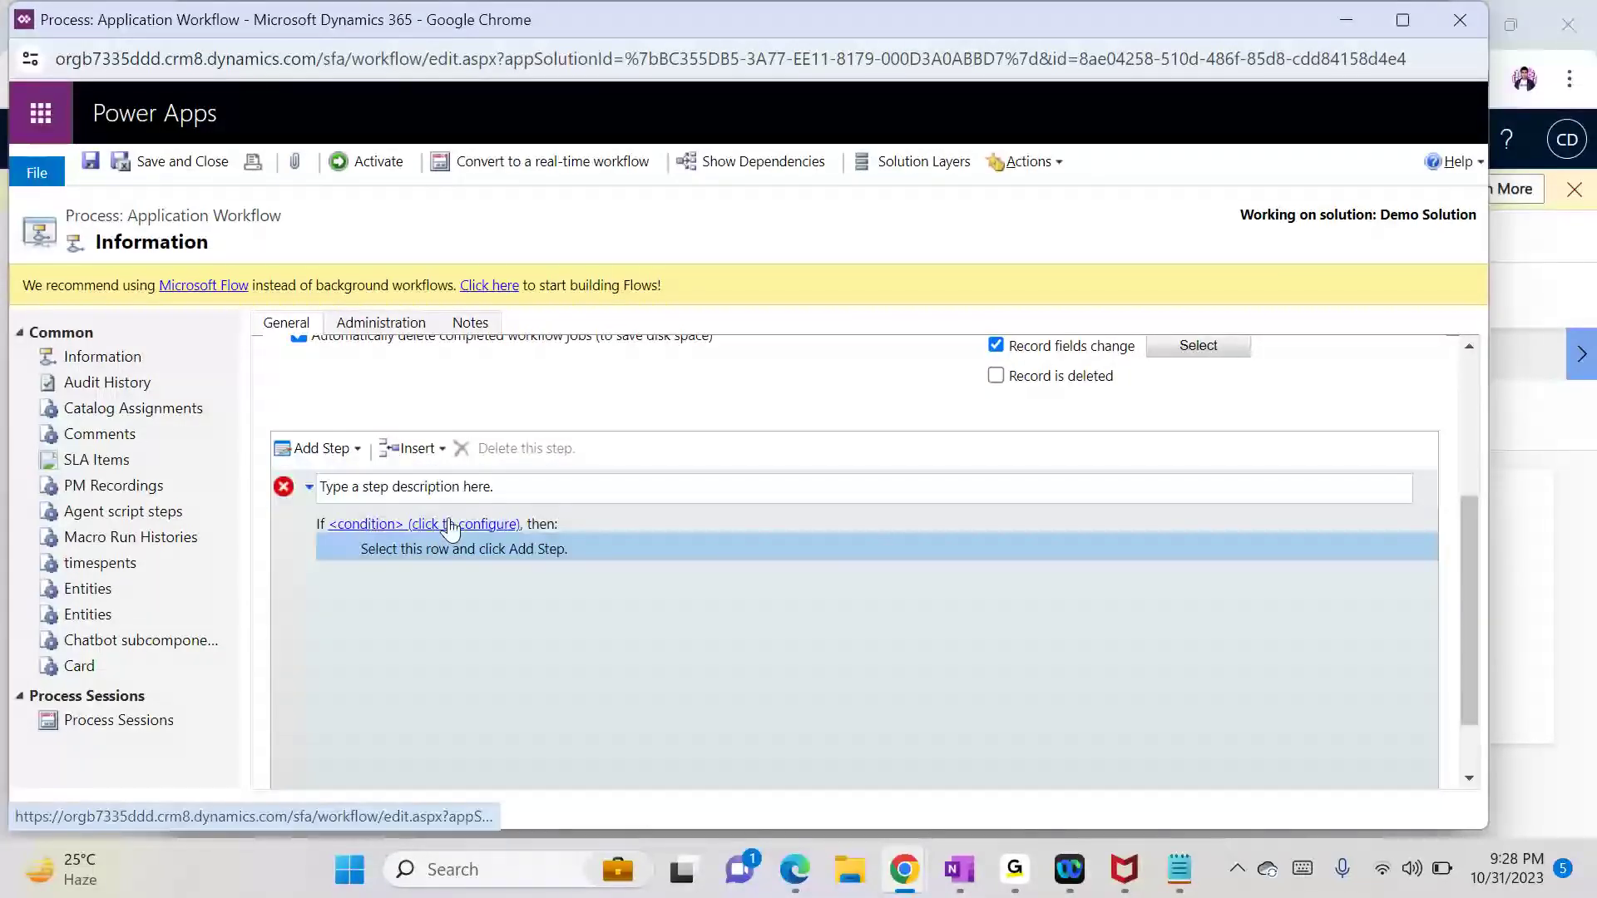
click(497, 485)
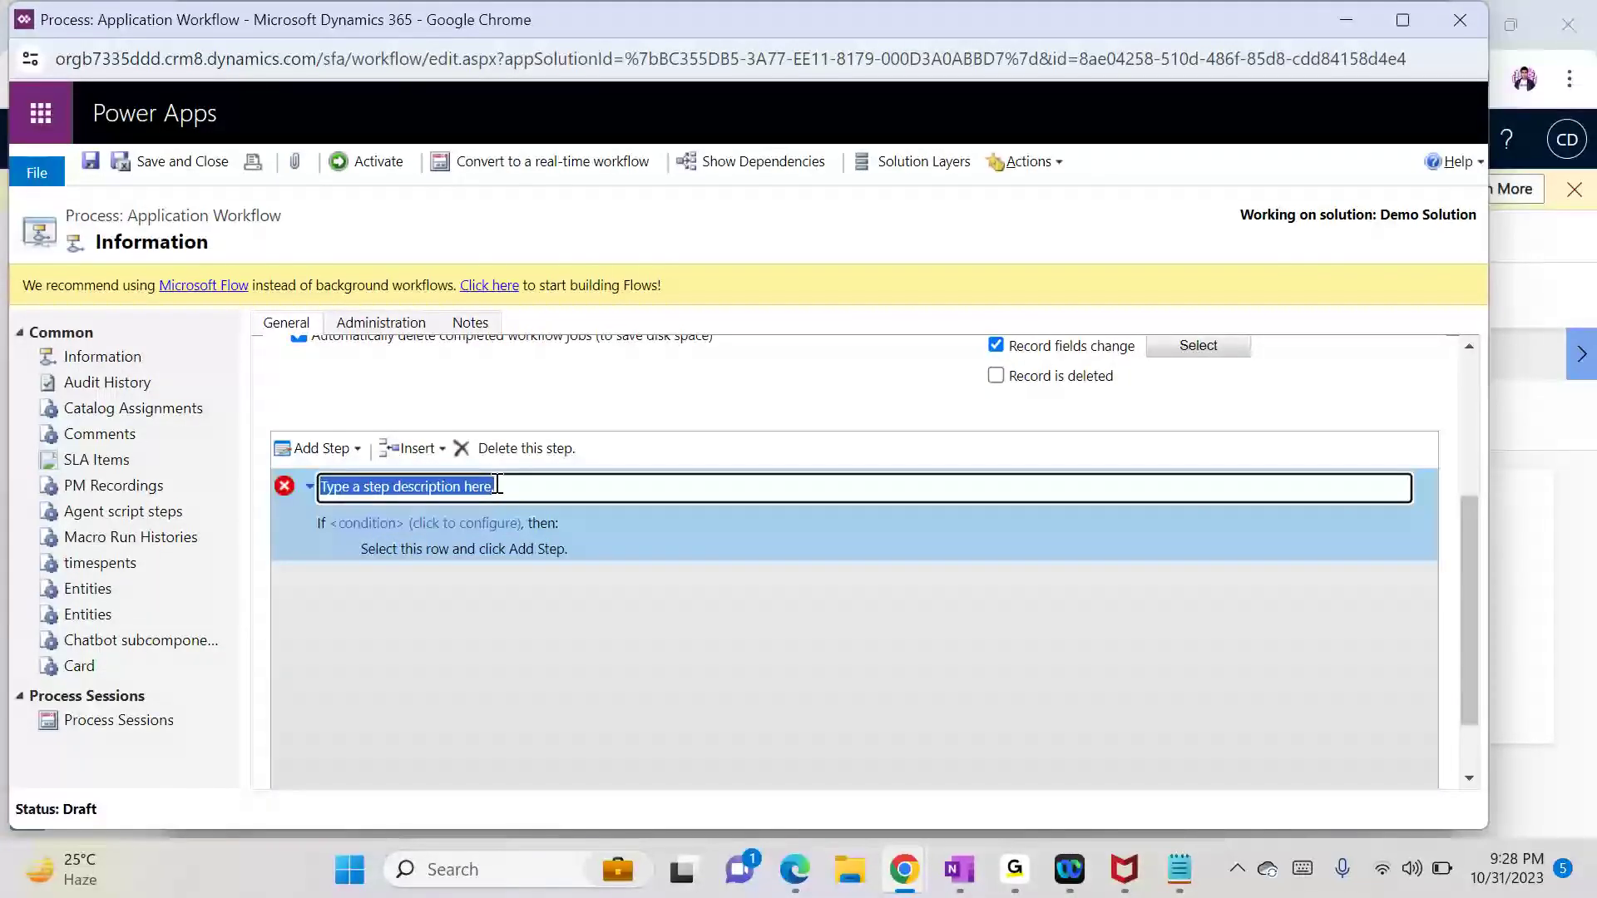
text(Check Loan ty)
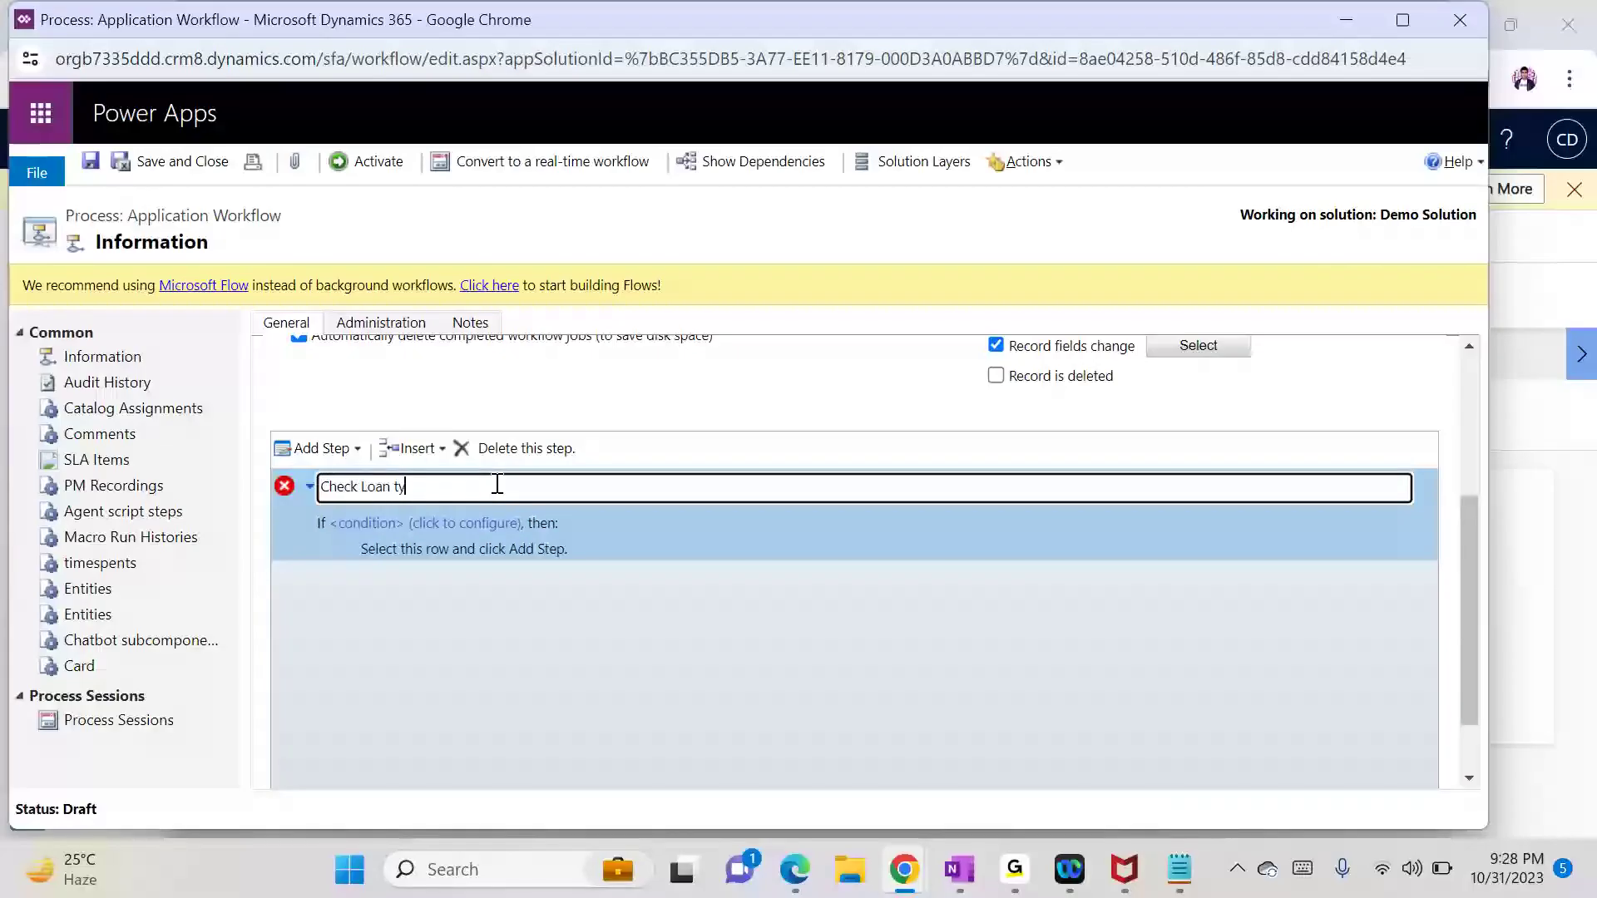
text(pe Home/Personal)
Step: Set the condition to Application Loan Type equals Home Loan or Personal Loan and save it
click(435, 524)
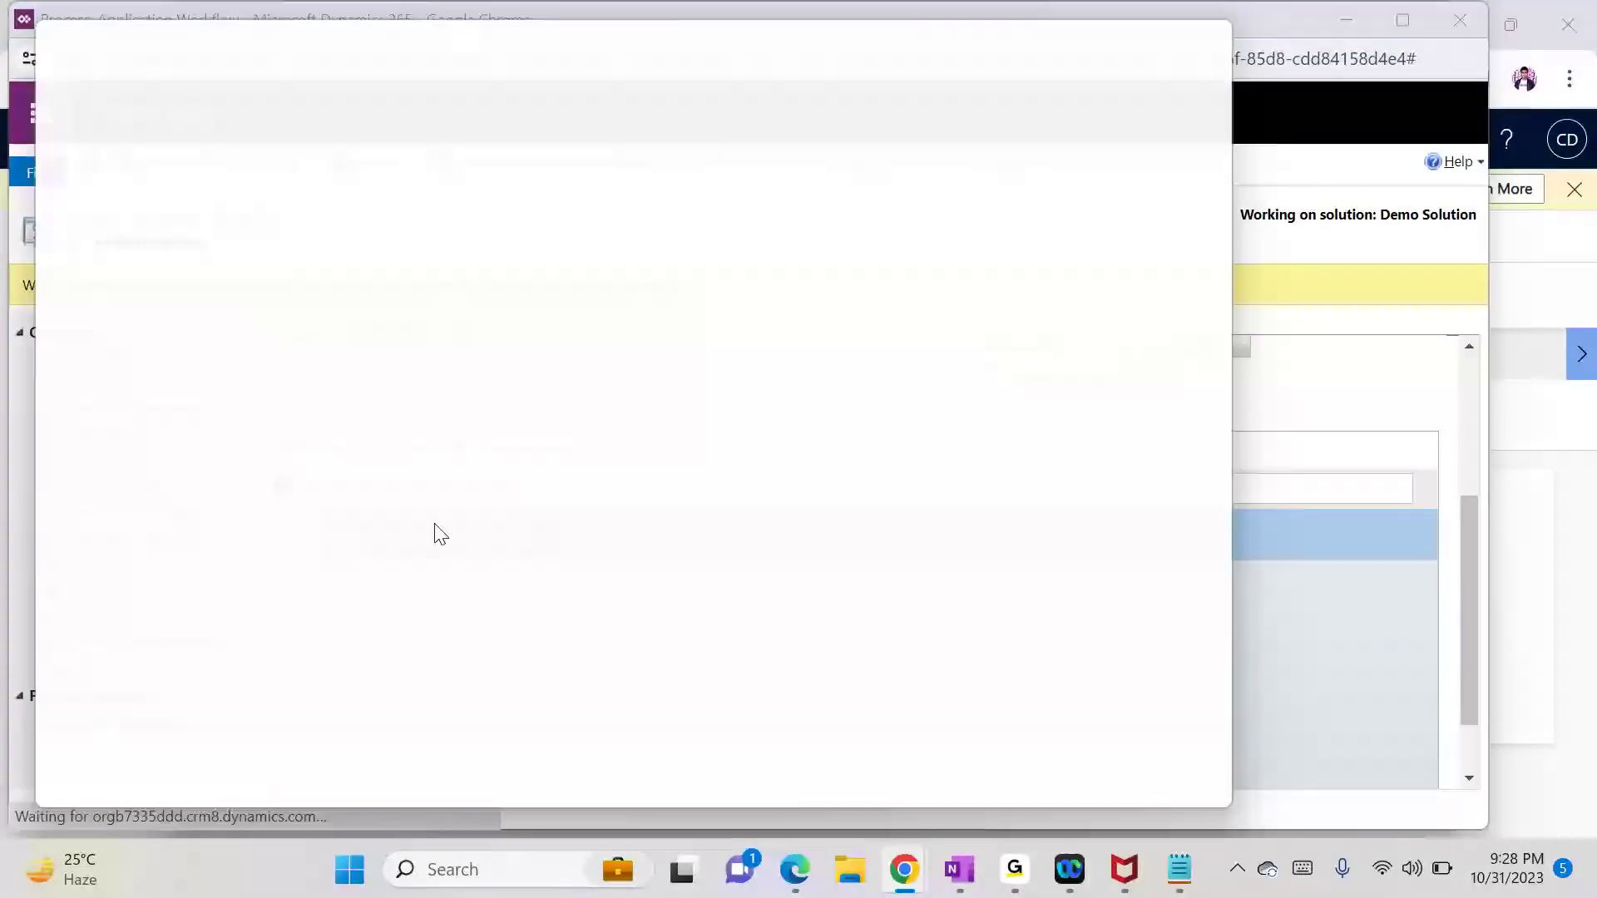
click(148, 213)
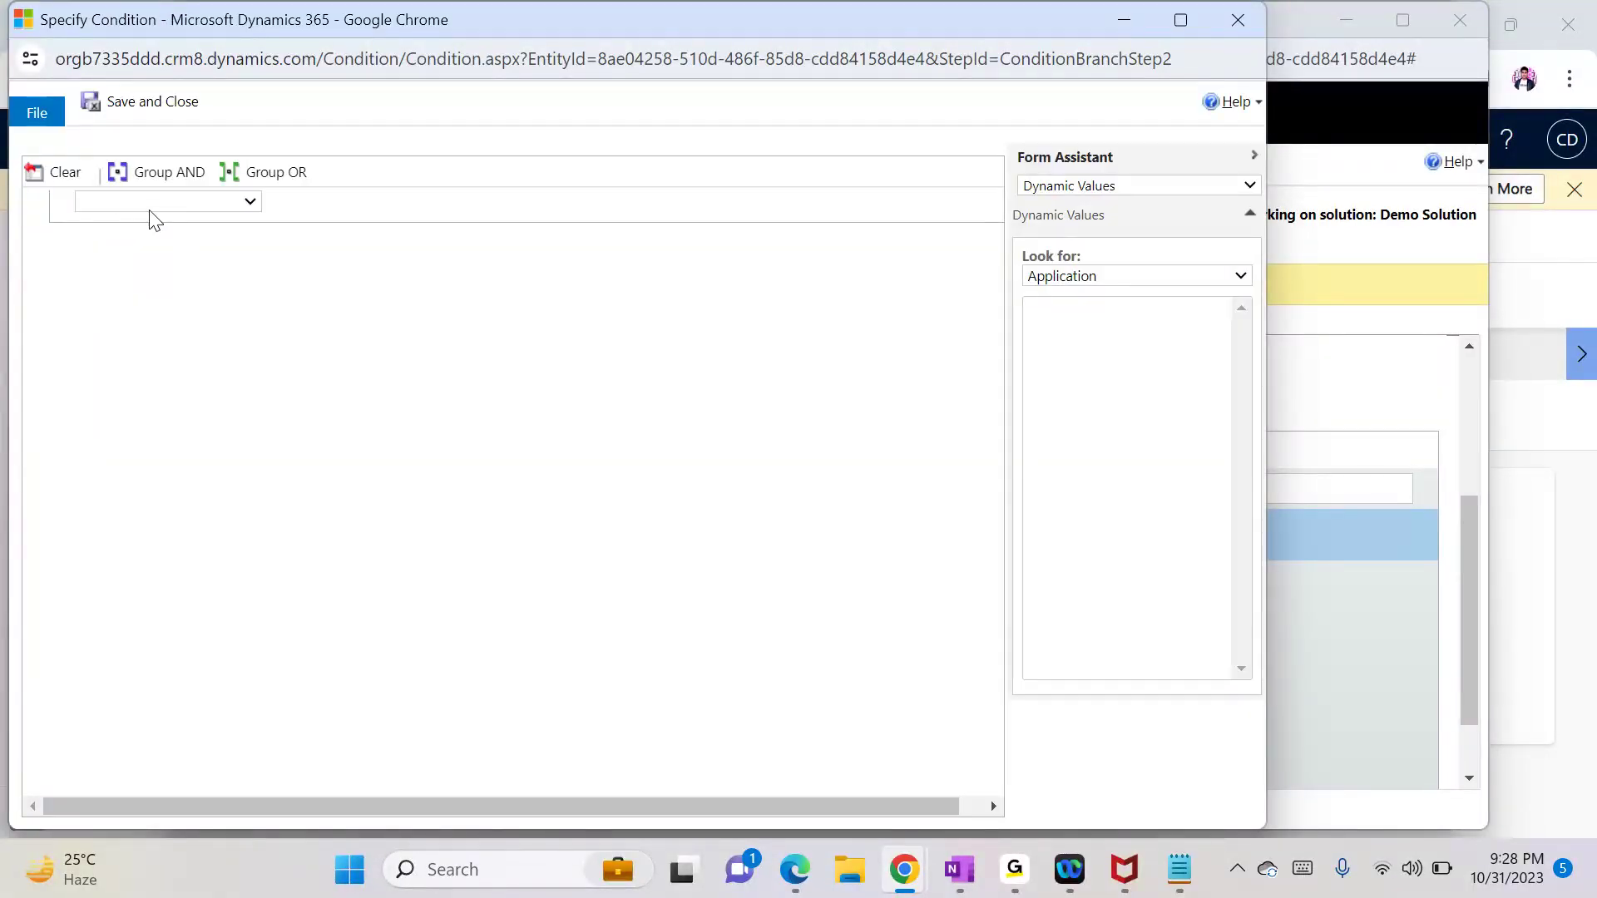
click(150, 241)
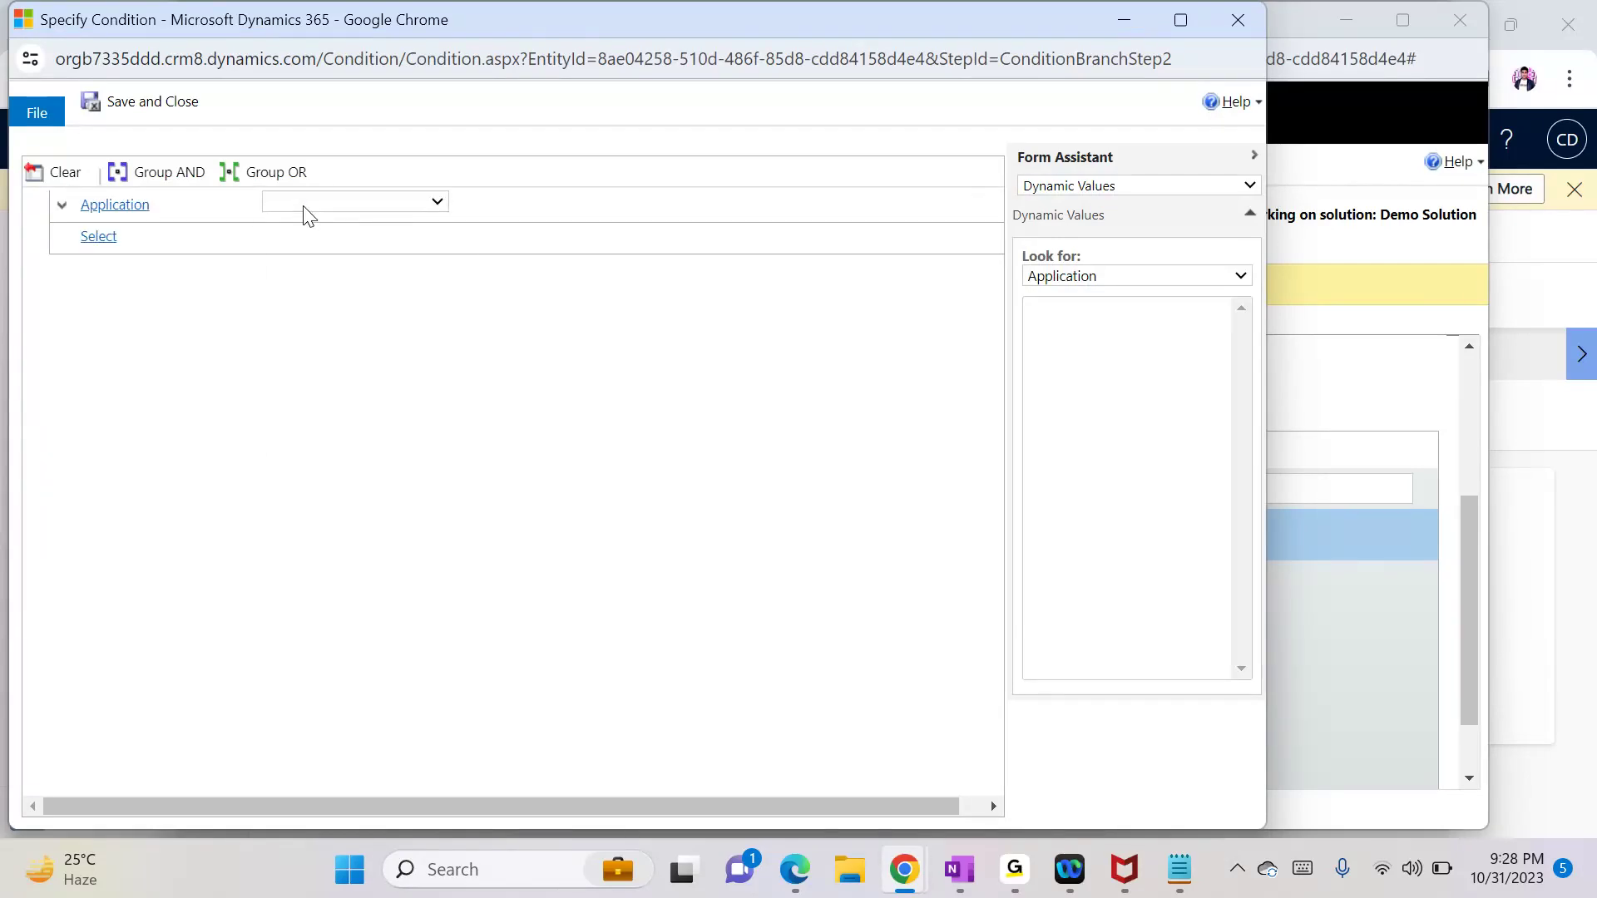
click(305, 208)
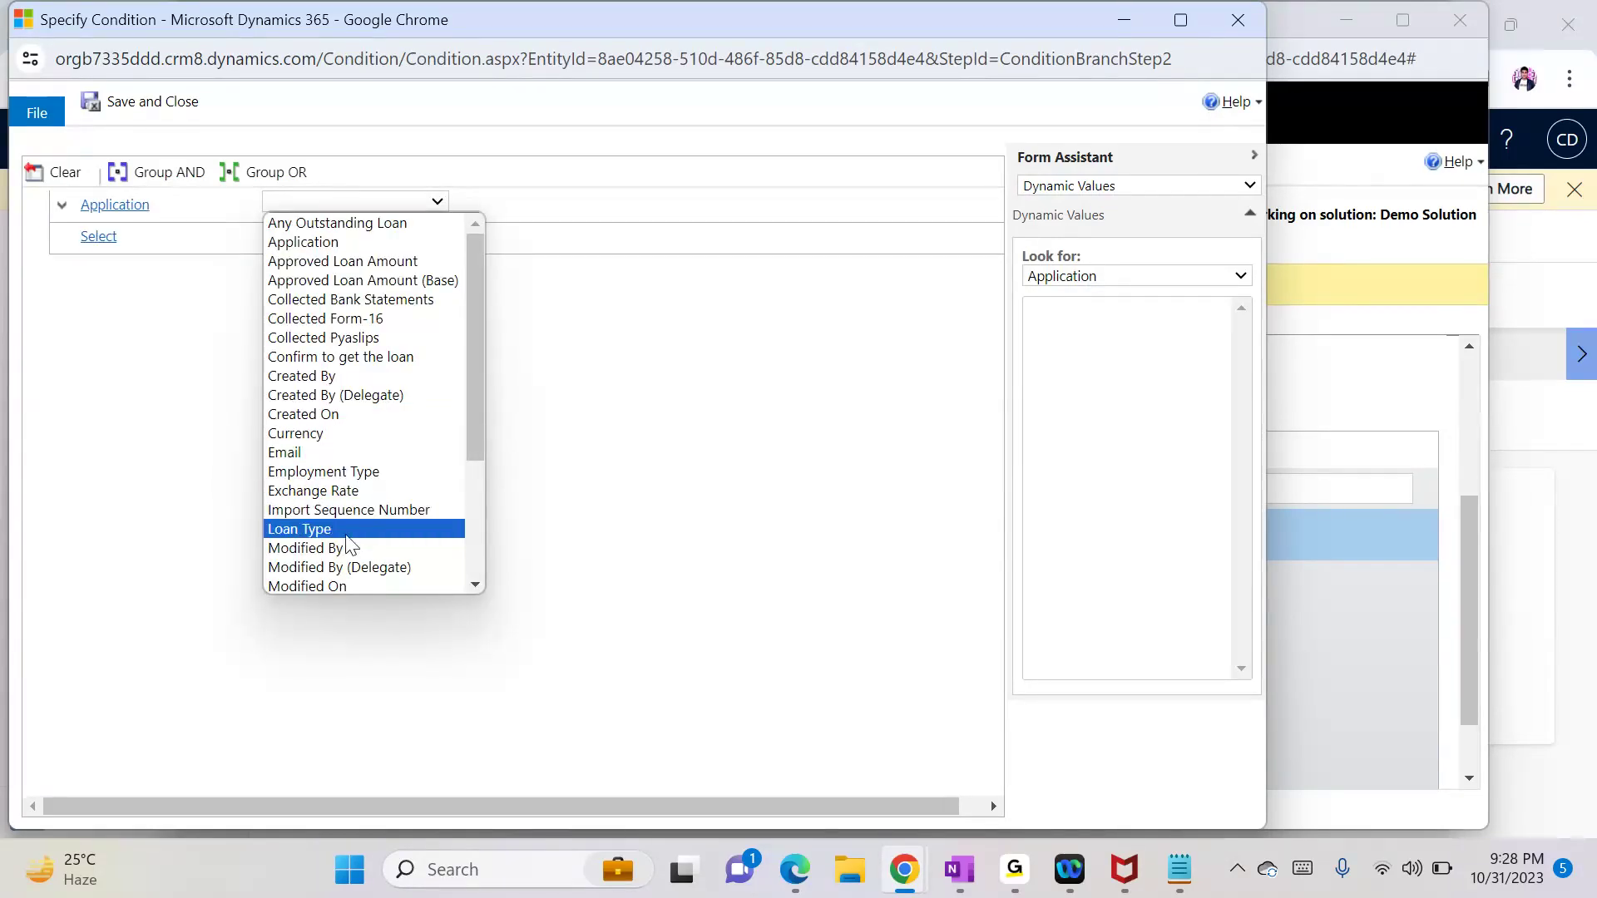
click(425, 529)
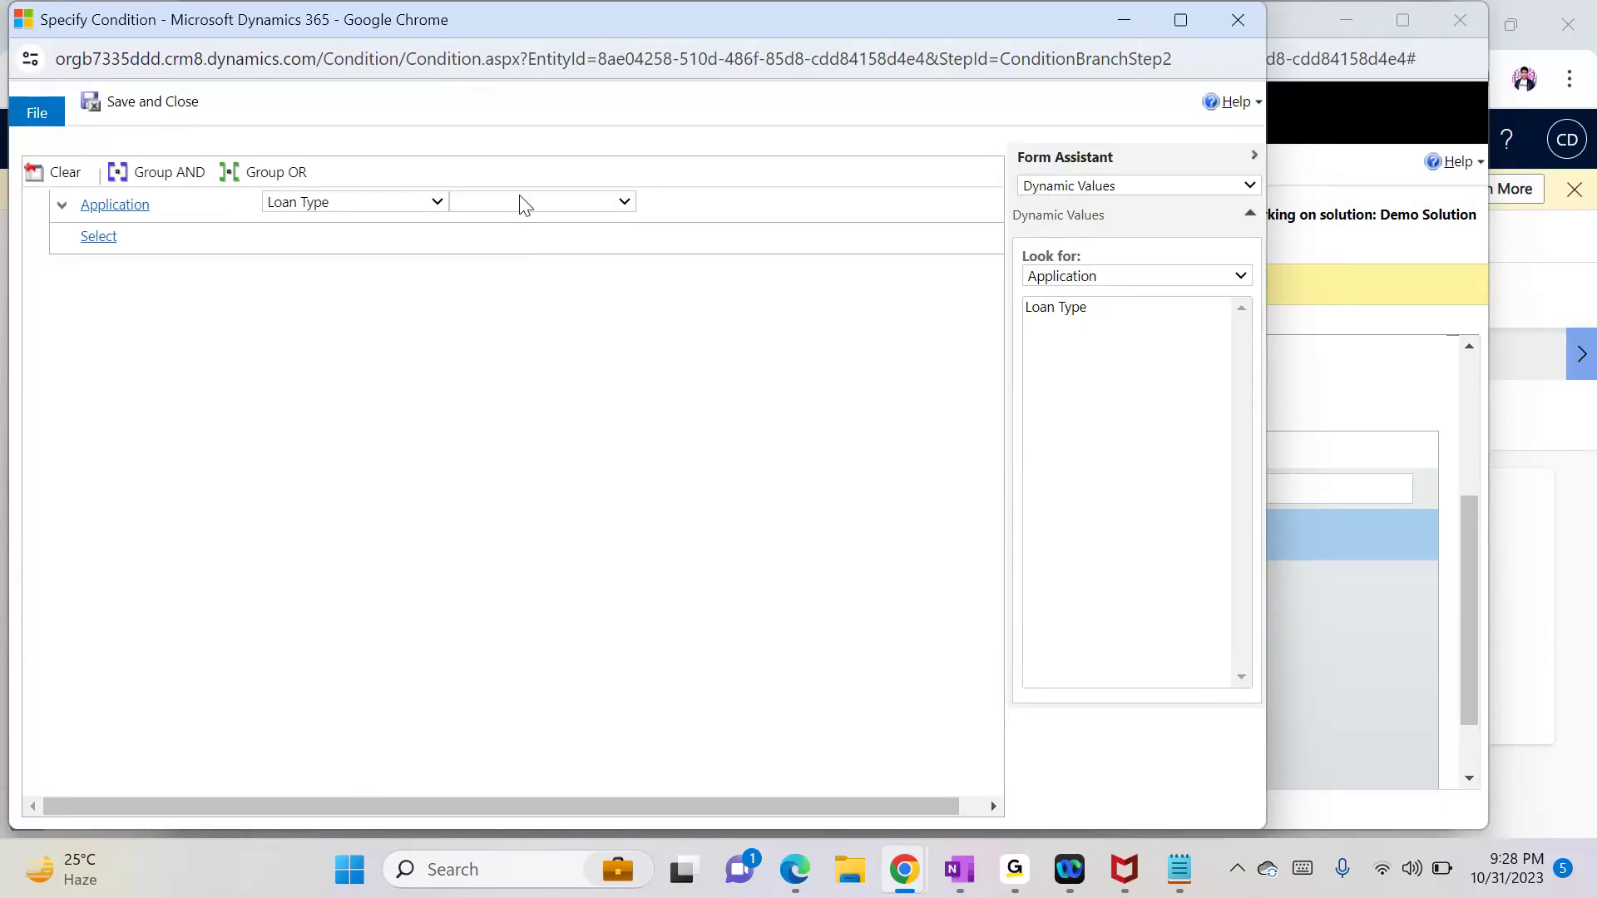
click(524, 205)
click(516, 219)
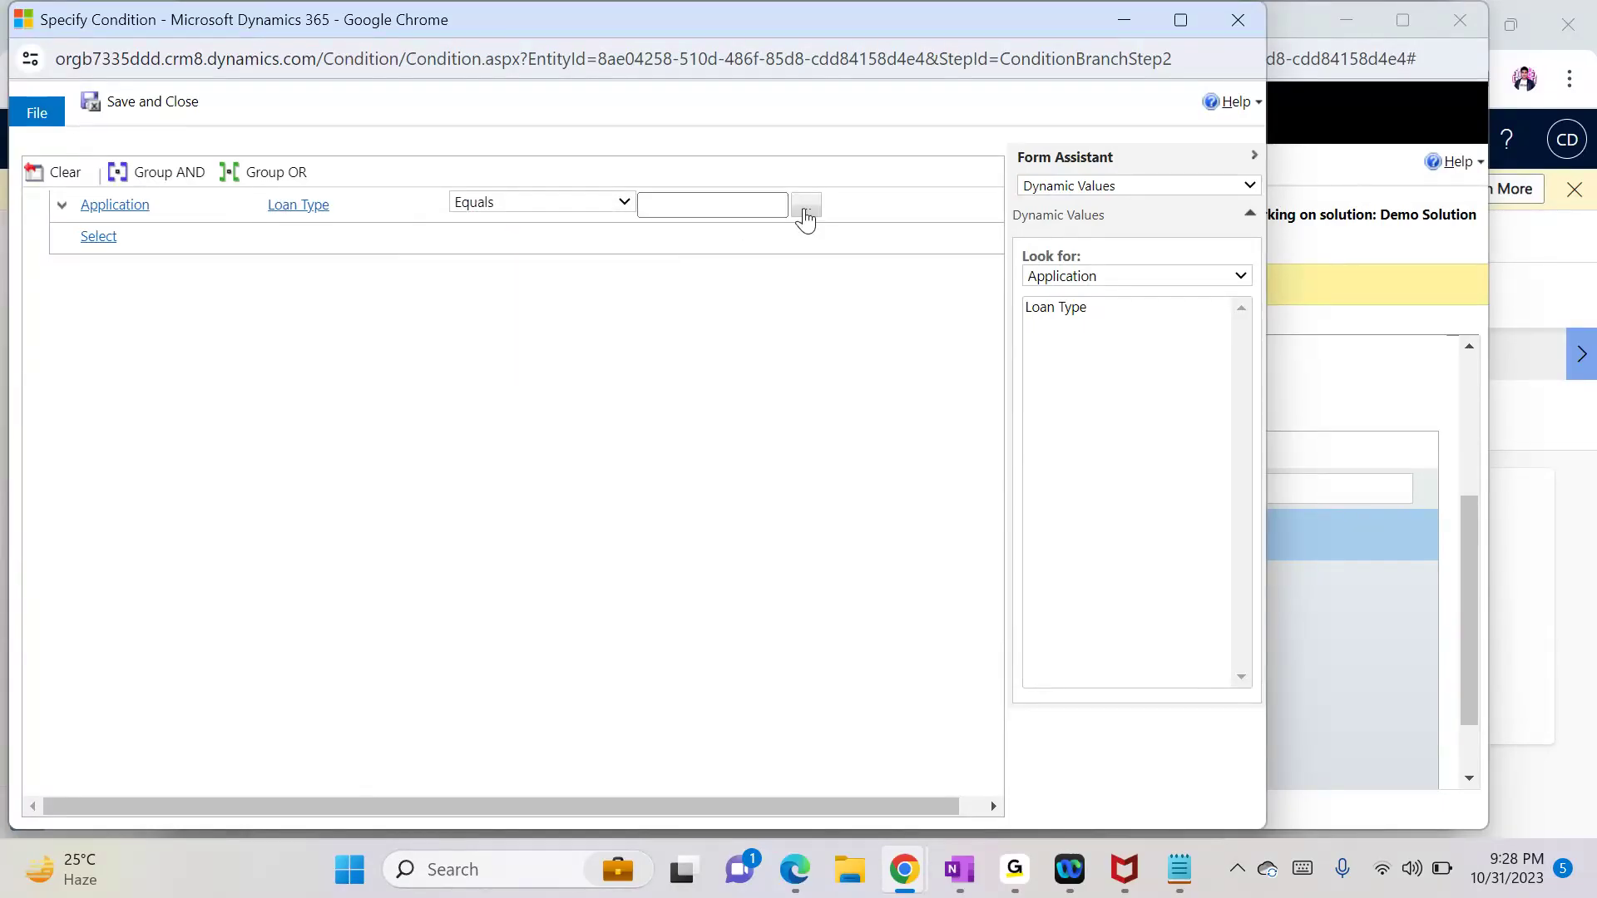
click(806, 208)
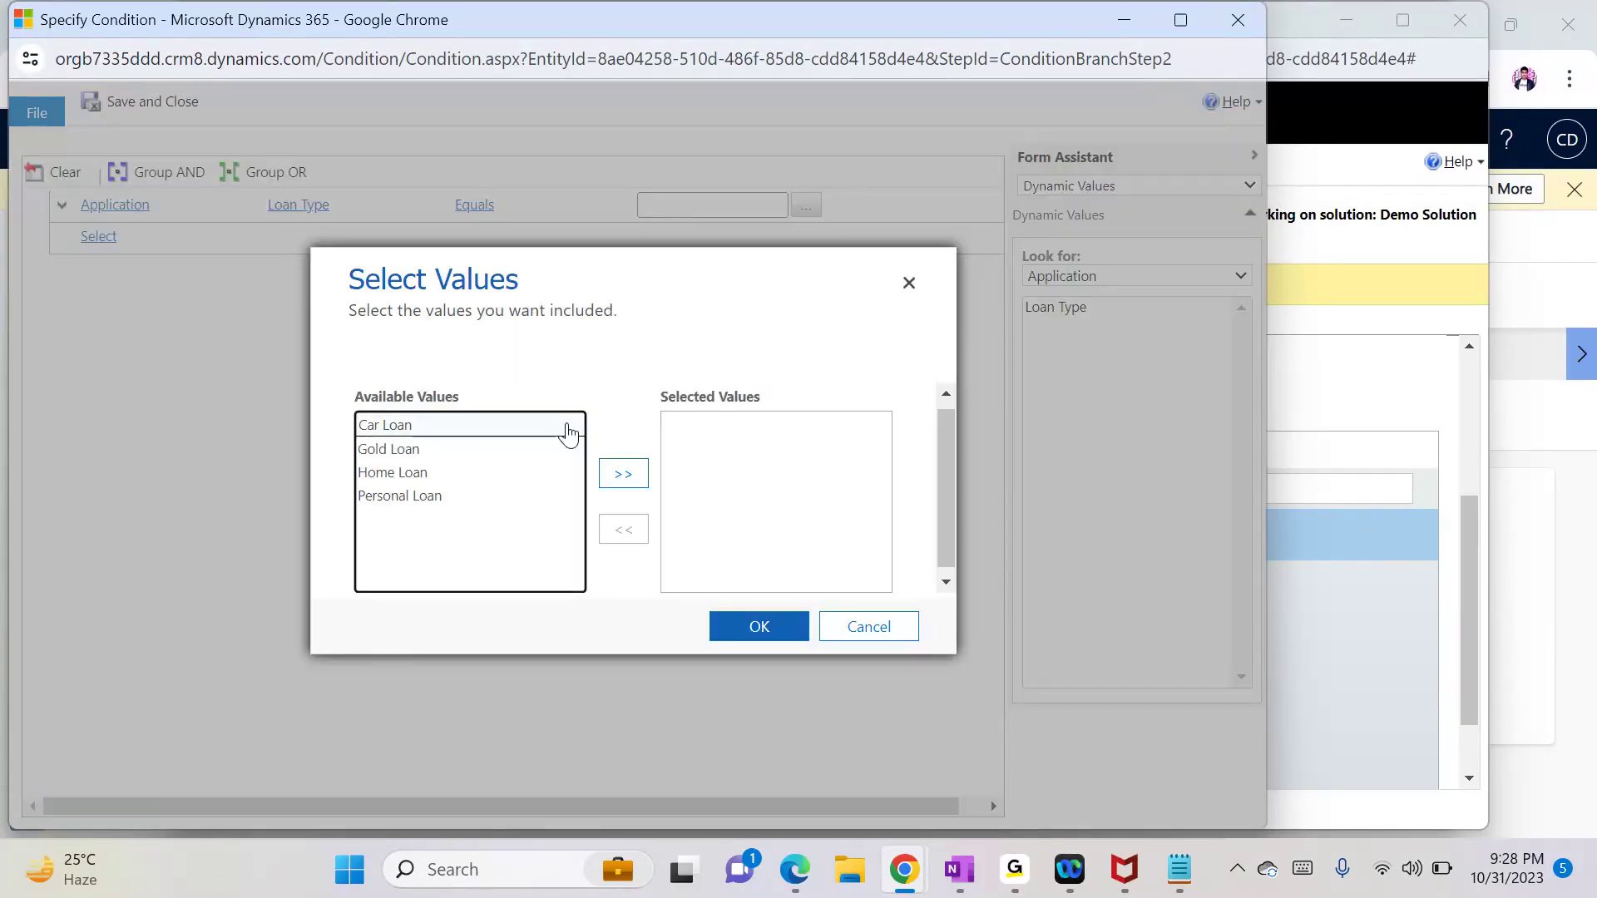
double_click(405, 473)
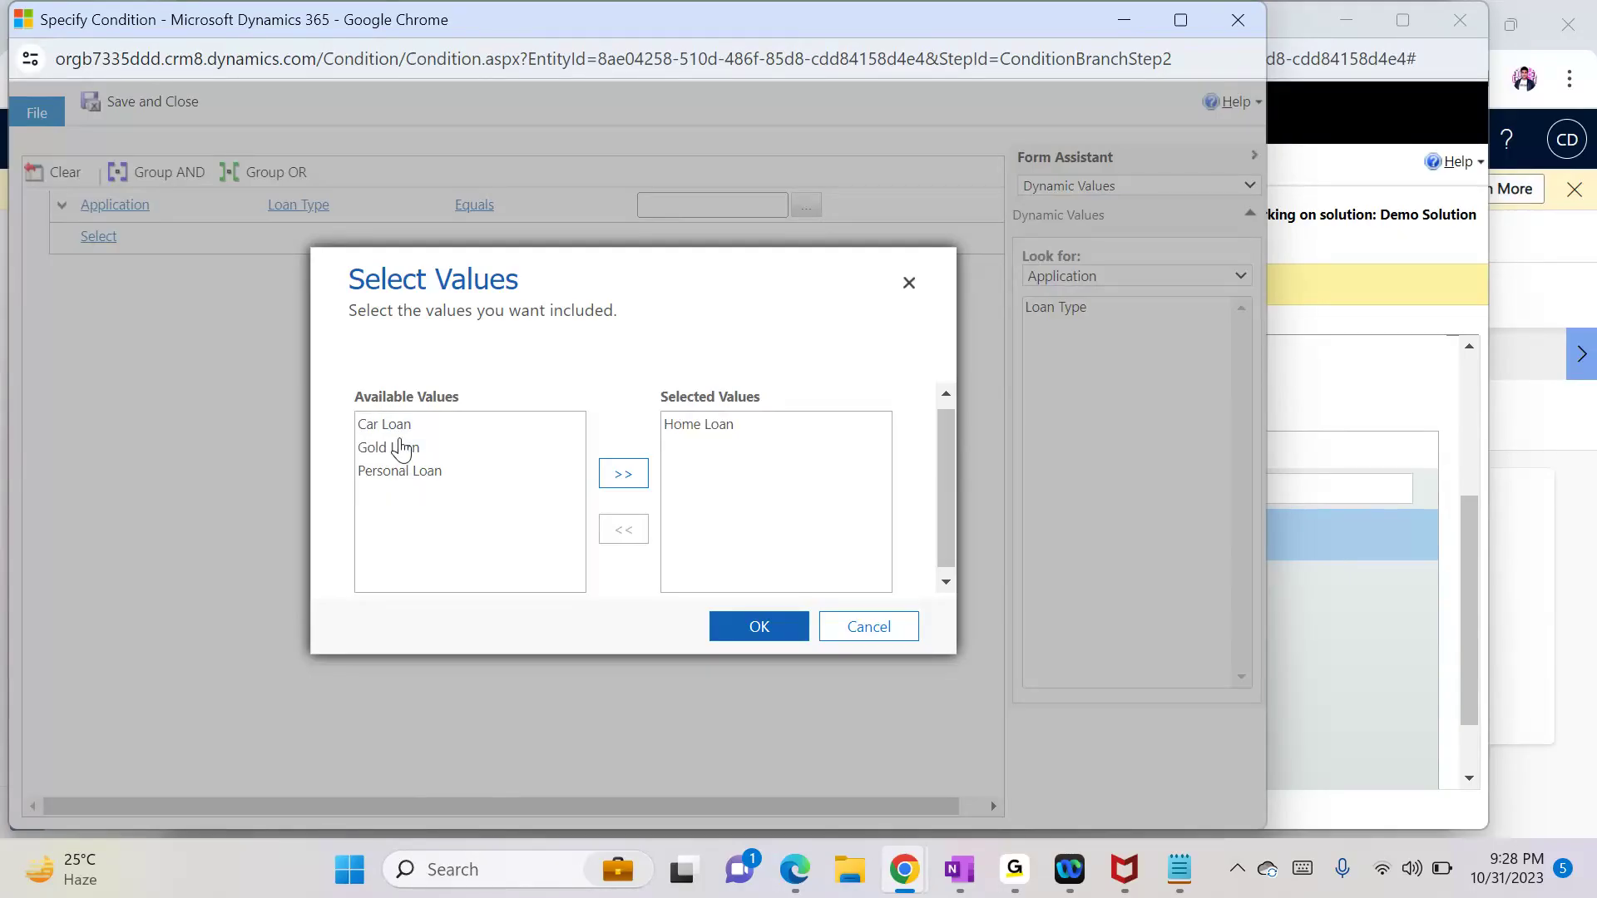
double_click(410, 470)
click(732, 628)
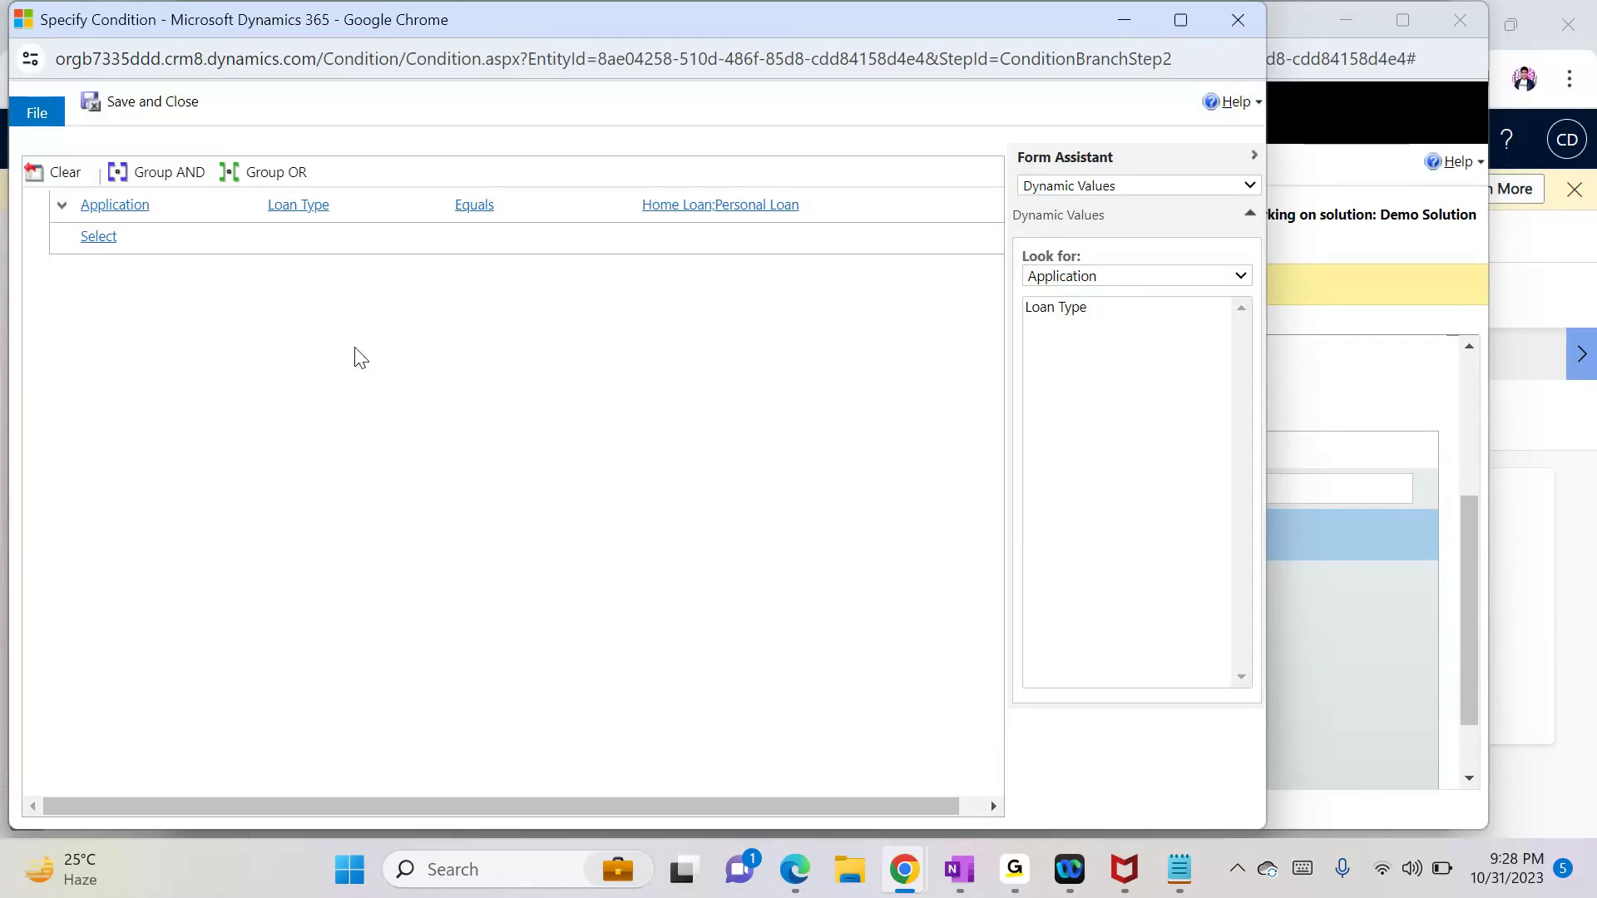
click(160, 104)
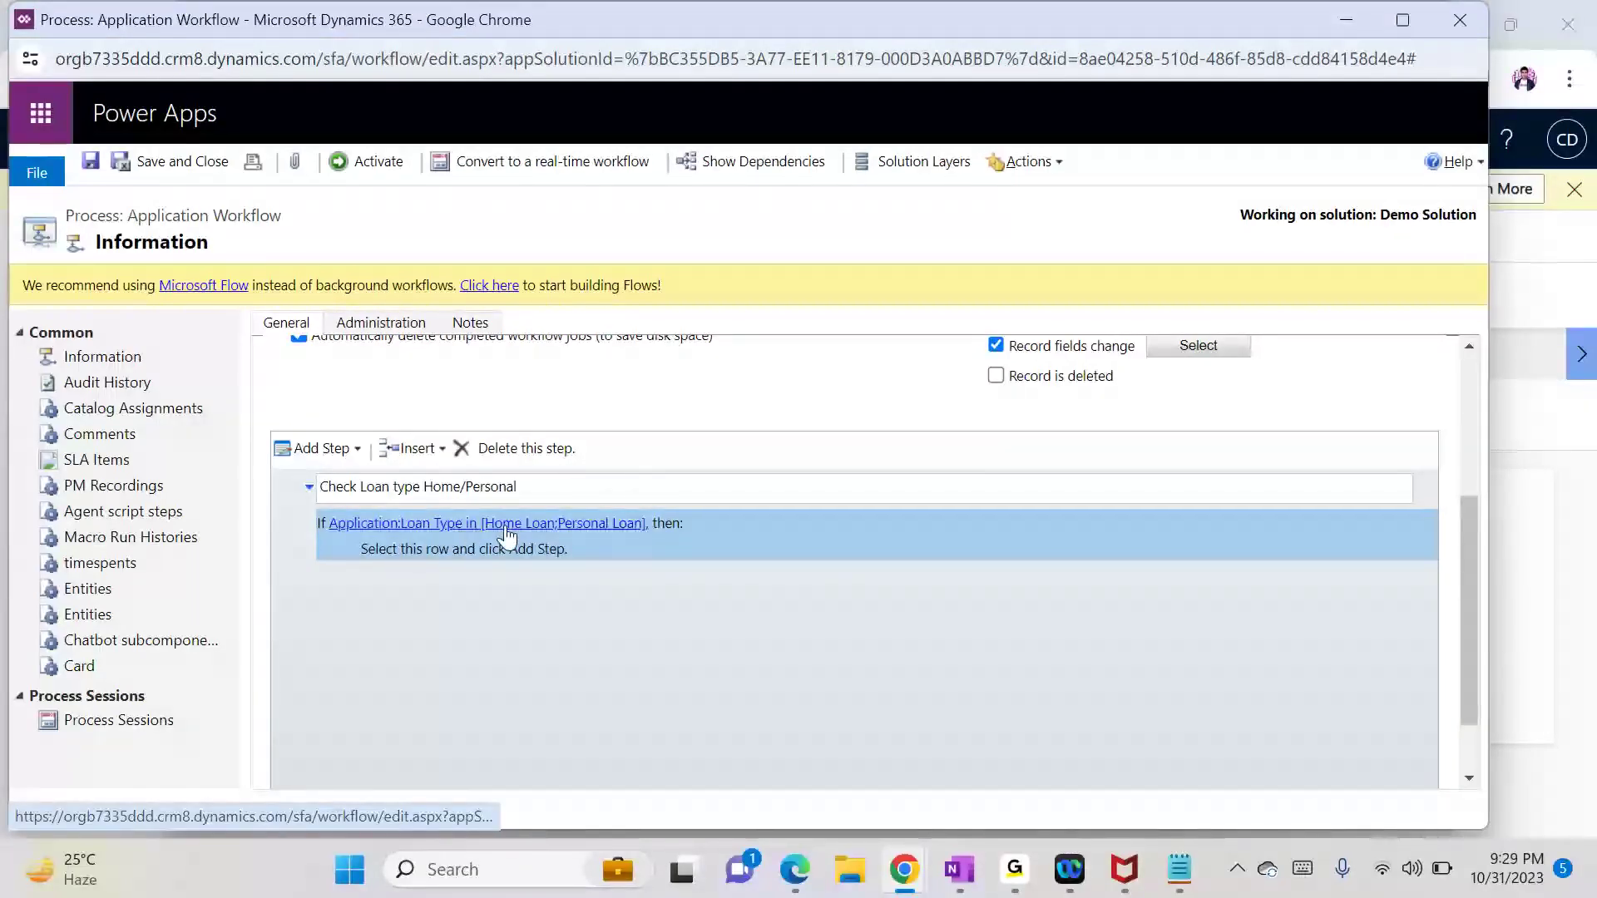
Step: Select the empty branch row and review the create-a-lead action in the Notepad notes
click(562, 547)
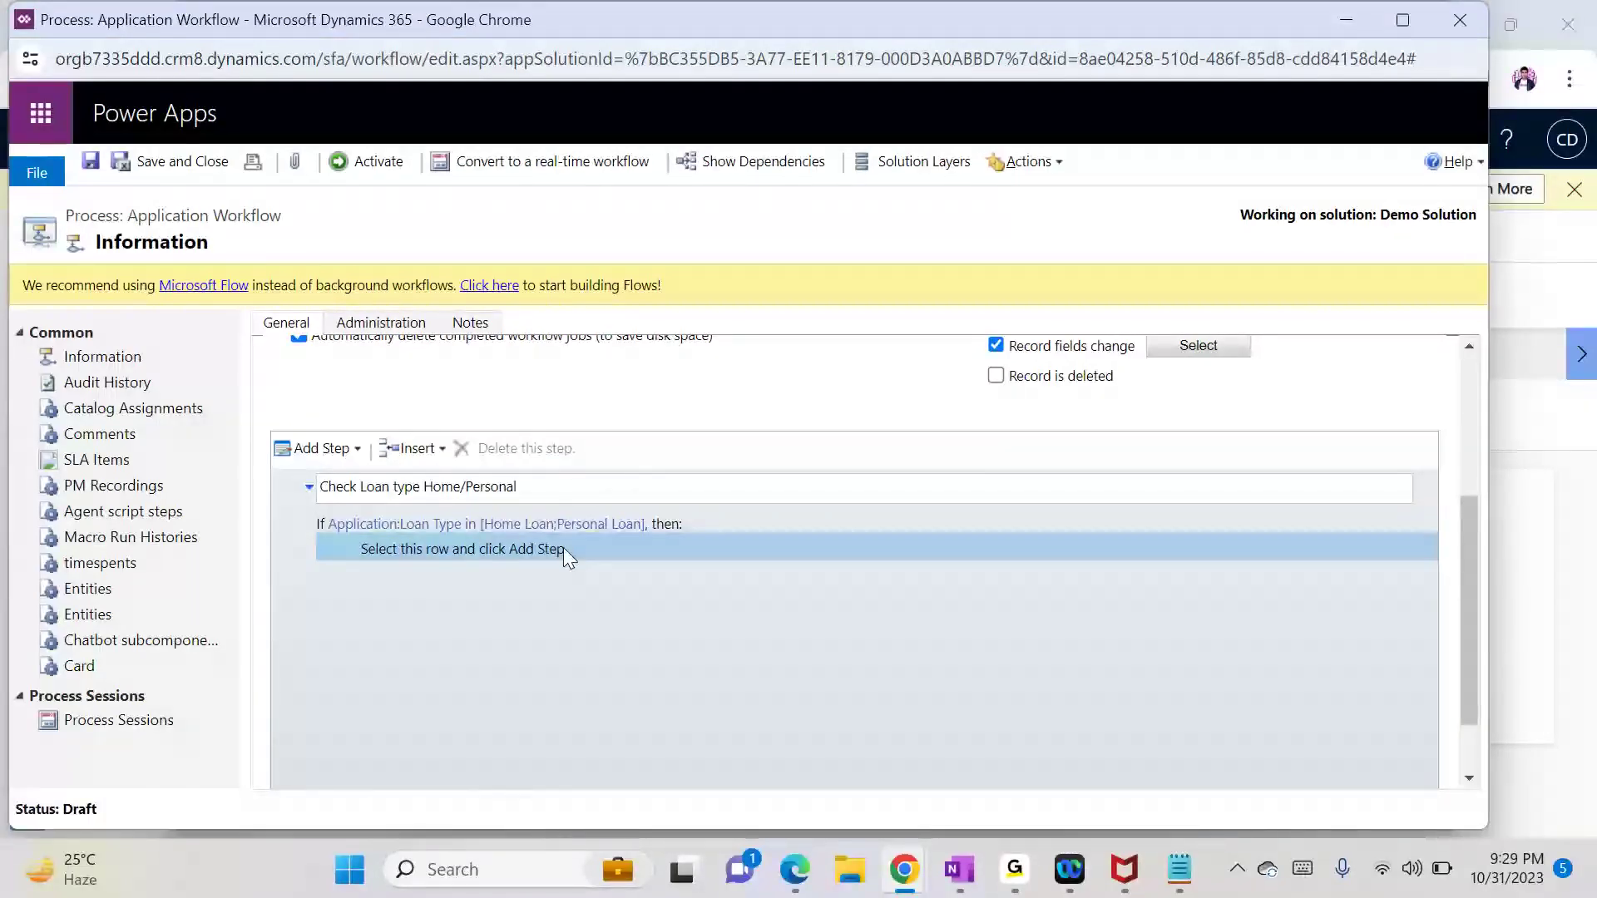
click(1183, 875)
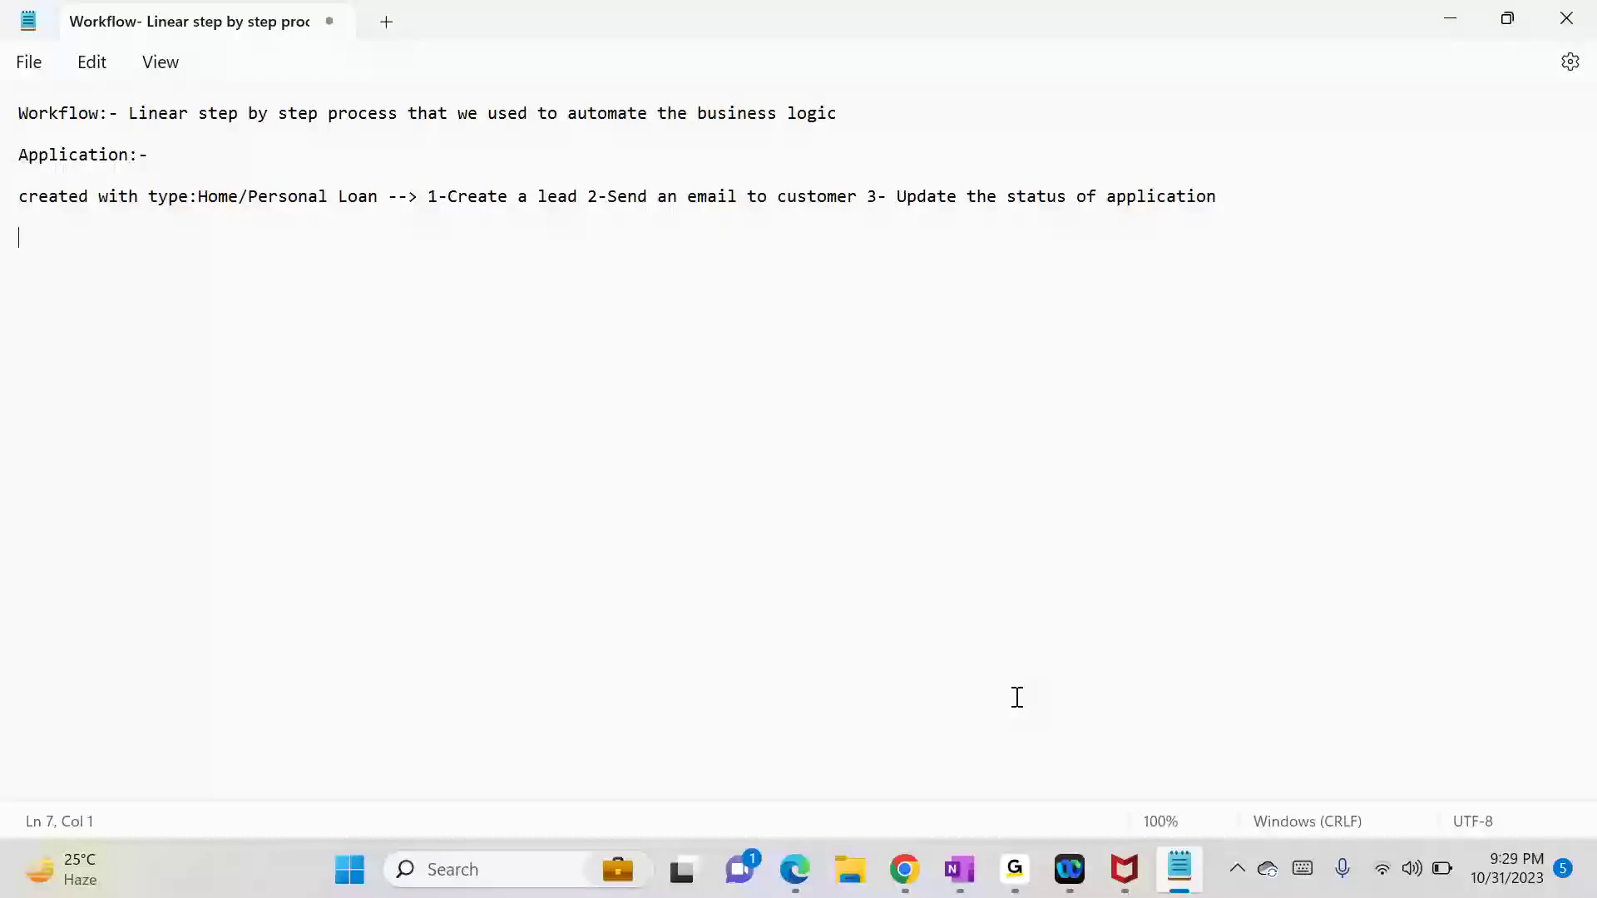
click(452, 197)
drag(451, 197, 569, 202)
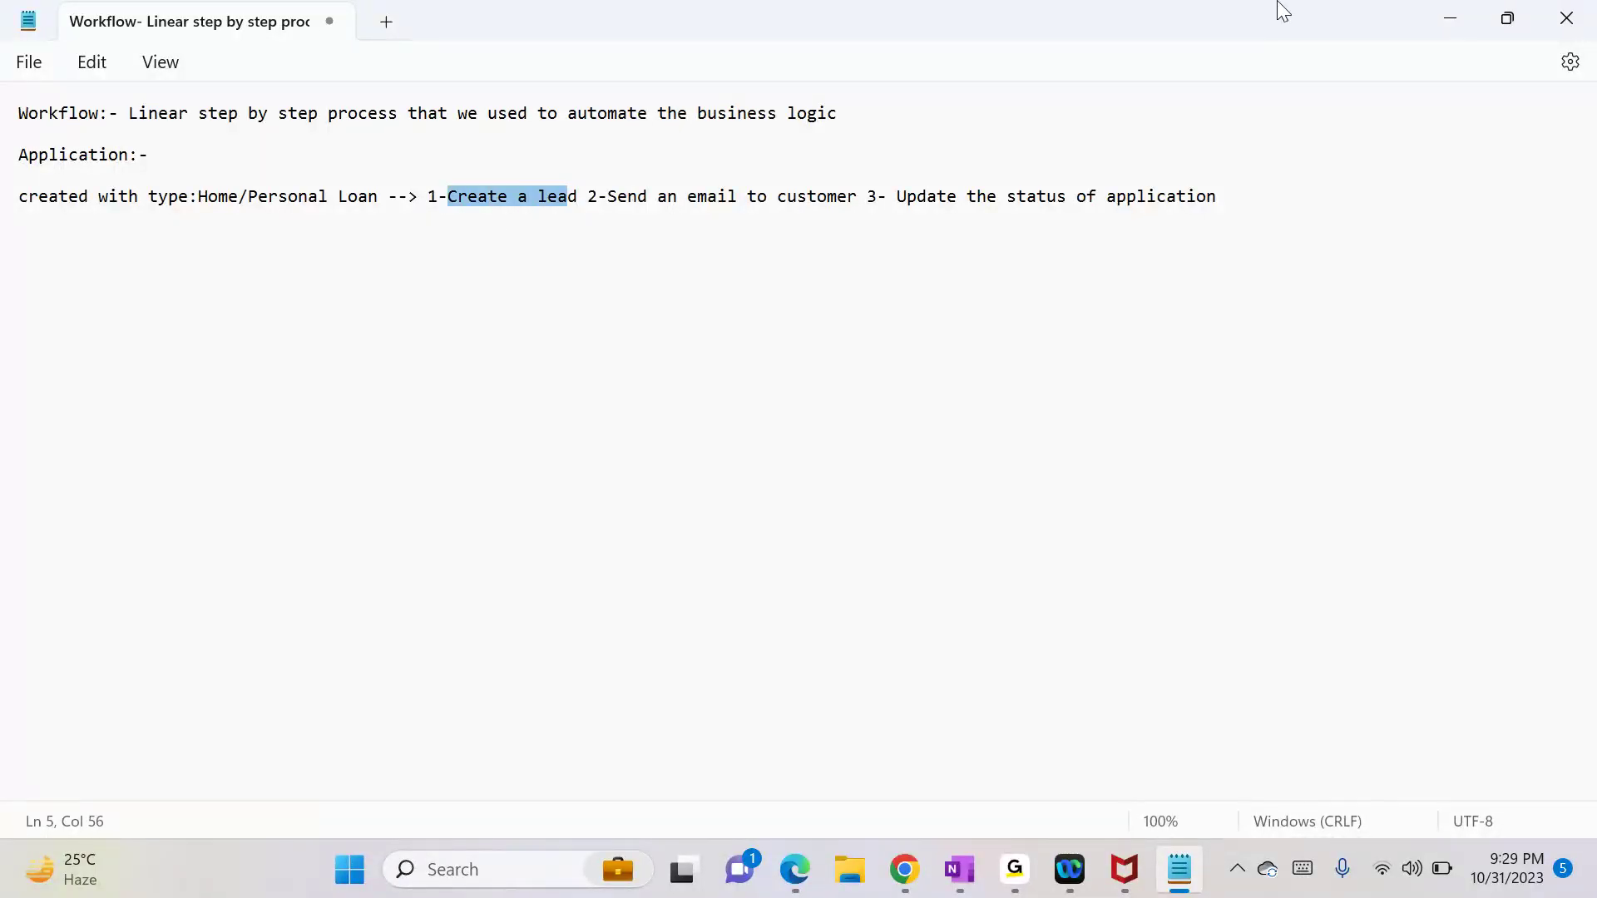
click(1453, 14)
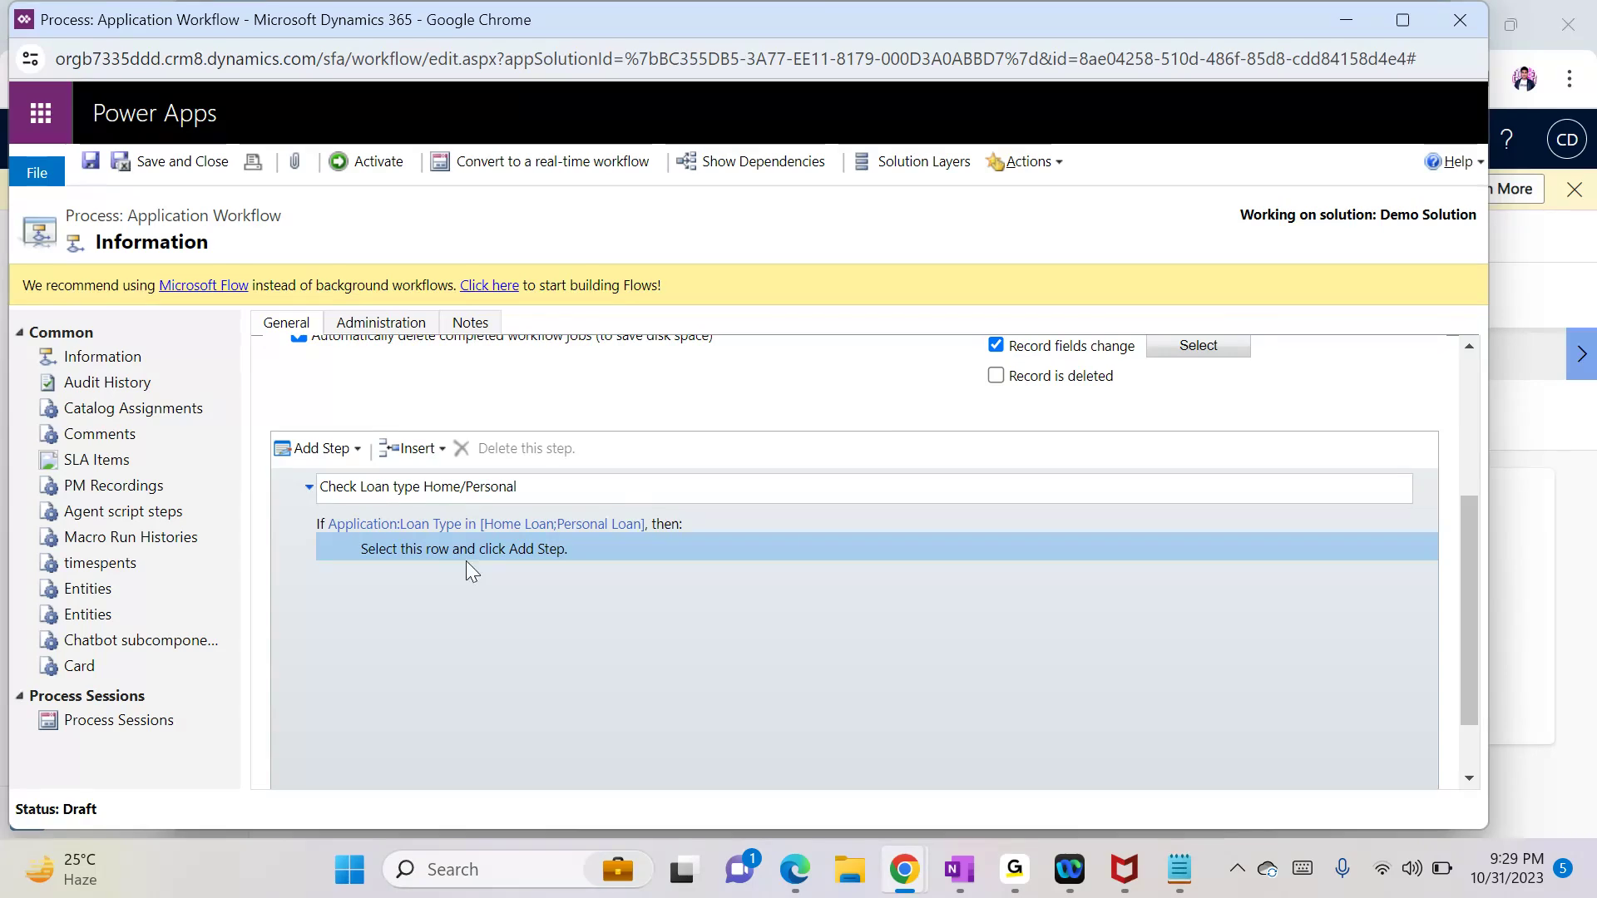
Step: Add a 'Create a Lead' step creating a Lead record and bring up its properties
click(323, 450)
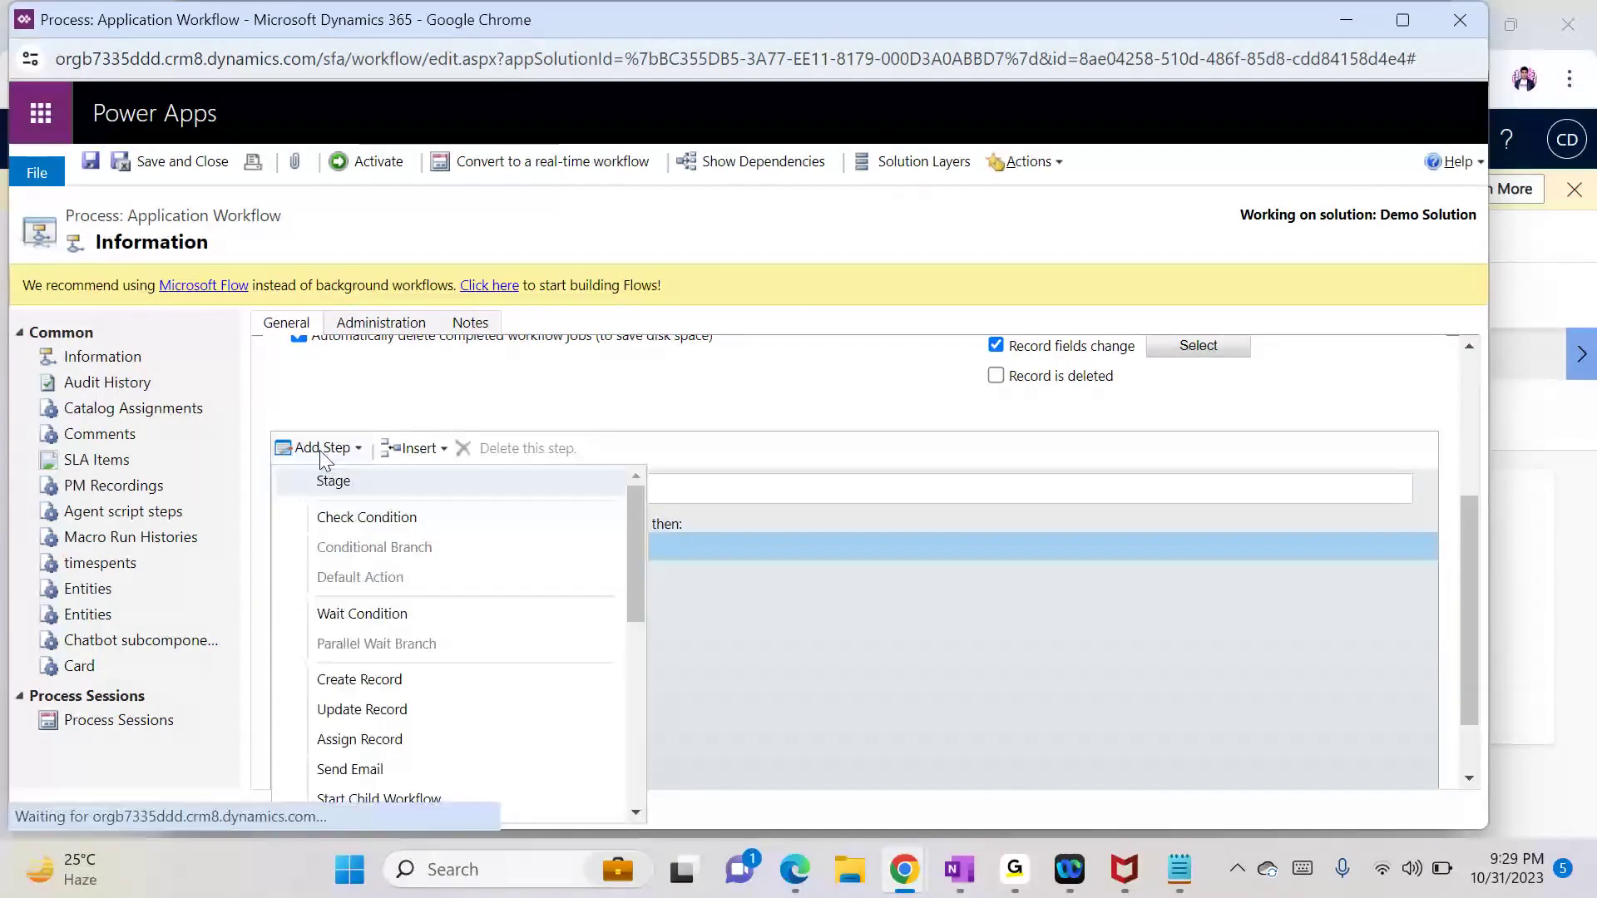
click(384, 690)
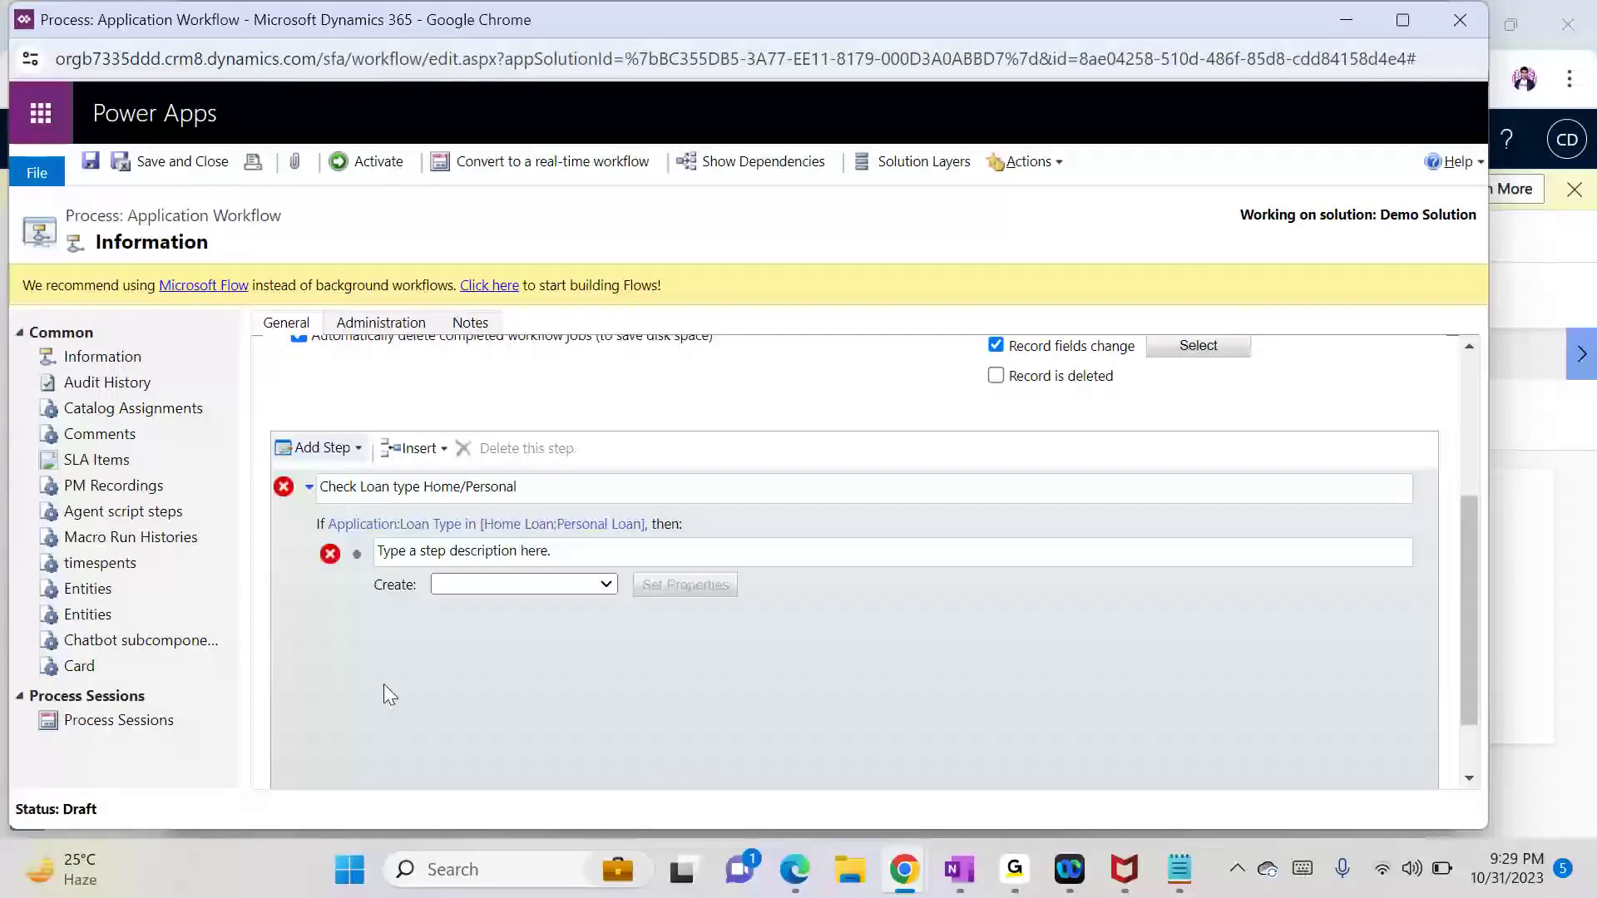
click(552, 551)
text(Create a Lead)
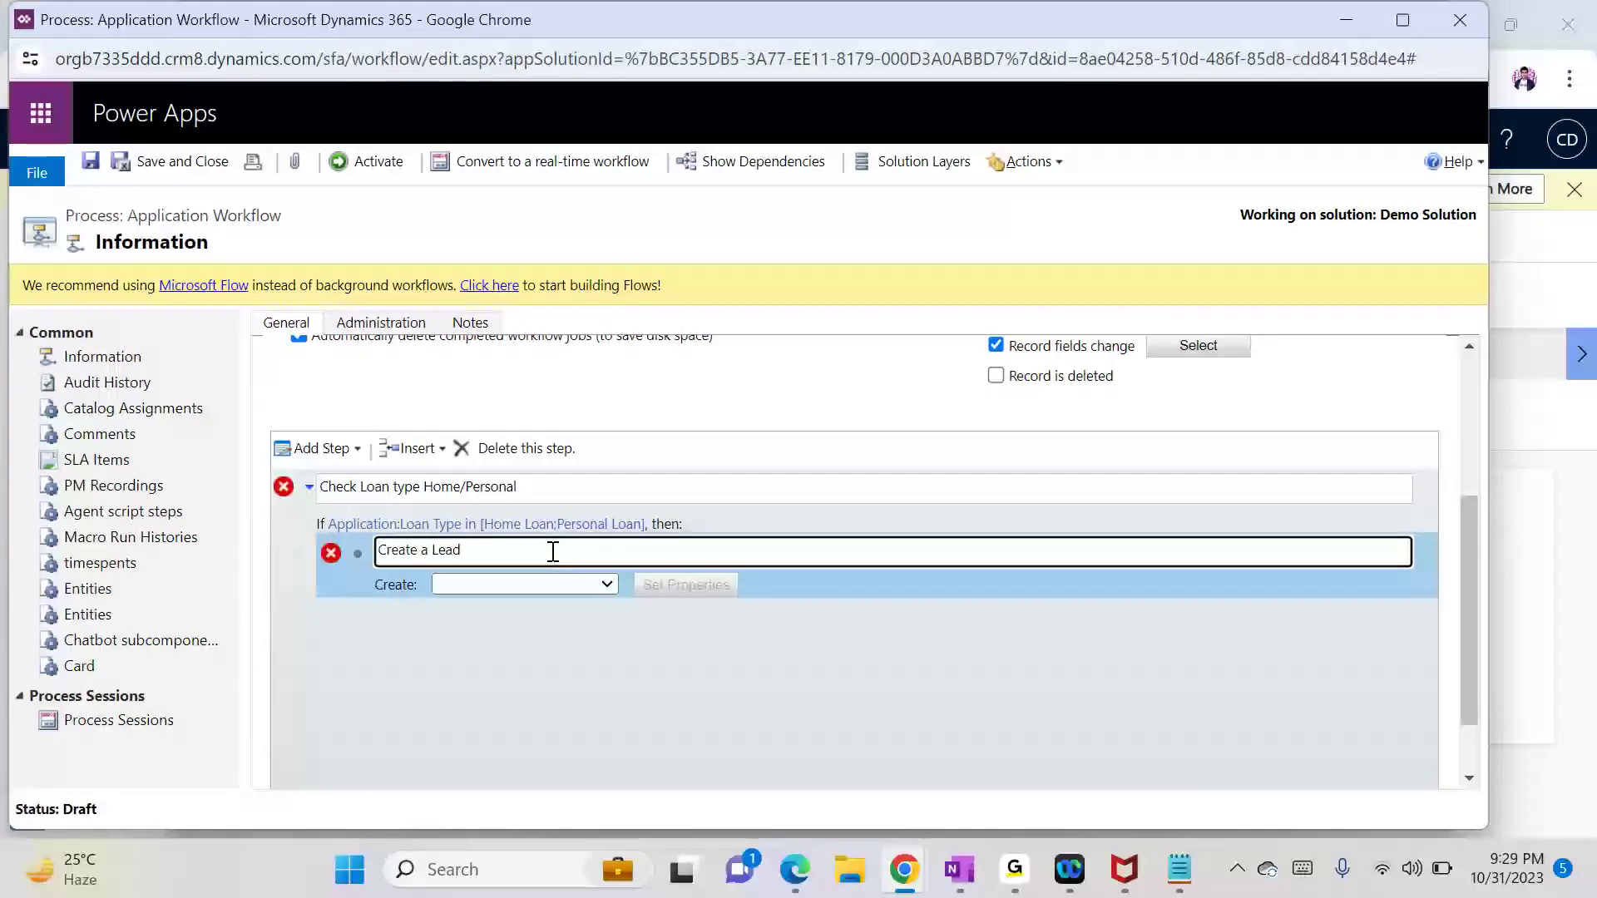
click(597, 586)
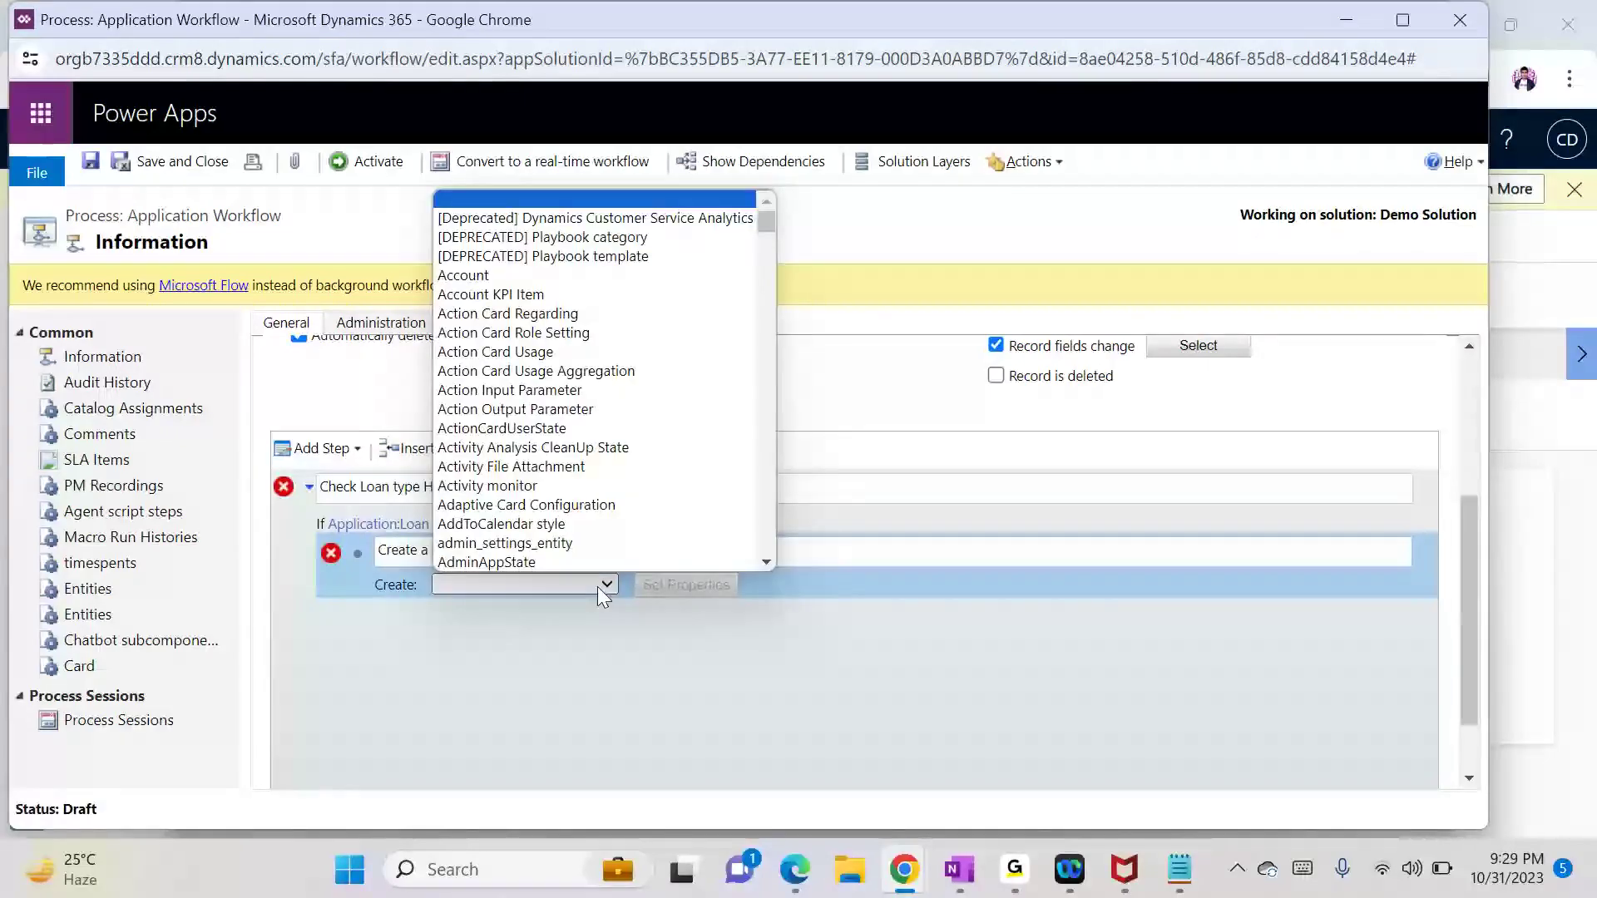
text(lead)
key(Return)
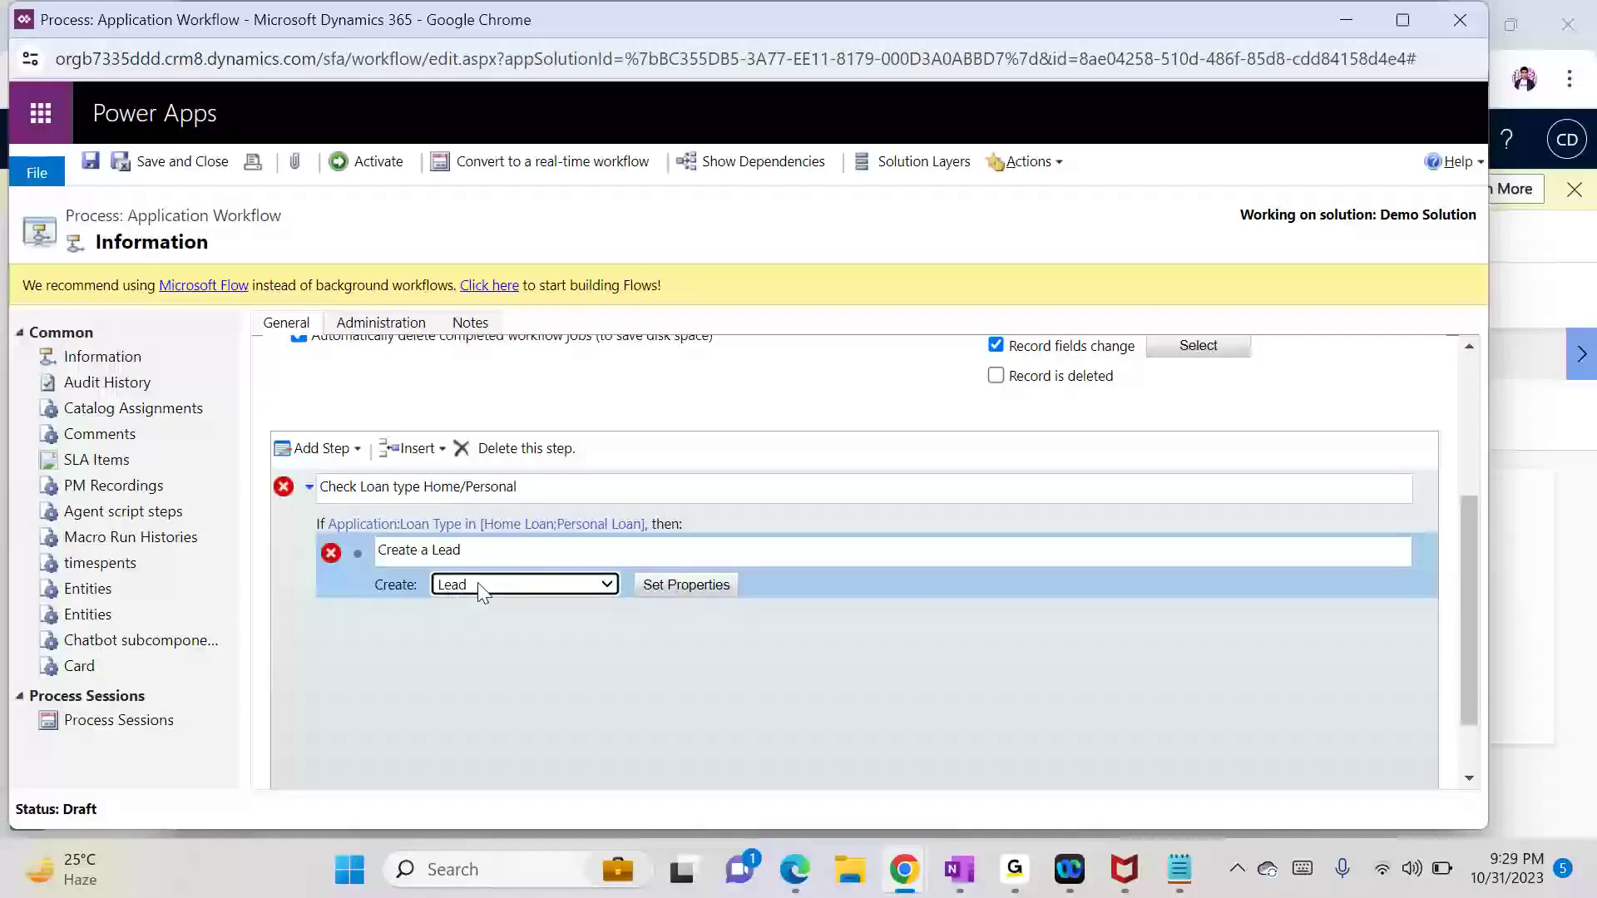
click(671, 584)
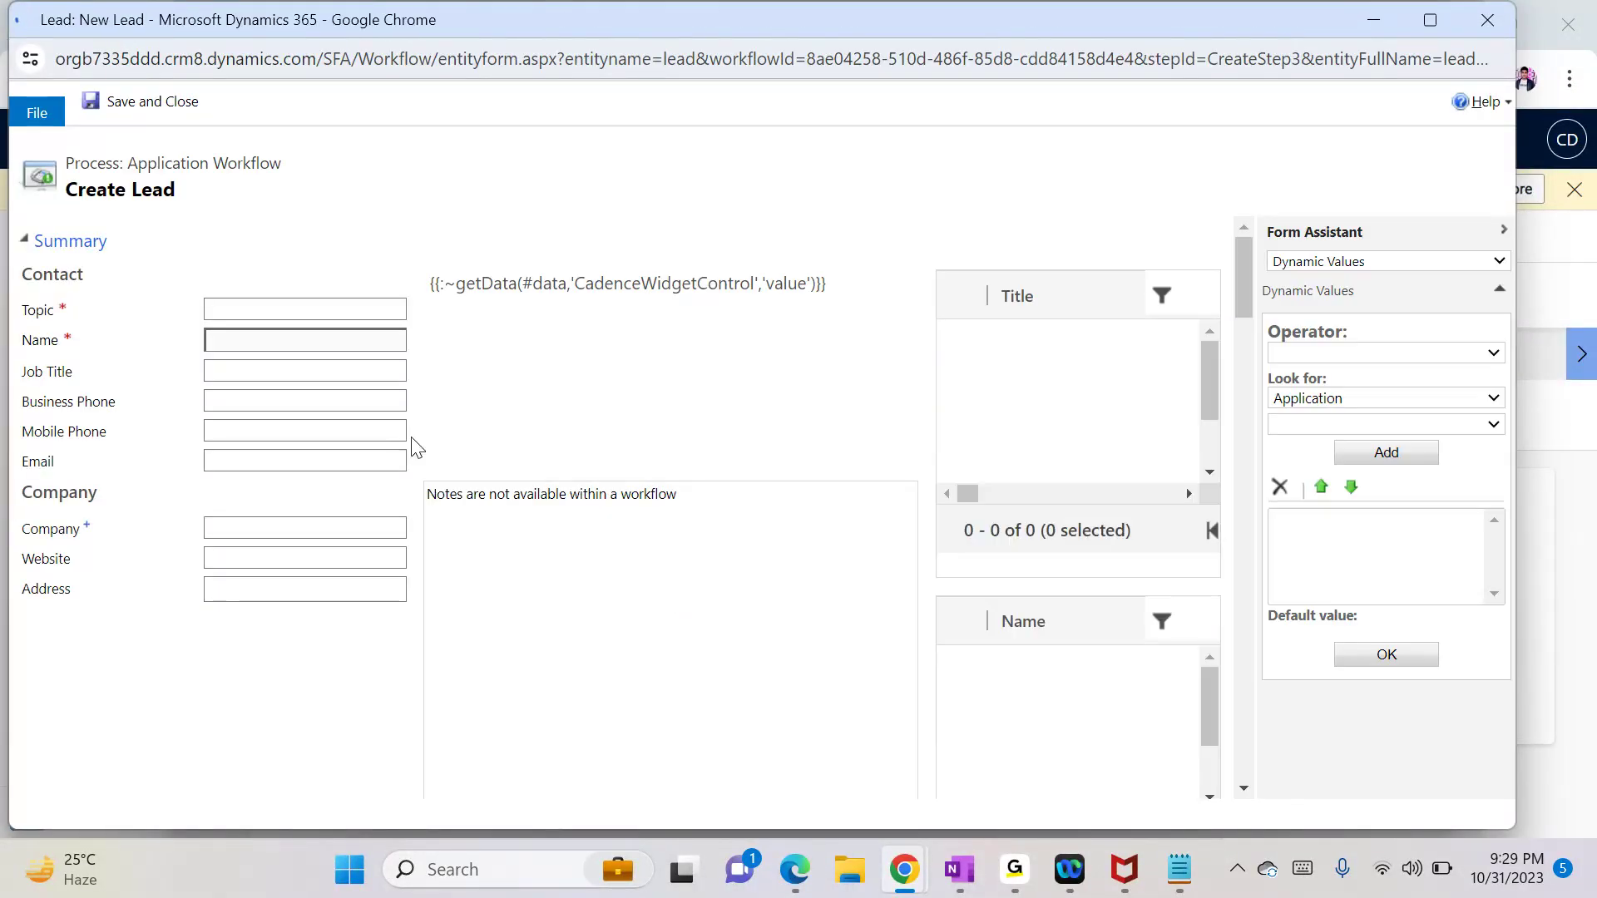
Step: Set the lead's Topic to {Name(Application)} - {Loan Type(Application)}
click(262, 310)
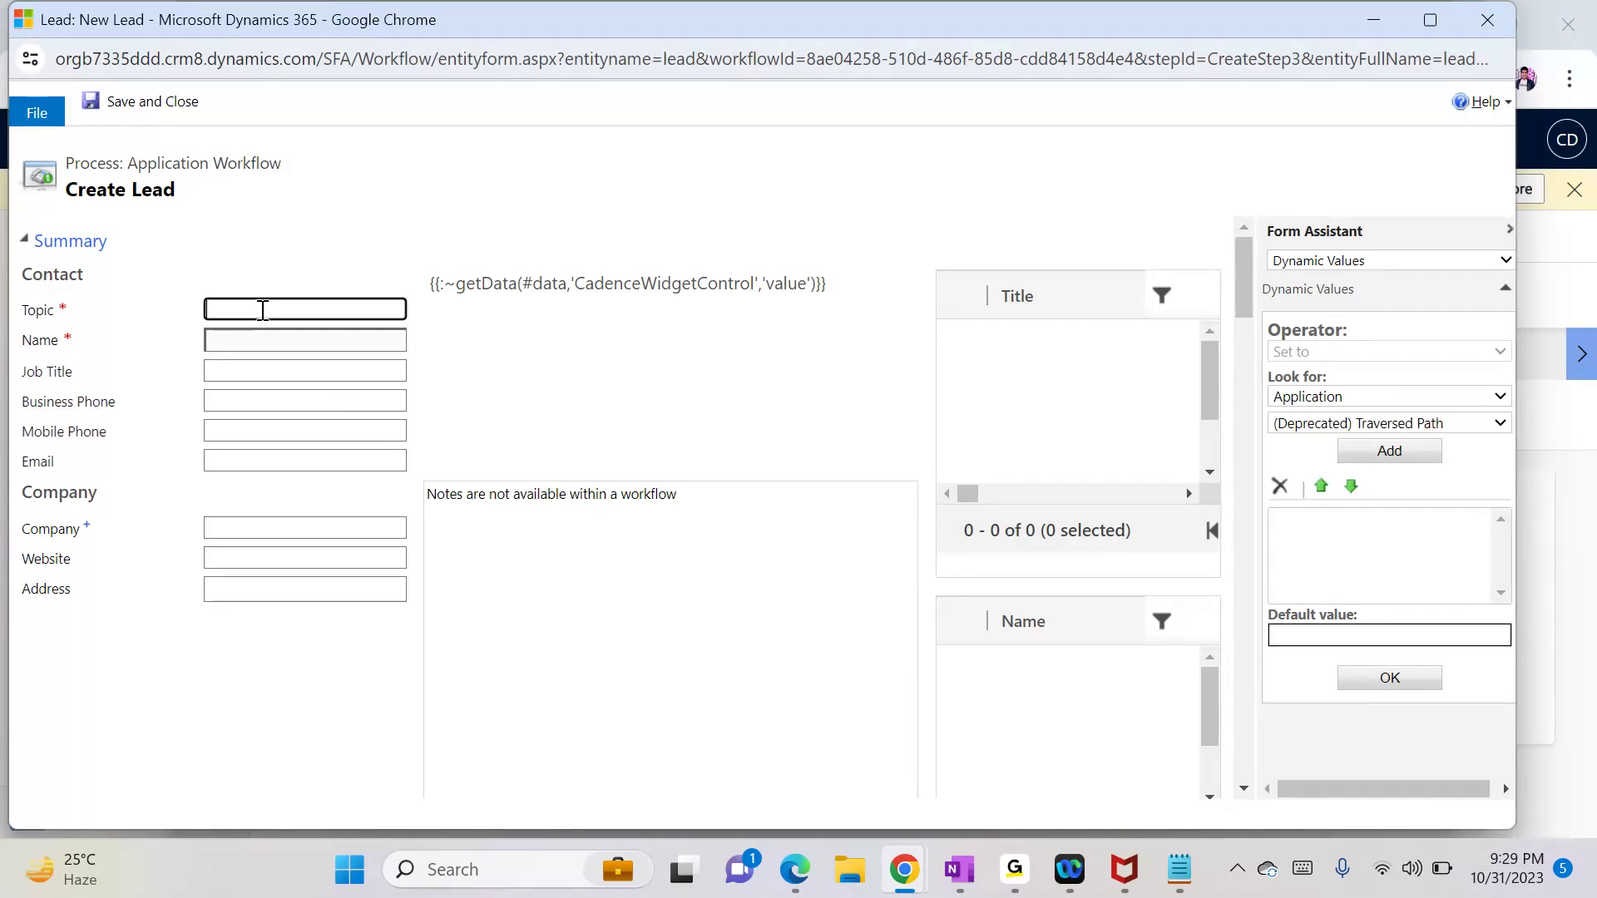
click(1322, 426)
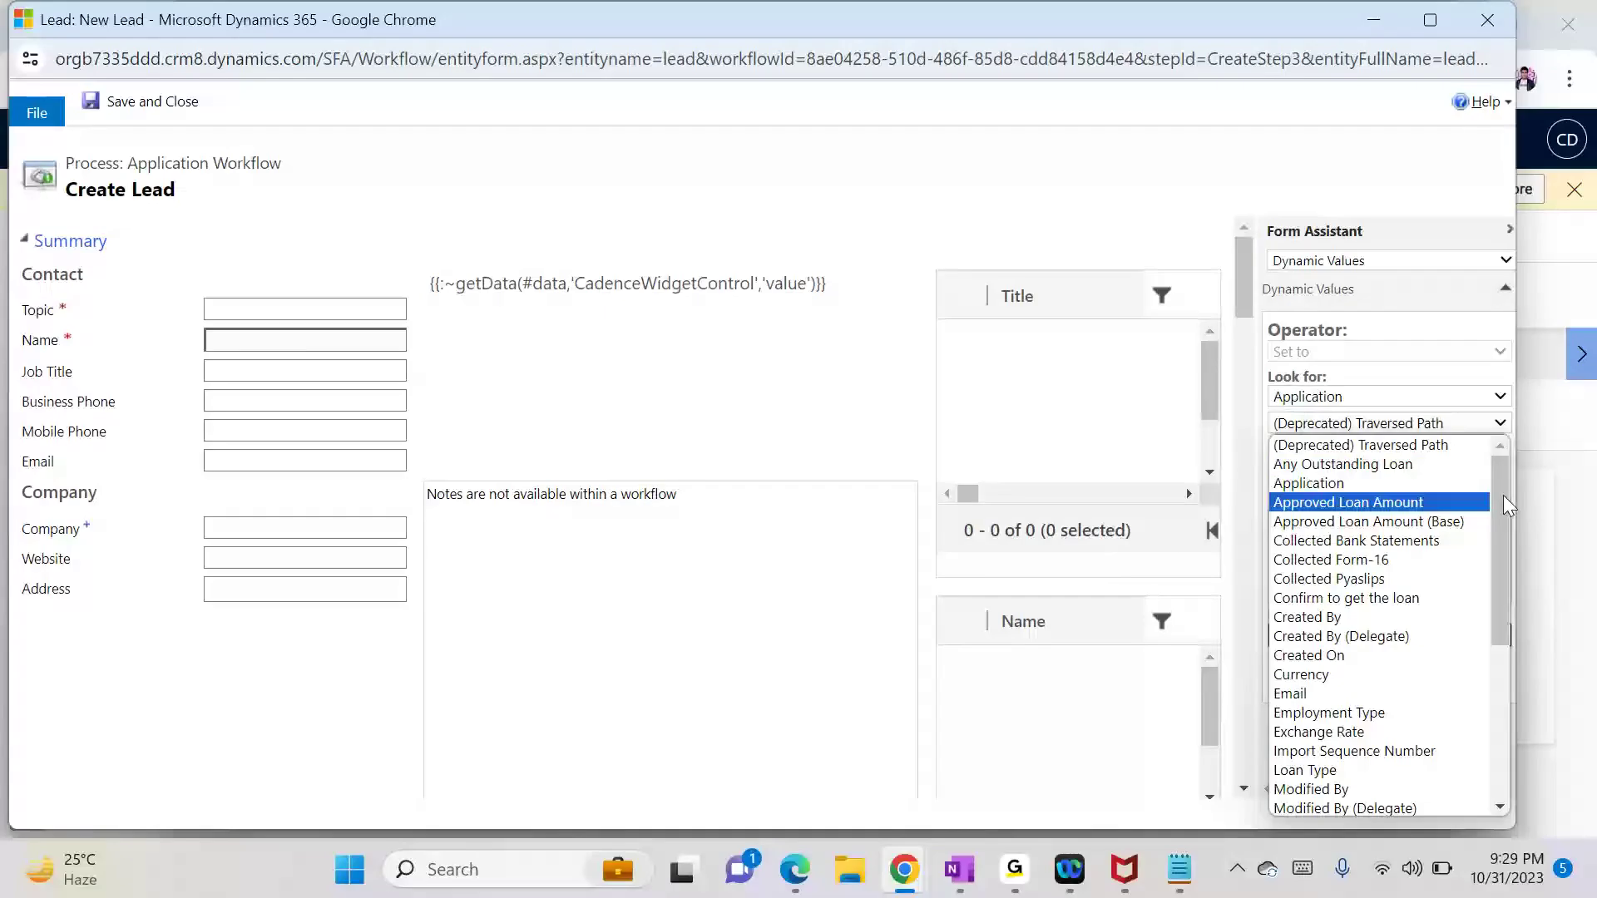
drag(1504, 496, 1514, 592)
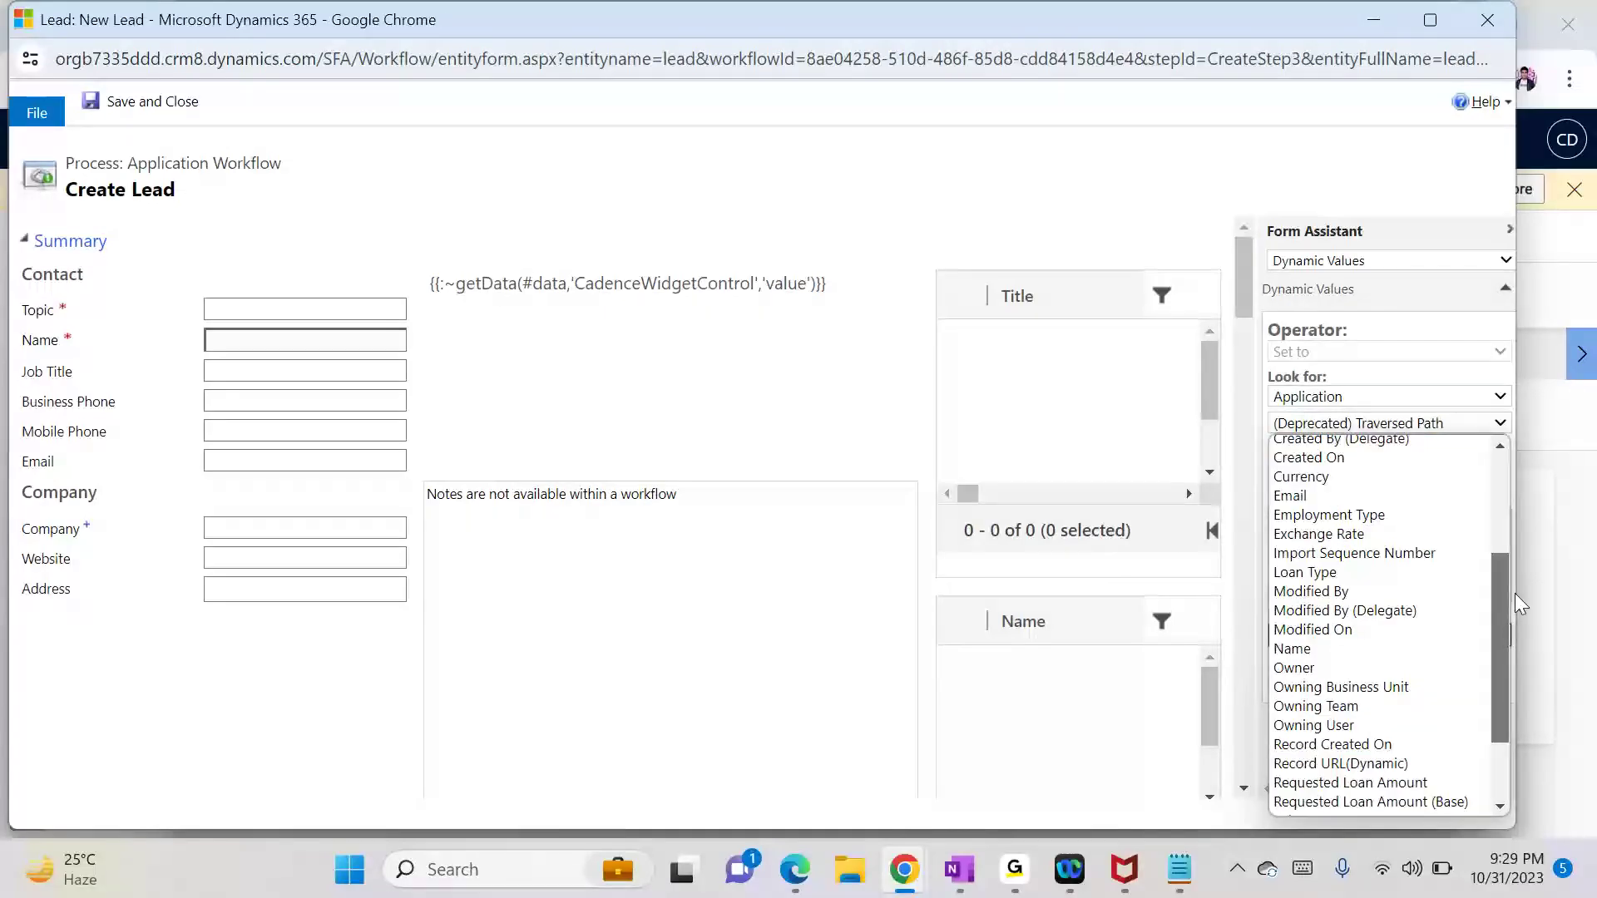
click(1405, 661)
click(1404, 454)
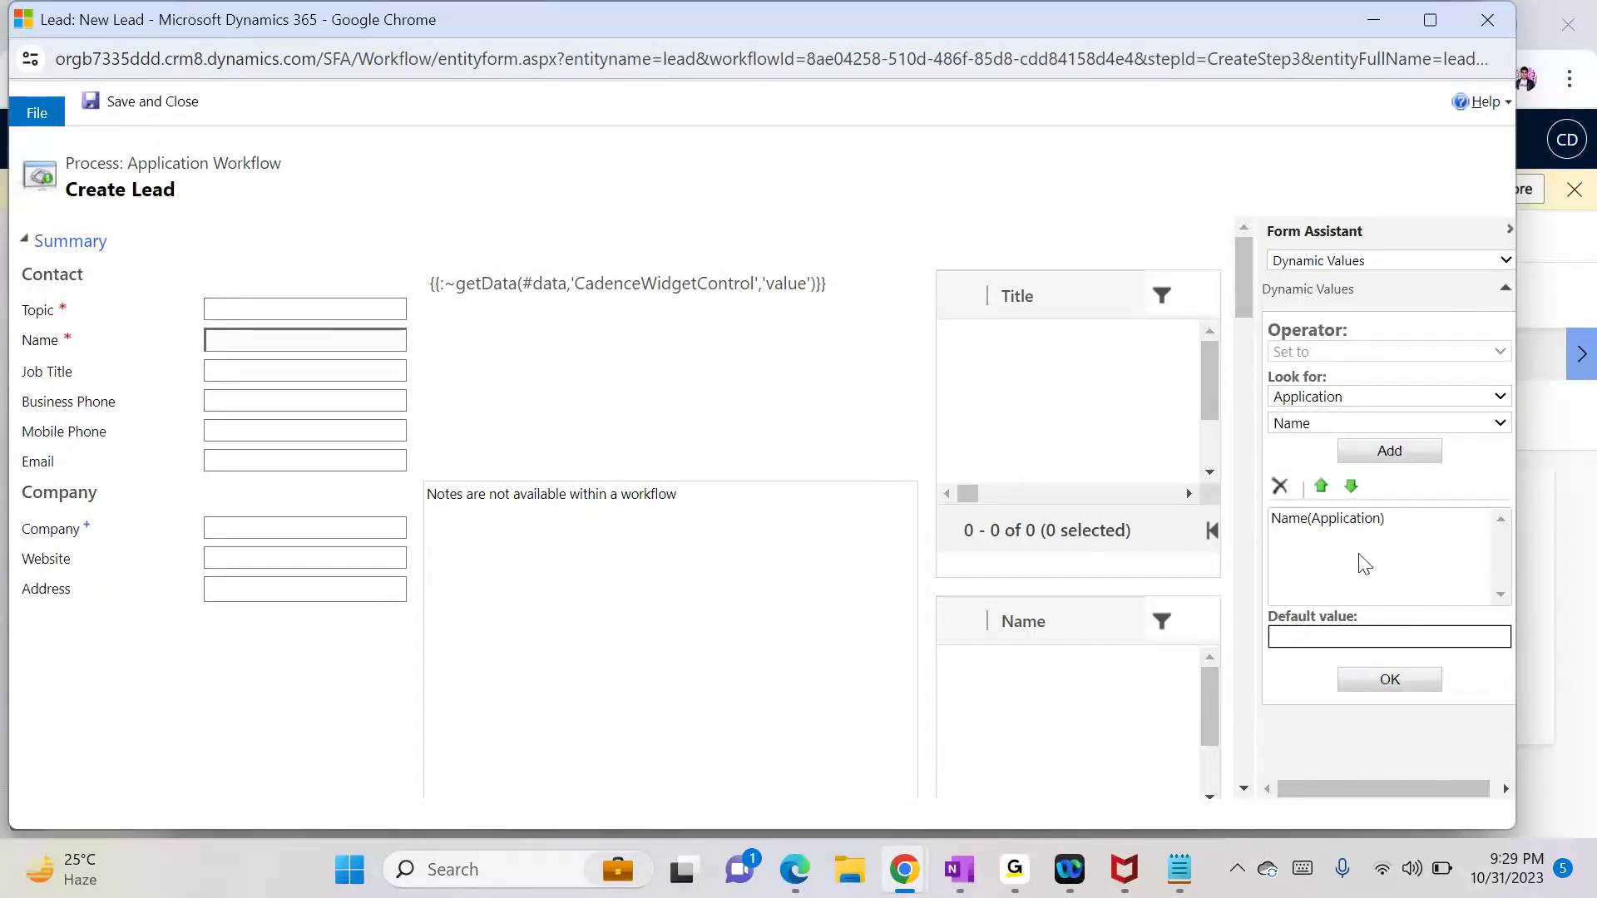
click(1388, 679)
click(351, 311)
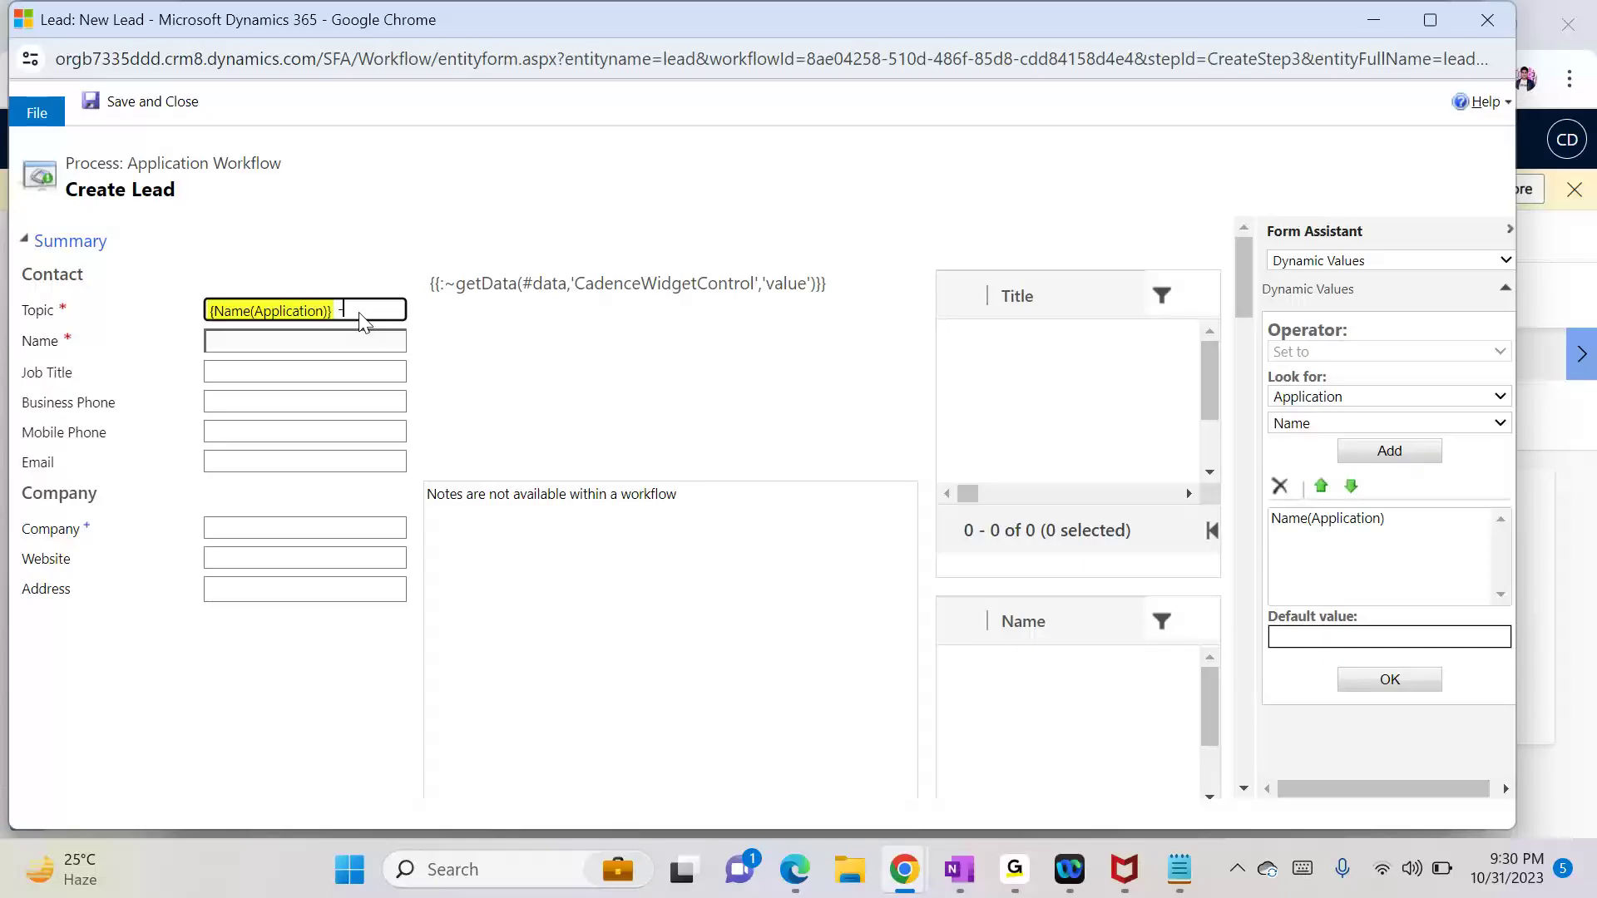
click(1359, 424)
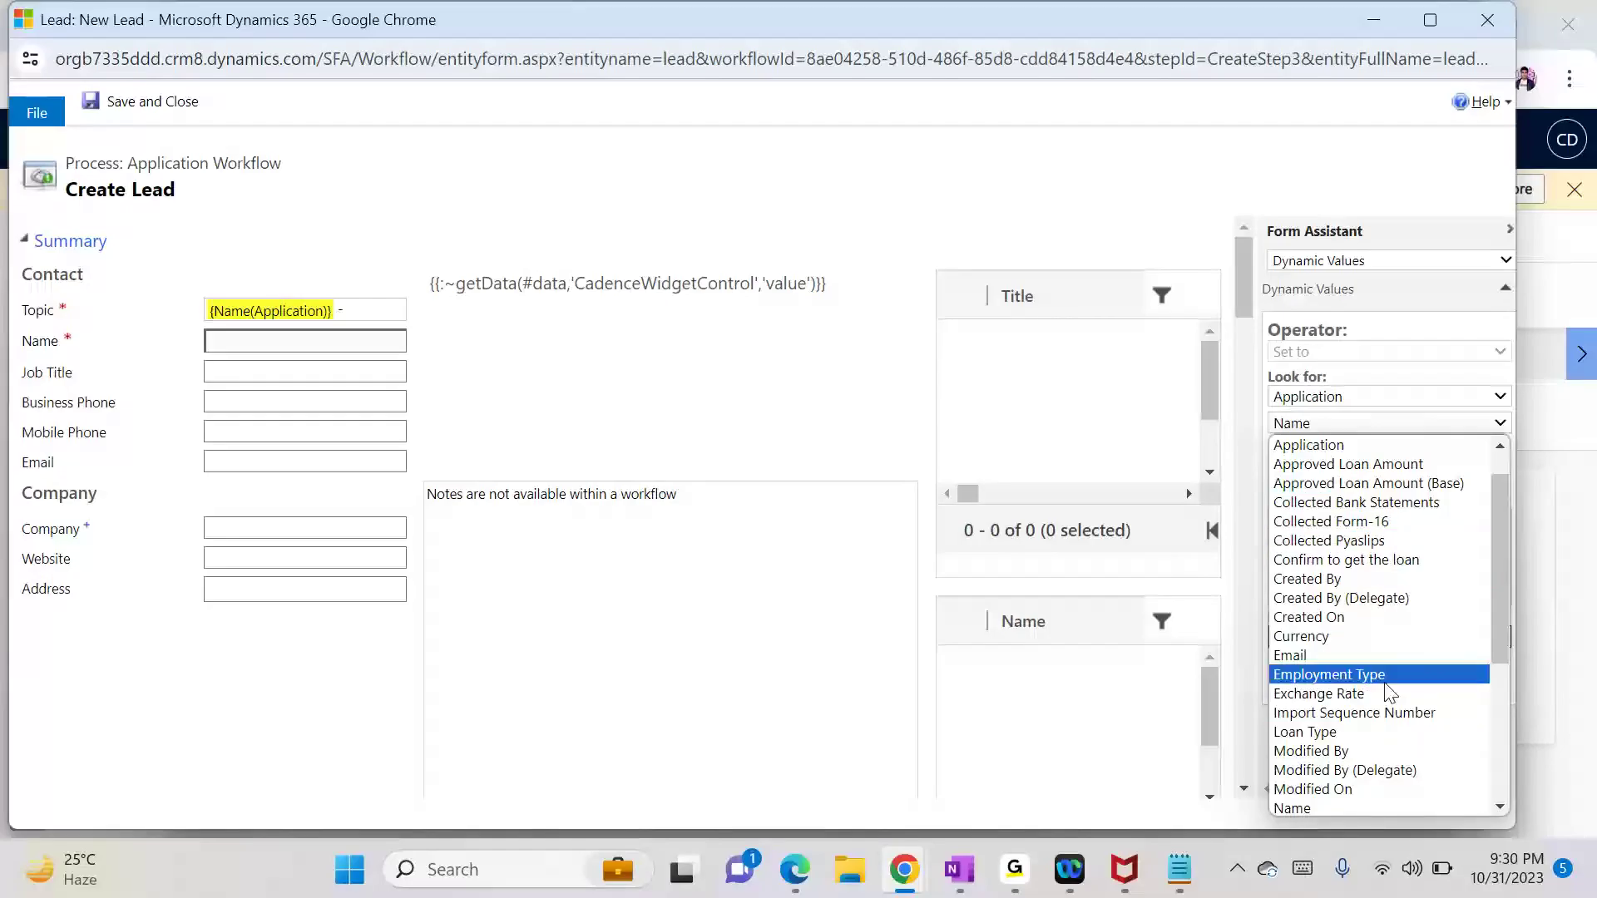
click(1376, 734)
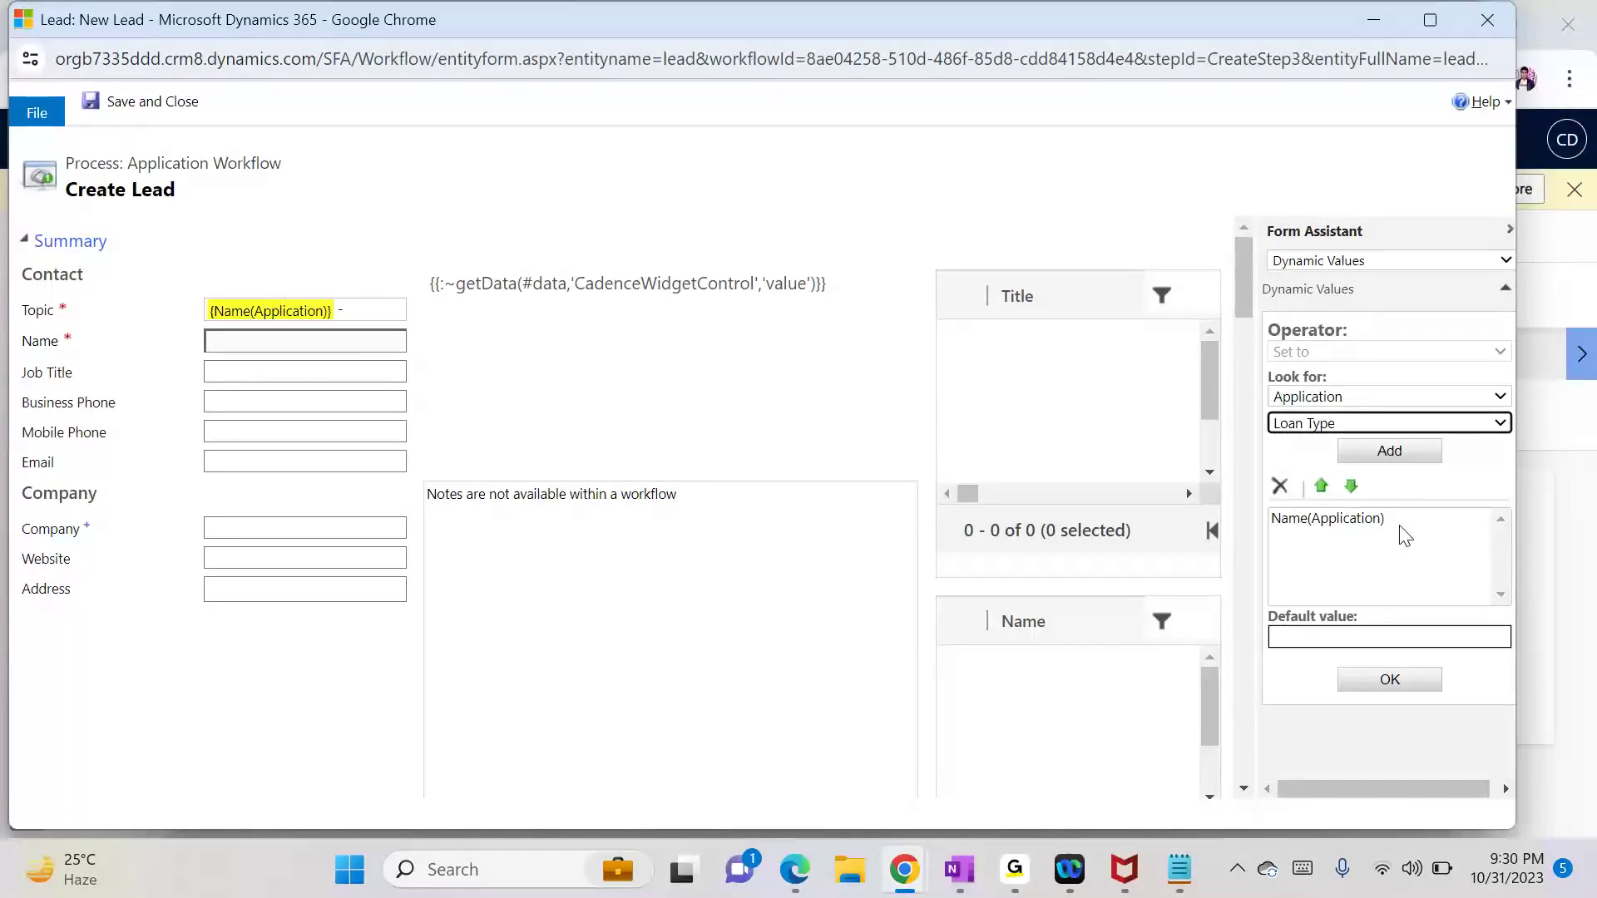
click(1324, 518)
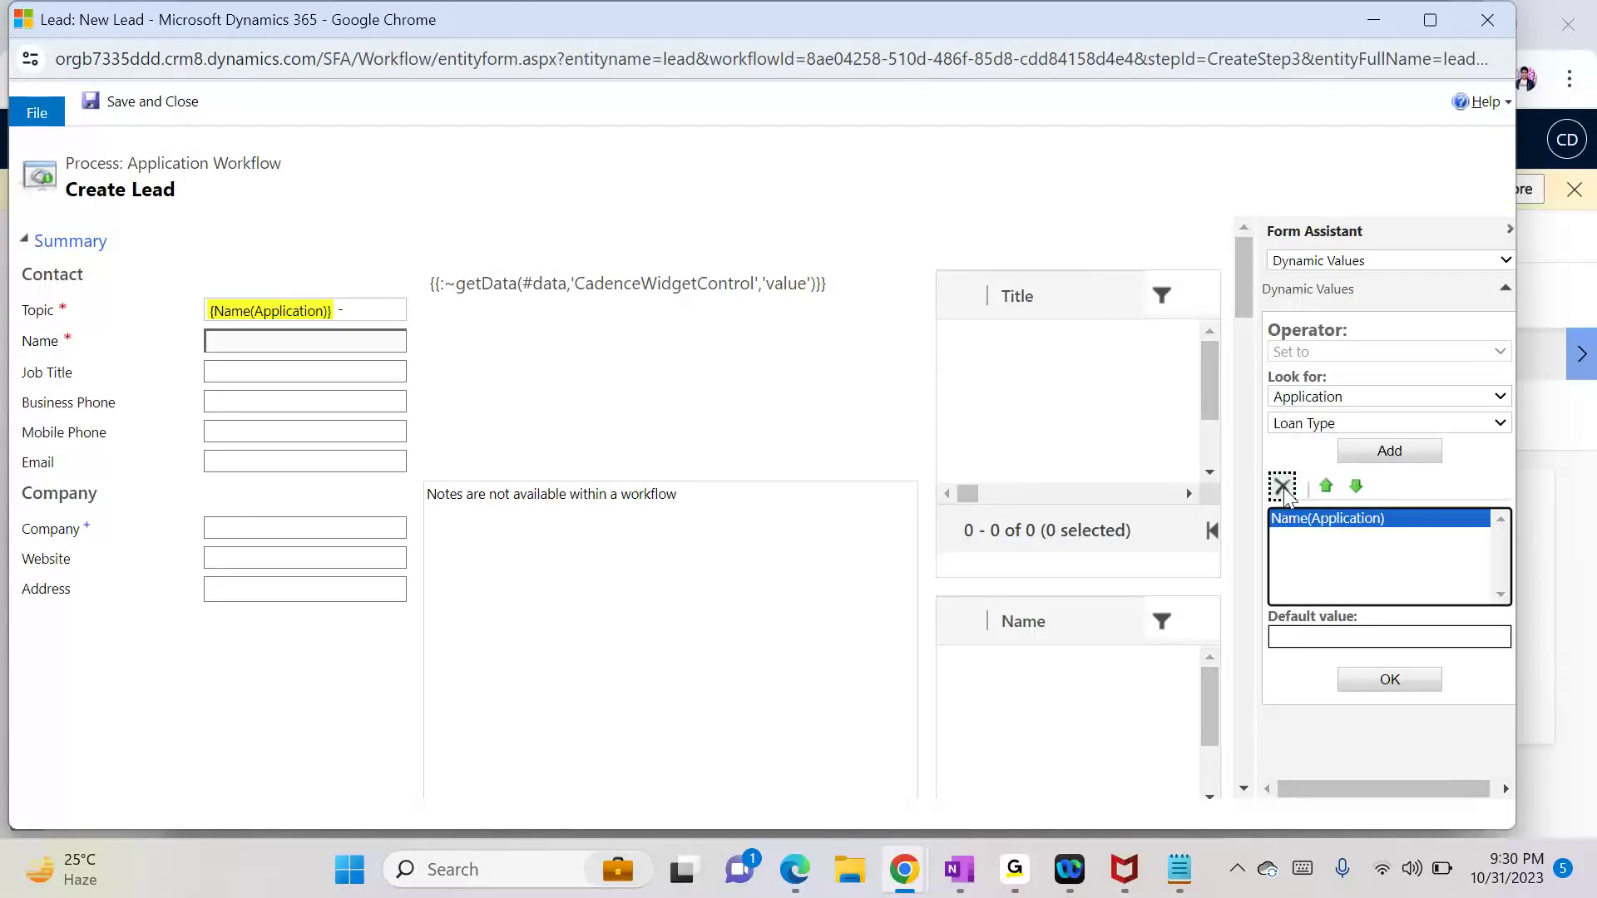
click(1283, 489)
click(1389, 450)
click(1354, 491)
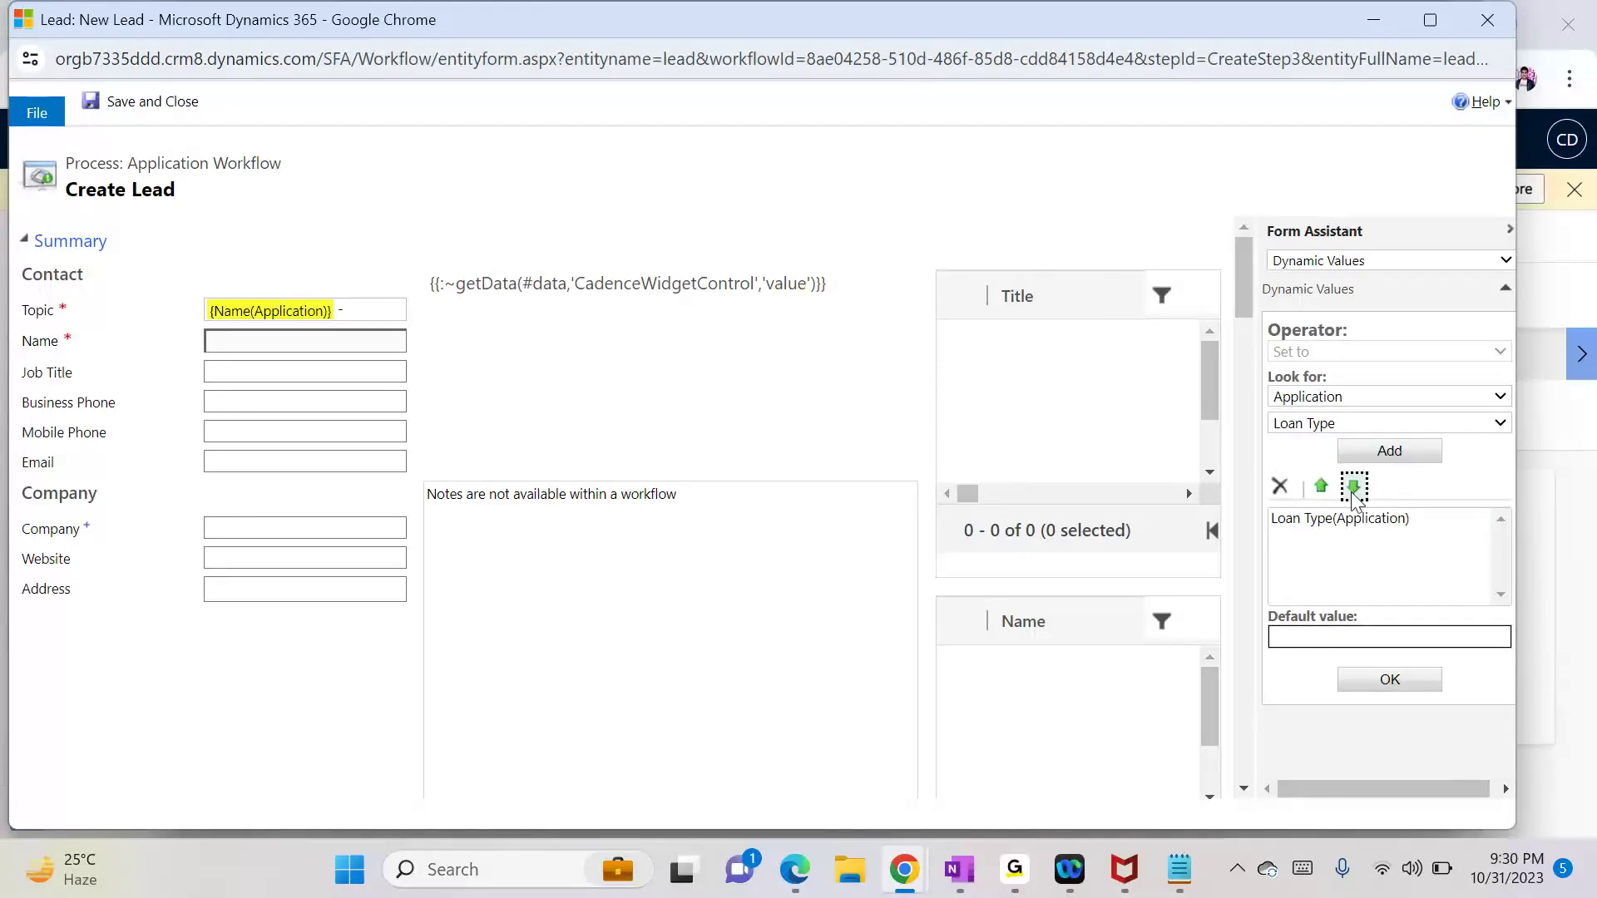
click(1337, 519)
click(1374, 684)
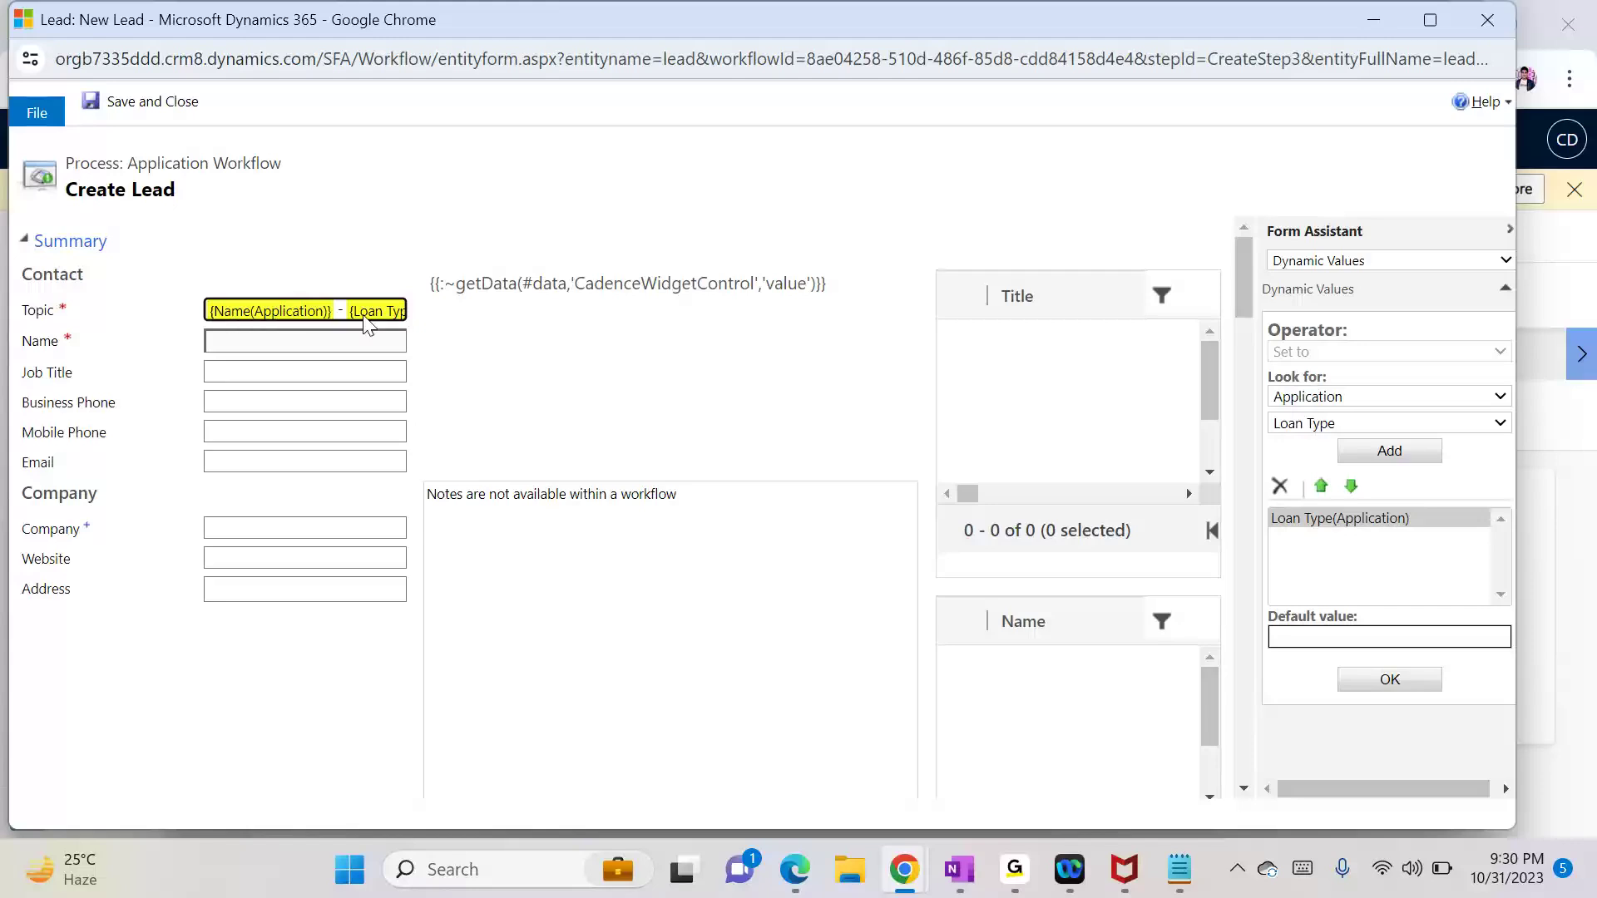
click(275, 350)
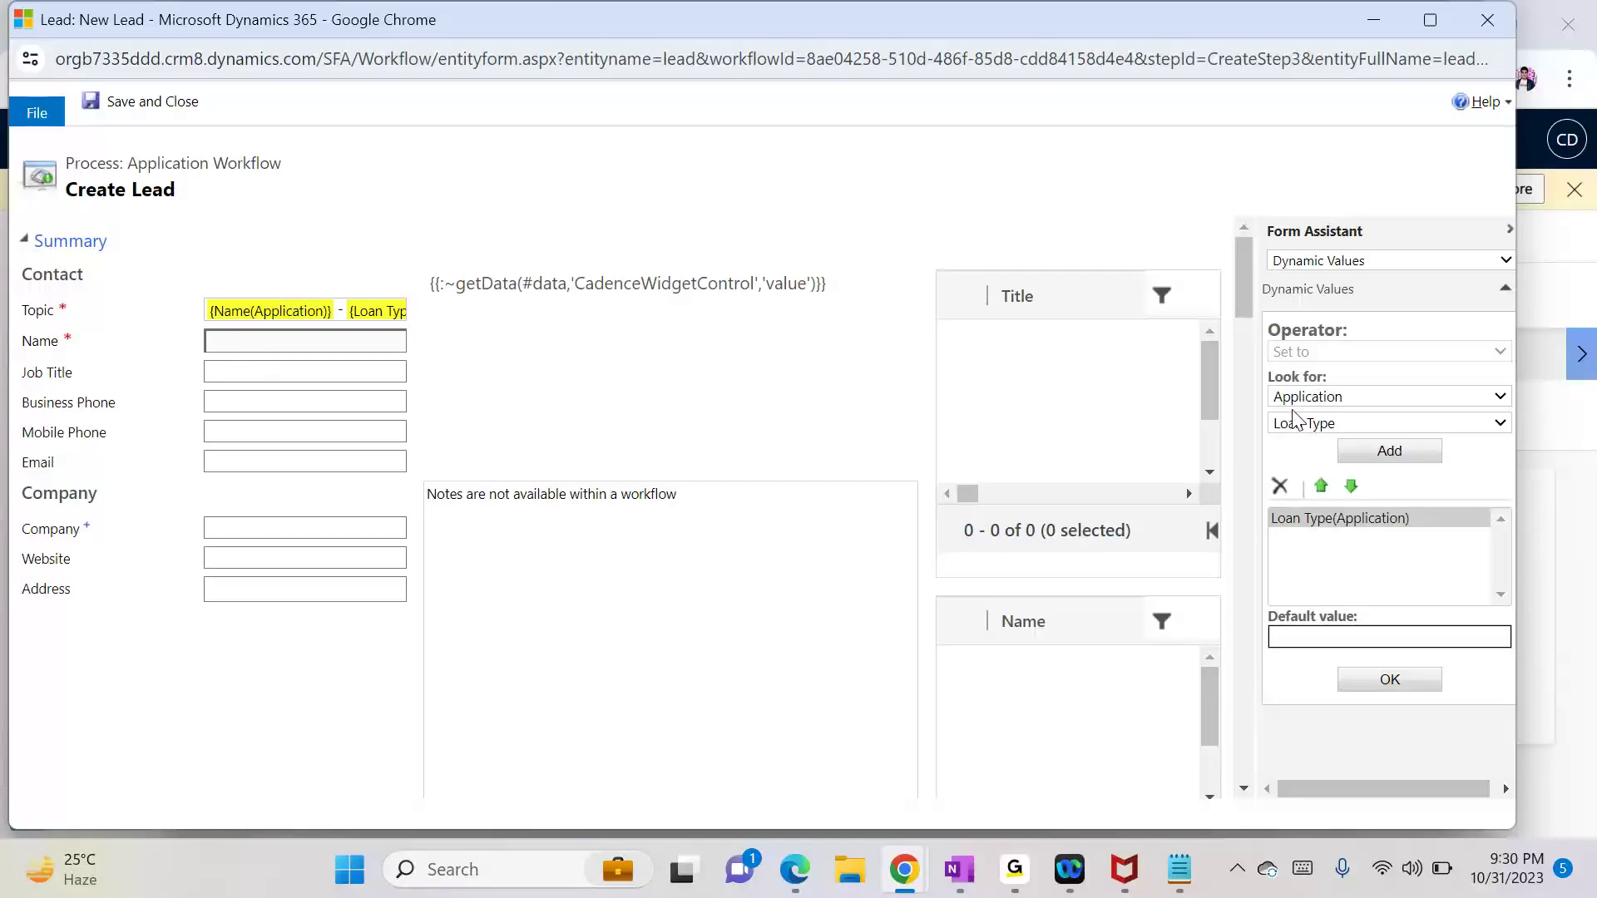
Step: Map the lead's Email field to {Email(Application)}
drag(1250, 276, 1250, 282)
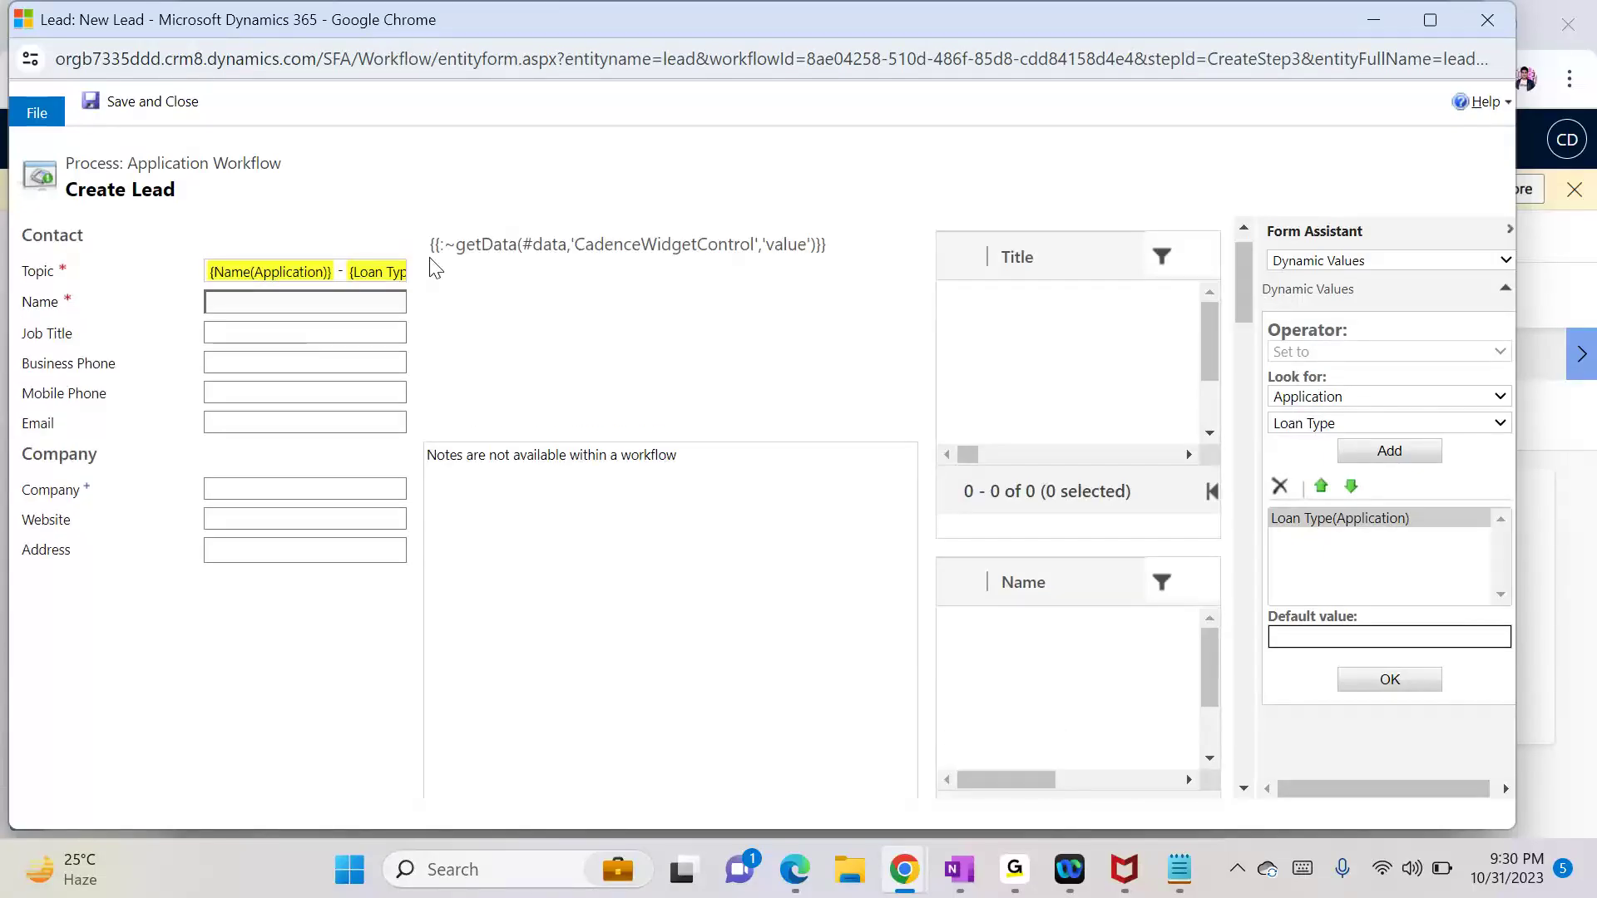
click(253, 421)
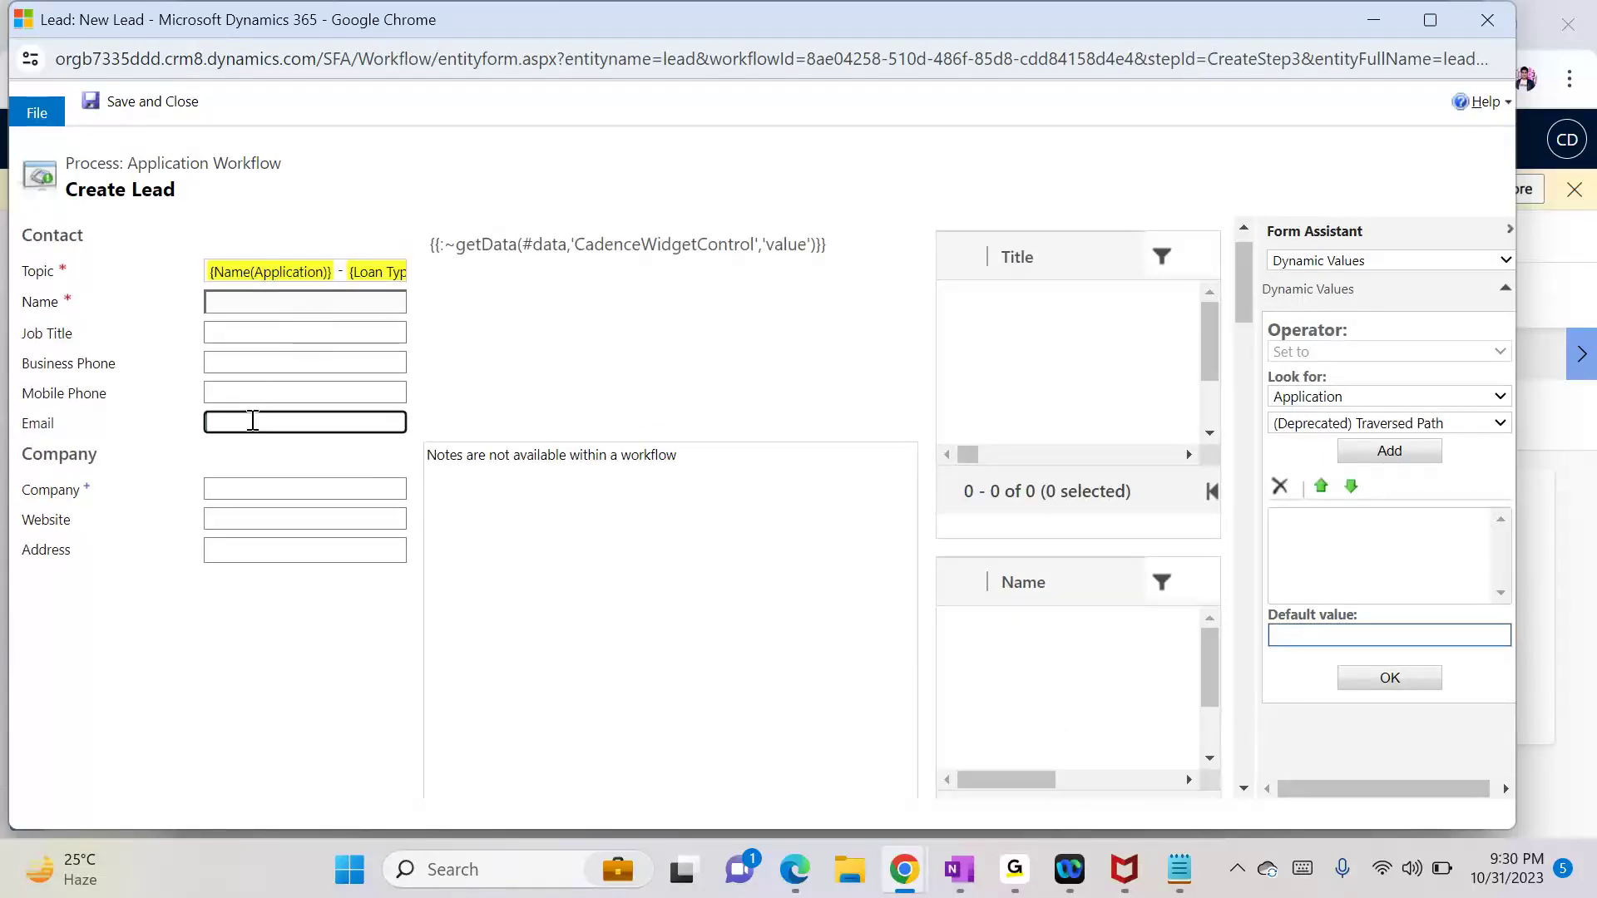
click(1320, 425)
click(1345, 692)
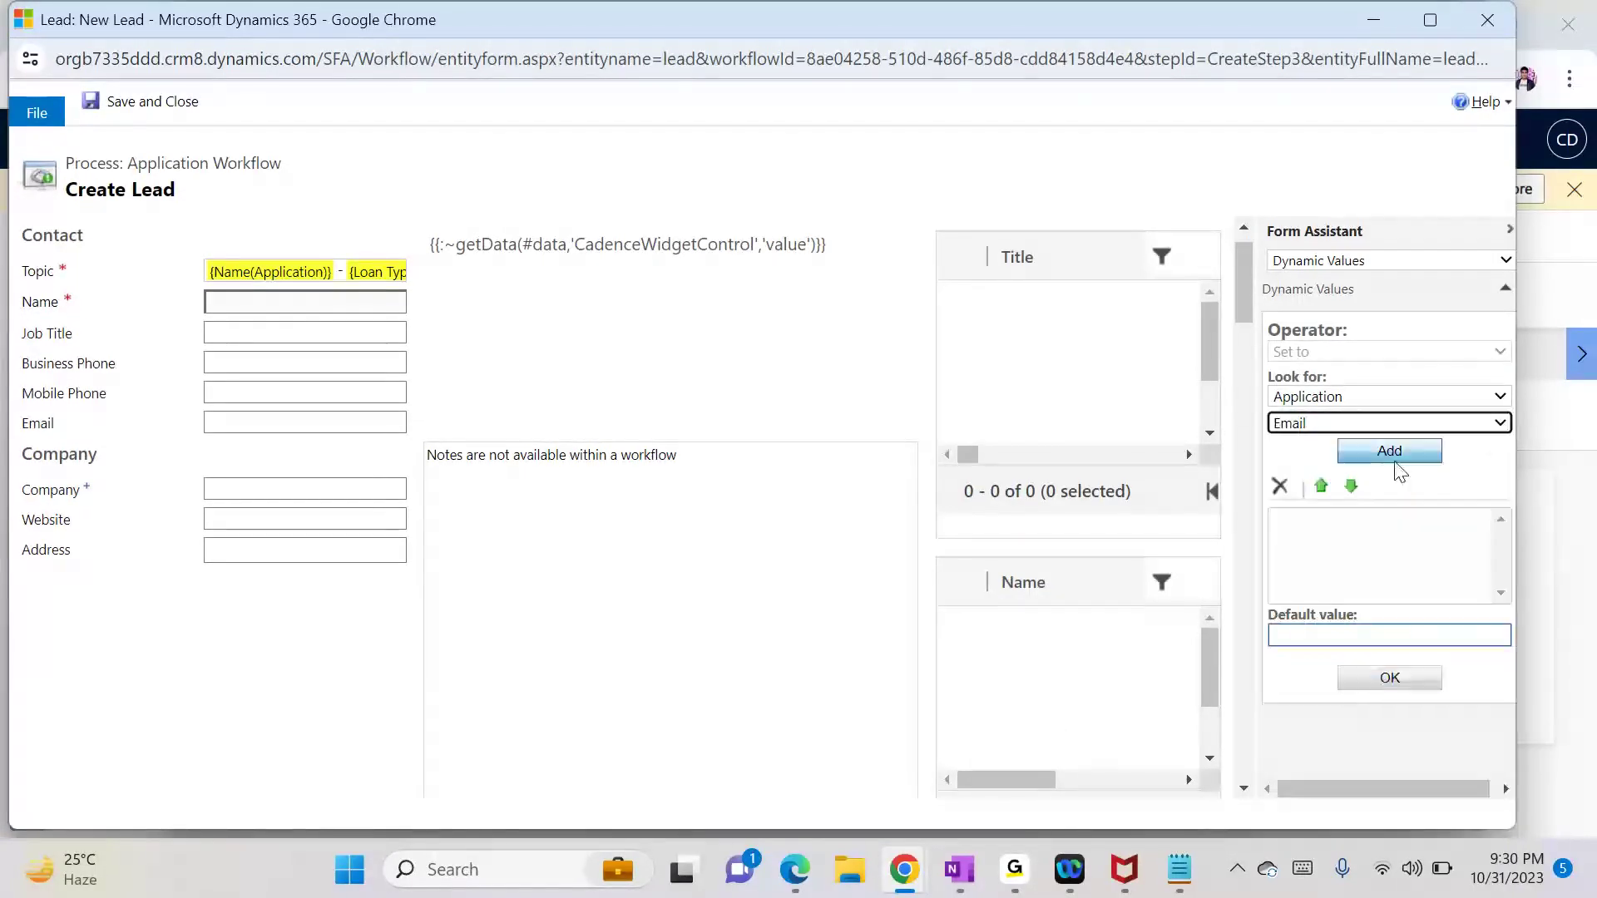
click(1390, 451)
click(1381, 679)
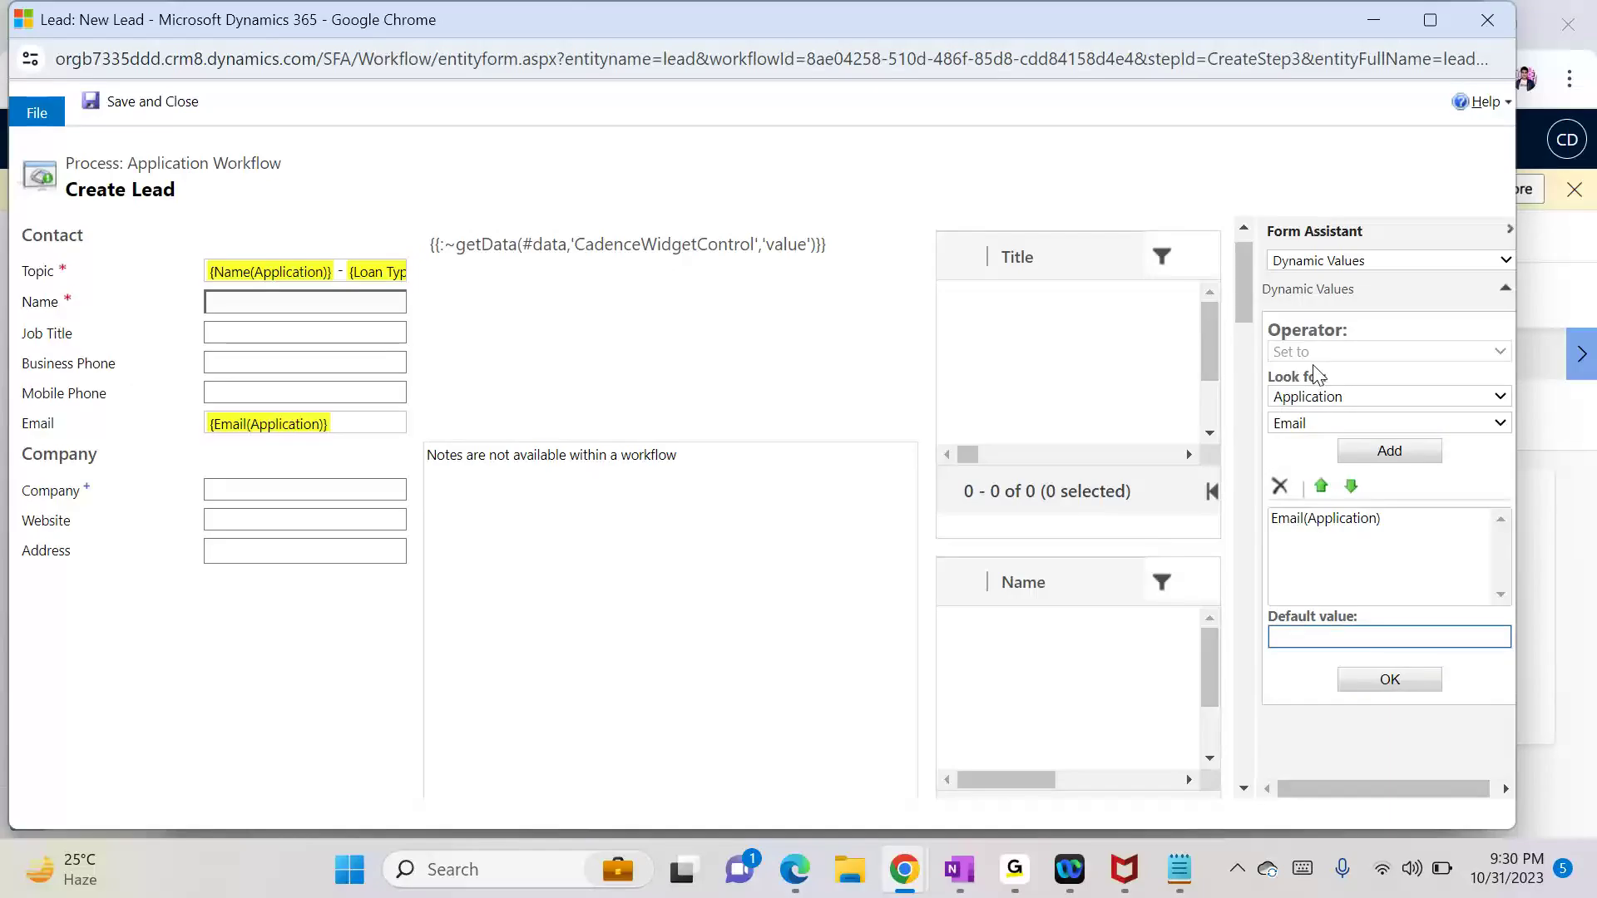
Step: Fill the lead's Last Name with {Name(Application)}
scroll(1245, 296, down, 1)
drag(1254, 316, 1281, 657)
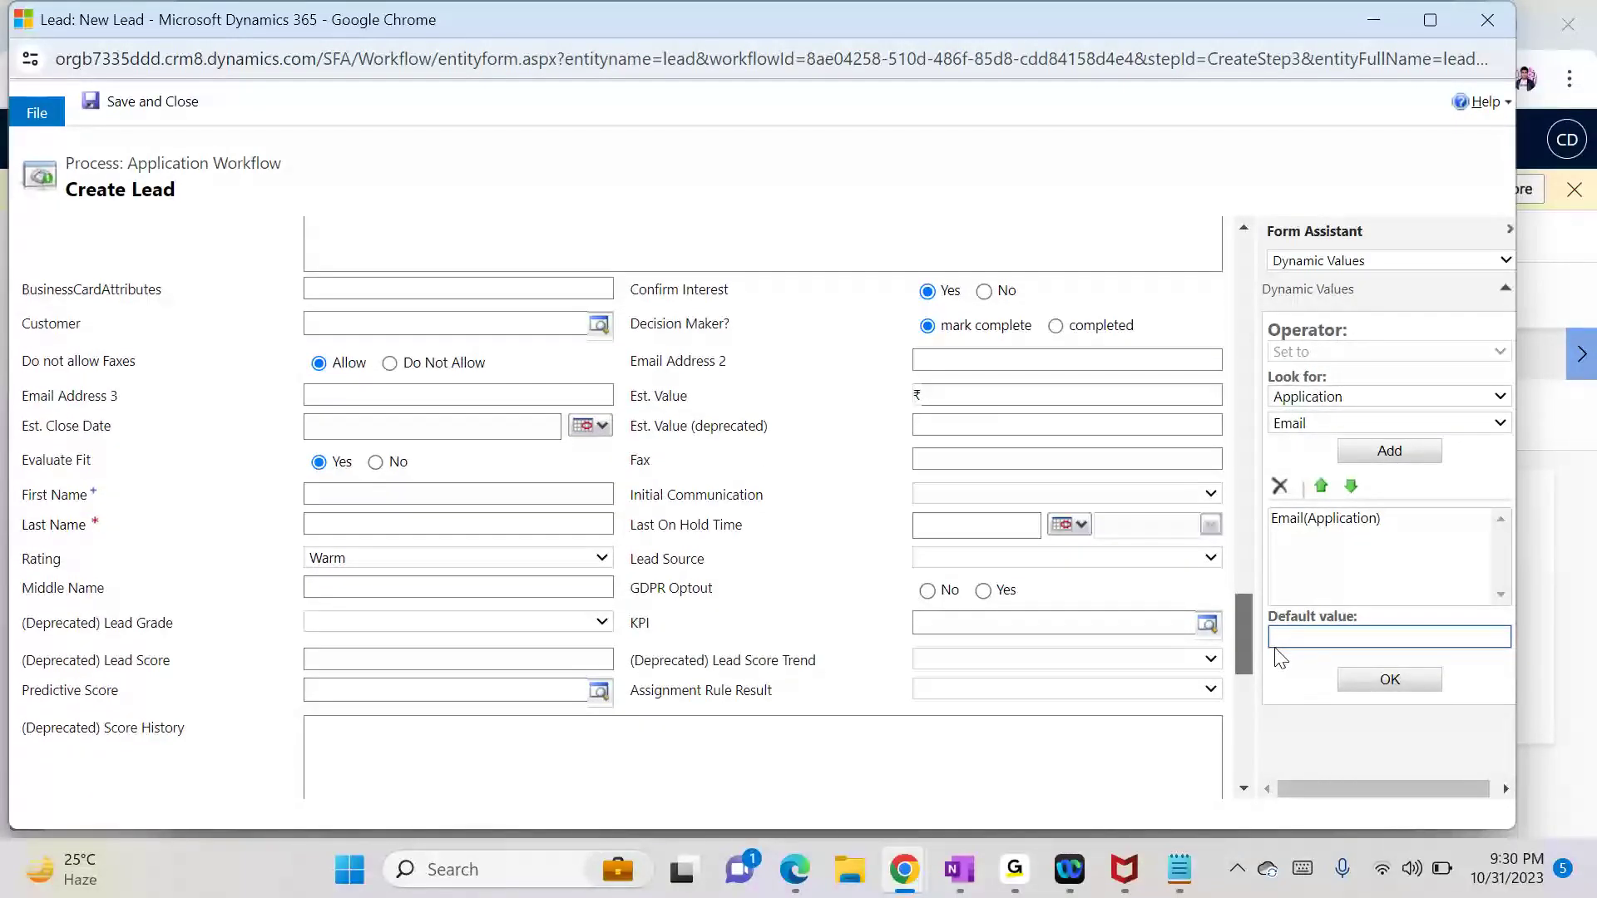
click(335, 525)
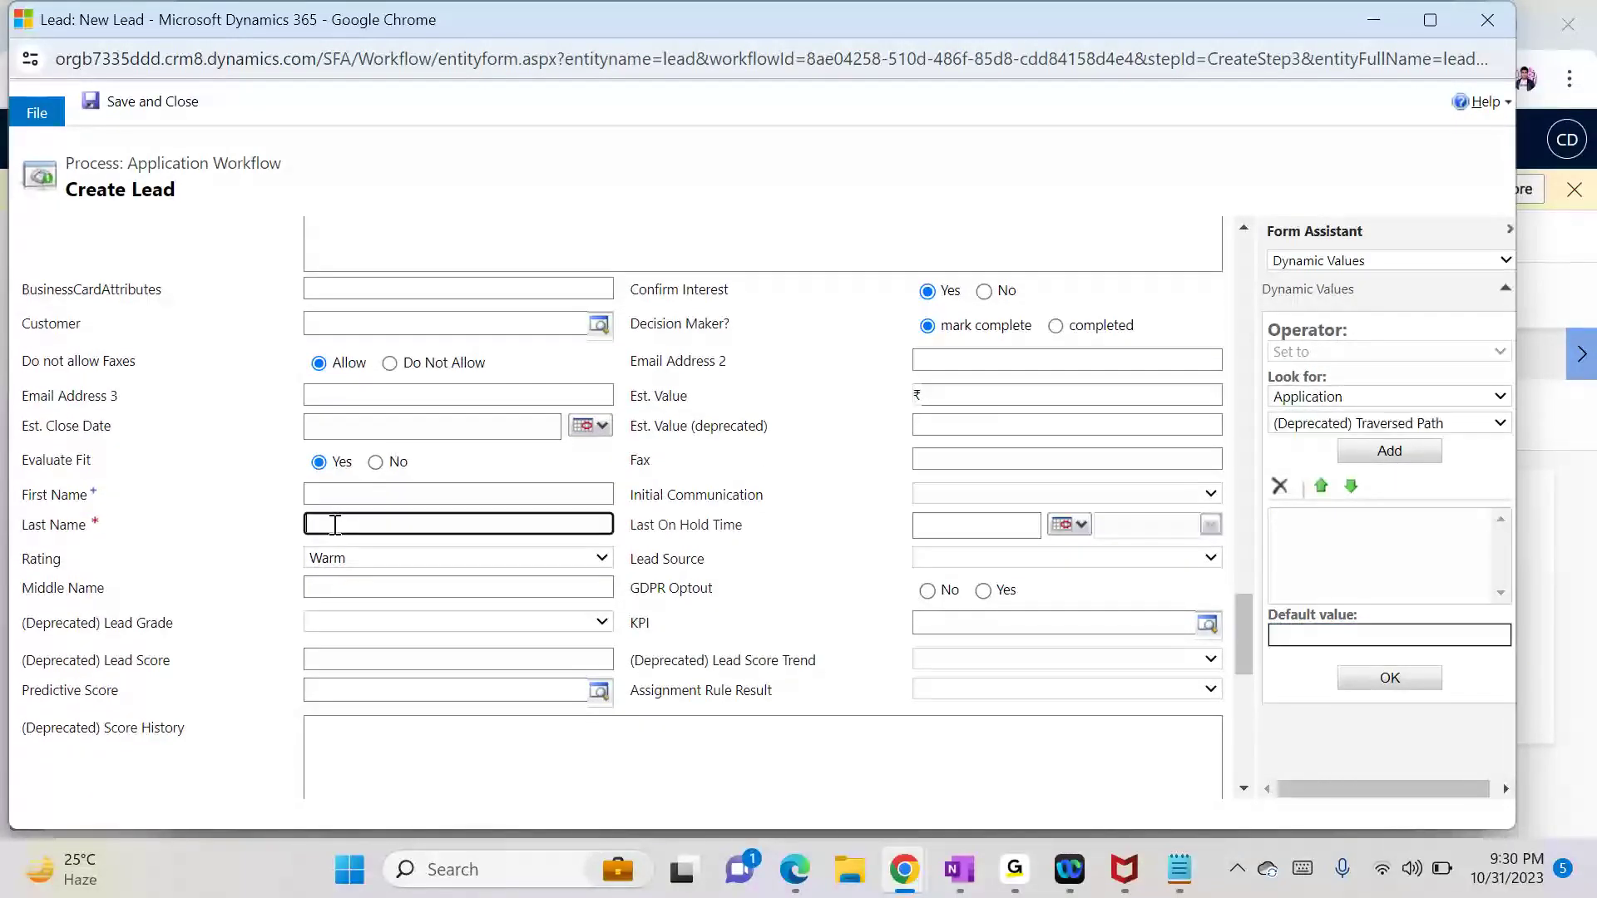
click(1299, 425)
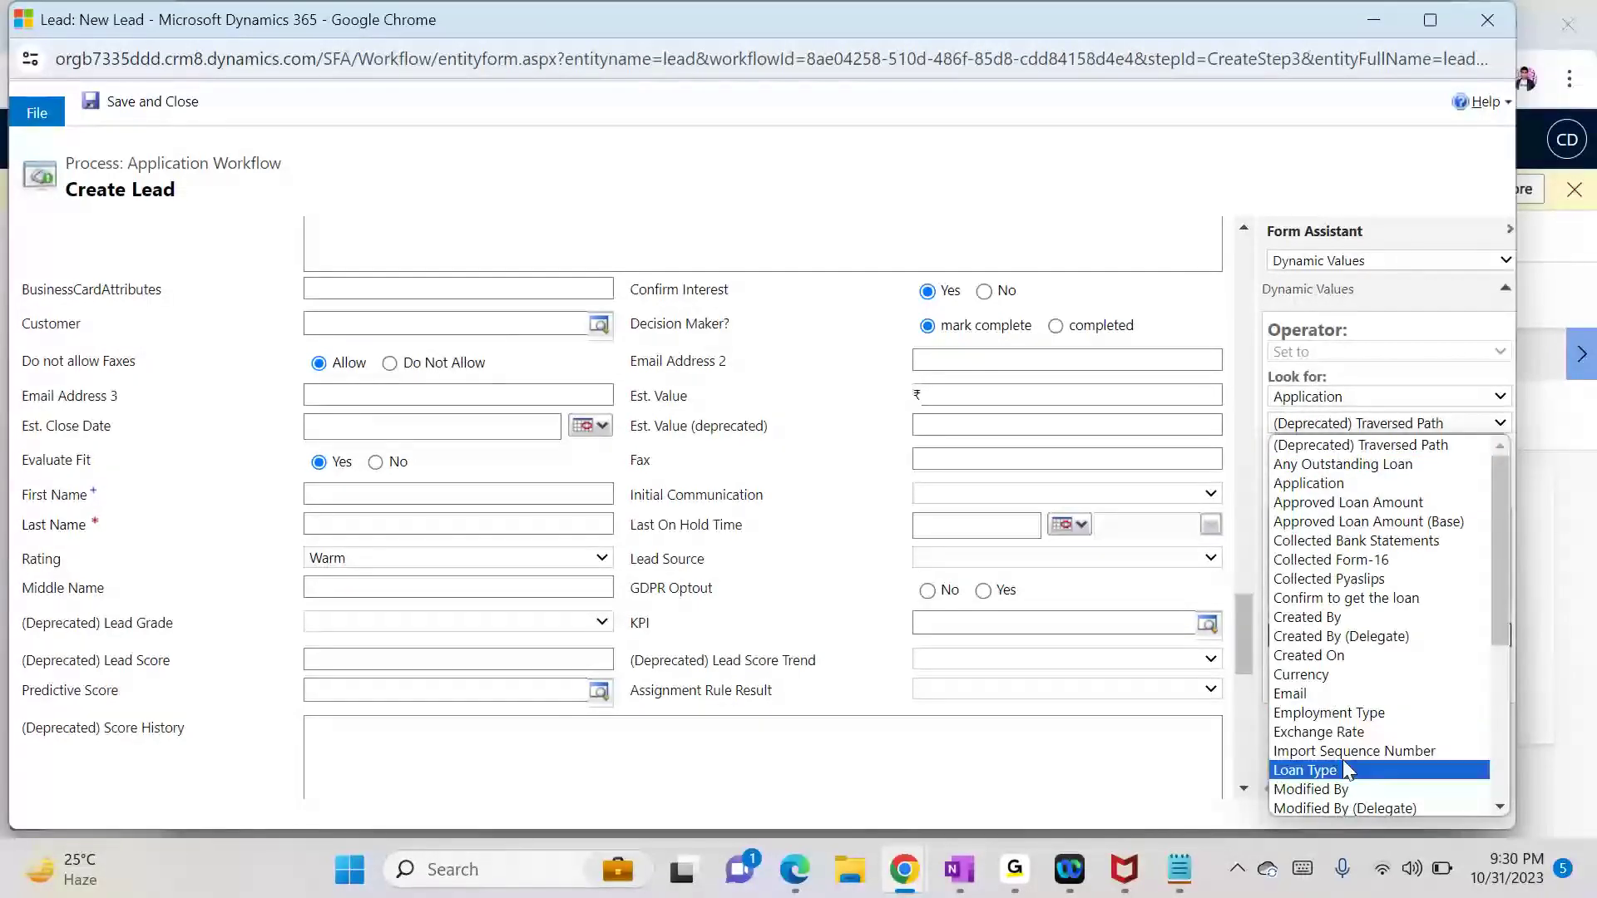
click(1506, 655)
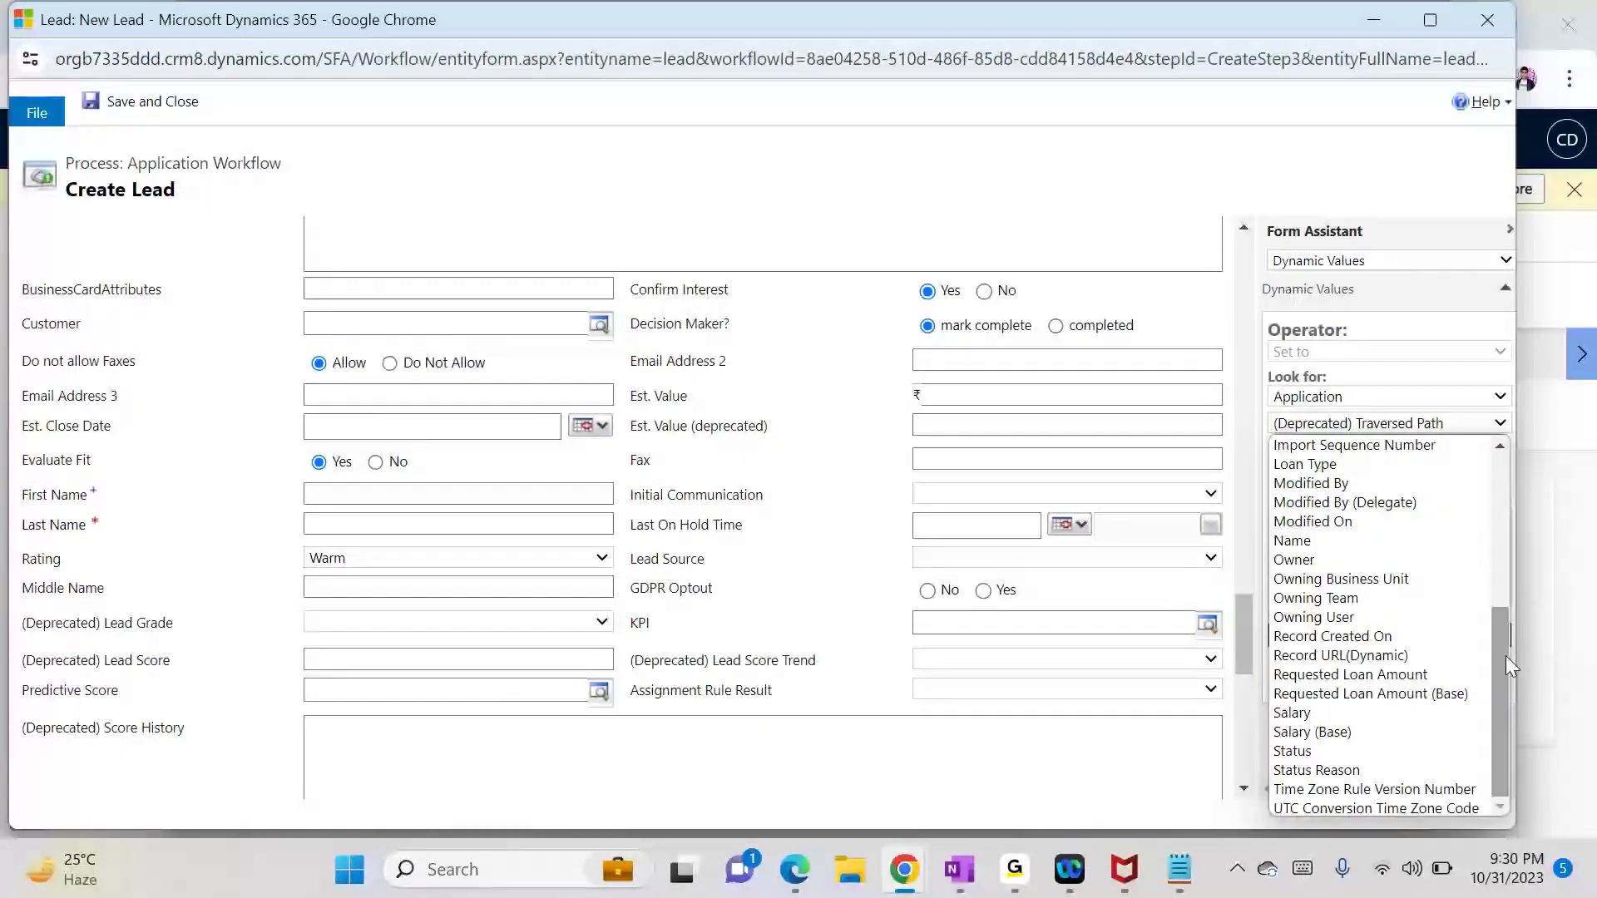
click(1348, 541)
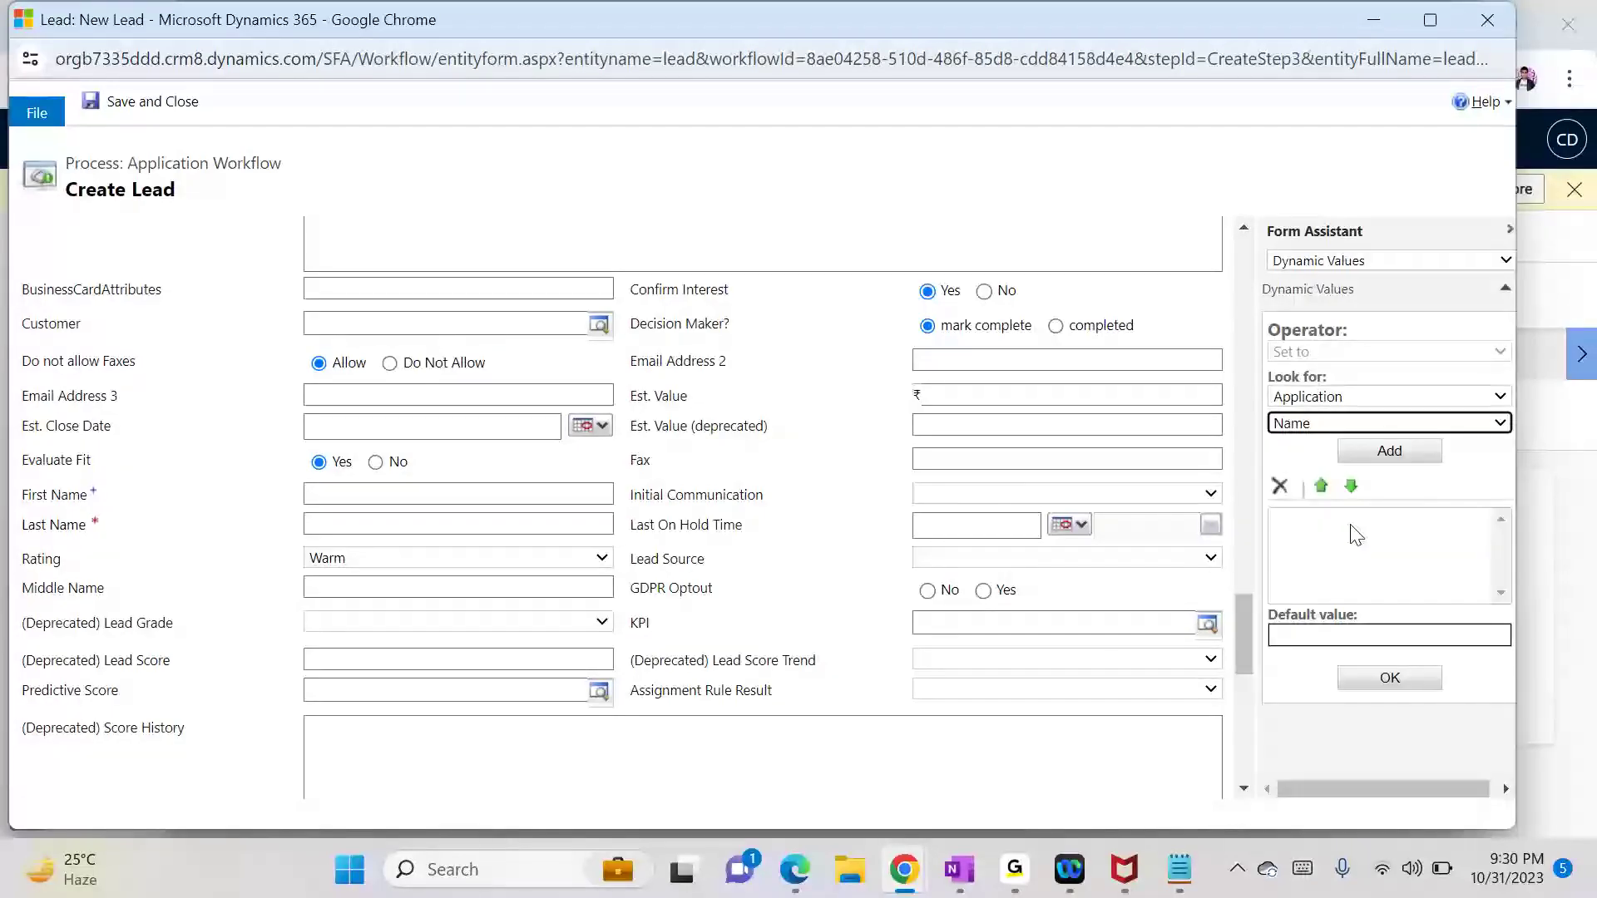
click(1389, 453)
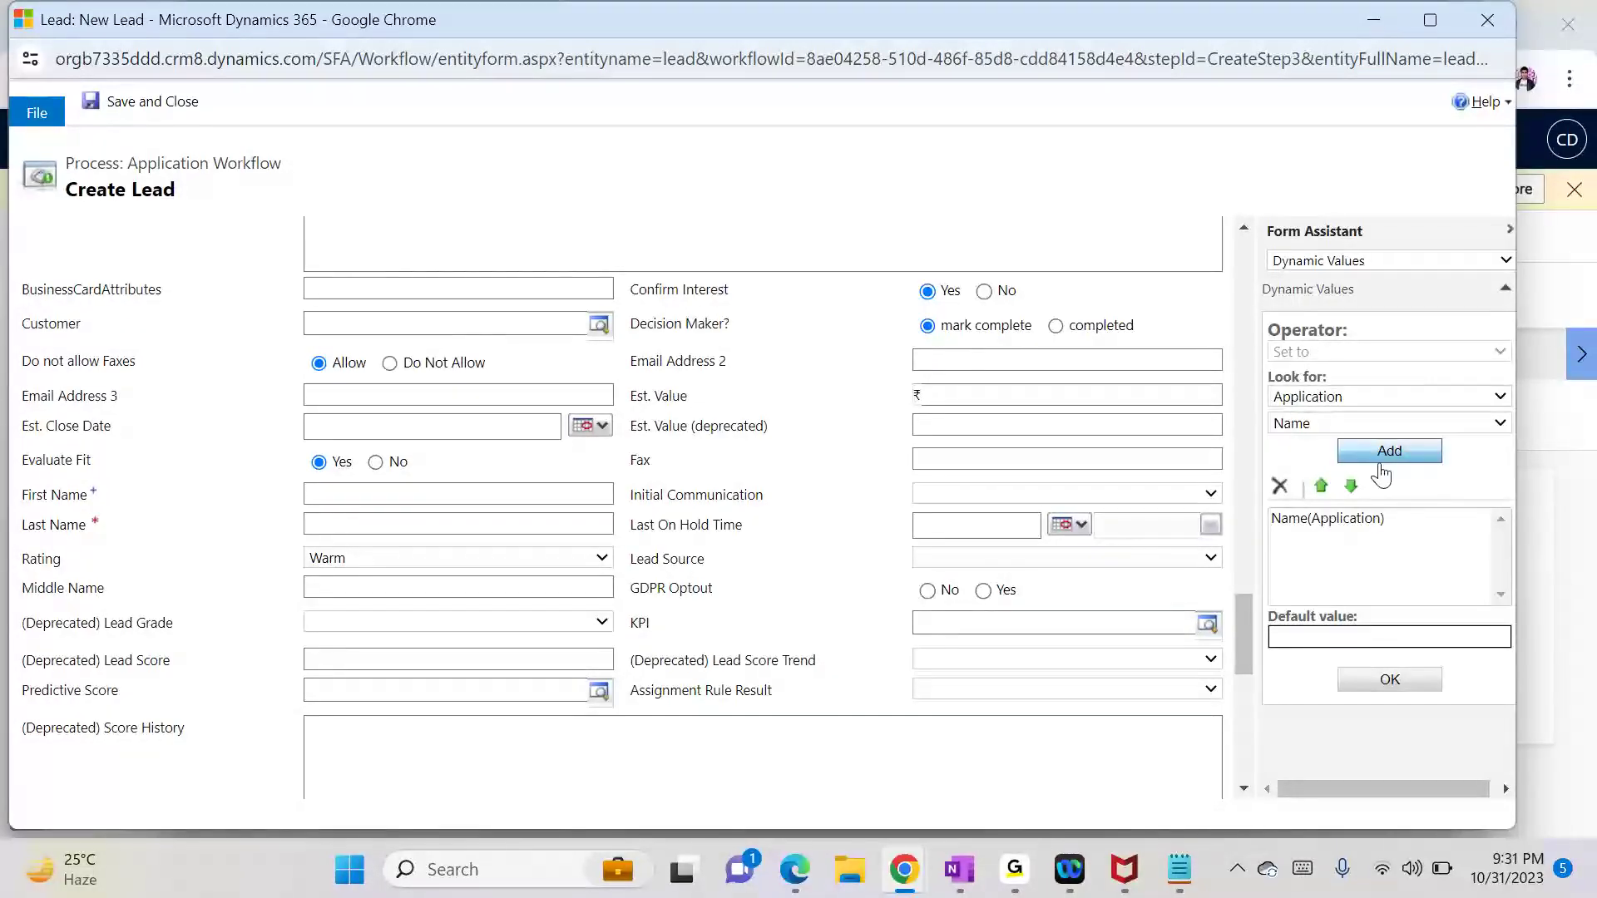
click(1385, 695)
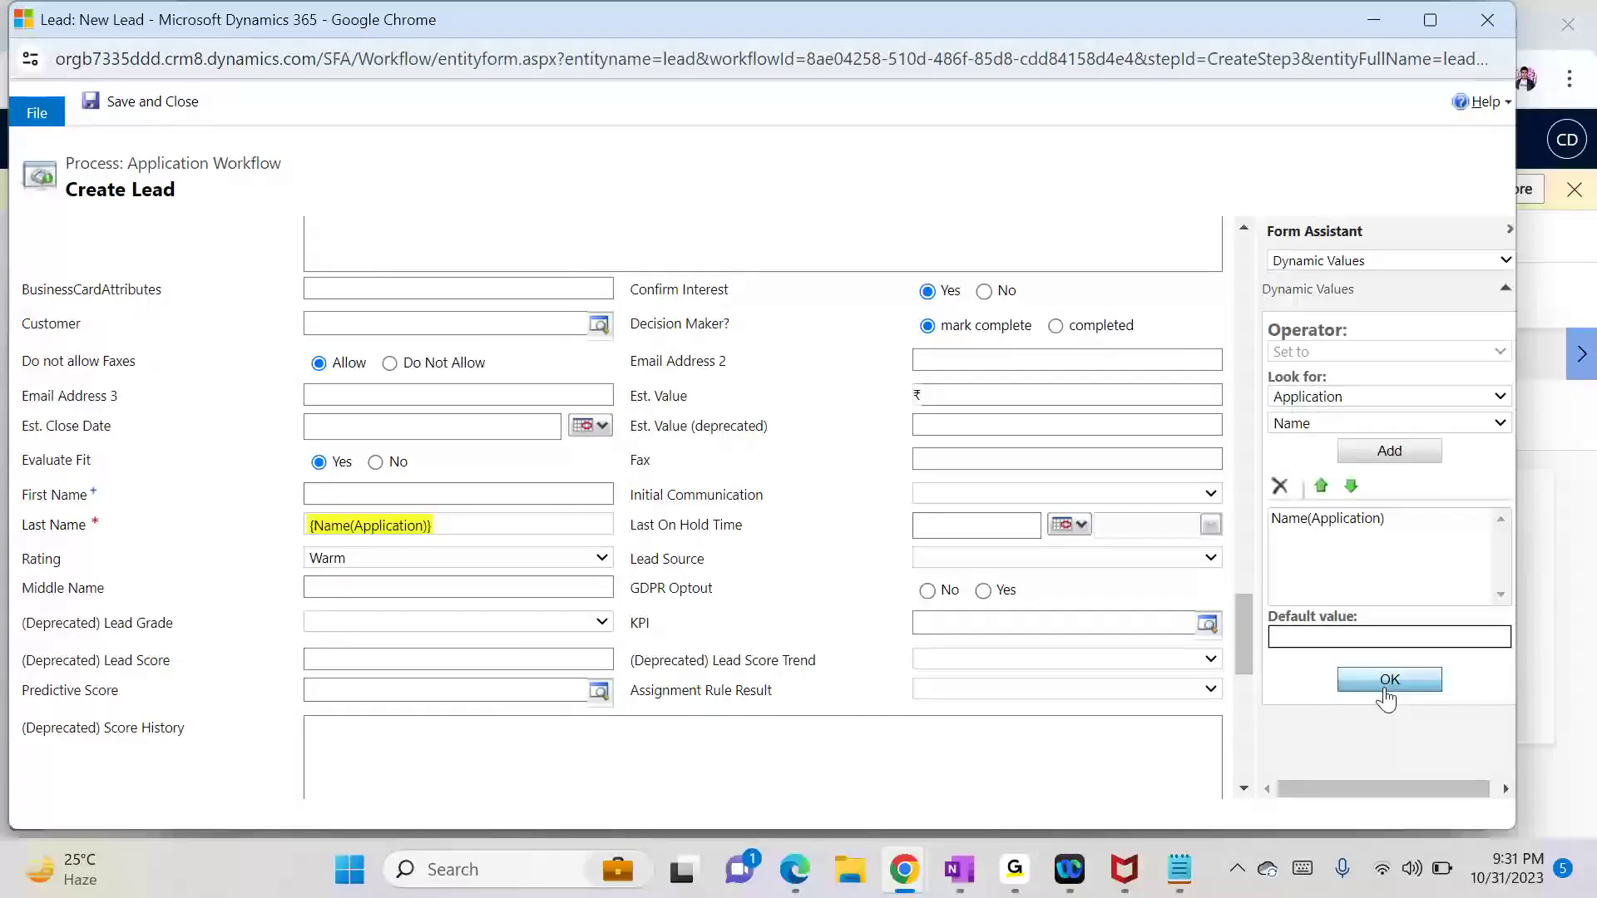
Step: Change the lead's Rating to Hot, leaving Lead Source unchanged
click(409, 556)
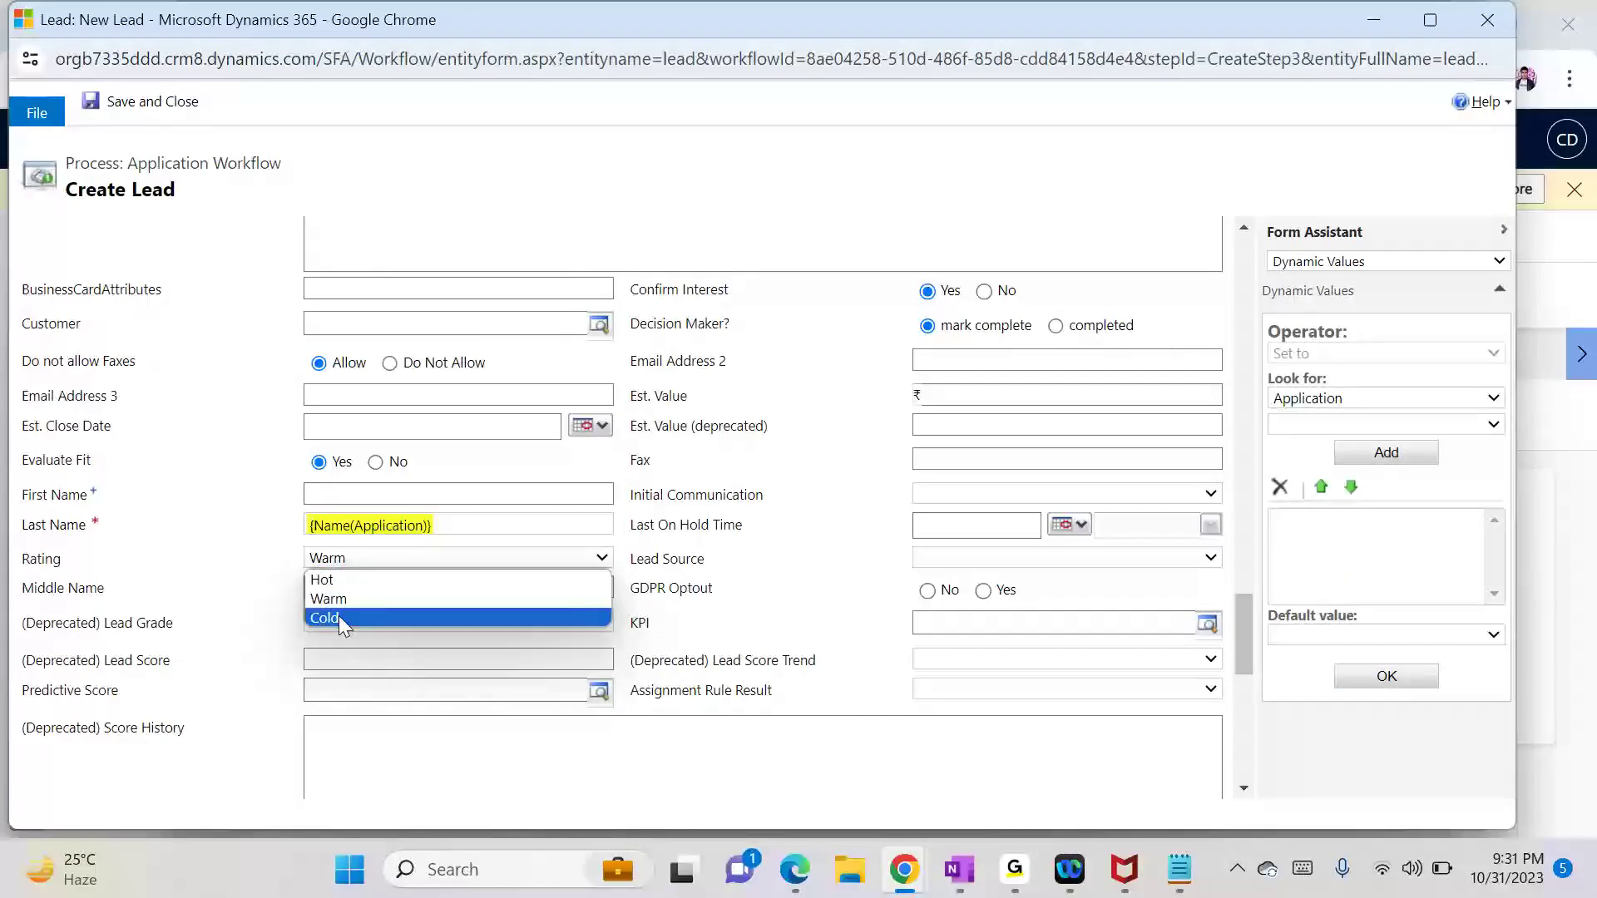
click(344, 582)
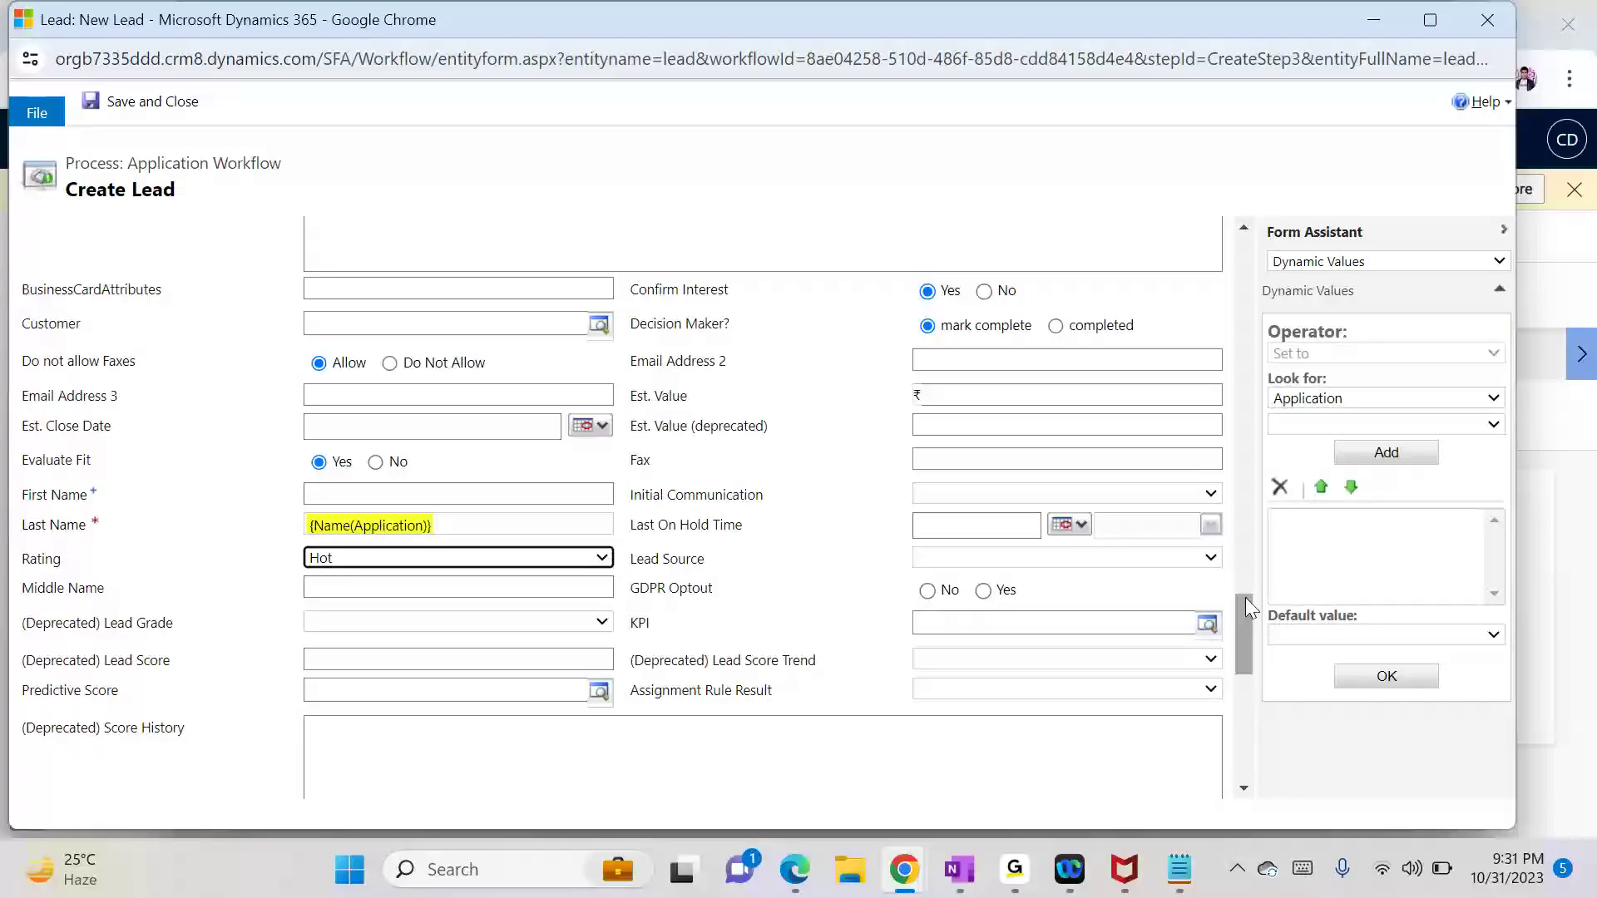
click(1095, 558)
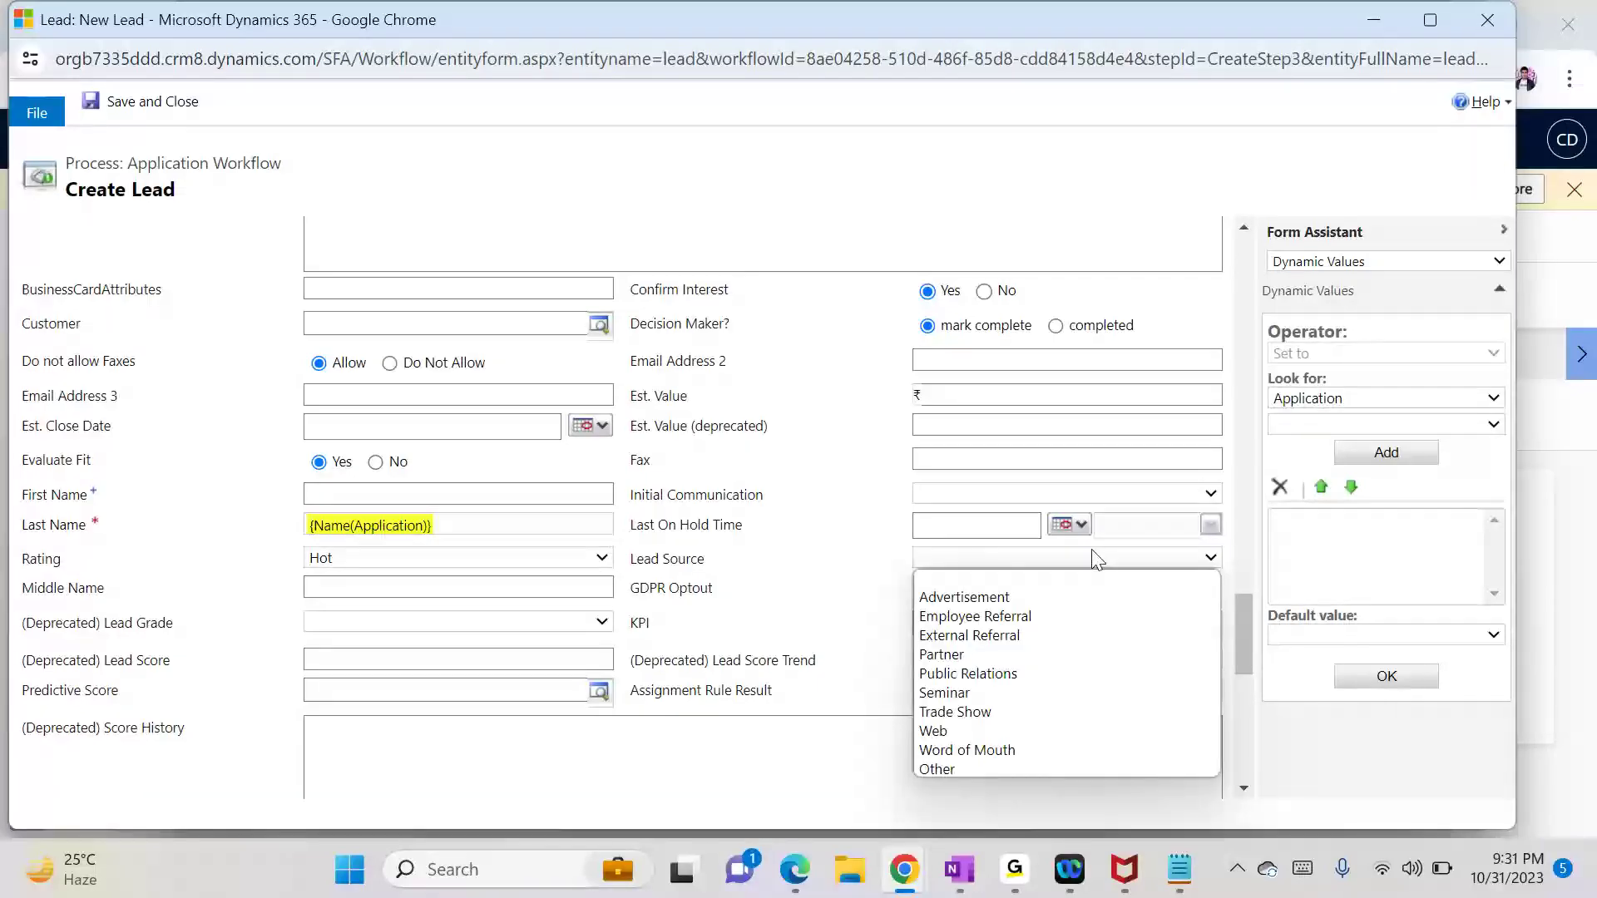
click(1094, 557)
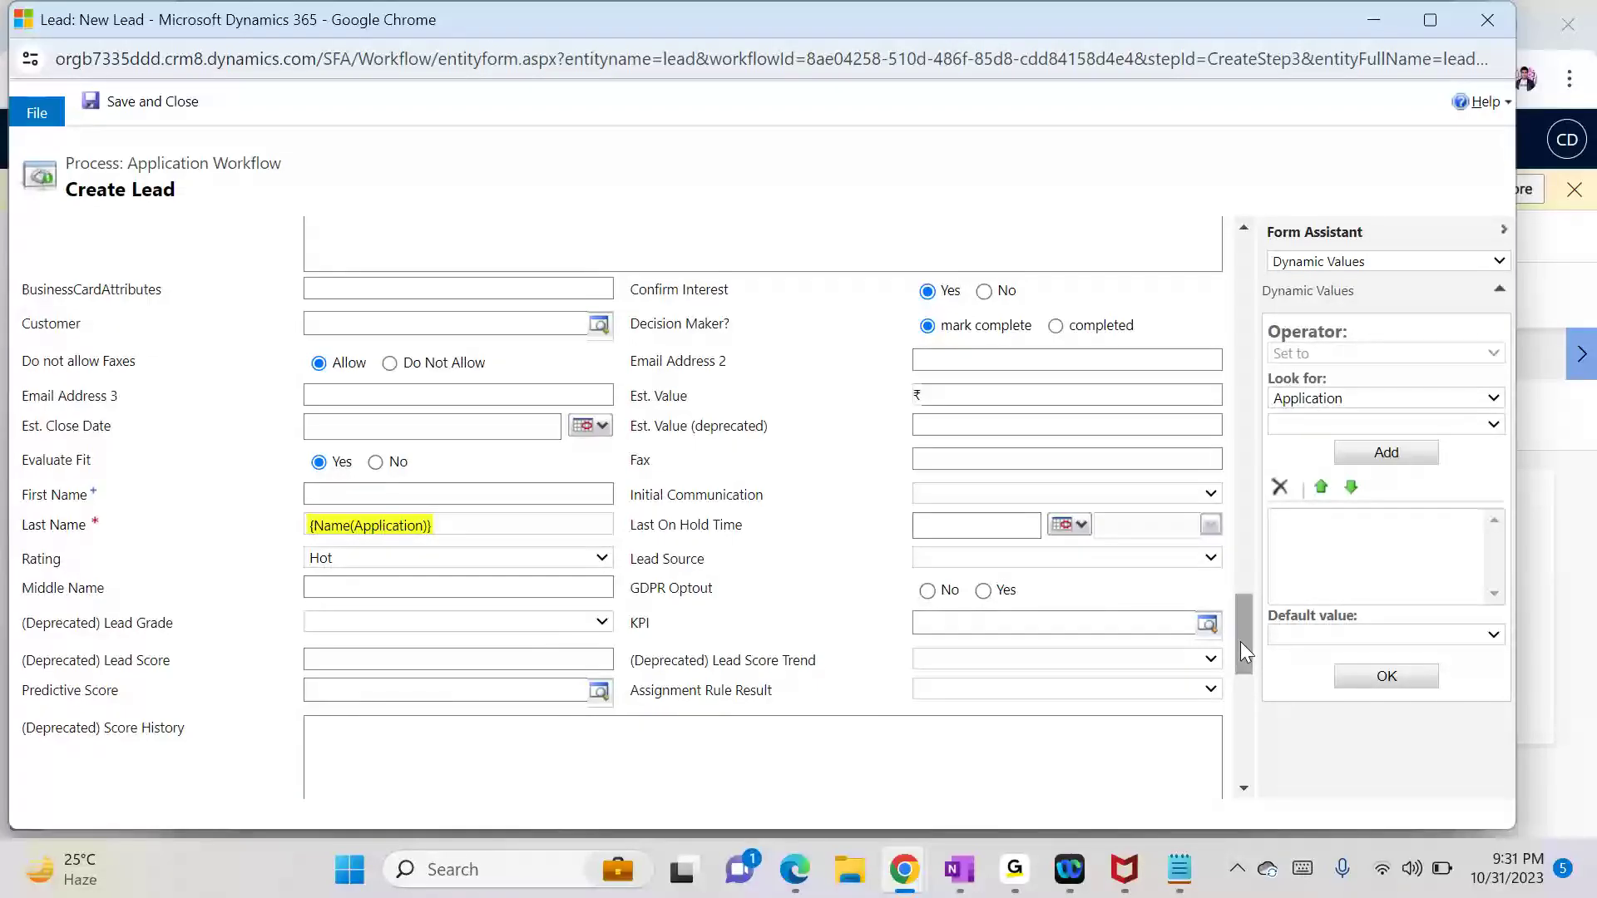
drag(1240, 641, 1239, 426)
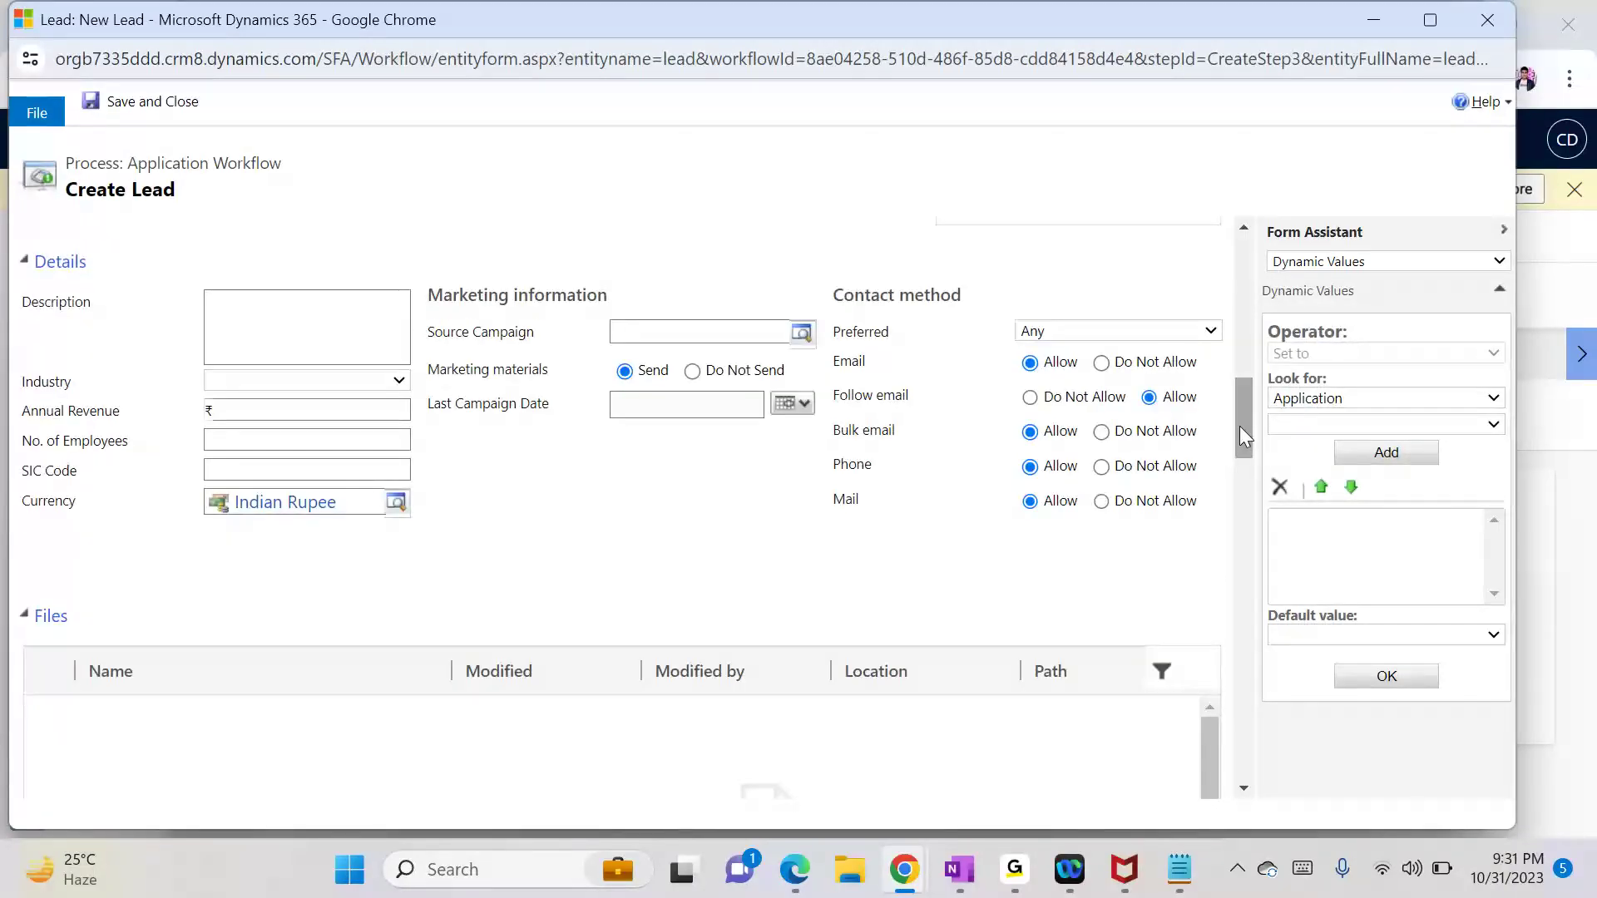
Step: Map Annual Revenue to {Salary(Application)} and save and close the lead properties
click(255, 412)
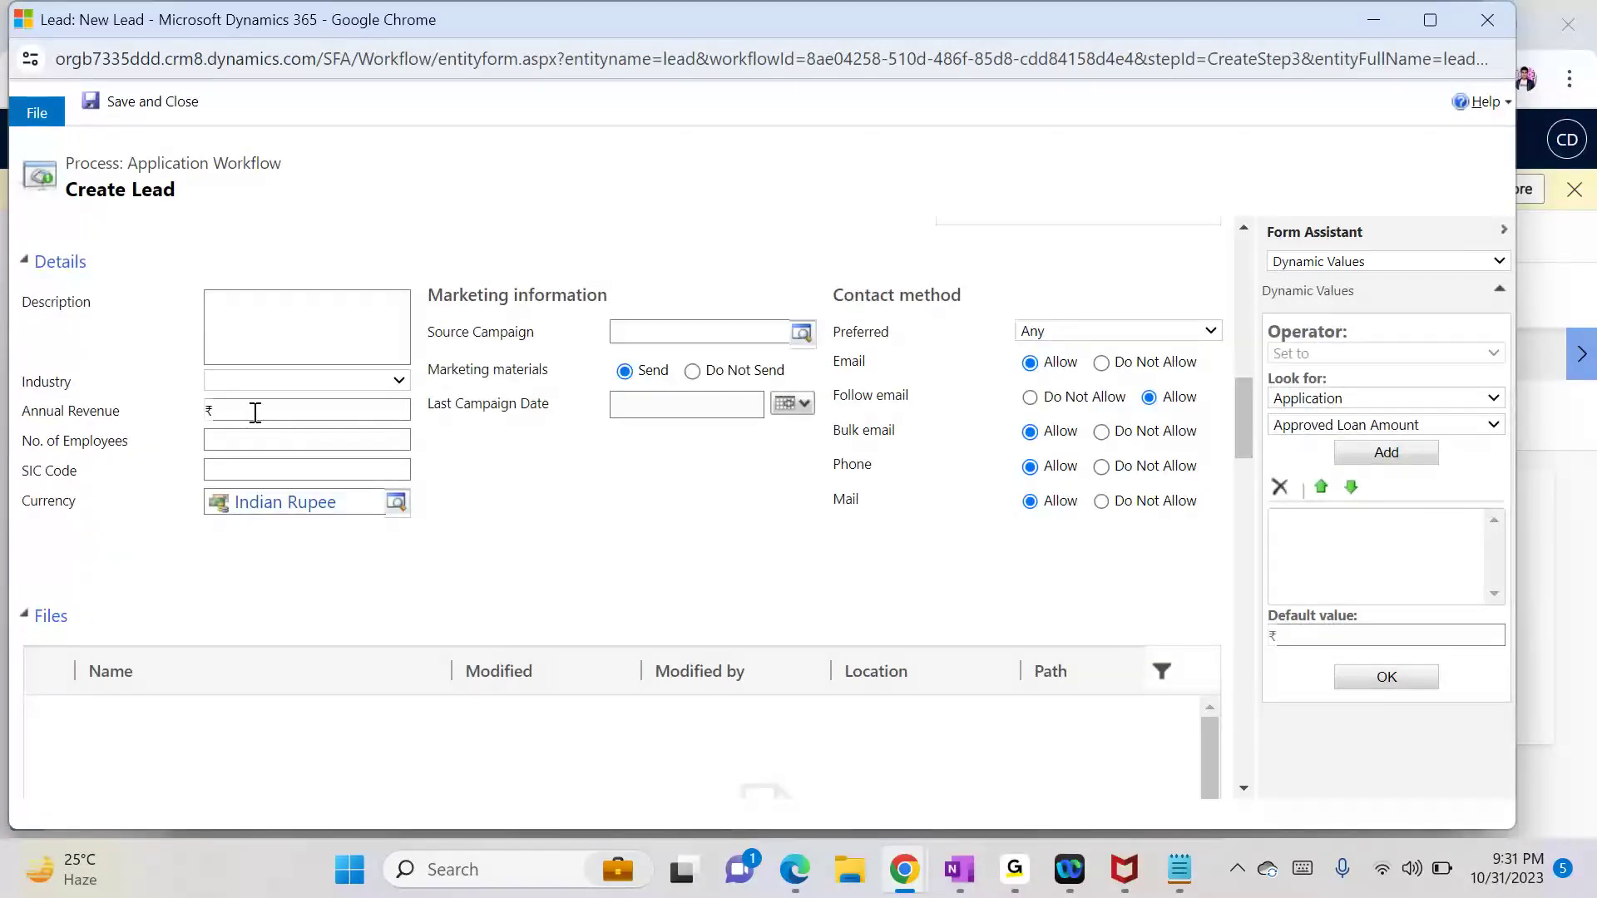
click(1383, 429)
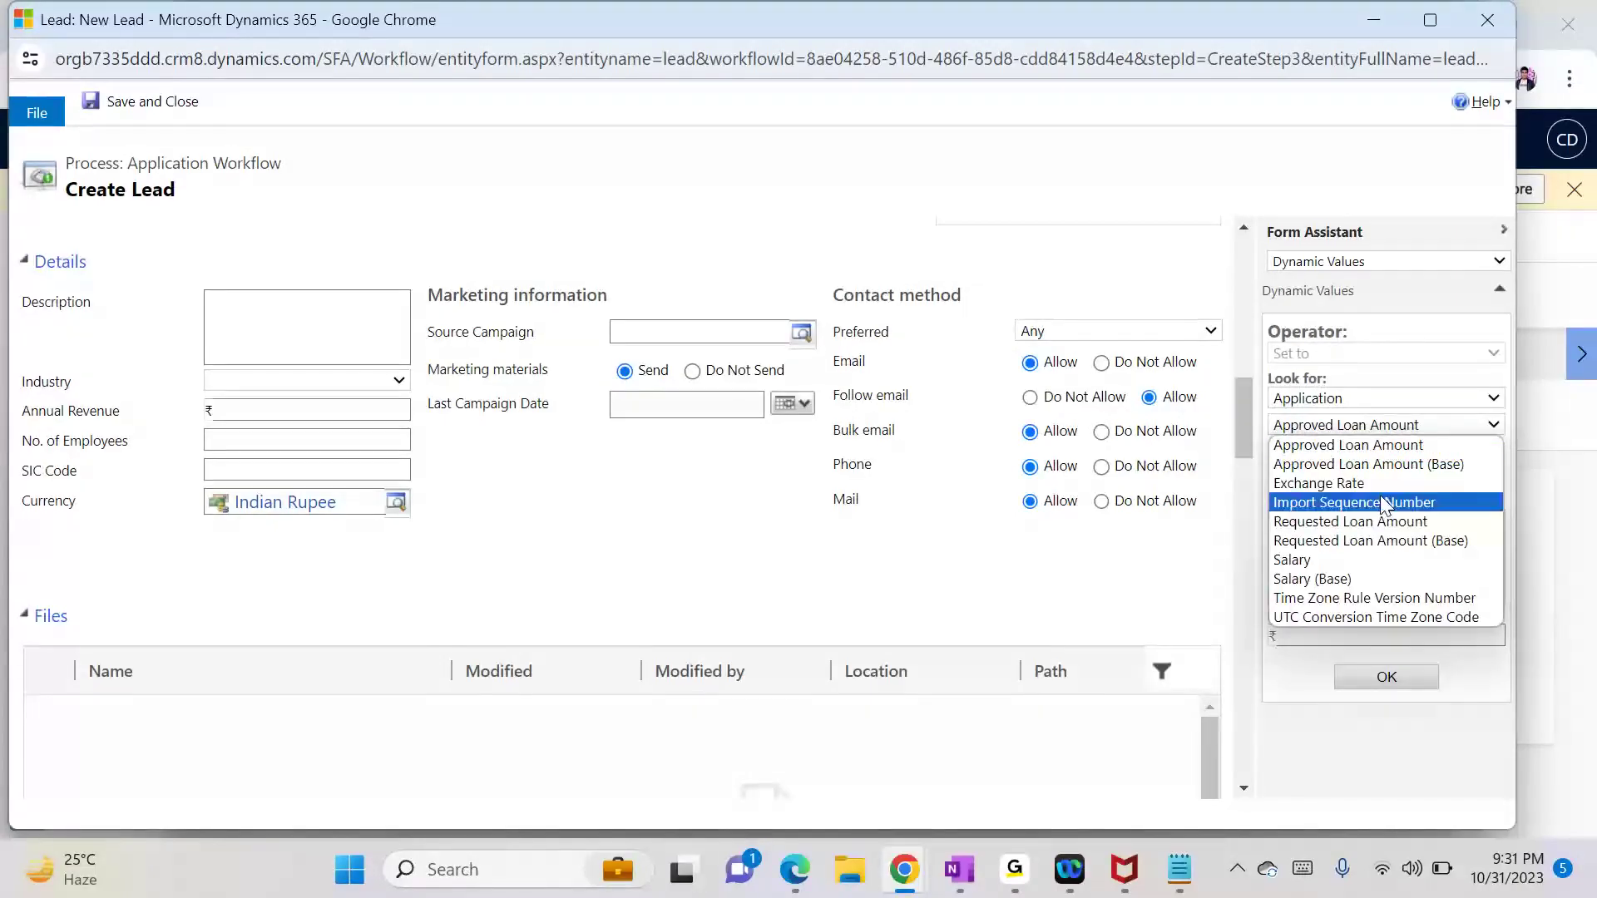
click(1404, 562)
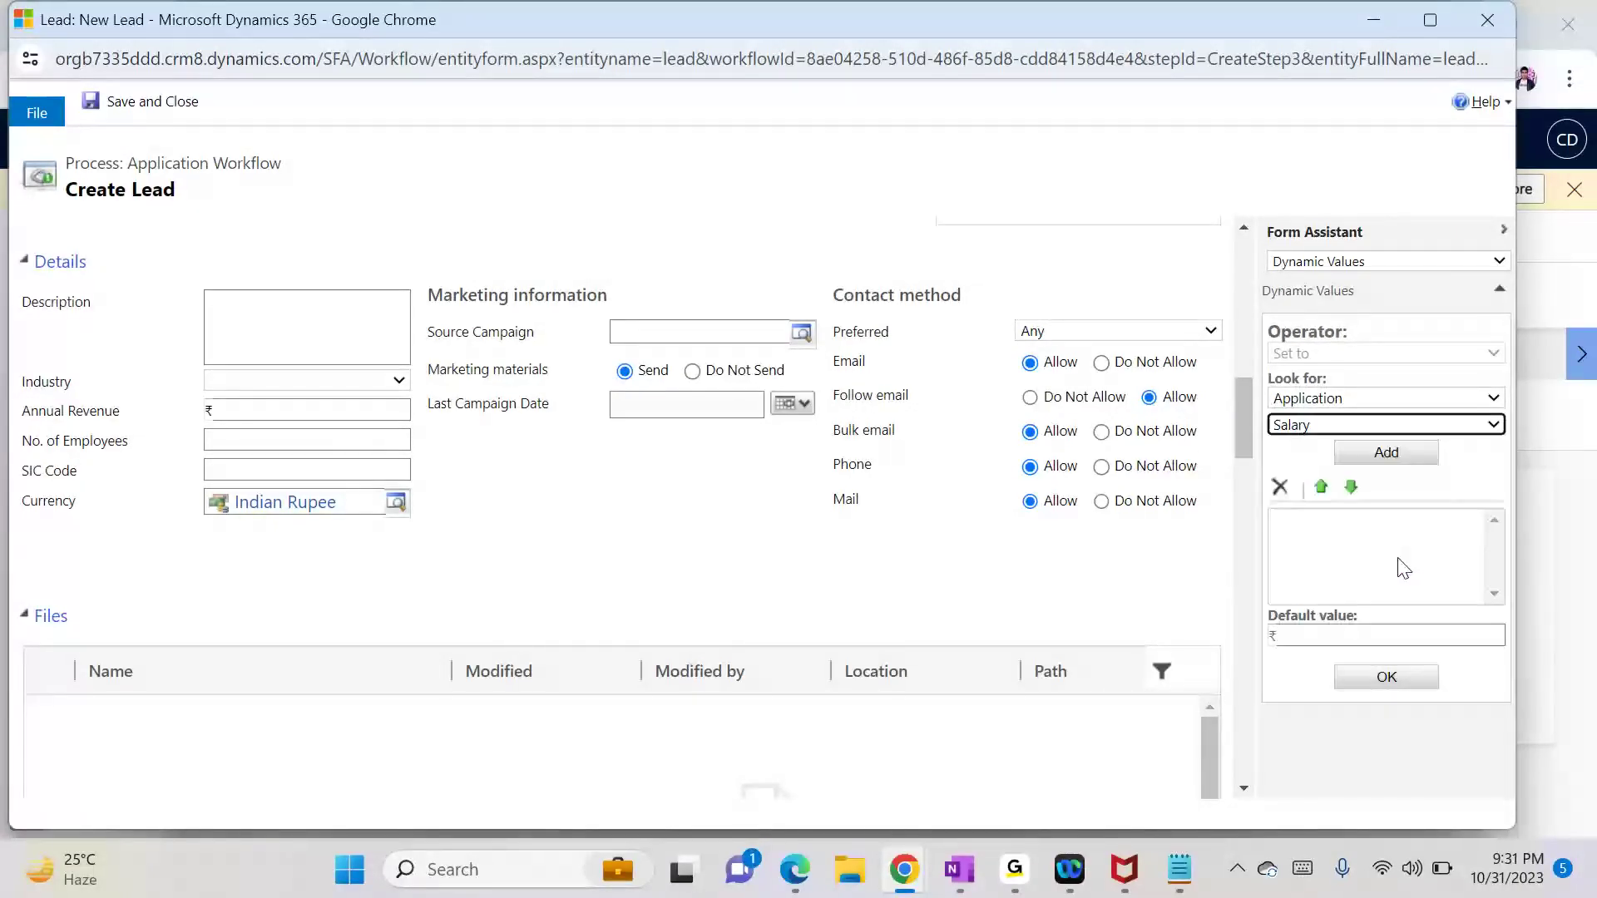
click(1386, 454)
click(1382, 682)
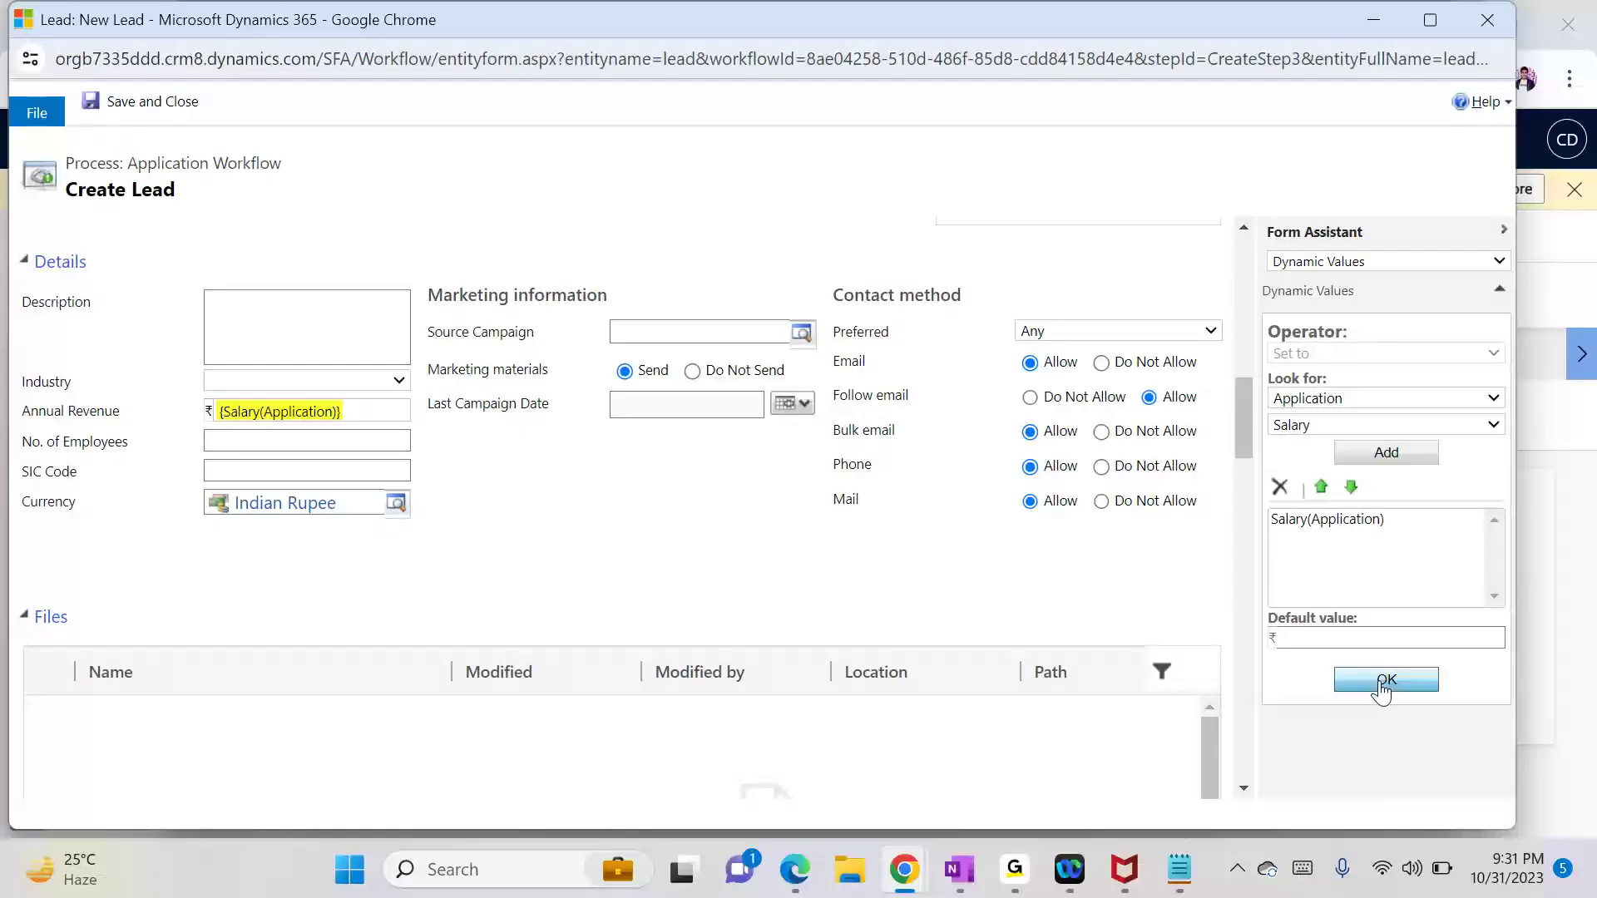
click(197, 108)
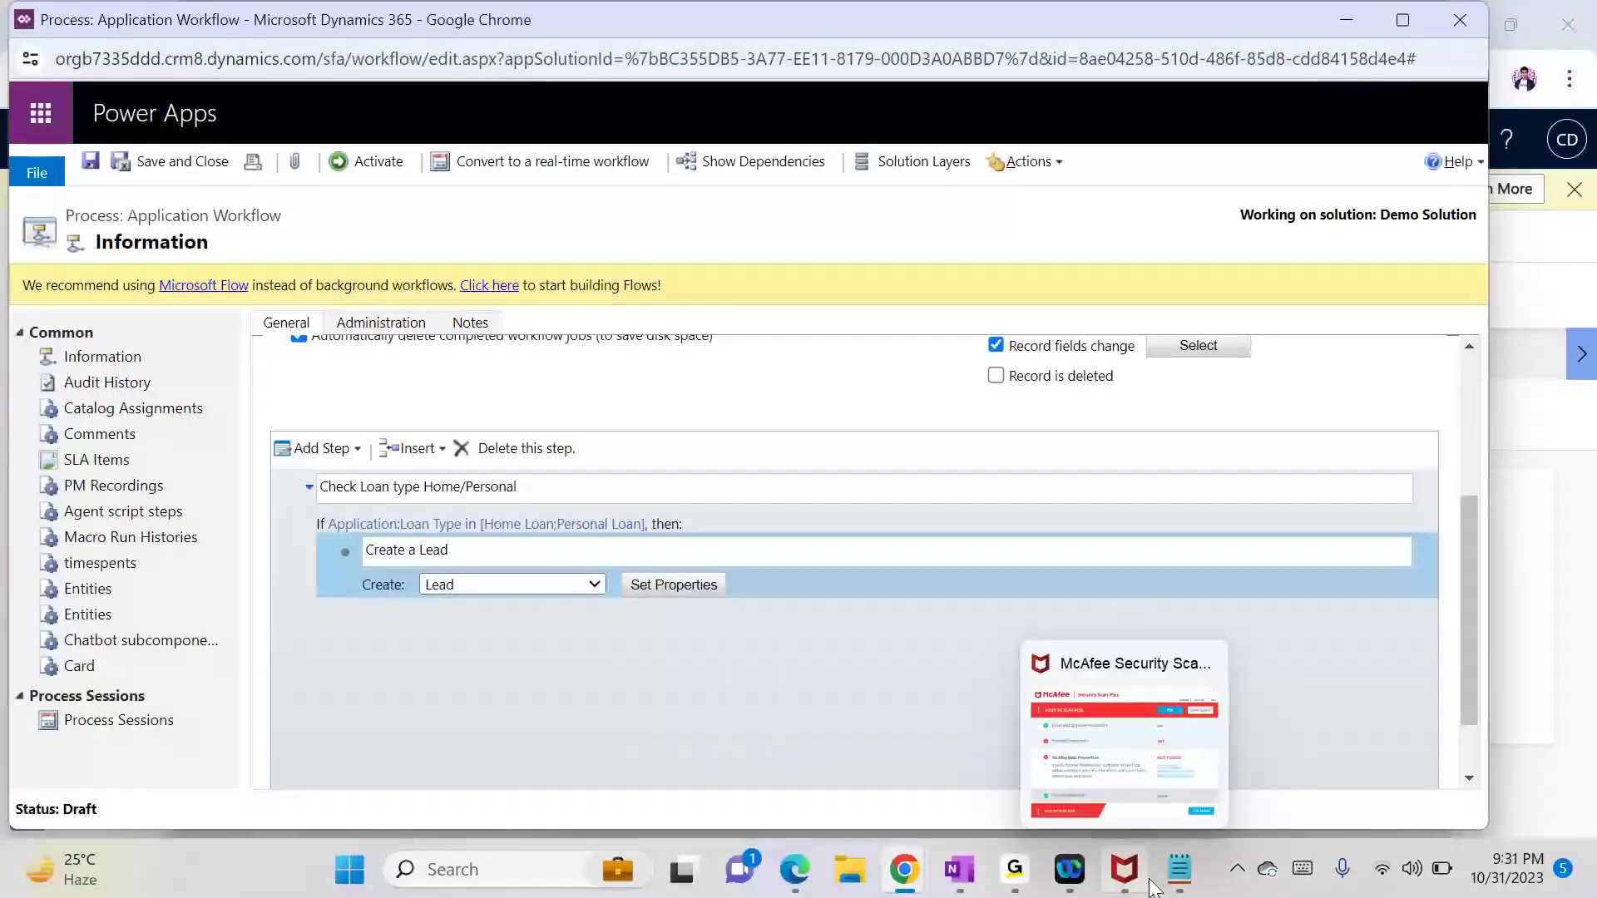
Step: Review the next planned action, emailing the customer, in the Notepad notes
click(1179, 869)
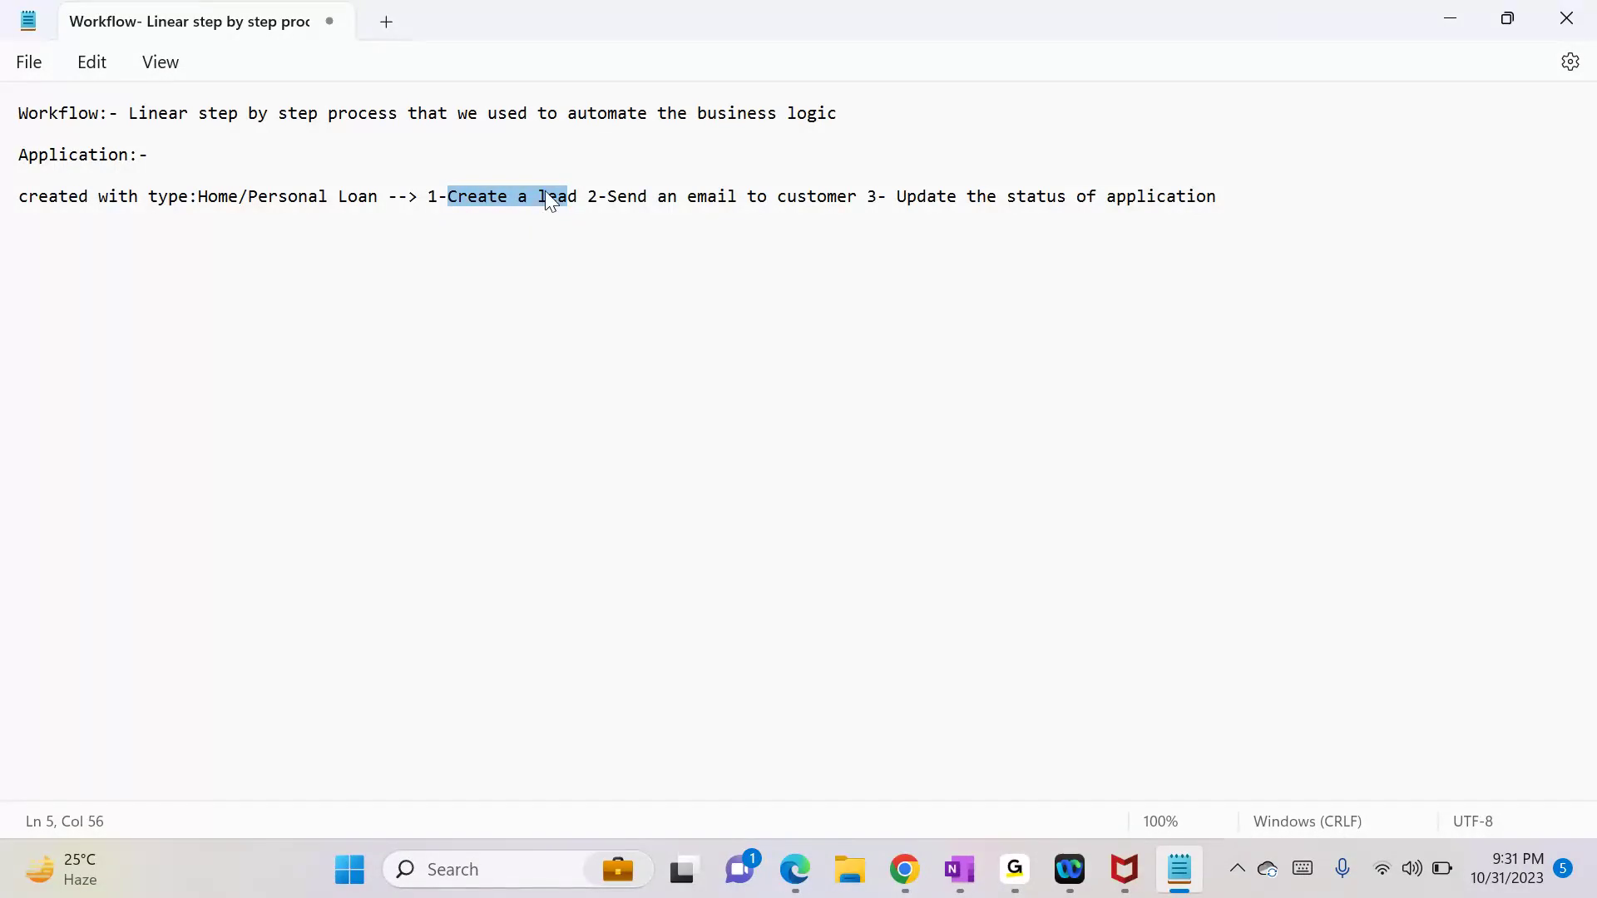
drag(588, 196, 847, 197)
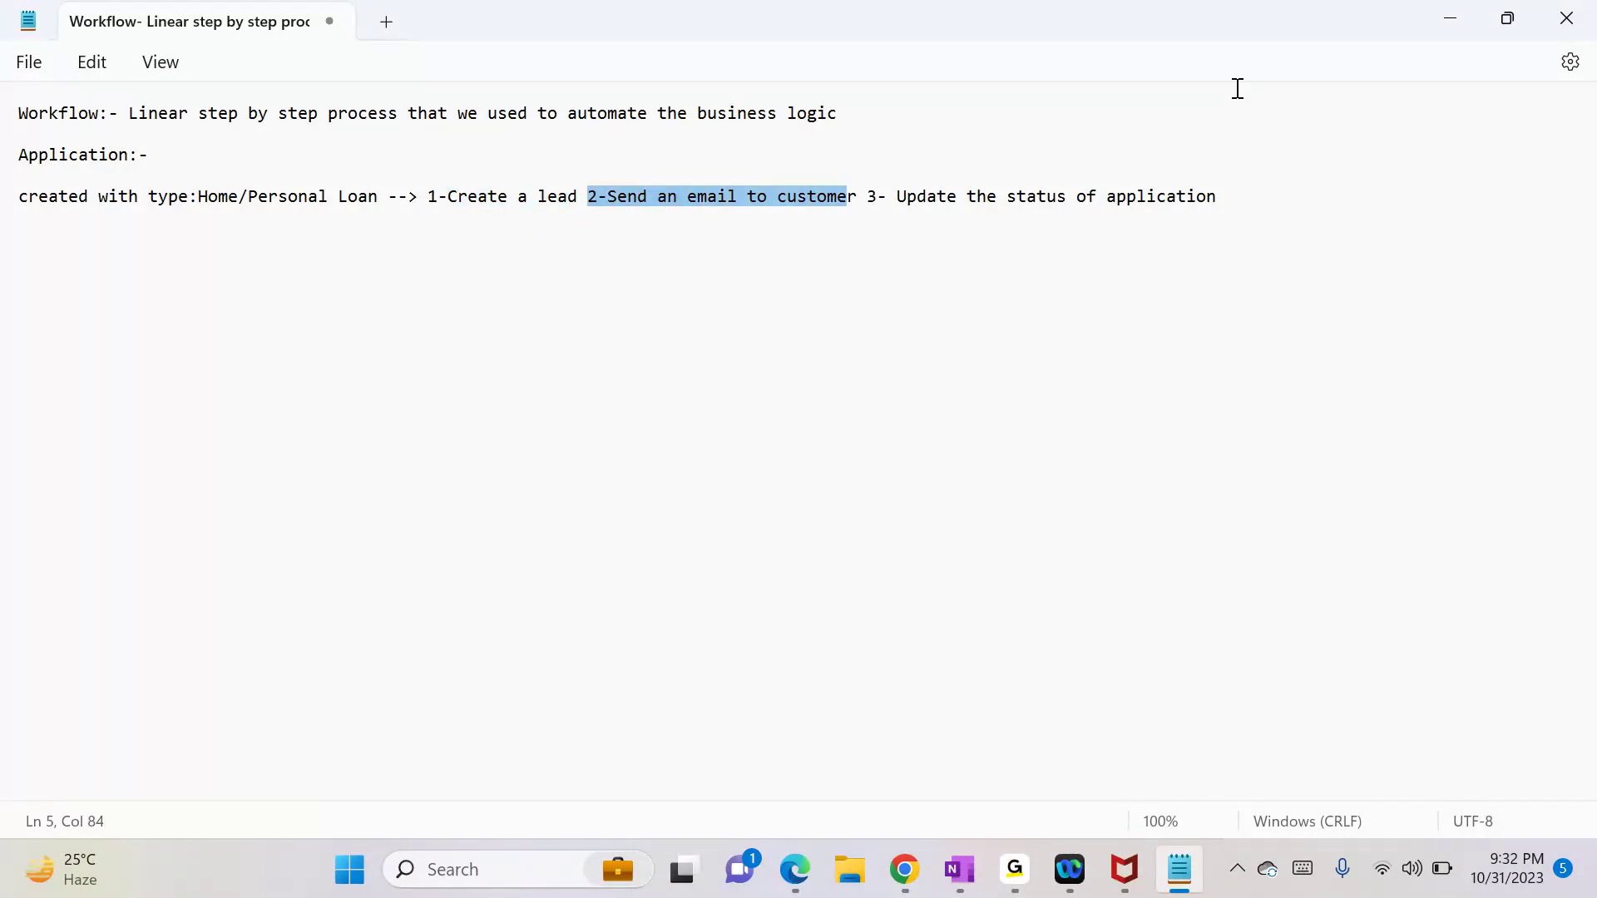
click(1432, 22)
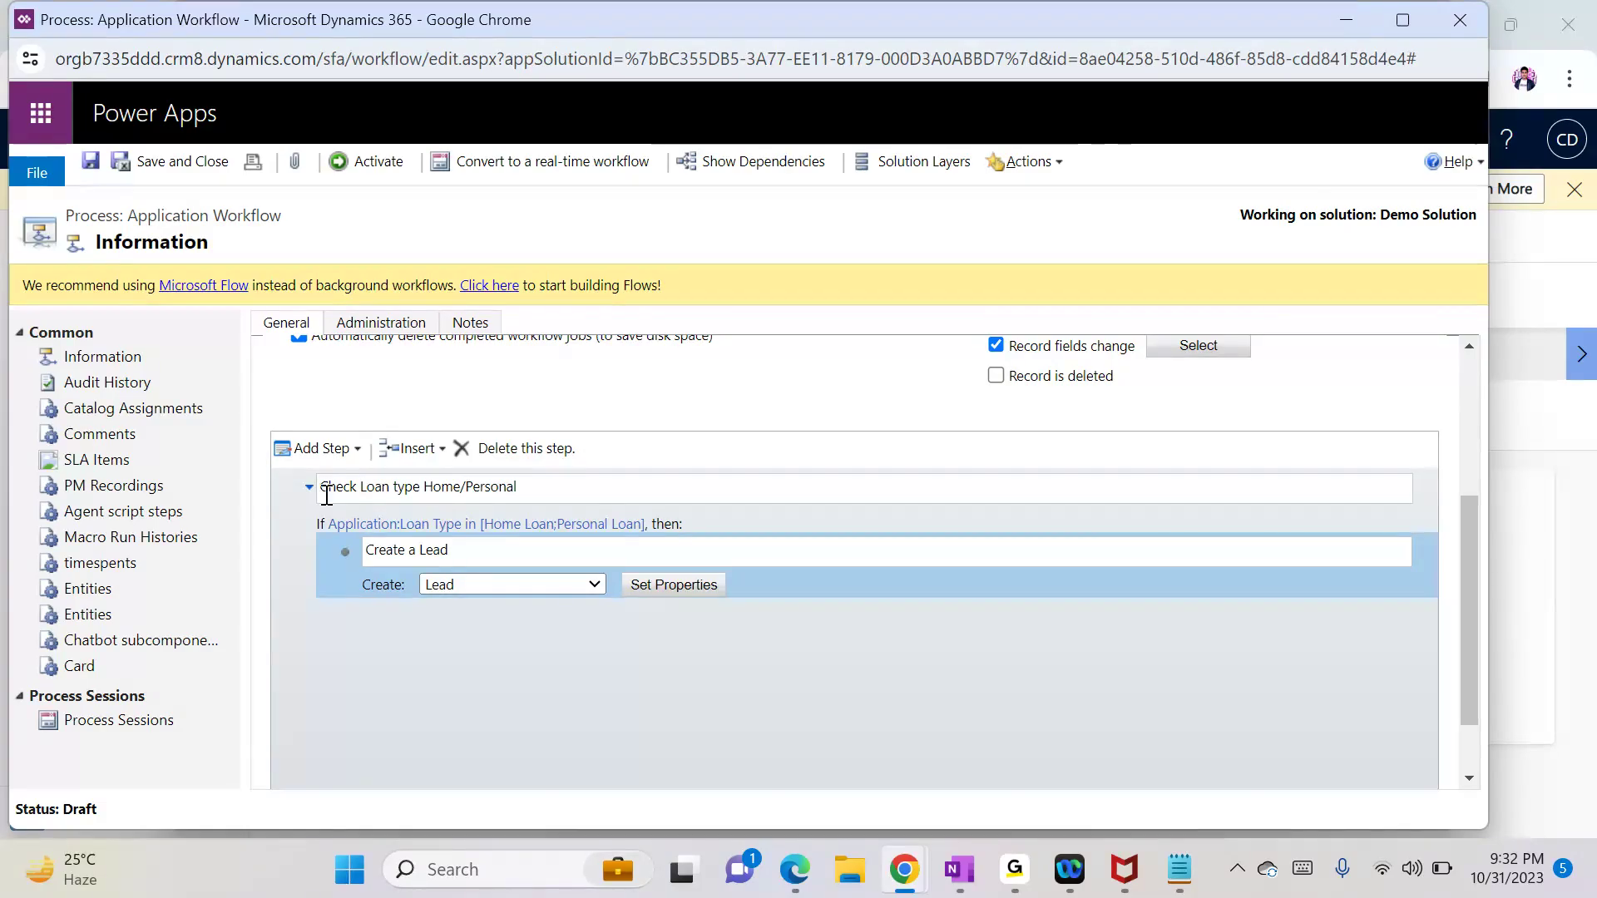
Step: Add a Send Email step after Create a Lead and bring up its email properties
click(333, 450)
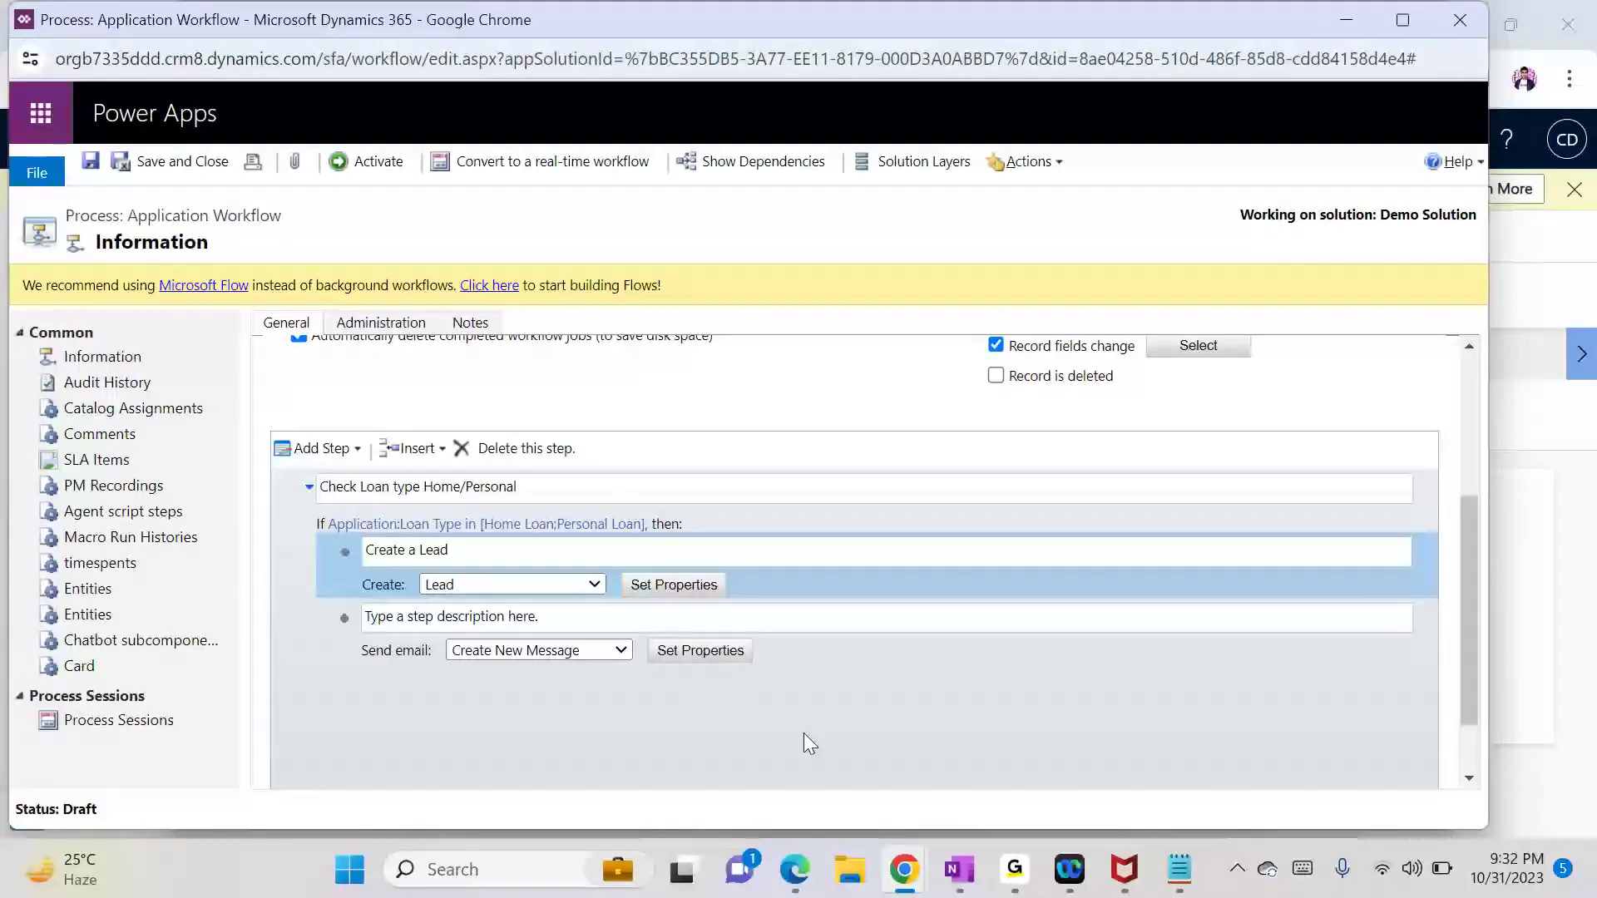
click(799, 650)
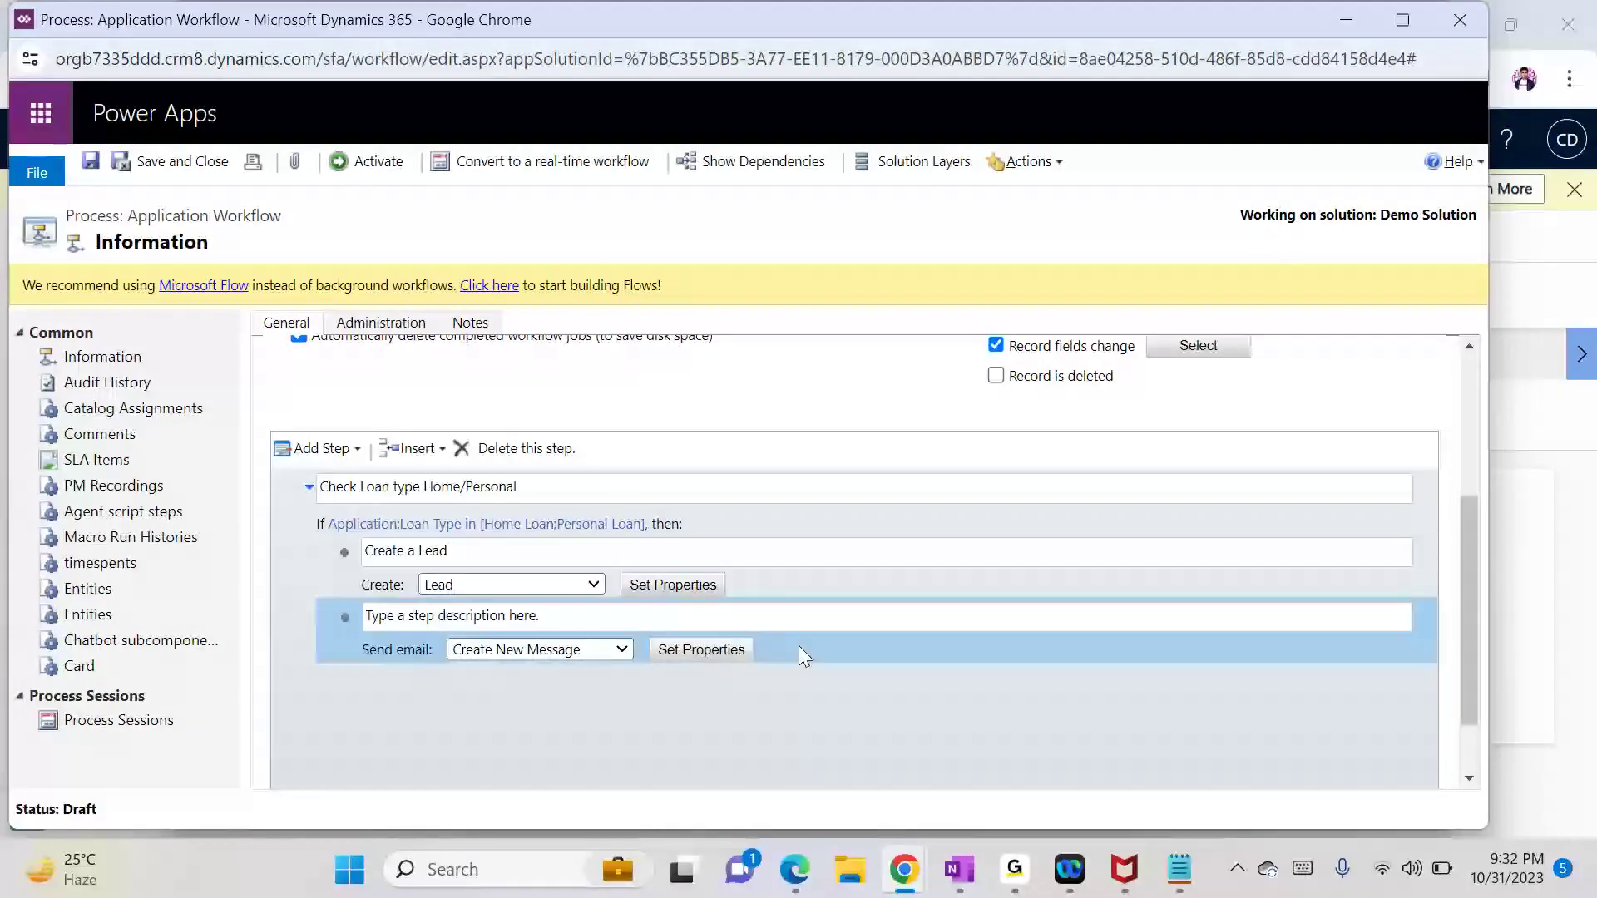
click(702, 649)
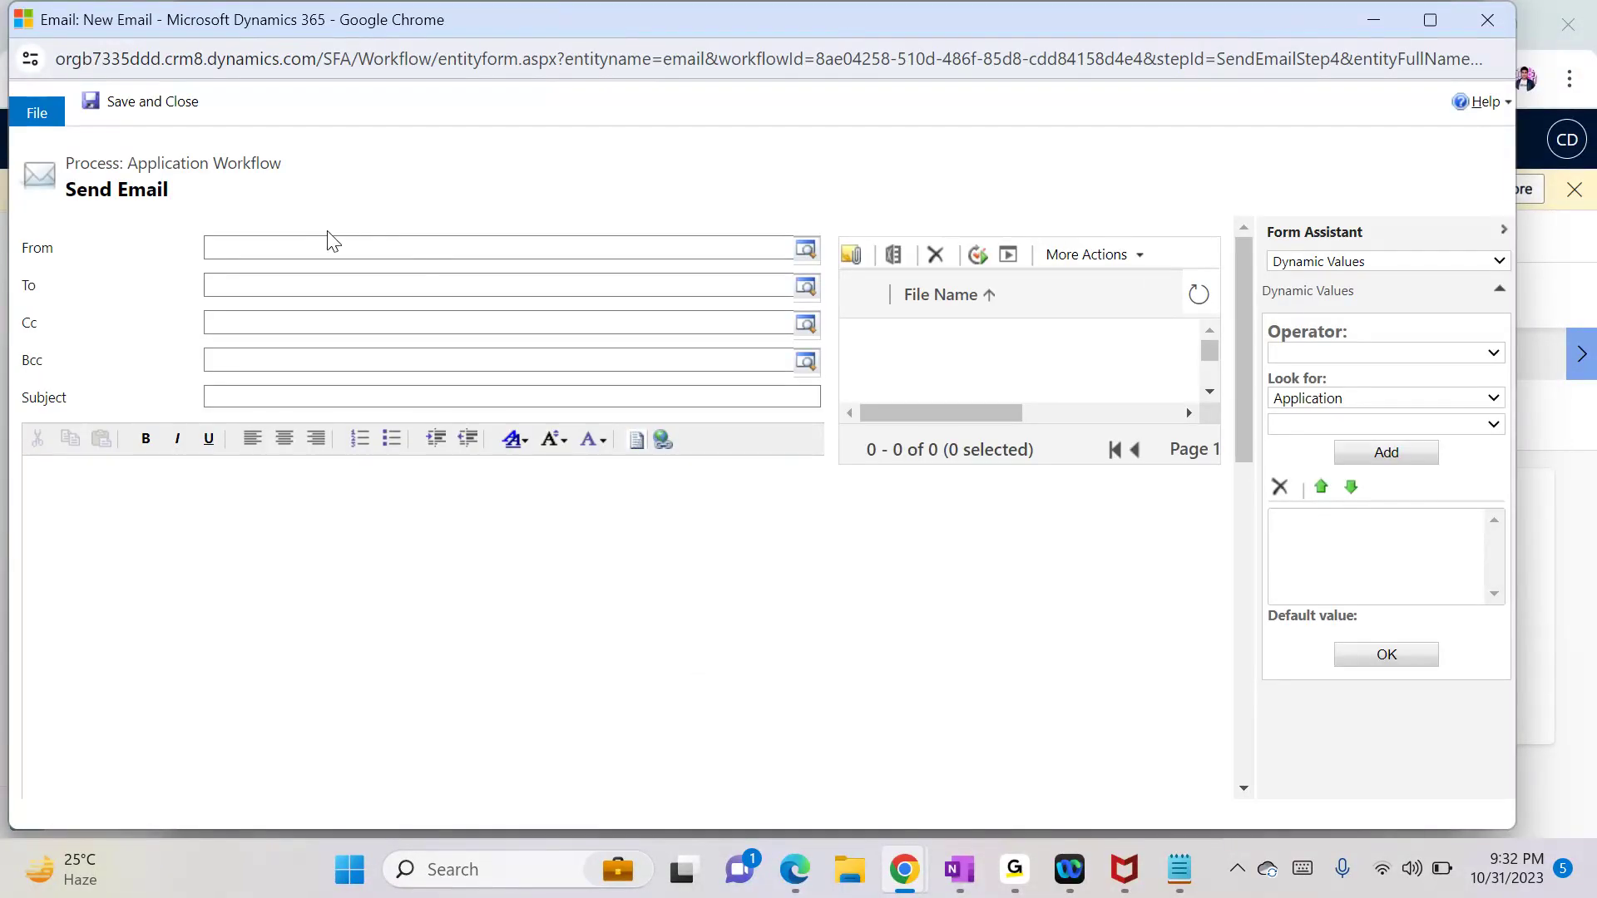
Step: Set the email's From to {Owner(Application)}
click(318, 246)
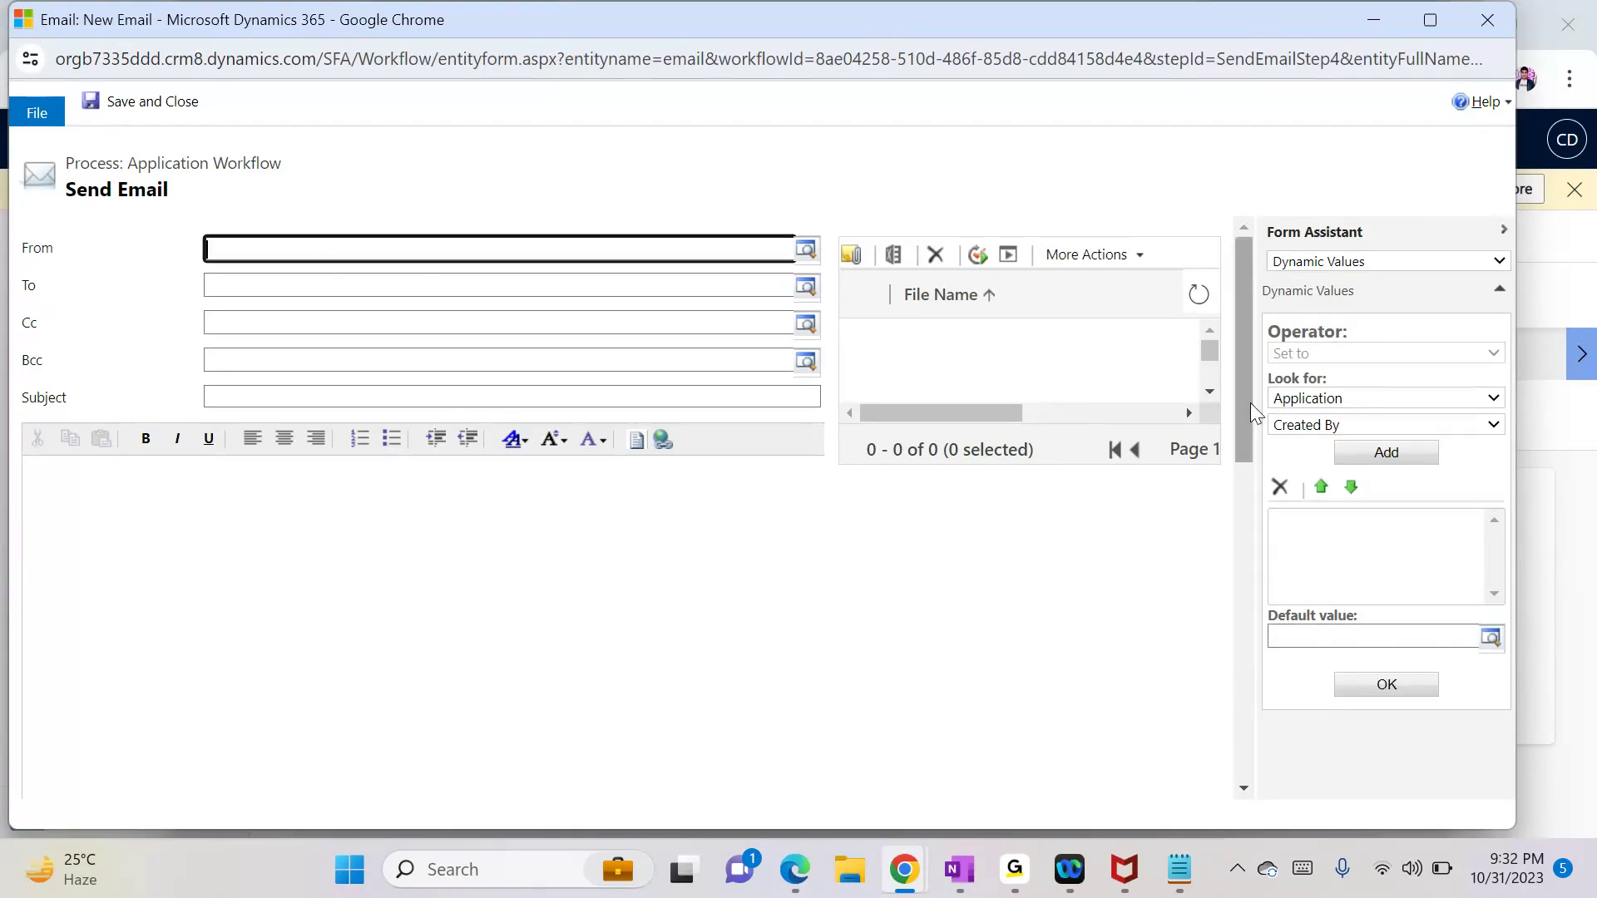
click(1317, 424)
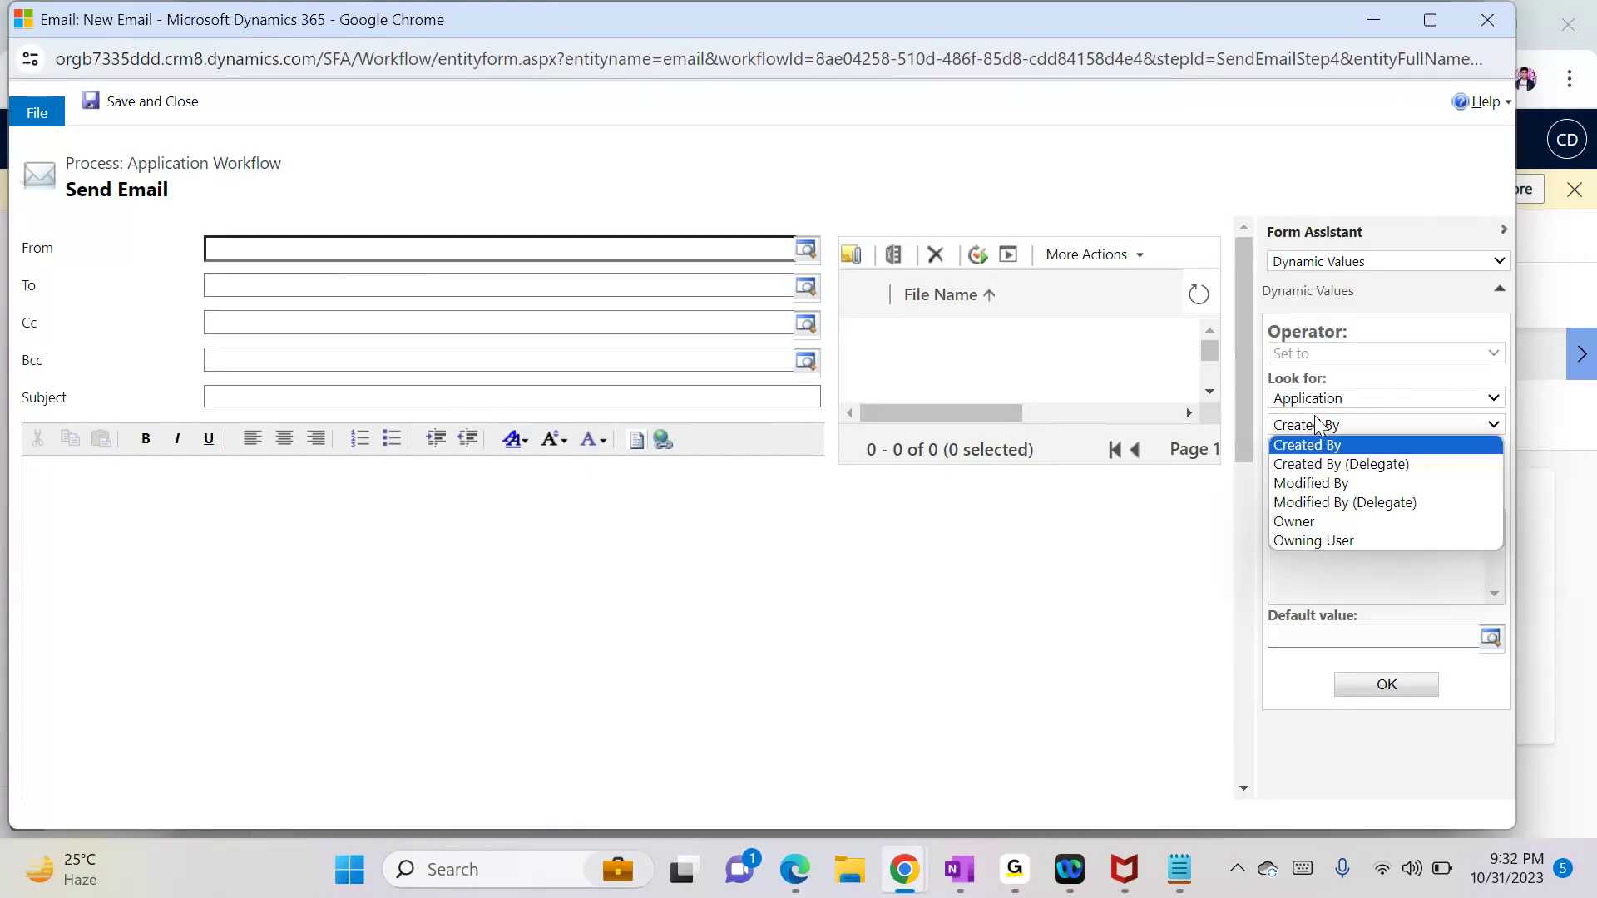
click(1318, 522)
click(1386, 451)
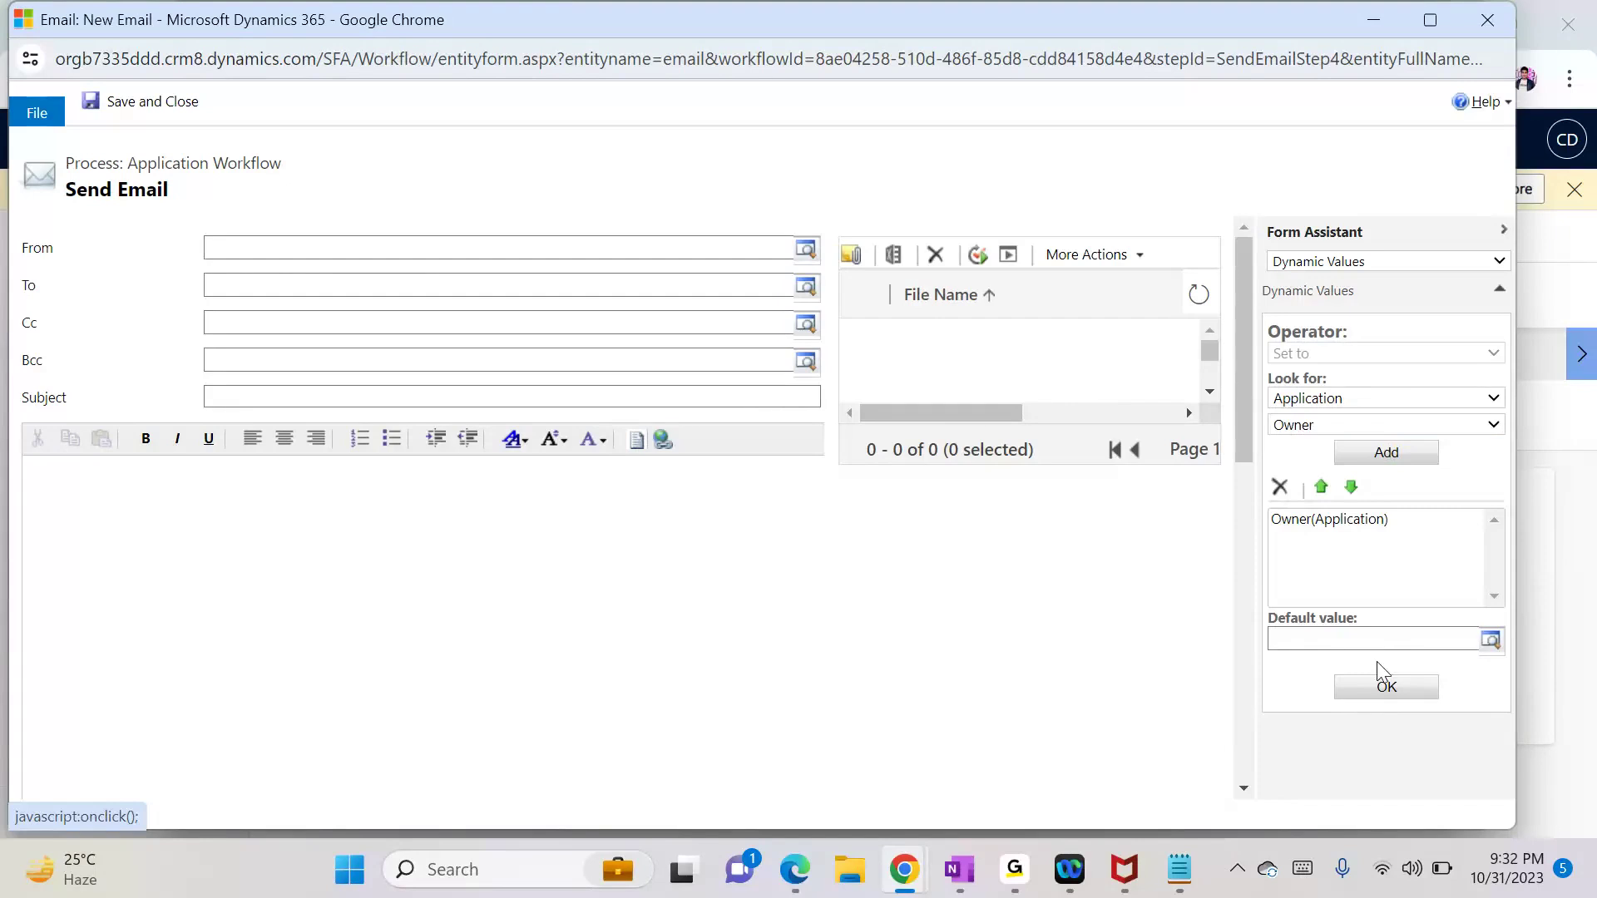
click(1378, 699)
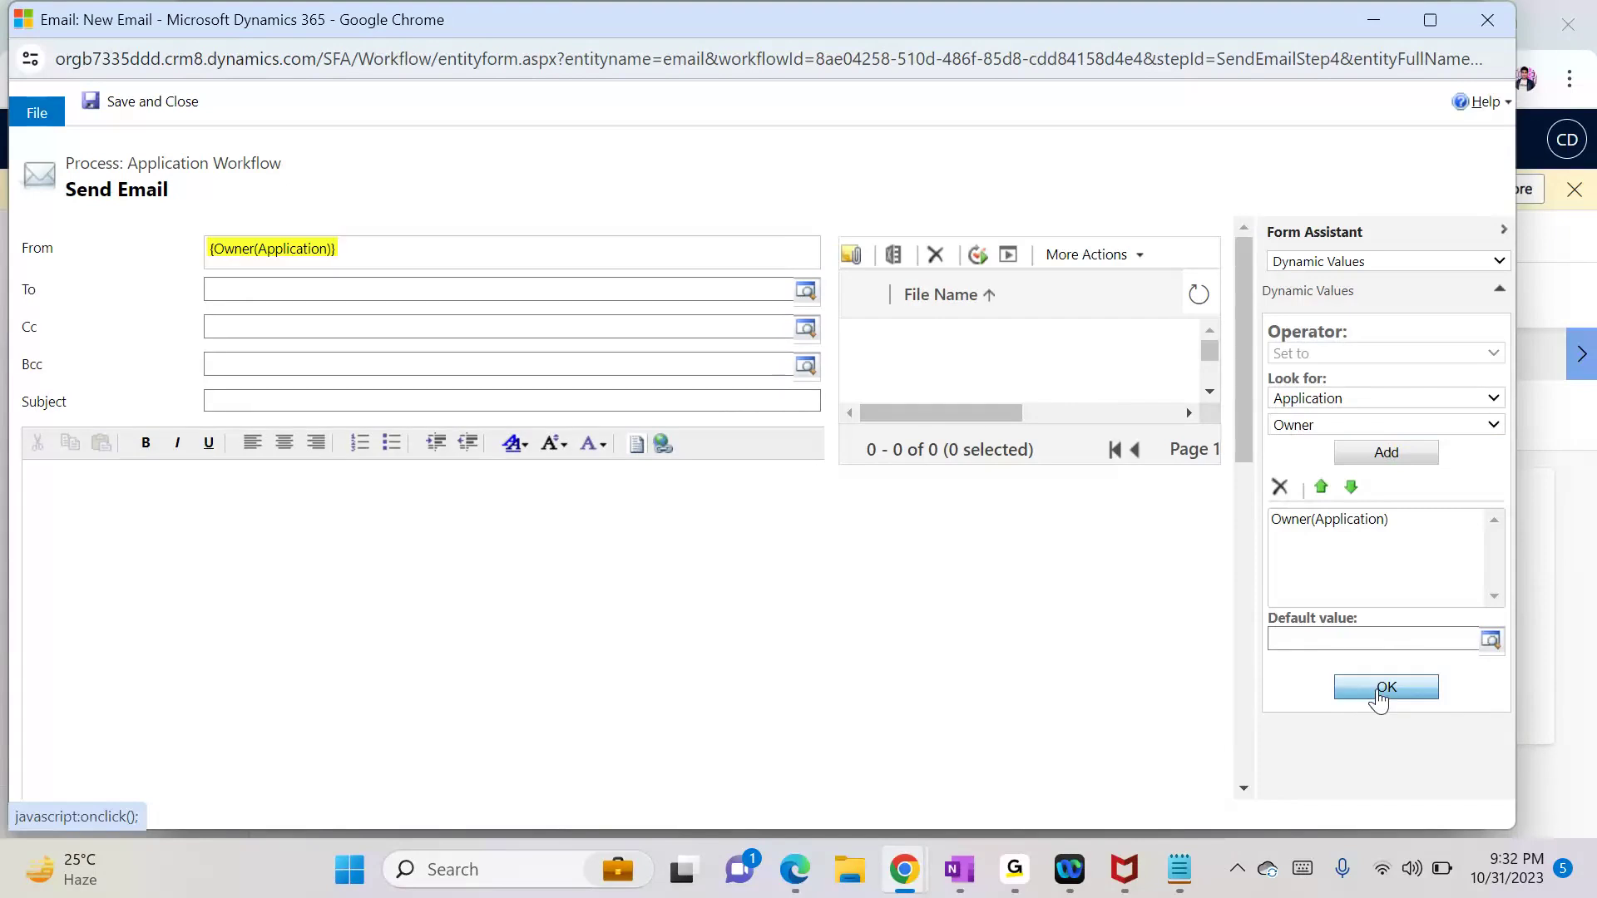
Step: Browse the Application and Create a Lead record fields for a recipient value
click(297, 286)
click(1312, 426)
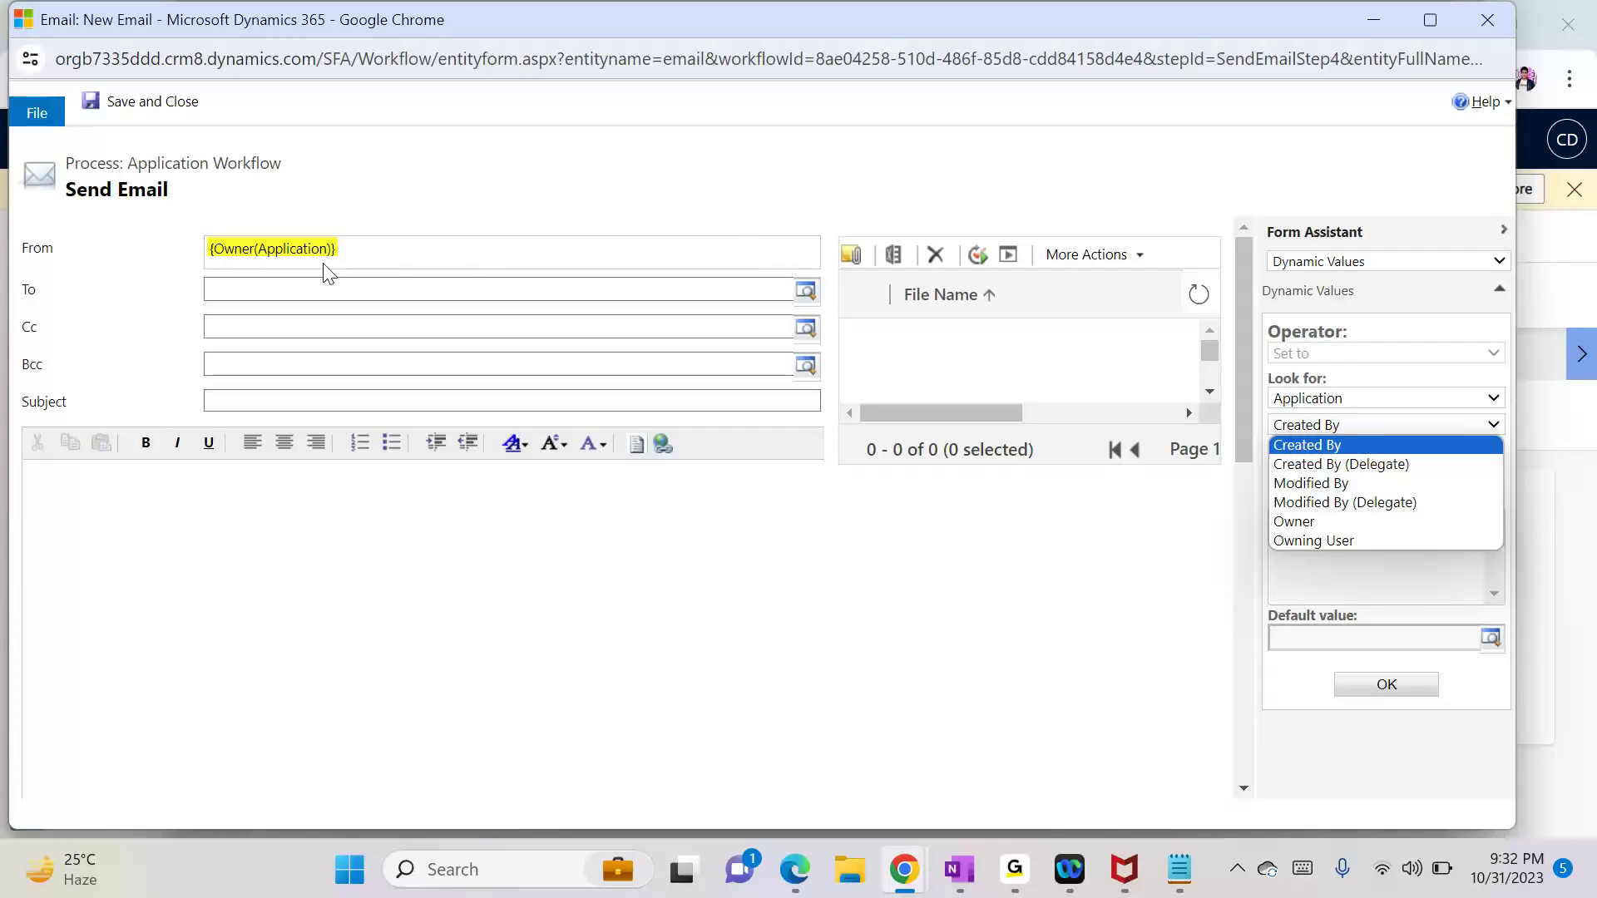
click(242, 290)
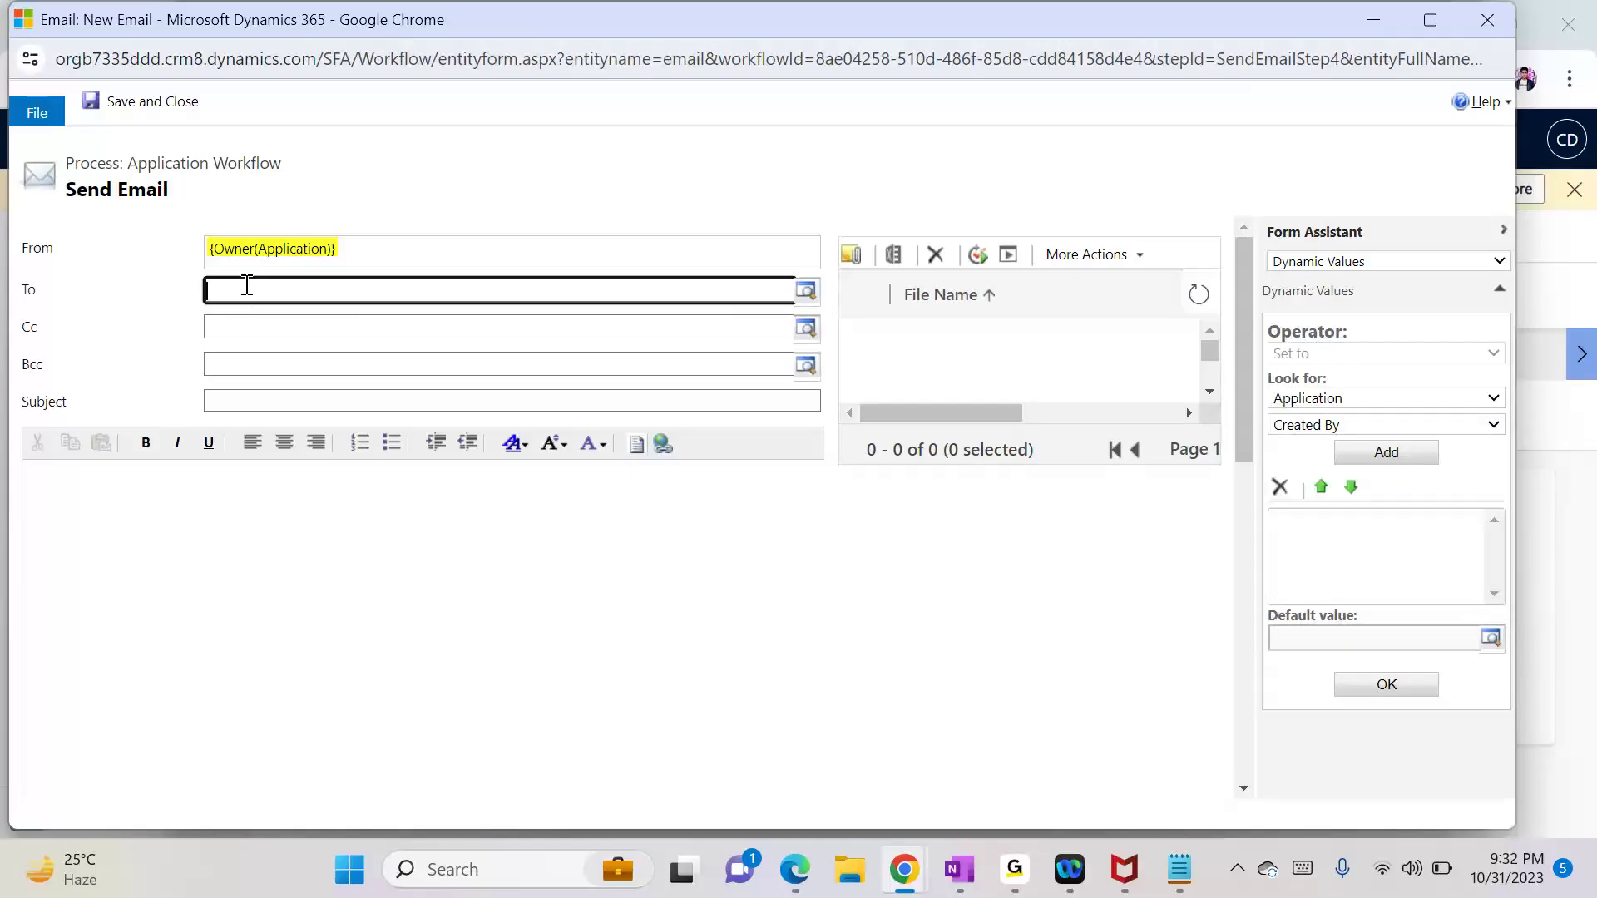
click(1305, 428)
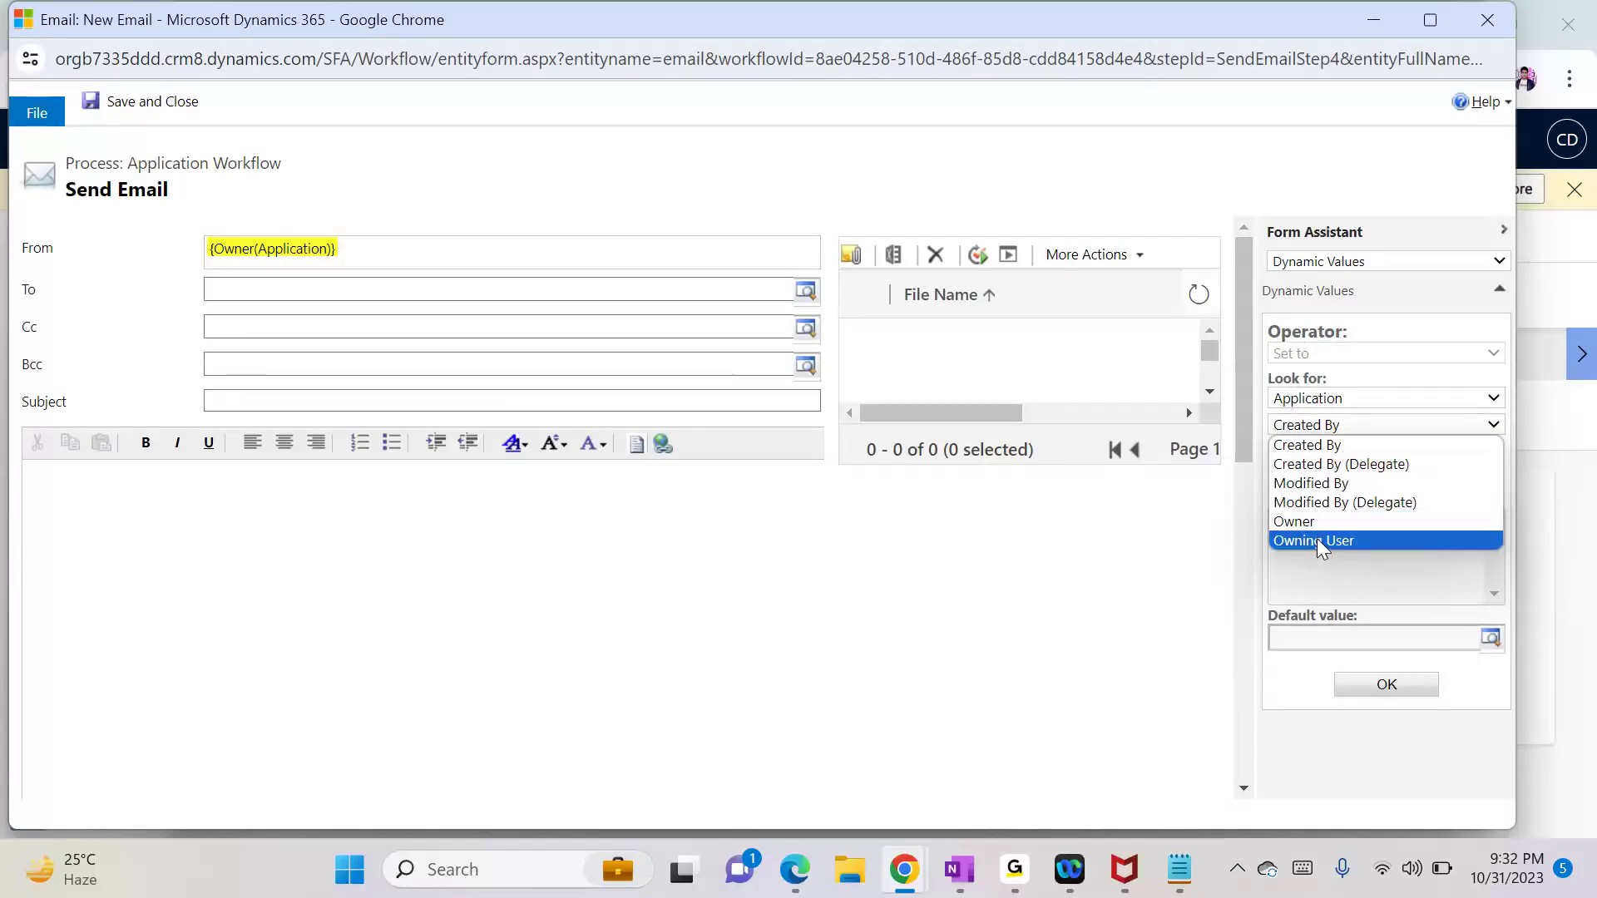
click(1334, 399)
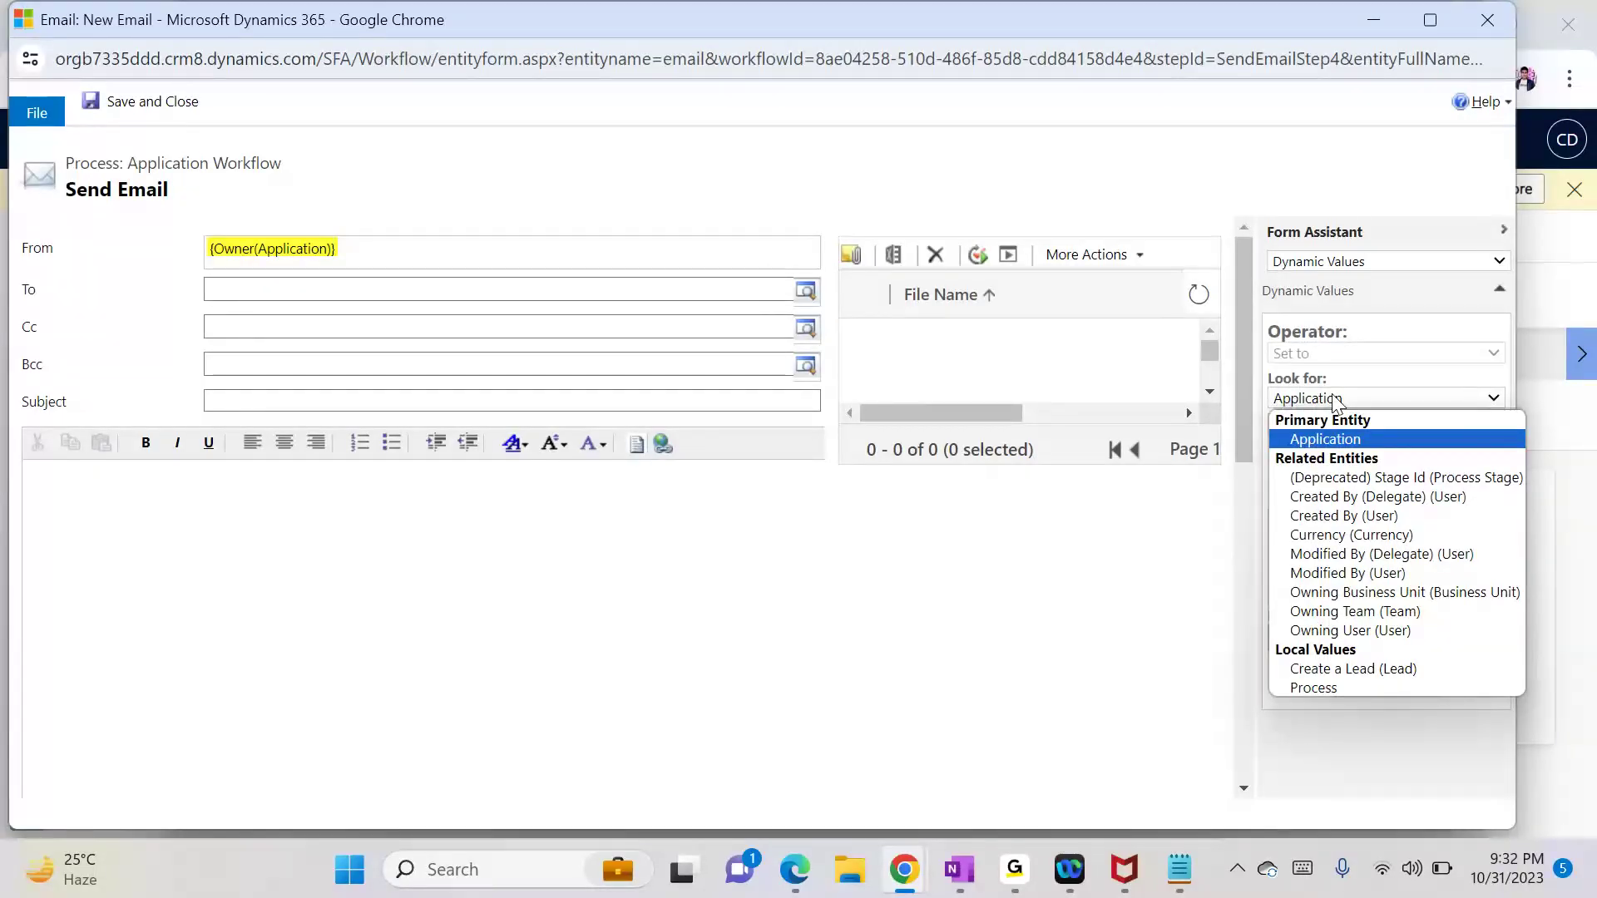
click(1385, 668)
click(1311, 426)
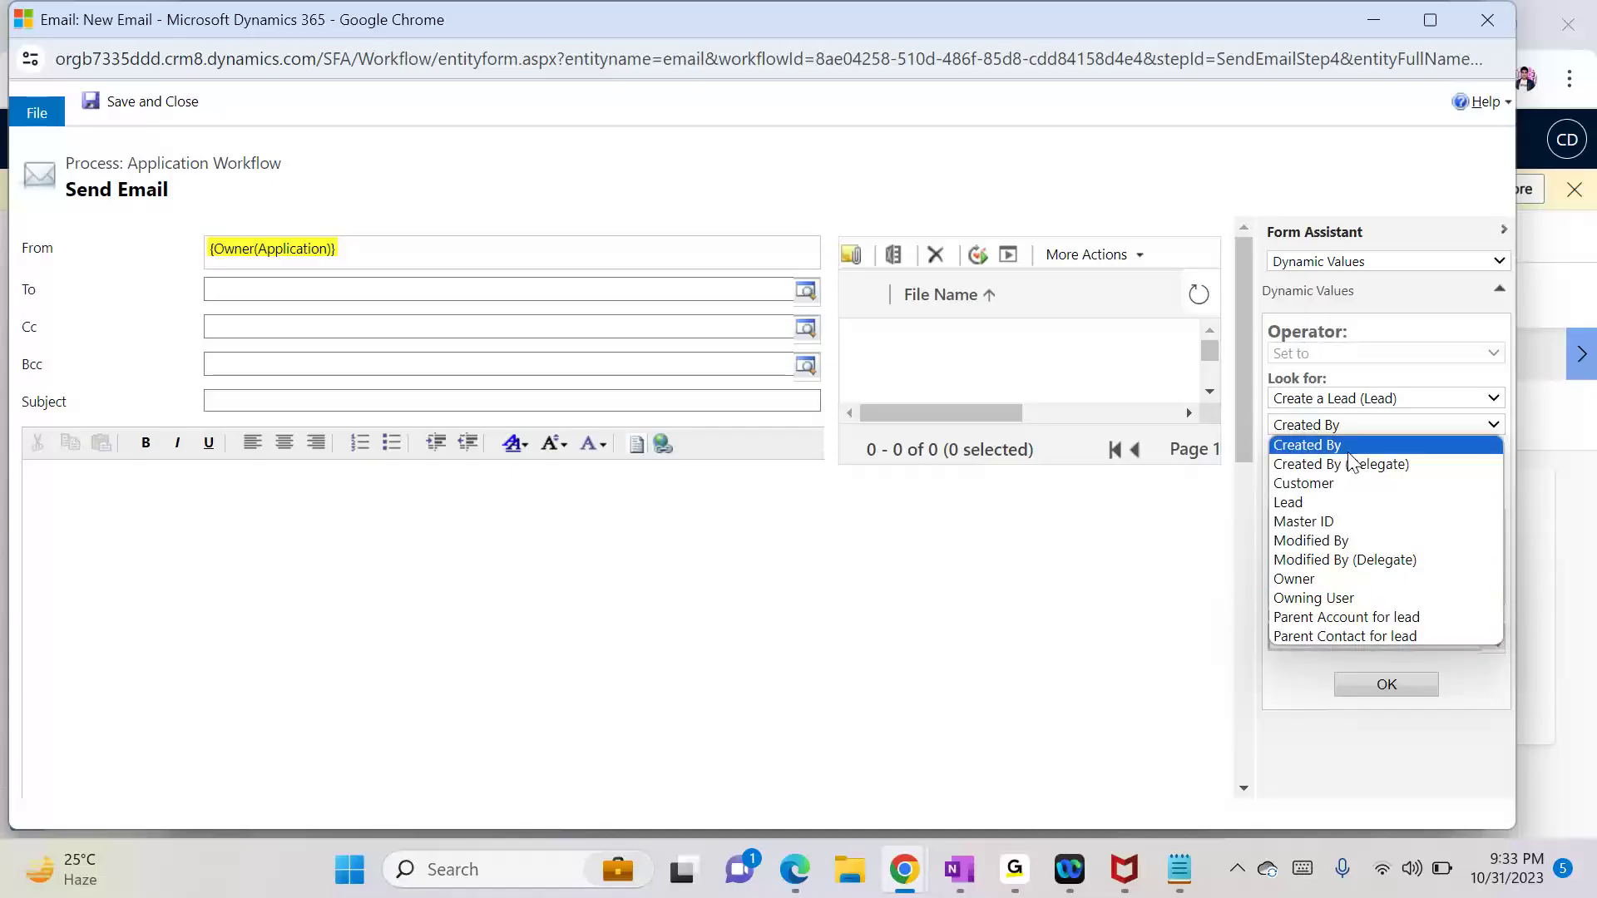
click(1360, 421)
Step: Set the email's To to {Owner(Application)}
click(1374, 399)
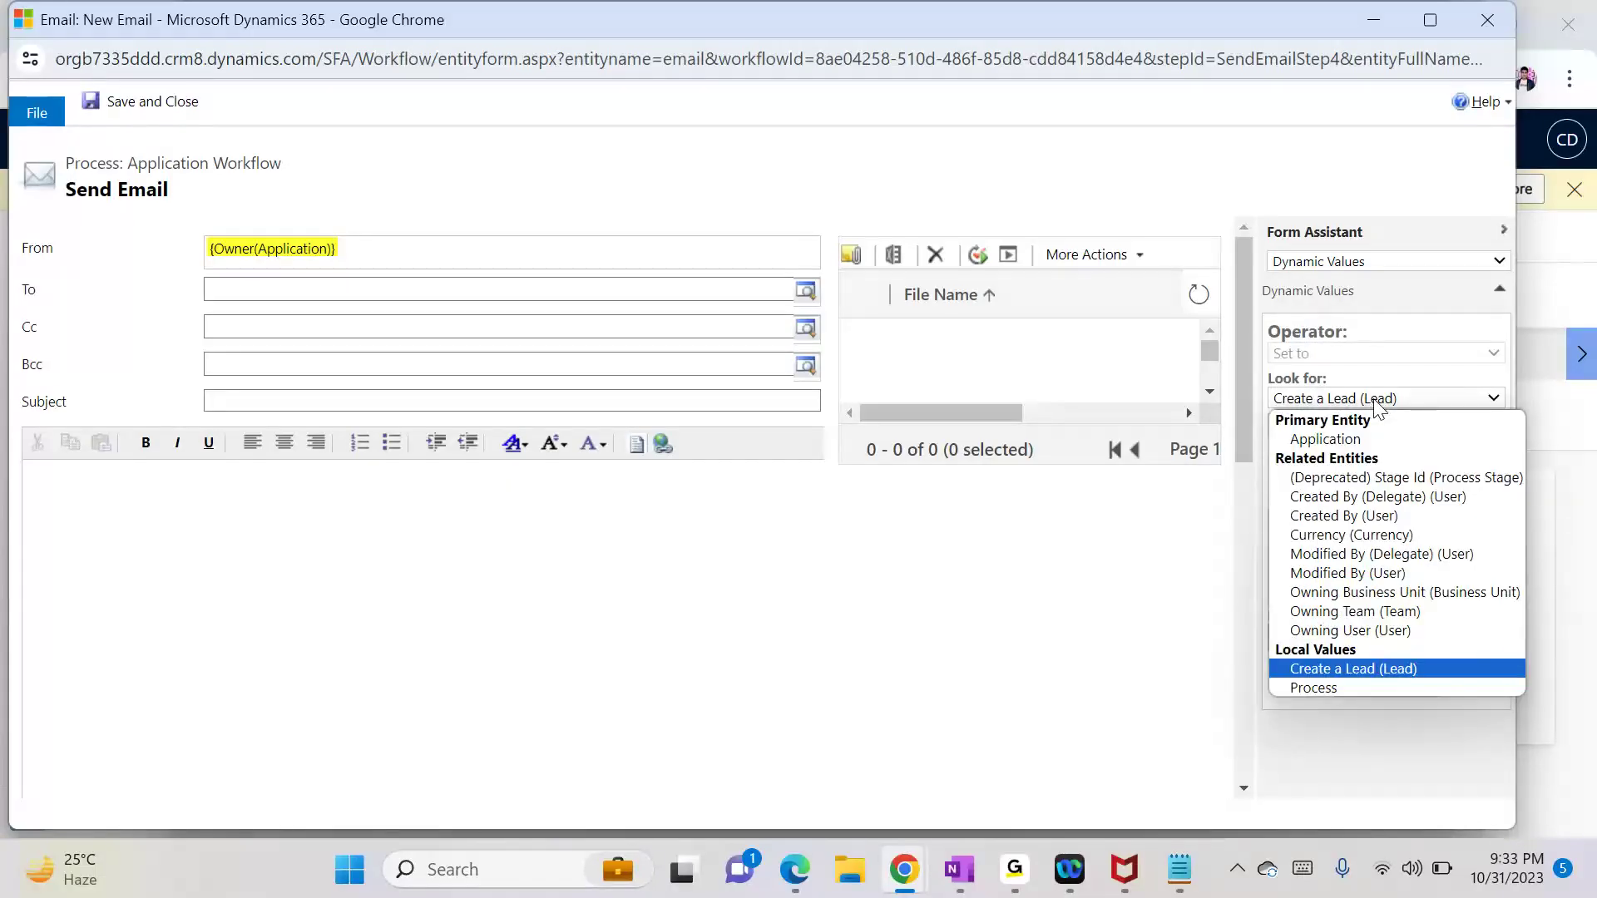
click(1364, 439)
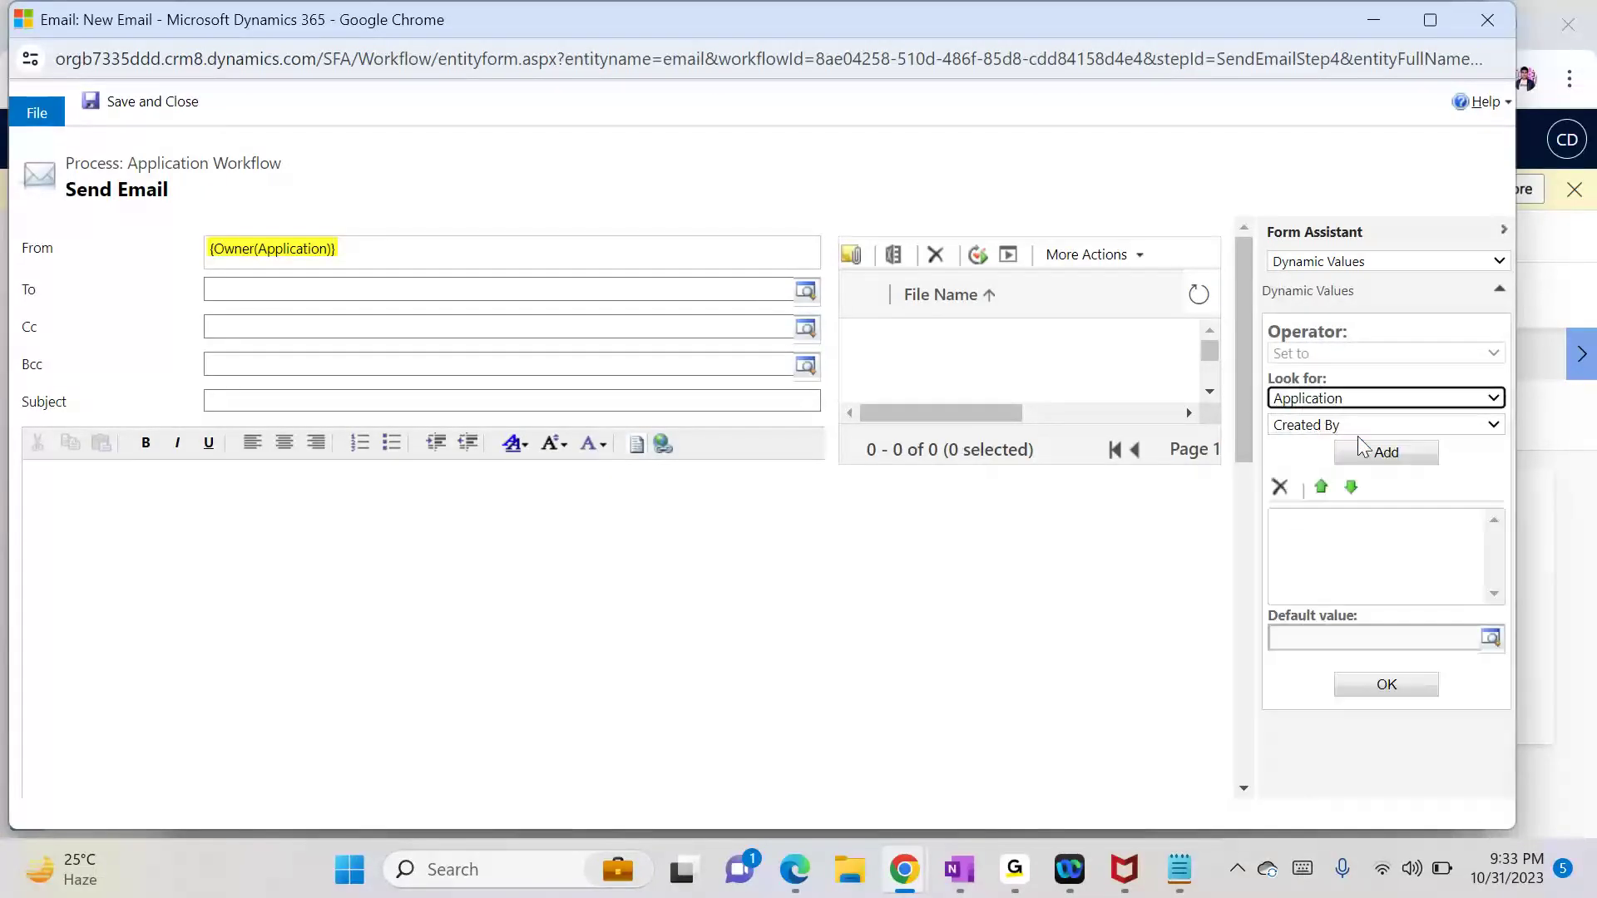
click(1316, 426)
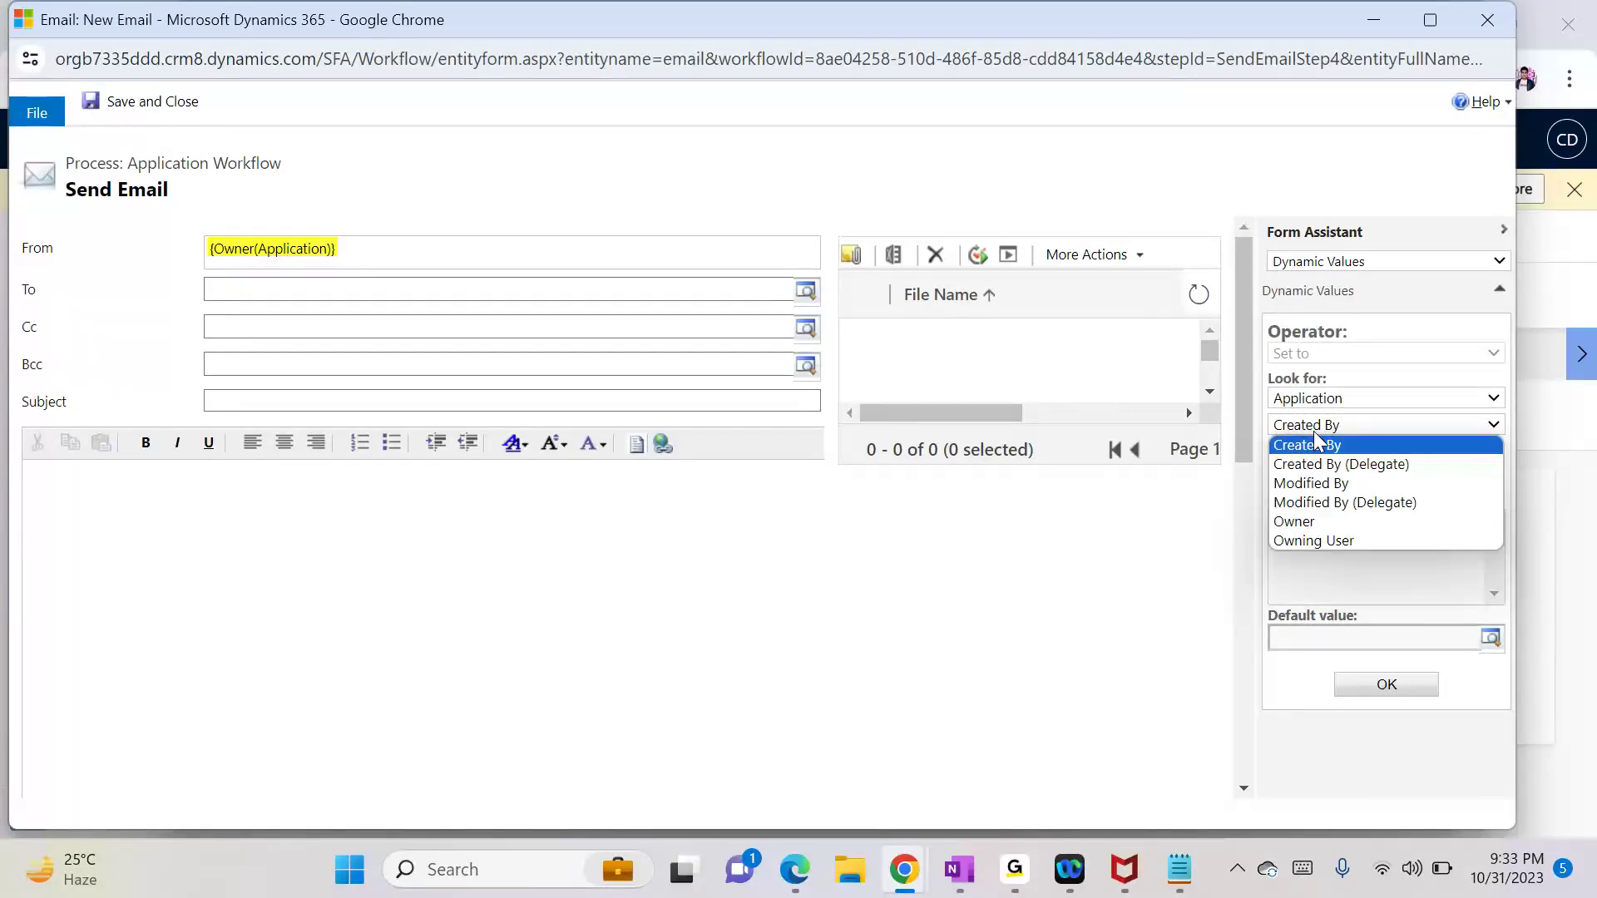
click(1306, 521)
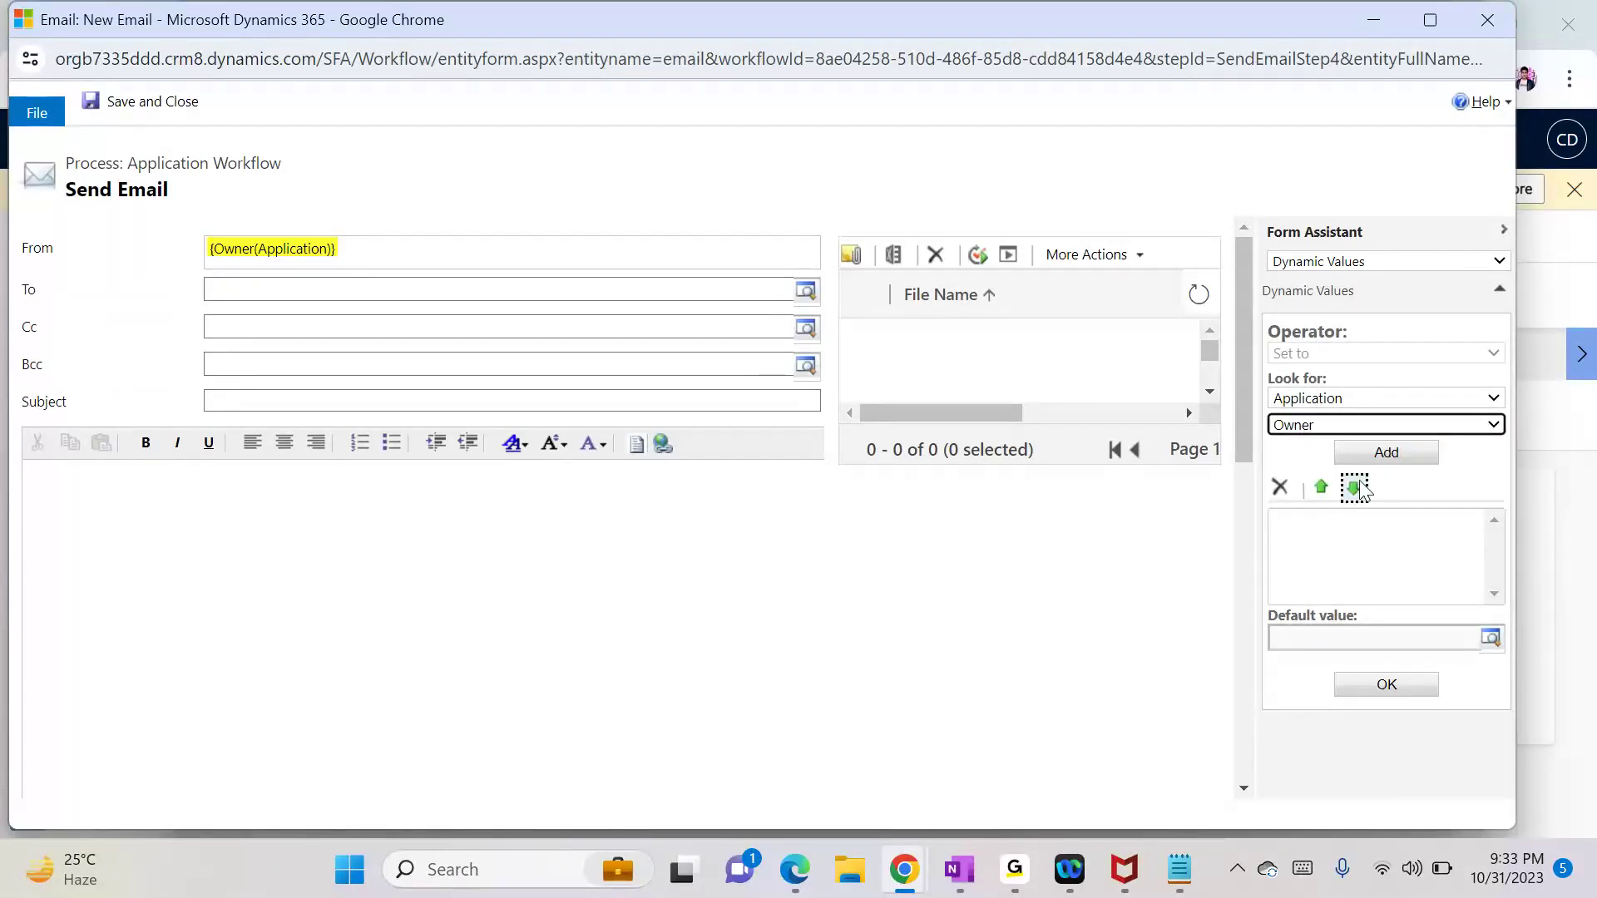
click(1384, 456)
click(1384, 689)
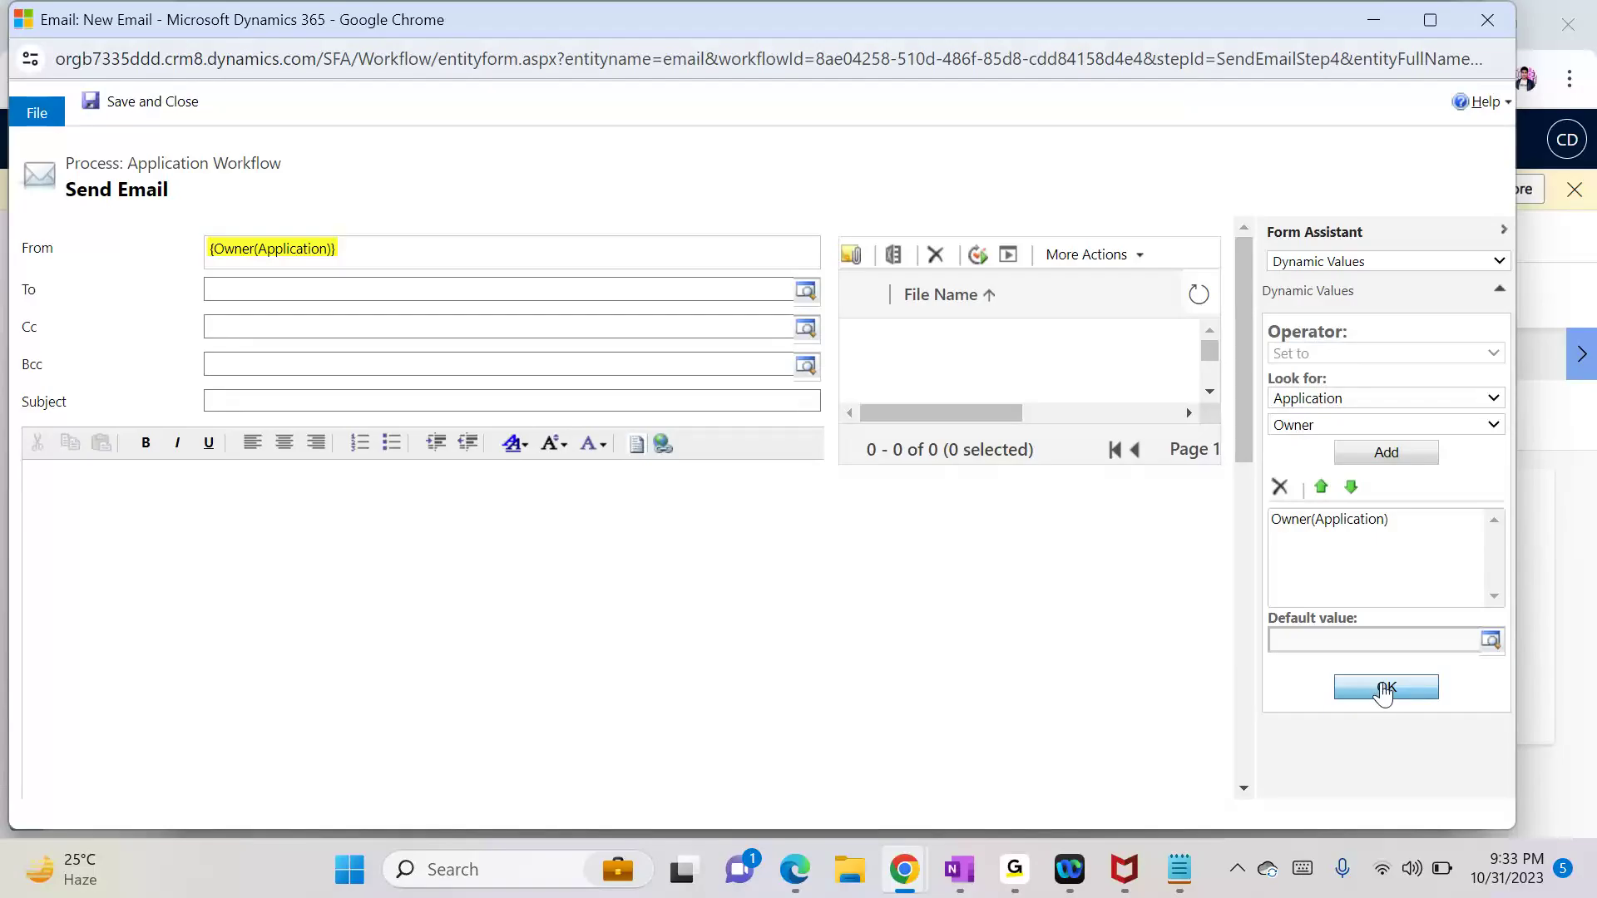
click(270, 546)
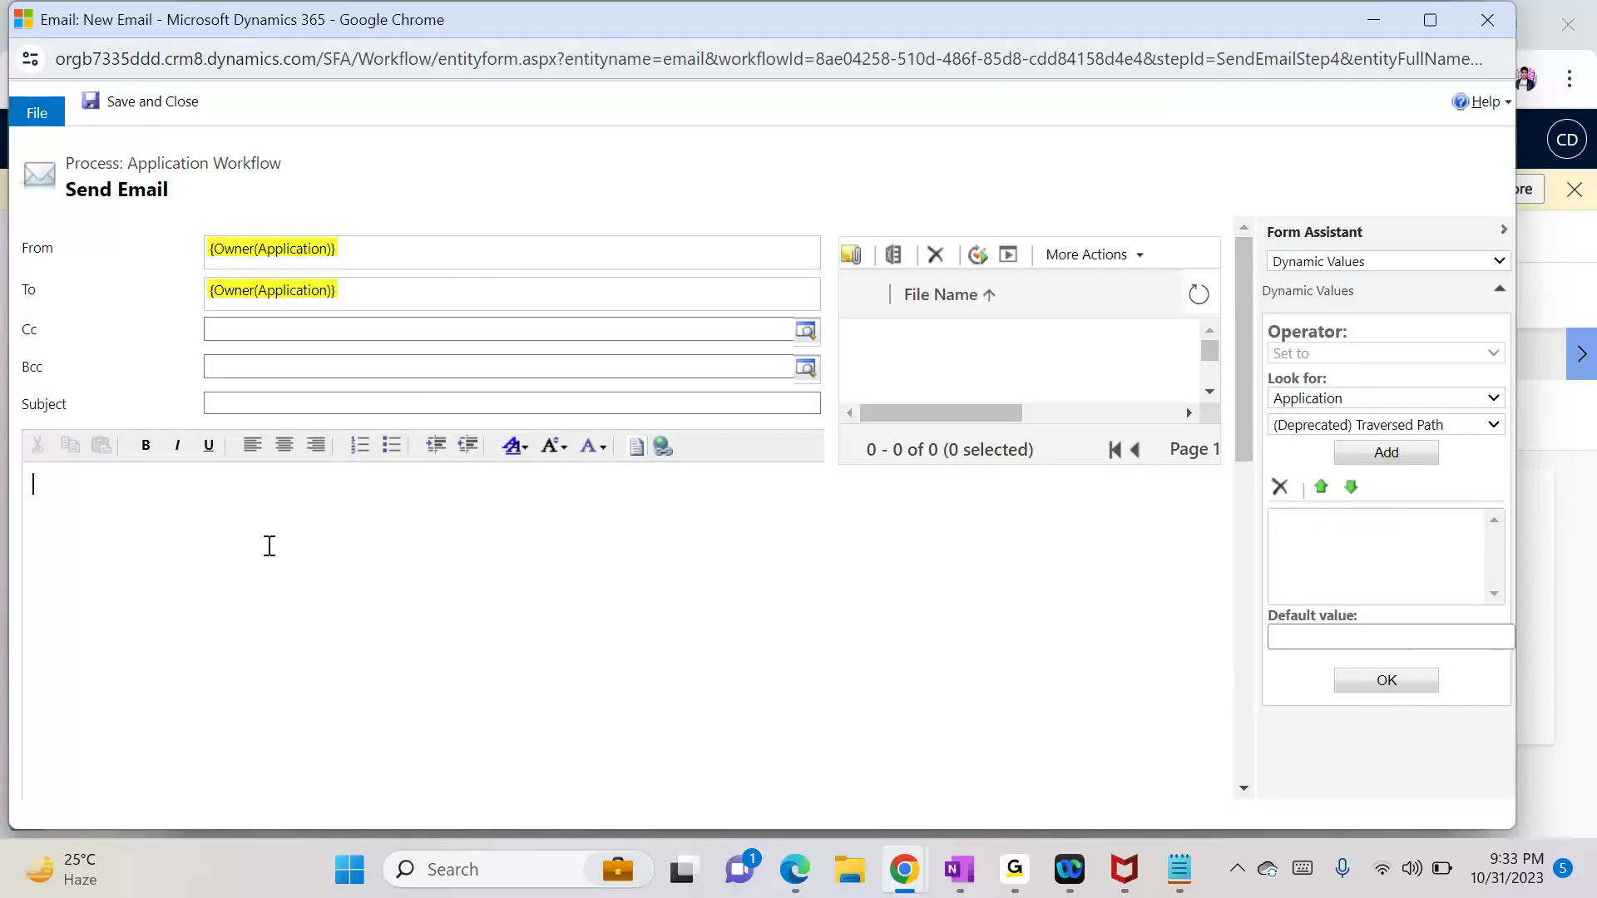
click(250, 412)
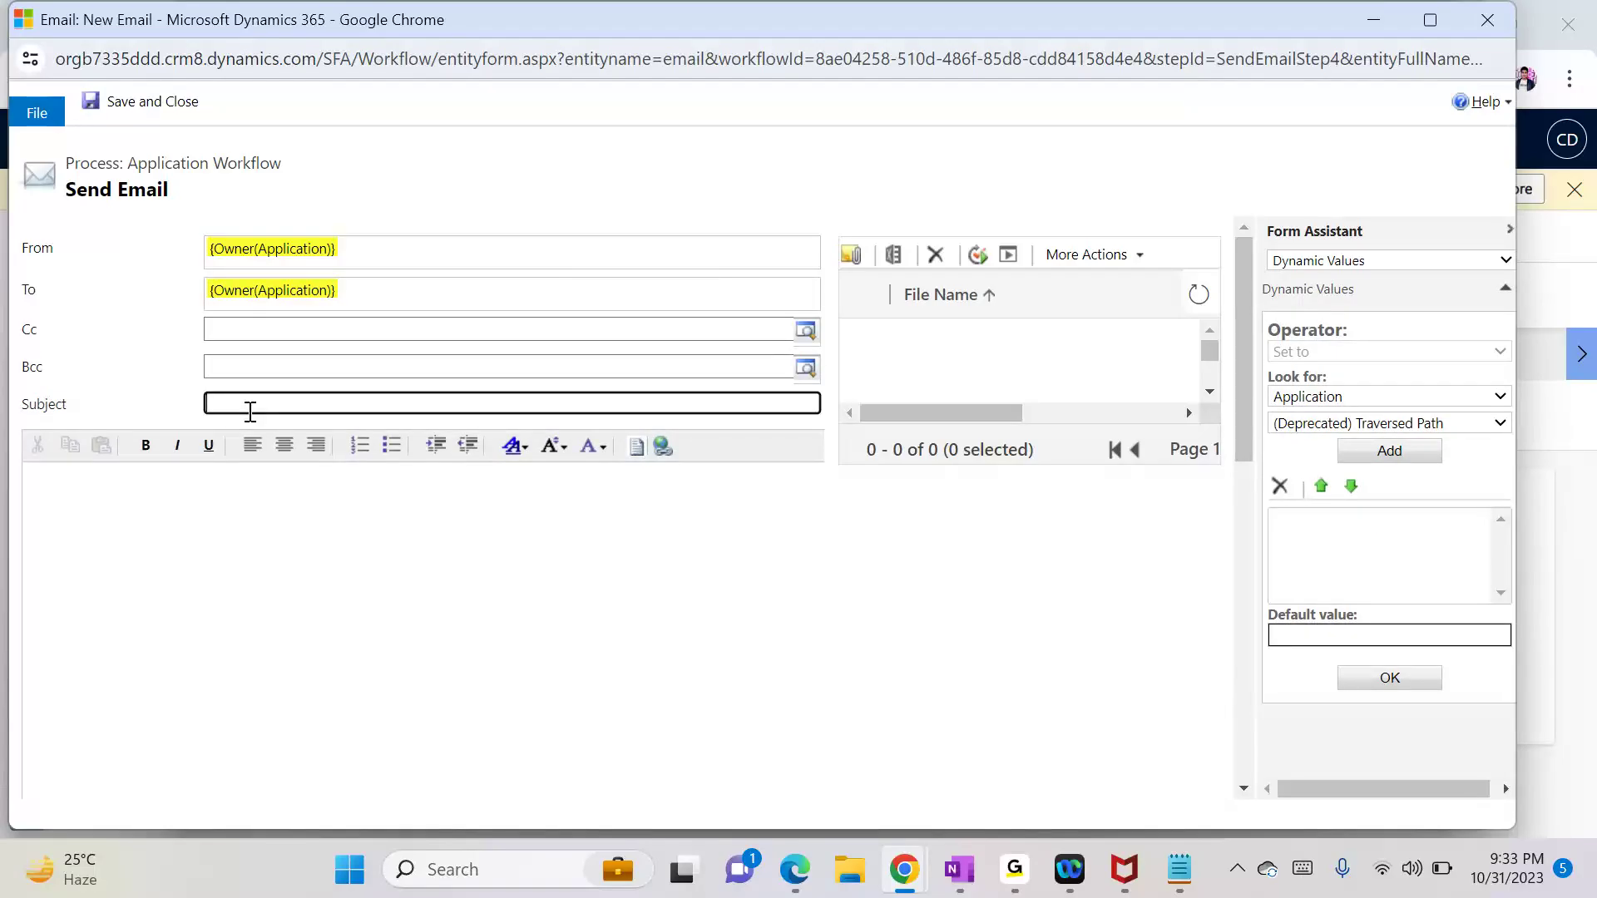
Step: Set the subject to 'You application is received' and start the body with 'Hello {Name(Application)},'
text(You application is received)
click(380, 552)
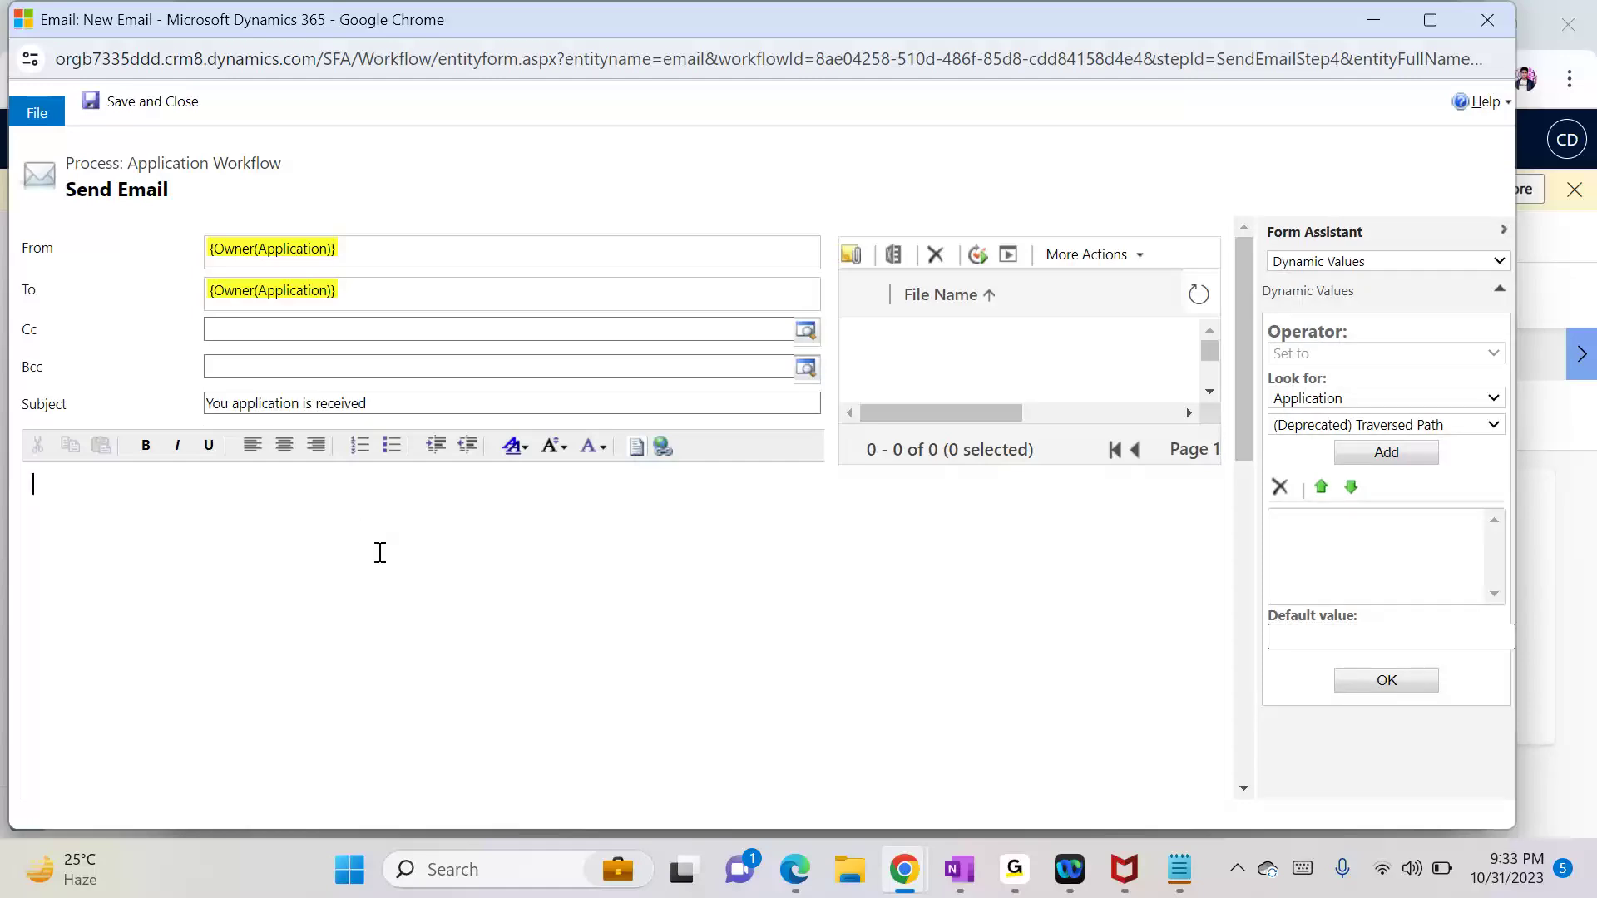
text(Hello)
click(1314, 425)
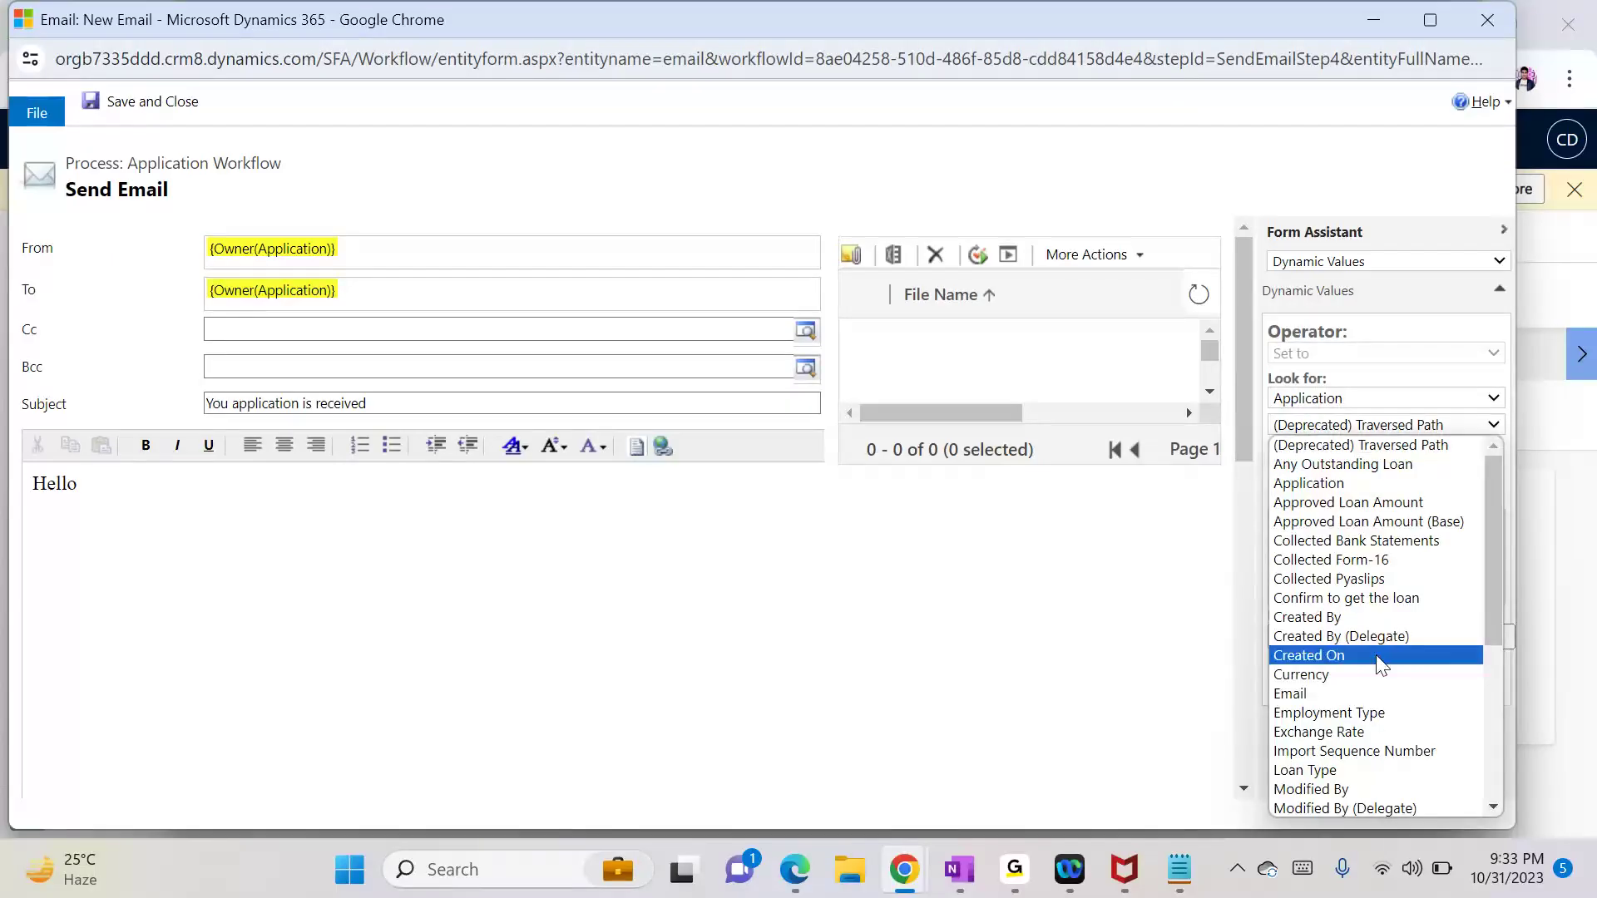
drag(1501, 615, 1500, 712)
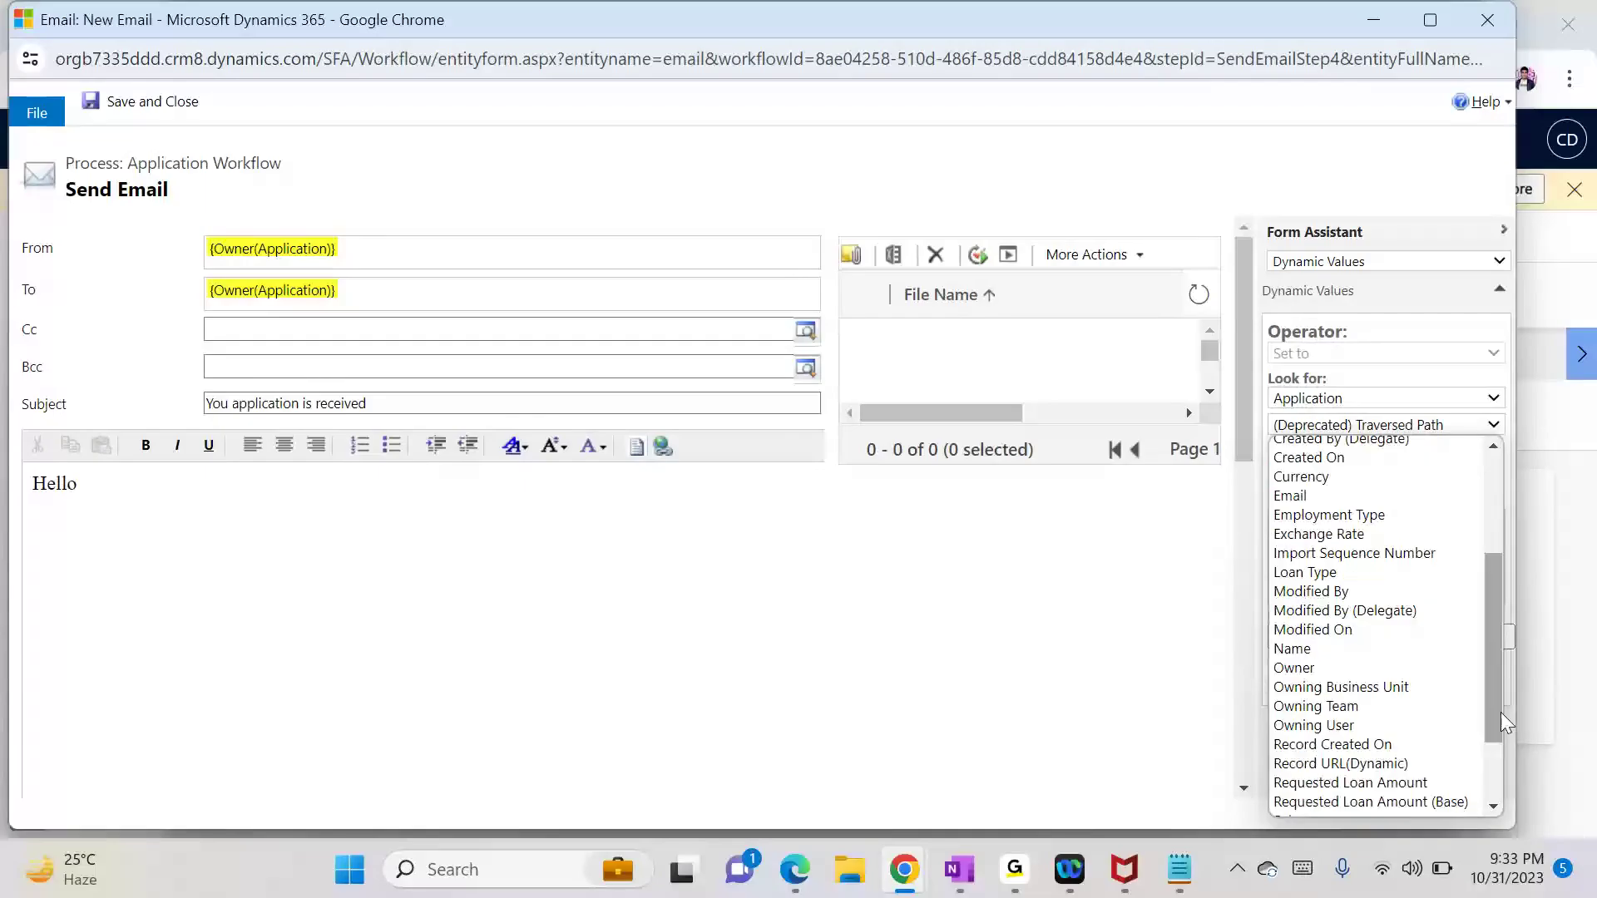
click(1384, 657)
click(1386, 453)
click(1387, 682)
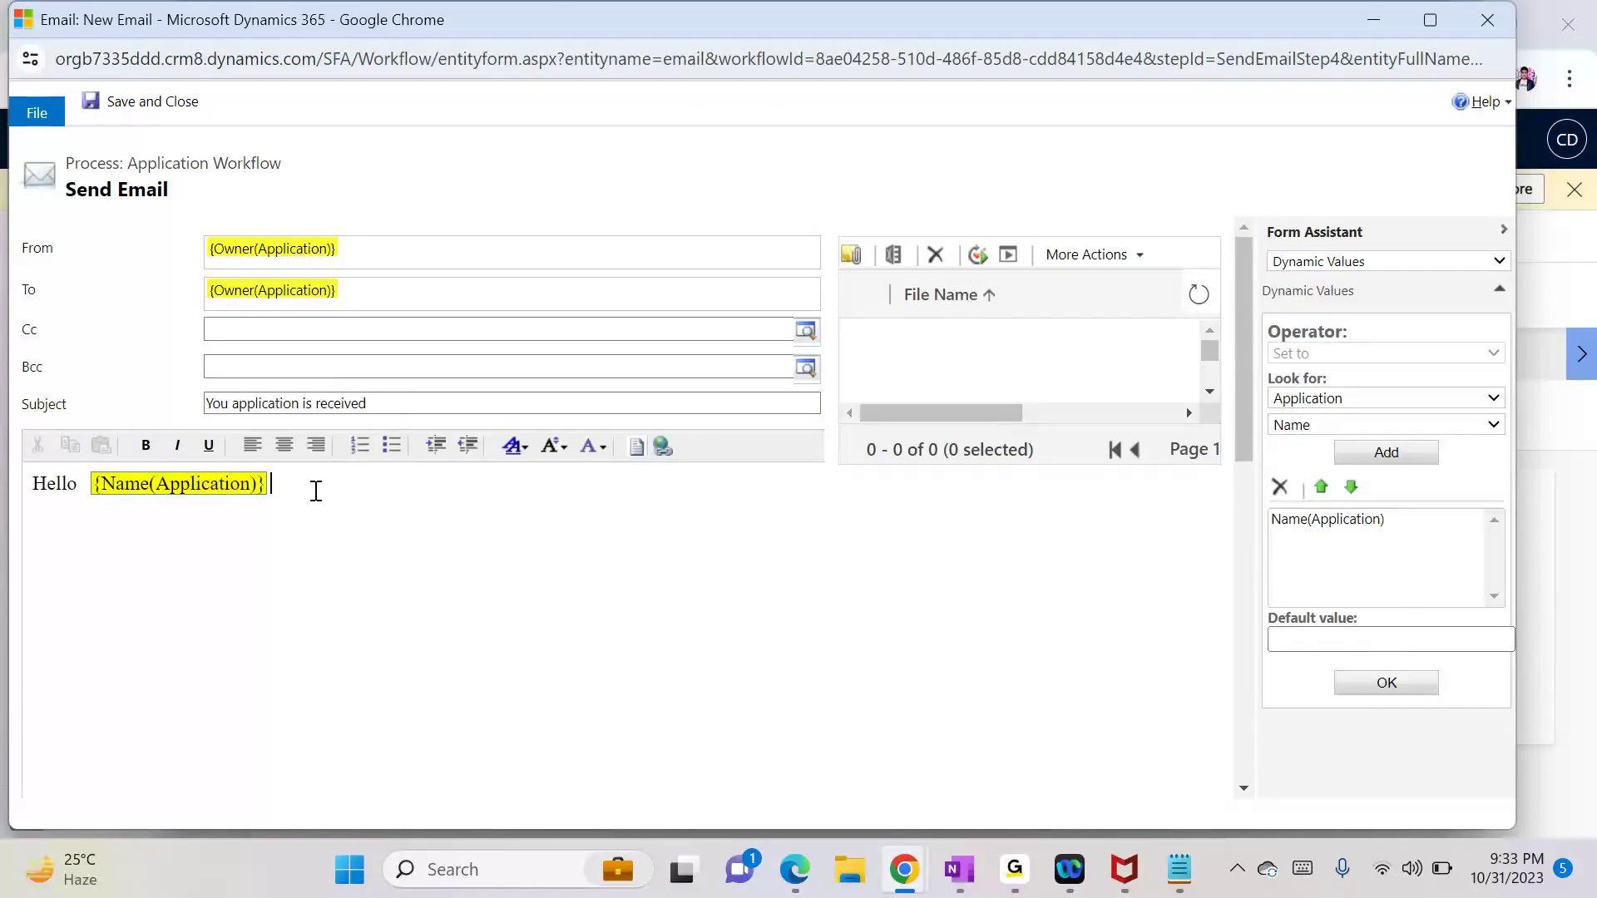
text(,)
key(Return)
Step: Add 'We have received your application, we will update you the status to as soon as possible' and save
text(We have received your application)
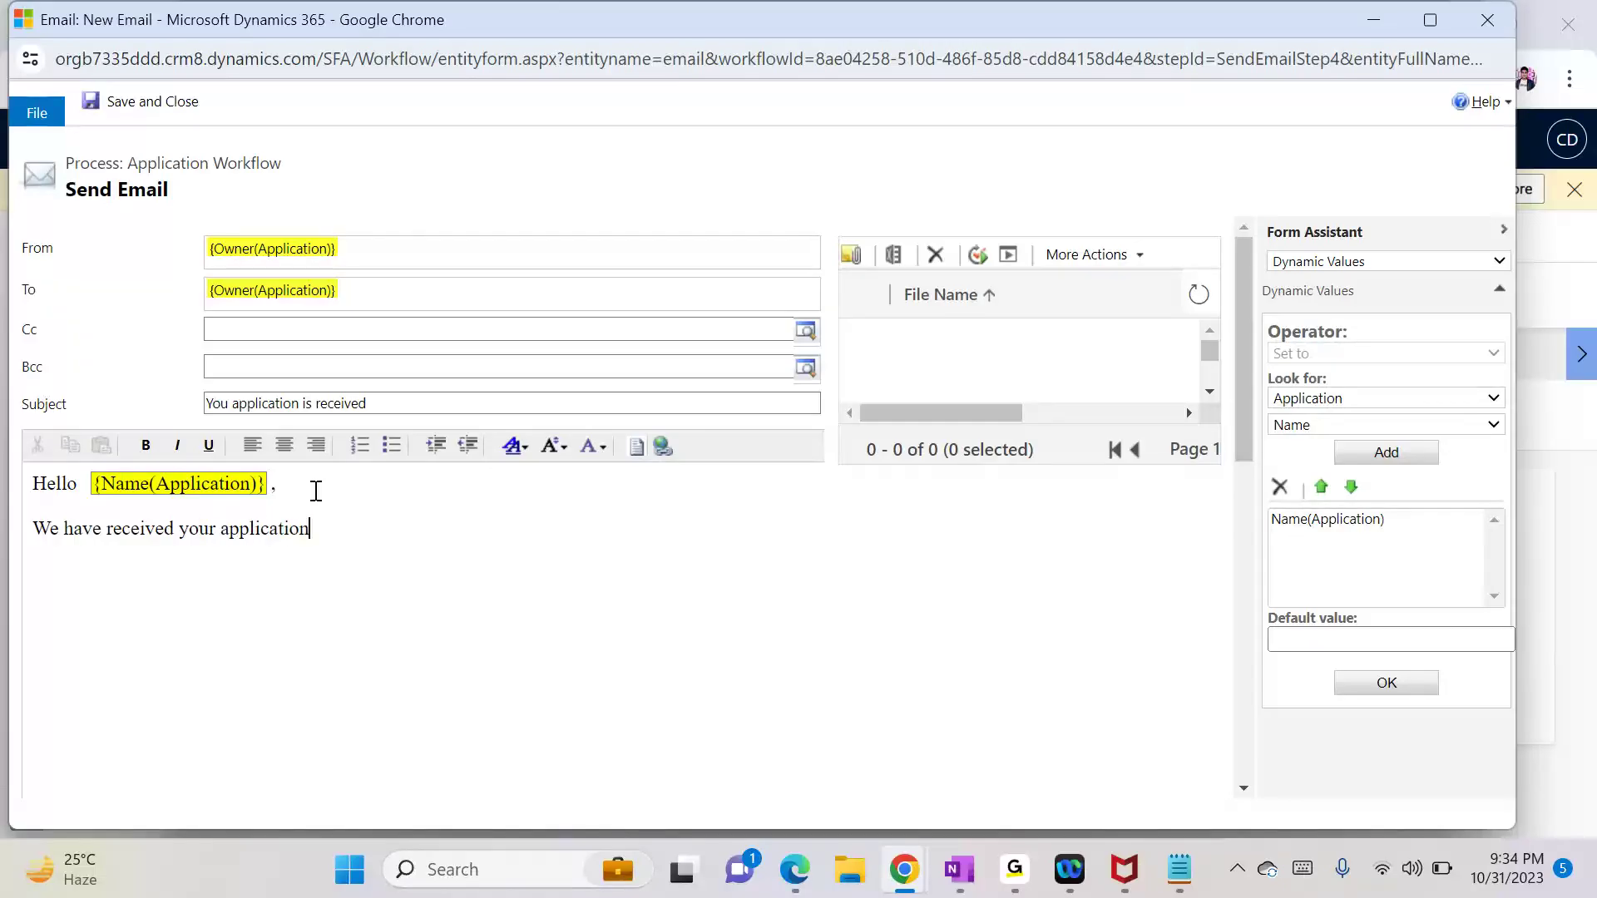
text(, we will update you as soon as)
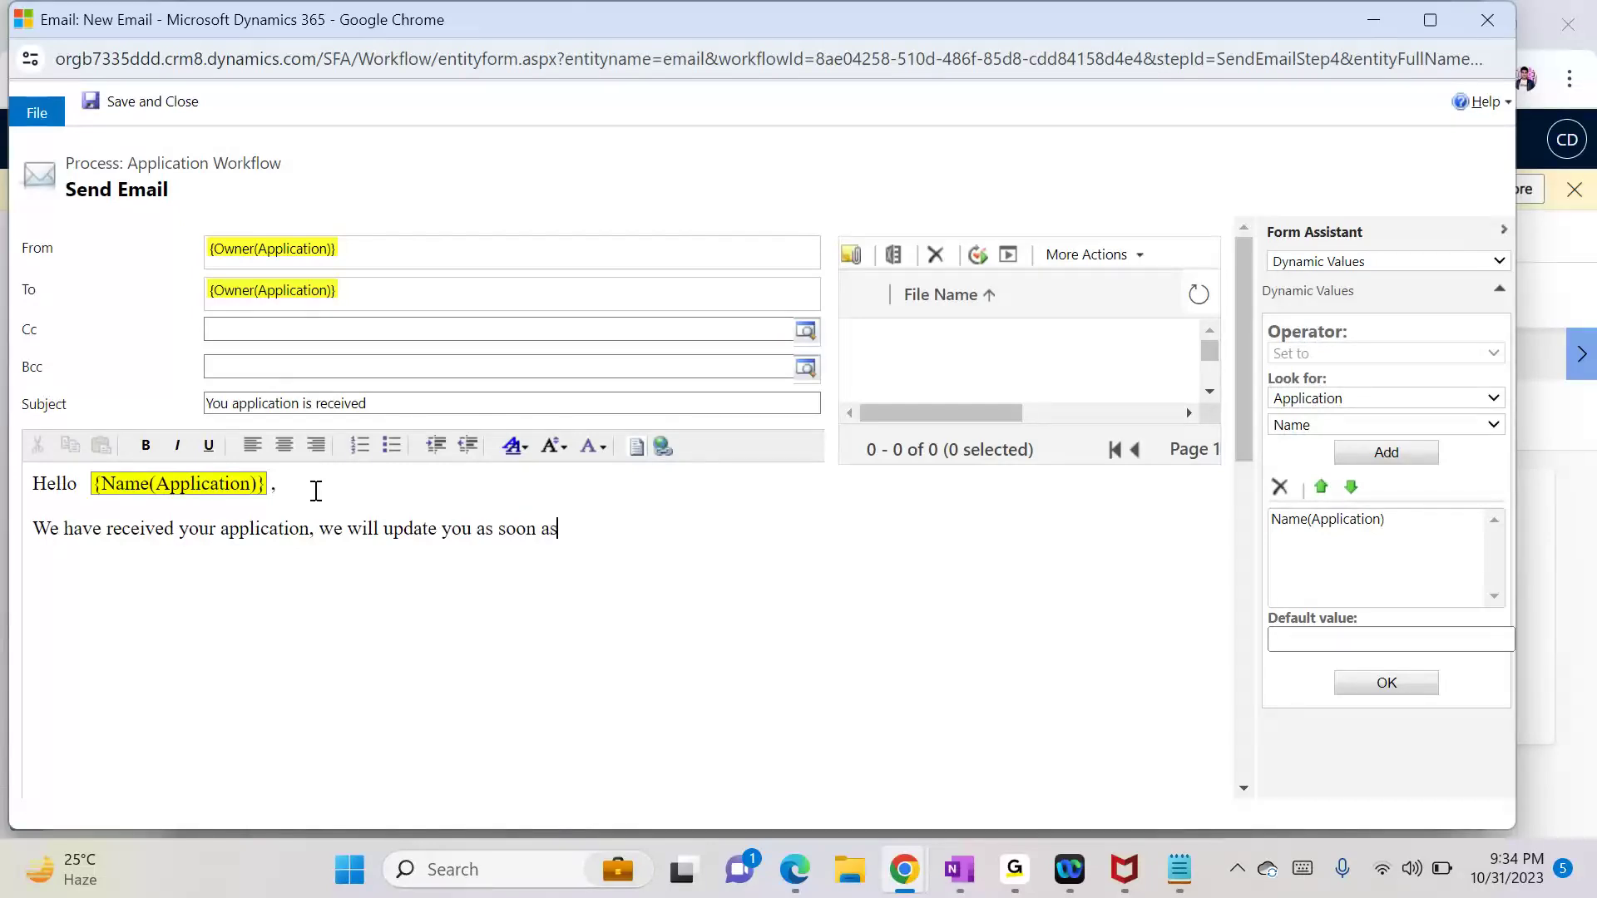
text( possible)
click(438, 533)
text(the sta)
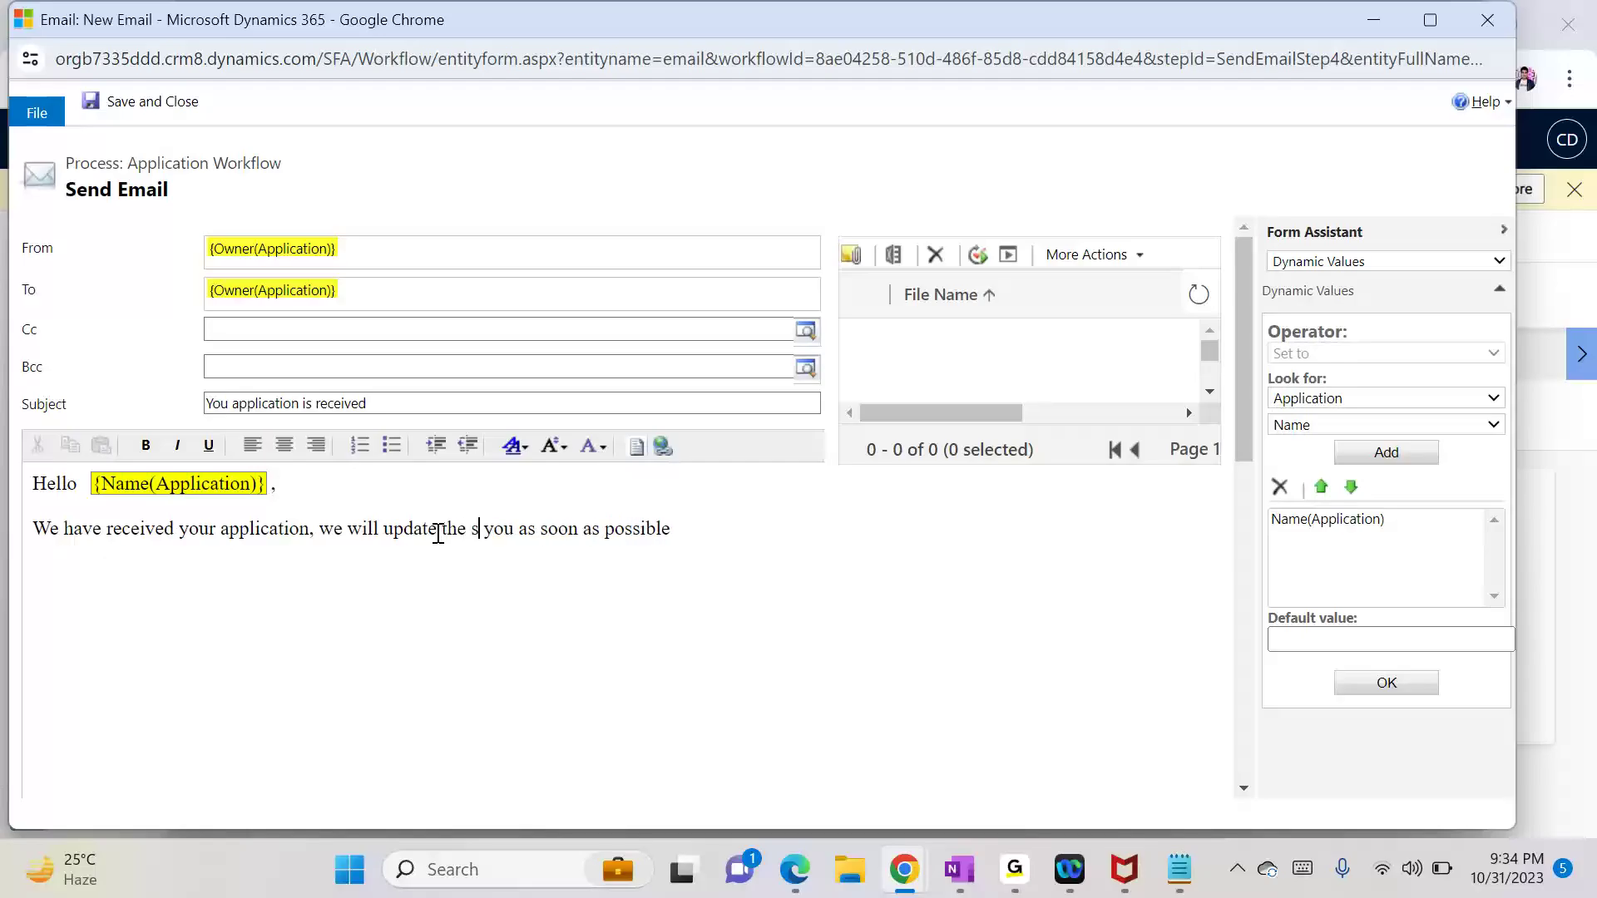
text(tus to)
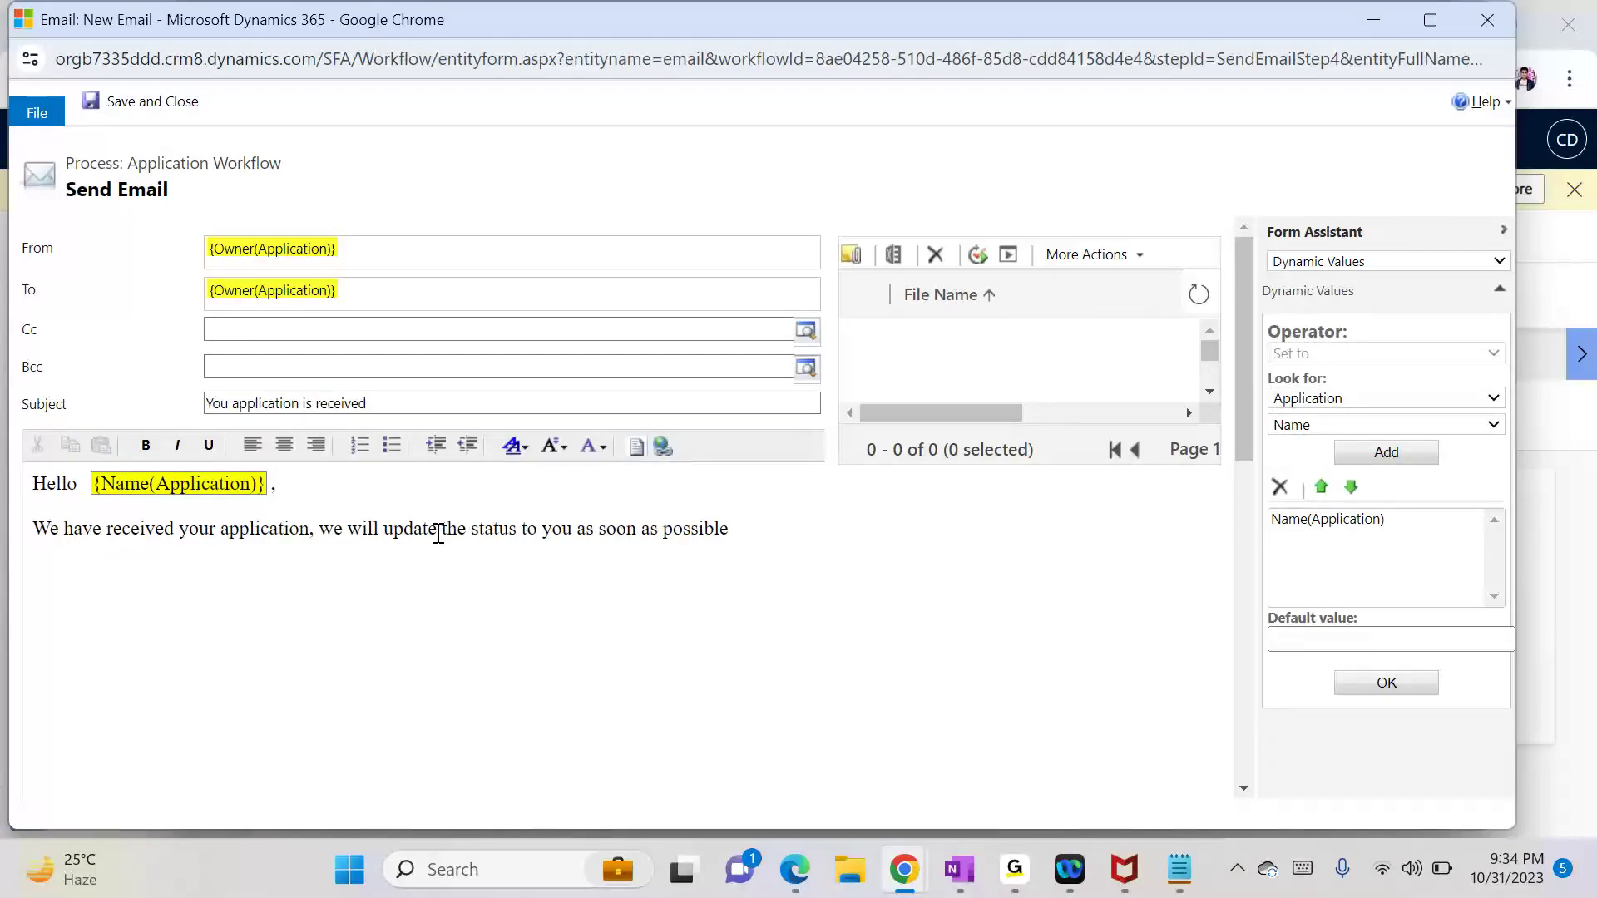
click(781, 533)
click(130, 105)
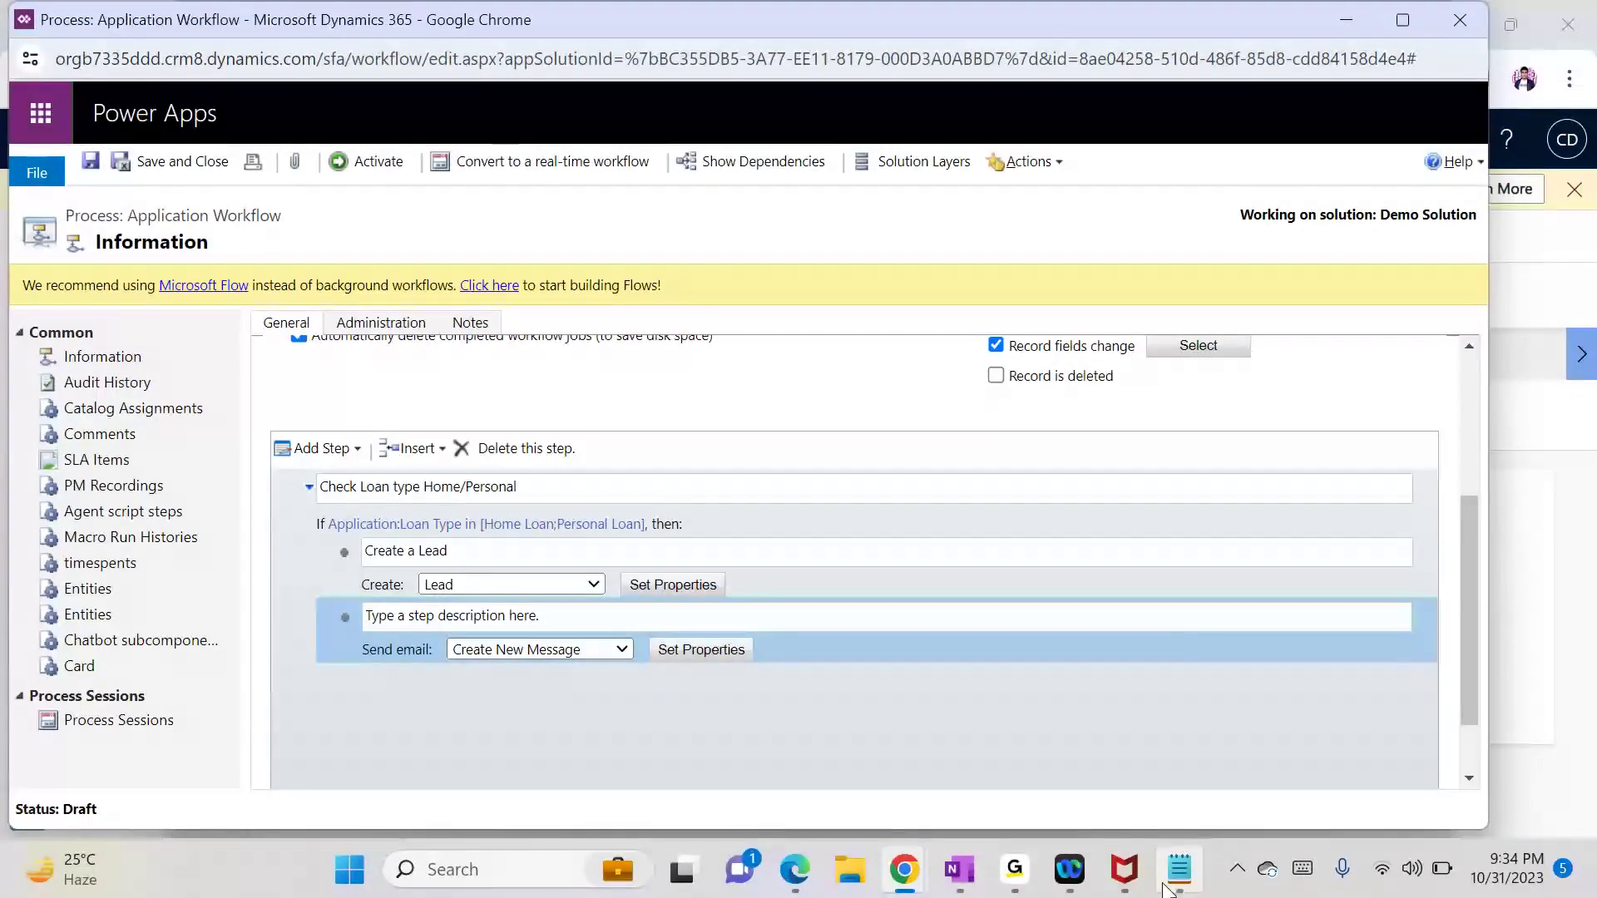
click(1166, 886)
drag(898, 196, 1252, 209)
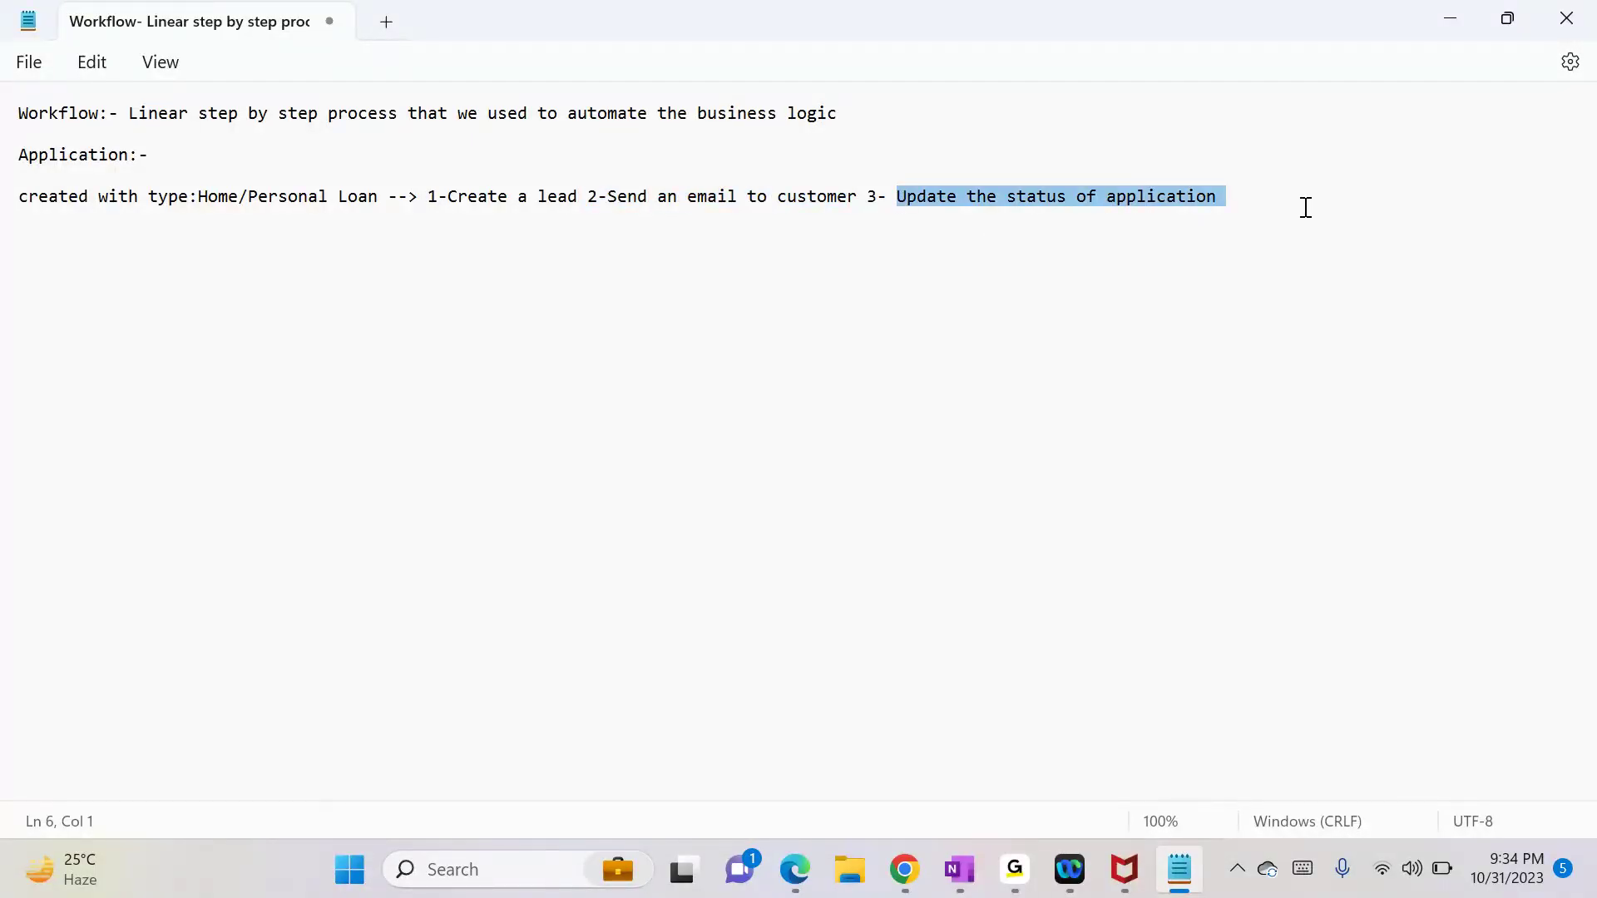
click(1448, 17)
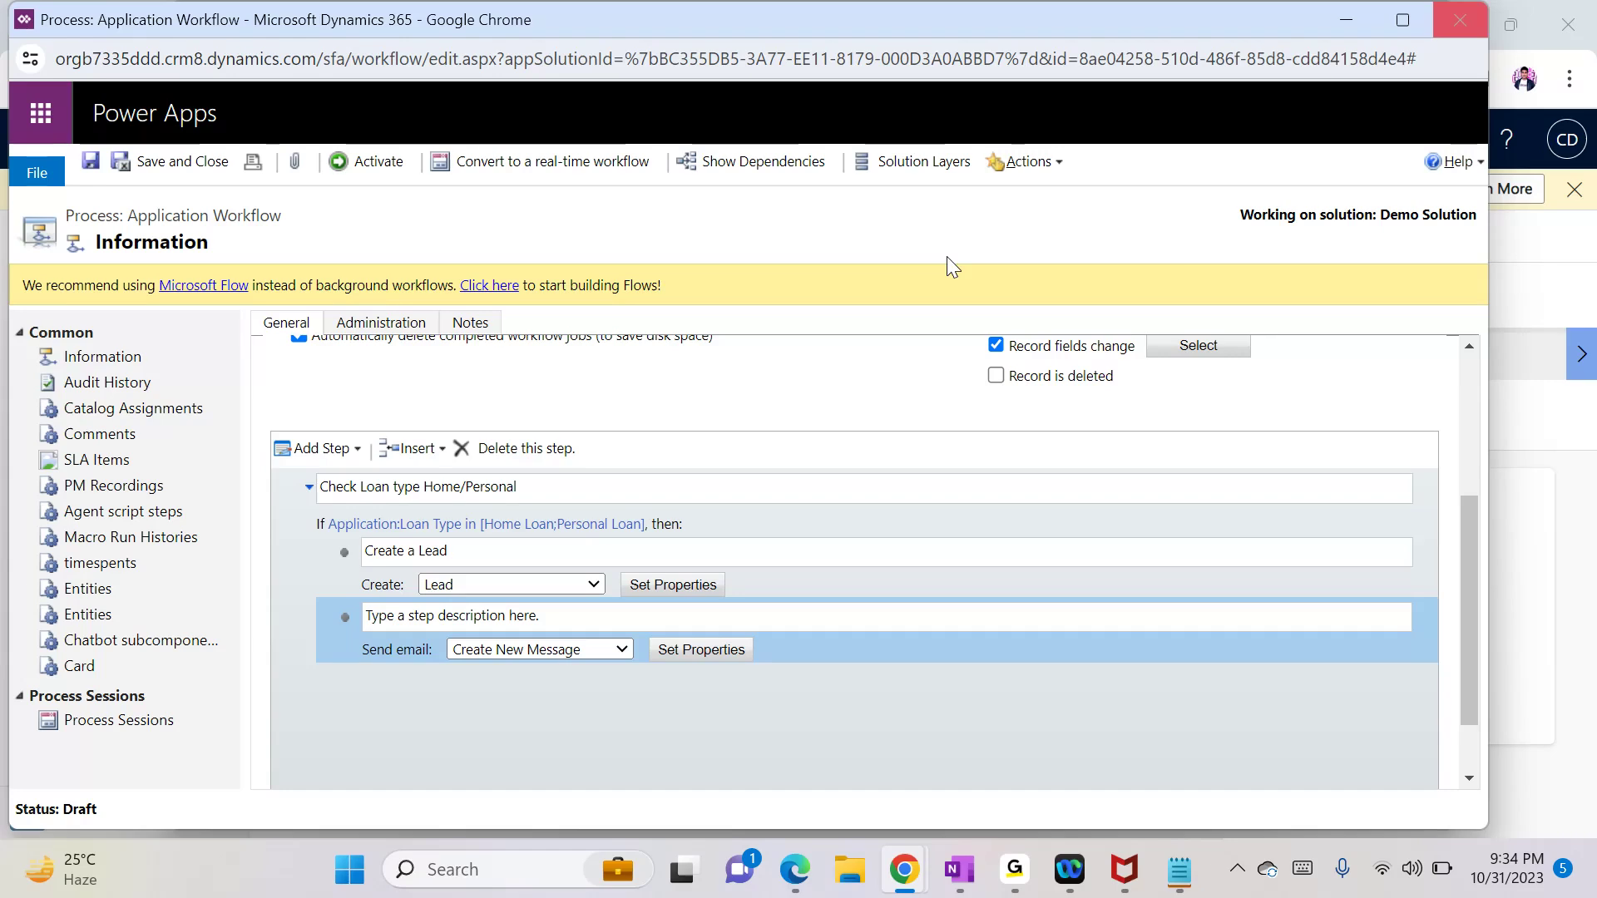
Step: Add an Update Record step for the Application entity after Send Email and open its properties
click(327, 459)
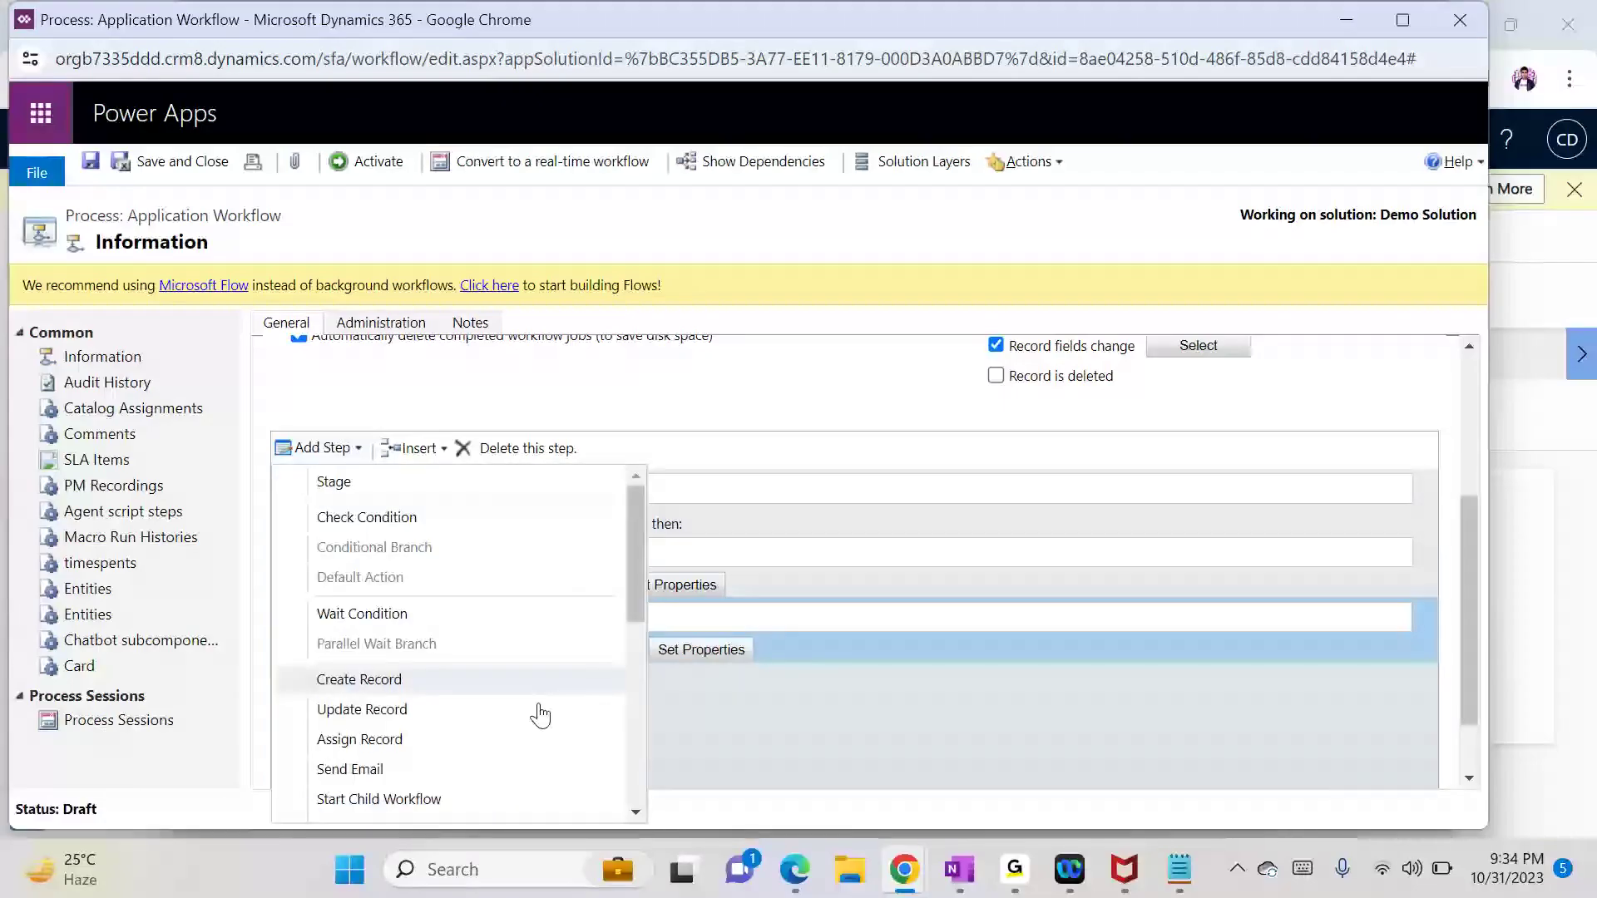
drag(638, 597, 642, 657)
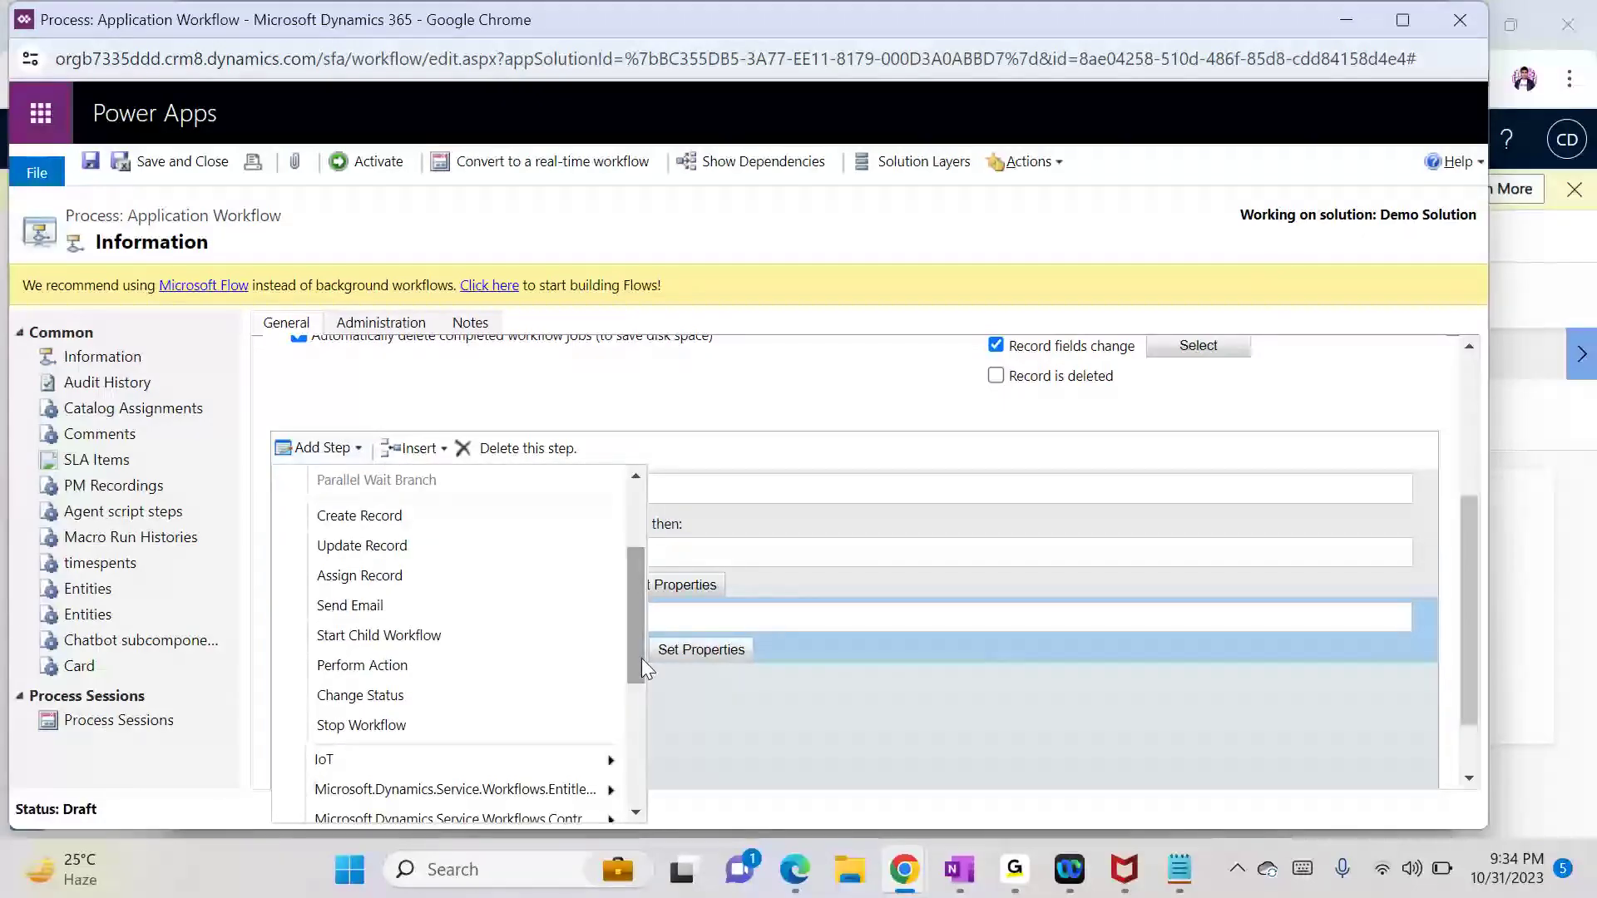
click(402, 551)
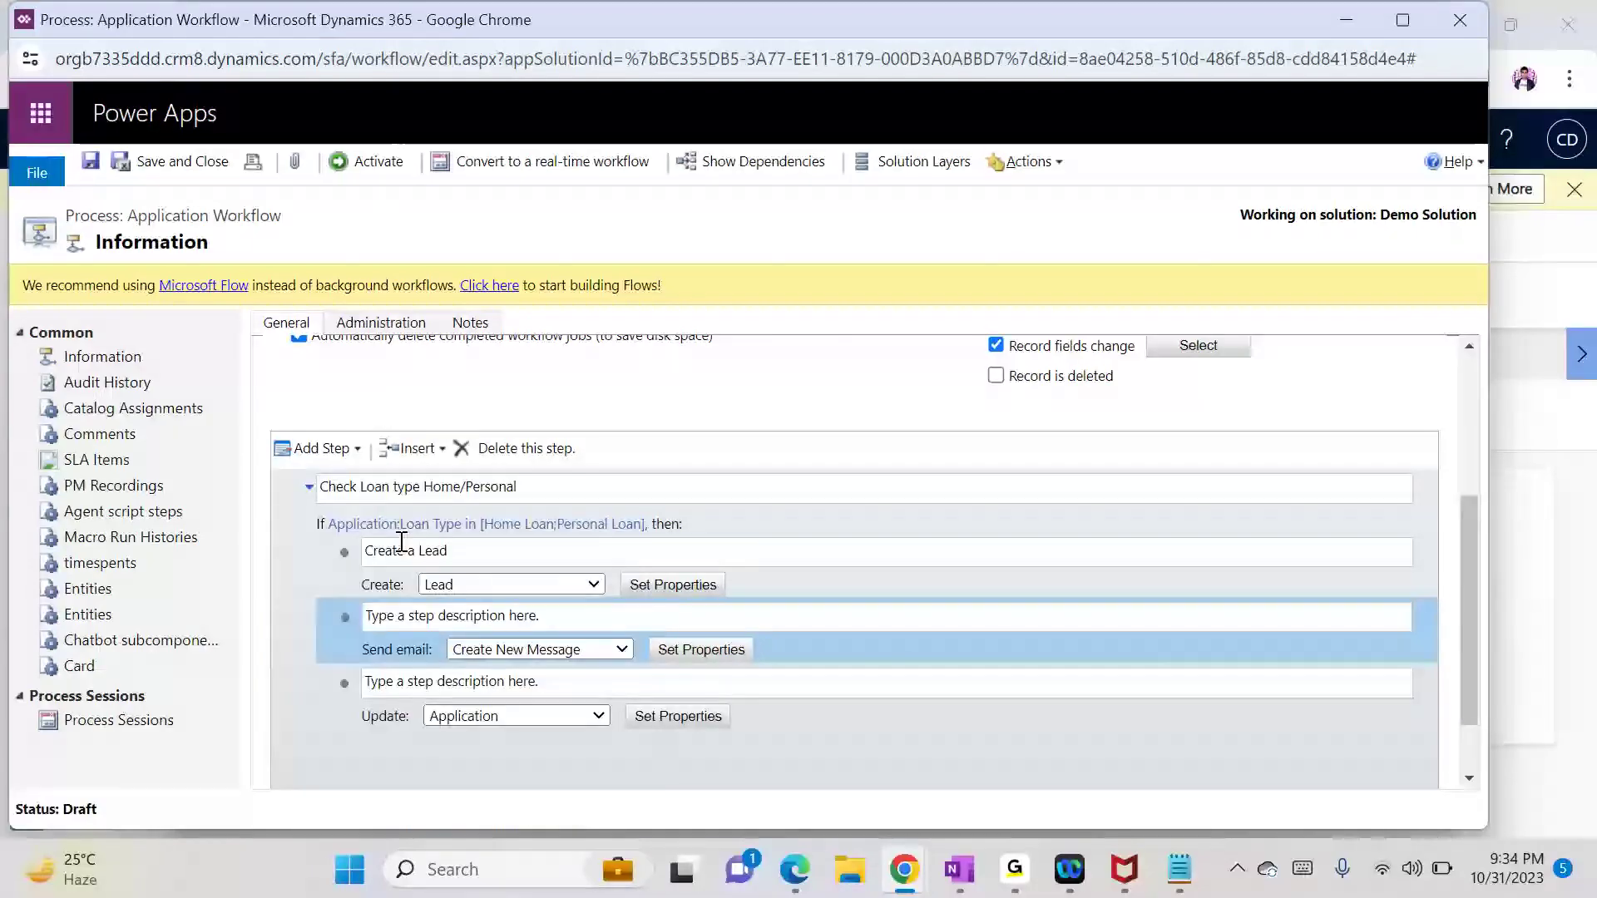
click(654, 722)
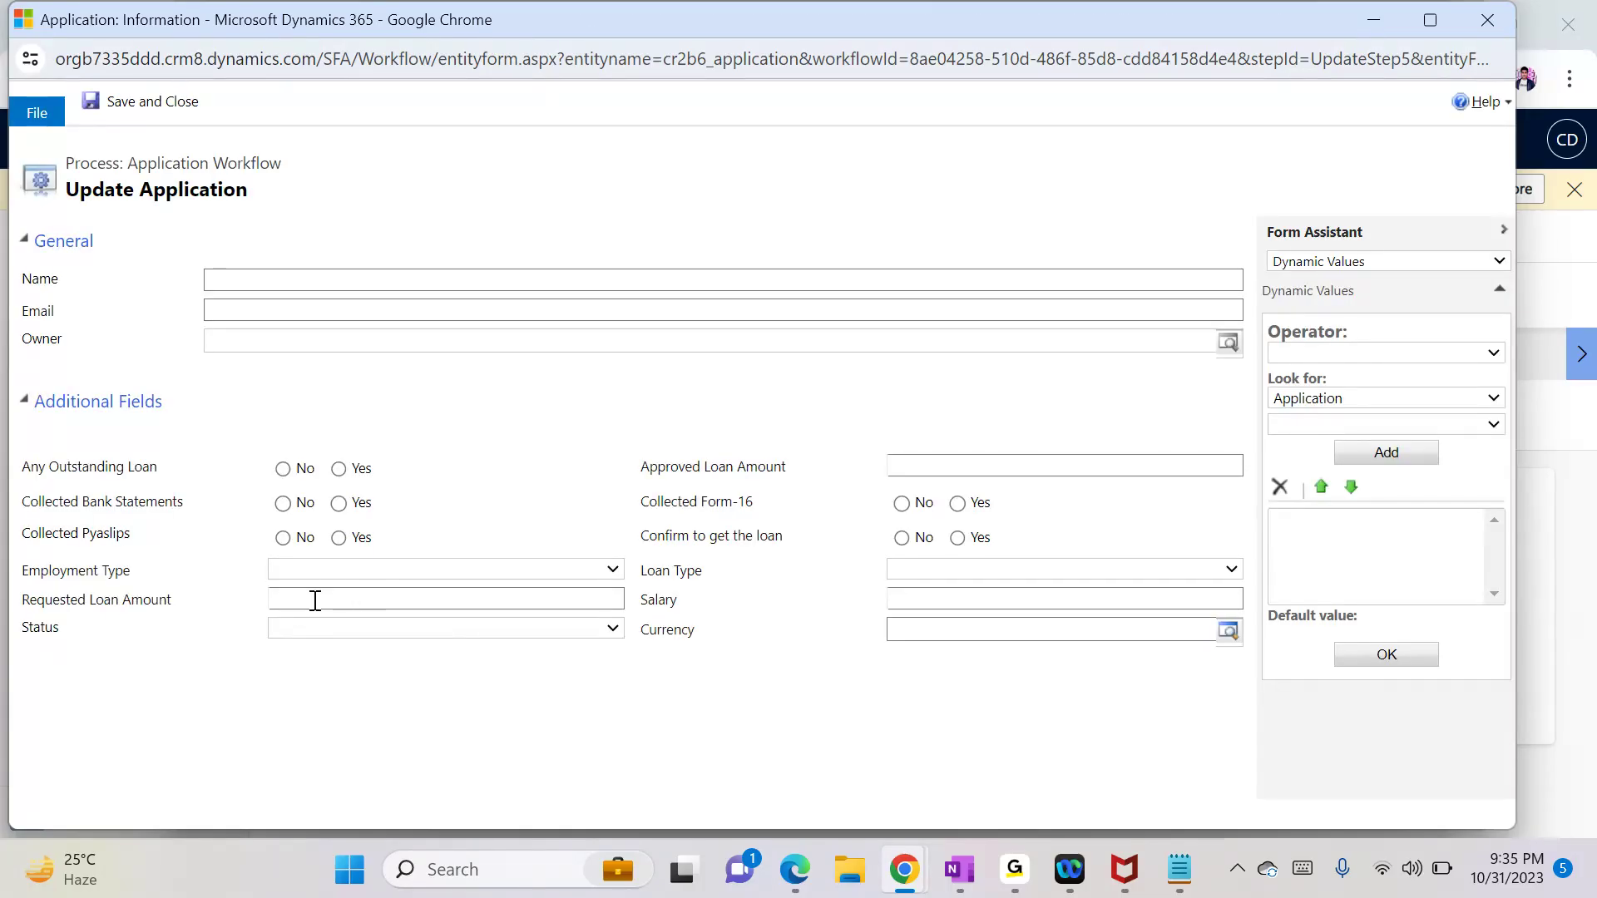
Step: Look through the Status and Loan Type choices without changing them, then close the Update Application form
click(295, 629)
click(794, 750)
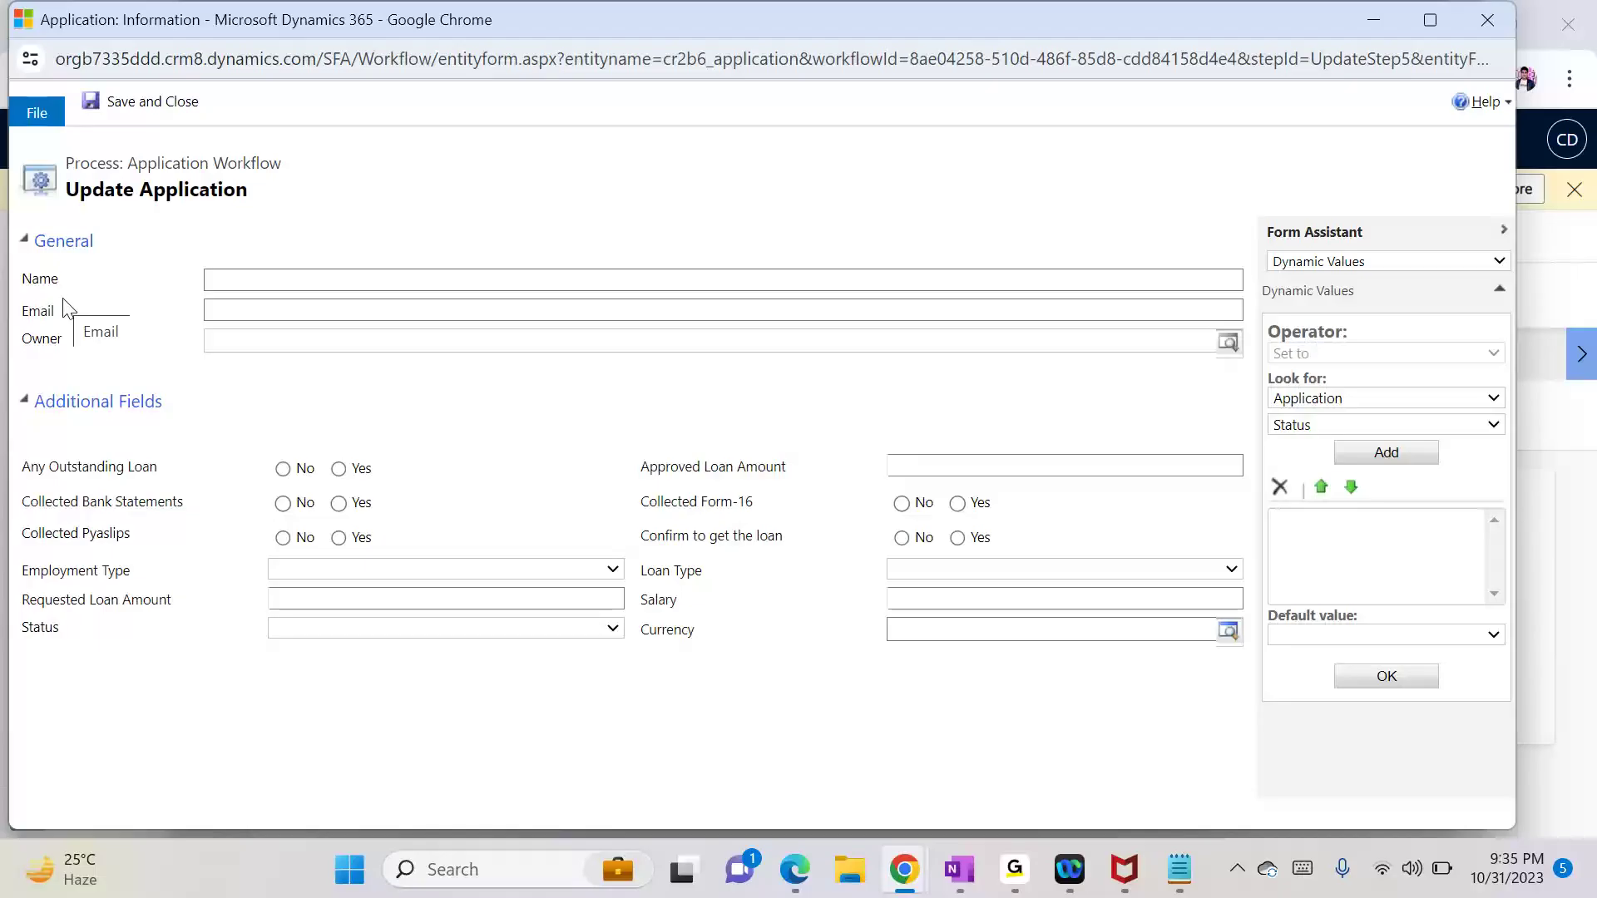
click(30, 397)
click(32, 399)
click(360, 628)
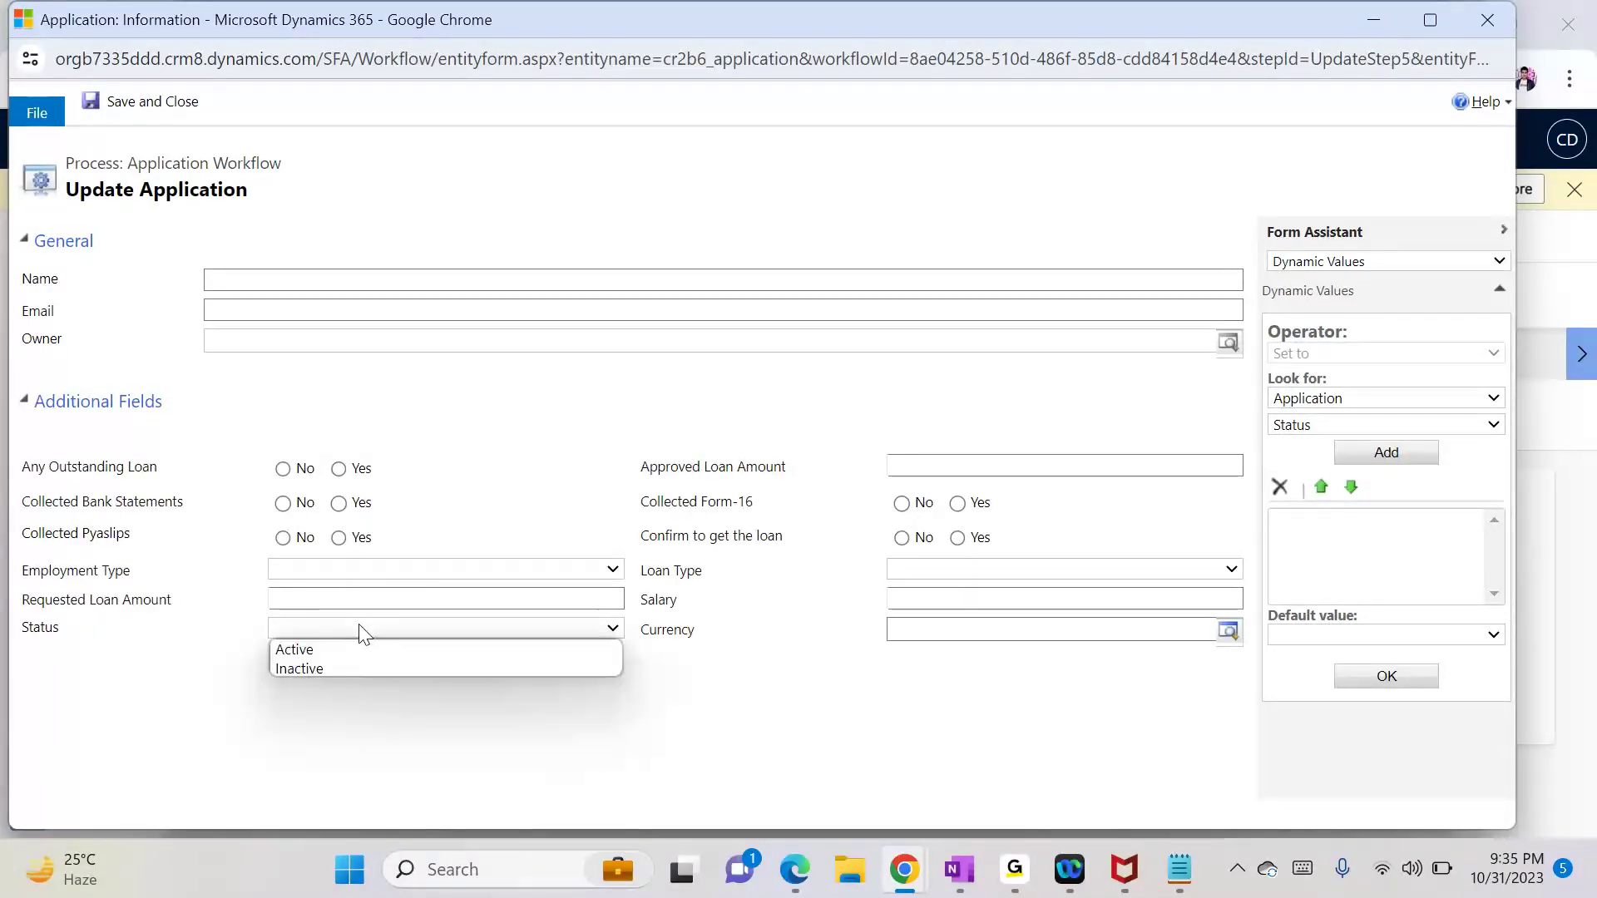
click(360, 634)
click(934, 581)
click(935, 576)
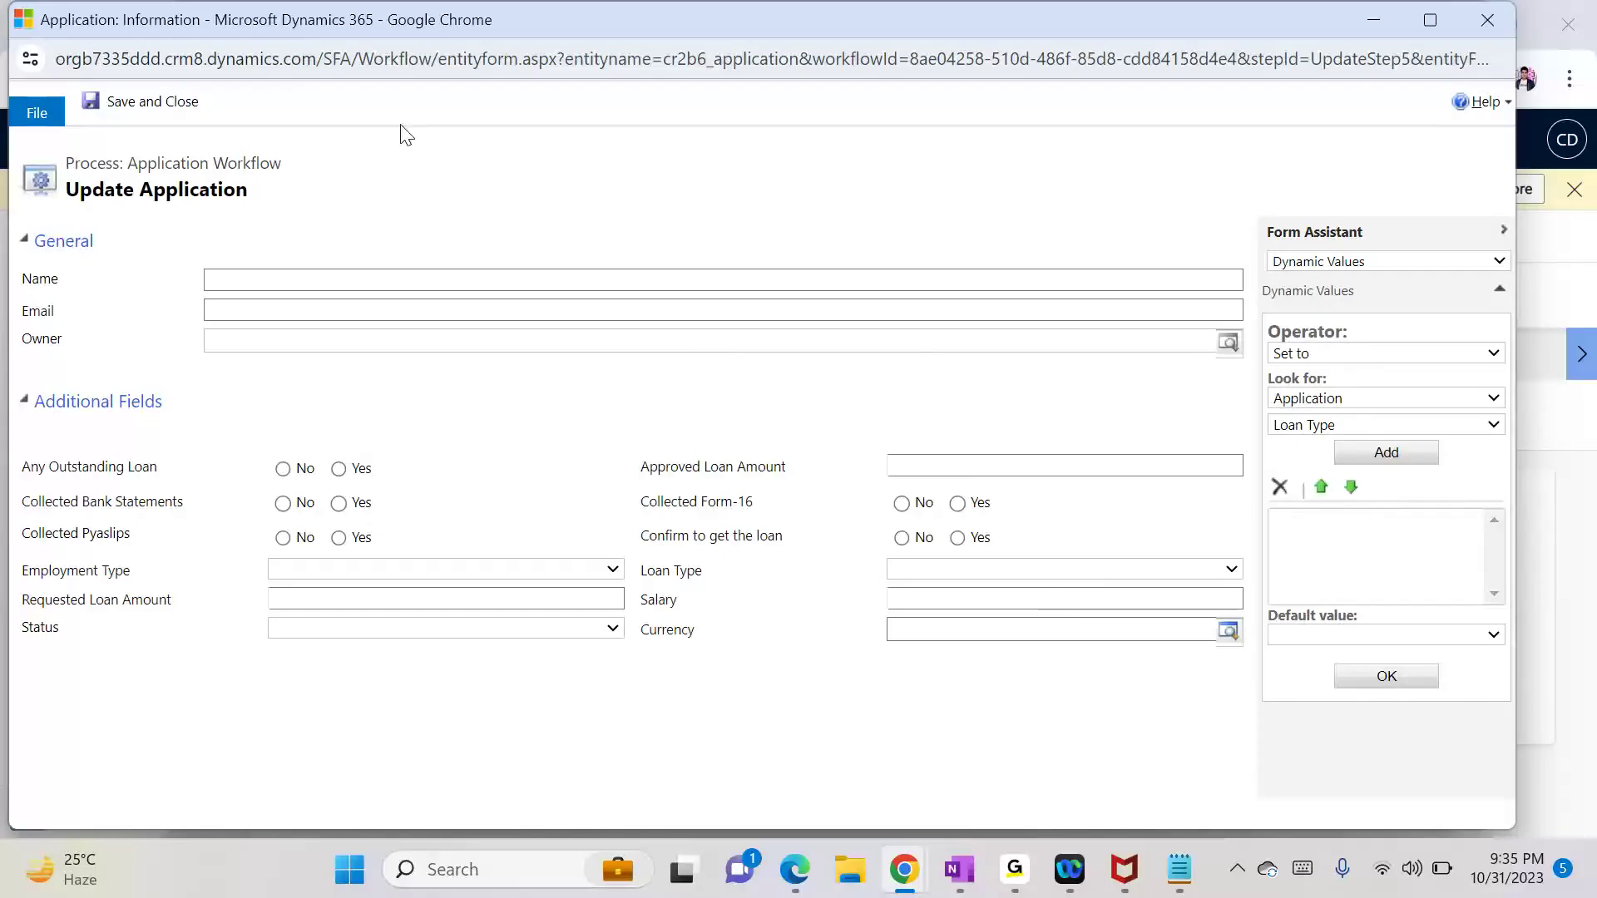
click(169, 107)
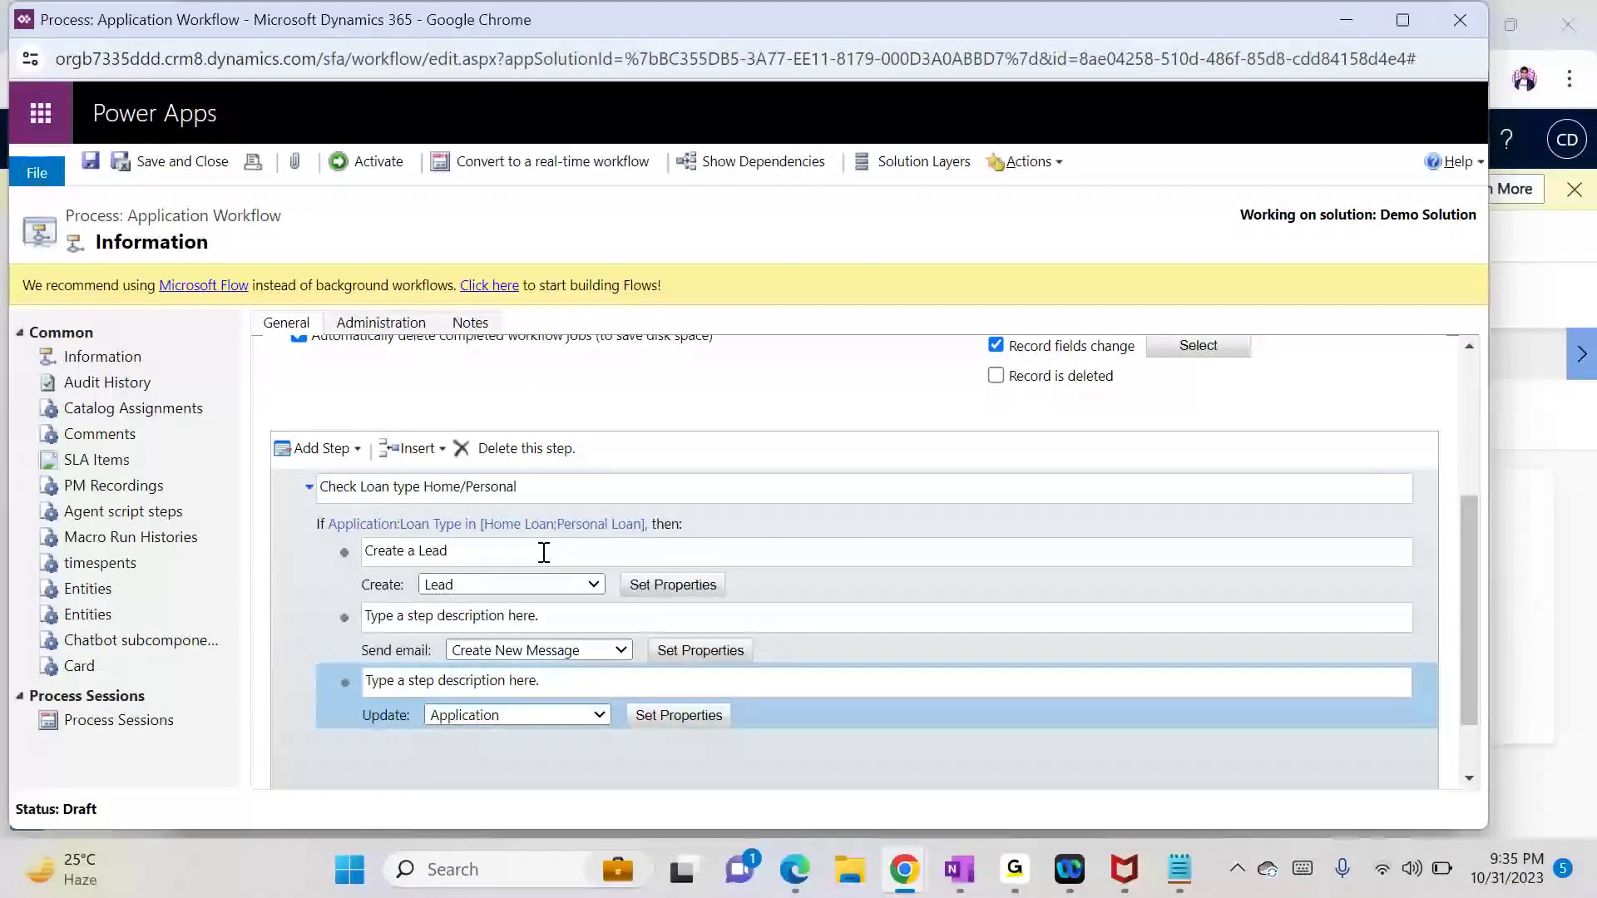
Step: Delete the Update Application step from the Home/Personal loan condition
click(677, 715)
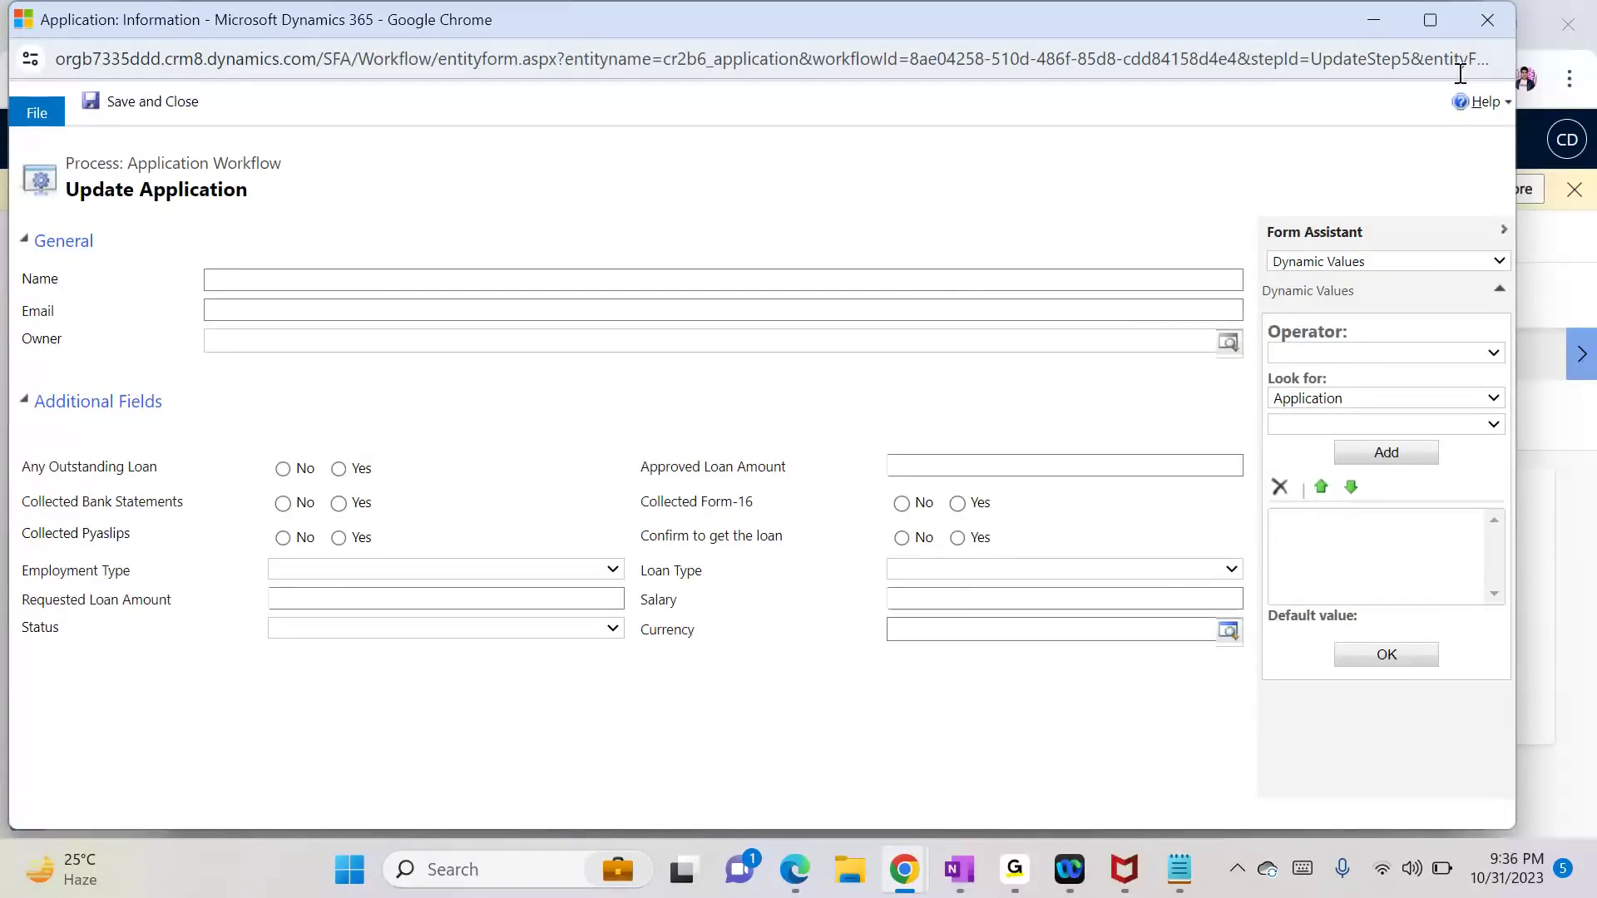
click(1487, 19)
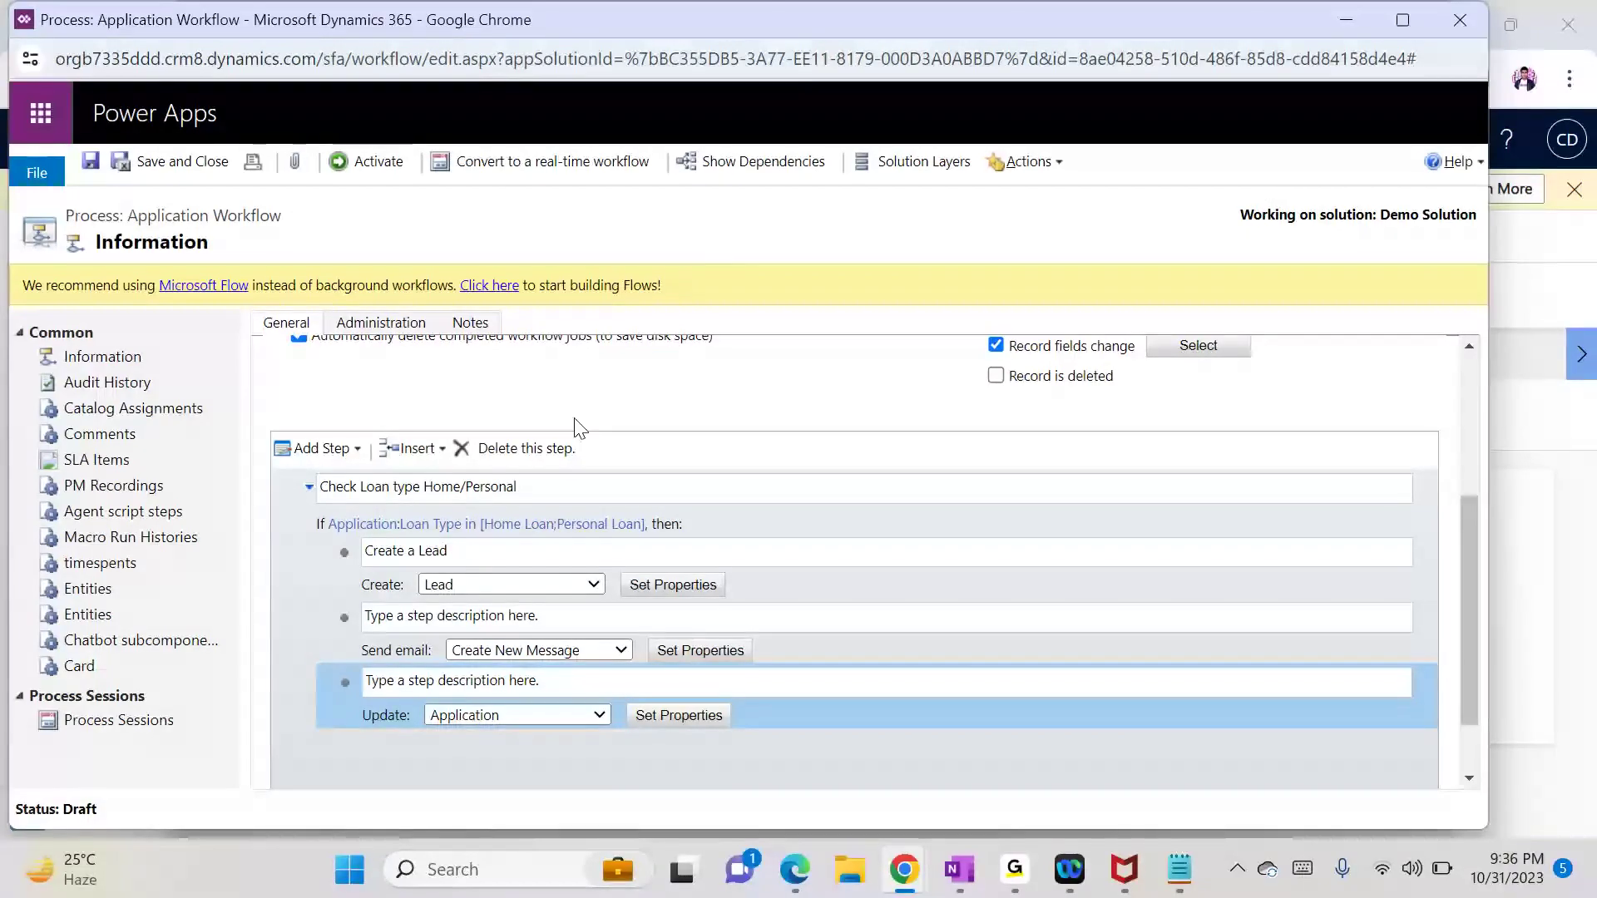
click(510, 449)
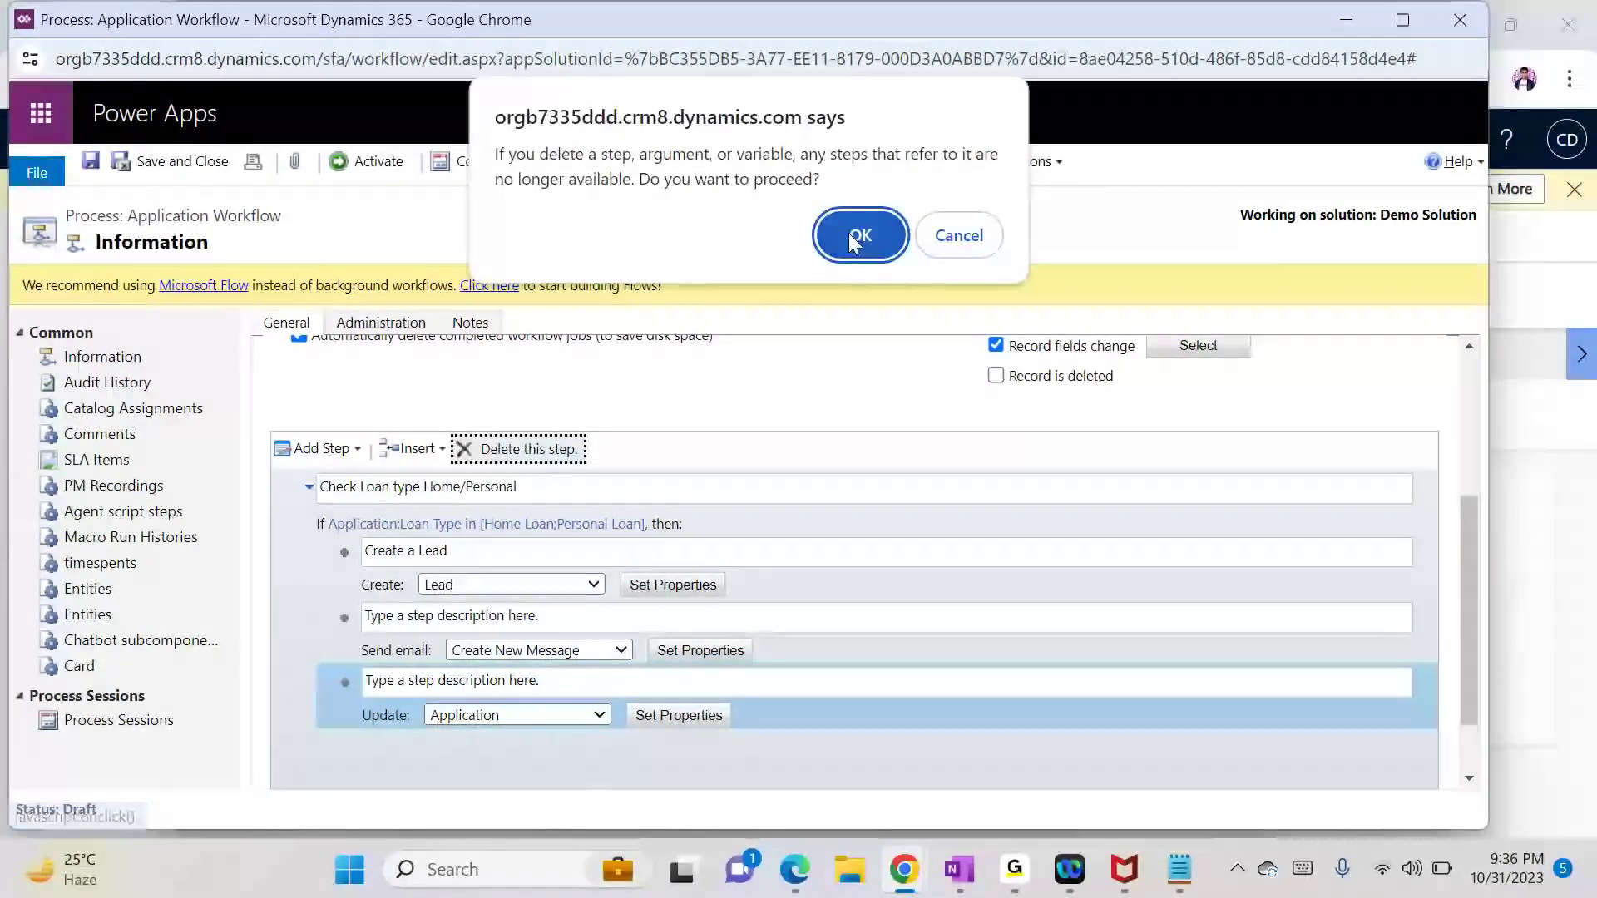
click(850, 239)
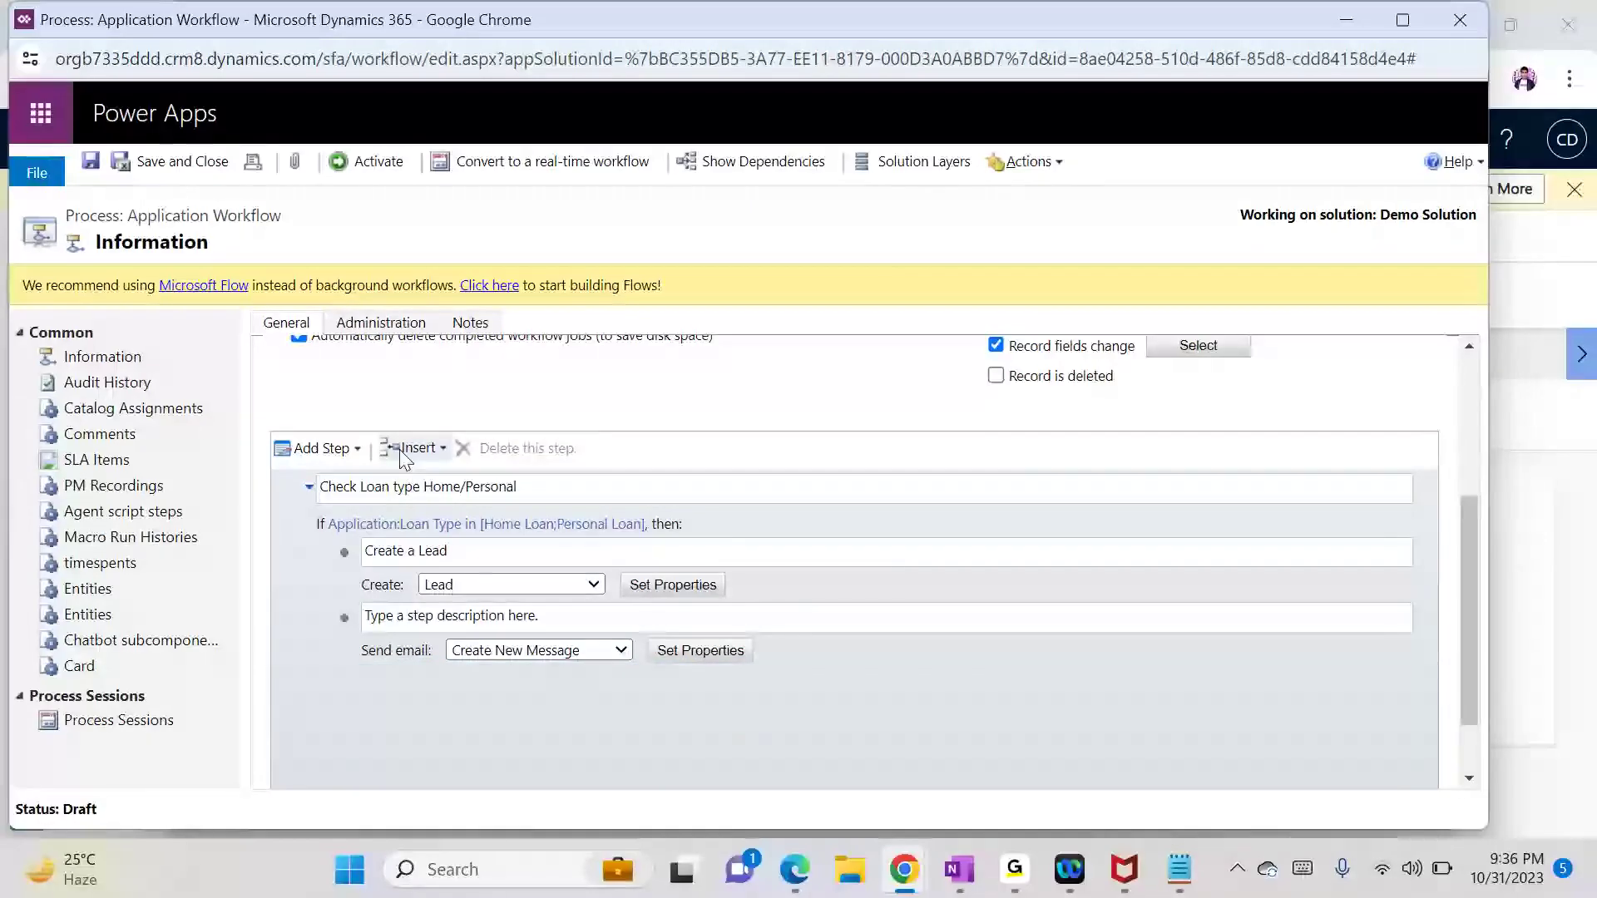
Step: Add another Update Record step, delete it again, and reselect the Send email step
click(324, 458)
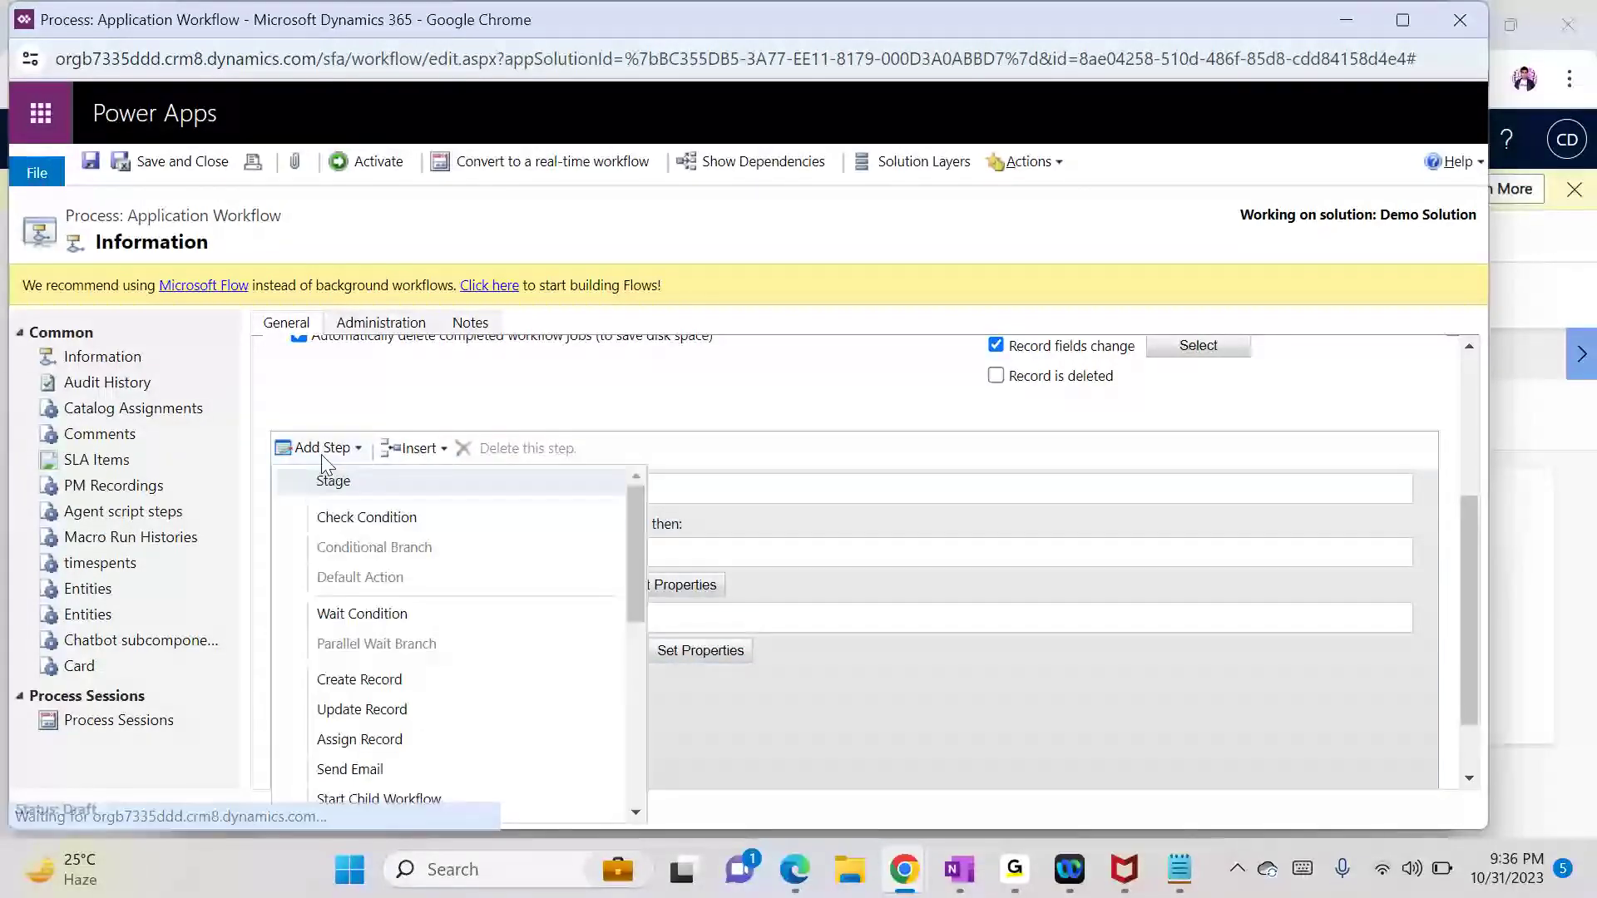
click(361, 712)
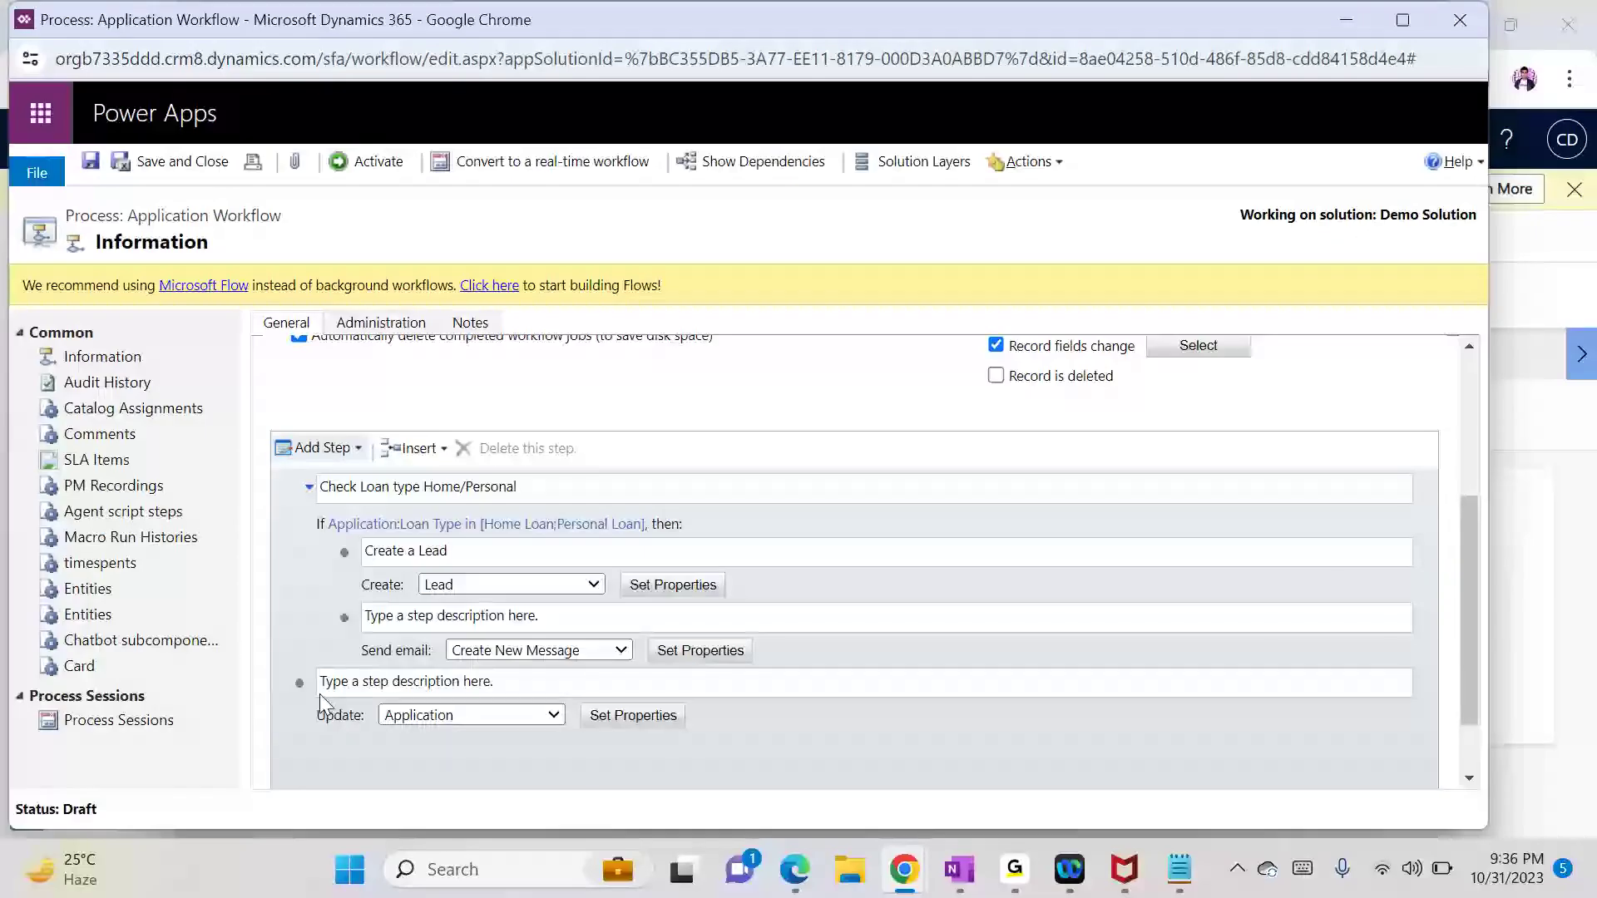
click(324, 725)
click(504, 456)
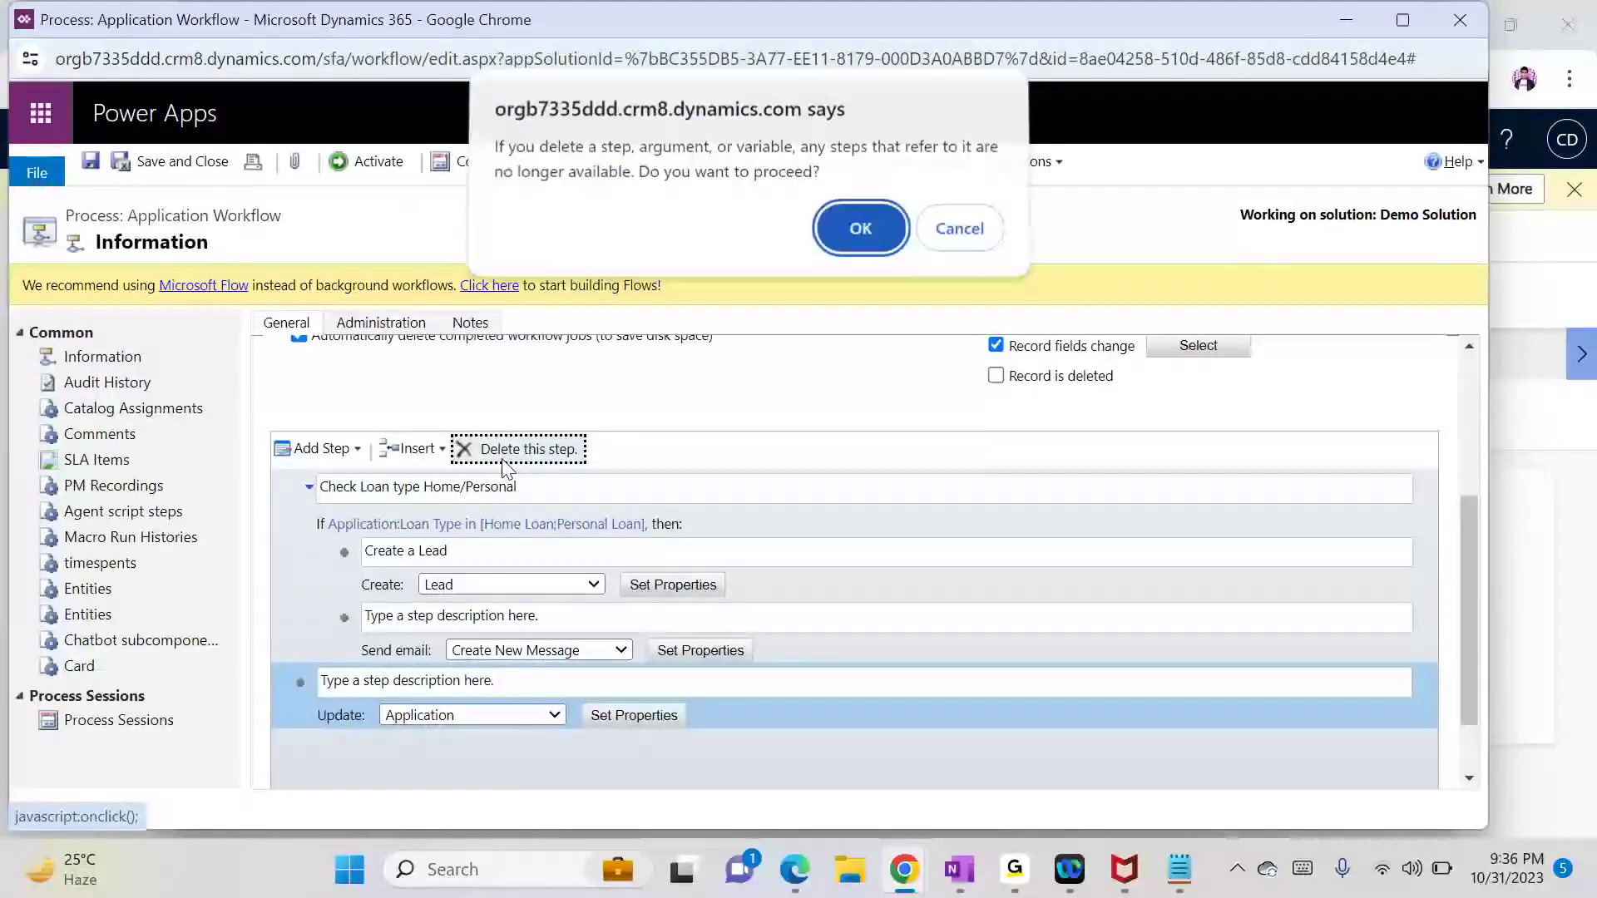
click(865, 232)
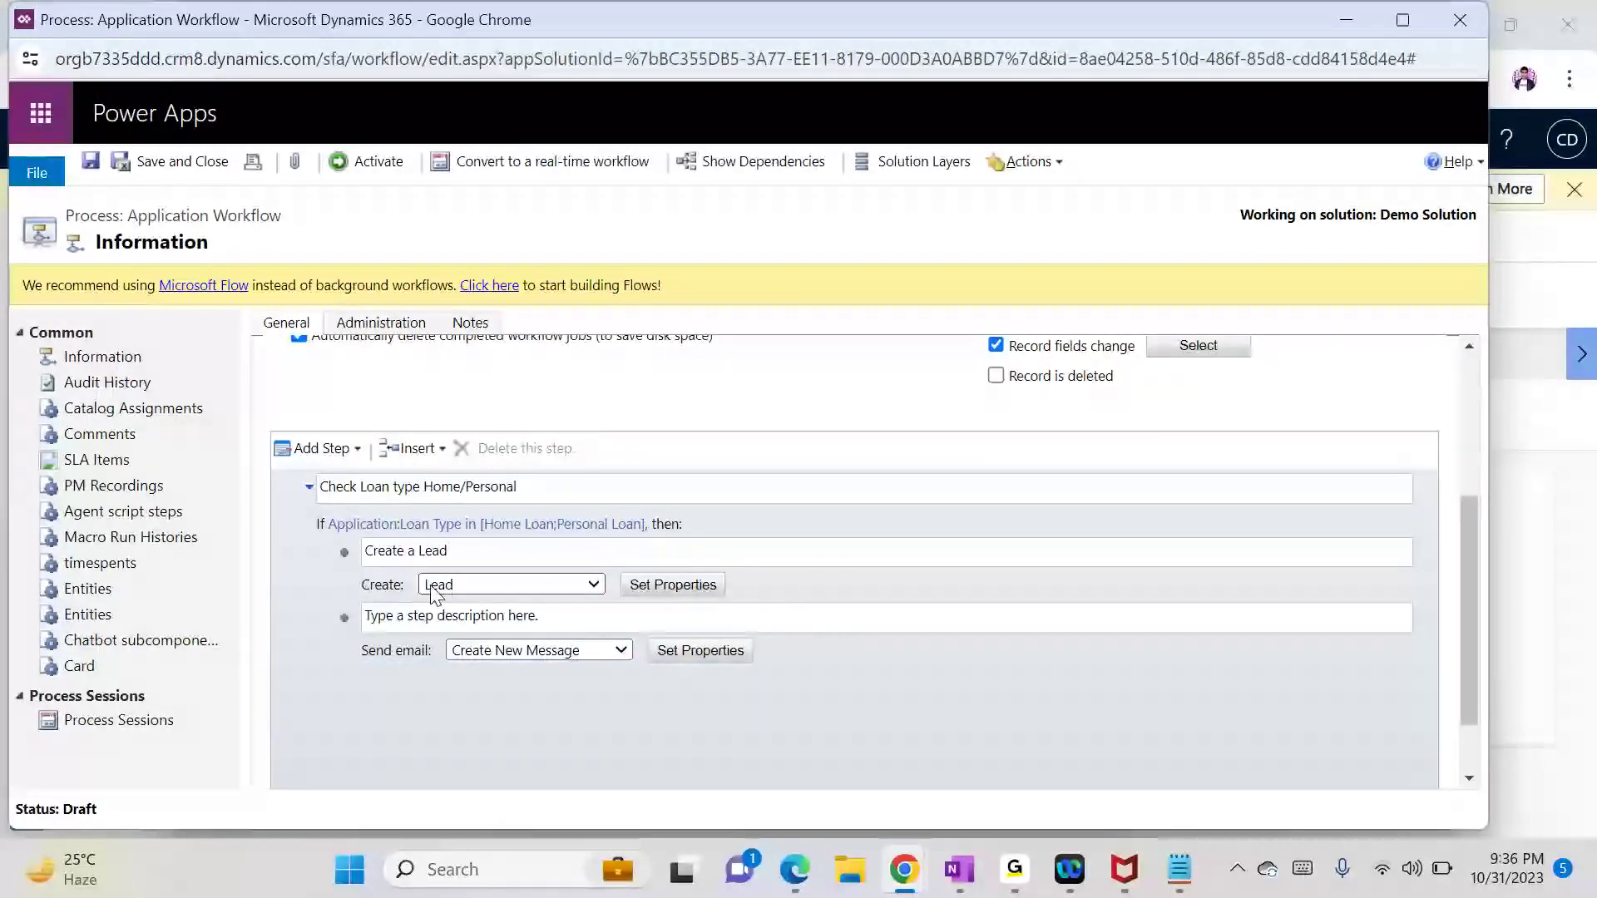
click(345, 614)
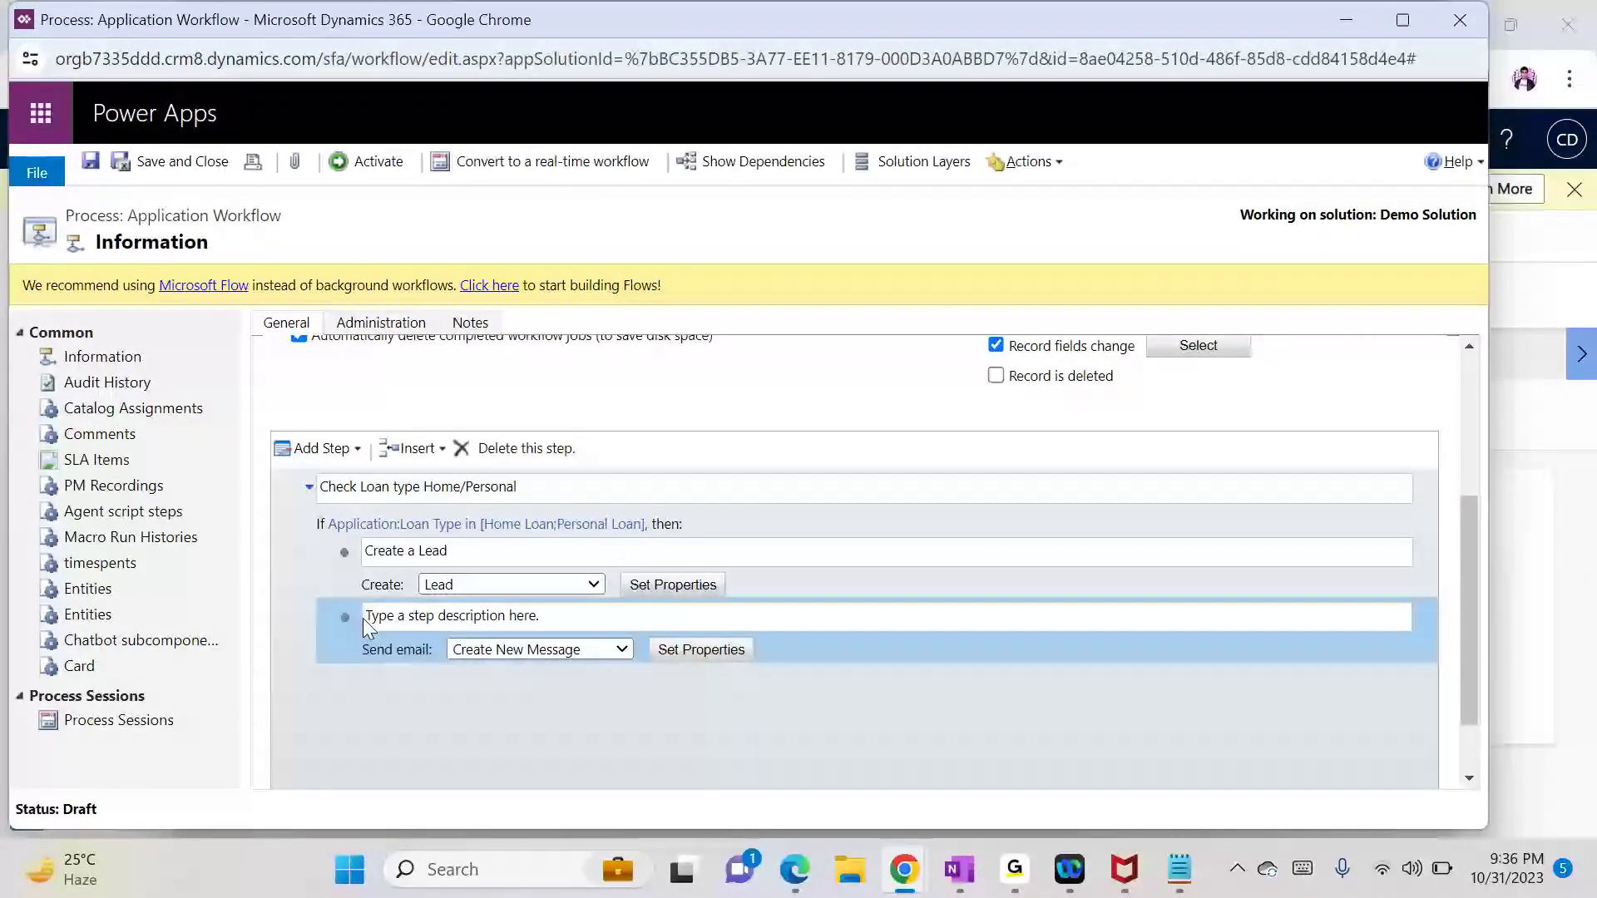
Step: Add an Update Record step after Send email and then delete it
click(351, 455)
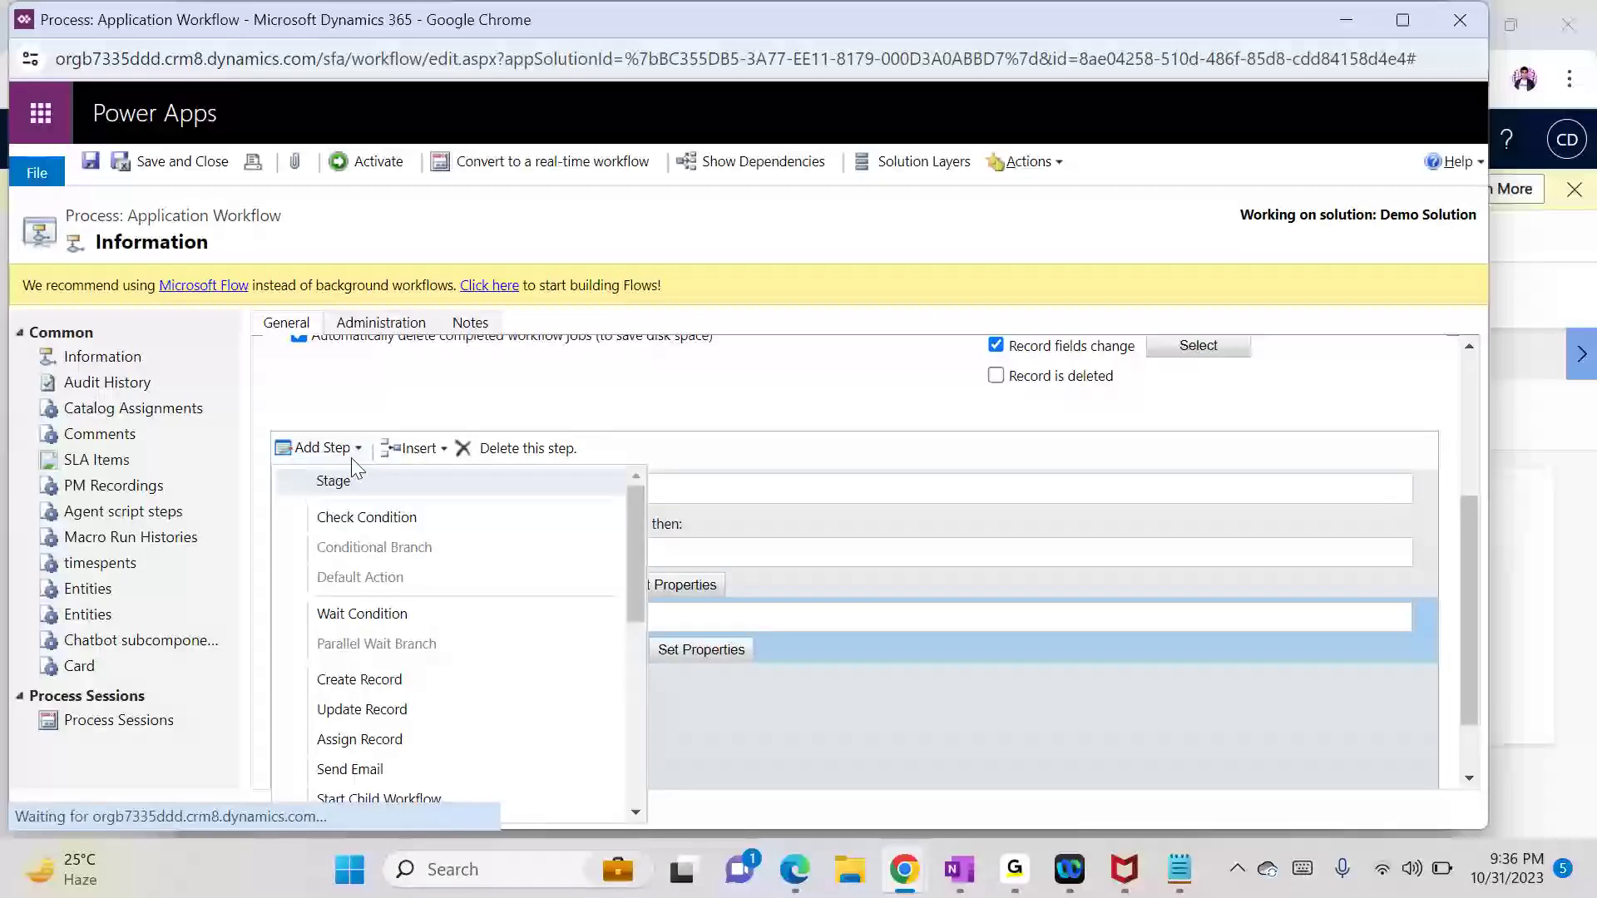
click(408, 711)
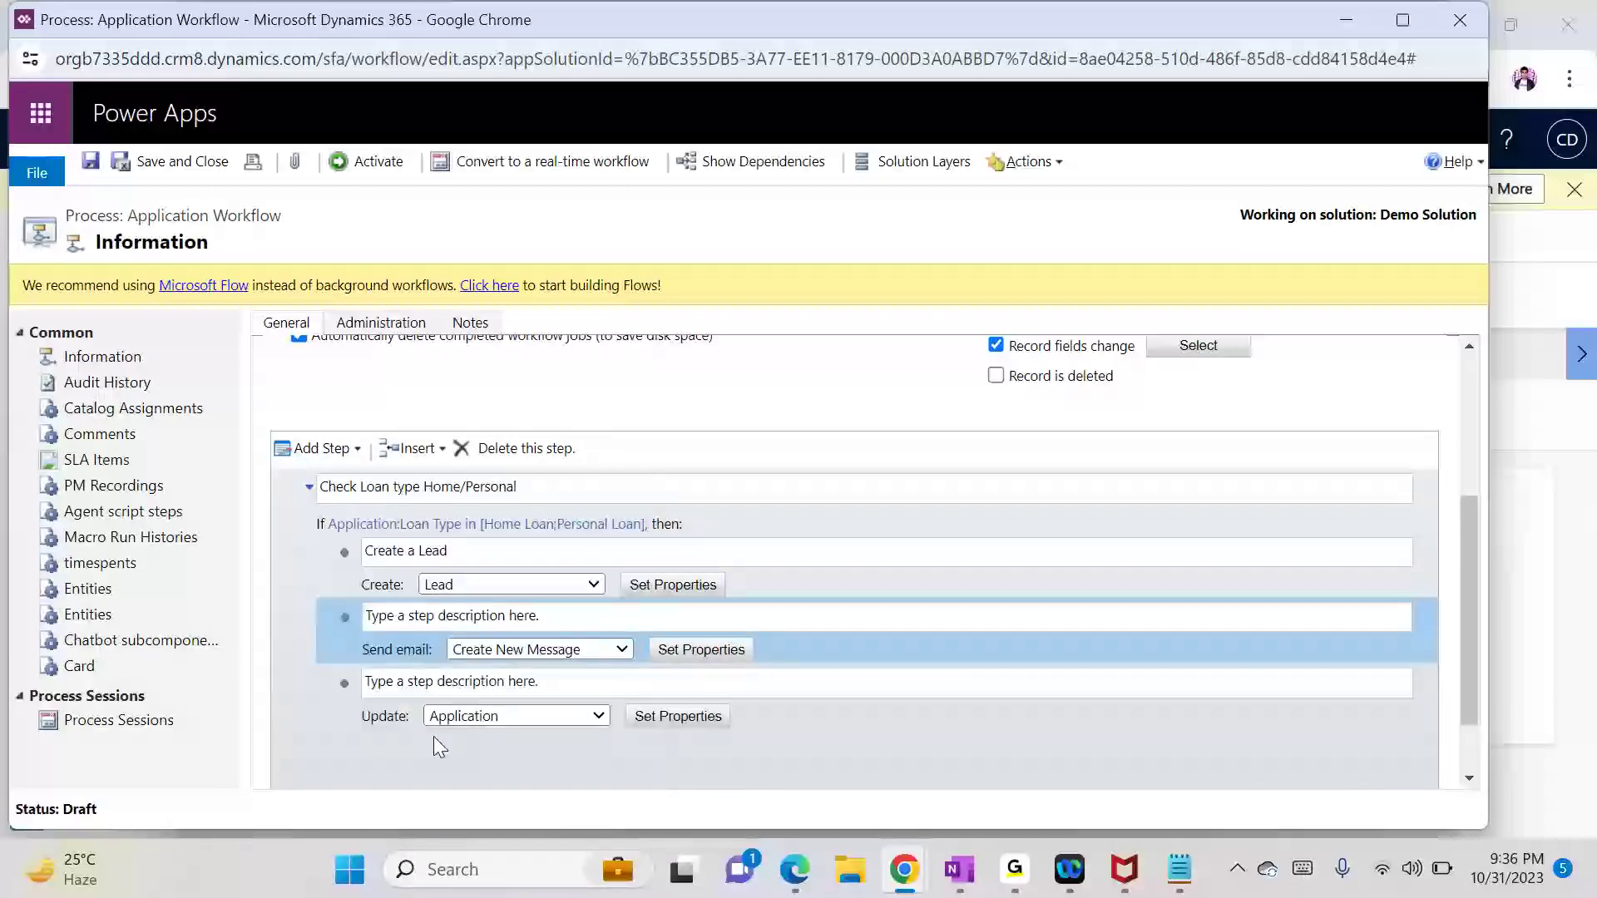
click(466, 449)
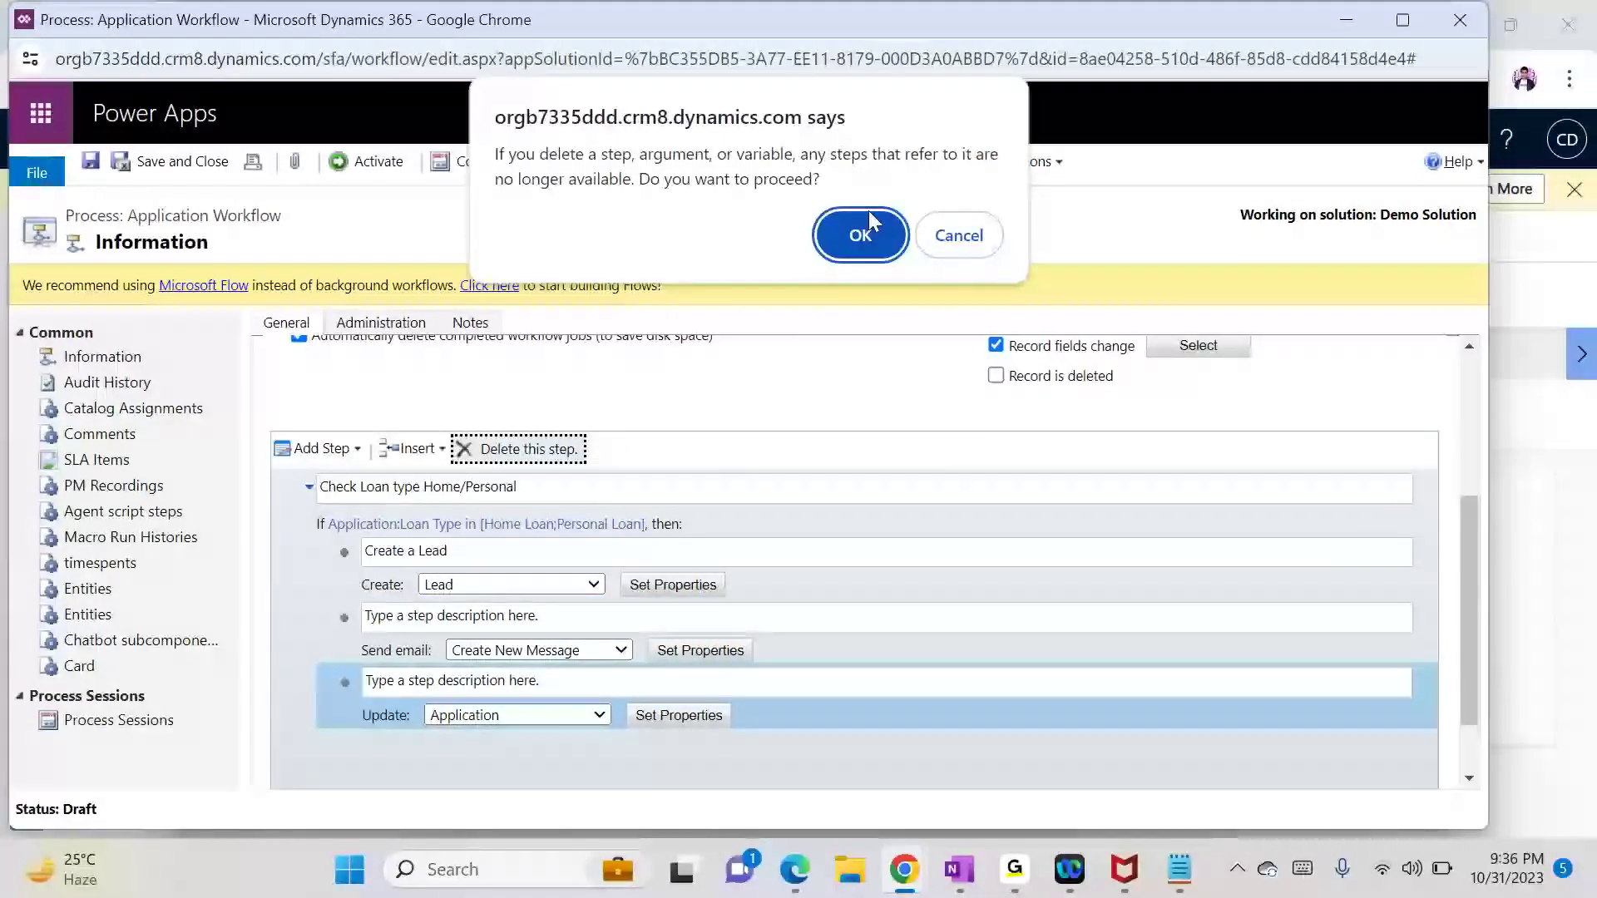
click(855, 252)
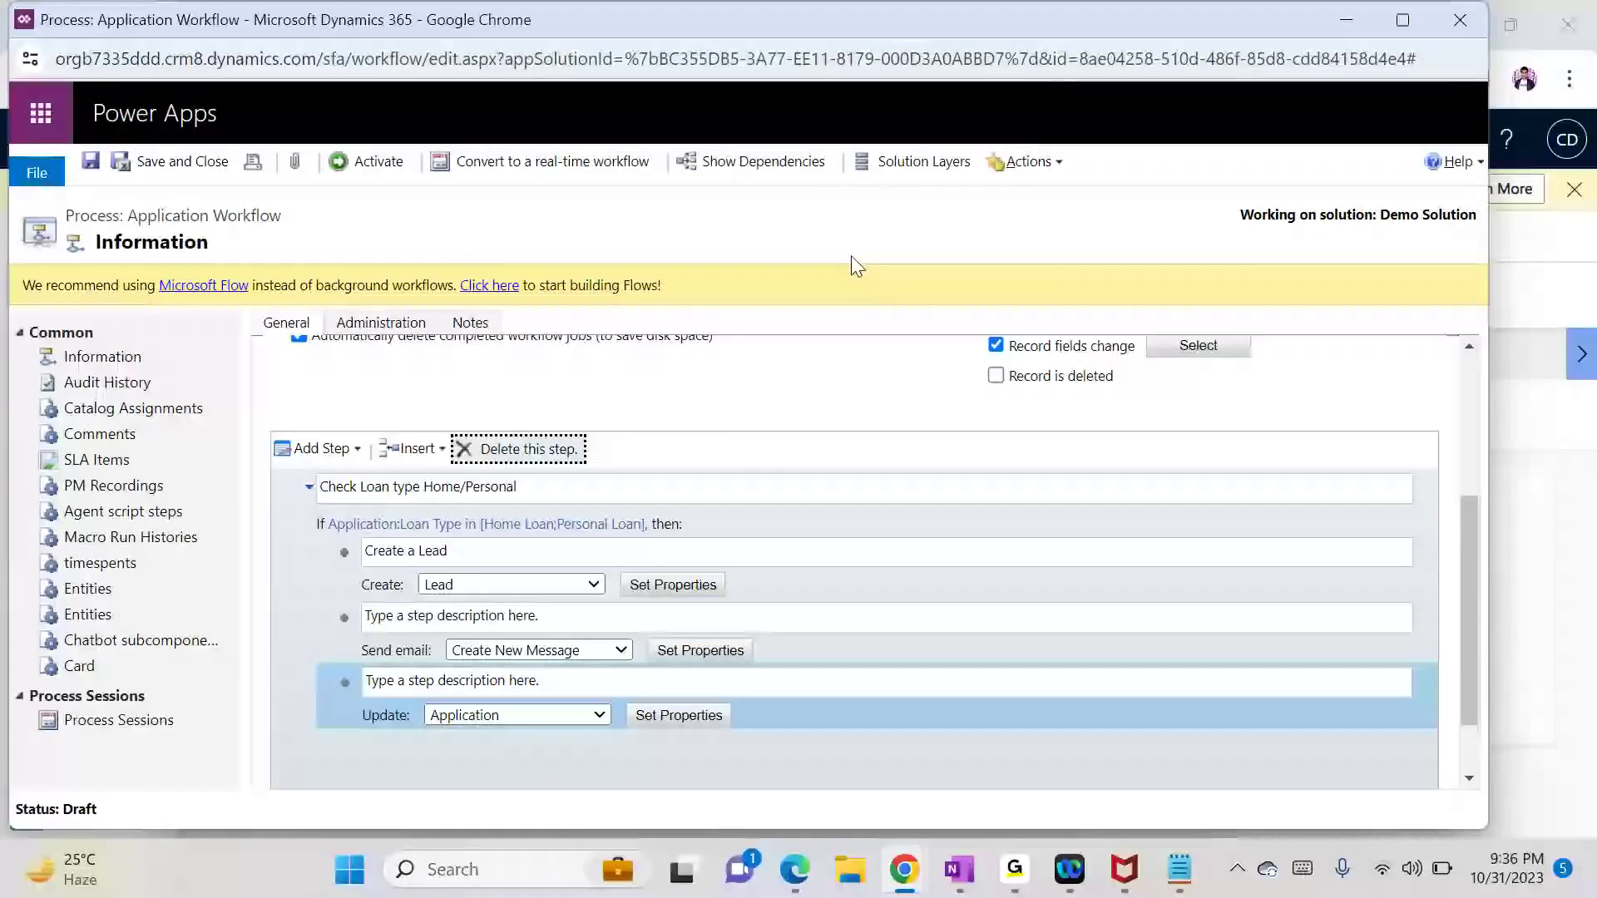
Step: Add a Change Status step after Send email that sets the status to Application Processed
click(398, 653)
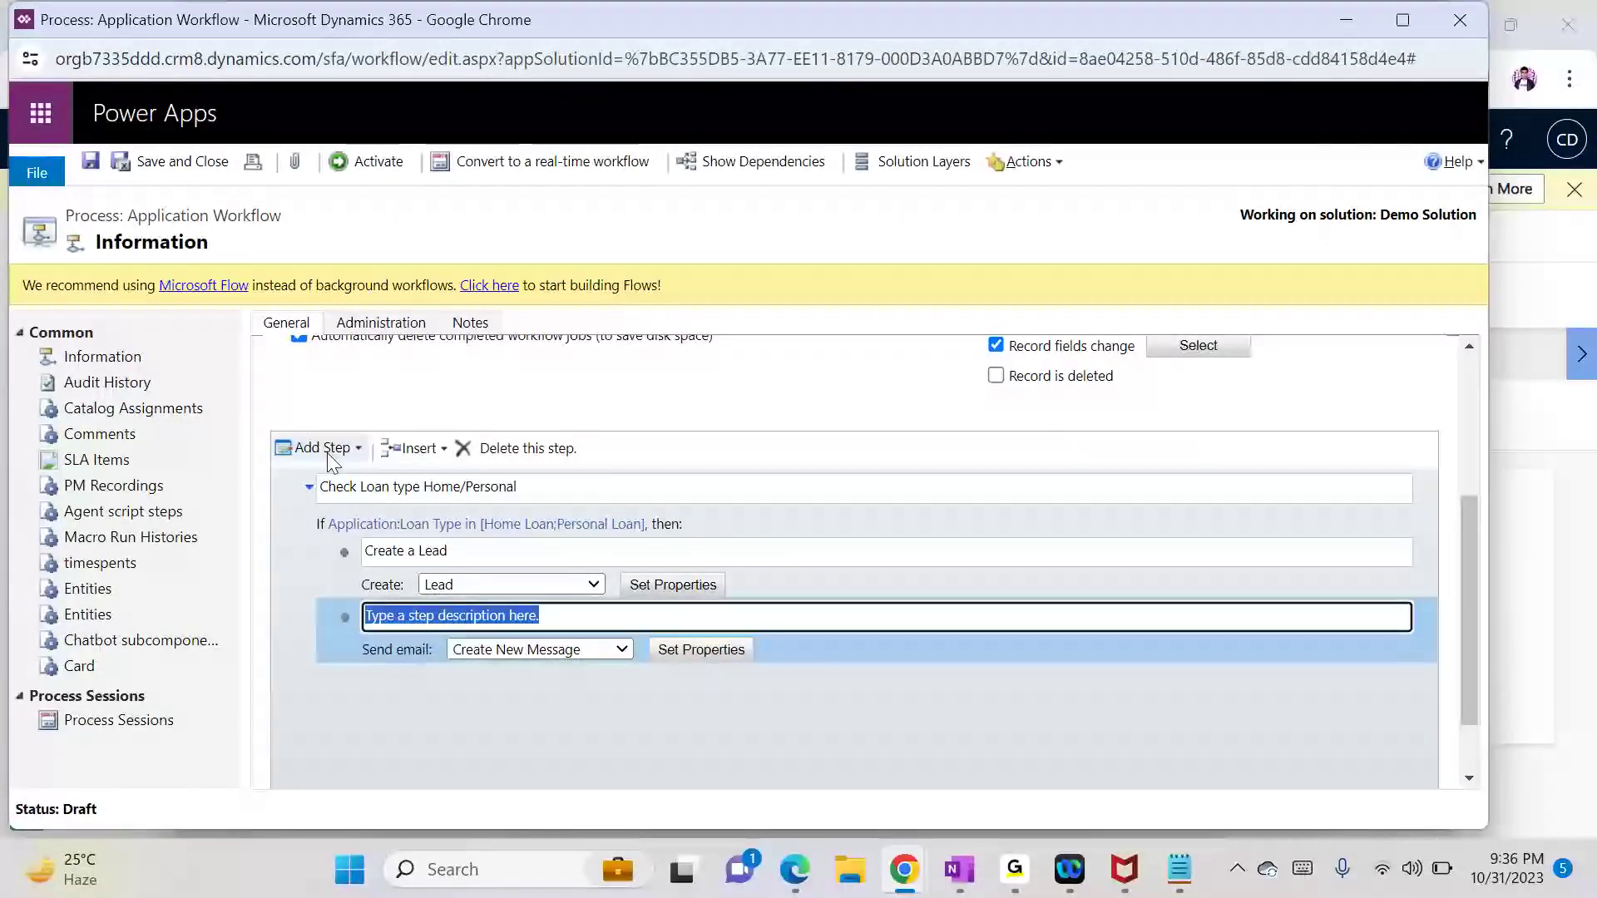
click(328, 454)
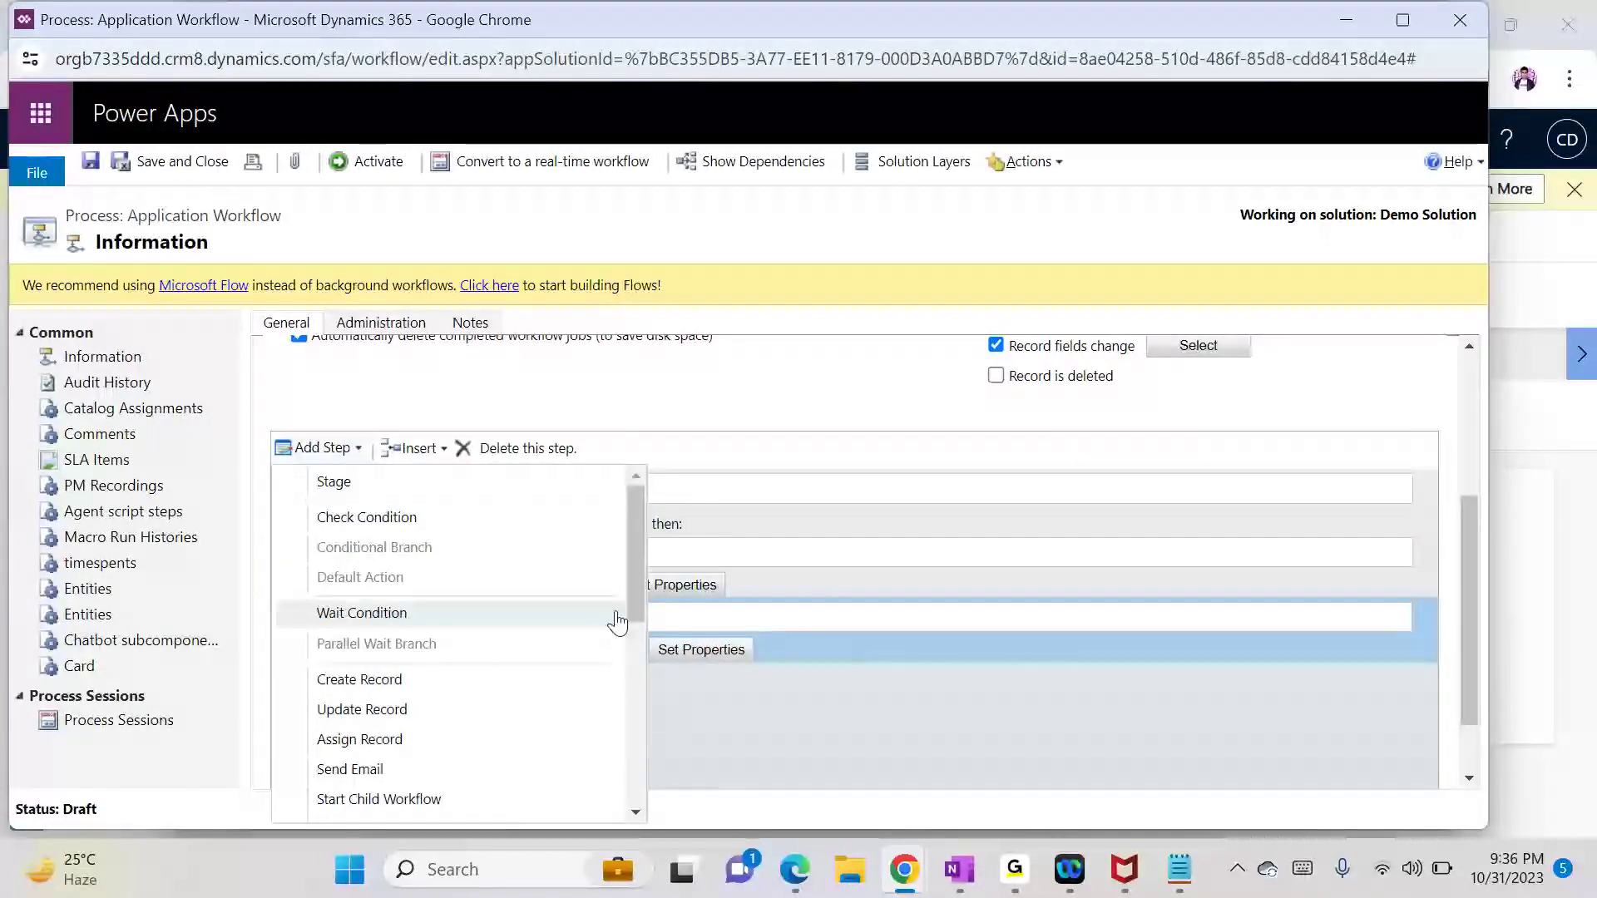
drag(627, 604, 628, 652)
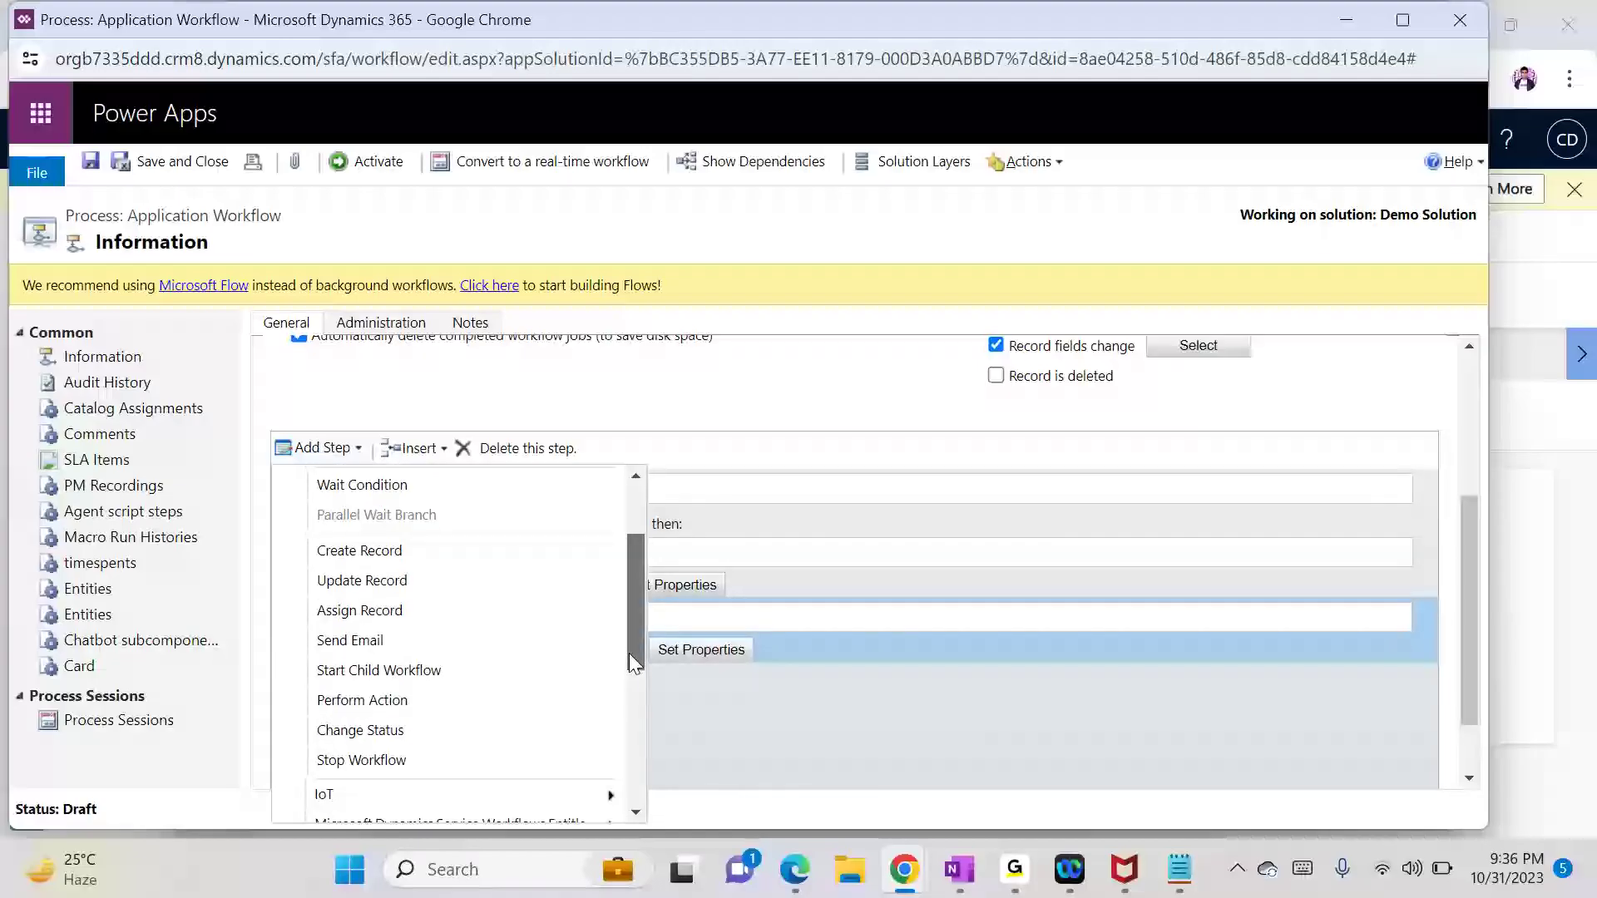
click(432, 743)
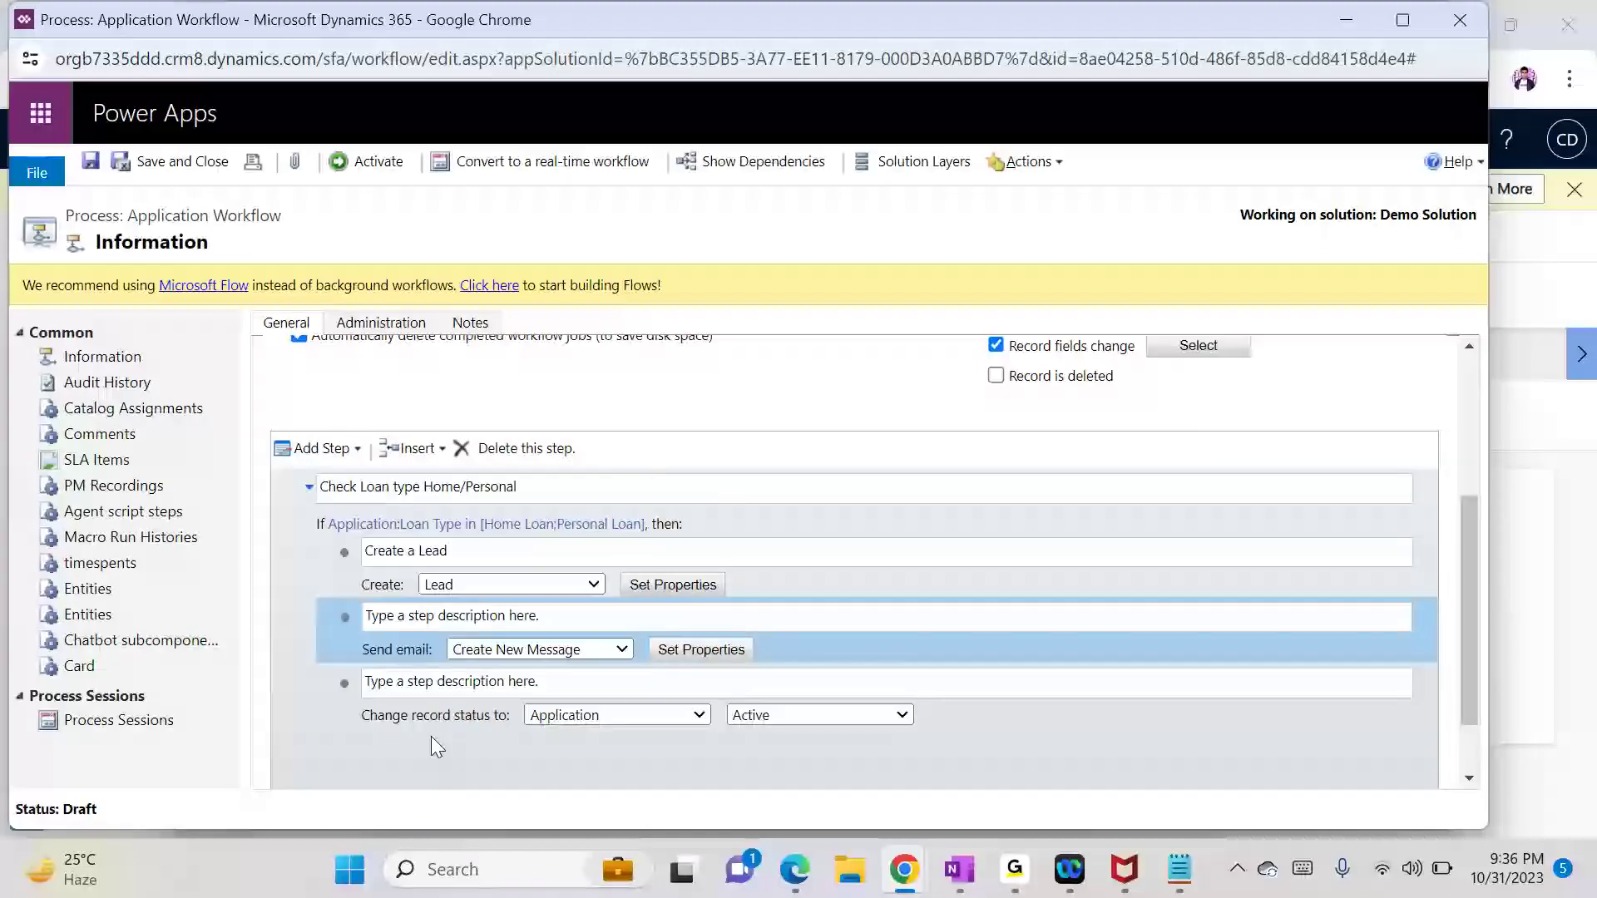
click(782, 710)
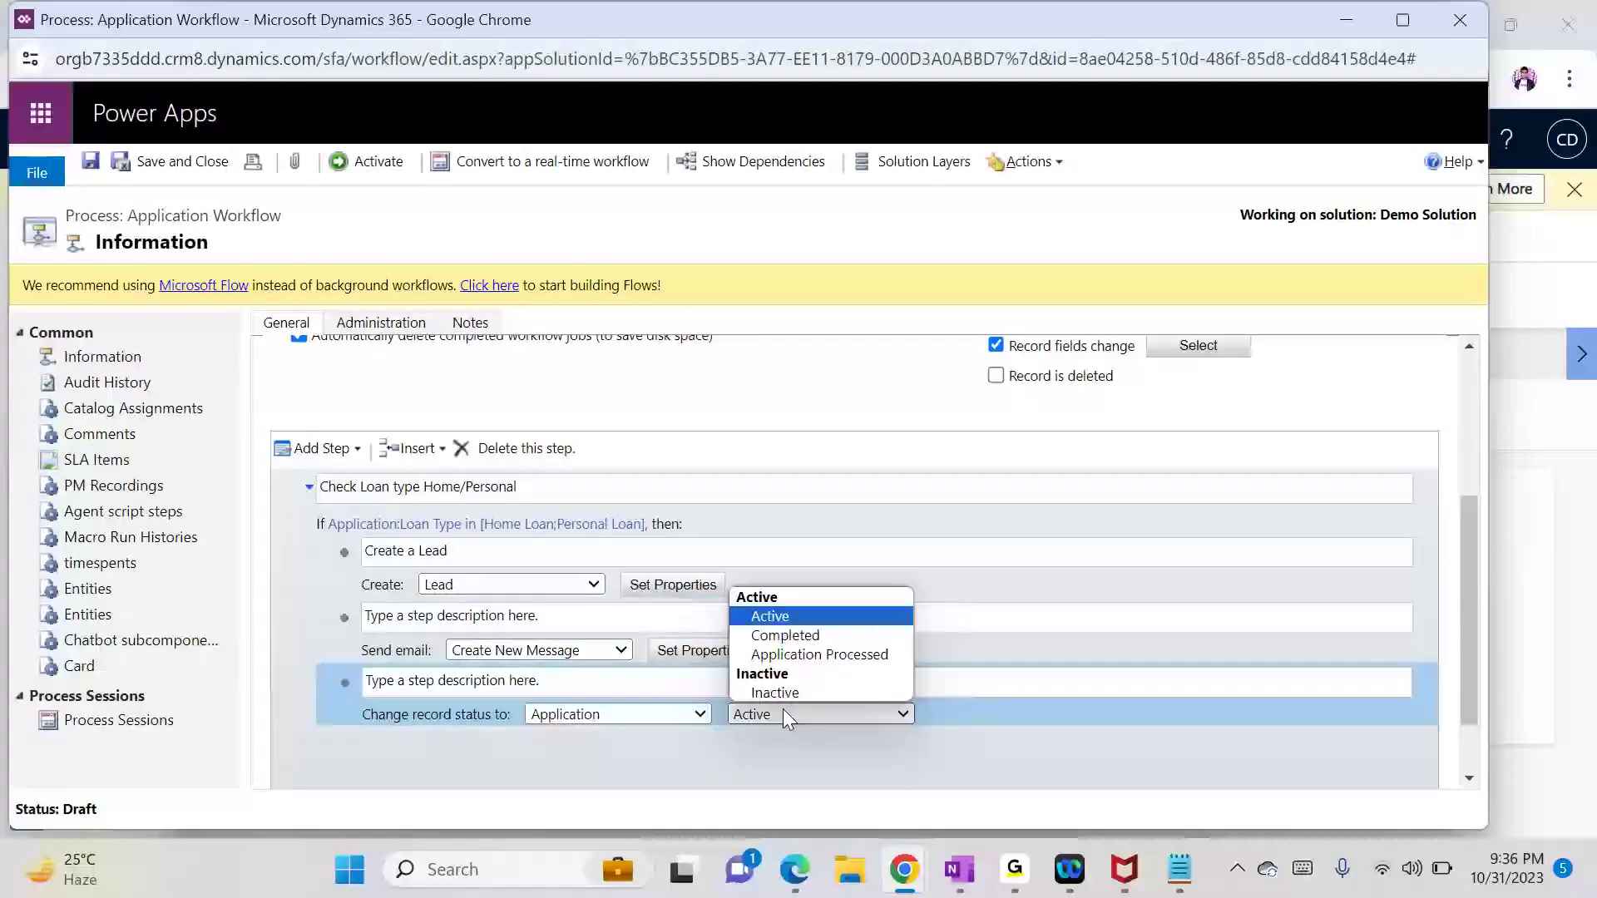
click(804, 655)
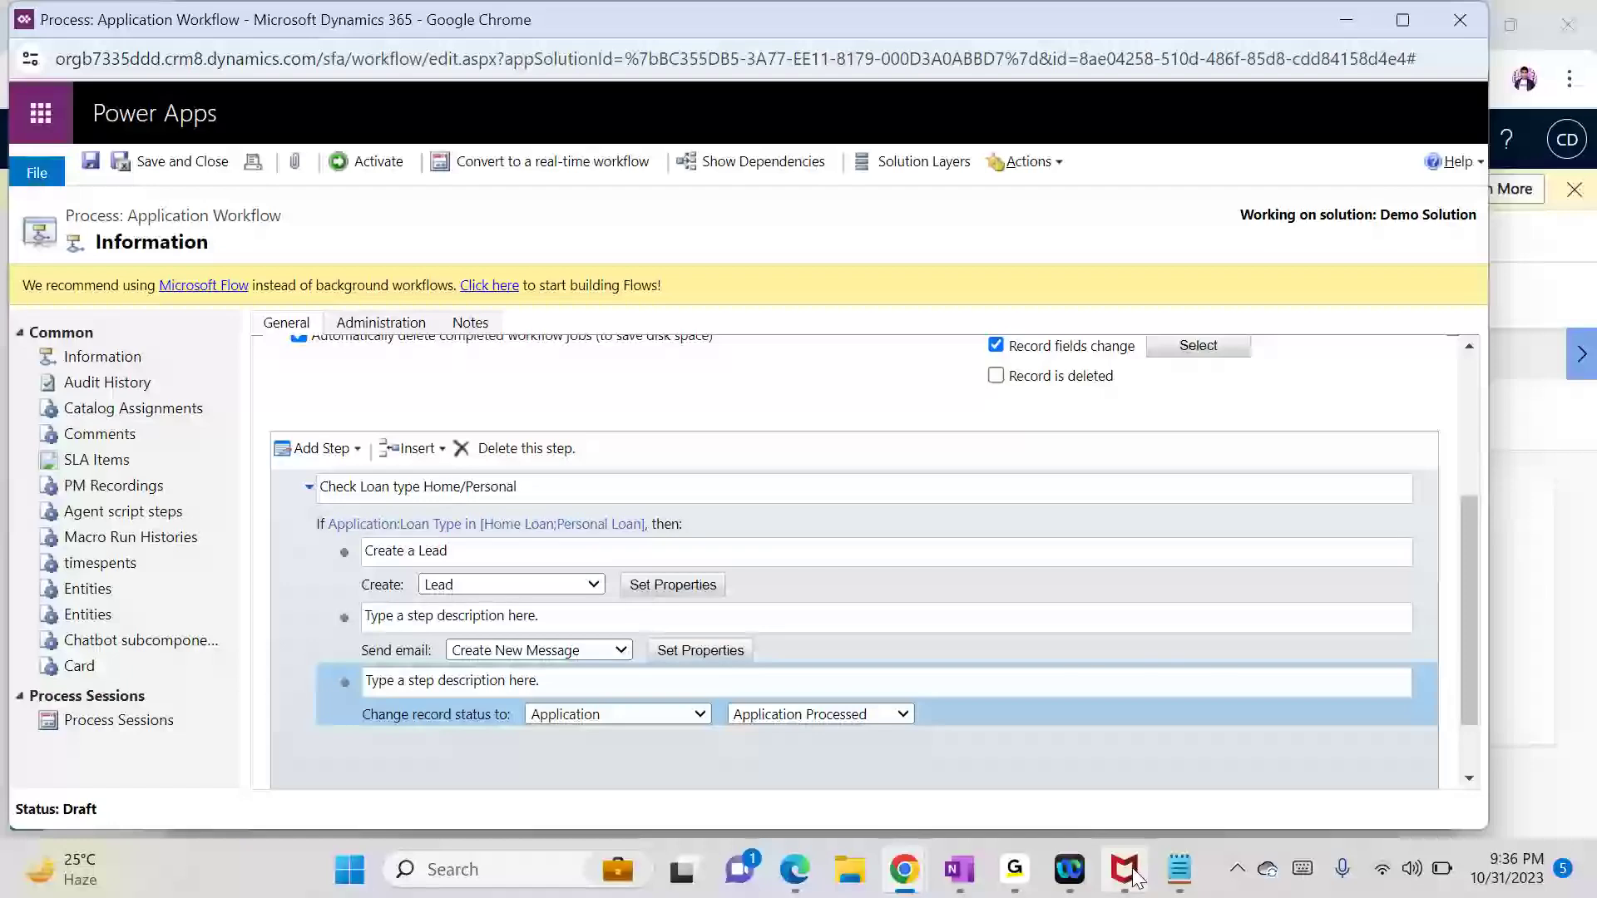
click(1179, 869)
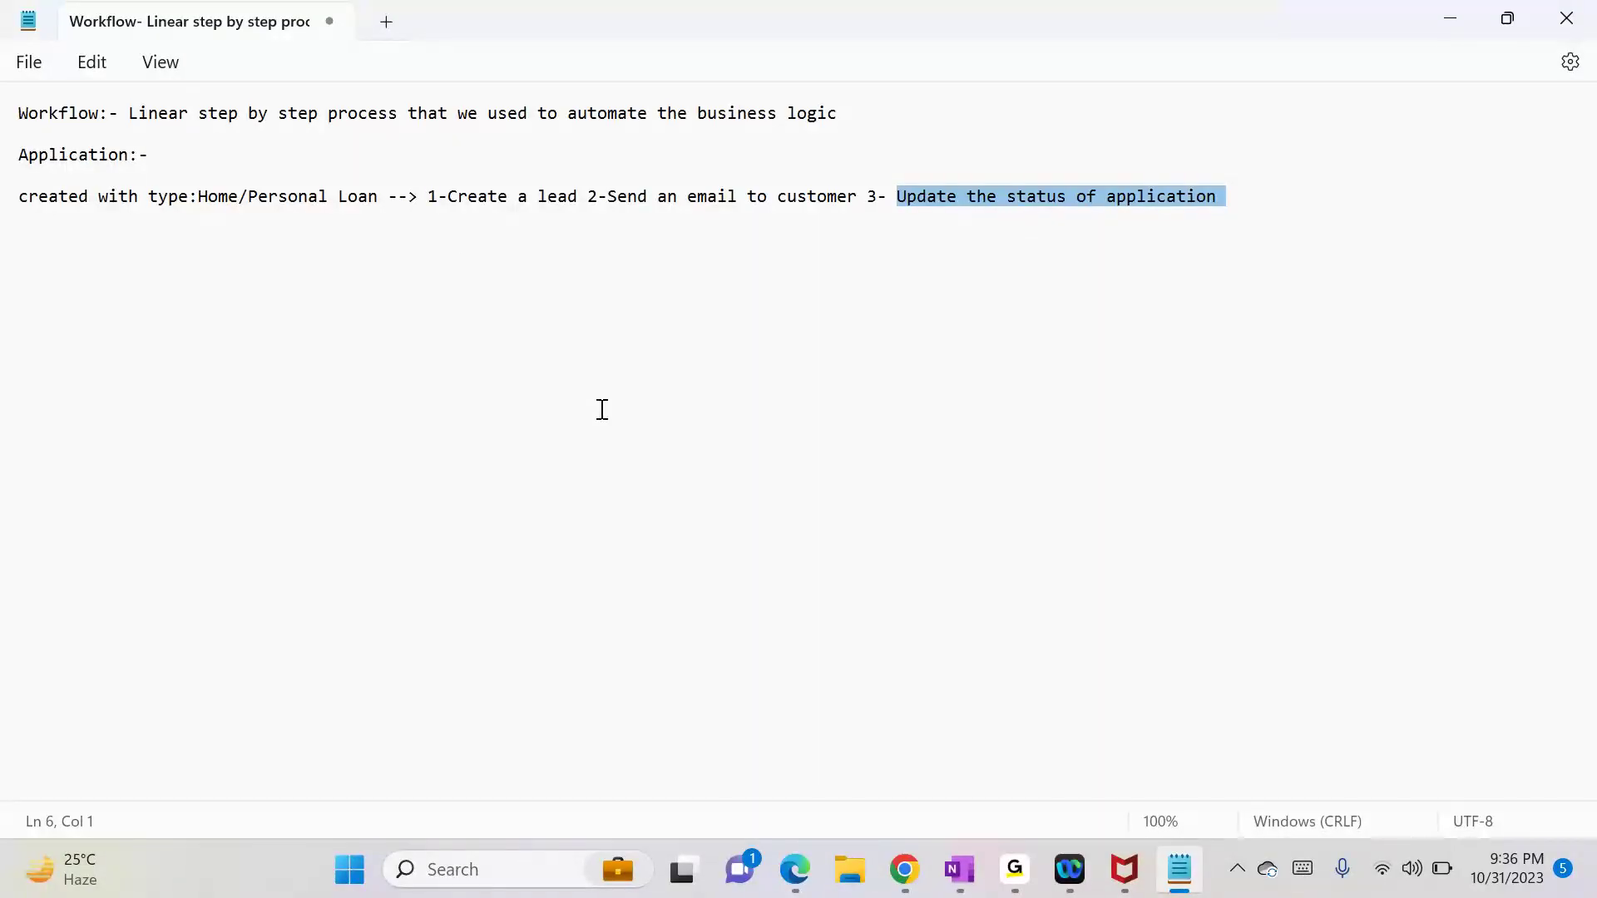
Step: Clear the text selection in the Notepad notes and minimize Notepad
click(466, 264)
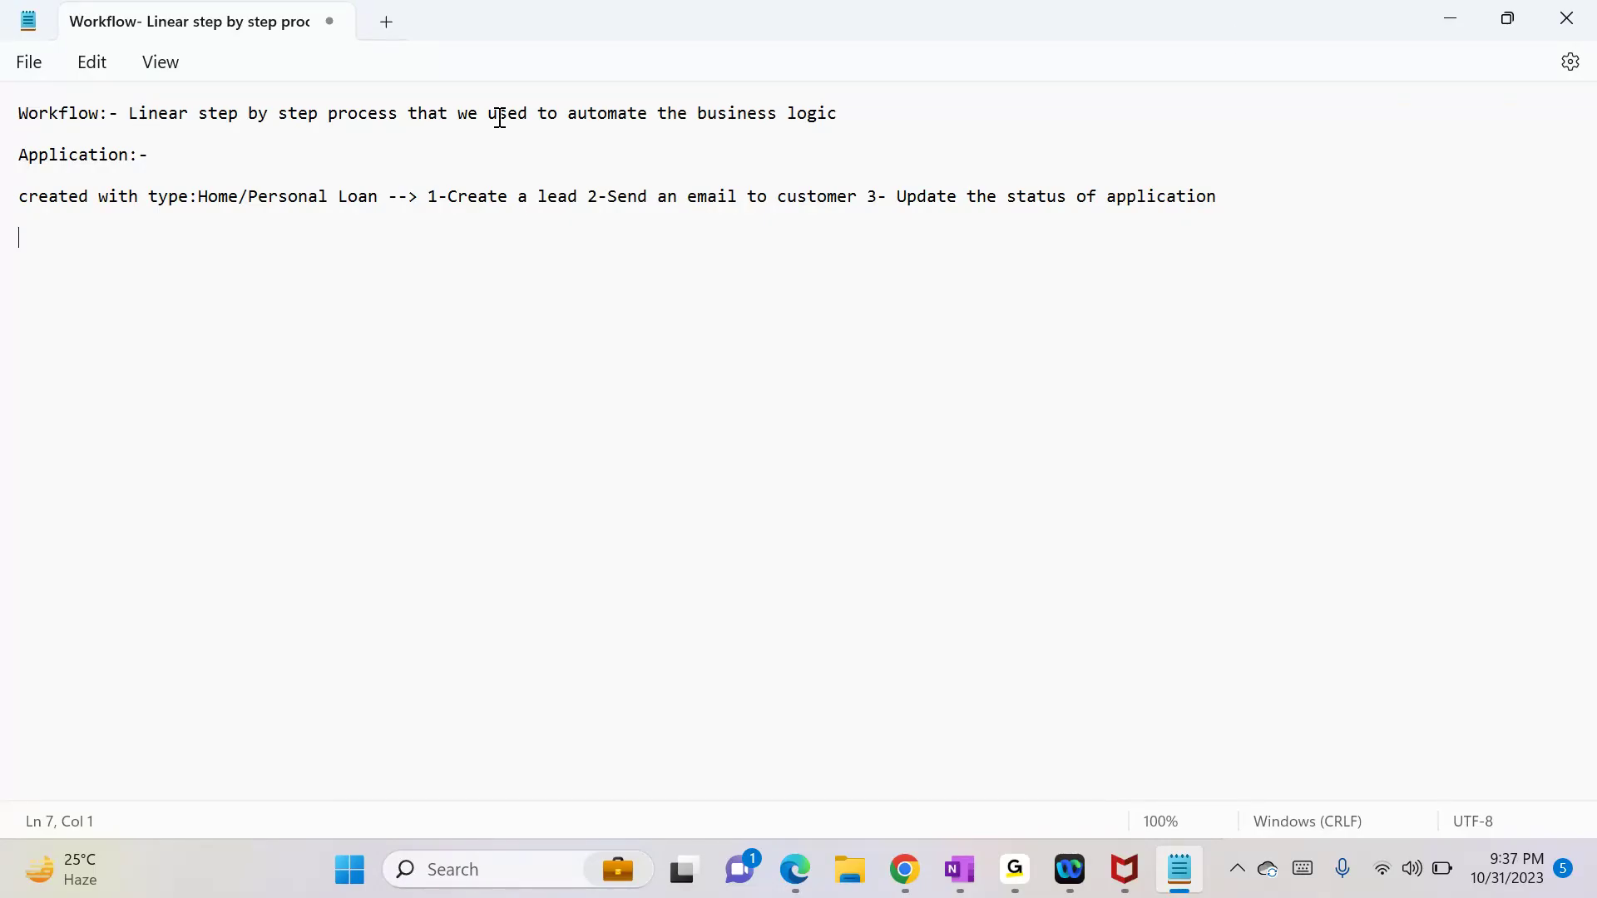
click(1433, 14)
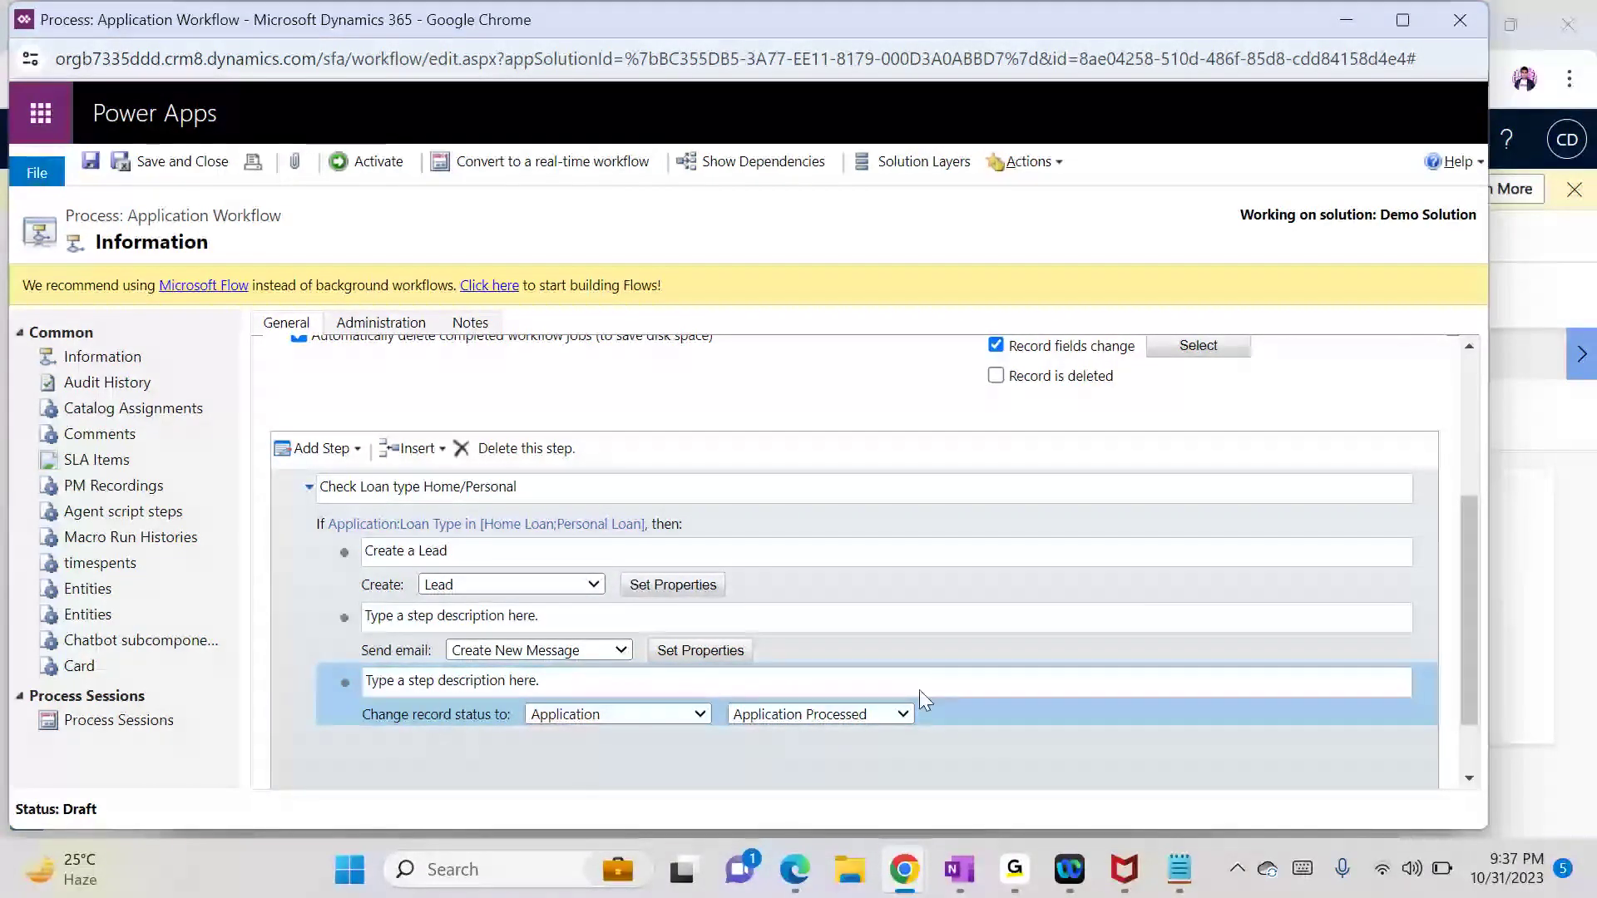
Step: Convert Application Workflow to real-time, activate it, and minimize the workflow window
scroll(1453, 528, up, 3)
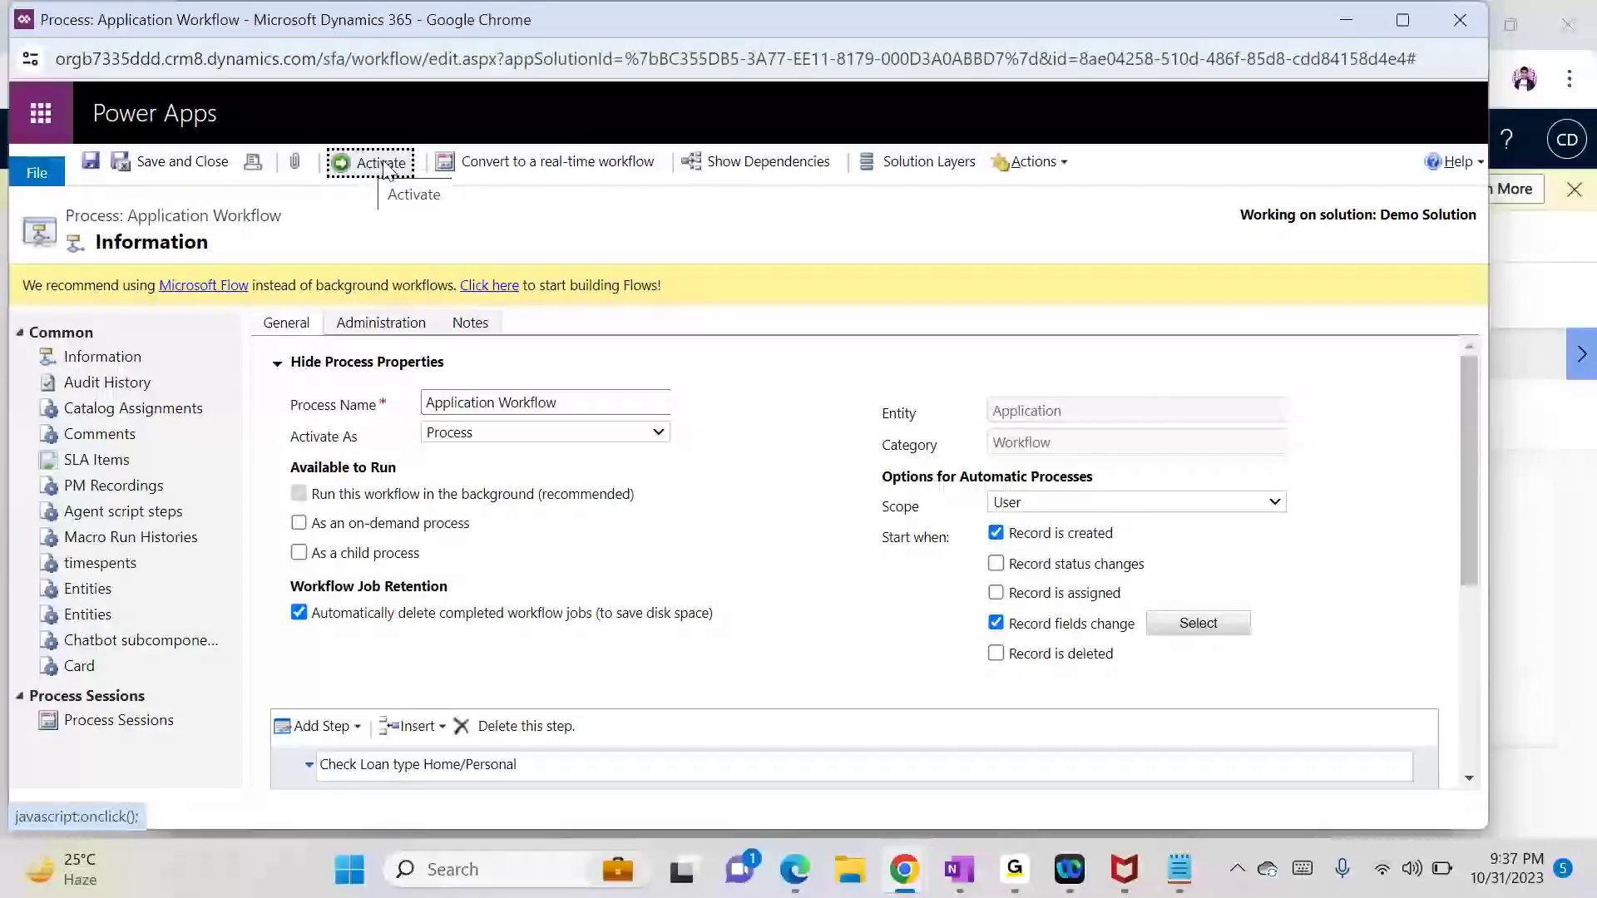
click(516, 166)
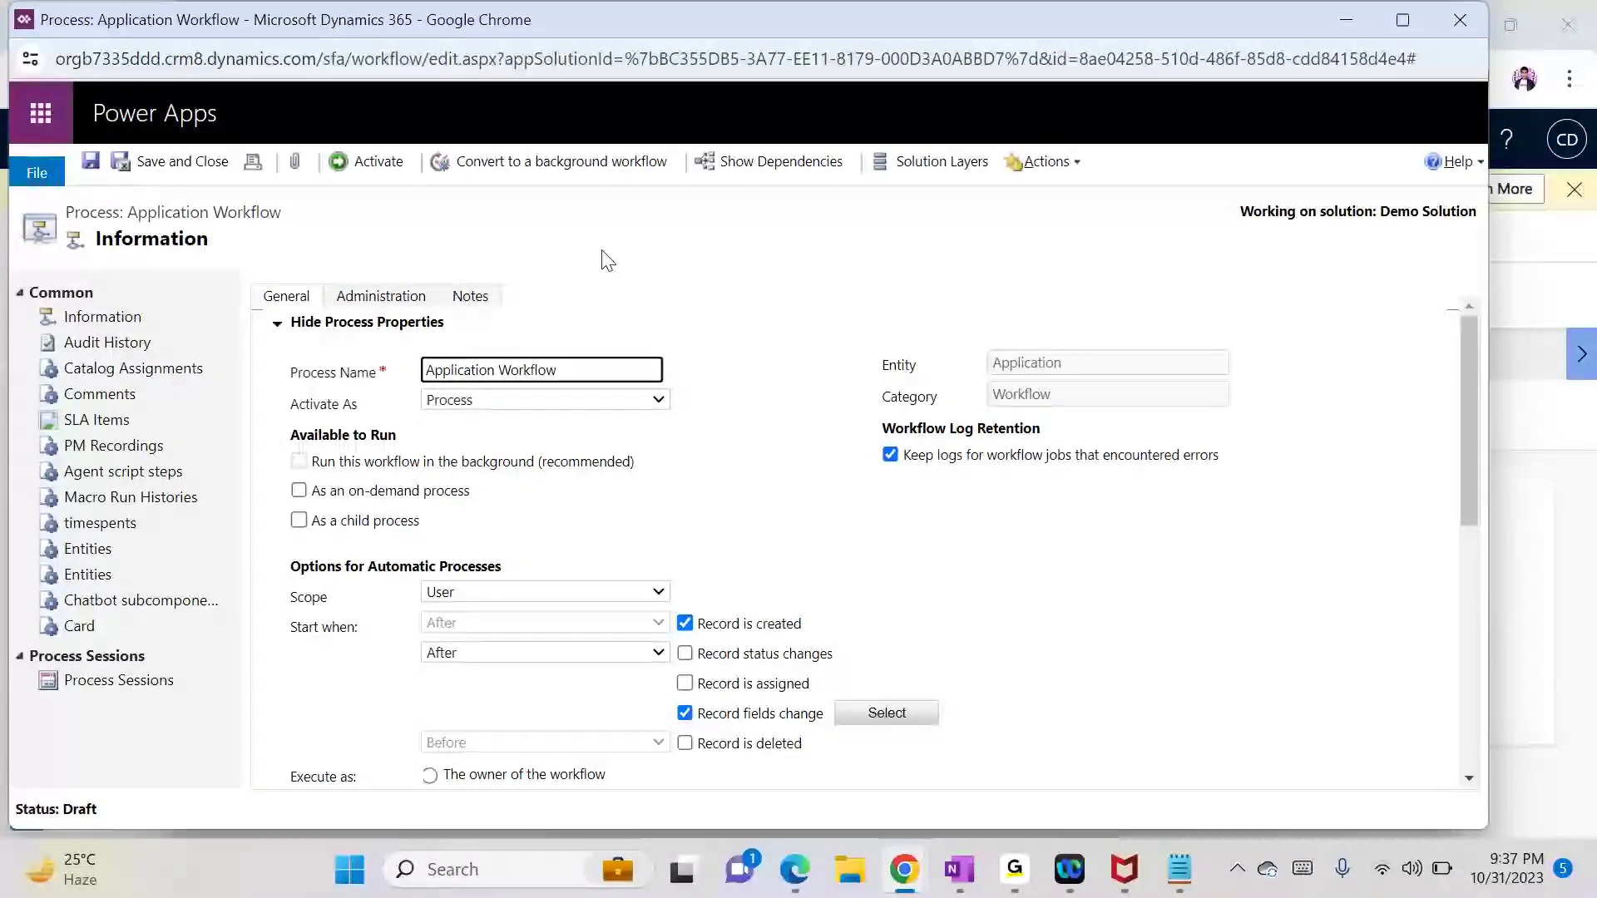
click(382, 164)
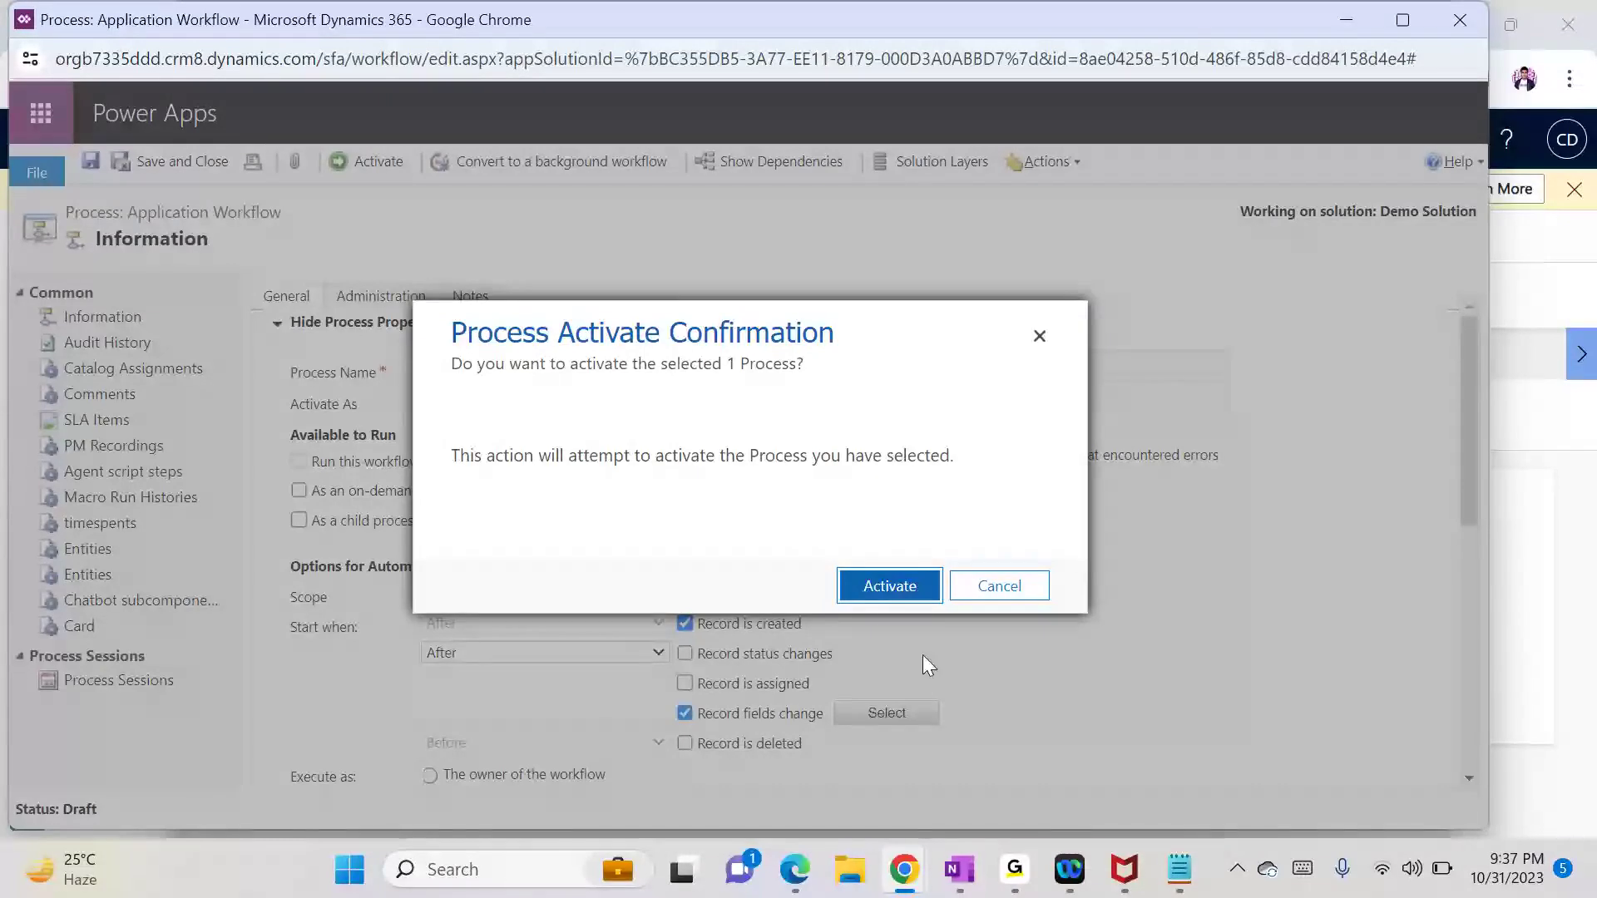
click(889, 586)
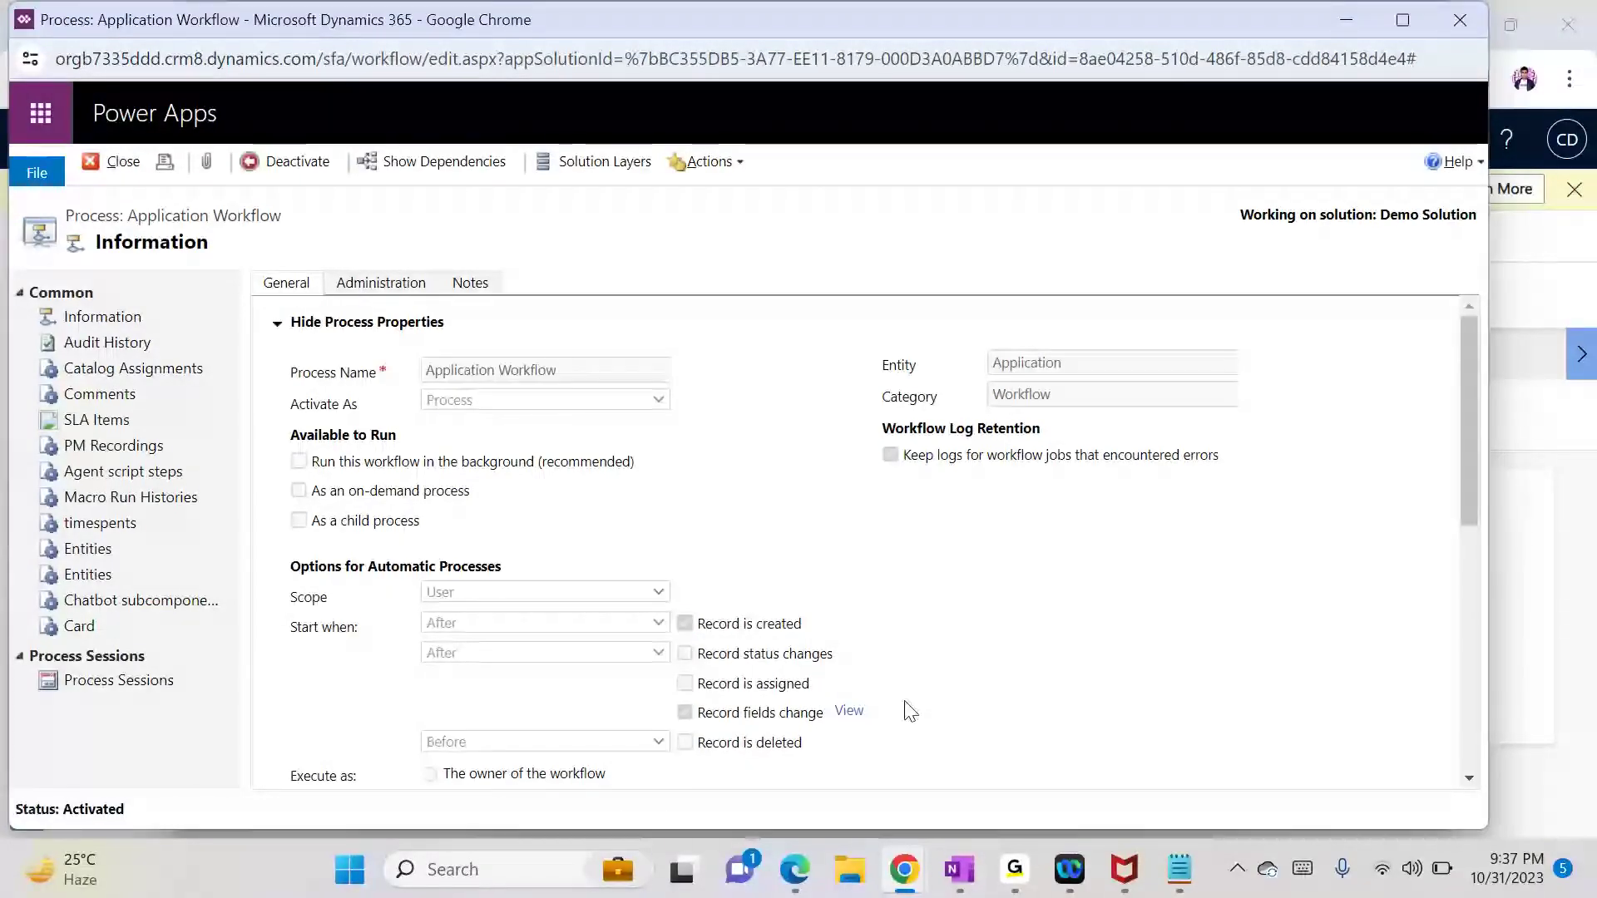
click(1363, 11)
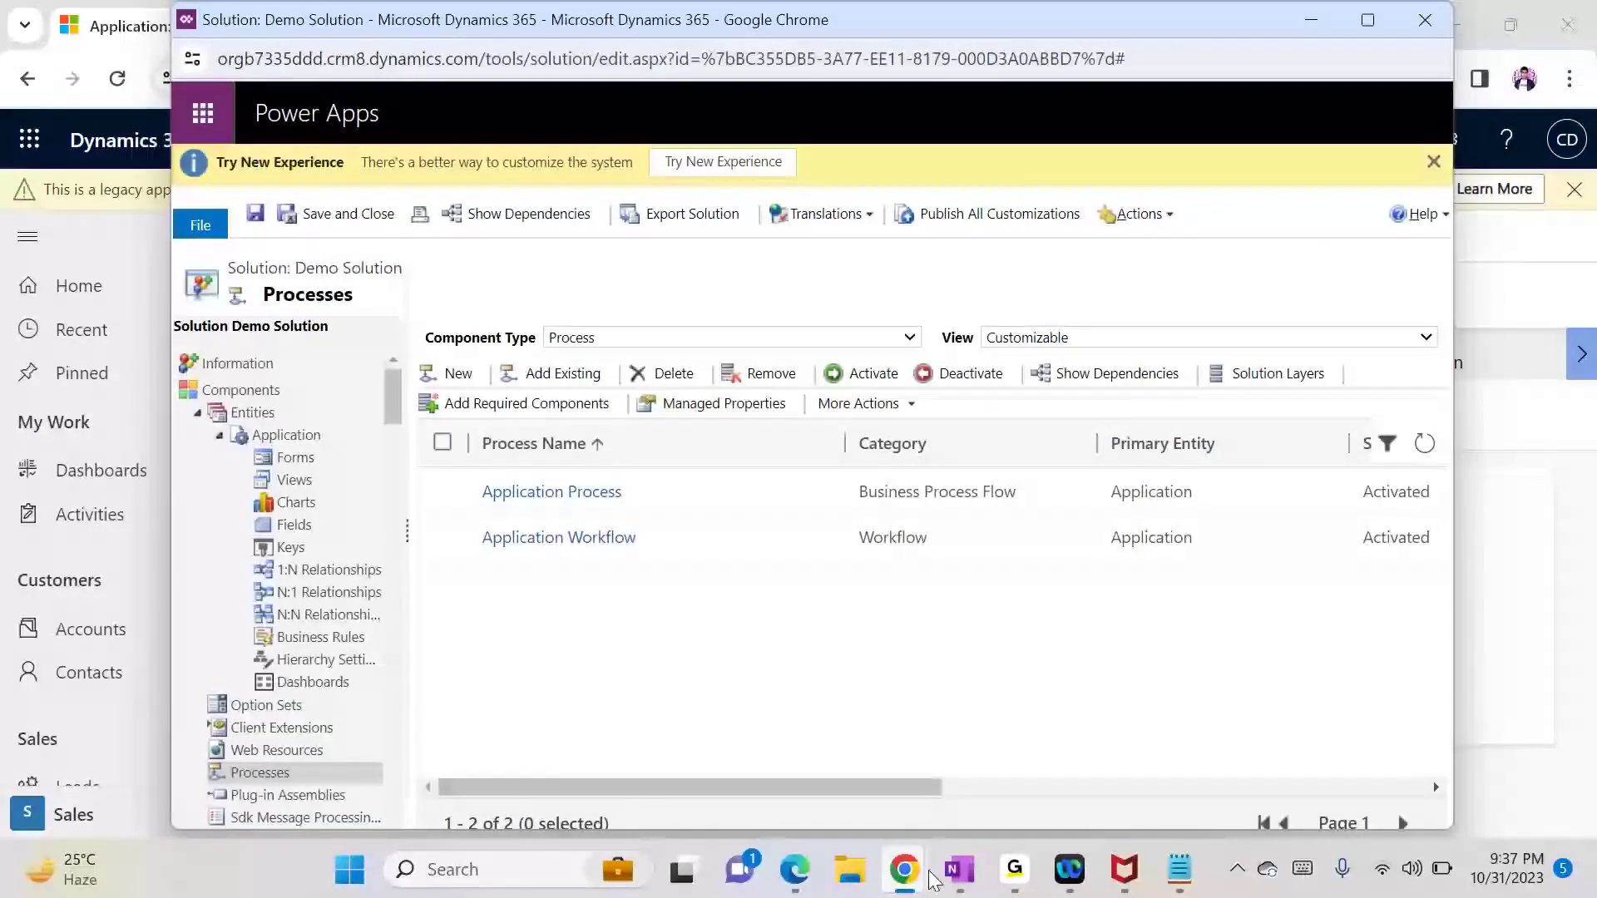
Step: Bring the blank Application: Information browser window back to the front
mouse_move(906, 874)
click(702, 767)
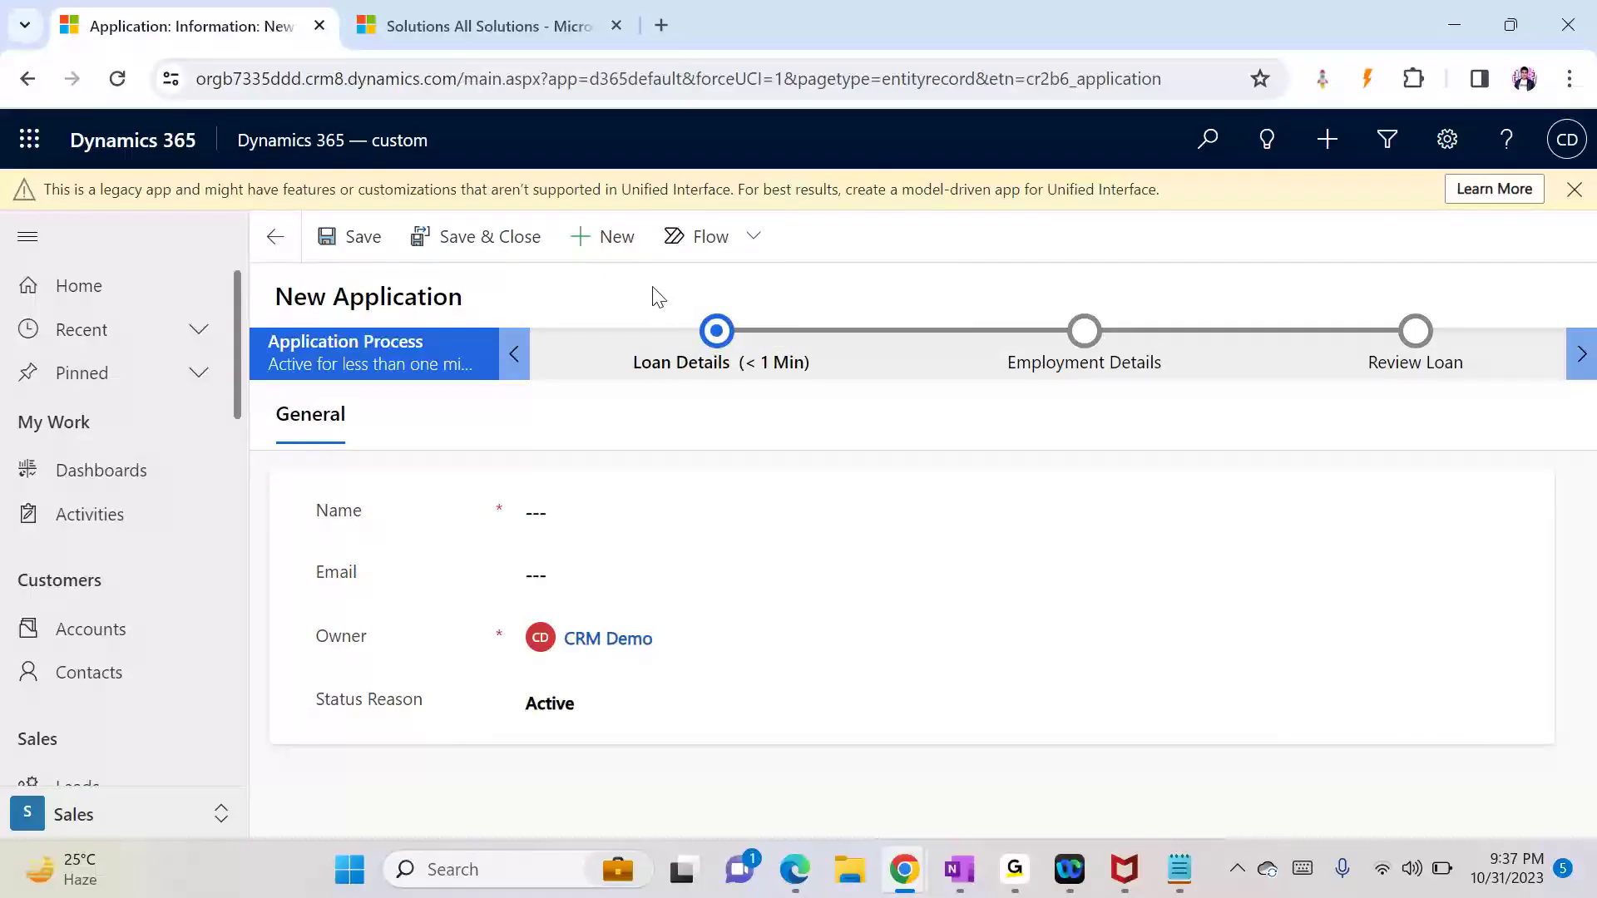
key(XF86KbdLightOnOff)
Step: Choose Home Loan as the Loan Type in the Loan Details stage
click(595, 503)
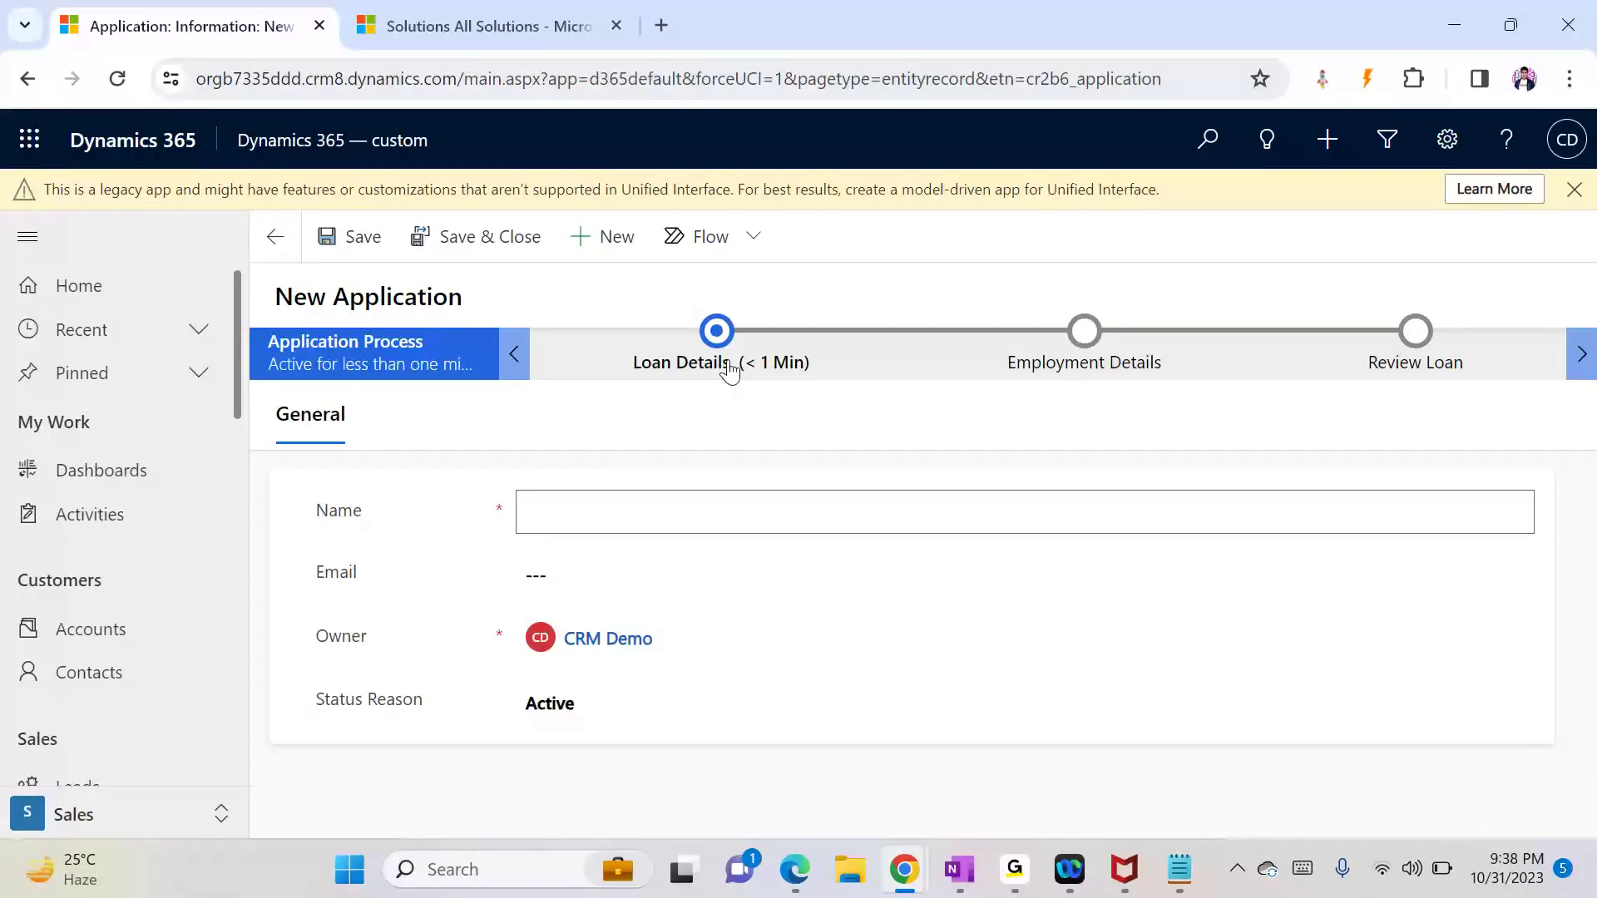
click(718, 332)
click(875, 467)
click(884, 479)
click(904, 564)
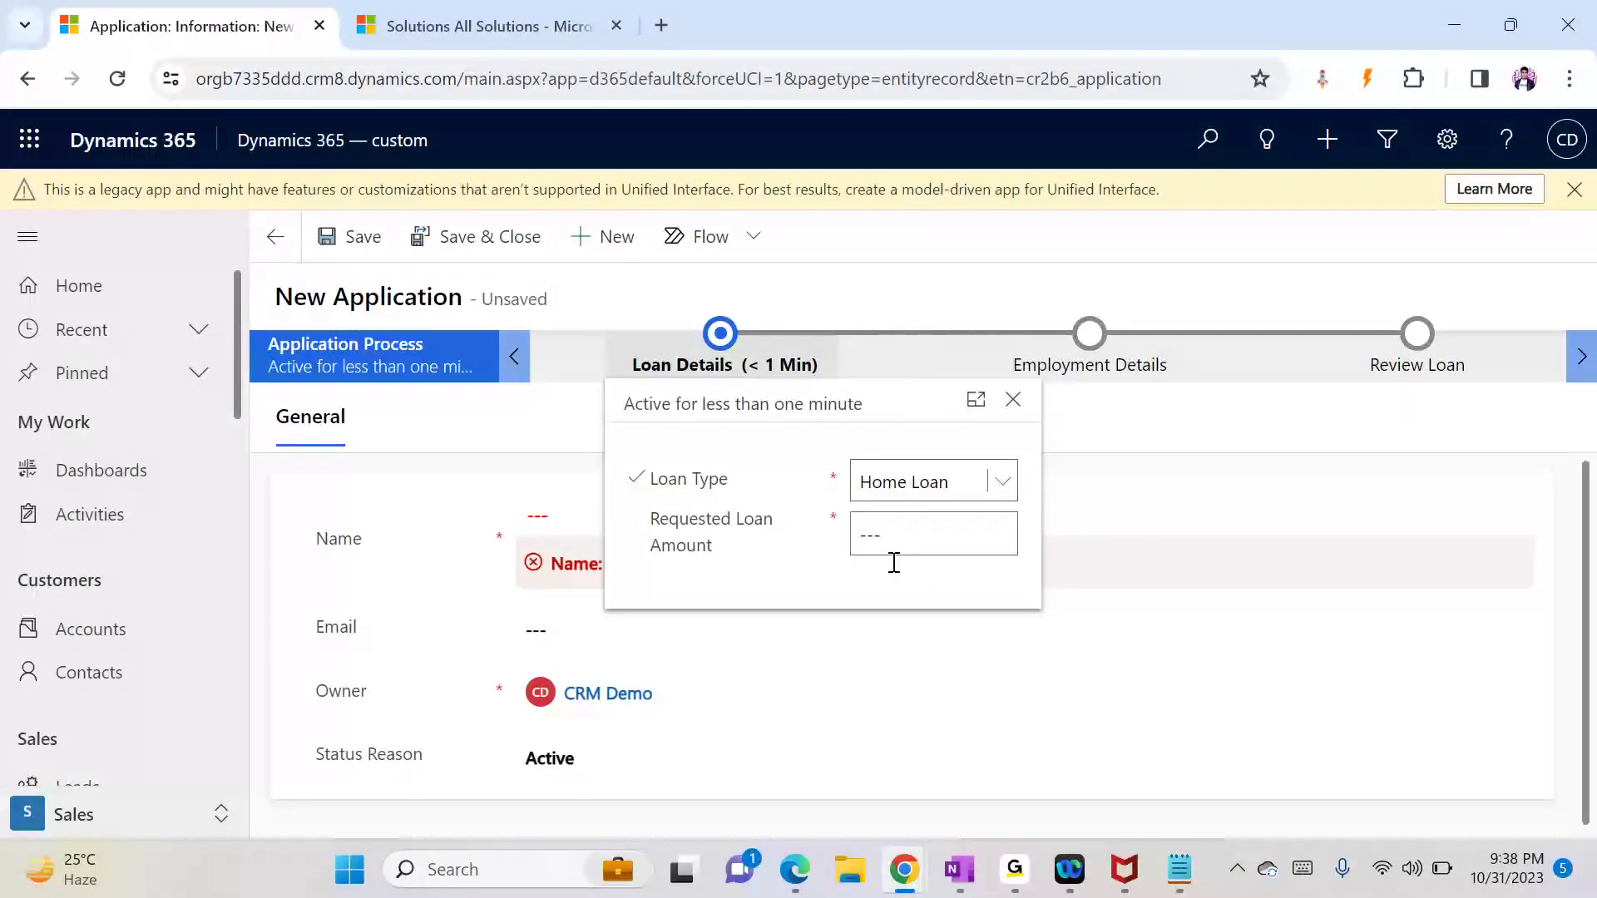
click(899, 549)
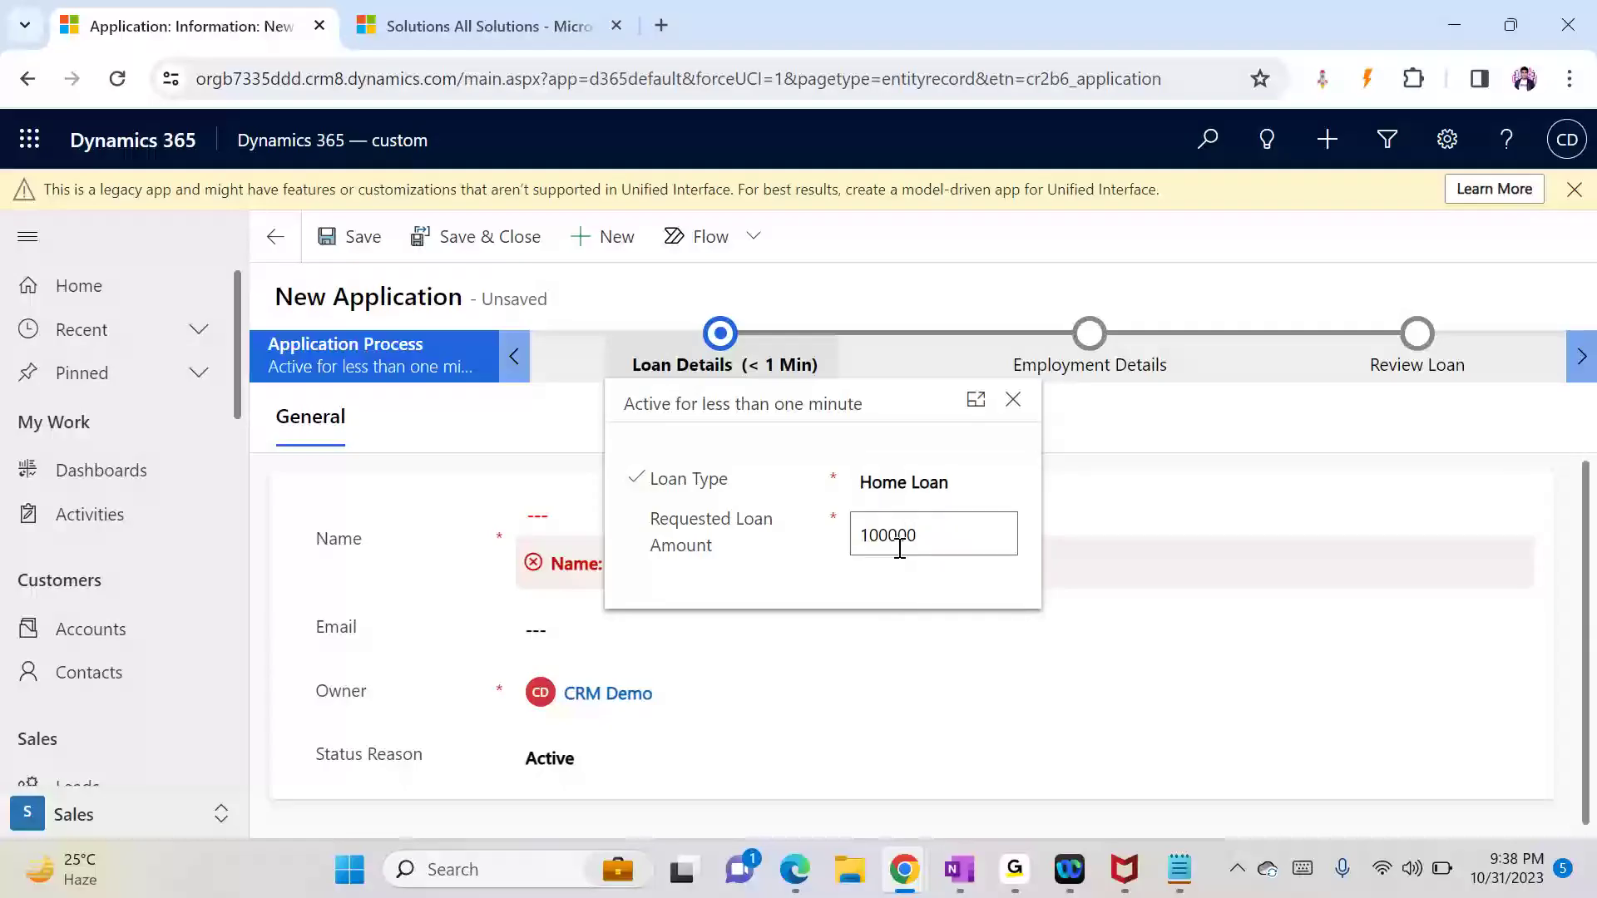
click(934, 695)
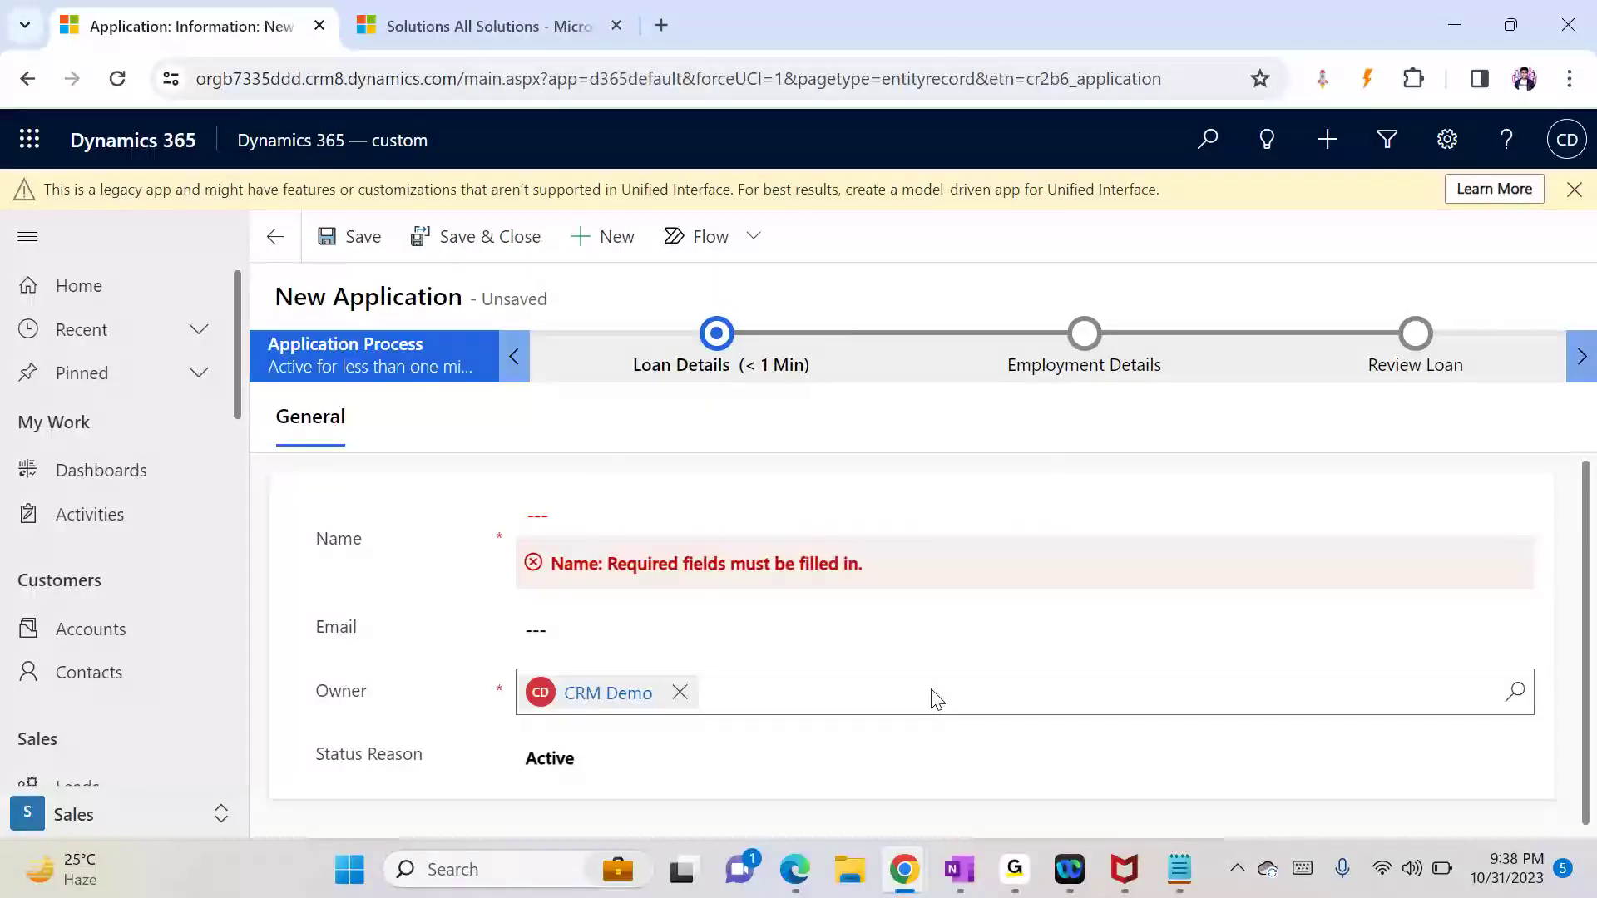
Step: Set the Salary to 8000000 in the Employment Details stage
click(1081, 335)
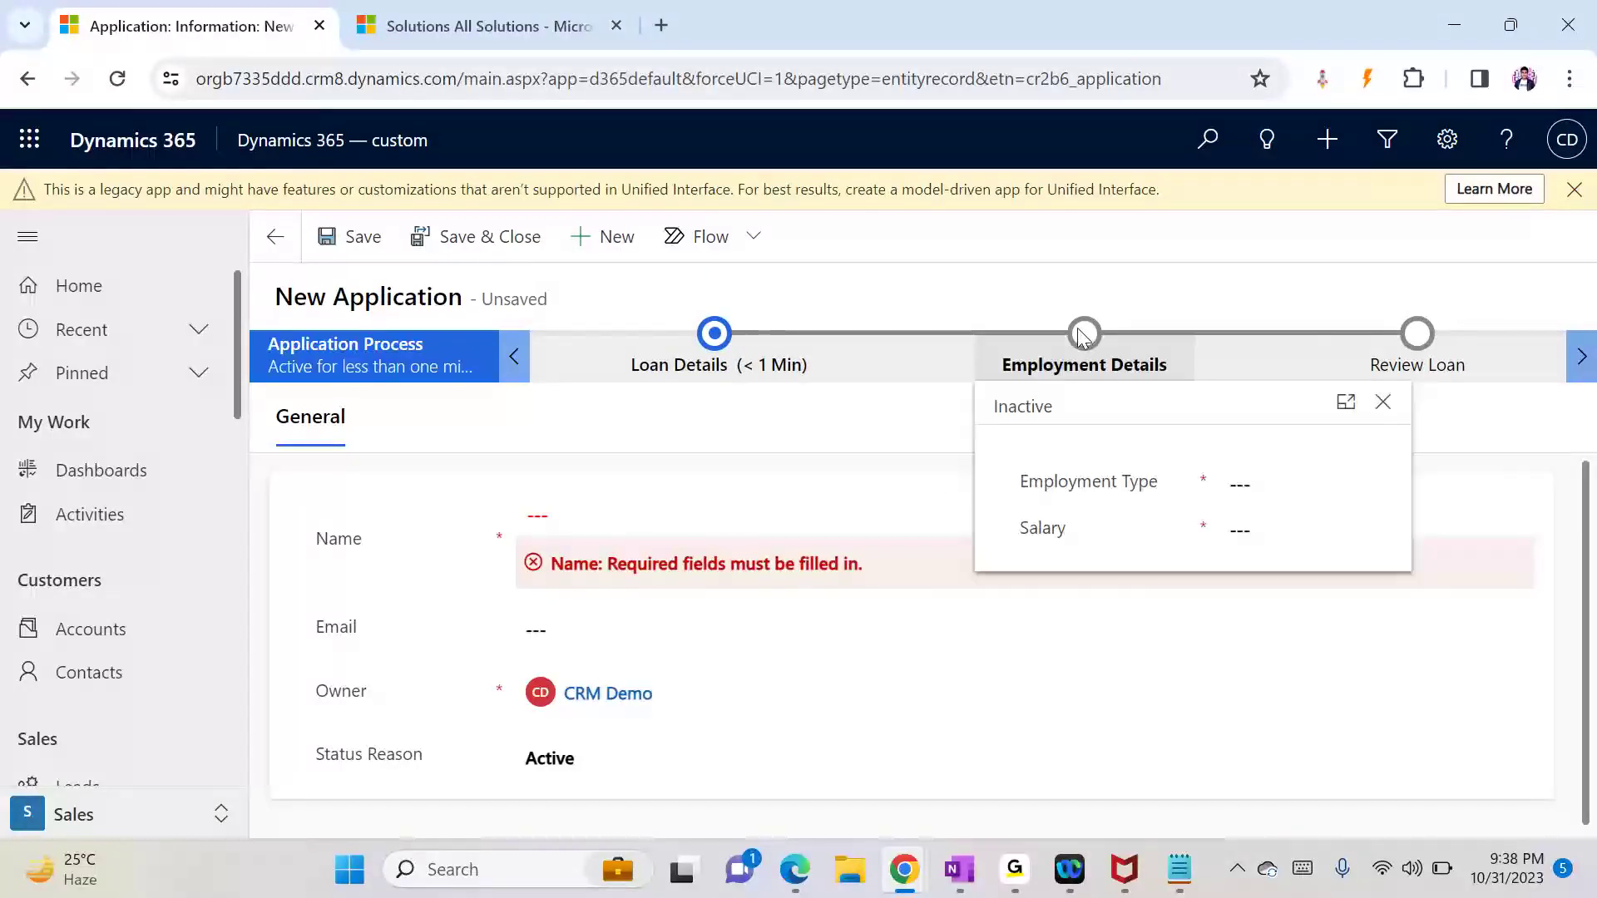
click(1266, 540)
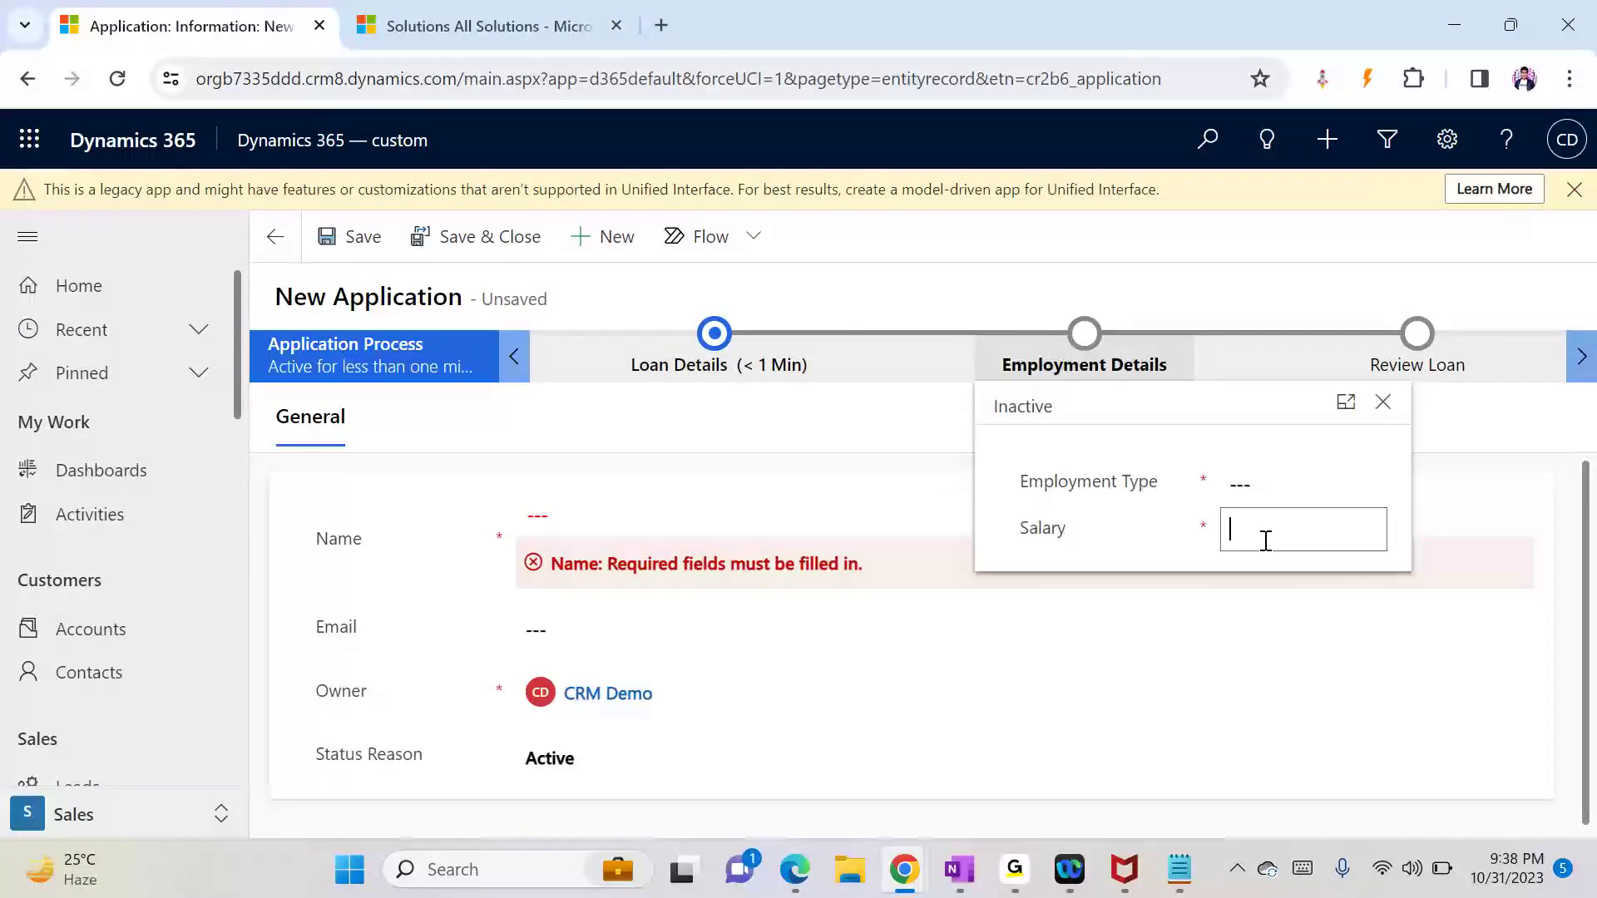
text(8000000)
click(1203, 731)
Step: Fill in the application's name and the applicant's e-mail address, then save the record
click(657, 518)
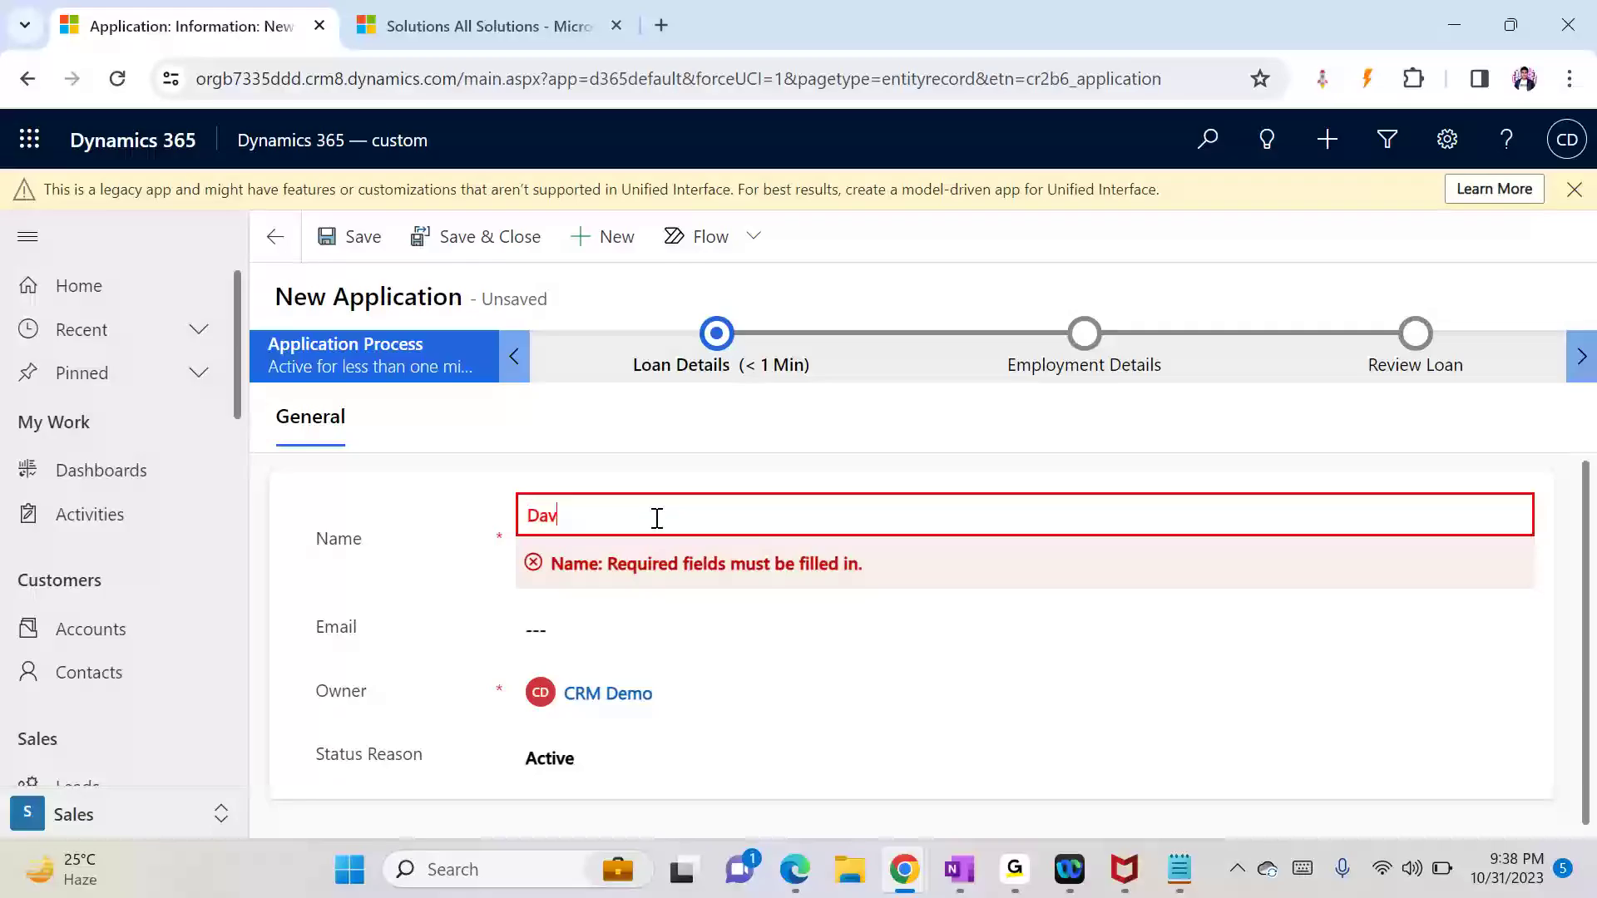
click(653, 654)
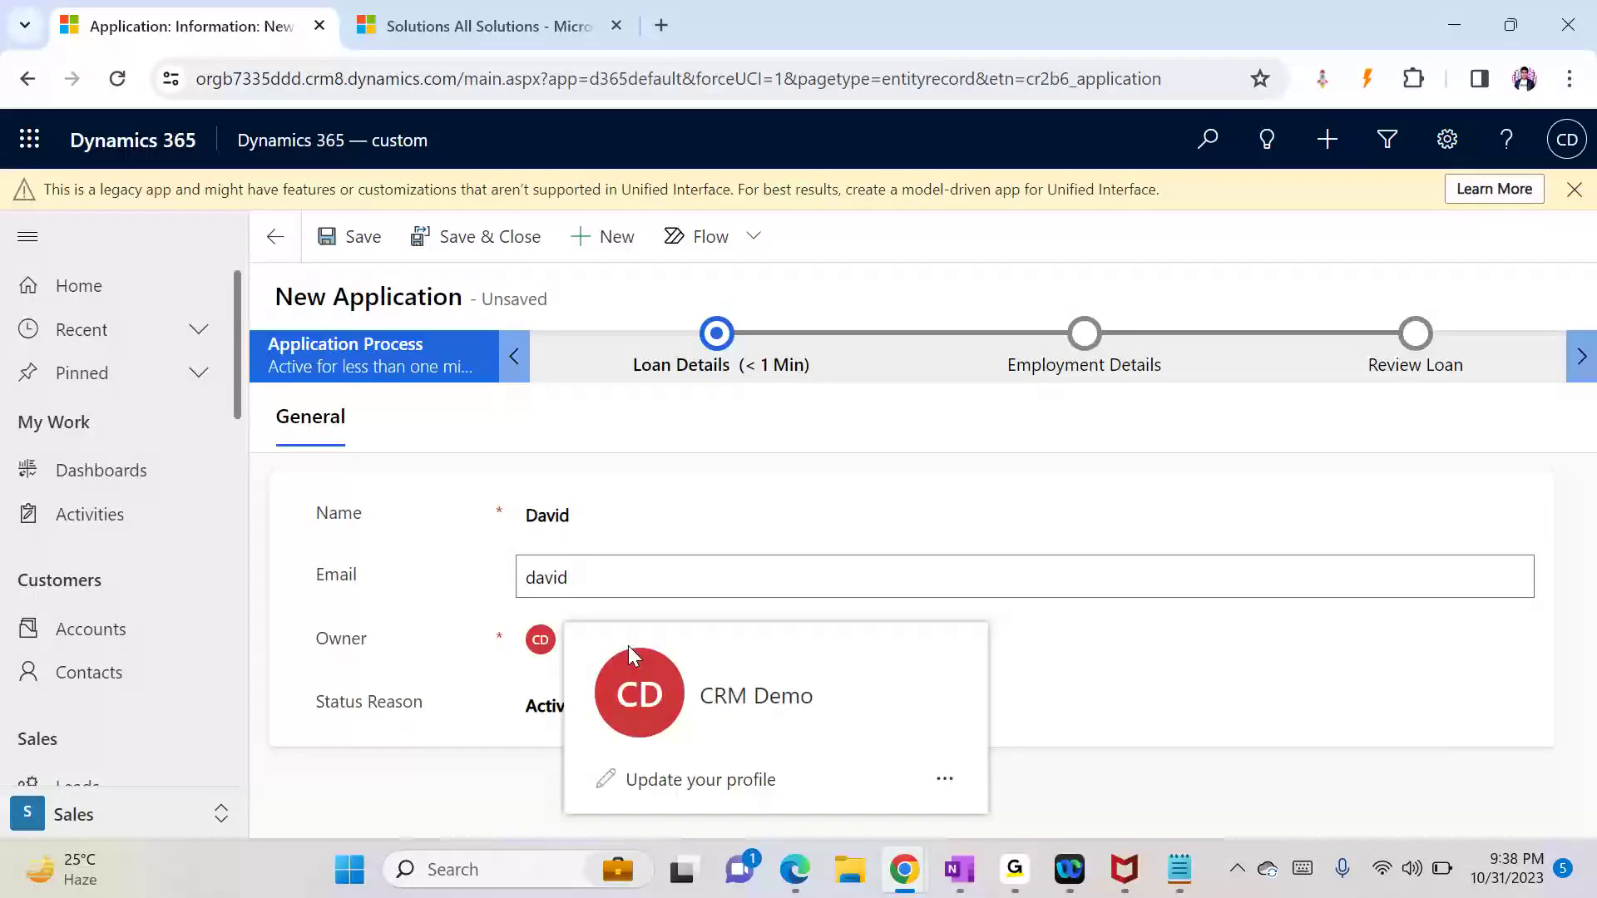
click(628, 651)
click(1098, 649)
click(670, 566)
text(@dynamics.com)
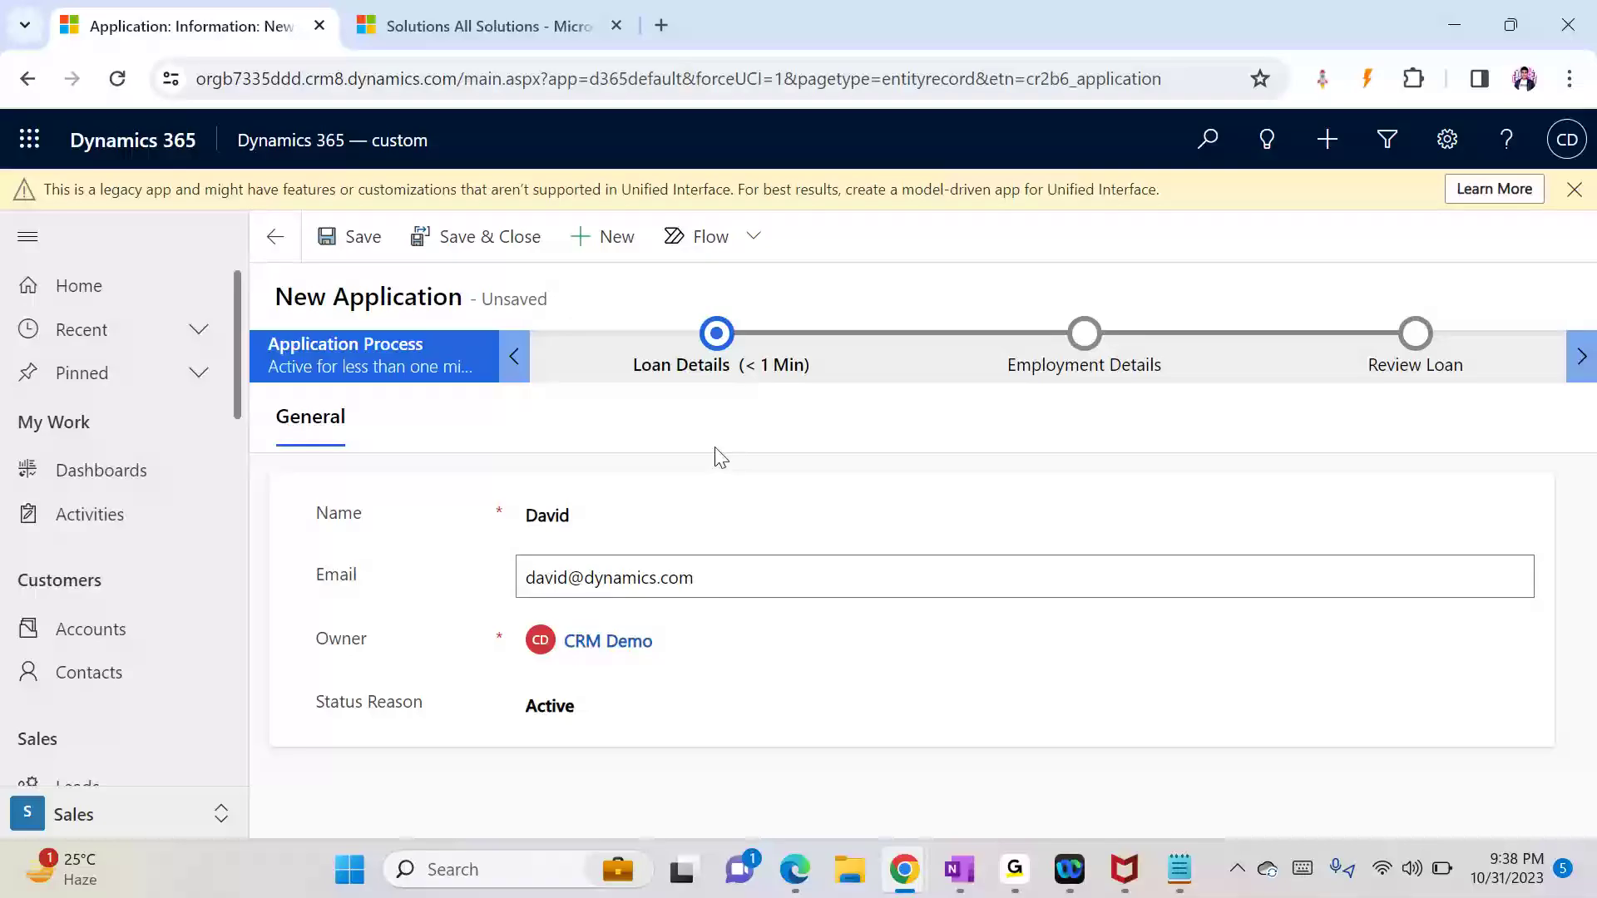
click(370, 263)
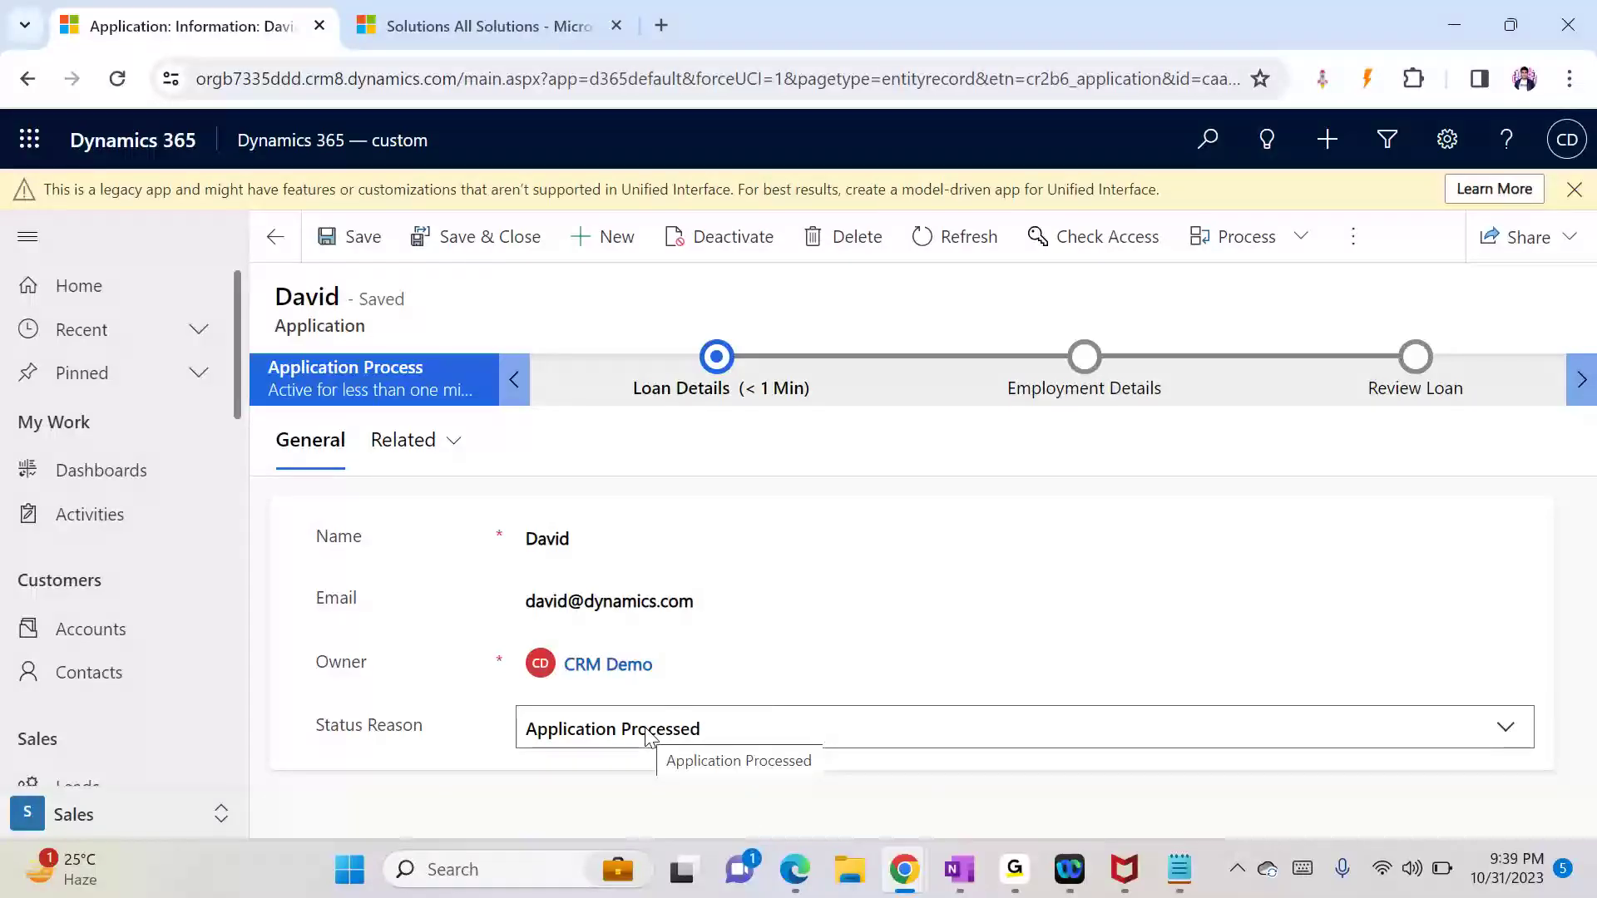
Step: Check the workflow notes, then confirm the saved record's Status Reason reads Application Processed
click(1180, 869)
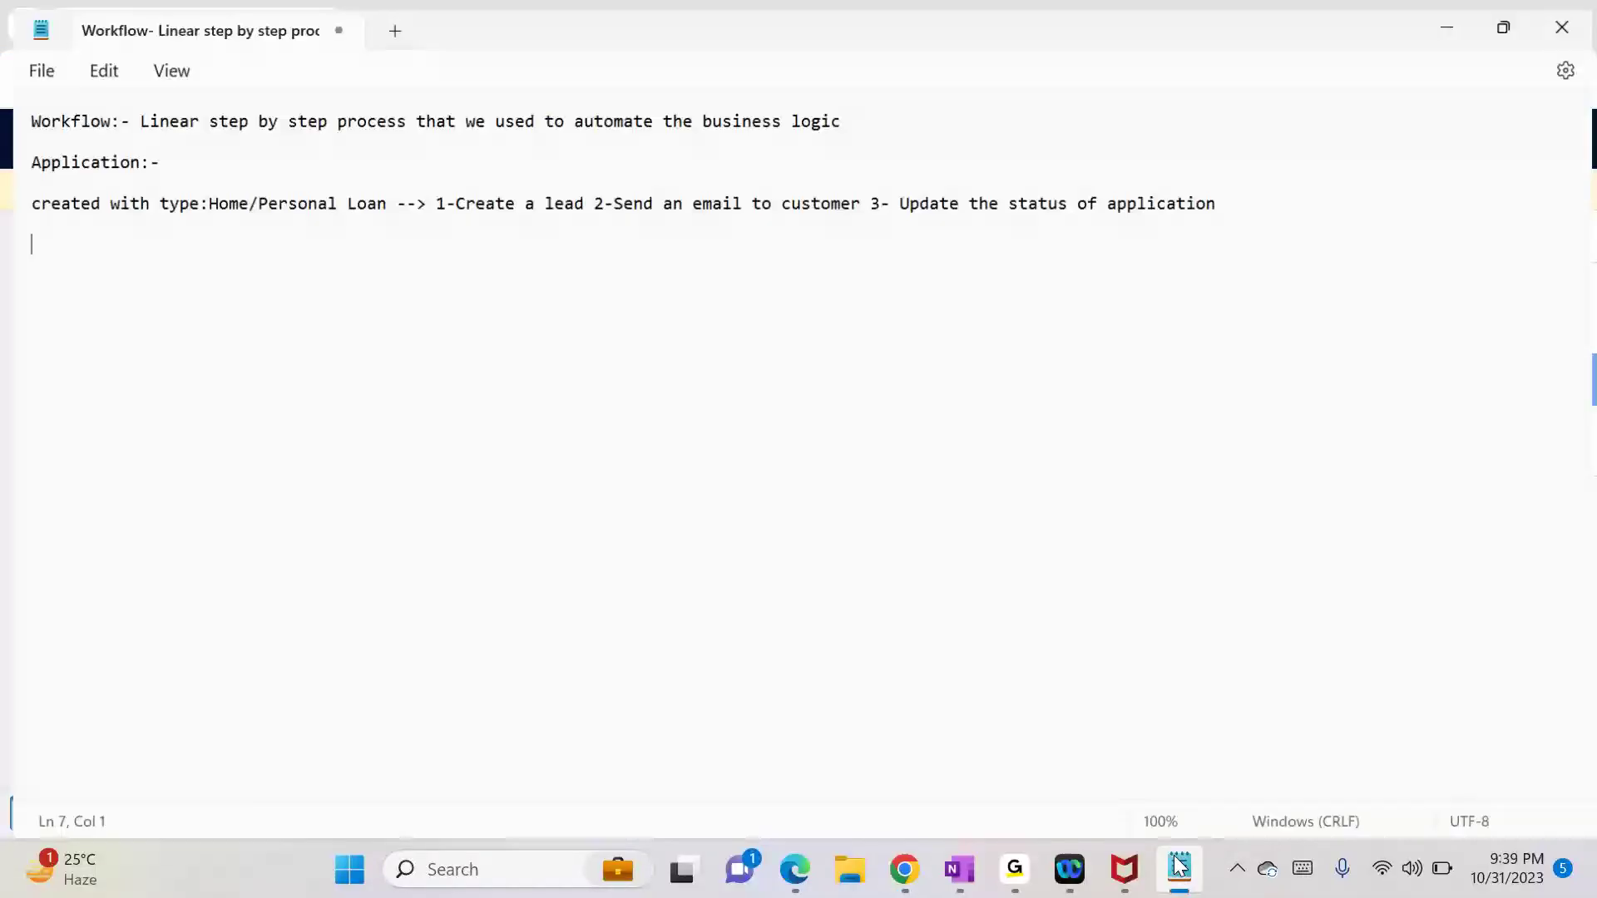
click(1449, 17)
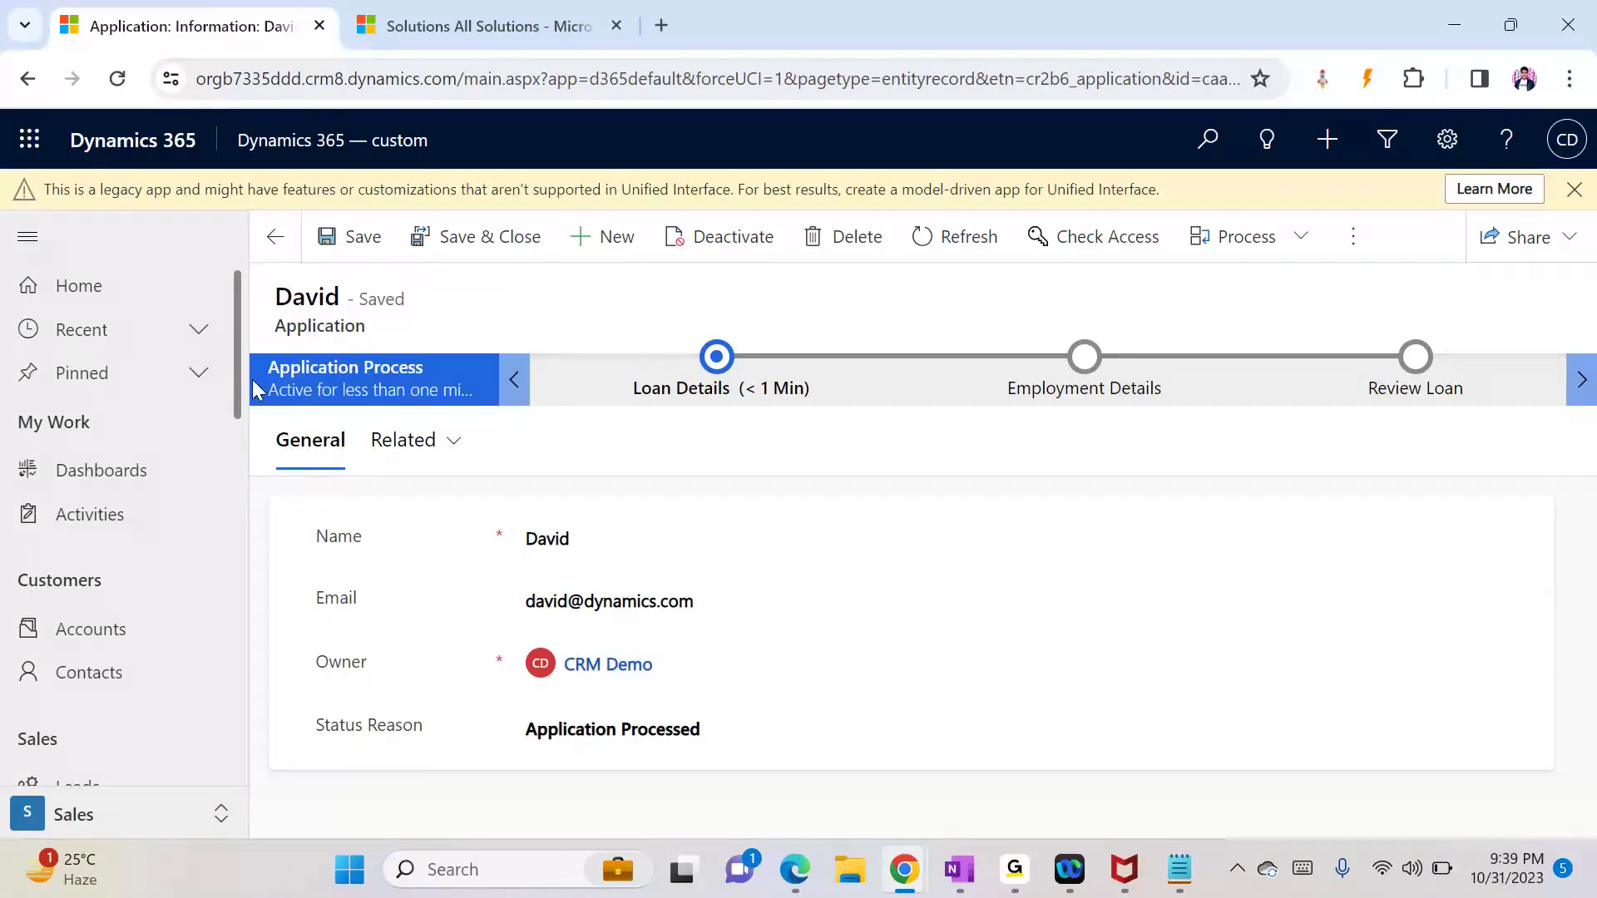
drag(242, 378, 237, 511)
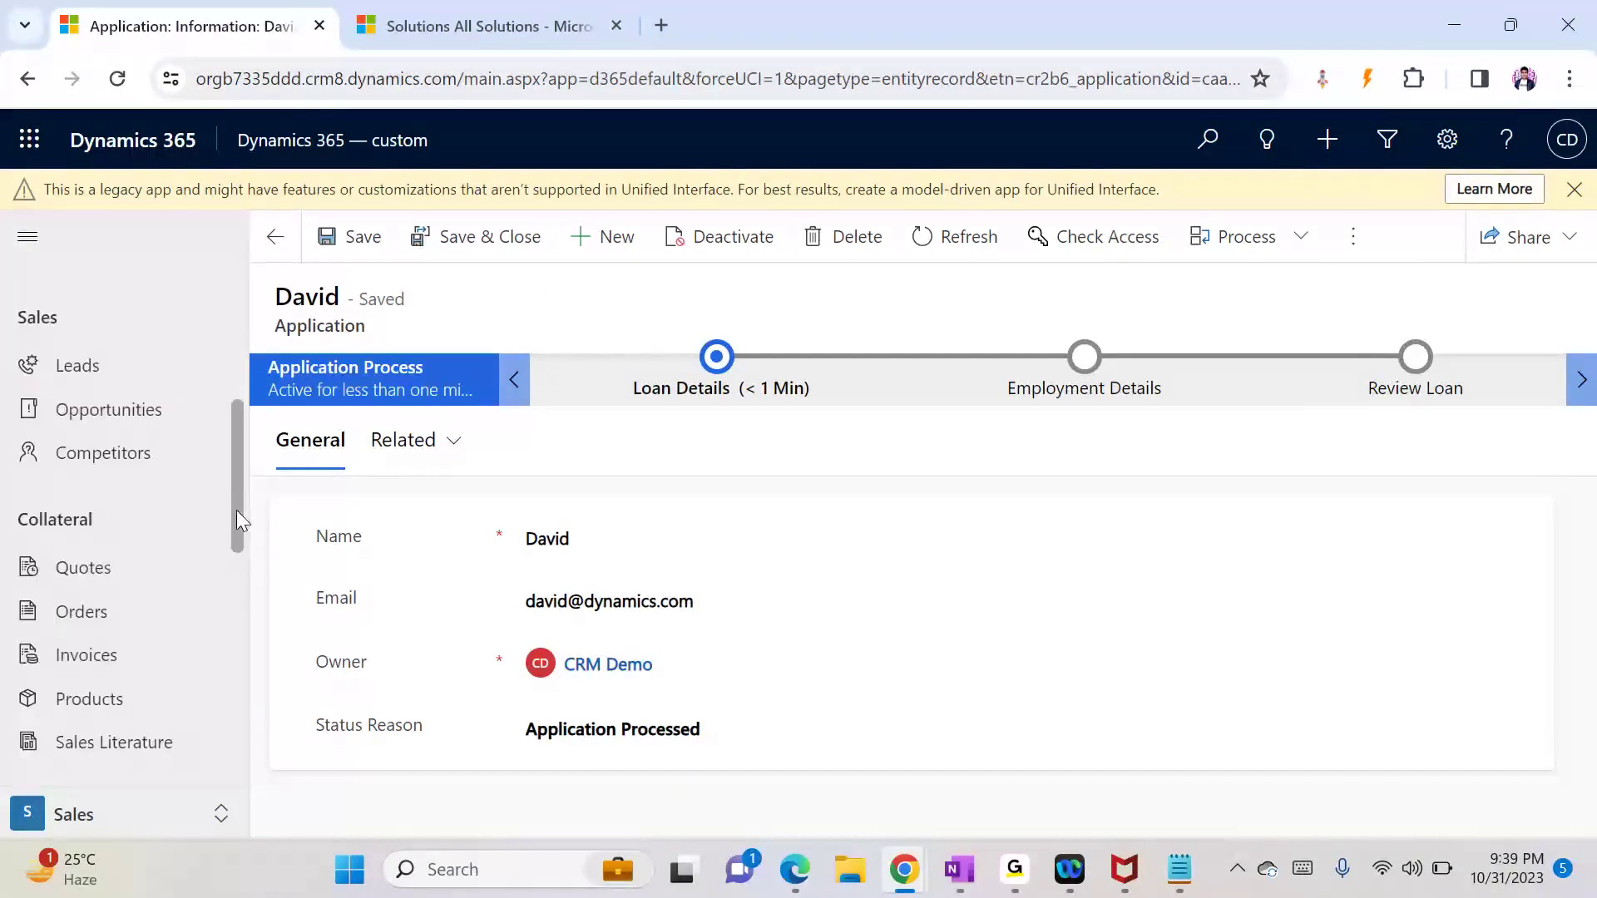
Step: Open the new Home Loan lead from Leads and view its Details fields
click(84, 385)
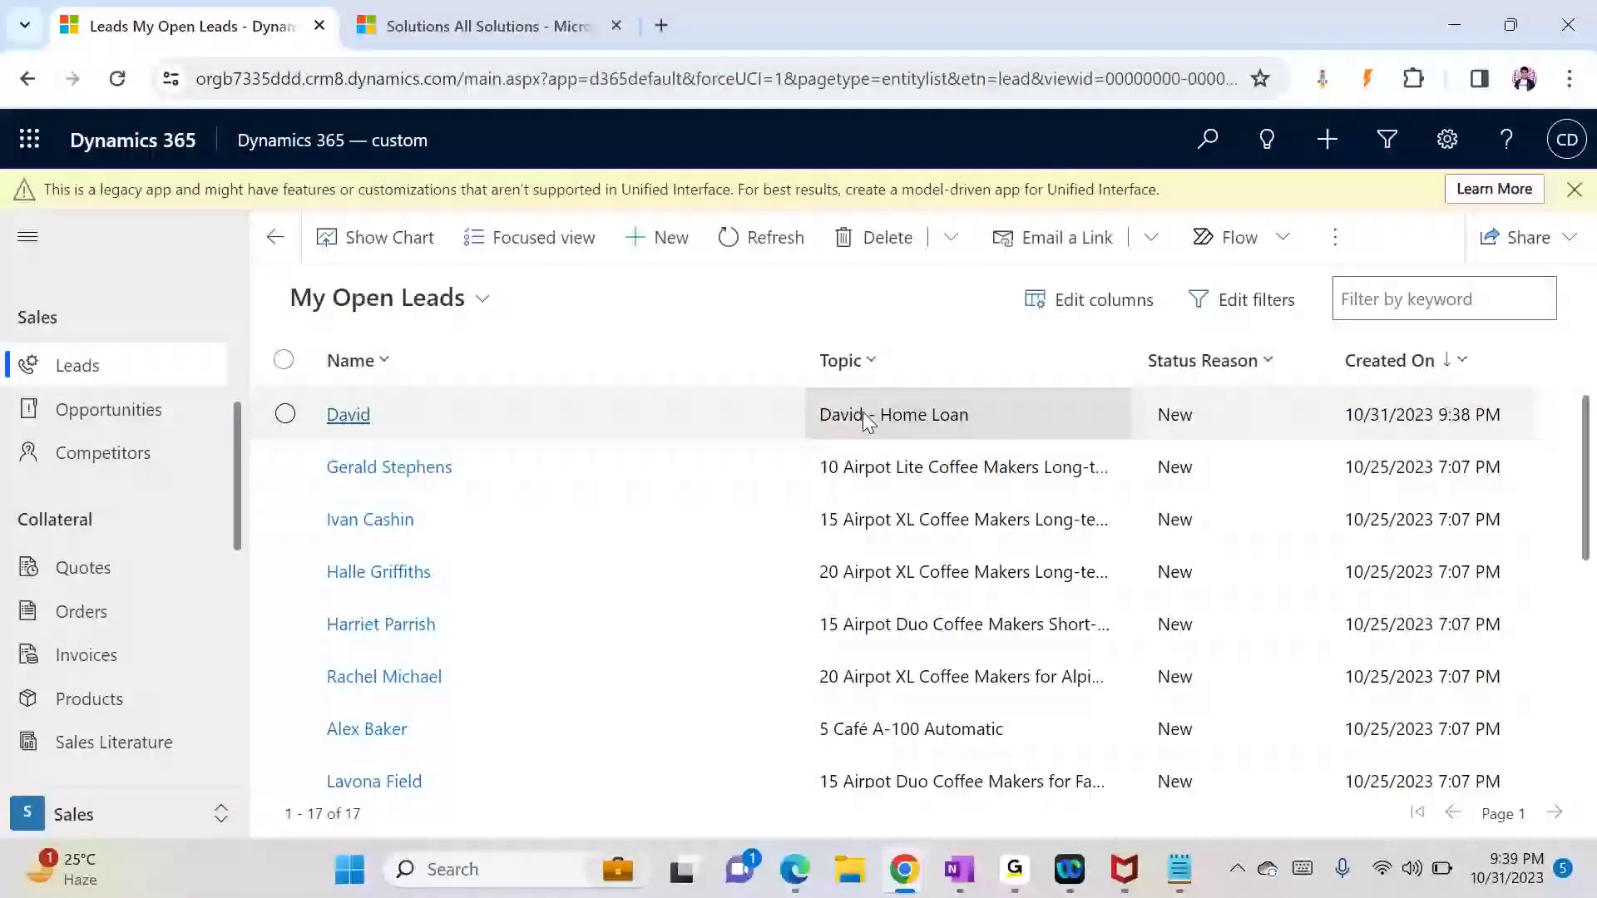
click(357, 422)
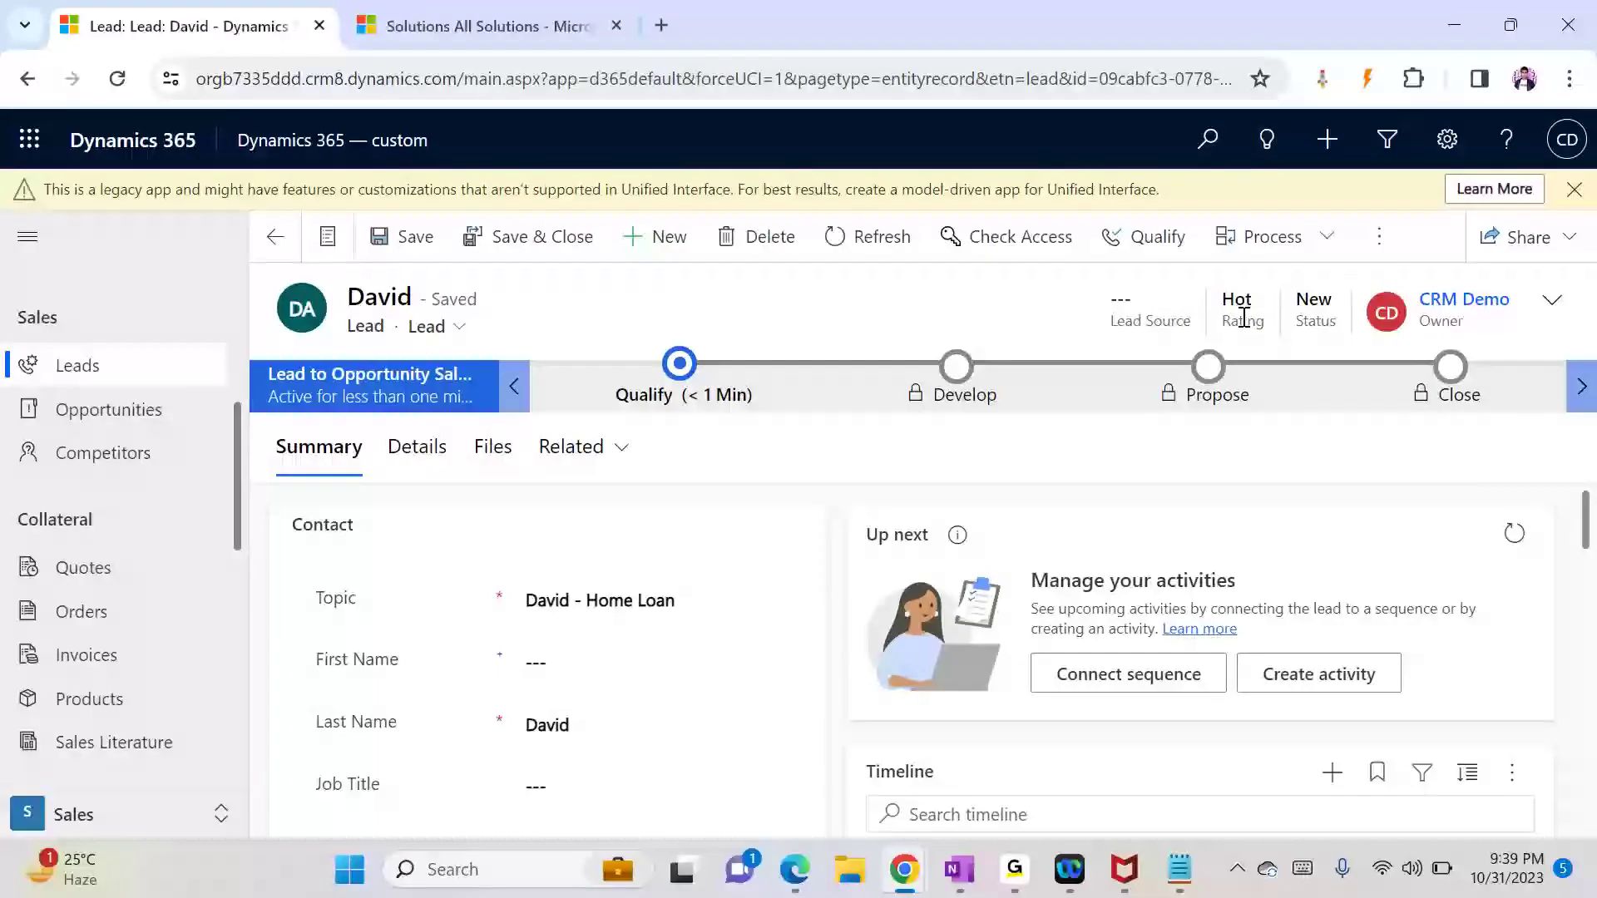
drag(1589, 522, 1590, 592)
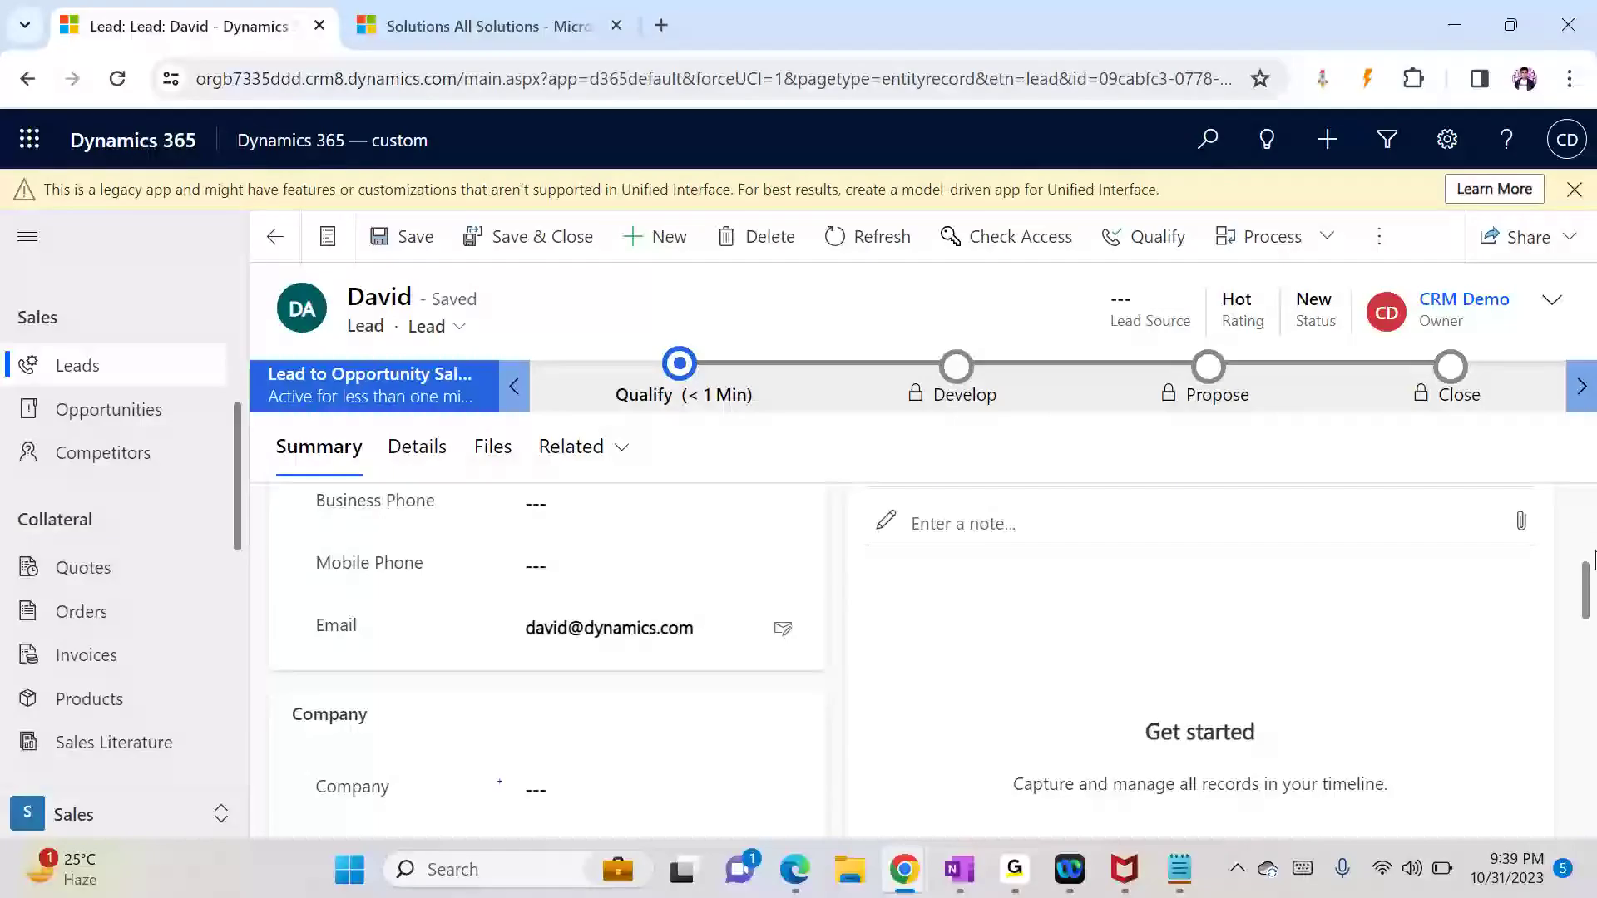
scroll(1591, 582, down, 9)
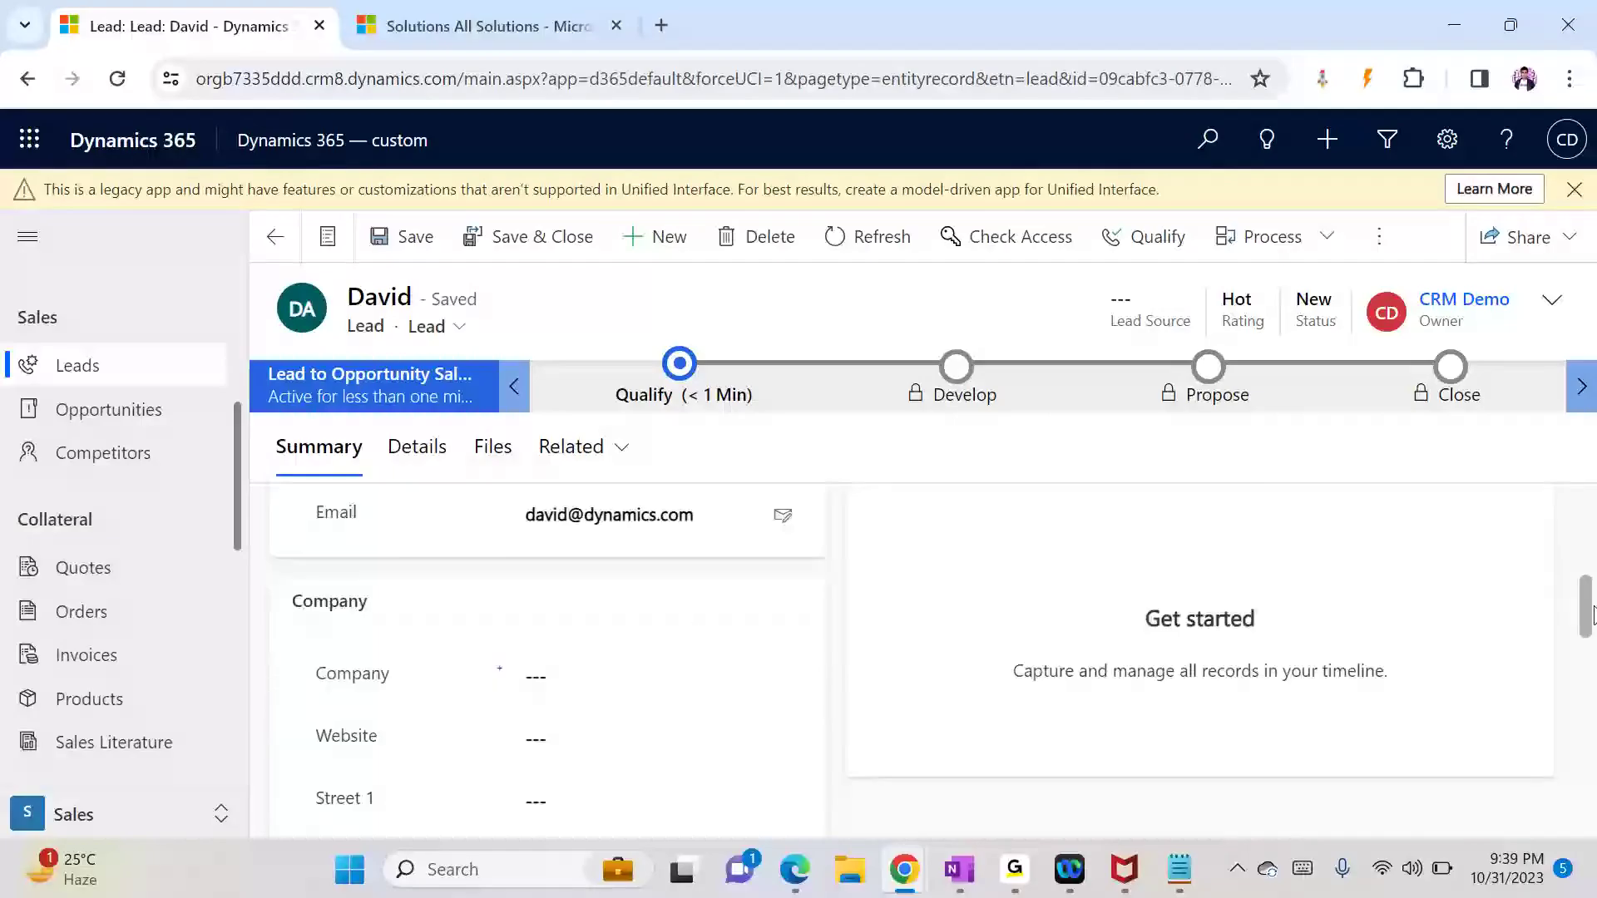
click(425, 454)
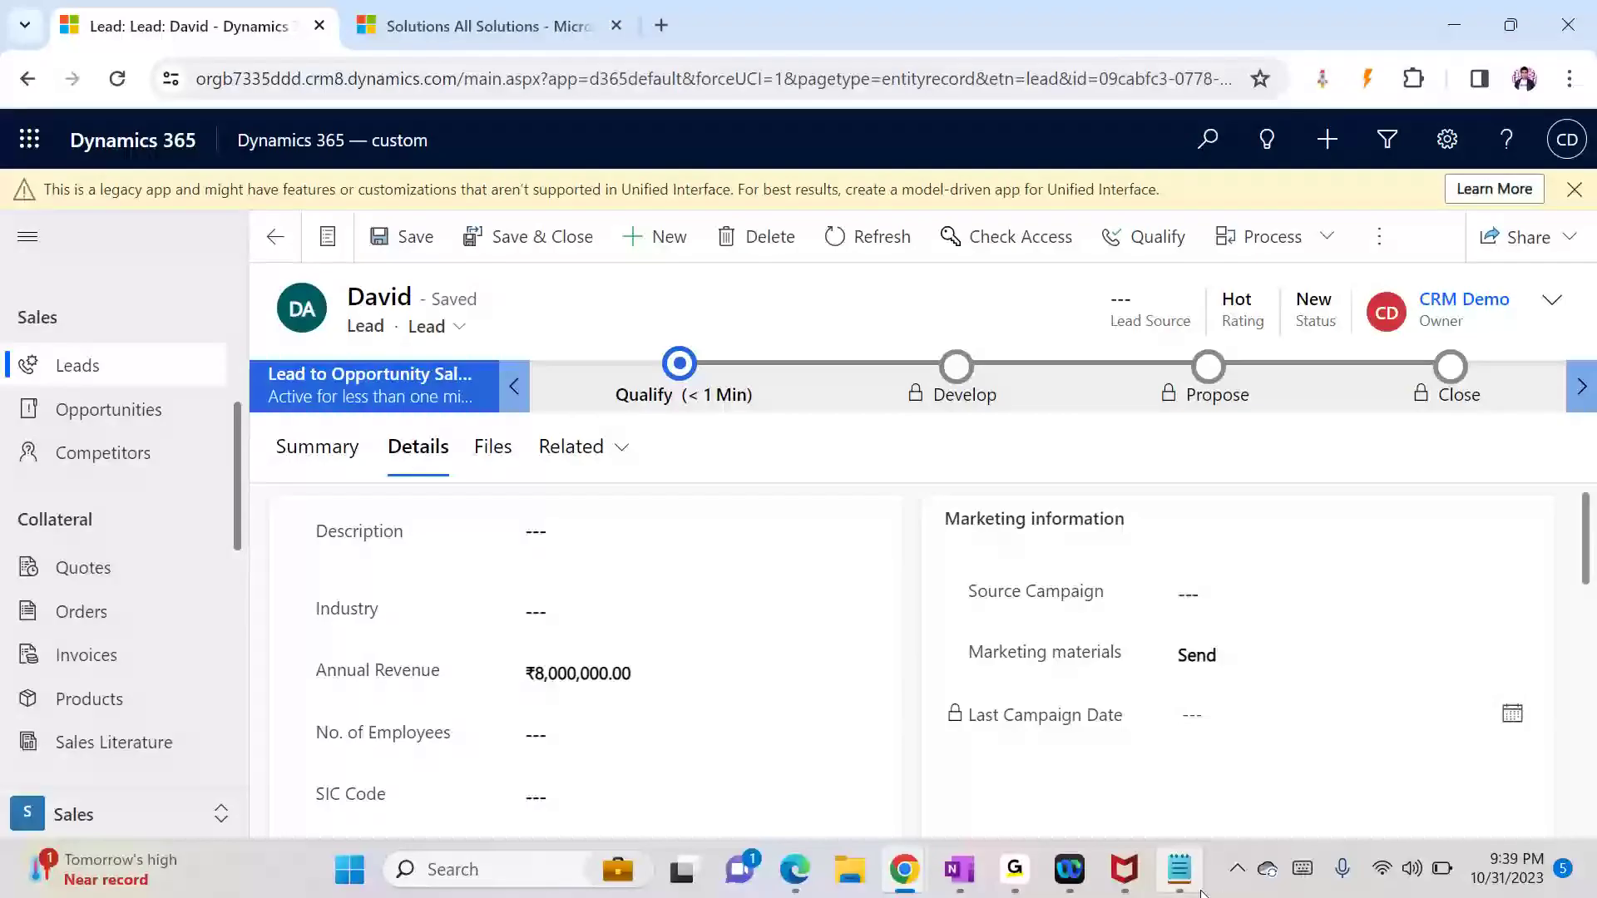
Step: Check the create-a-lead step in the workflow notes, then return to My Open Leads
click(1180, 869)
drag(449, 199, 610, 197)
key(alt+Tab)
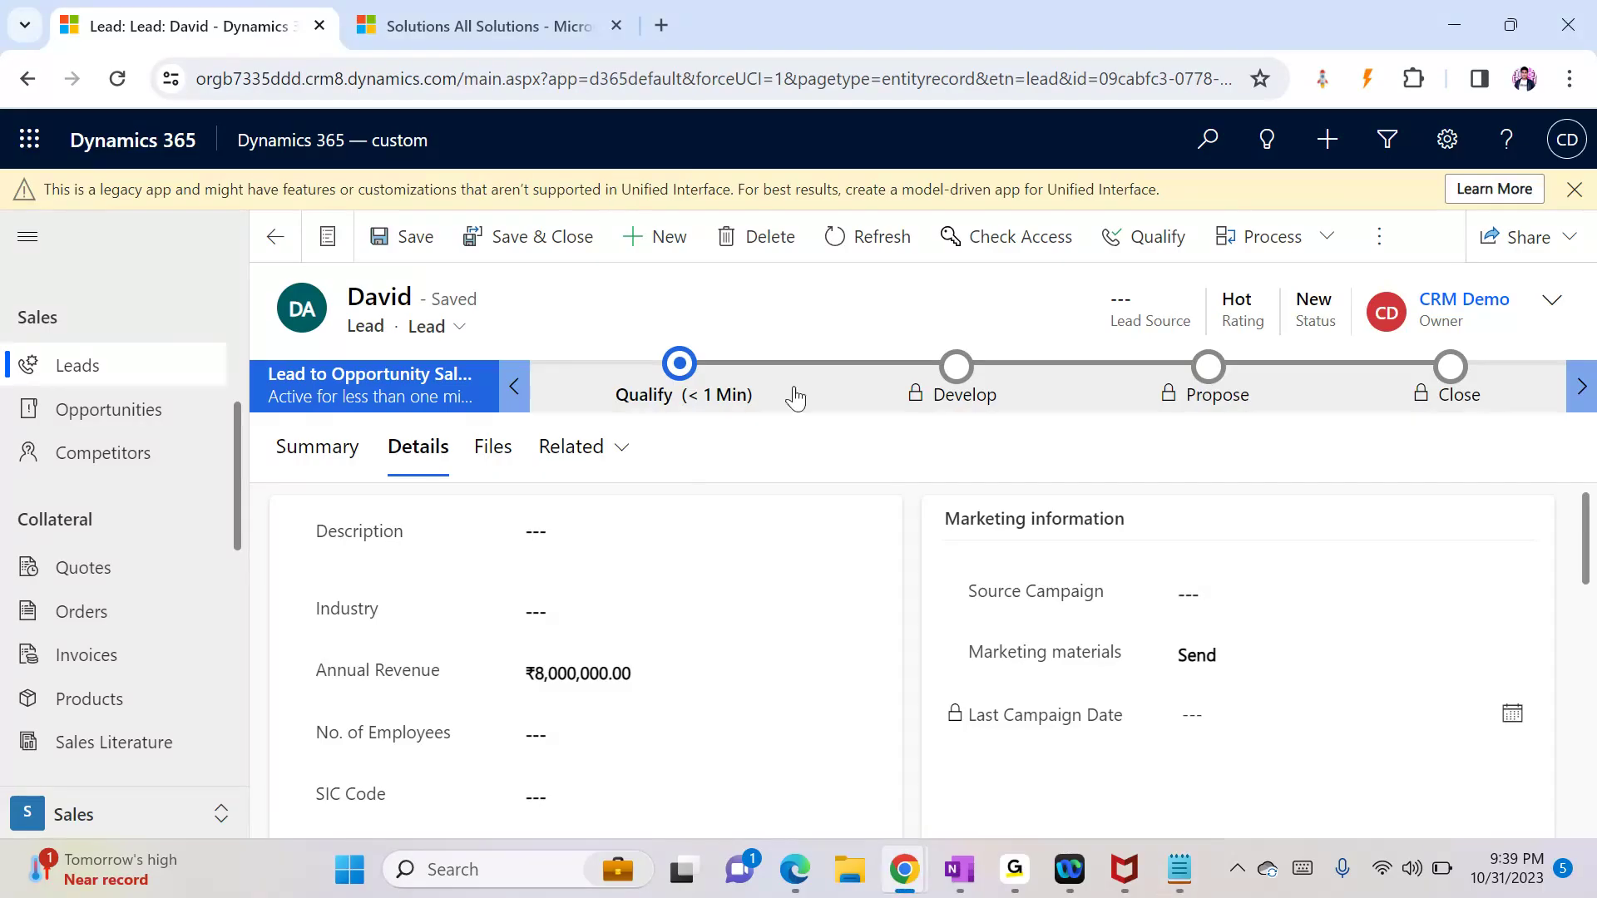
click(268, 238)
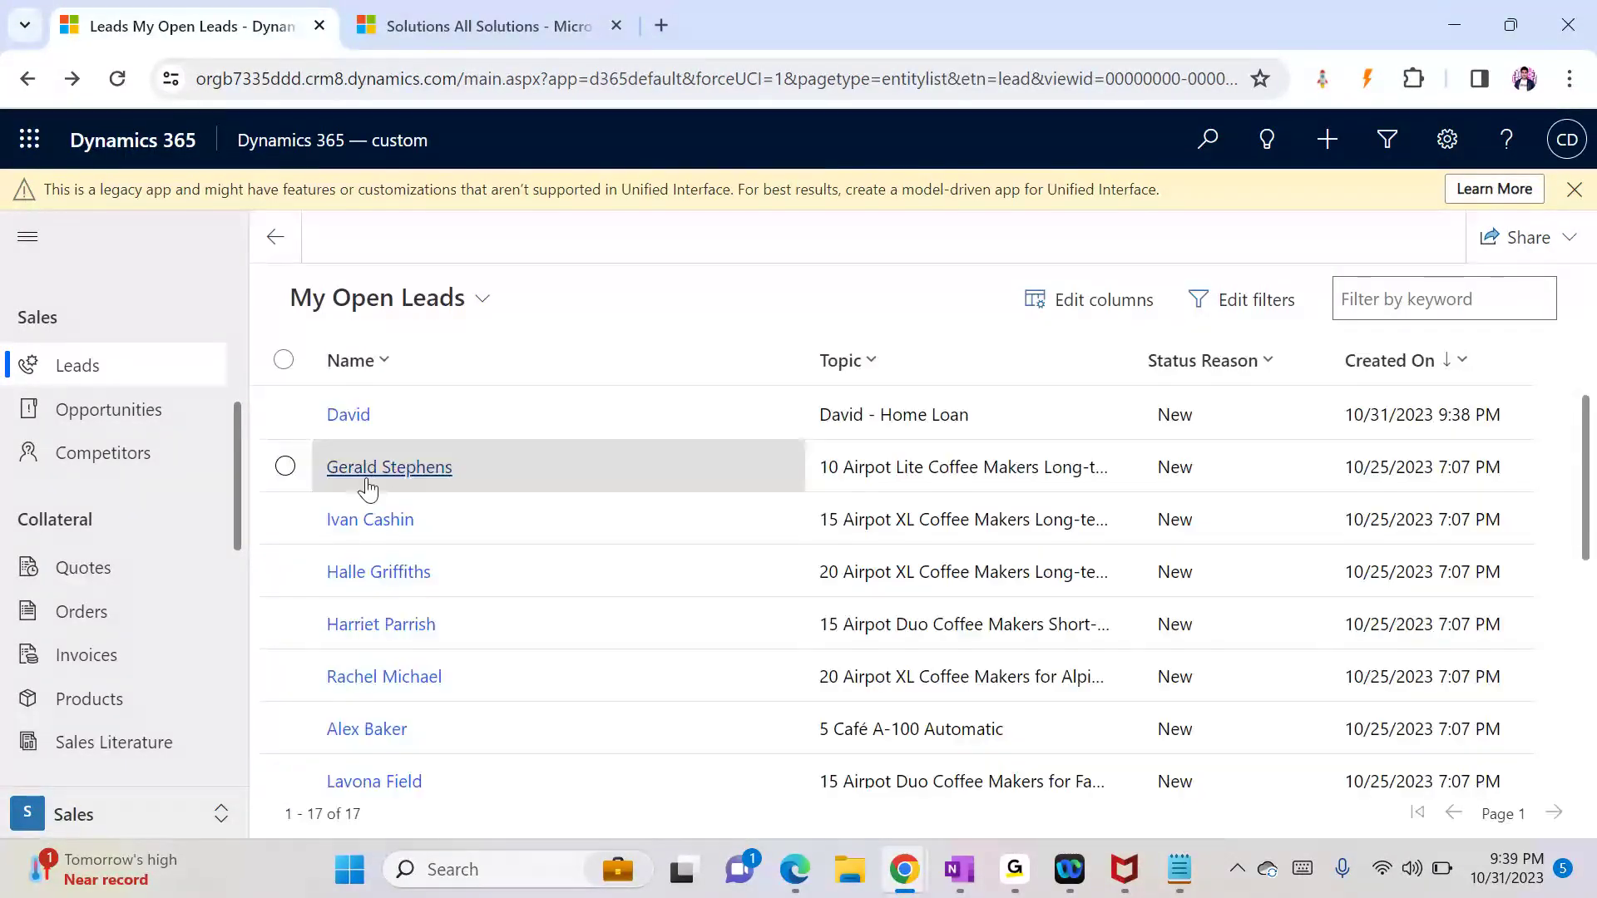
drag(238, 554, 232, 777)
Step: Review the new application's related items, then bring the Demo Solution window forward
click(104, 769)
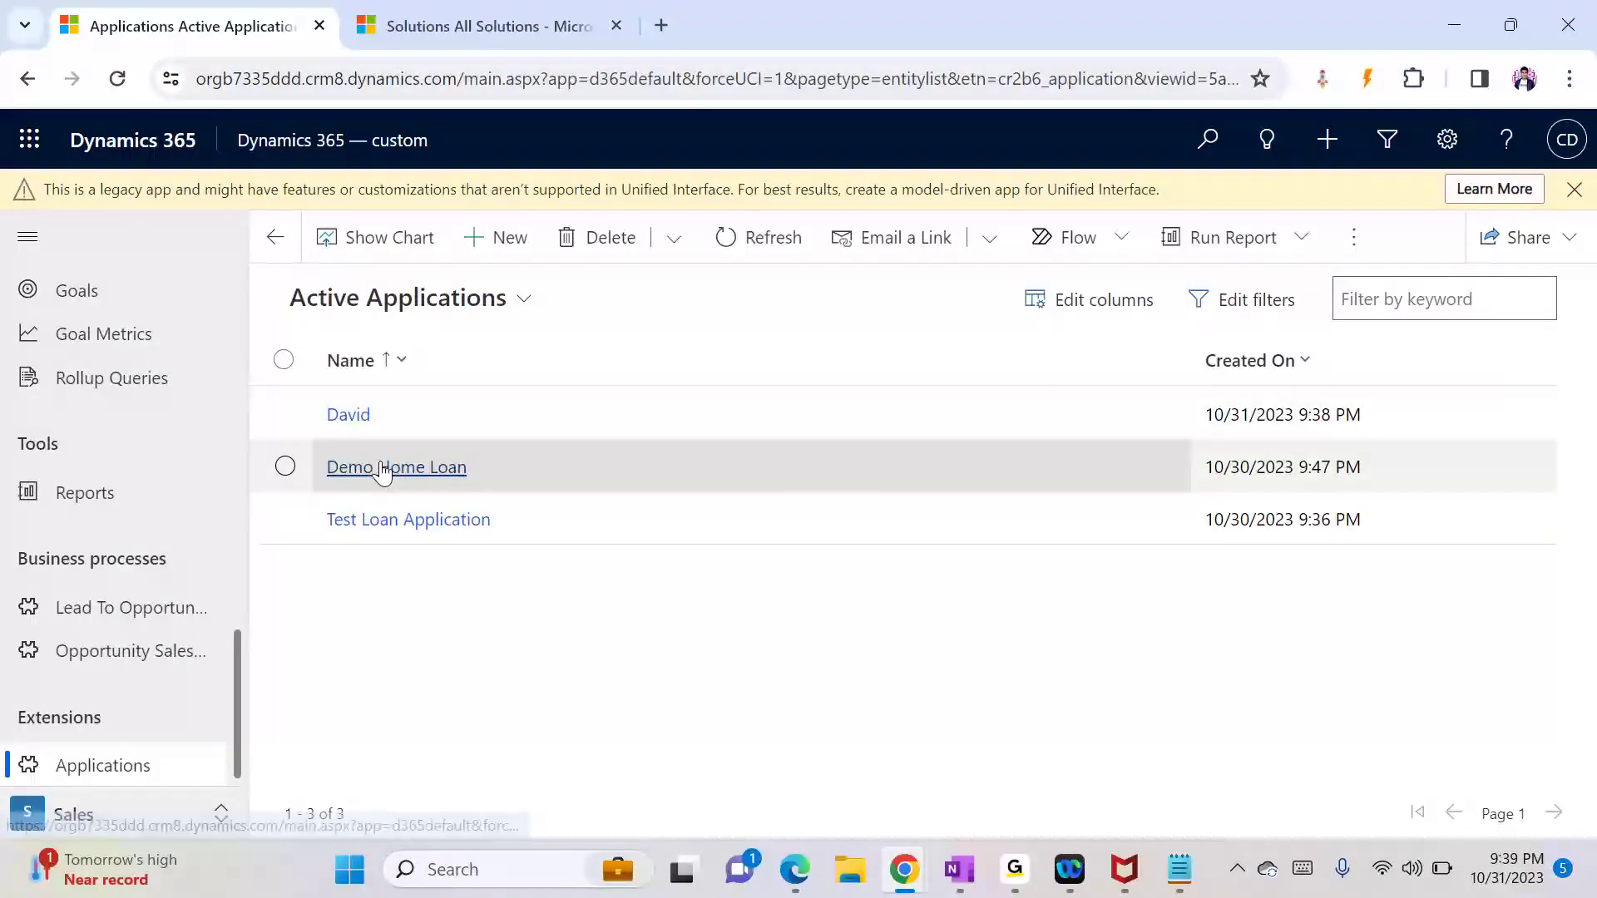
click(349, 413)
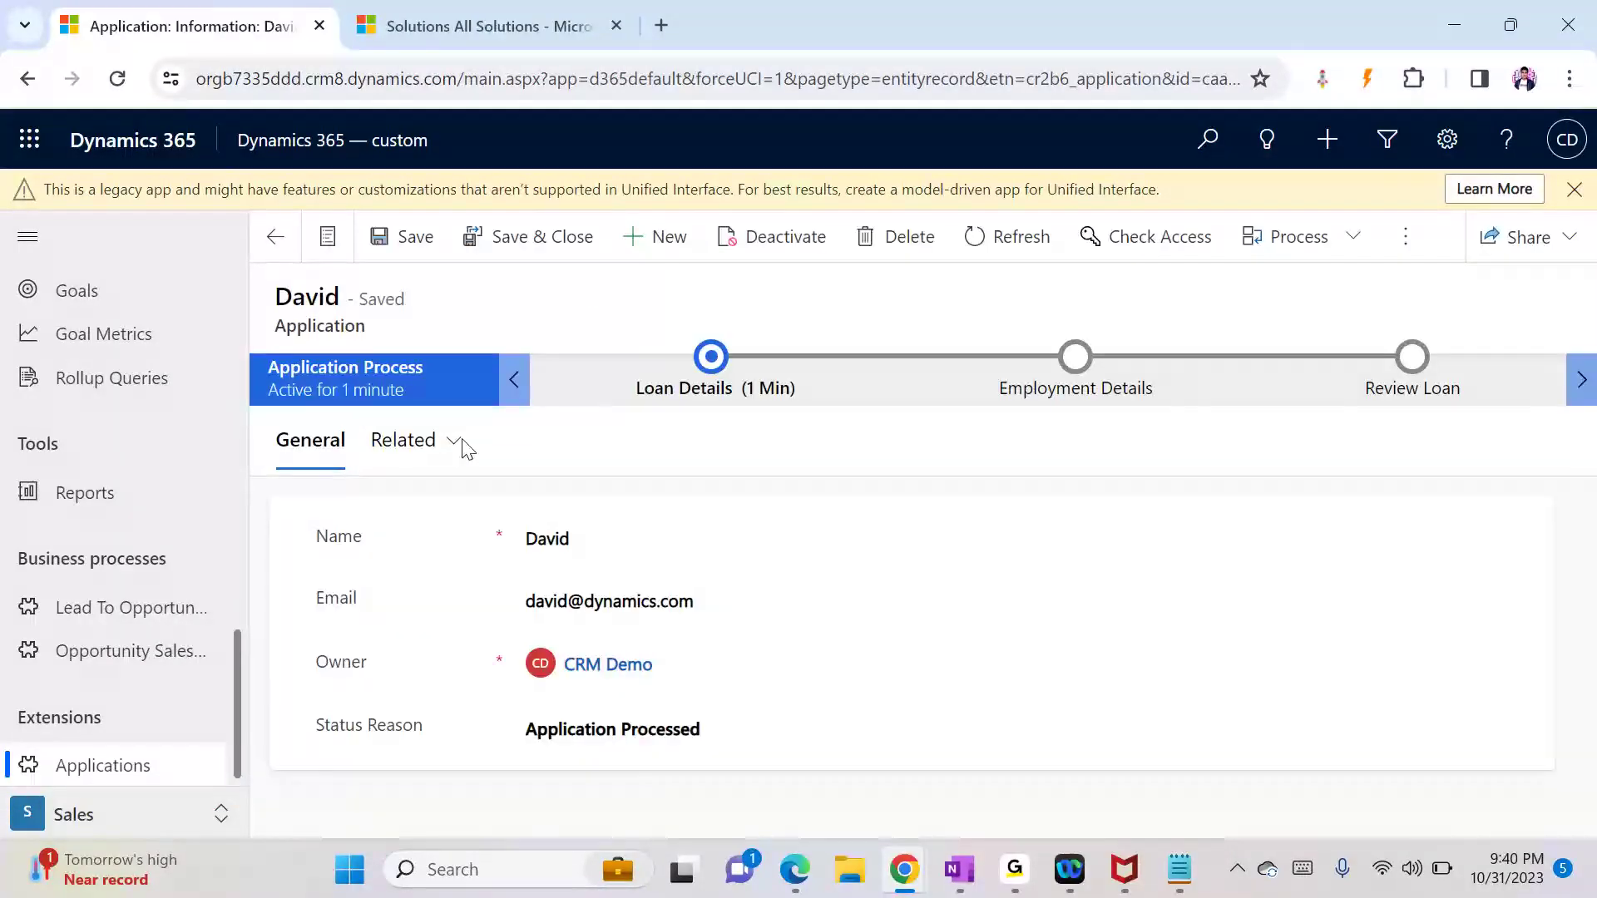
click(451, 442)
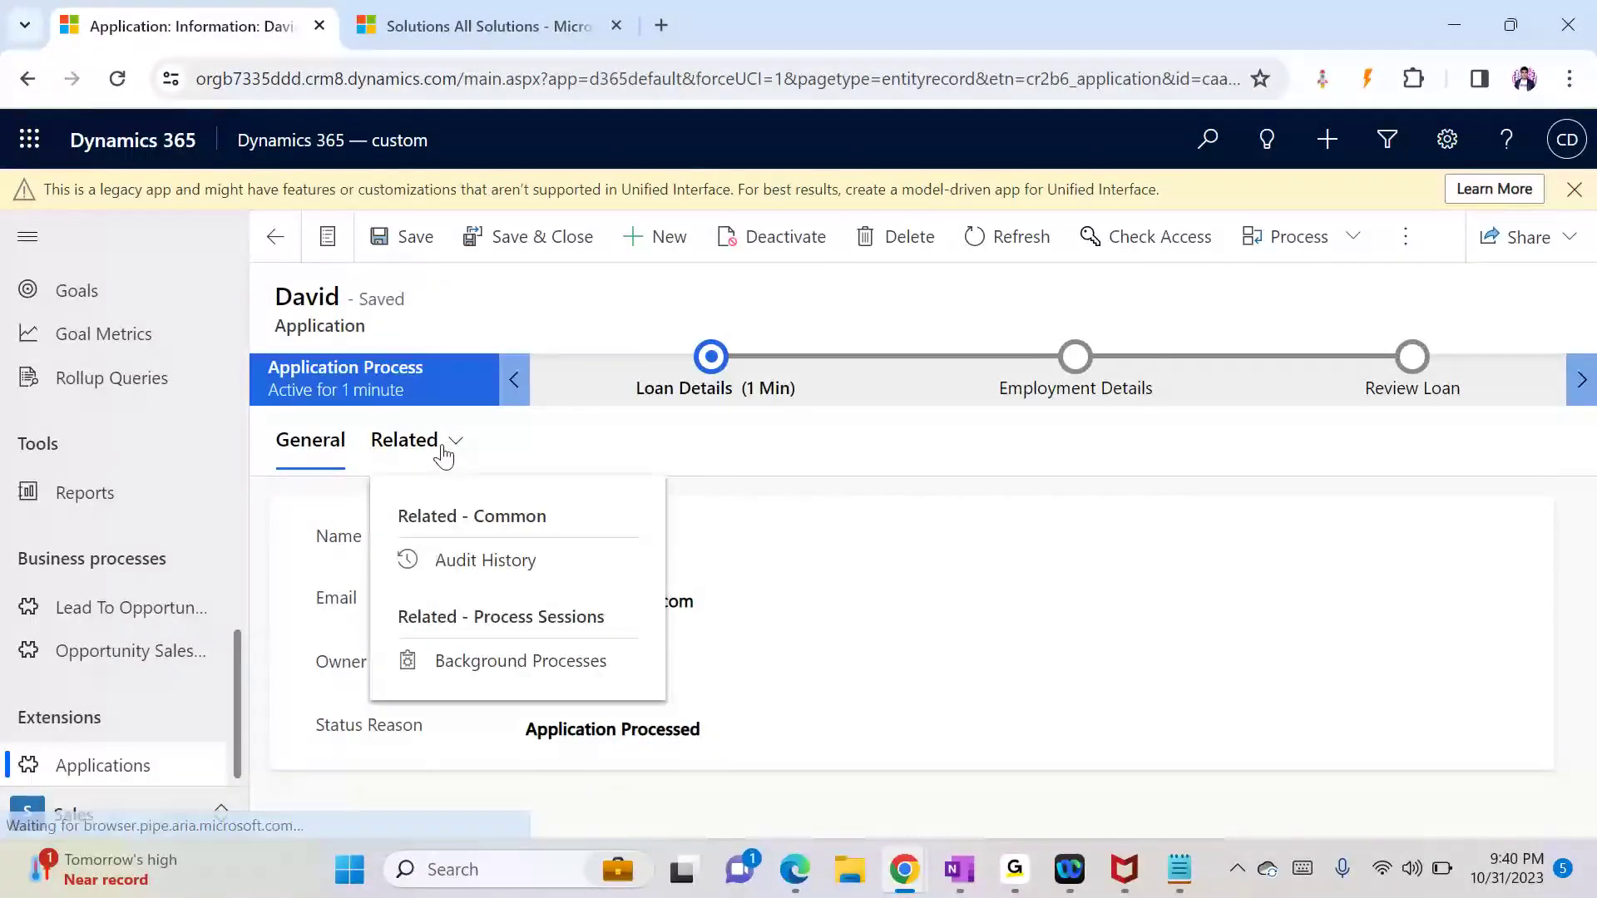
click(582, 333)
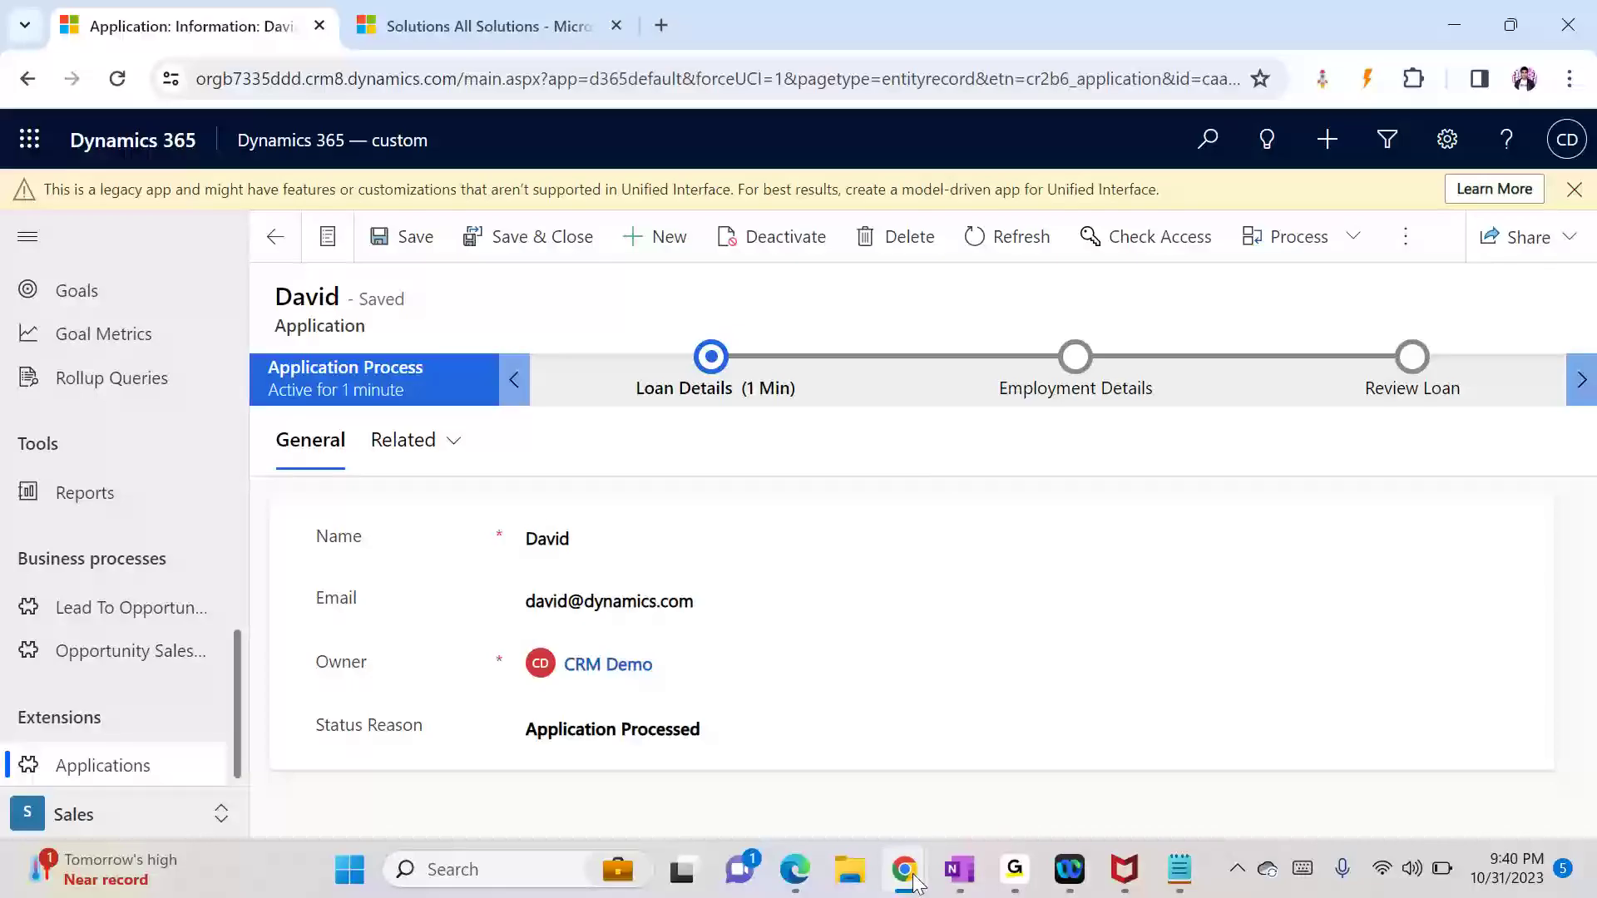
mouse_move(920, 884)
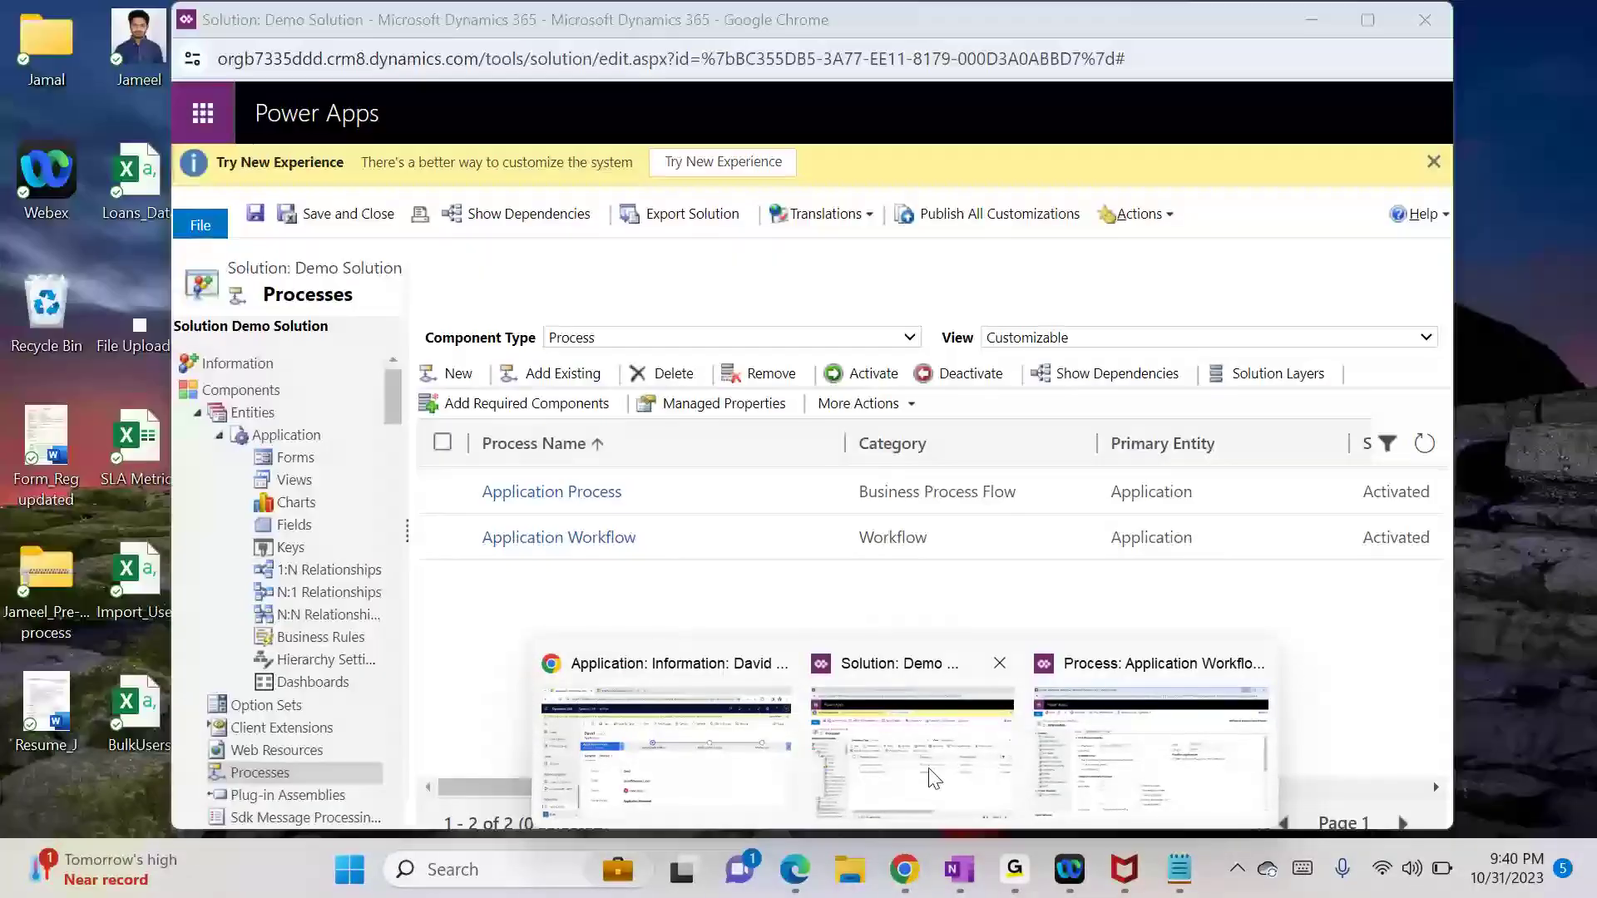
click(932, 777)
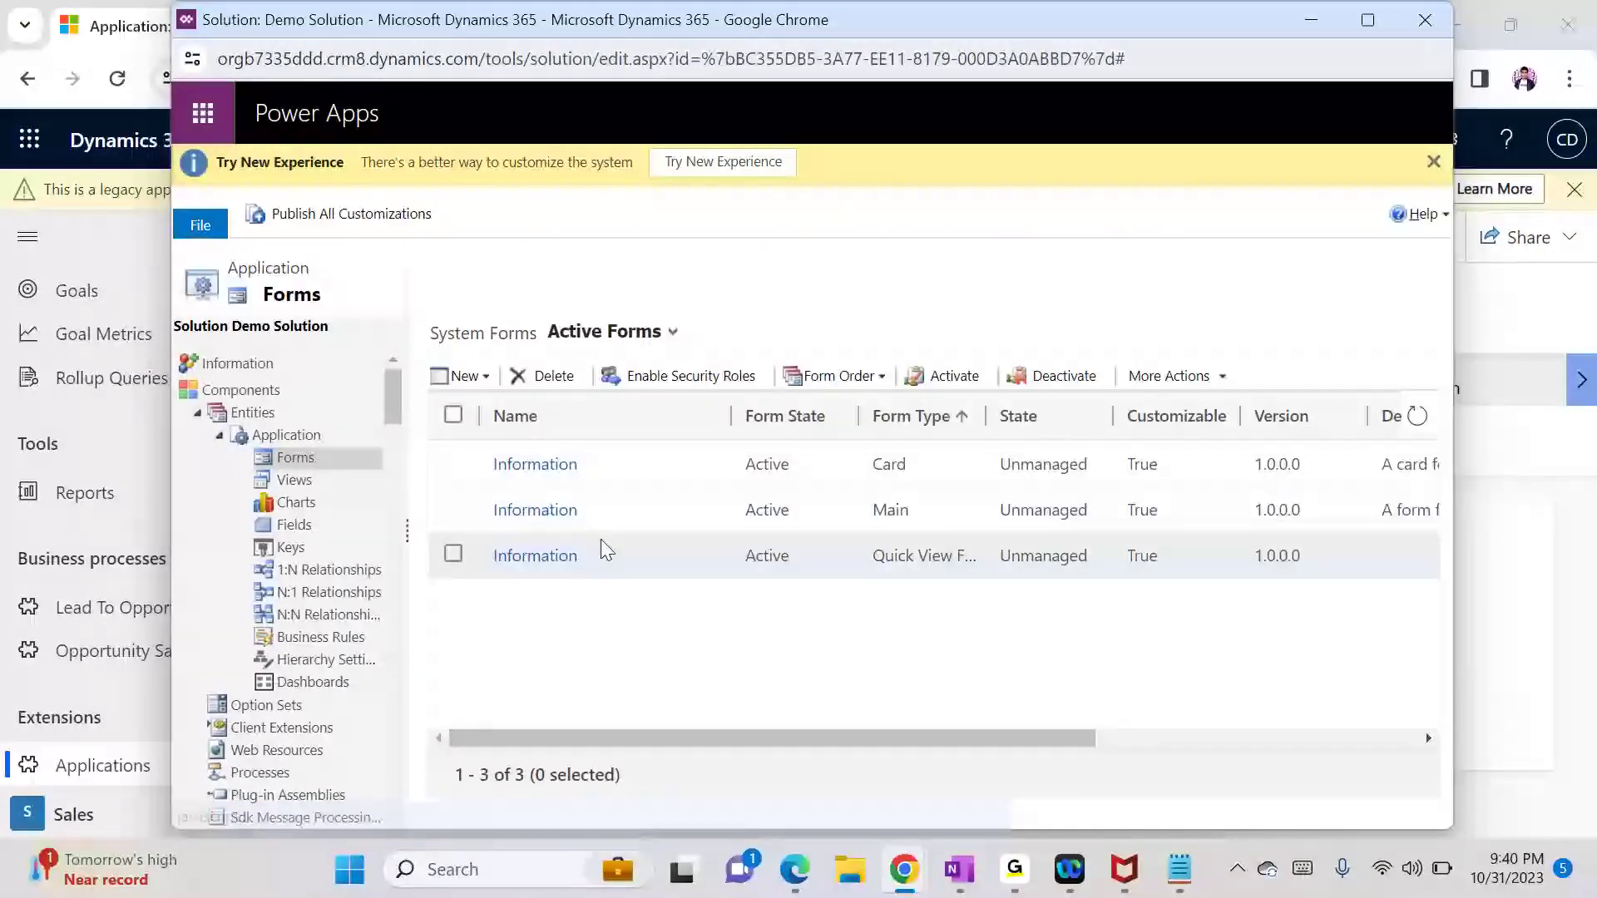
Step: In the Application entity definition, enable Notes (includes attachments) under Communication & Collaboration
click(287, 438)
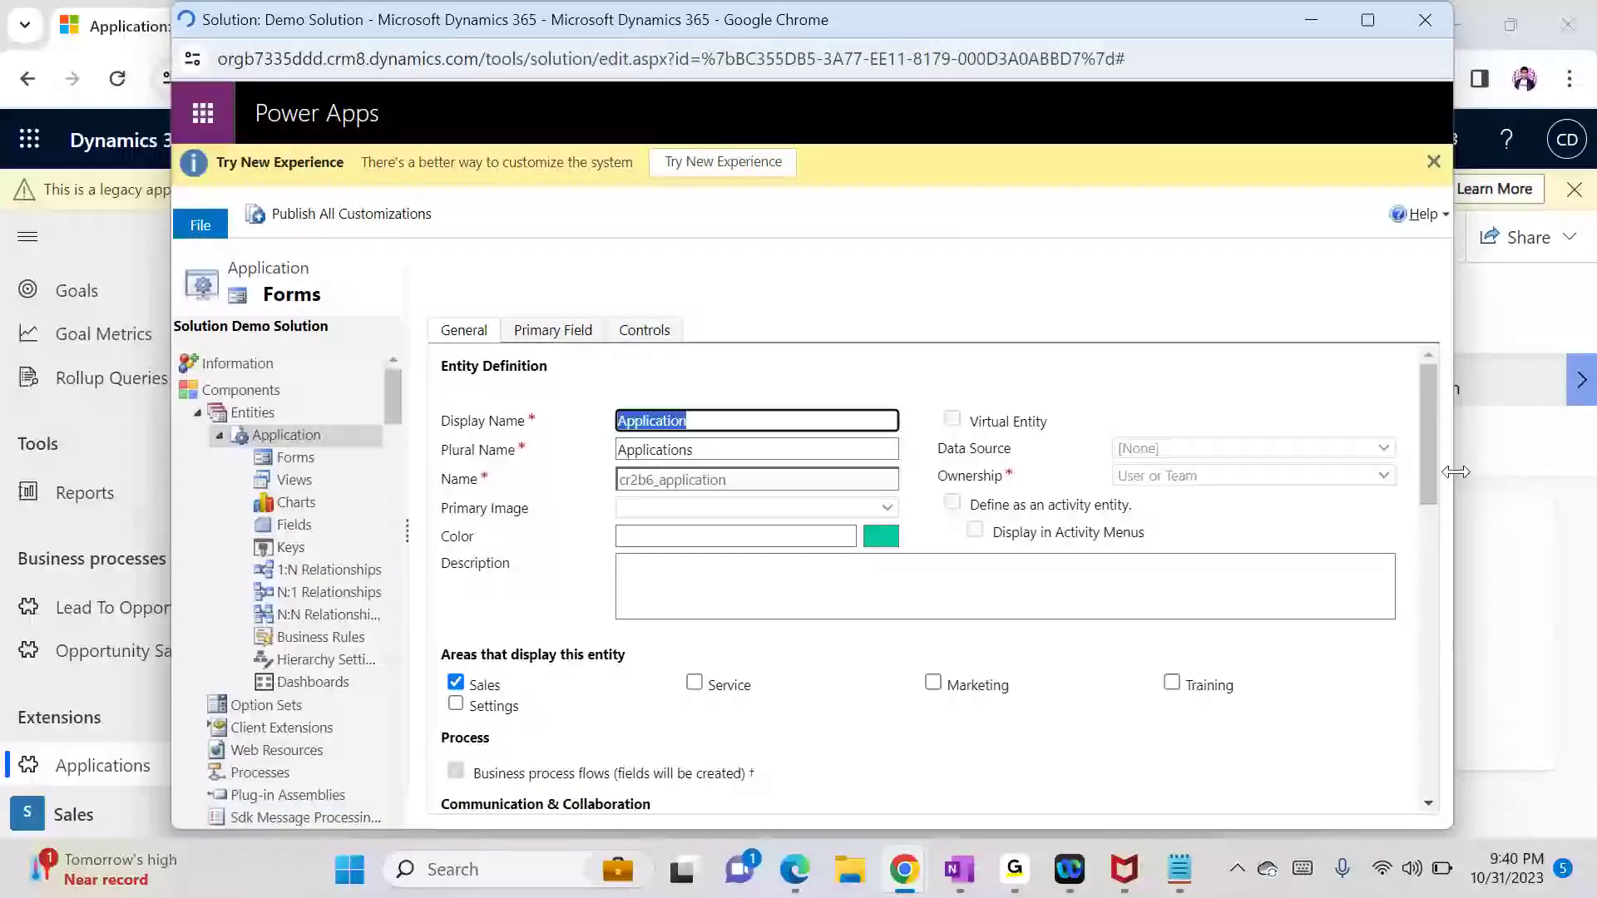
drag(1427, 472, 1441, 555)
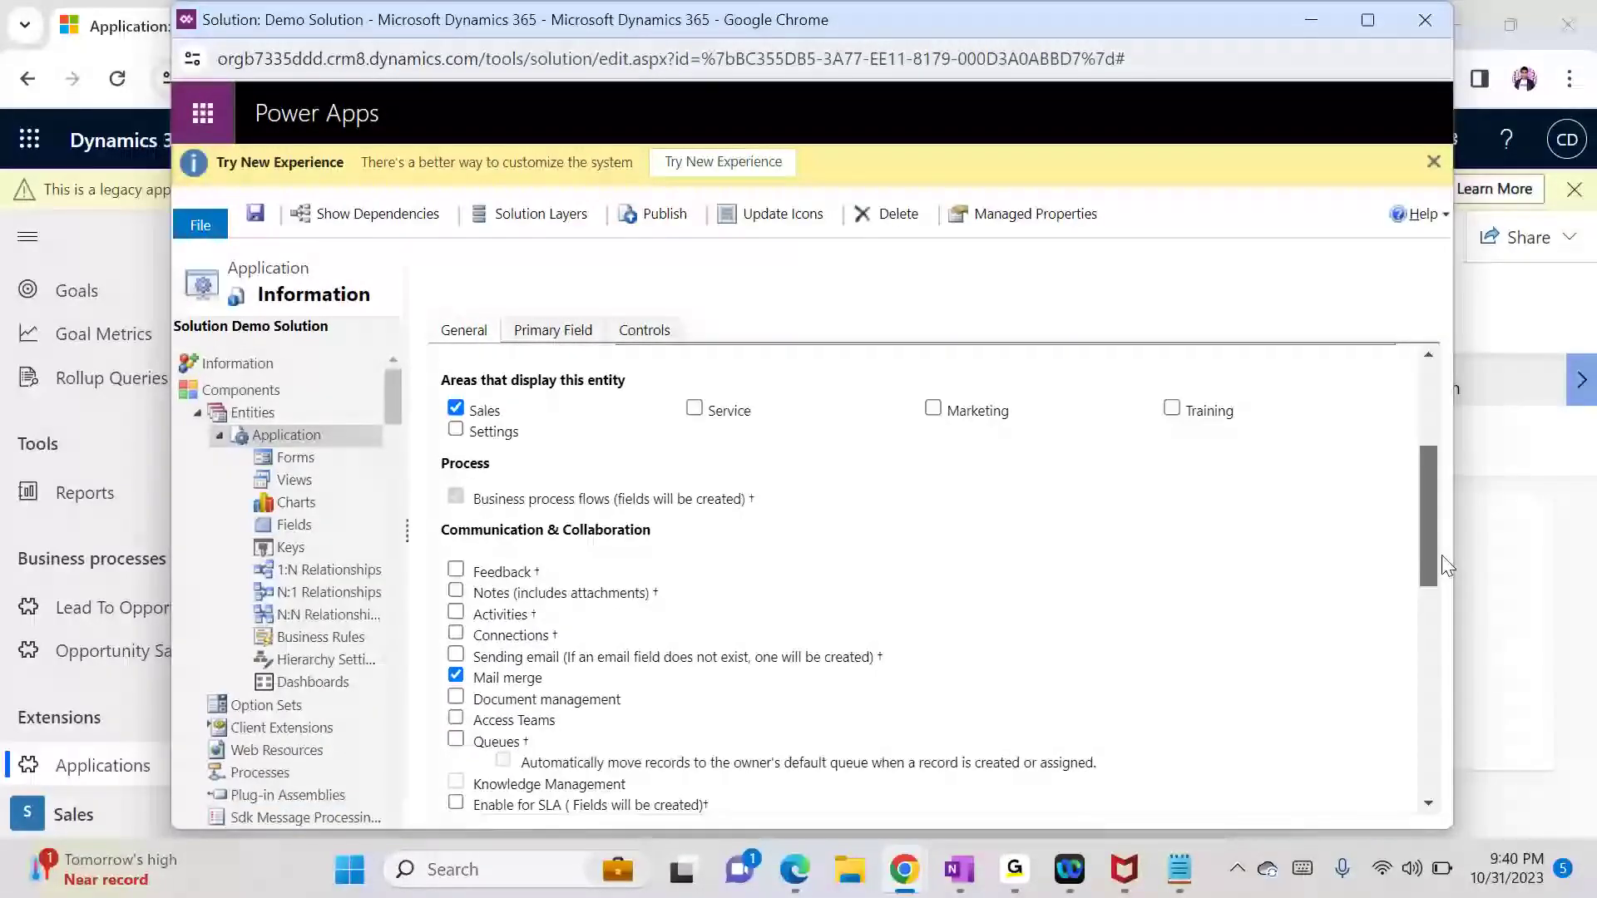
click(465, 587)
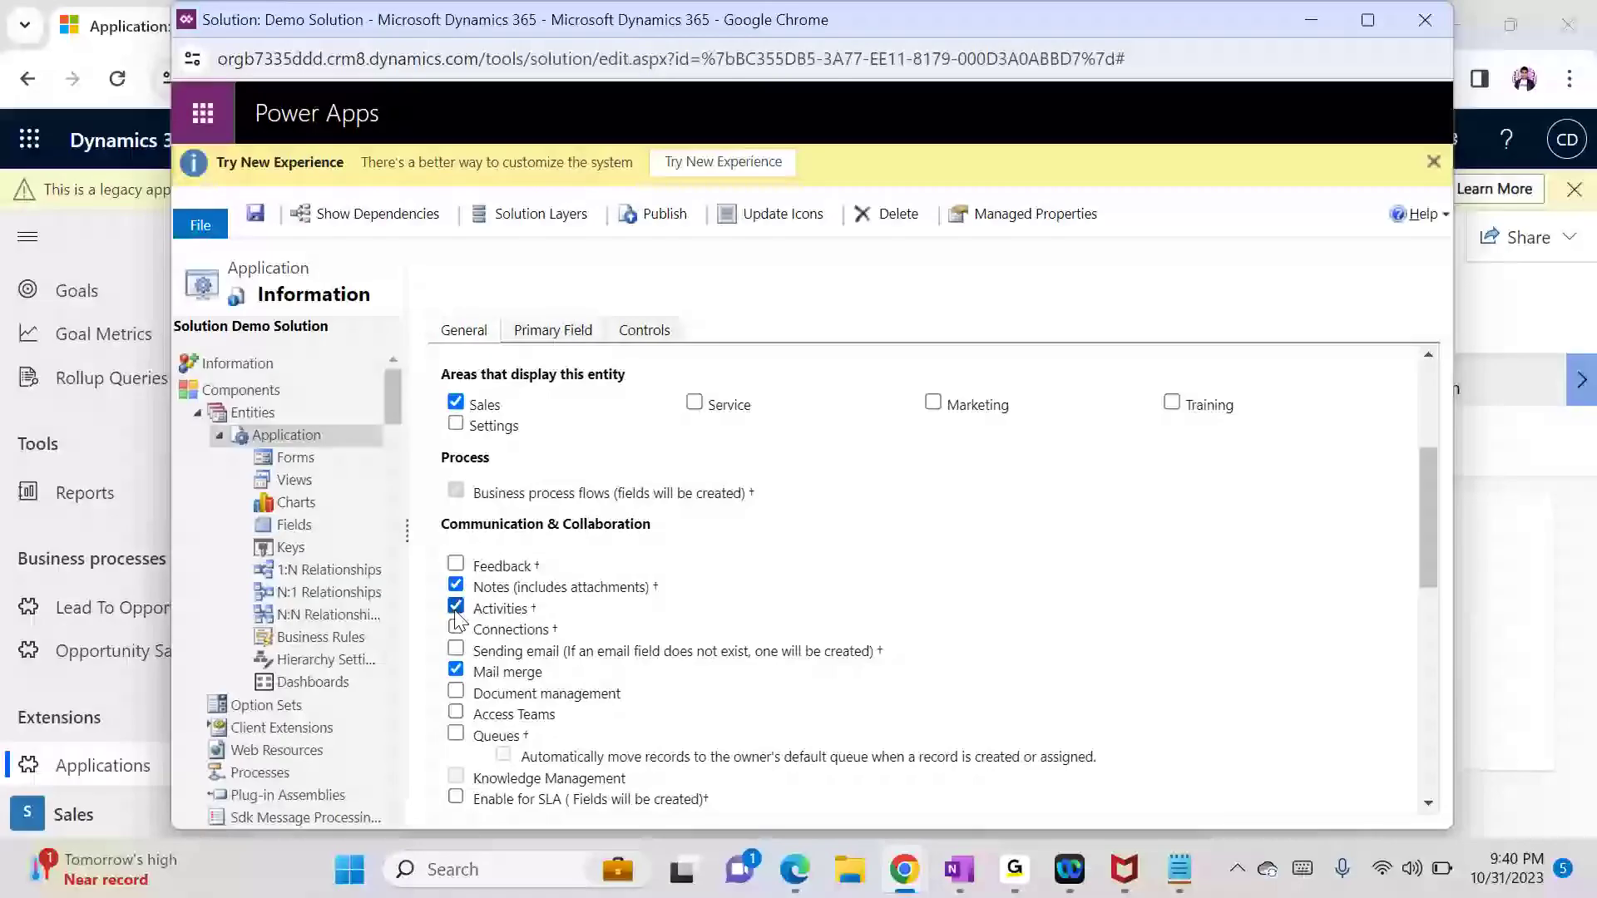
Step: Save the Application entity changes, choosing Wait when Chrome reports the page unresponsive
click(253, 219)
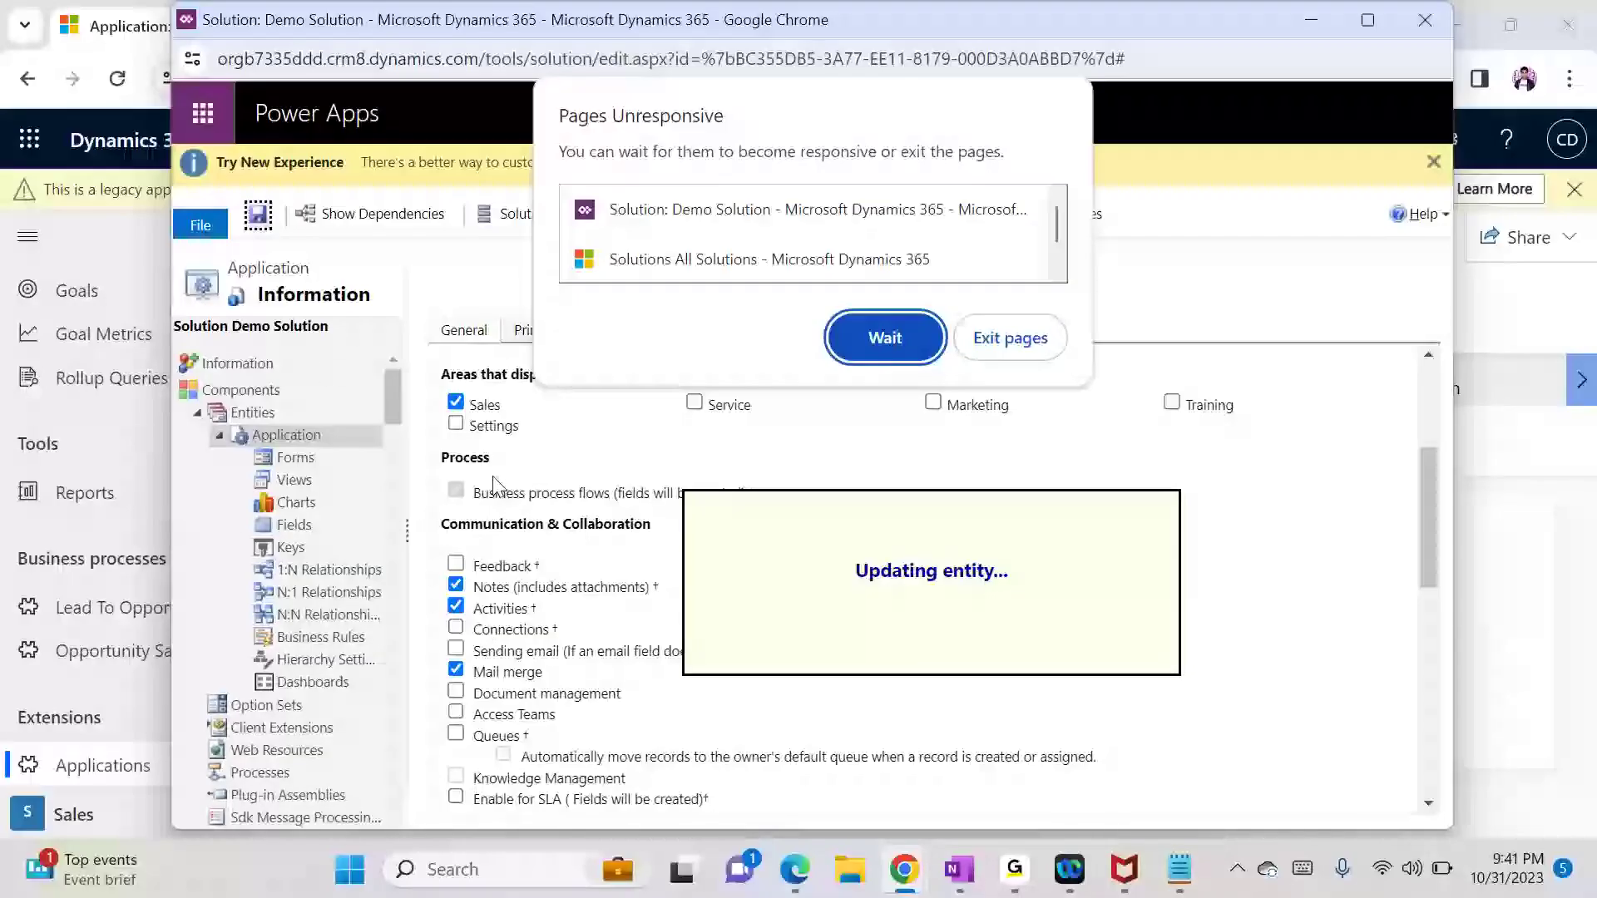
click(871, 337)
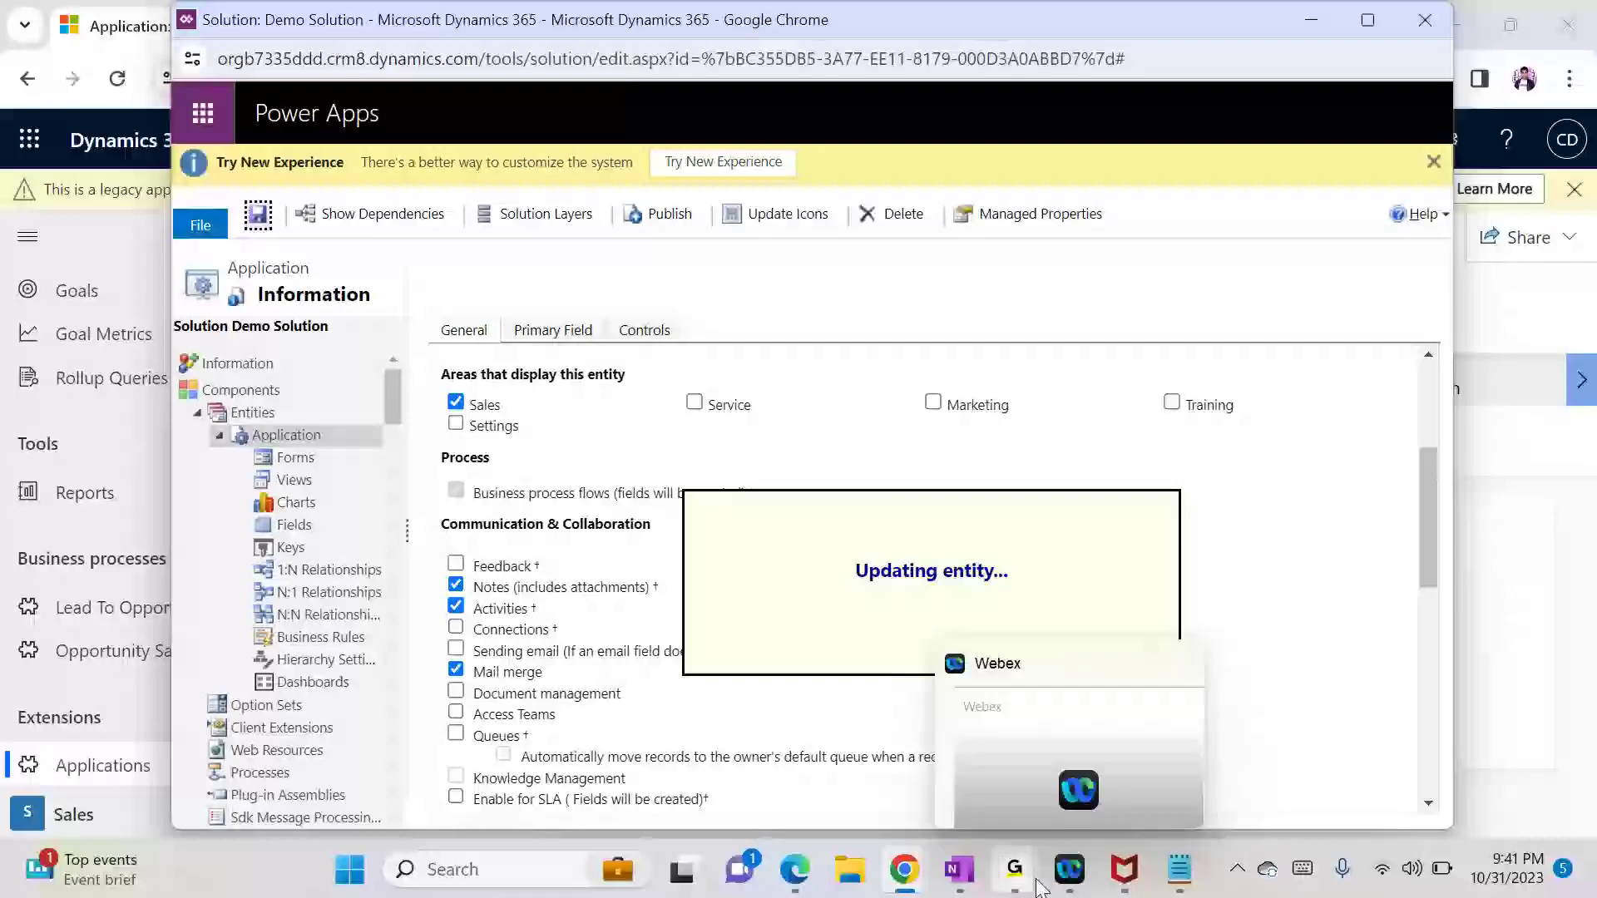
mouse_move(1014, 869)
mouse_move(1068, 728)
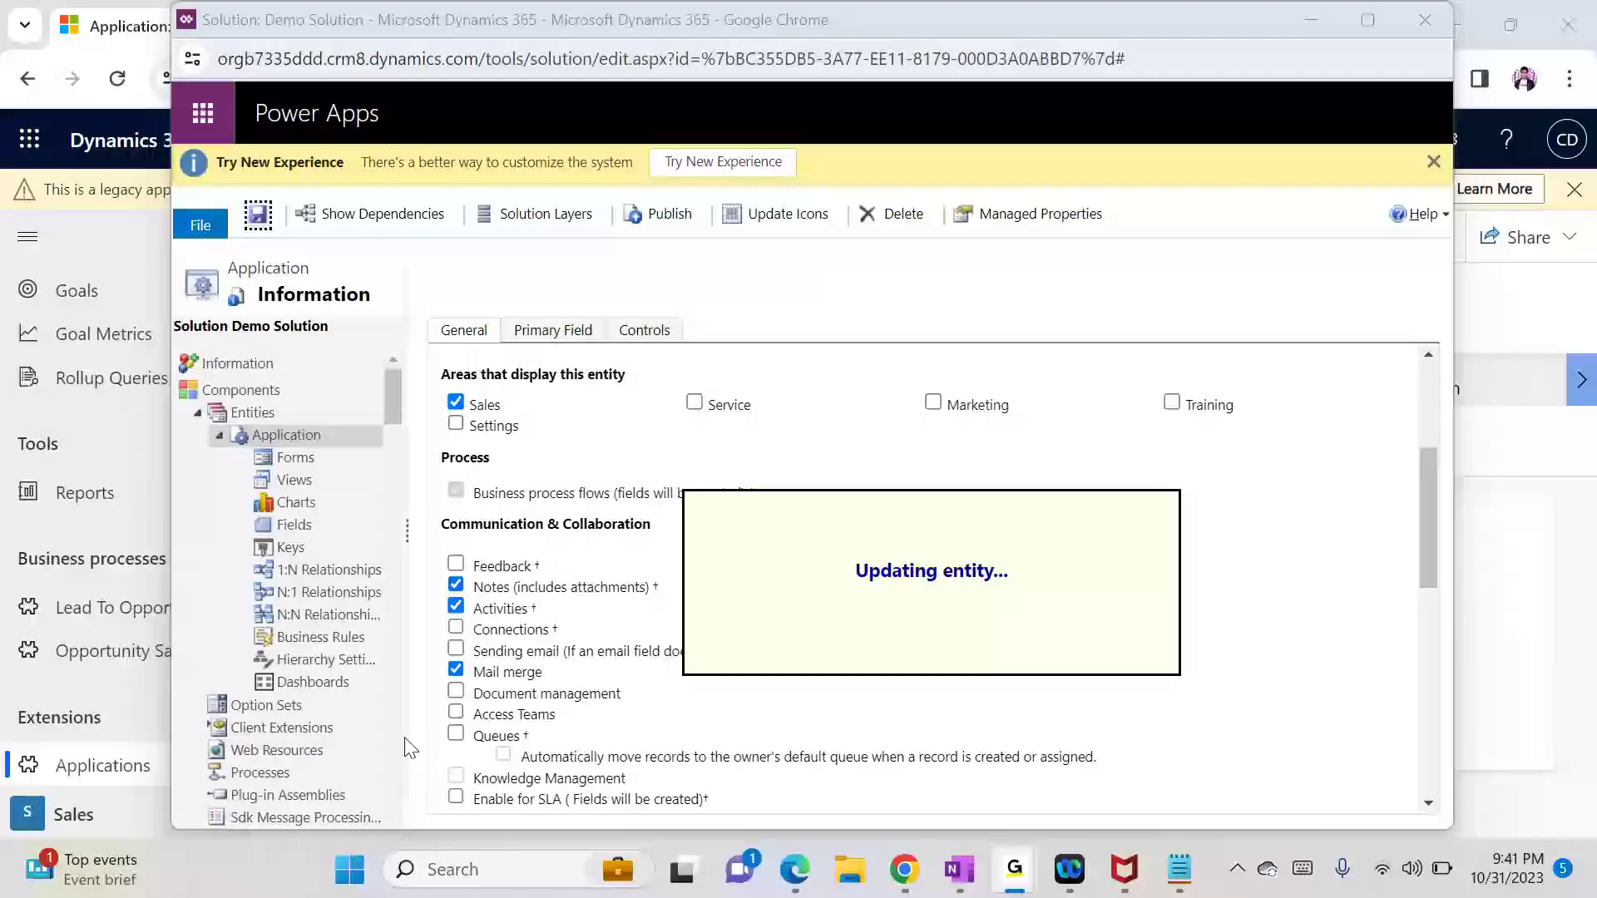
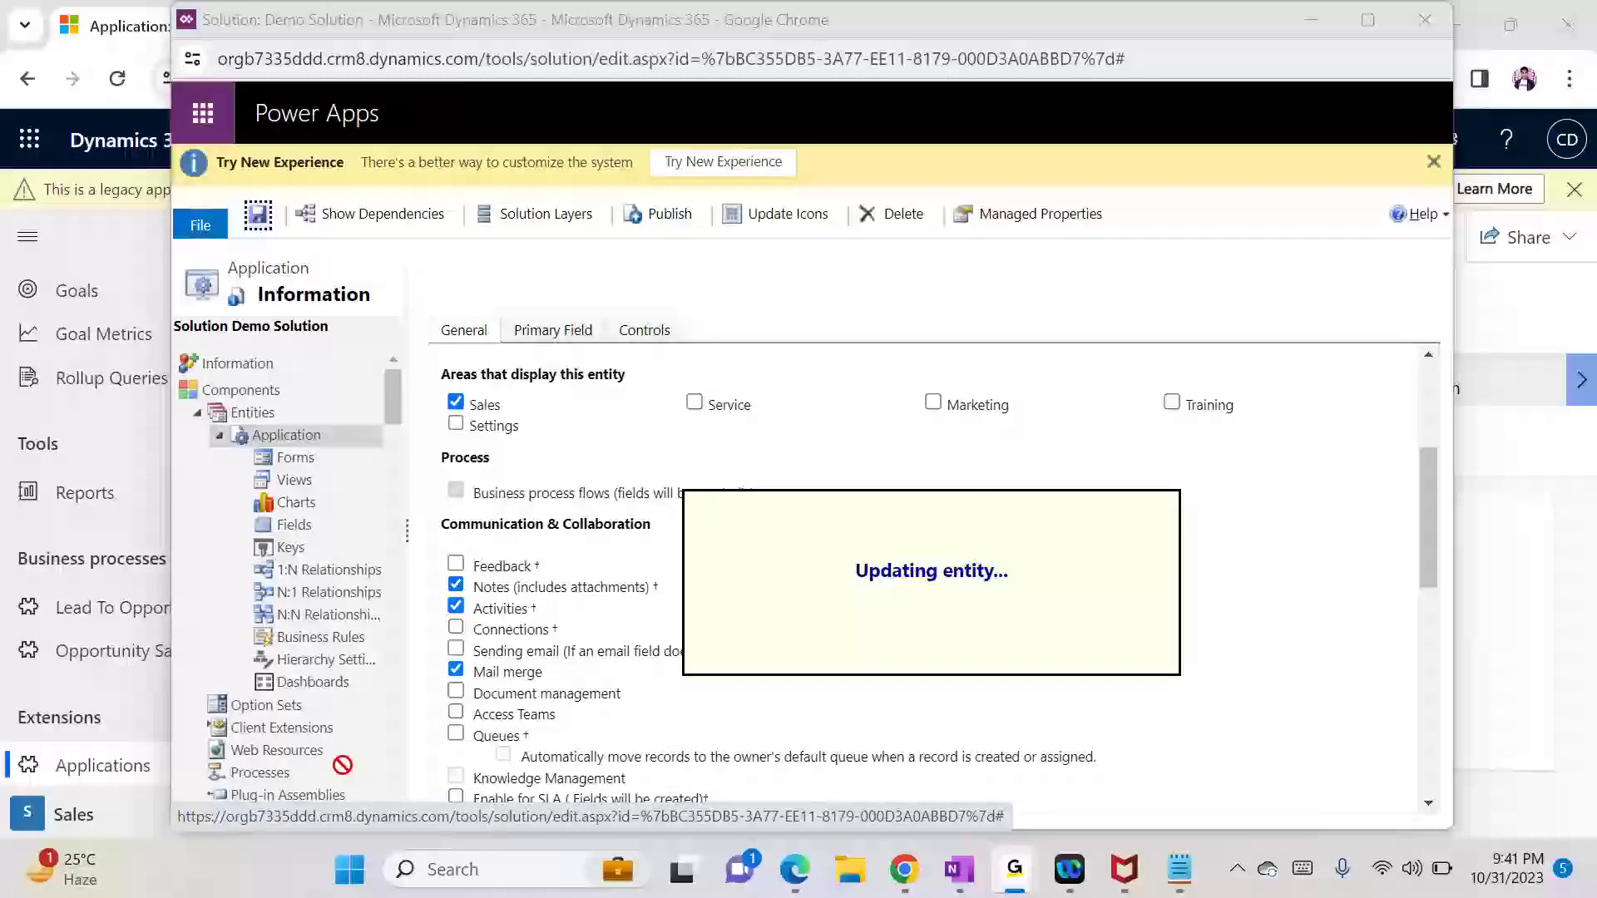
Step: Bring the Demo Solution window forward and list the Application entity's forms
mouse_move(904, 869)
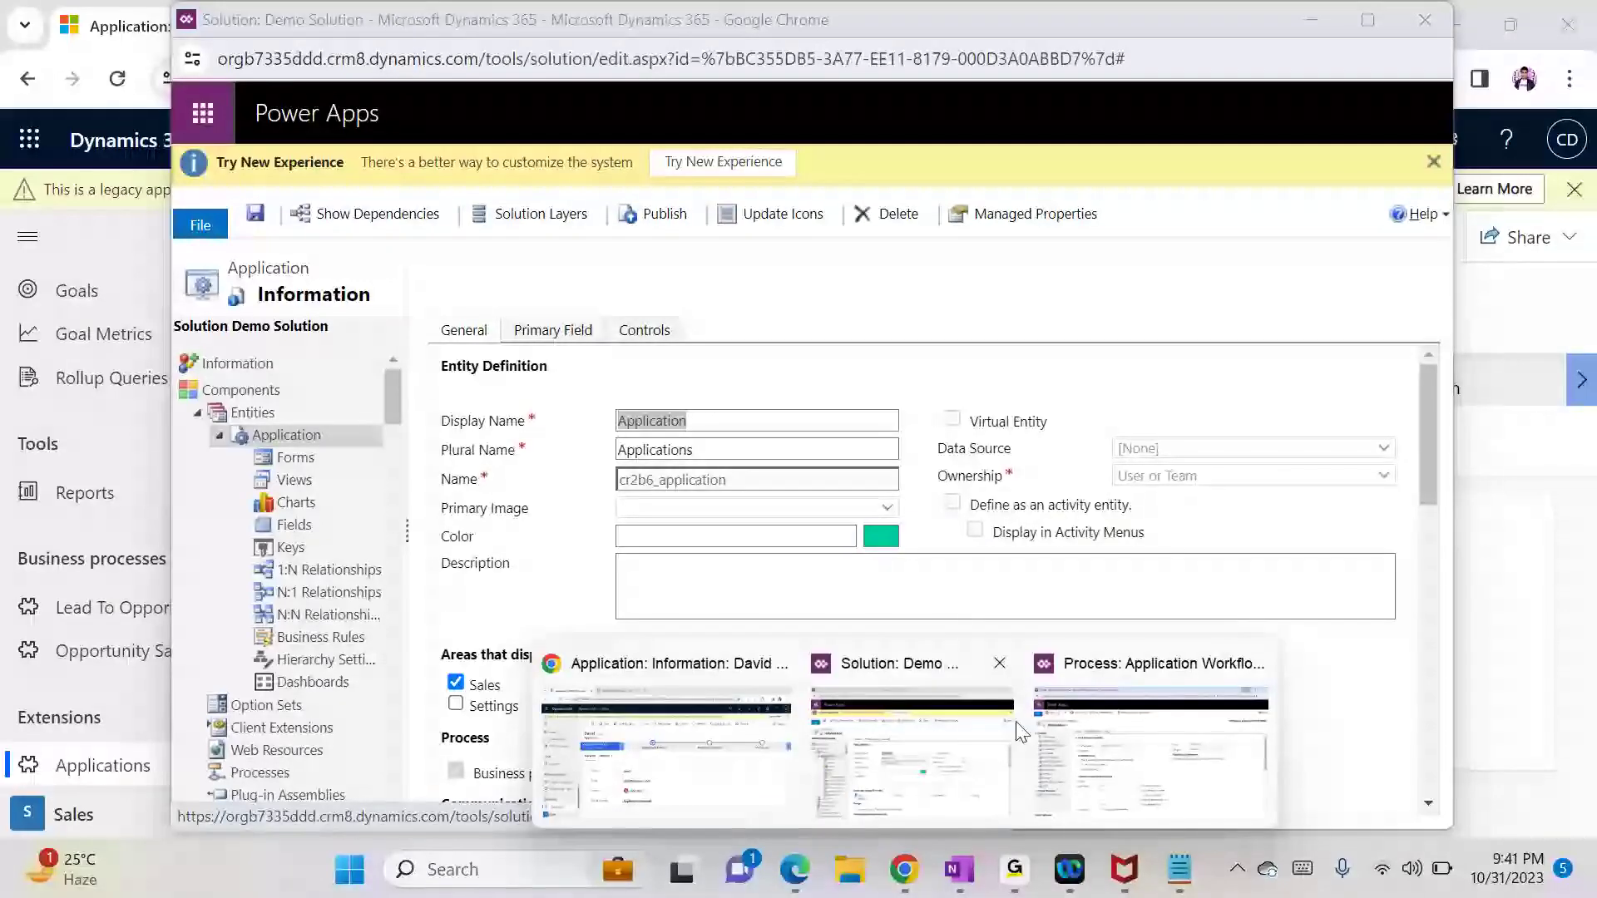
click(977, 753)
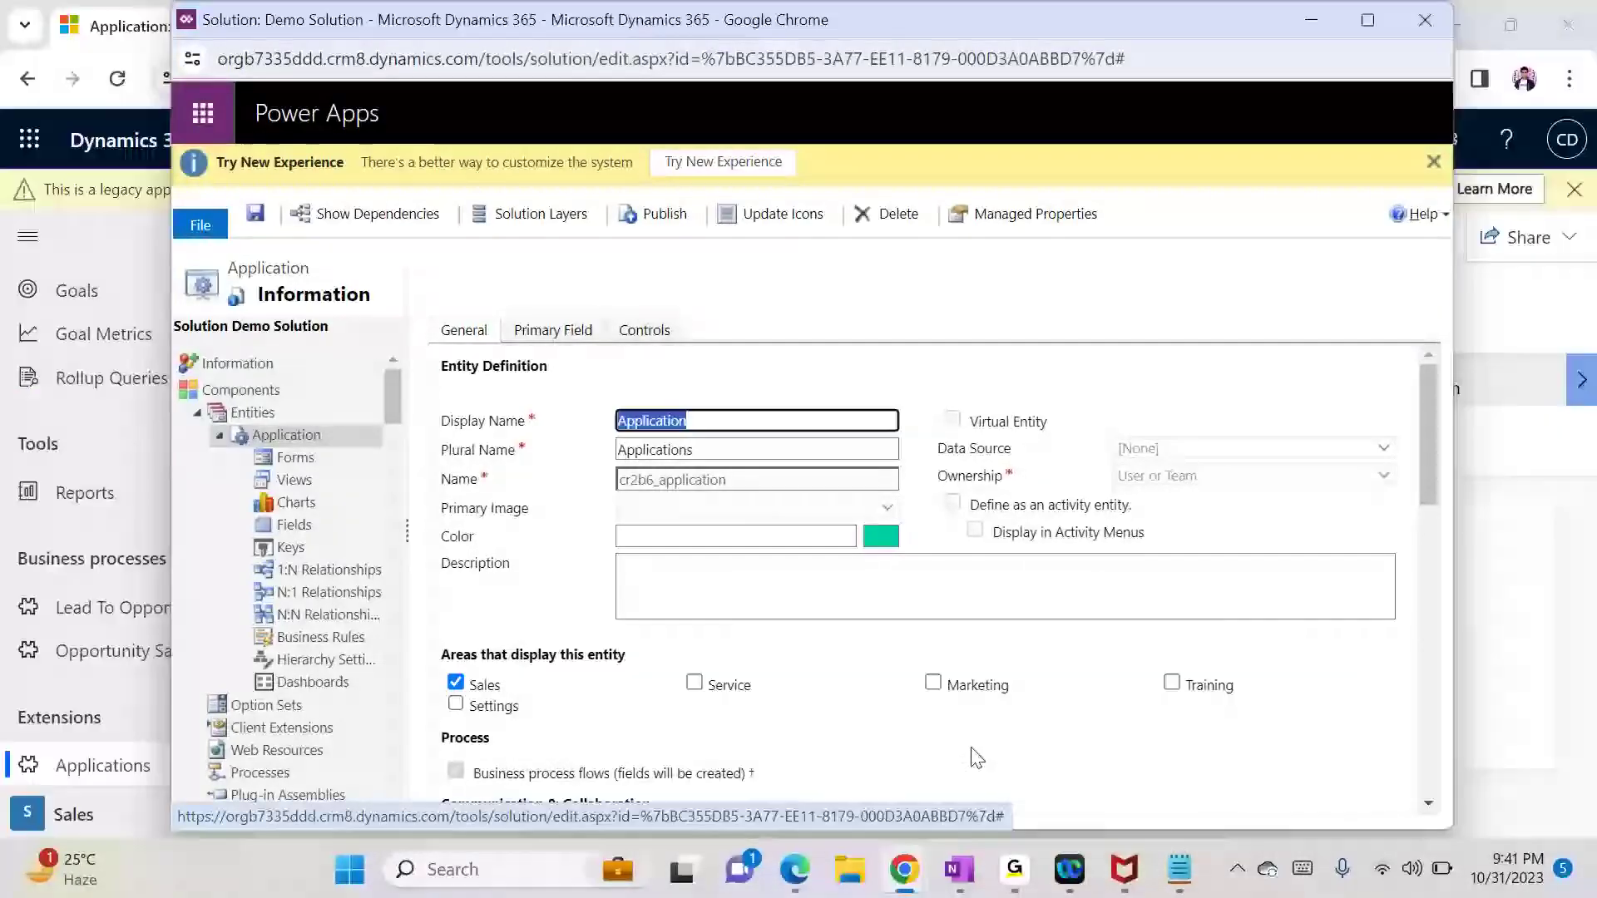
click(333, 459)
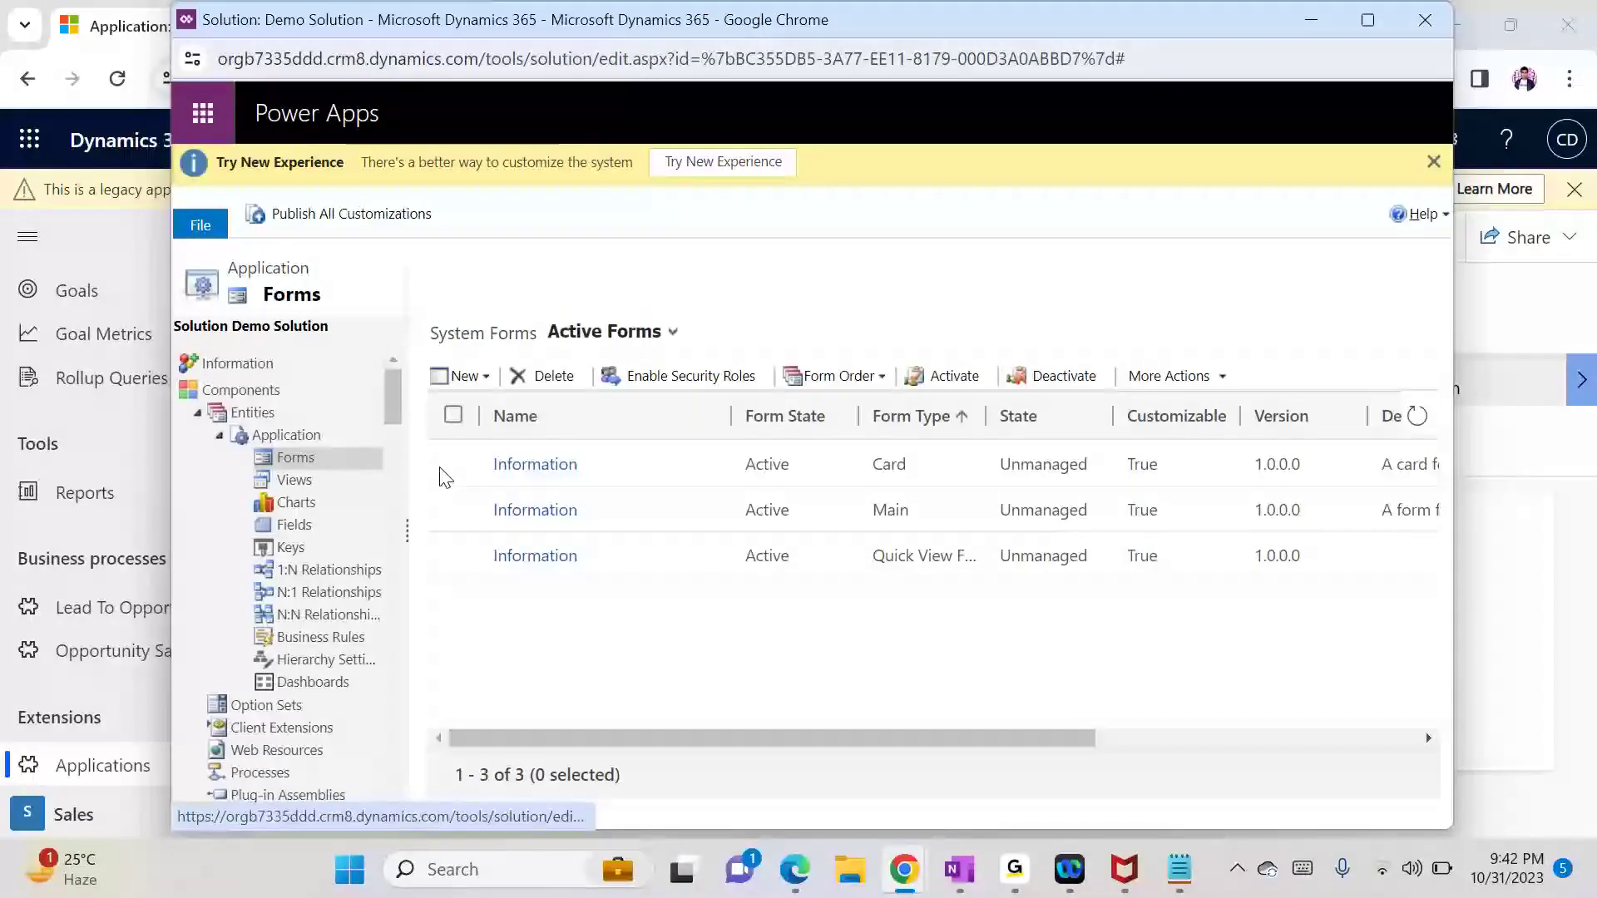
Step: Add a Timeline control to the Application entity's main Information form
click(569, 510)
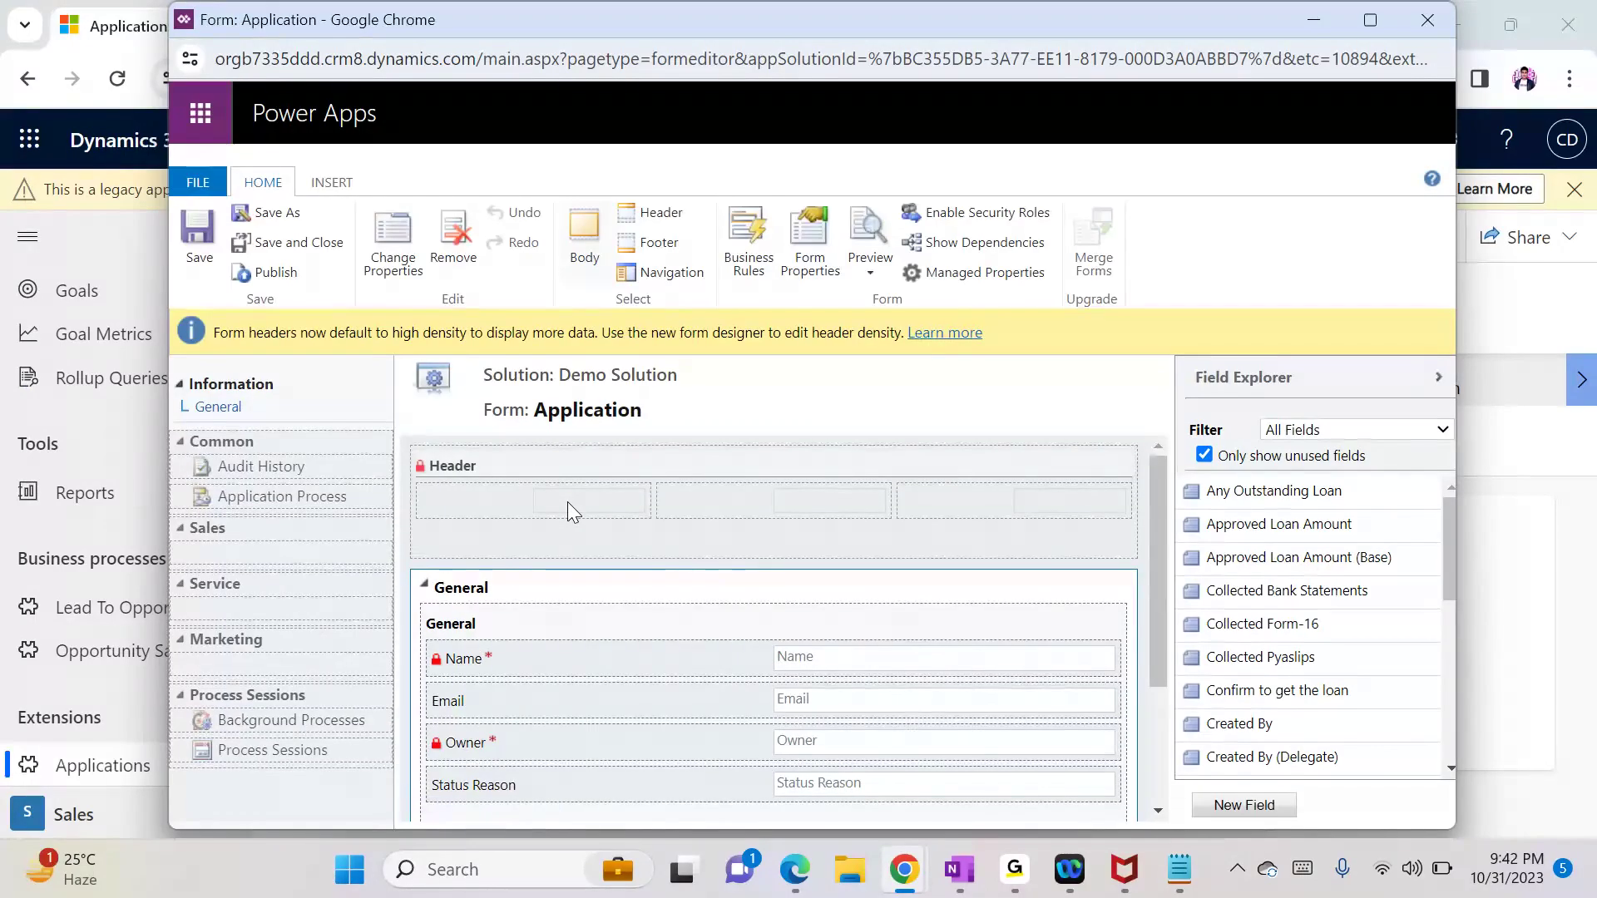
click(332, 179)
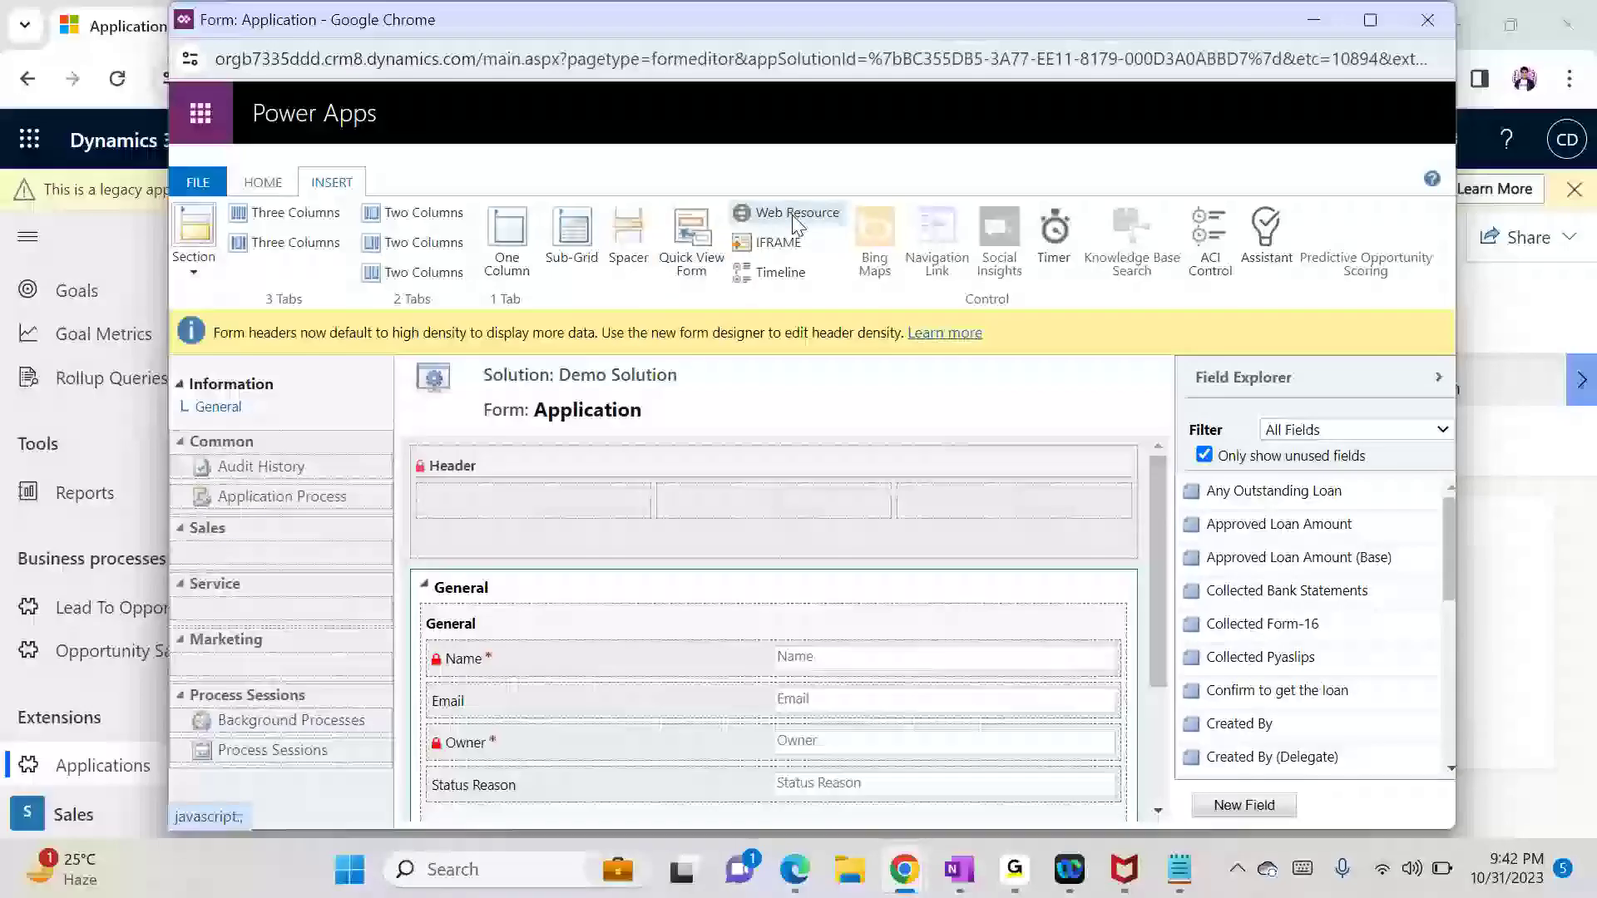
click(782, 273)
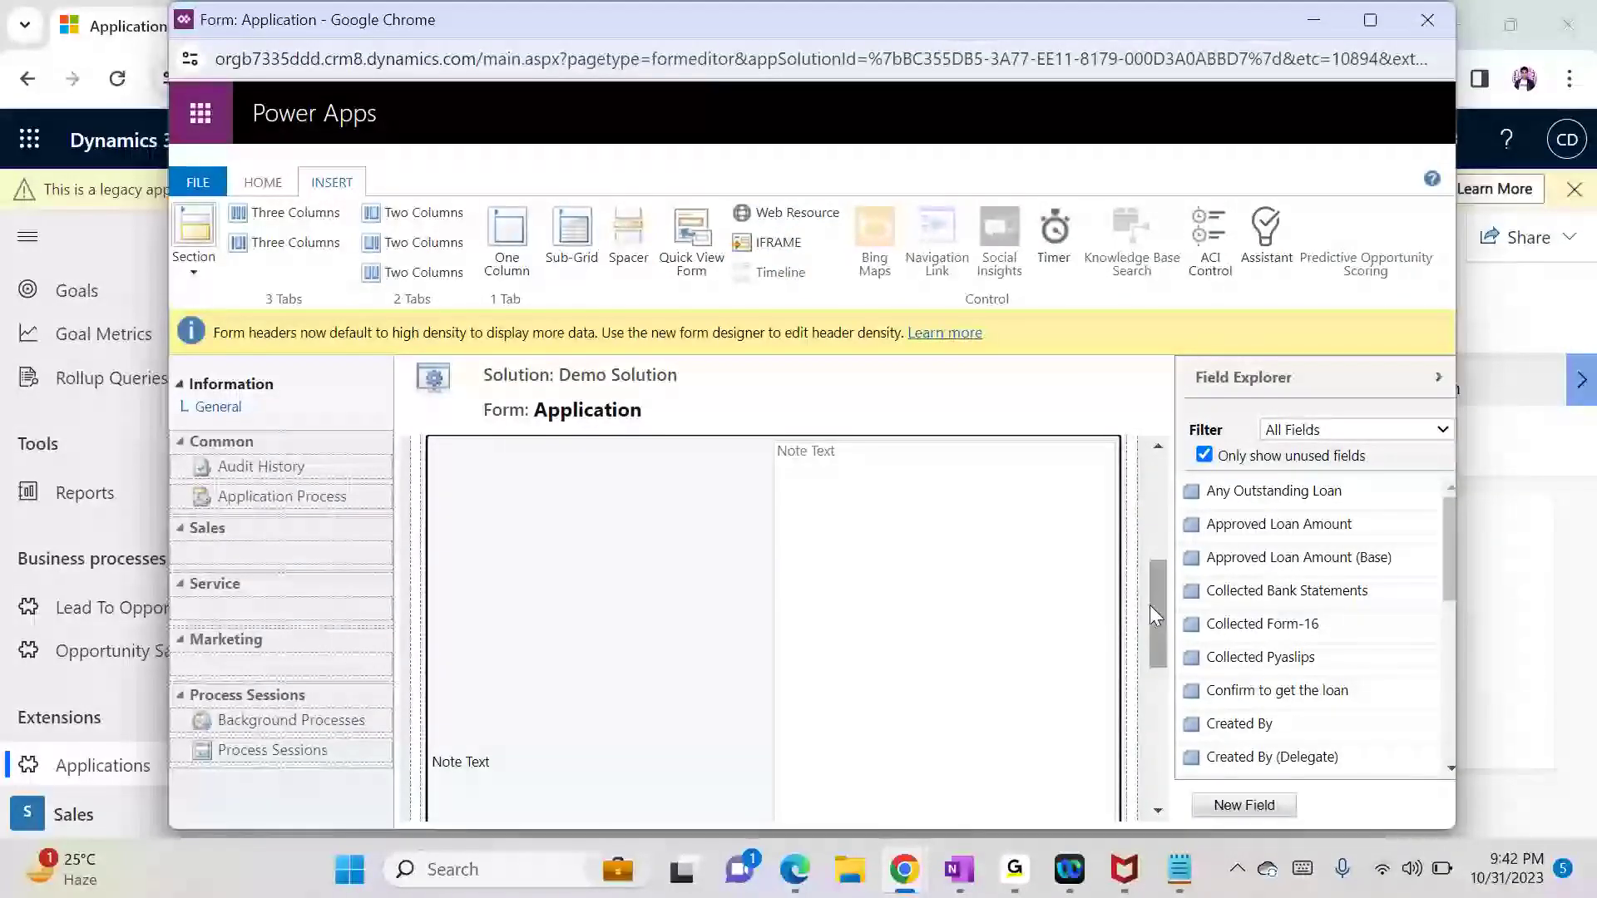
drag(1149, 605, 1159, 559)
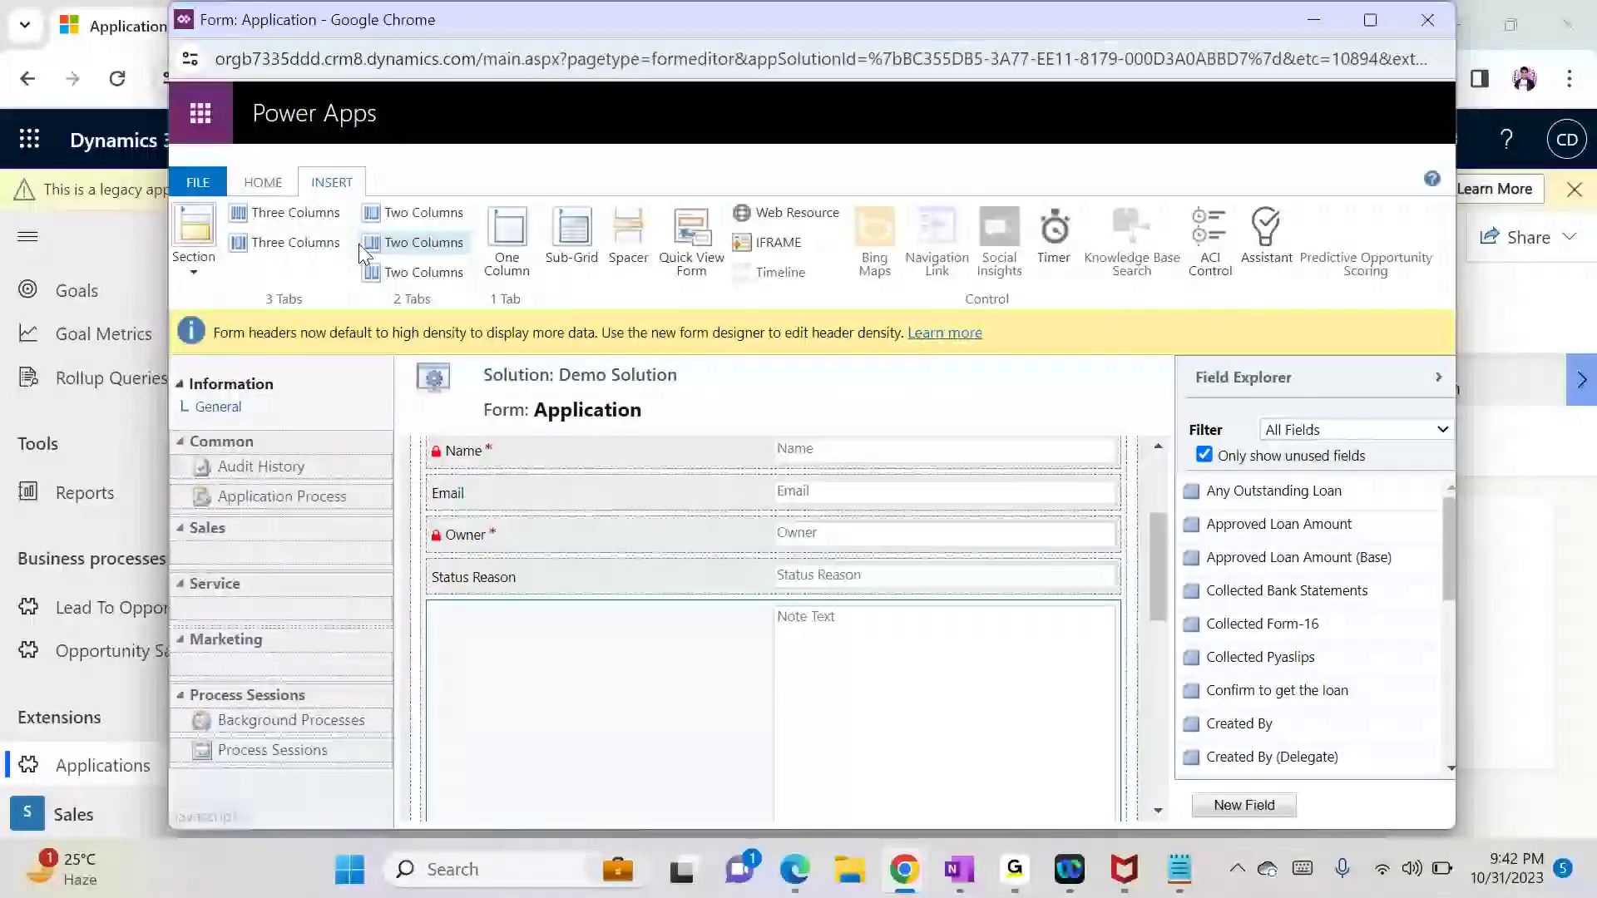
Step: Publish the form customizations, then save and close the form editor
click(263, 182)
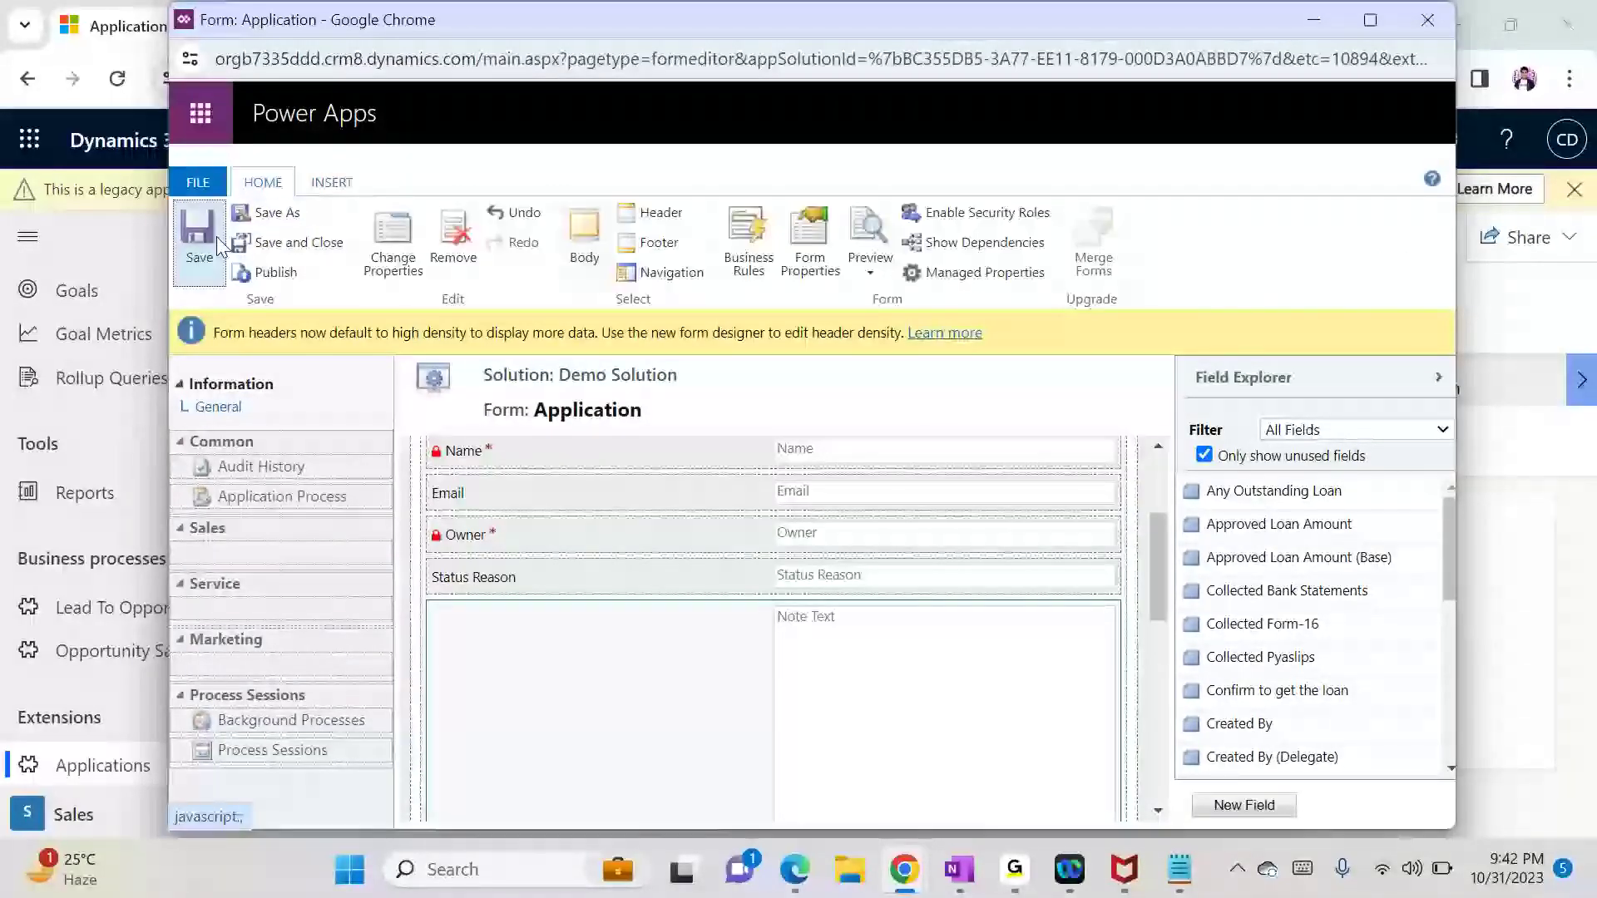
click(268, 274)
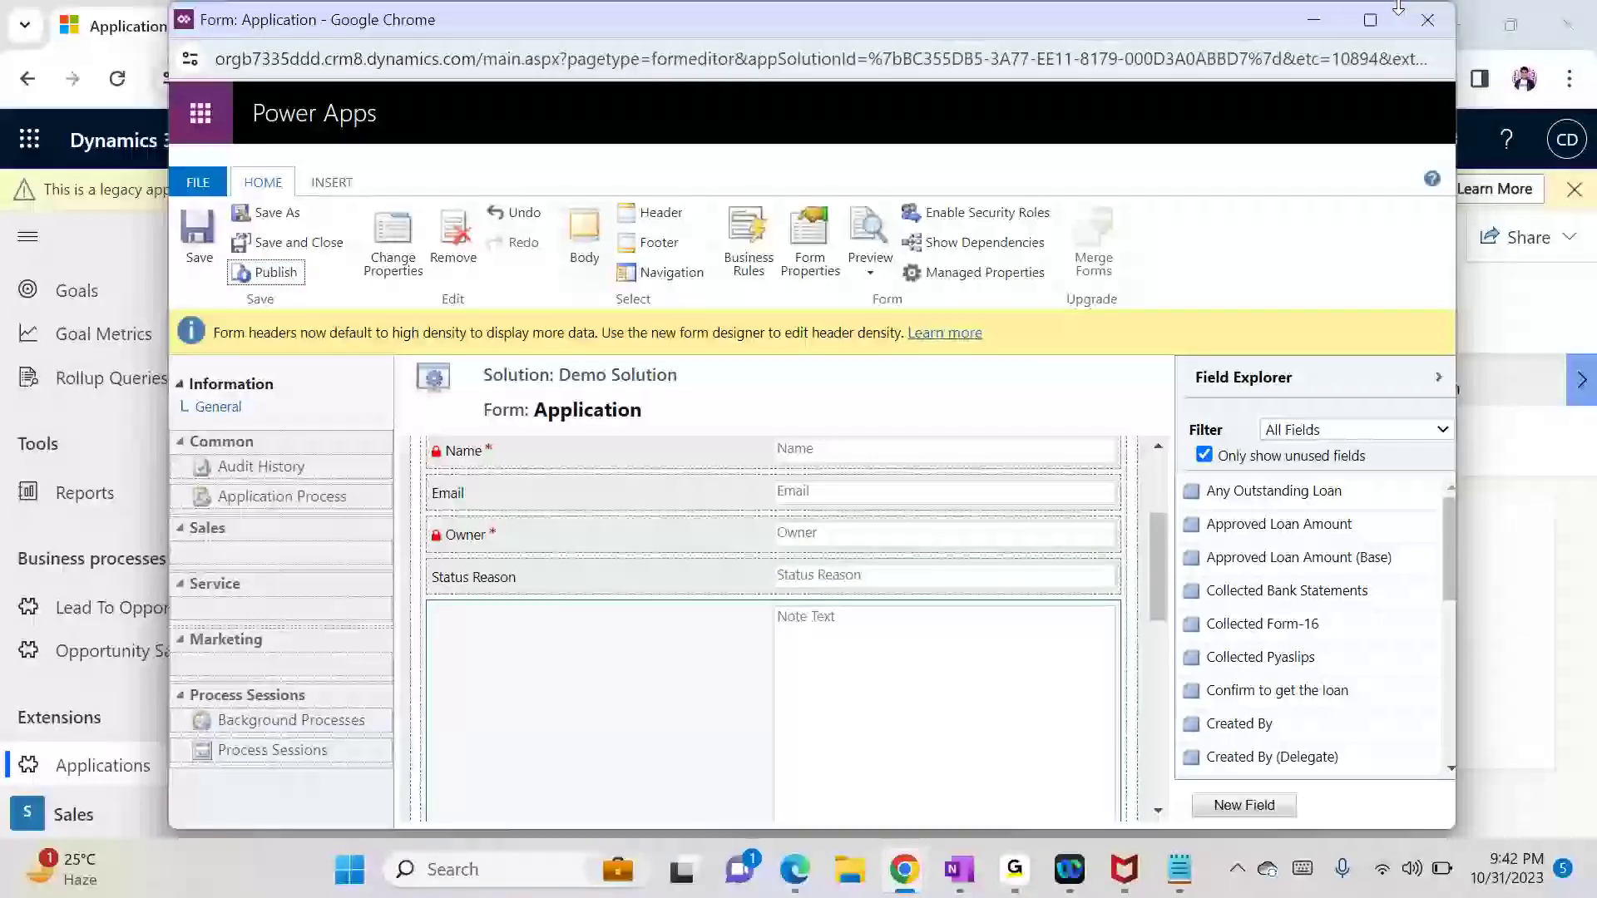
click(293, 243)
mouse_move(986, 889)
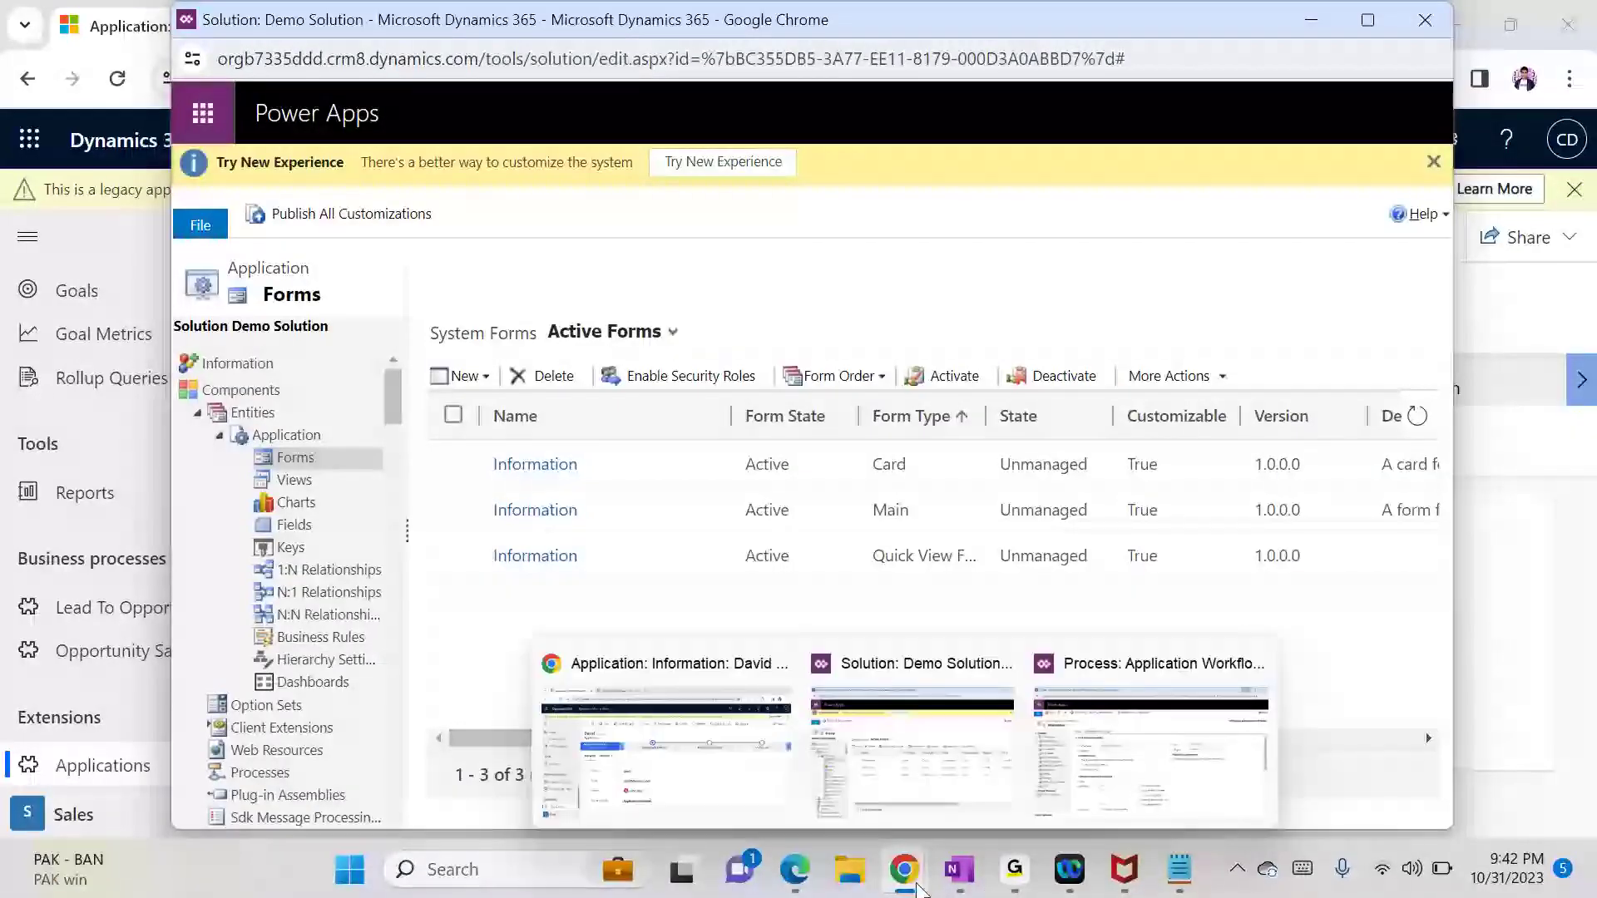
mouse_move(904, 869)
click(663, 755)
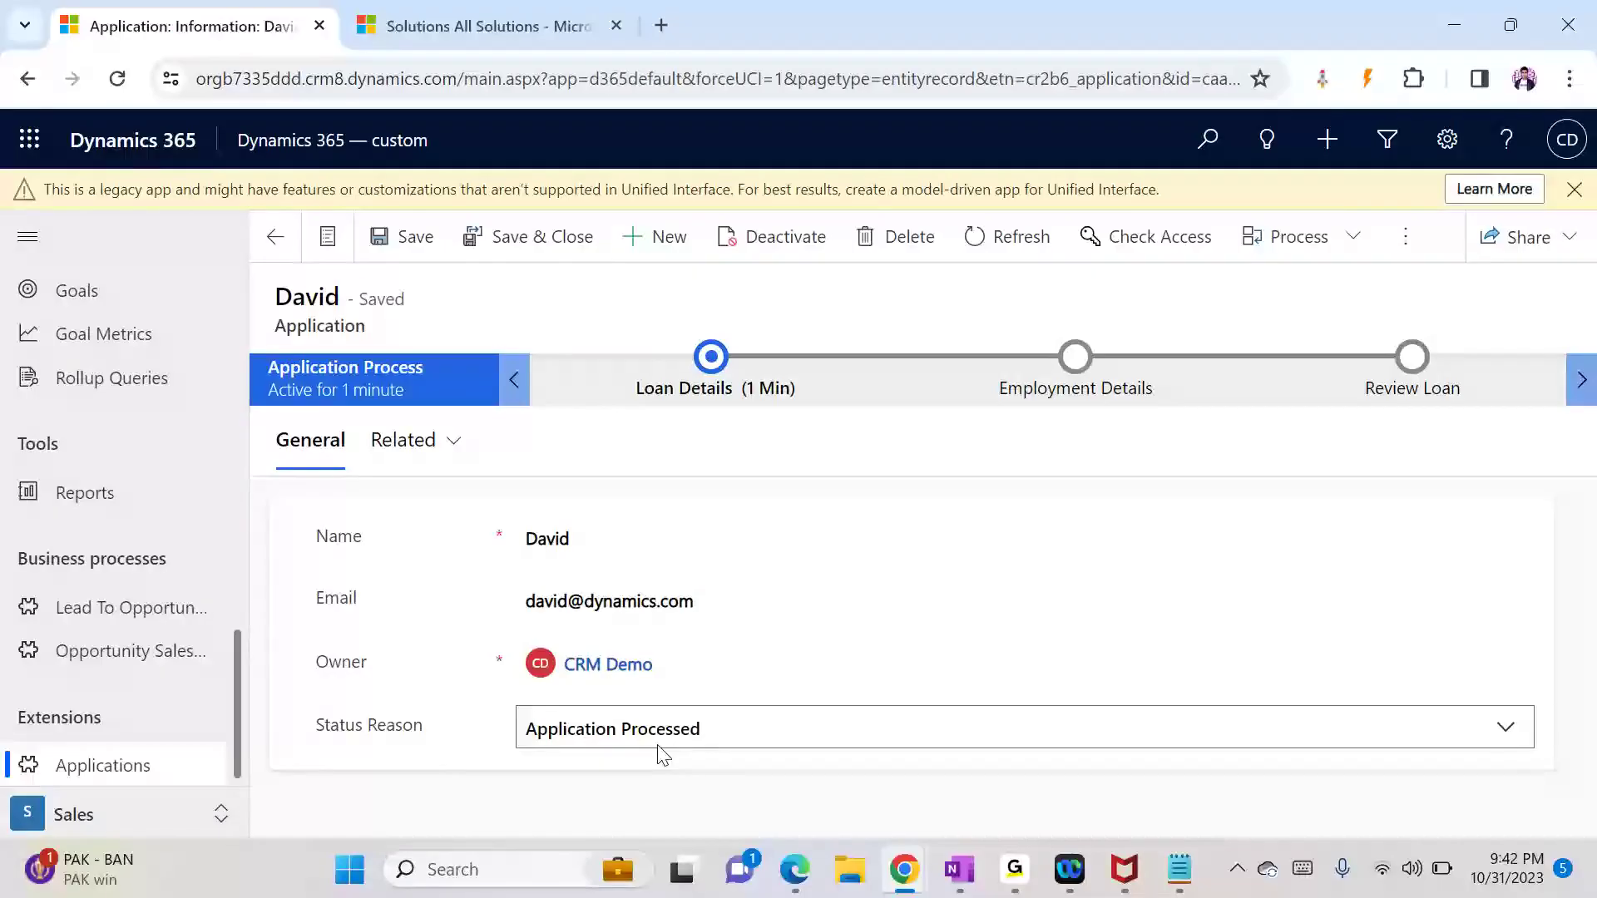
key(F5)
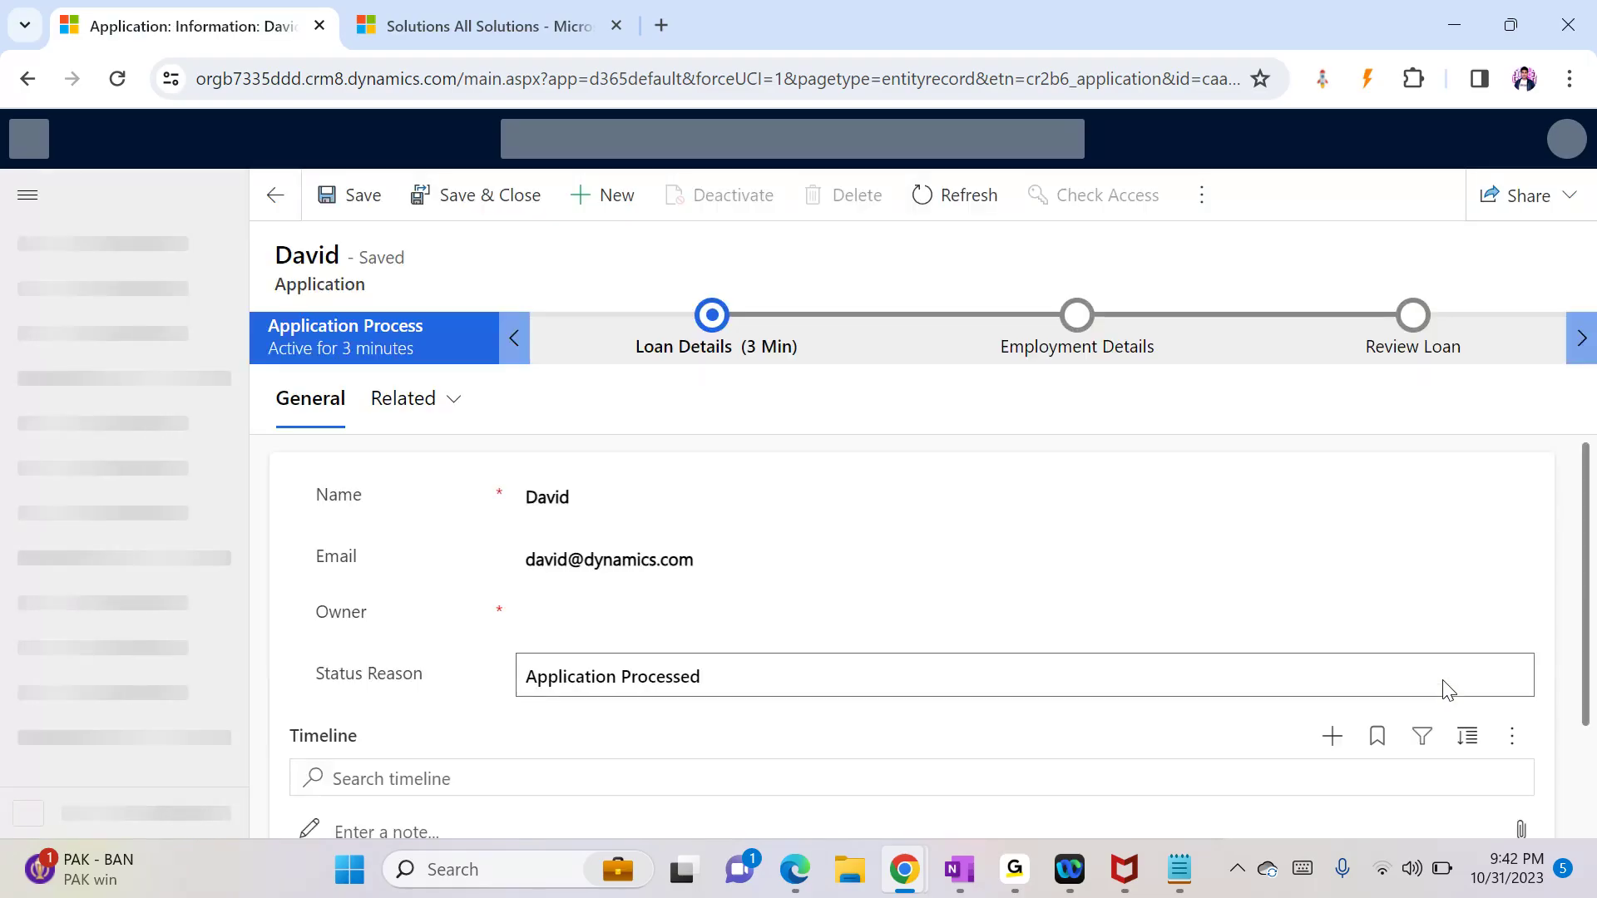
drag(1590, 553, 1592, 658)
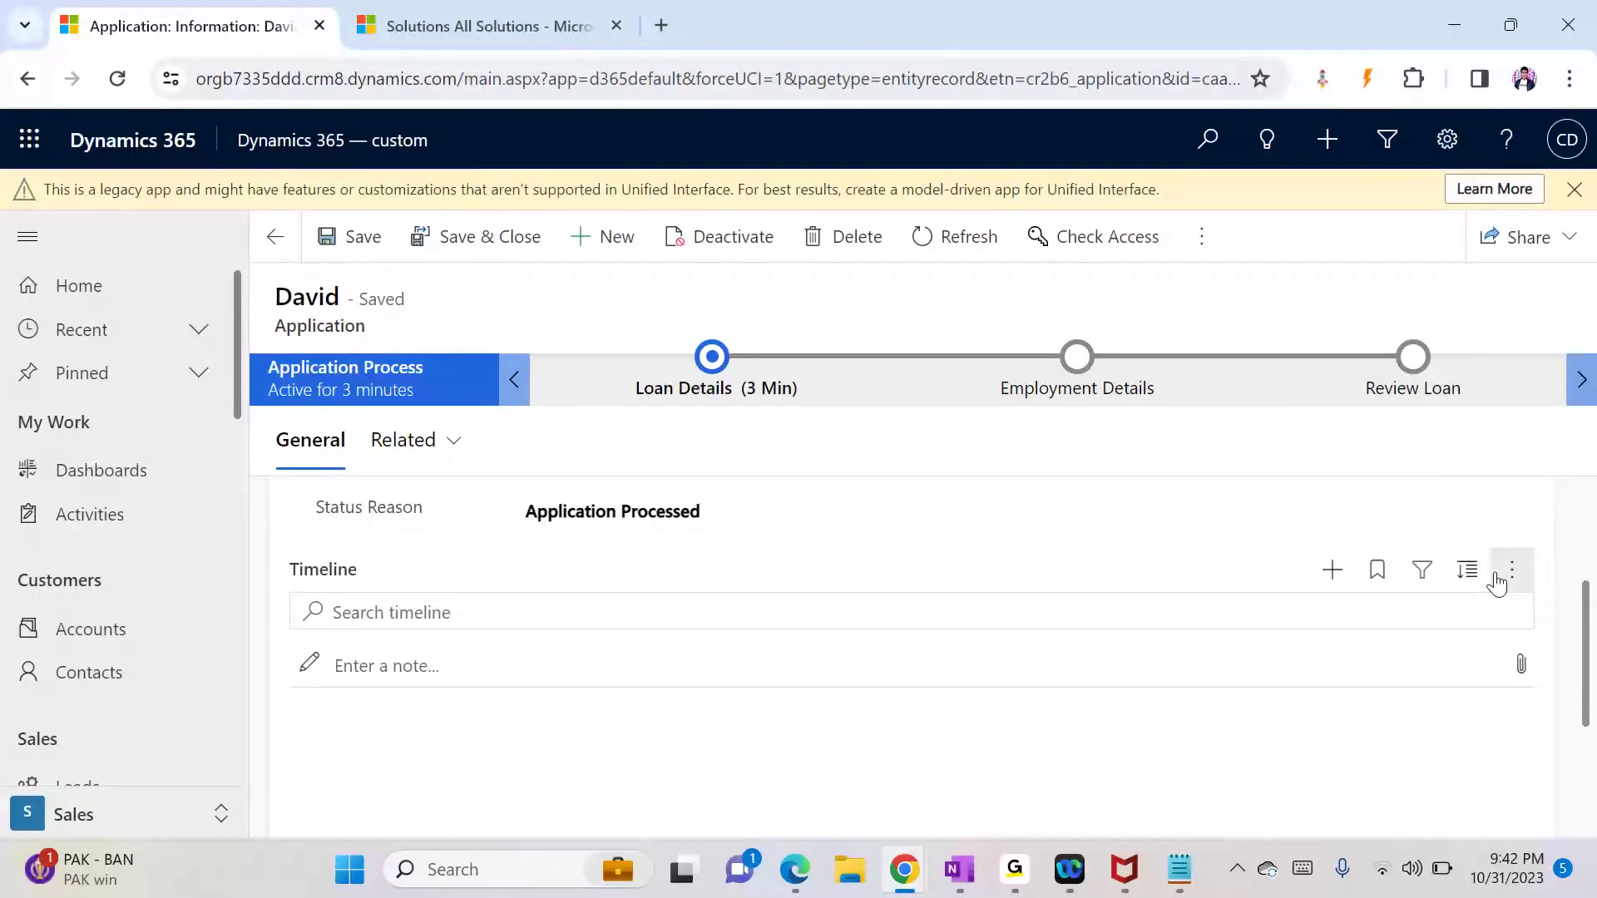
click(1497, 581)
click(1494, 498)
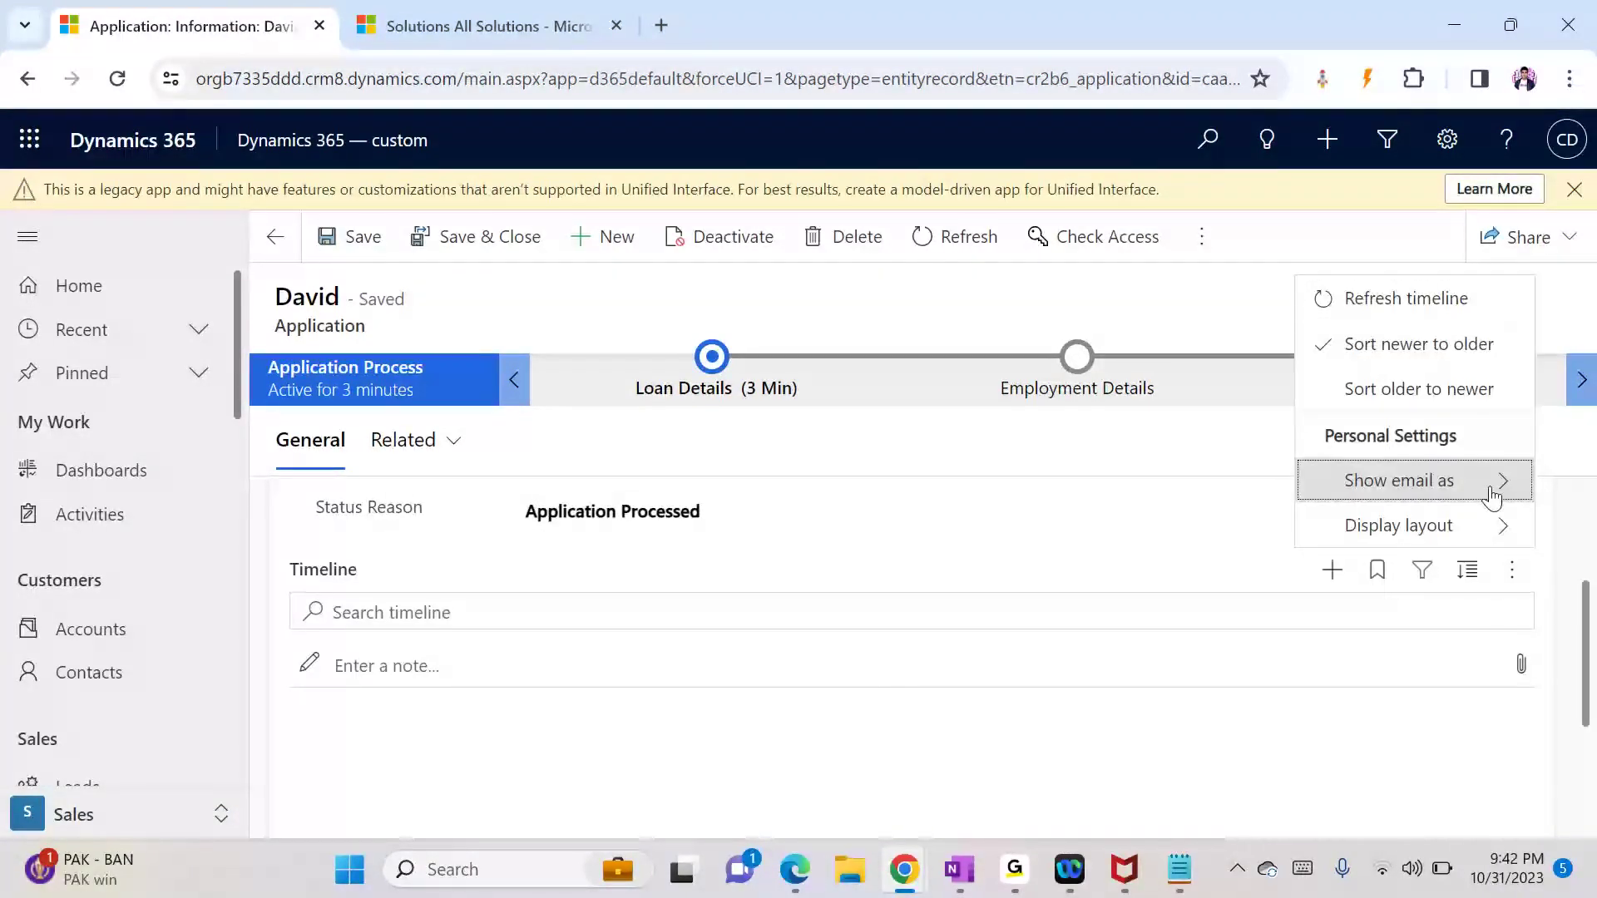
click(862, 641)
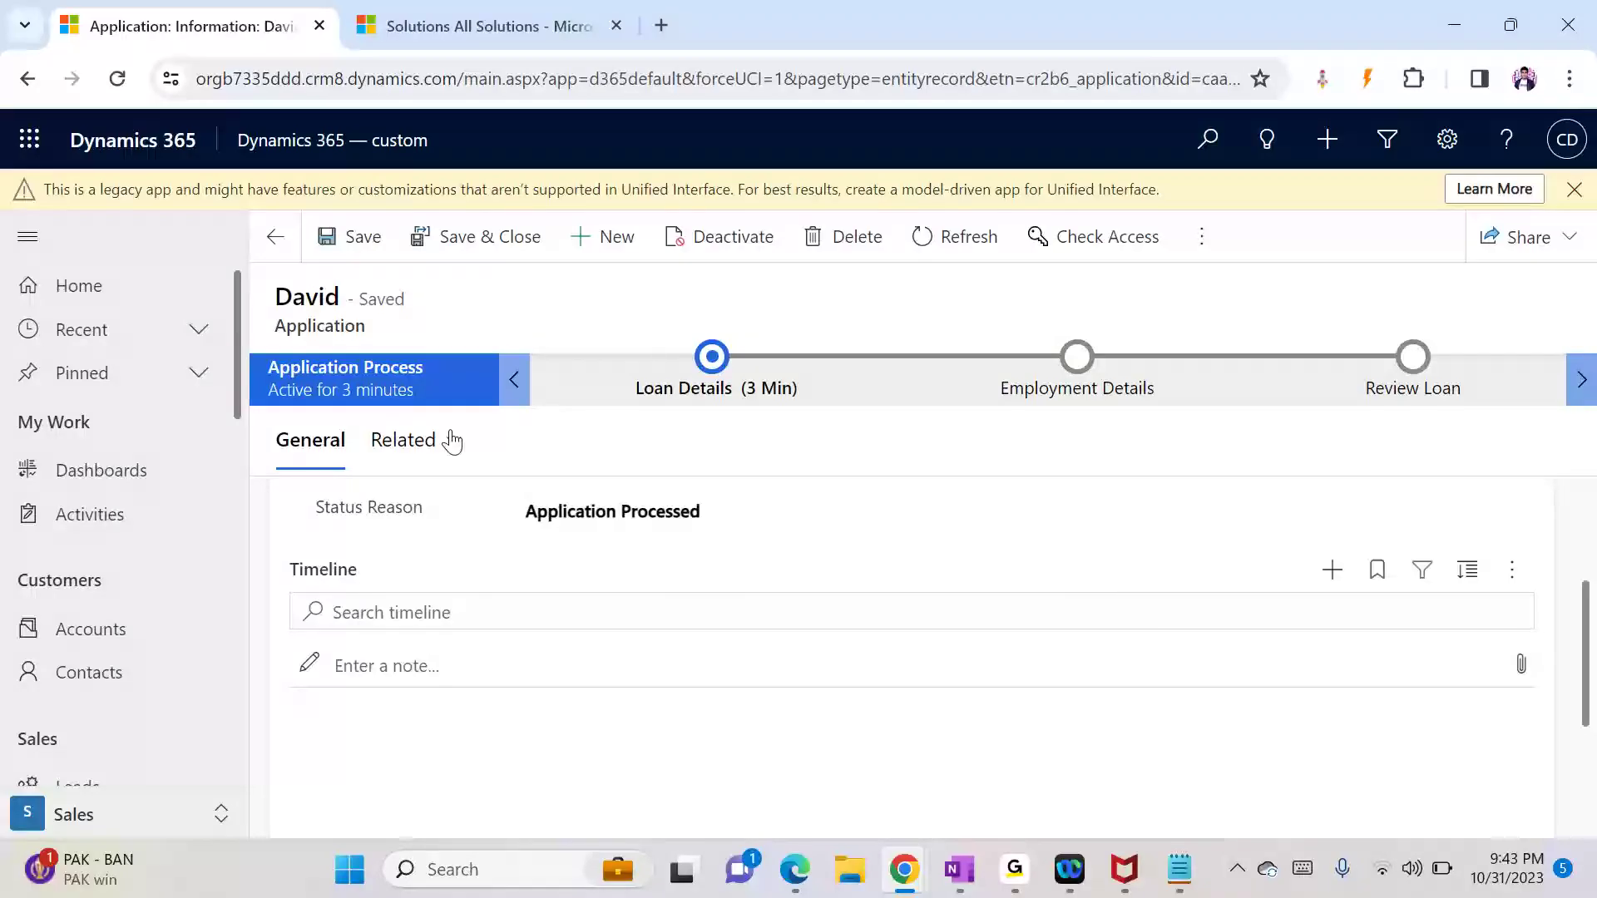
Step: Show the record's related activities in the All Activities view, then go to My Activities
click(383, 440)
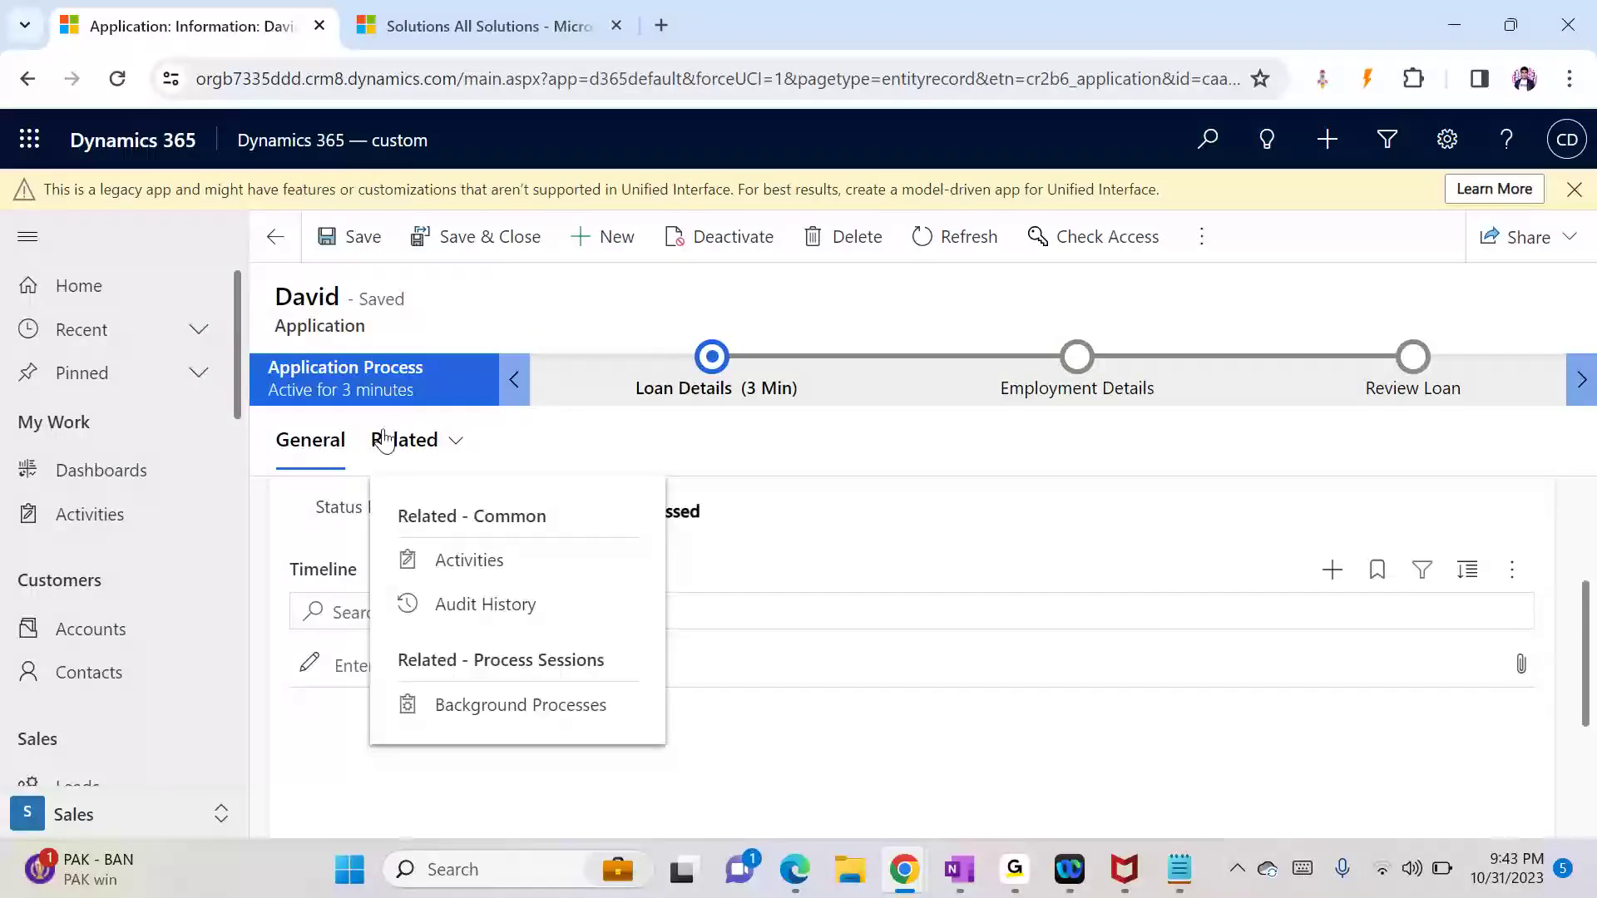
click(454, 559)
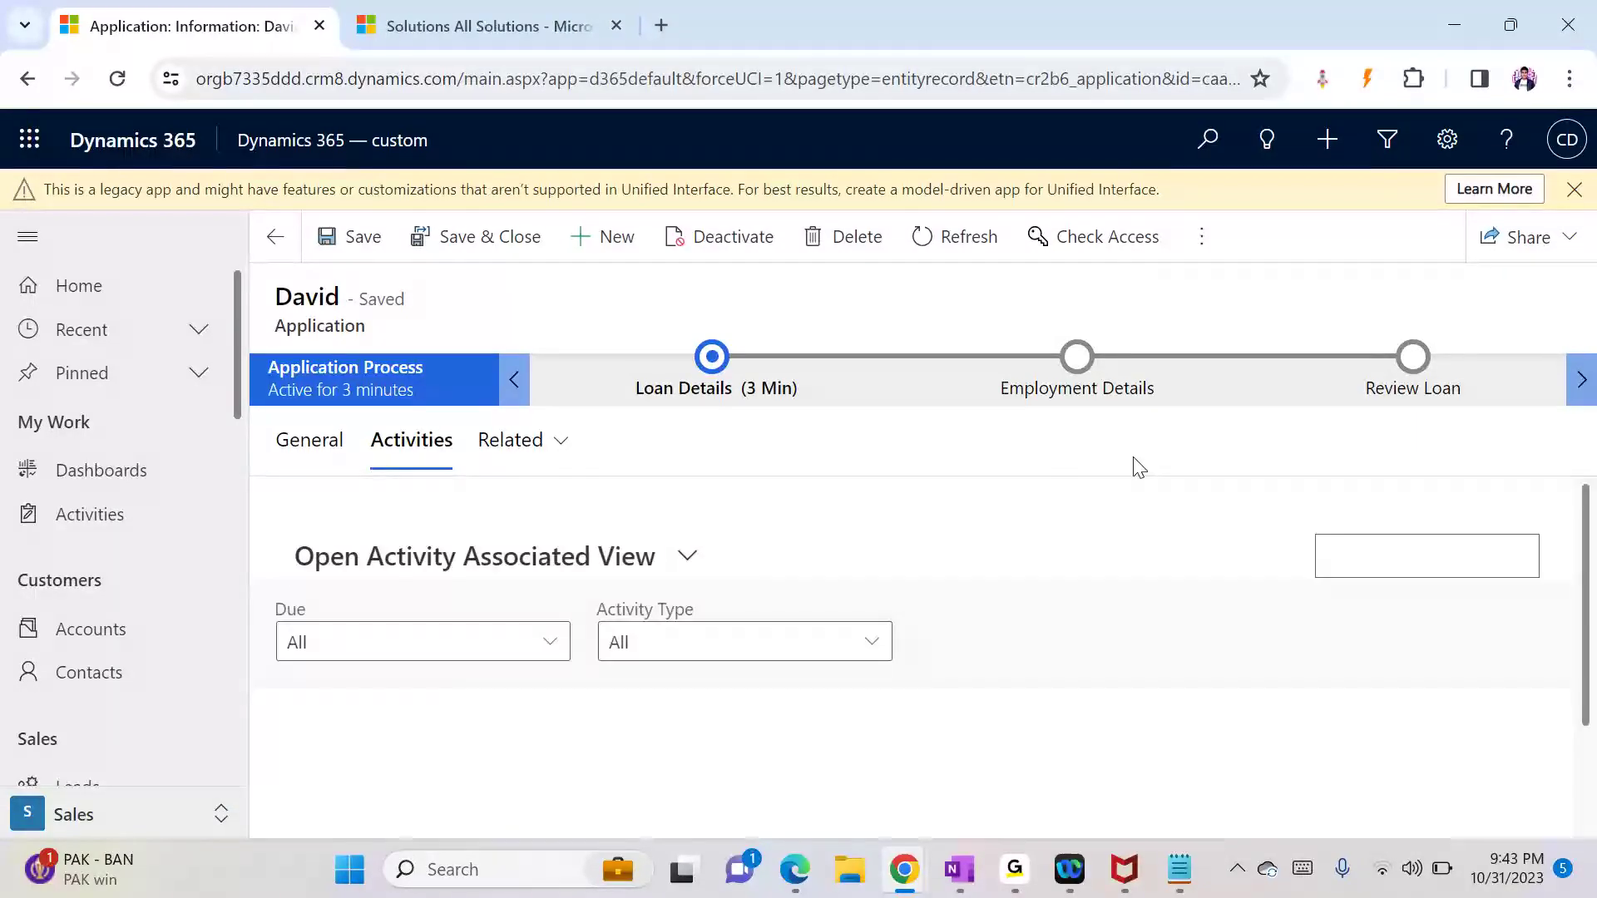
click(589, 587)
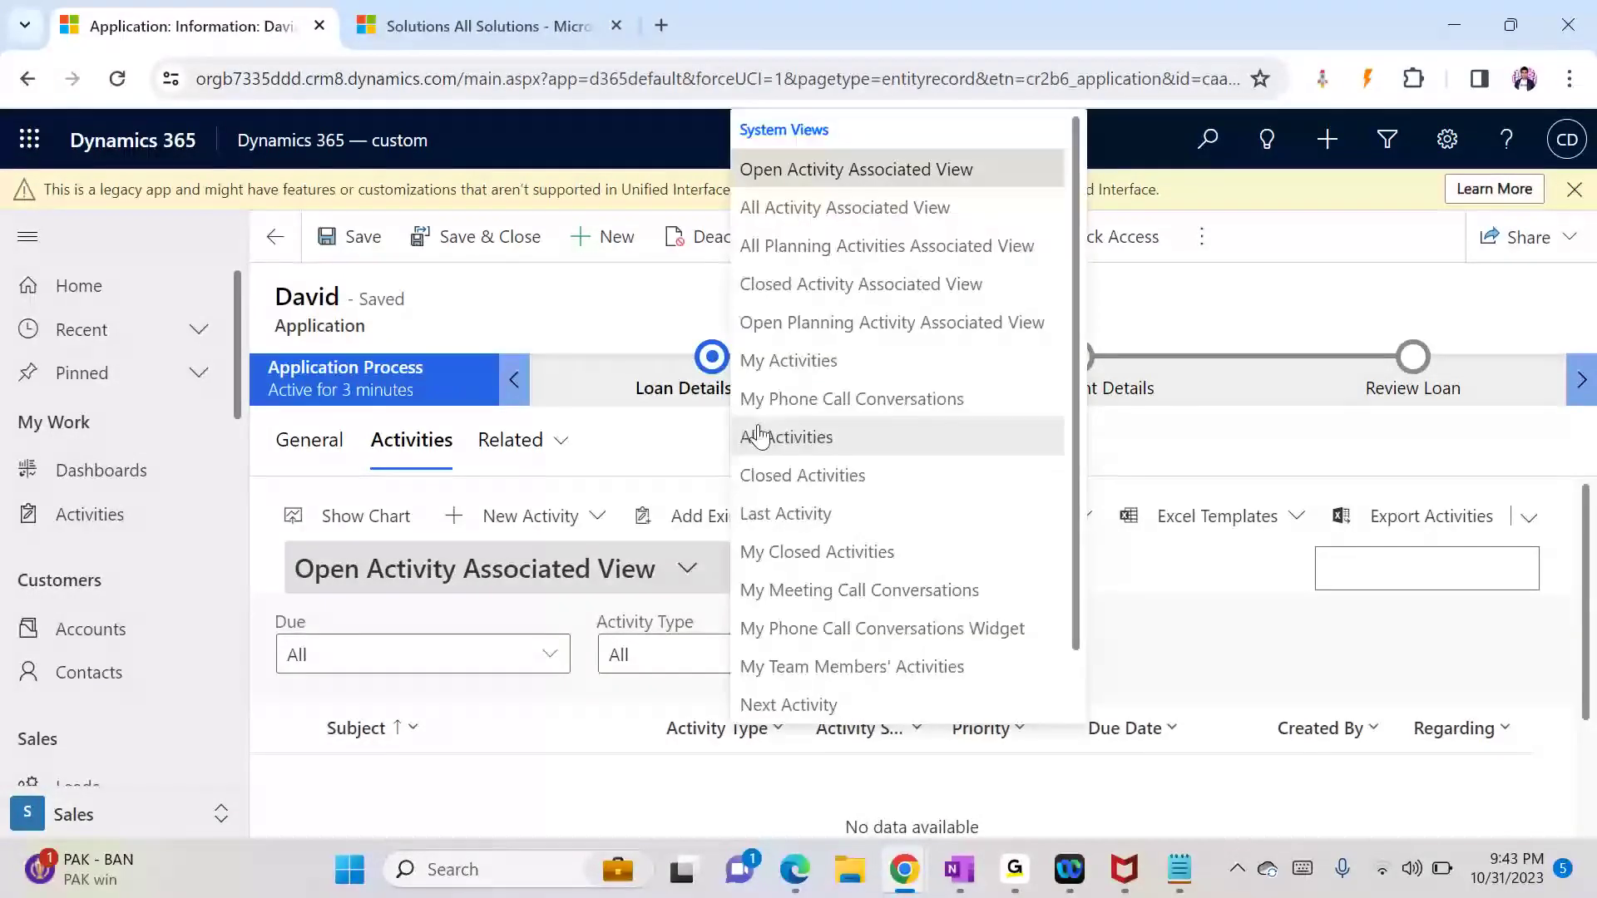
click(842, 448)
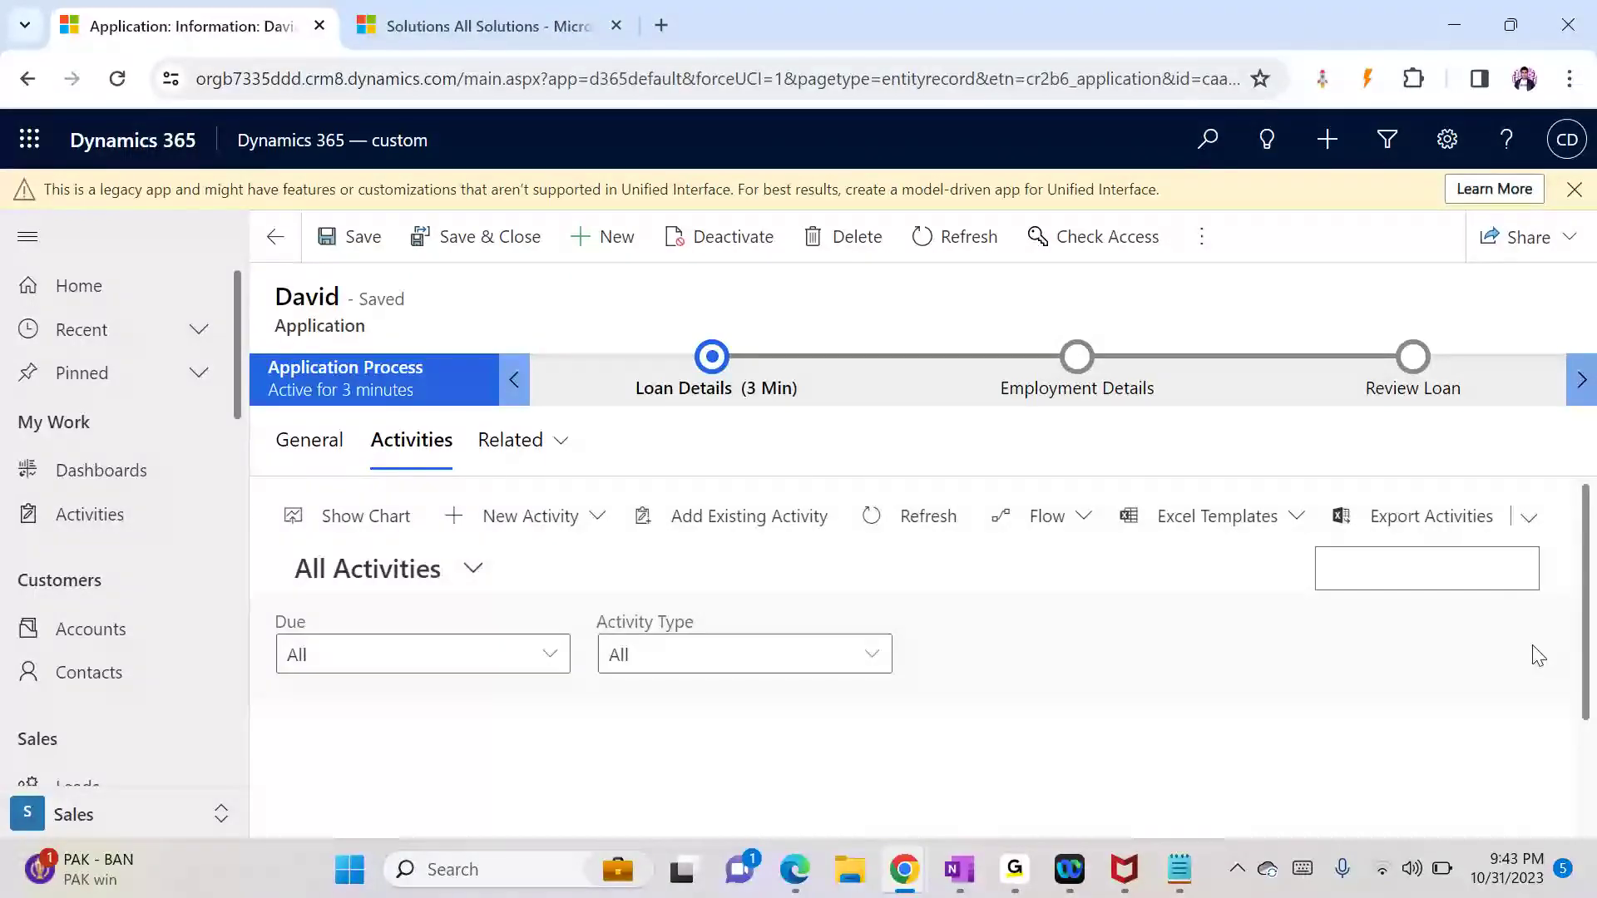
drag(1591, 632, 1590, 729)
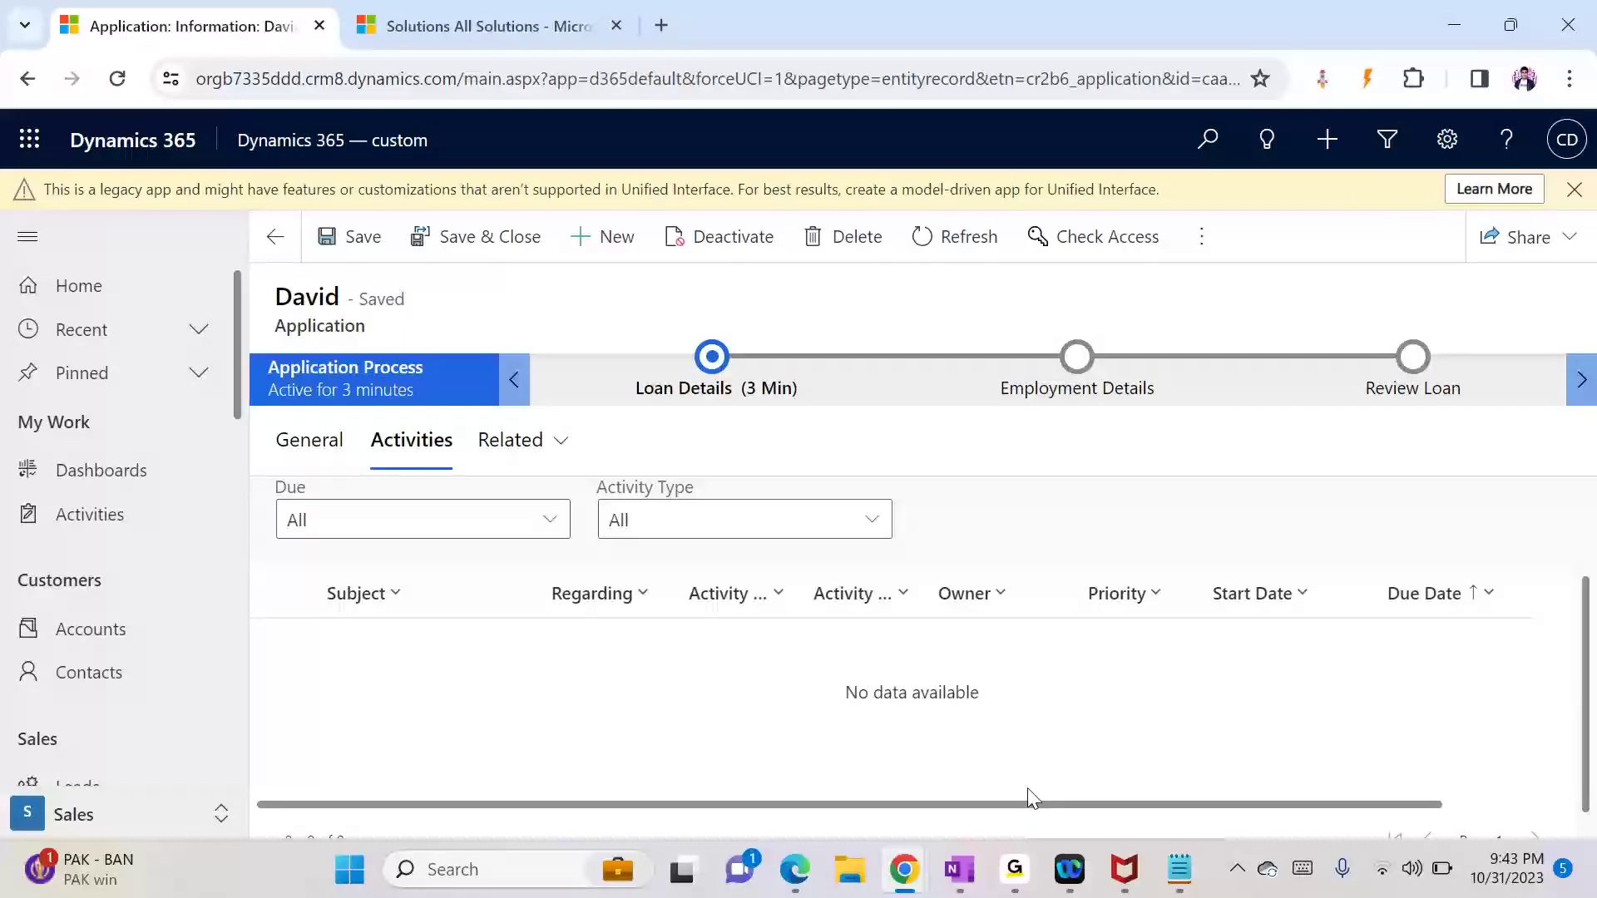
click(117, 526)
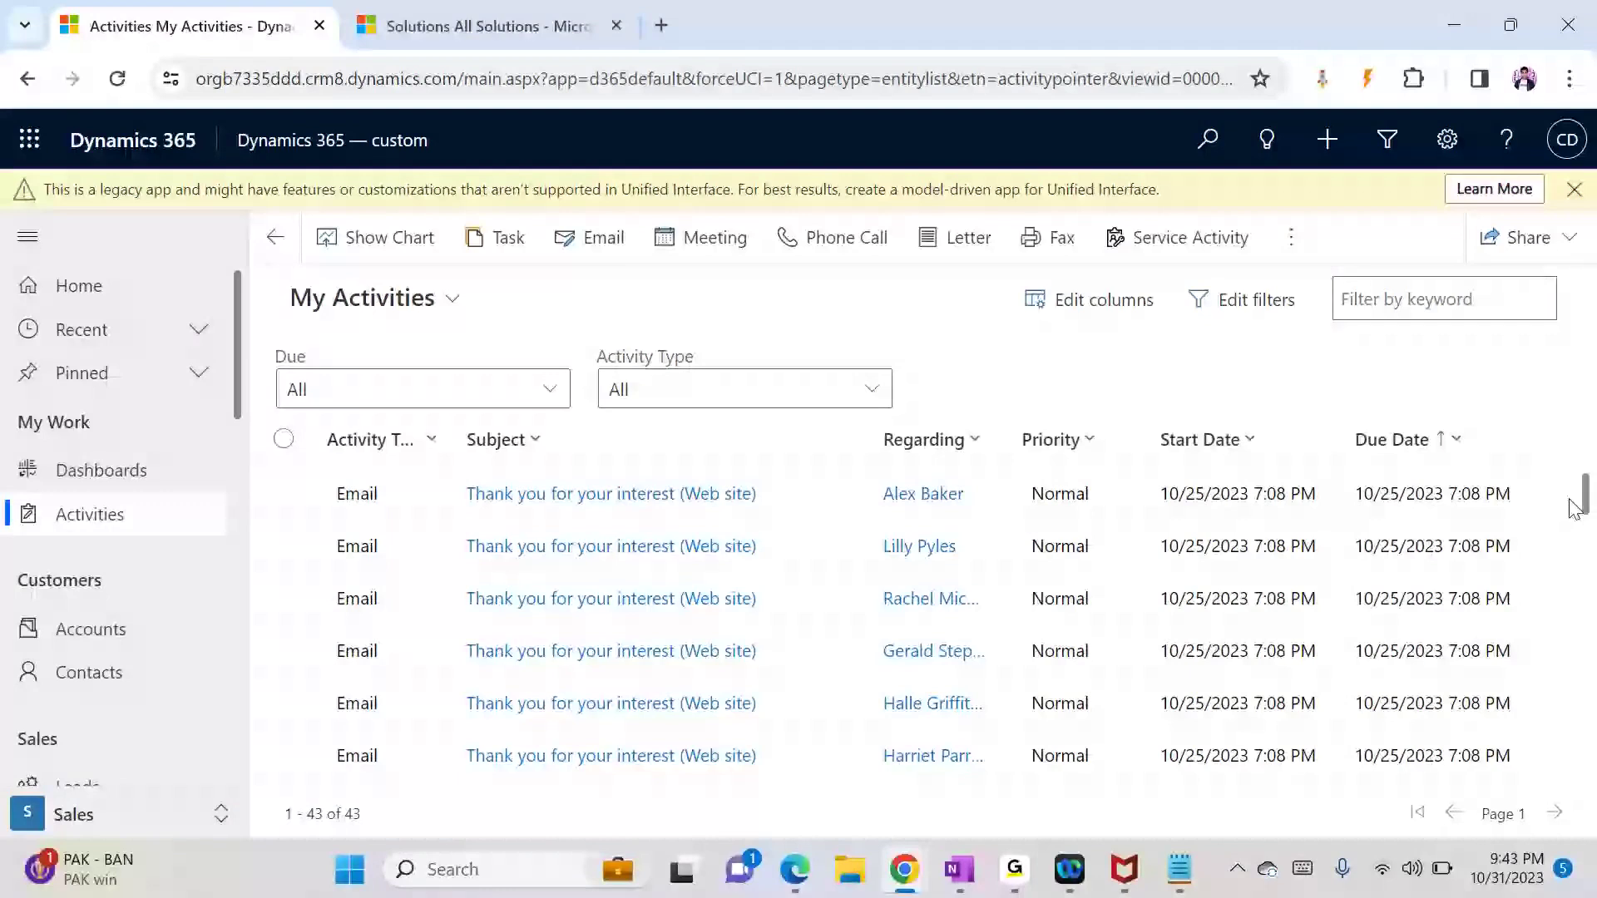
Step: Switch the activities list to the All Activities view
drag(1586, 511, 1579, 543)
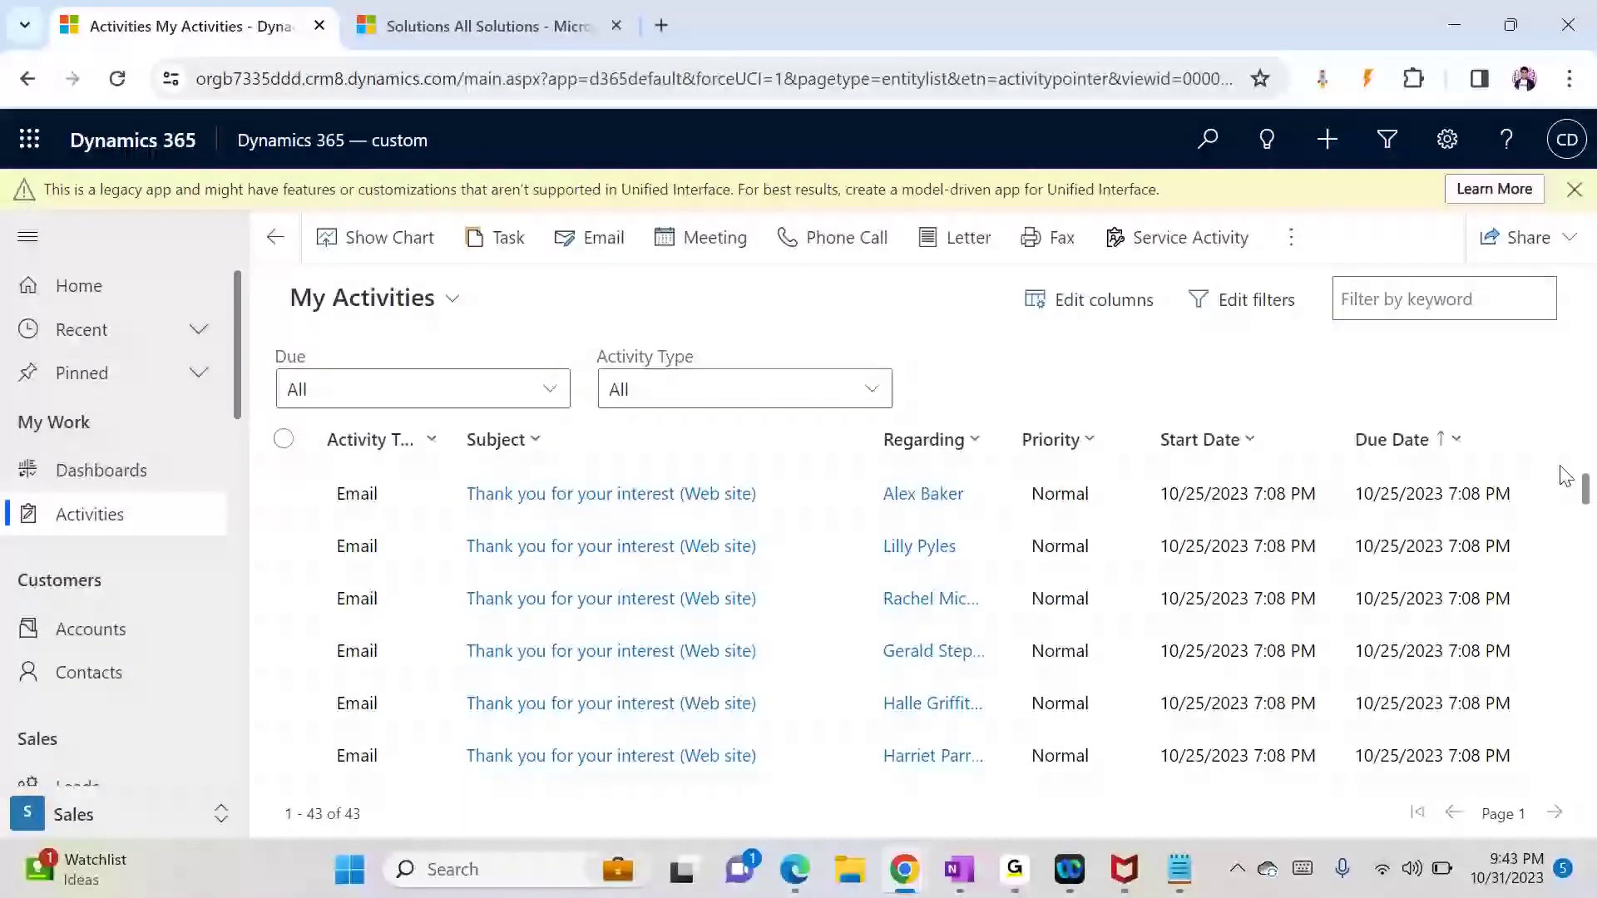
click(397, 314)
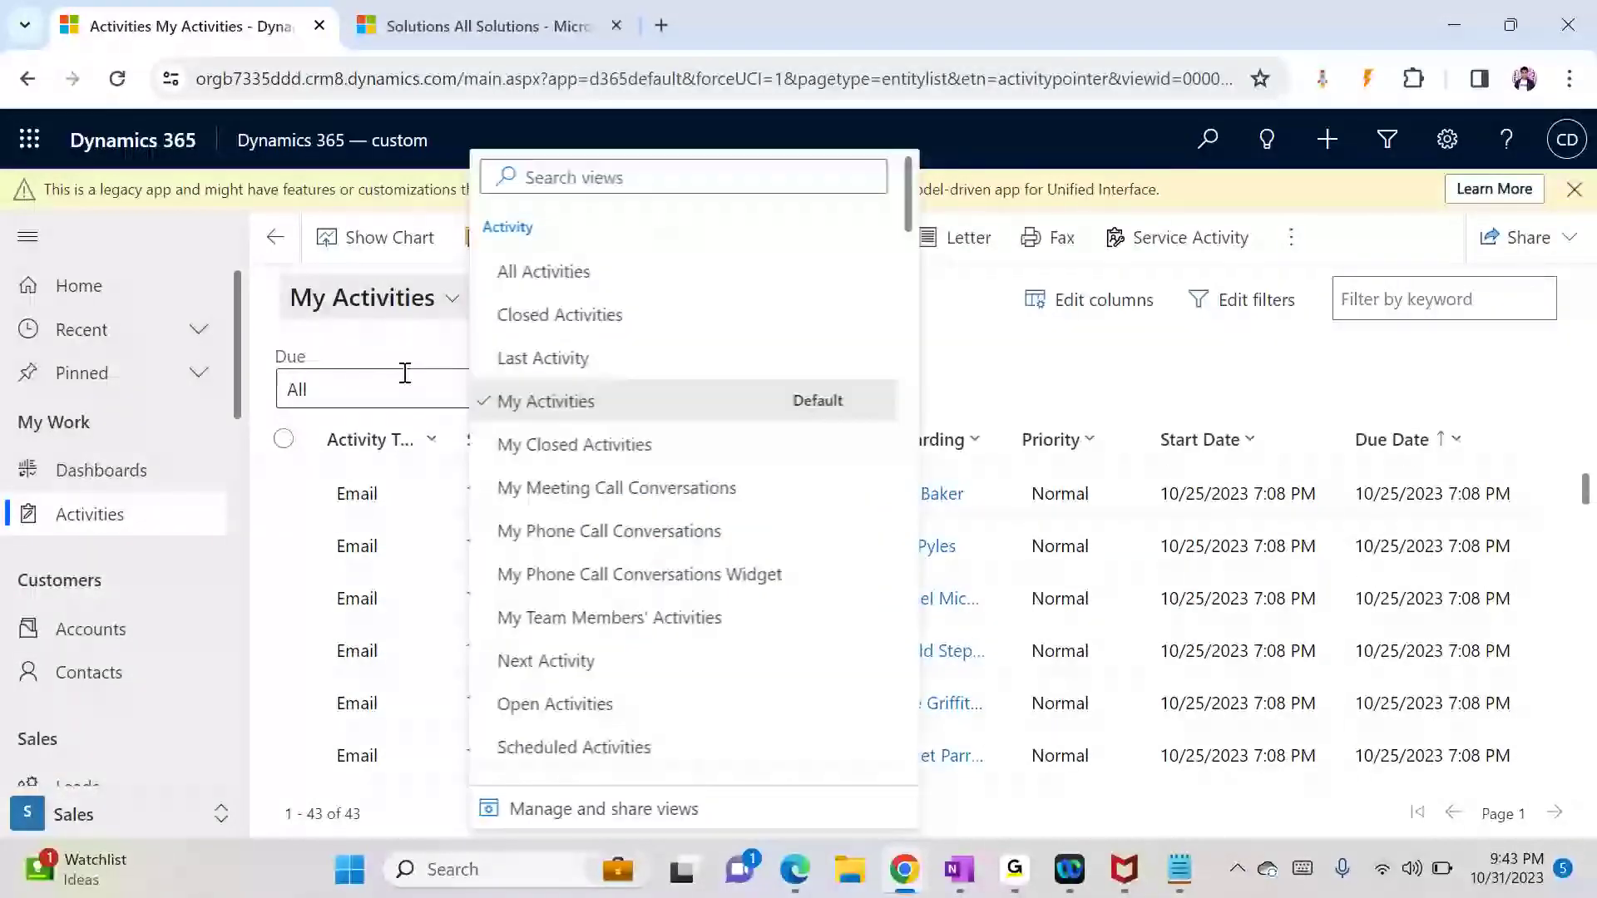
click(565, 275)
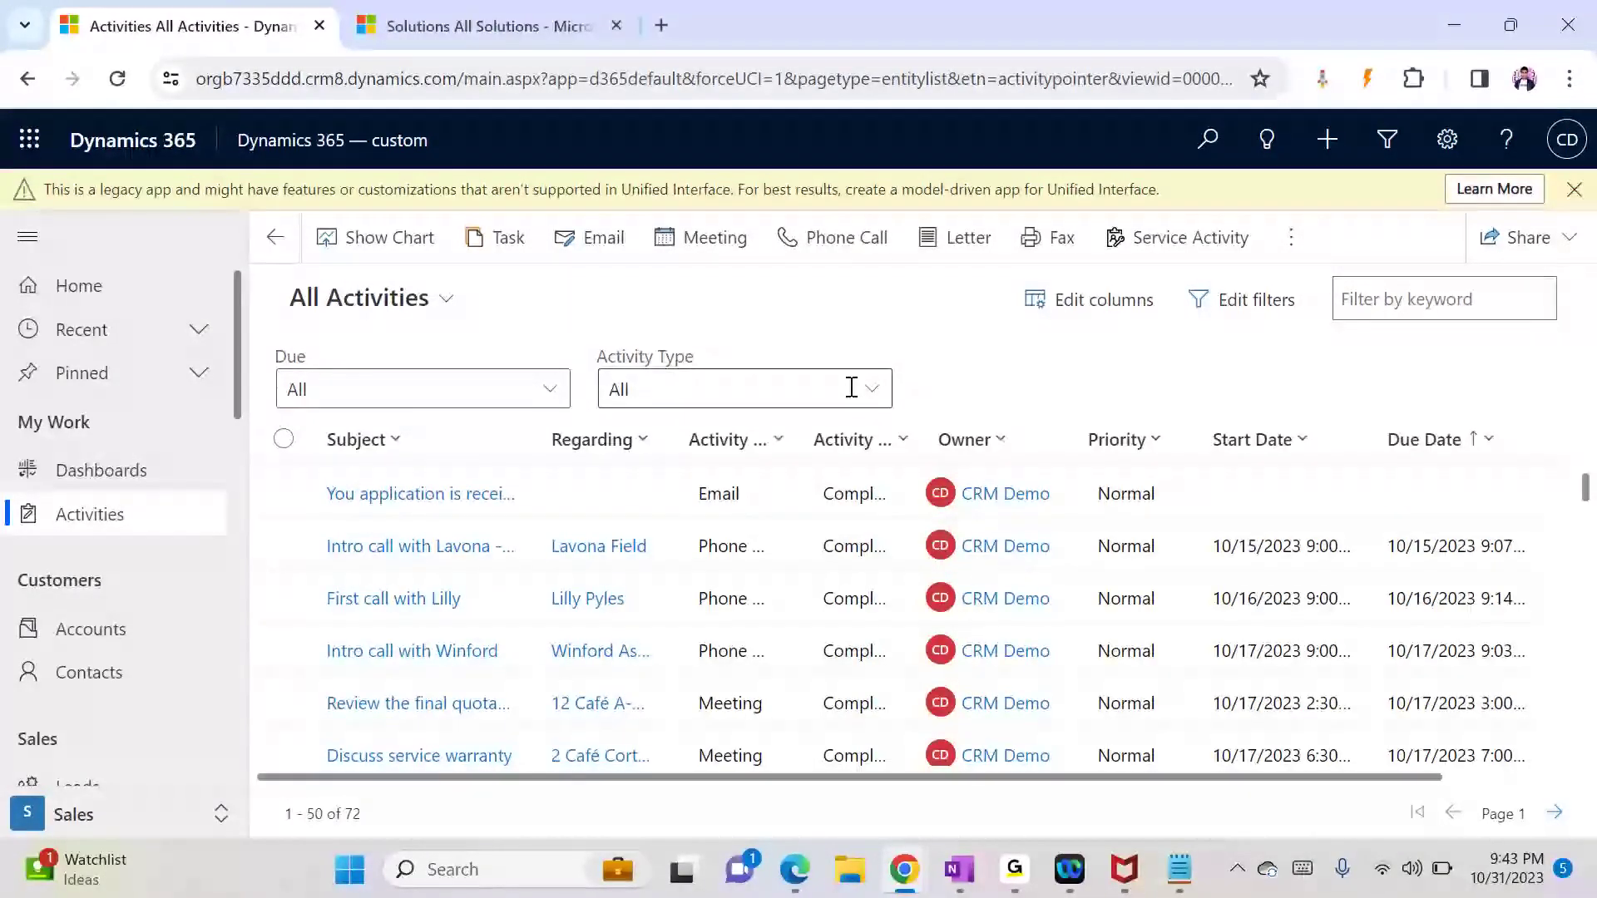
Step: Inspect the first activity, noting its empty Regarding and Start Date values
click(569, 497)
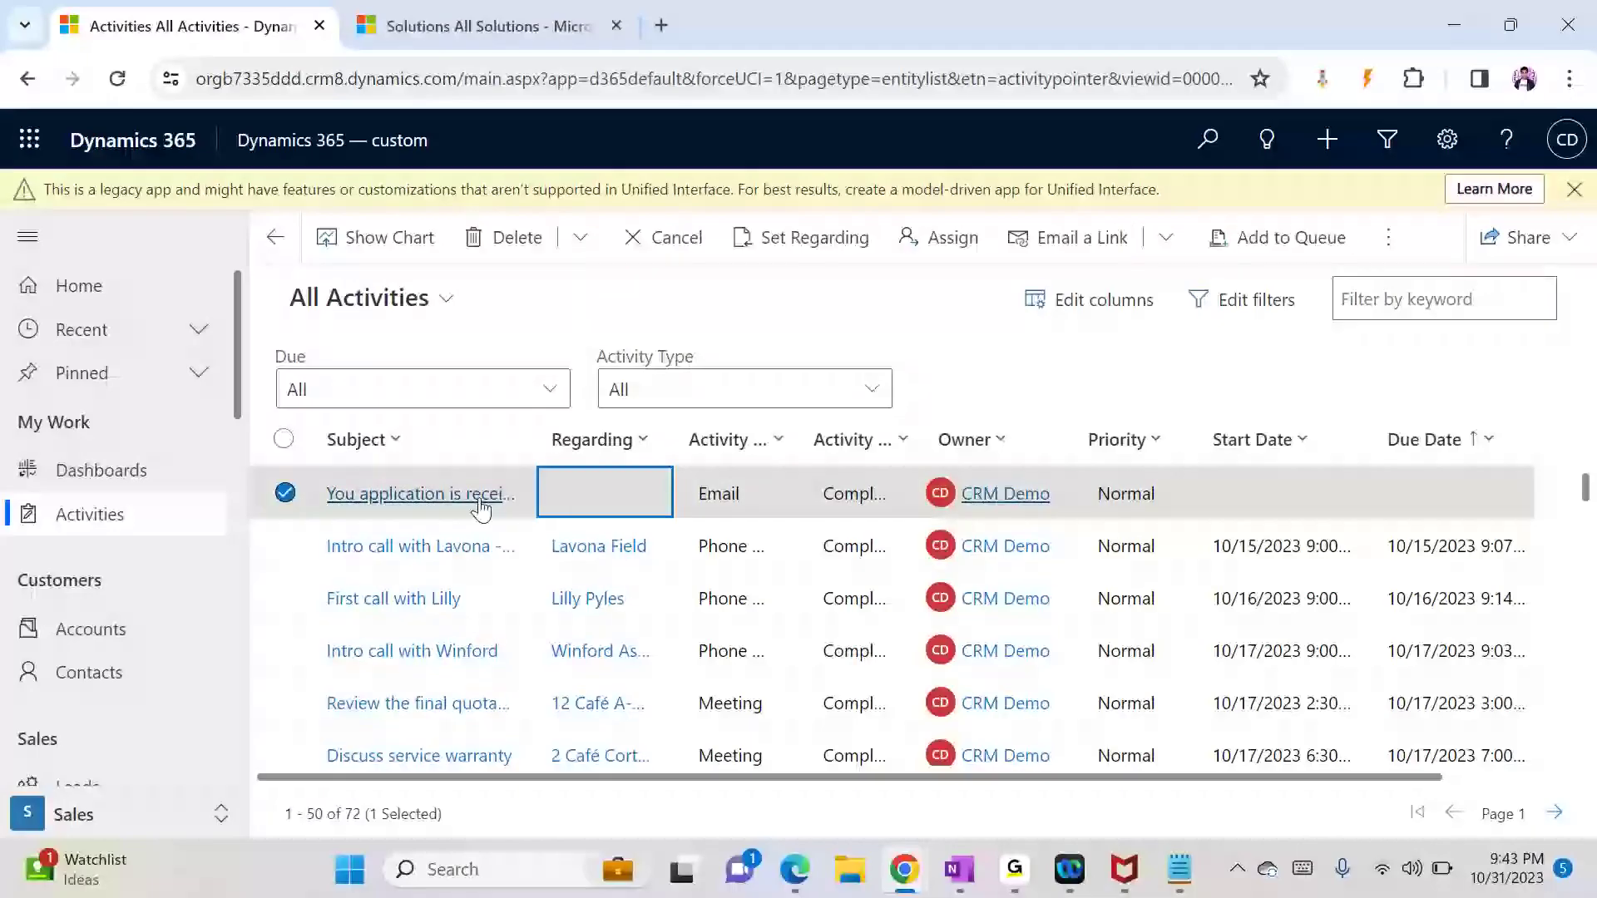
click(478, 499)
click(580, 508)
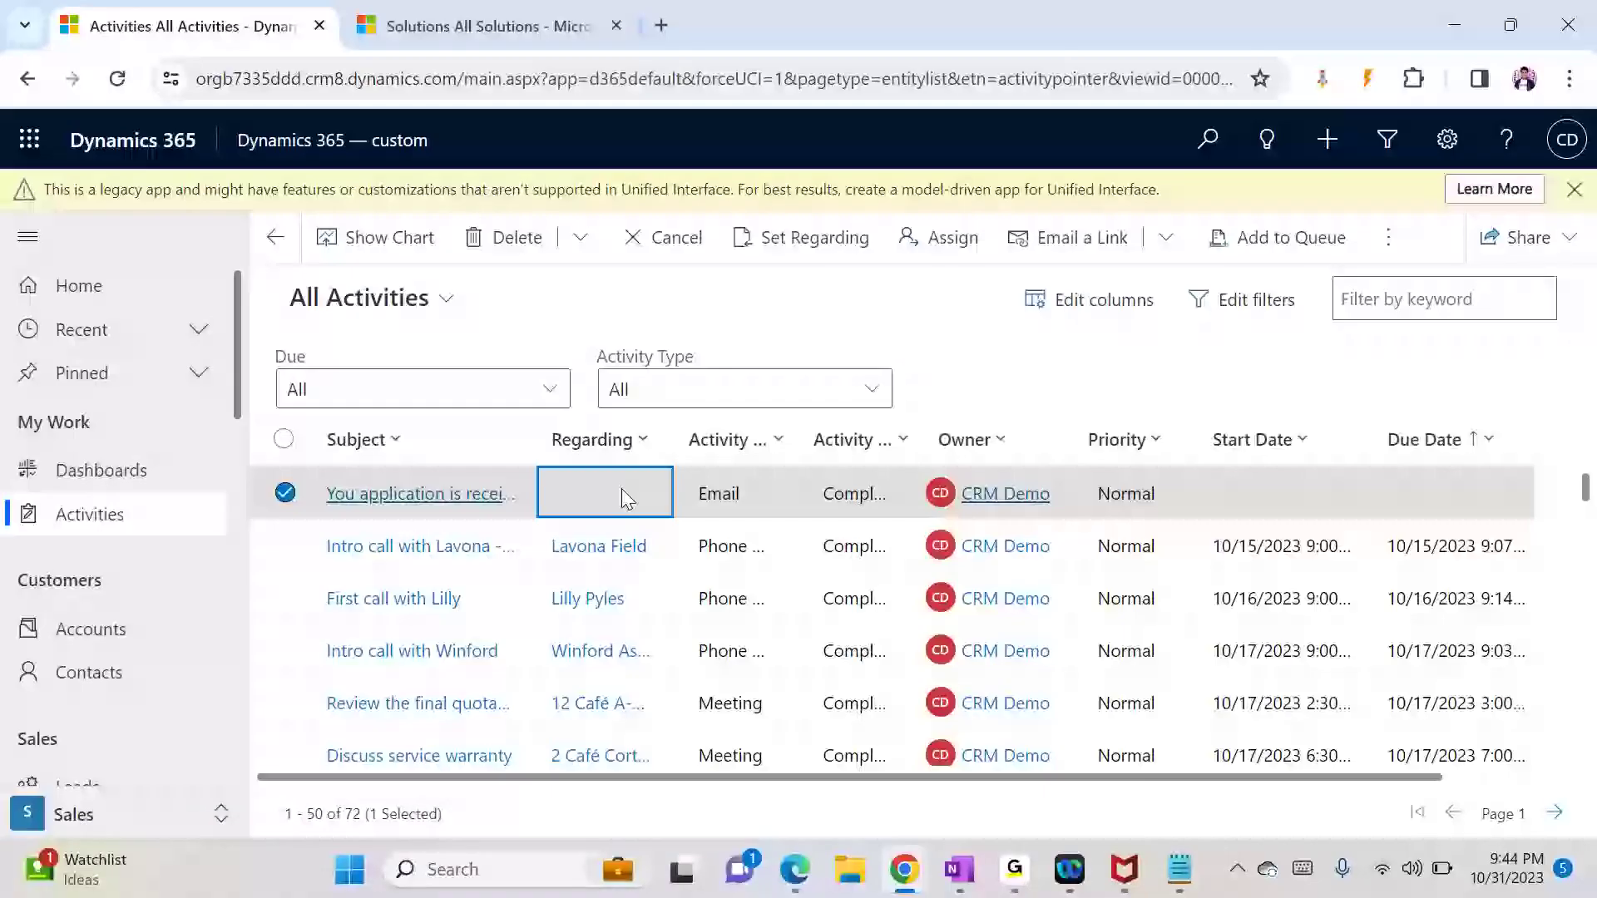
click(1199, 511)
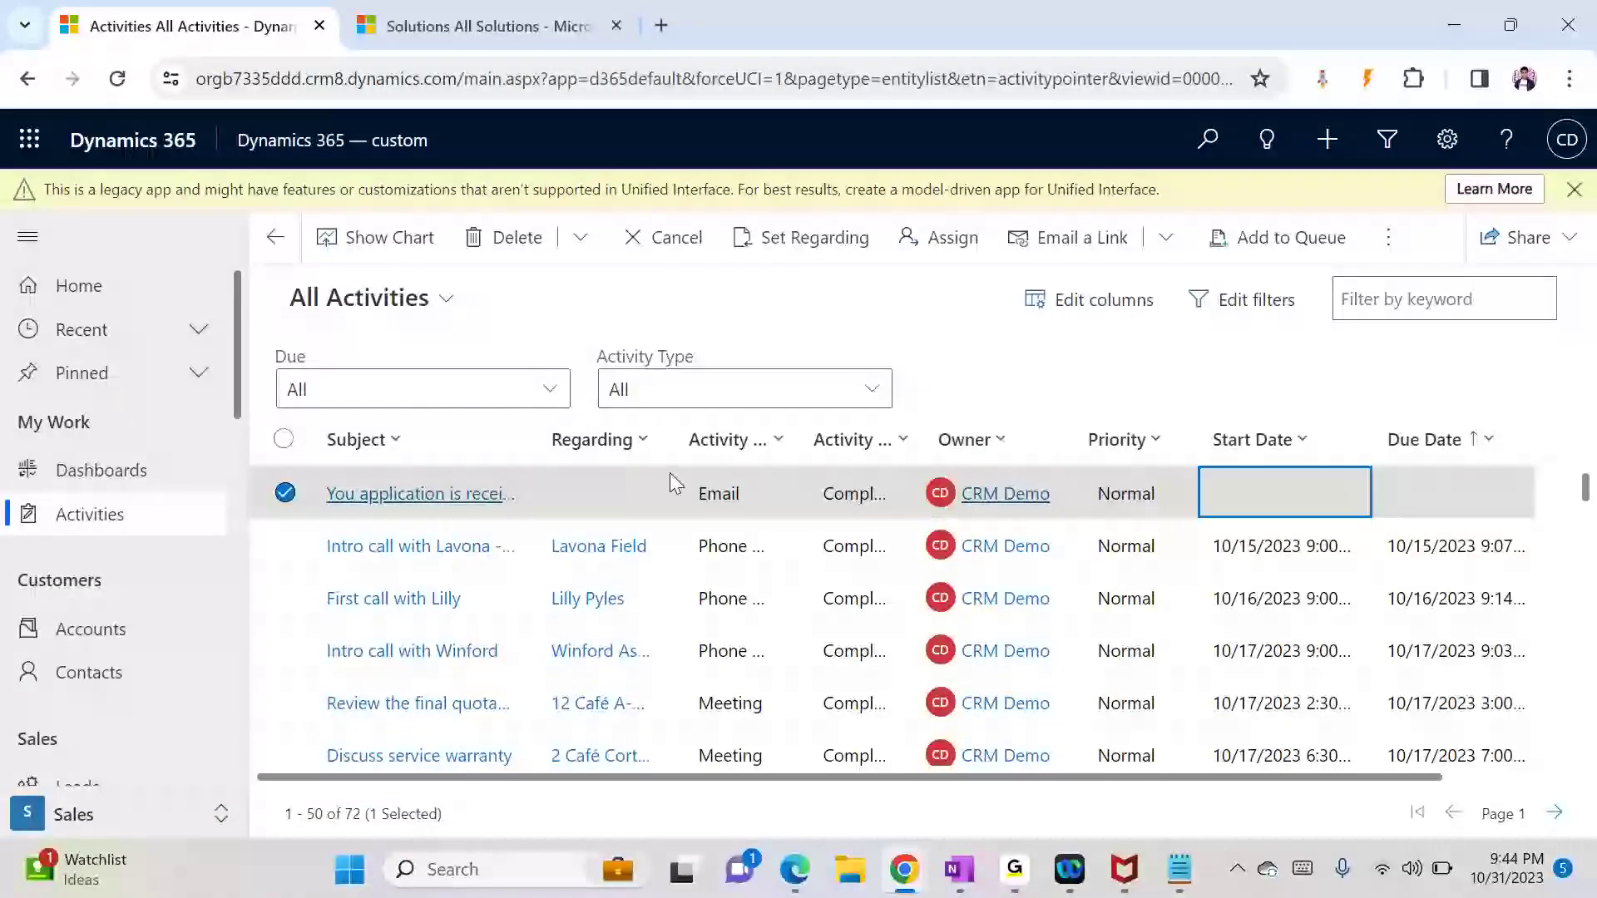
click(605, 512)
click(443, 502)
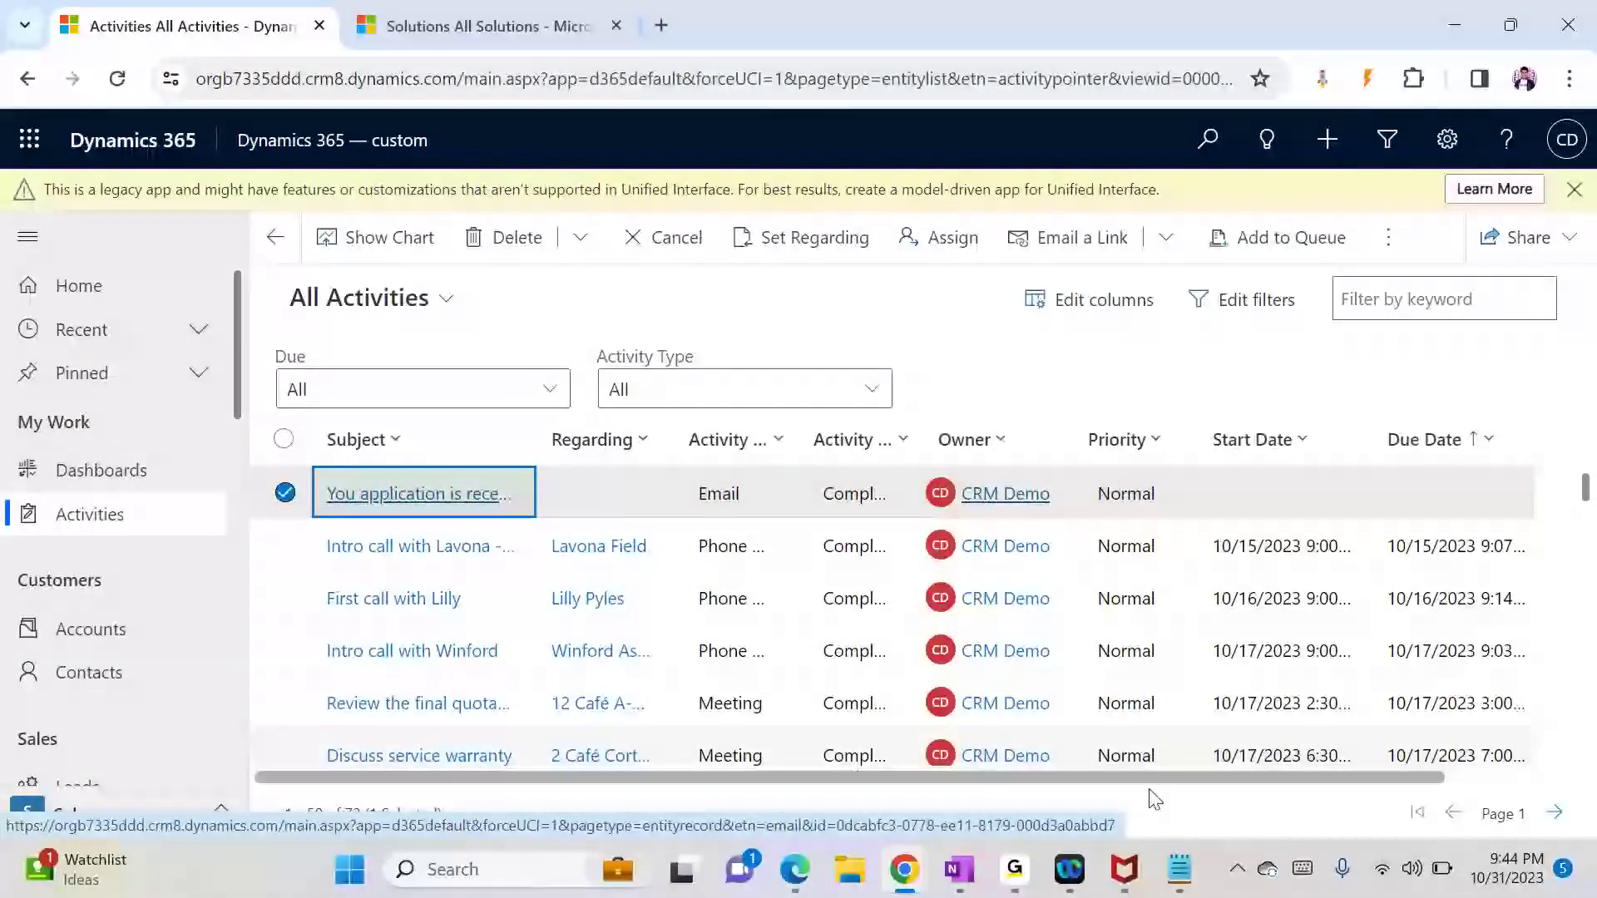
mouse_move(907, 873)
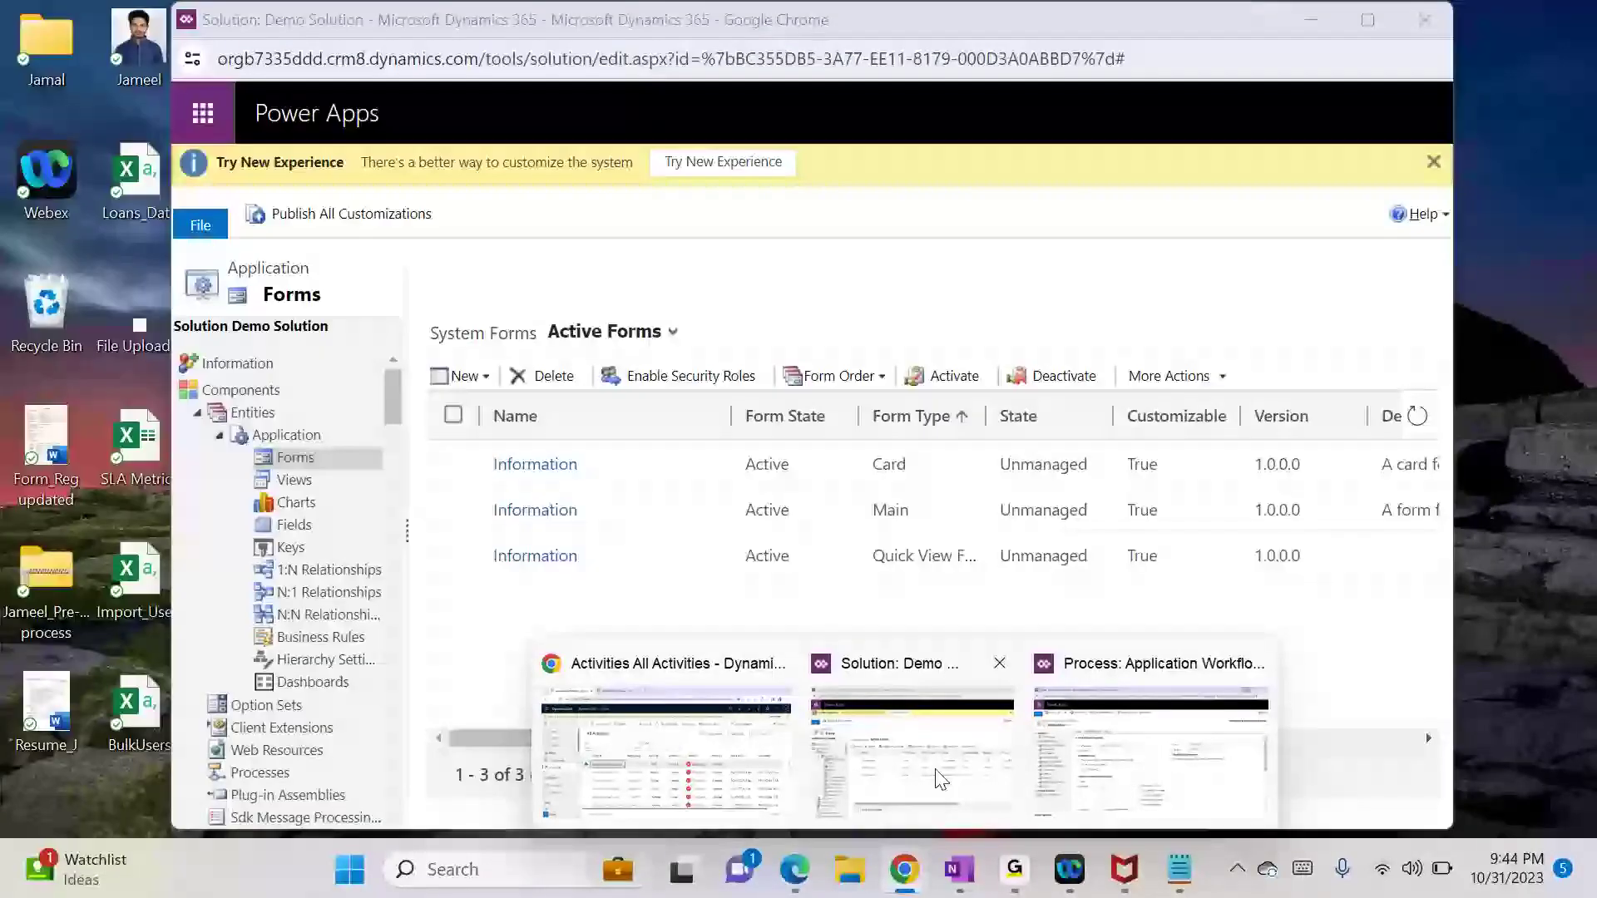
Step: Open the Application Workflow from Demo Solution processes and deactivate it to Draft
click(940, 779)
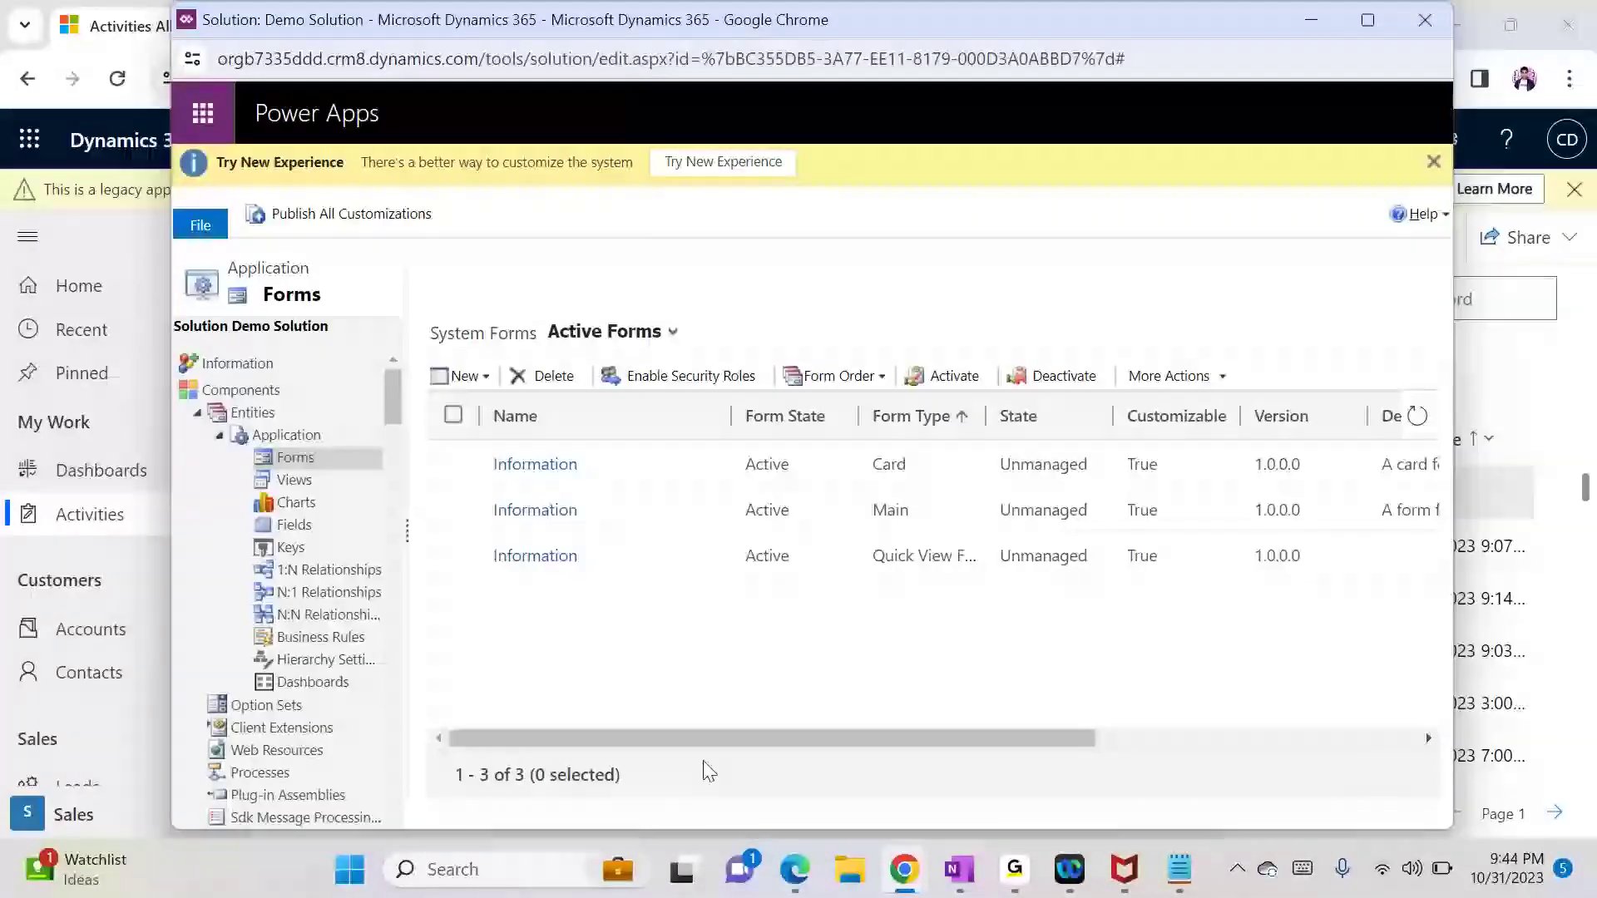
click(291, 773)
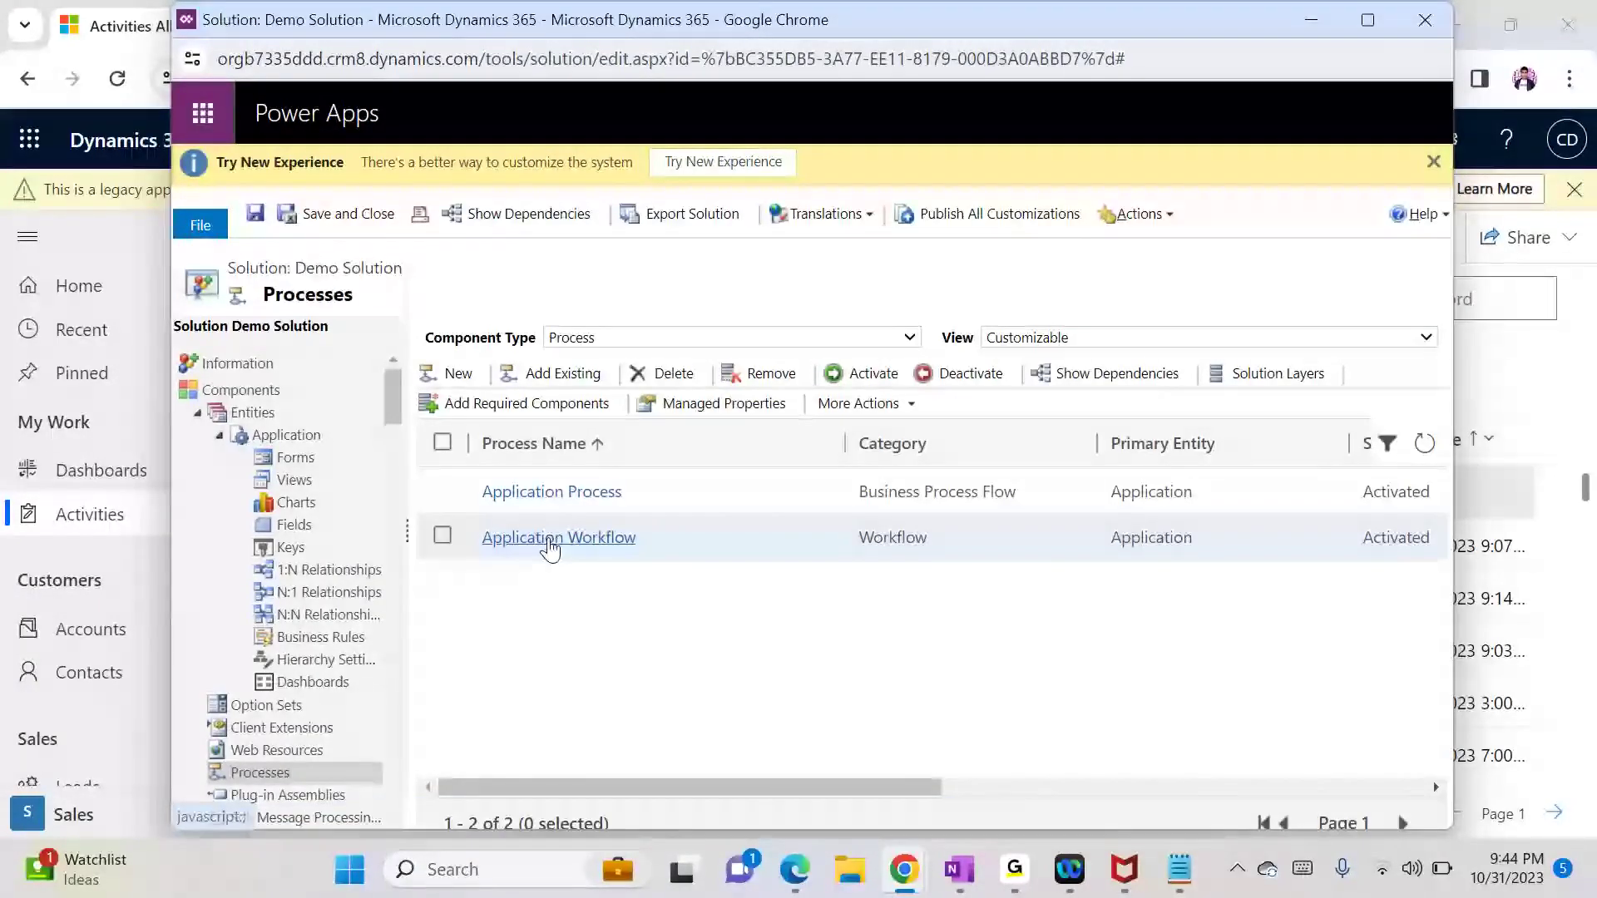
click(547, 538)
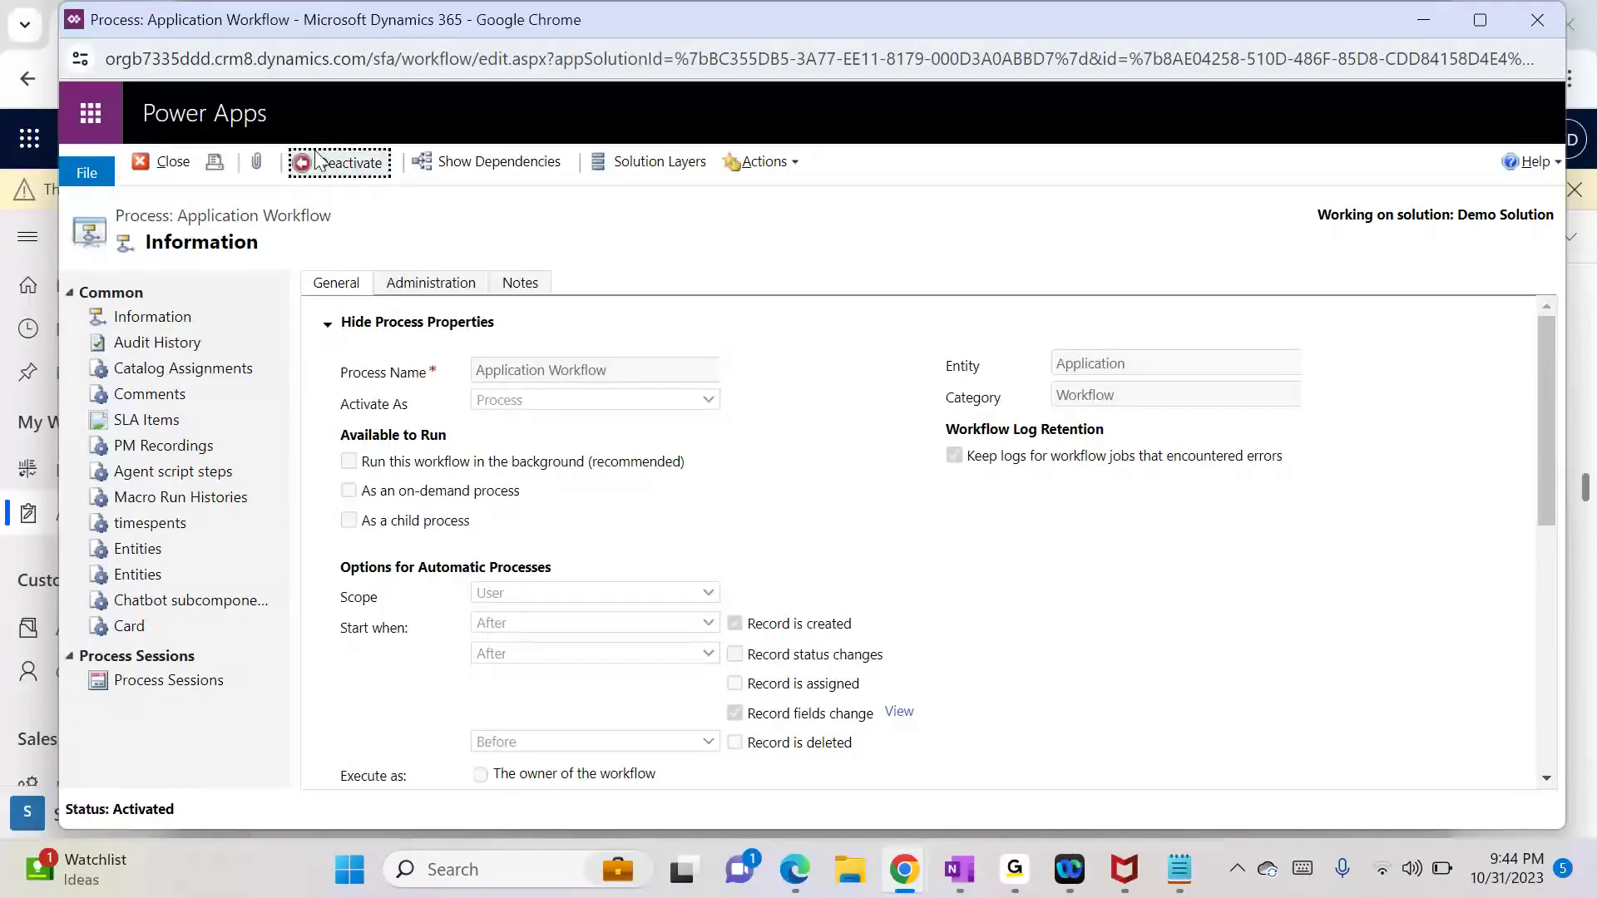
click(317, 160)
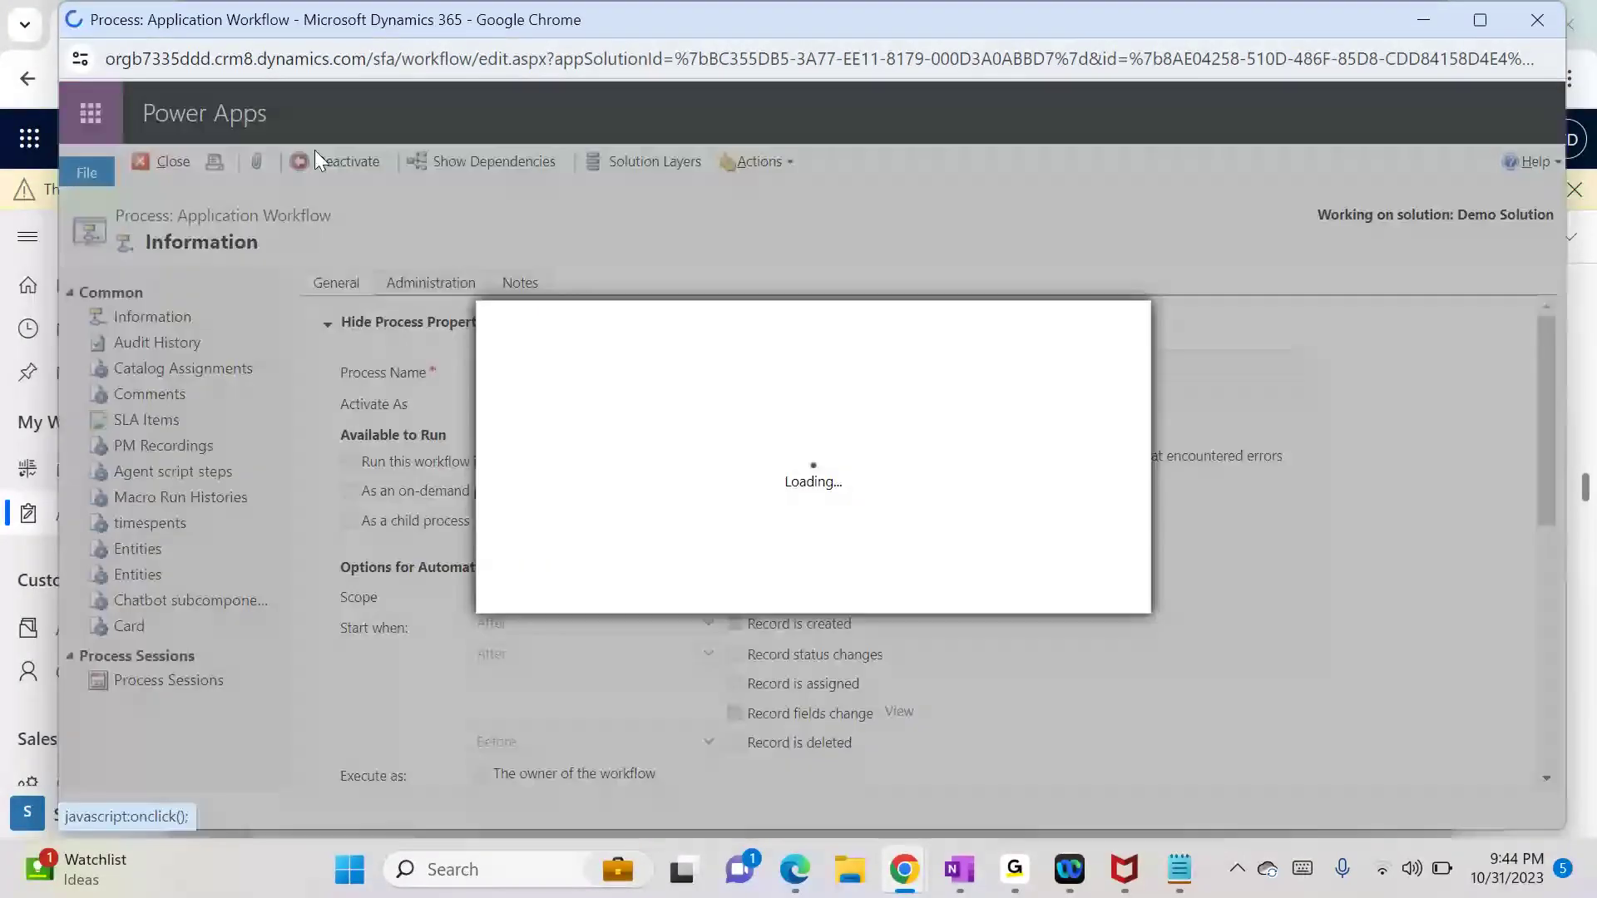
click(971, 601)
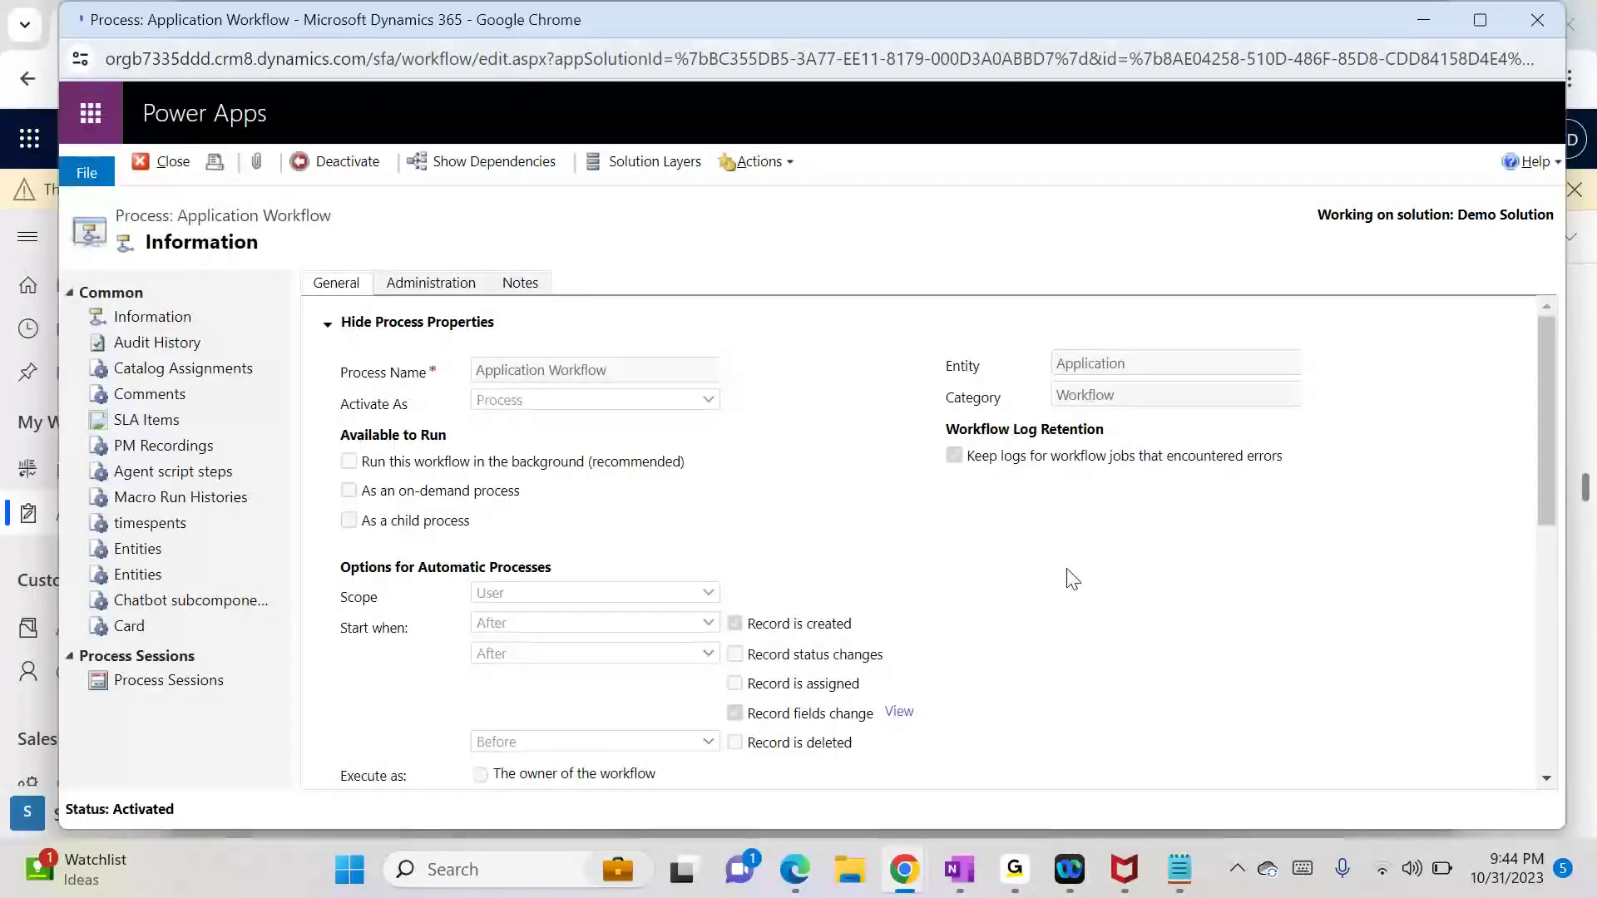
Step: Open the Send email step's message properties
drag(1545, 490, 1536, 699)
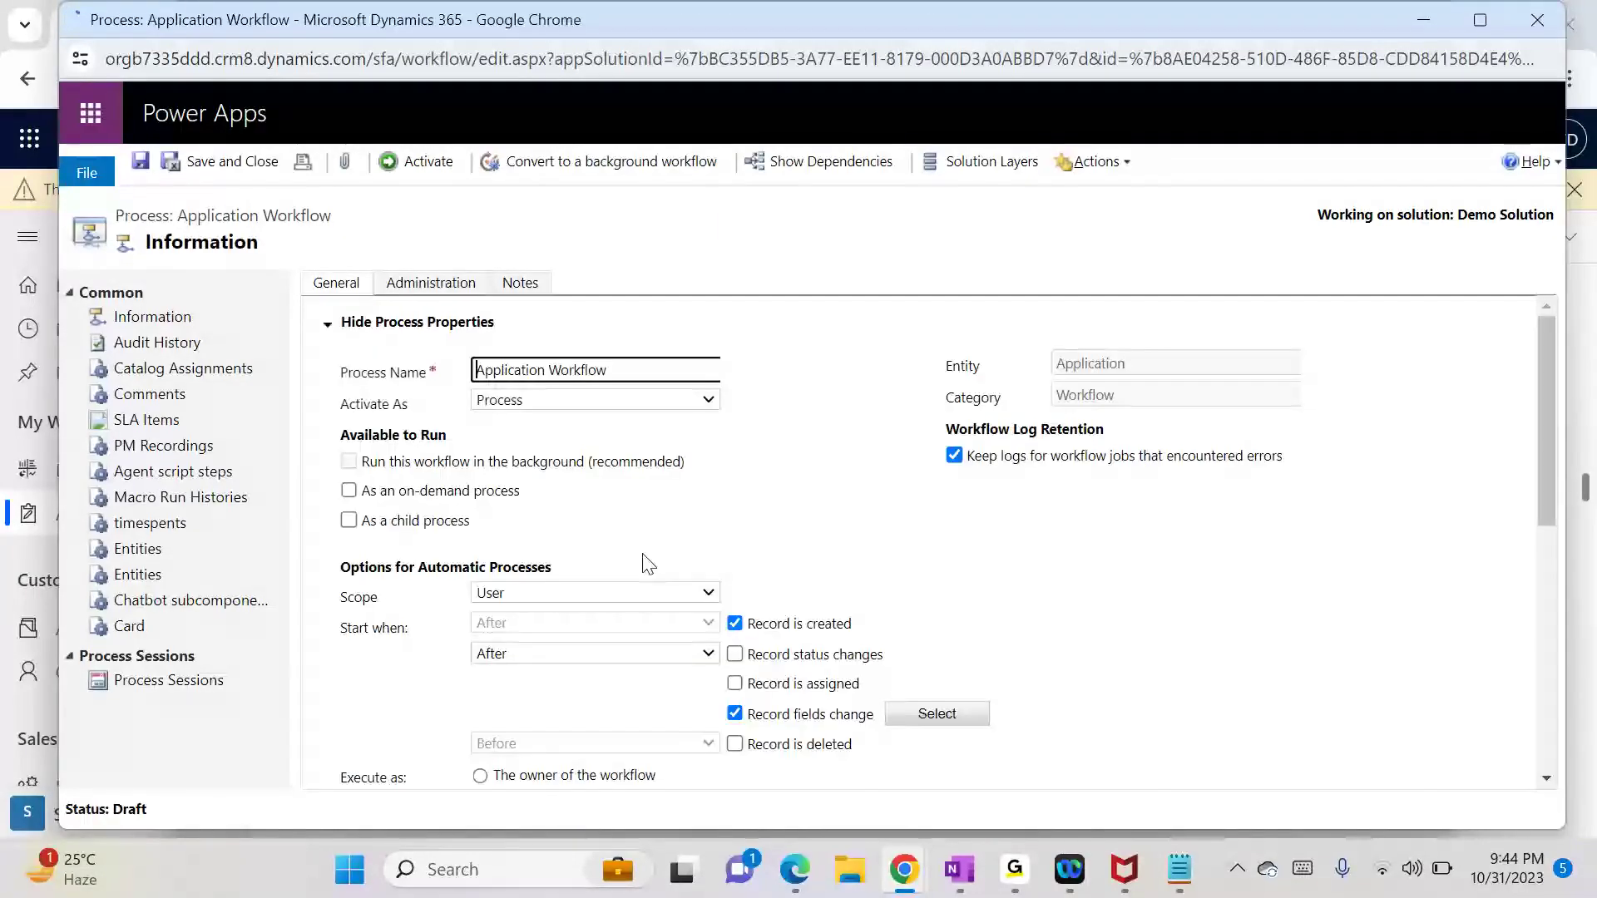
drag(1547, 493, 1546, 713)
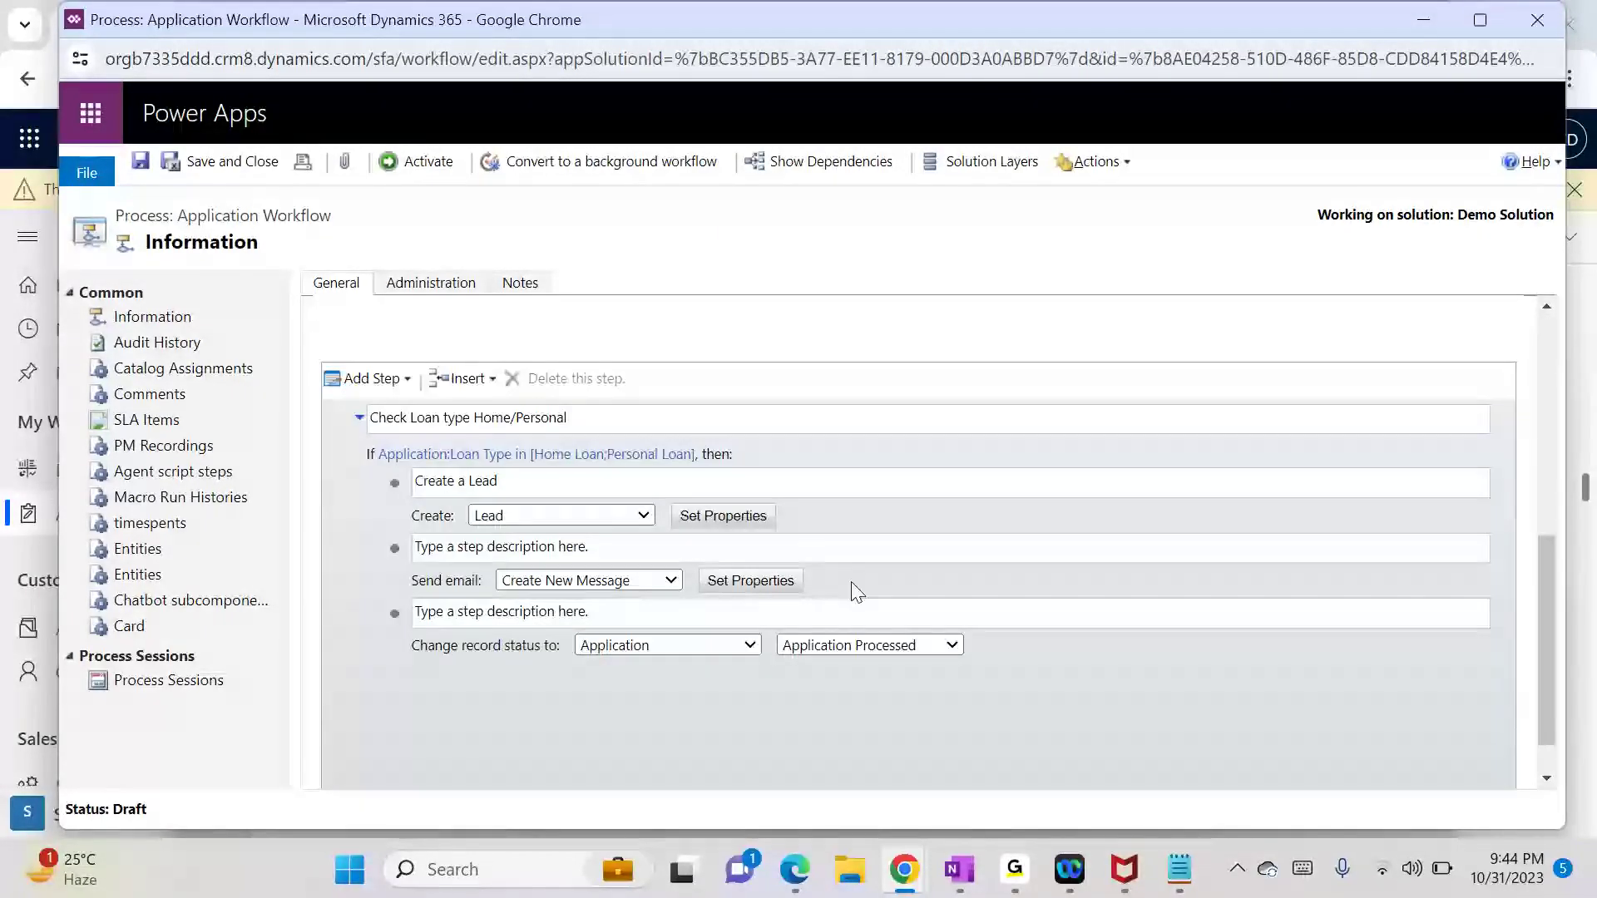
click(751, 580)
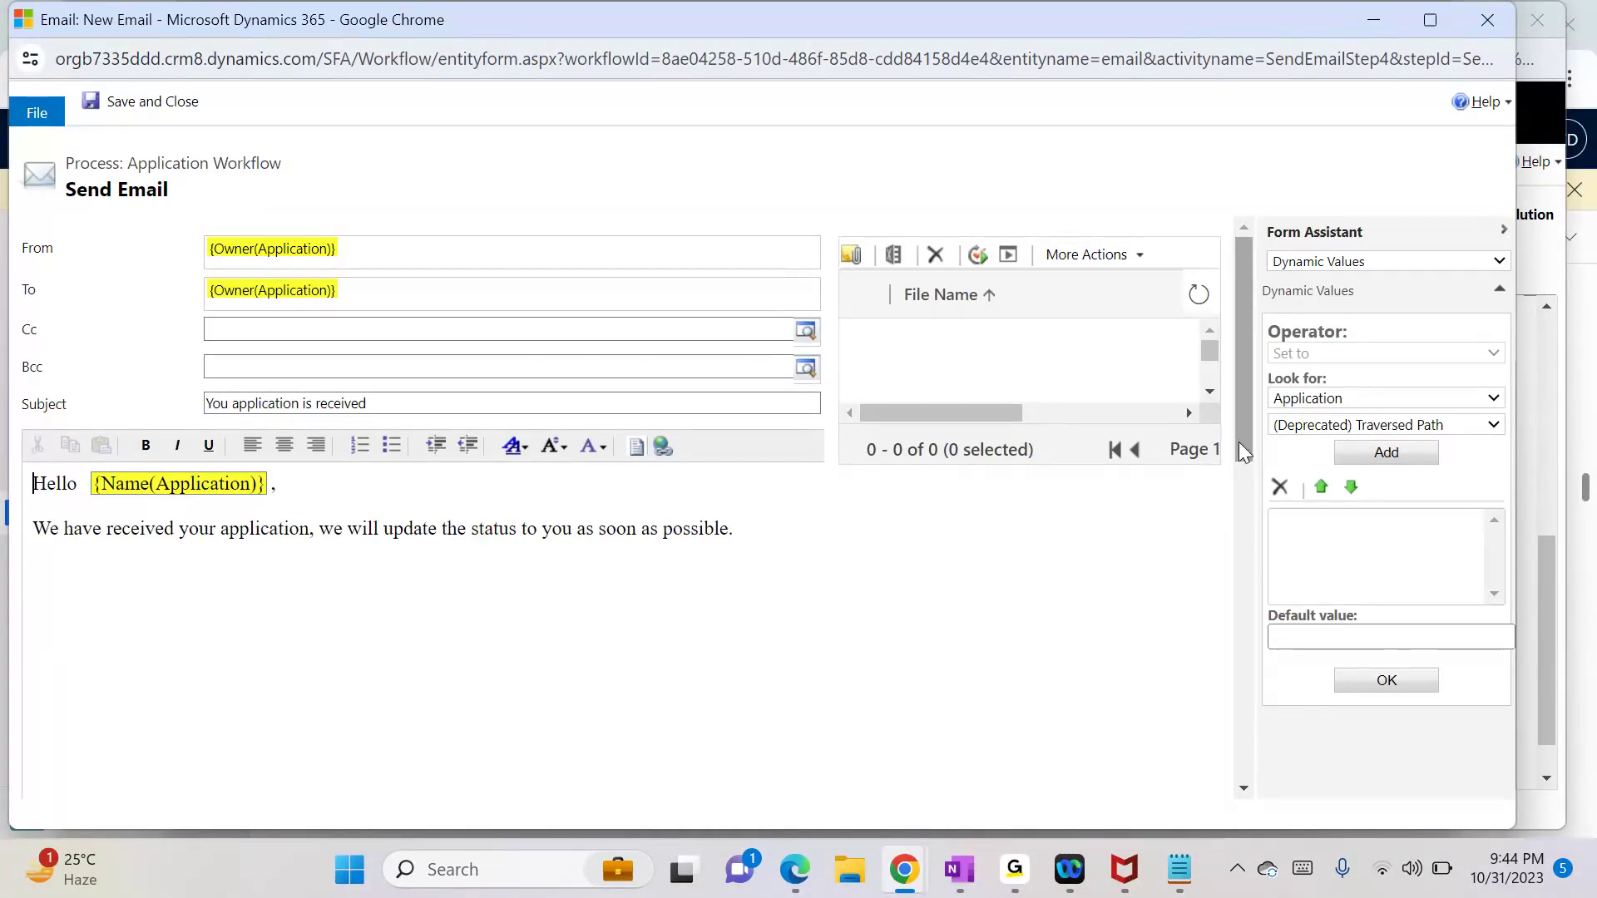
Step: Set the email's Regarding field to the triggering Application record
drag(1239, 441, 1237, 634)
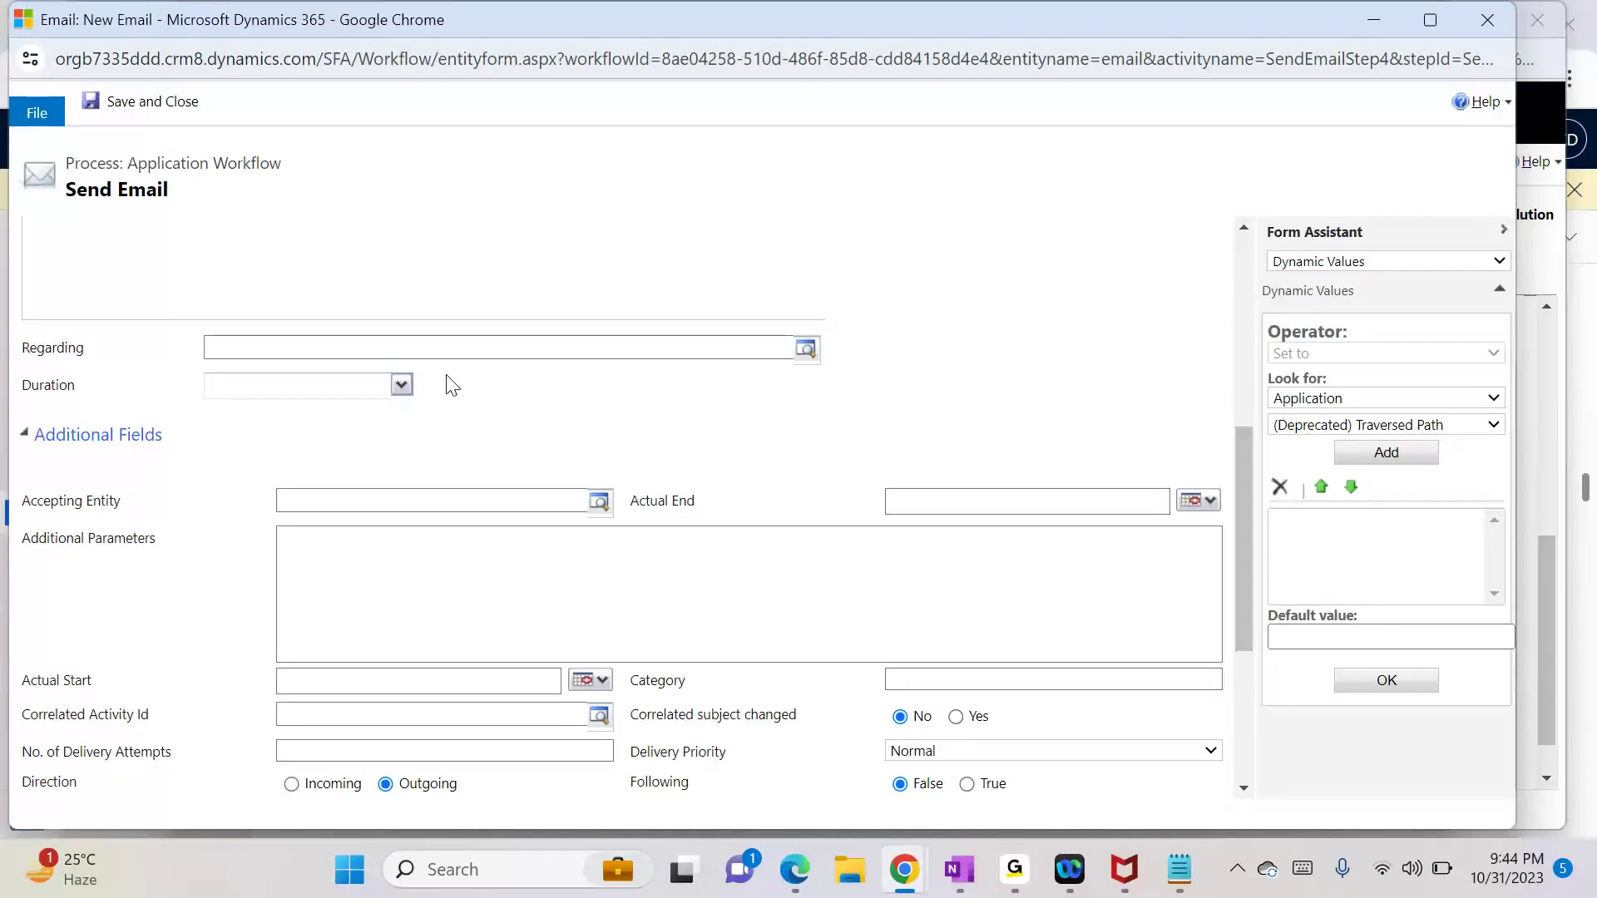
click(397, 346)
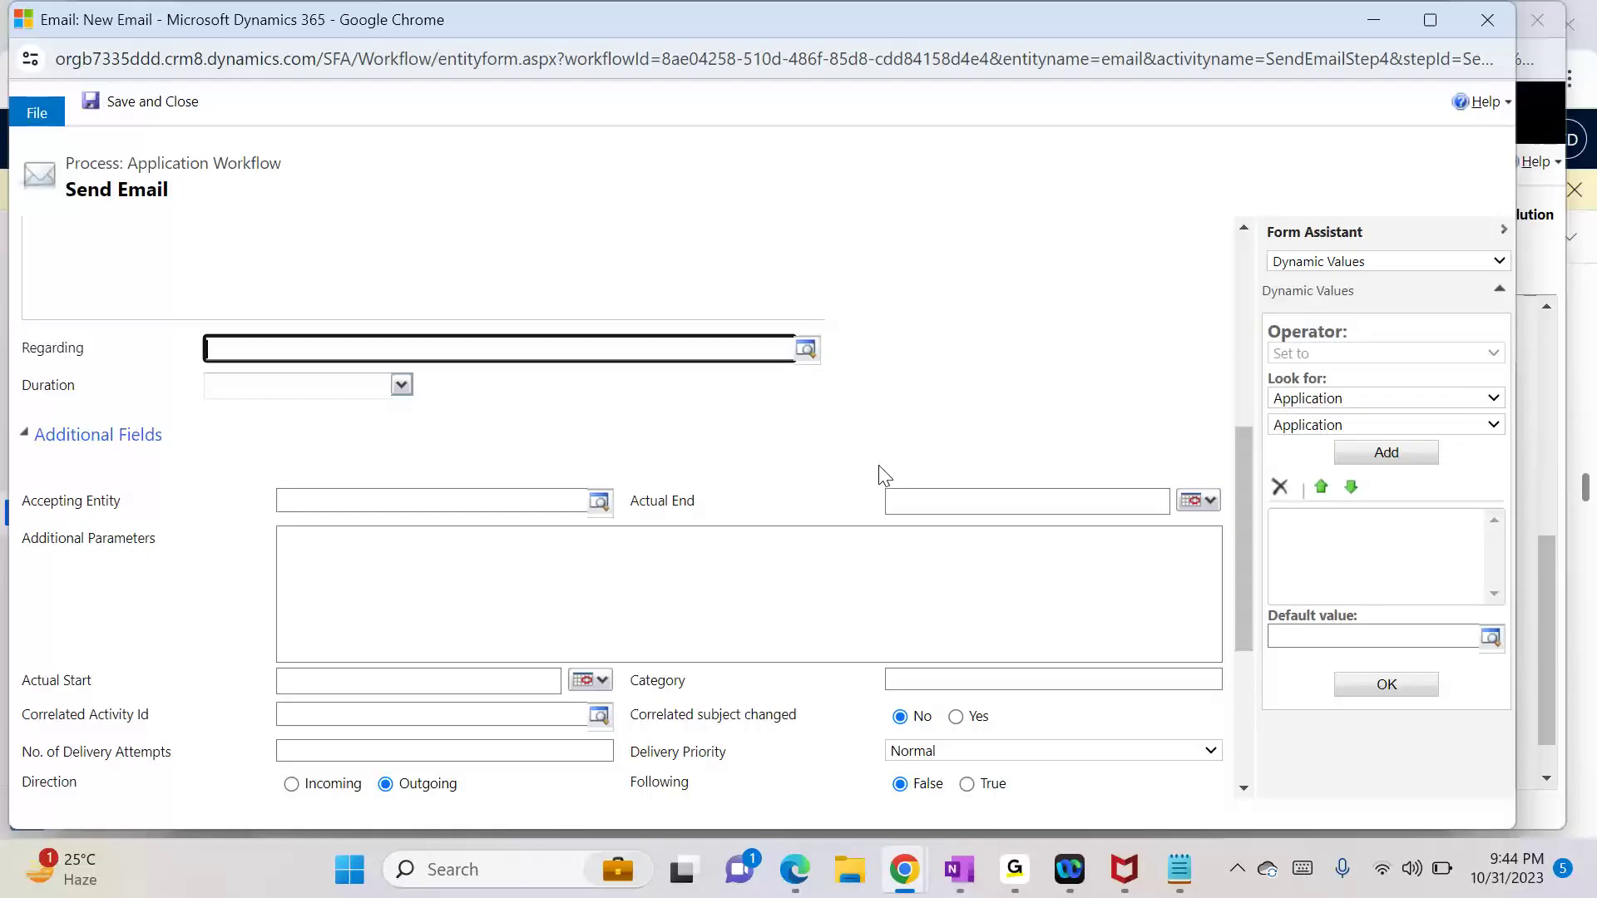
click(1375, 458)
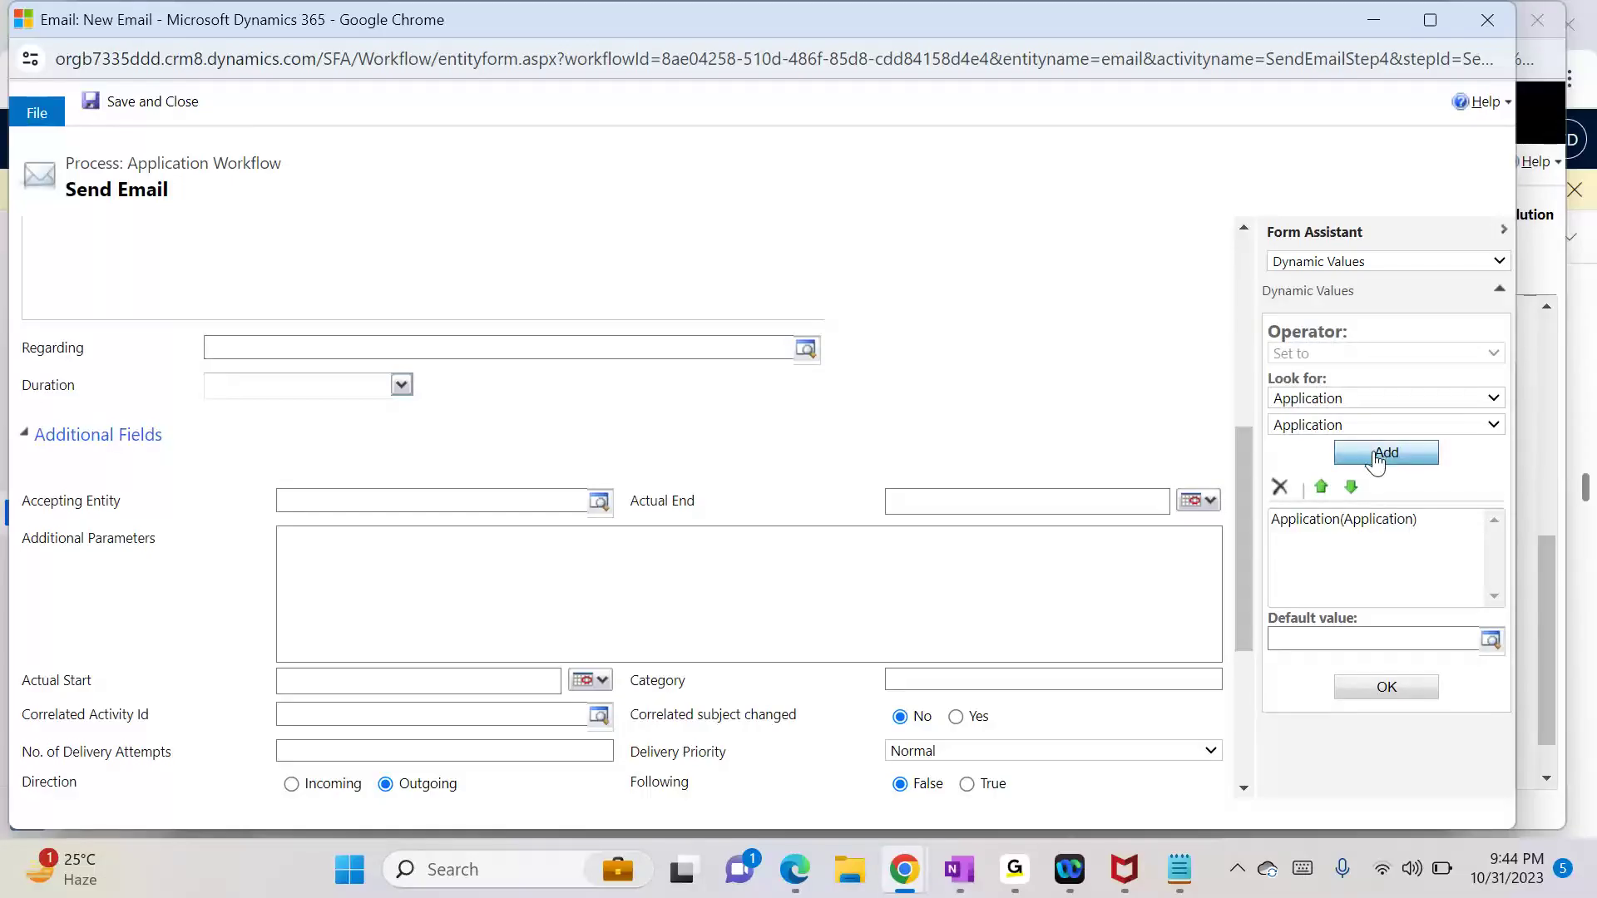
click(1383, 684)
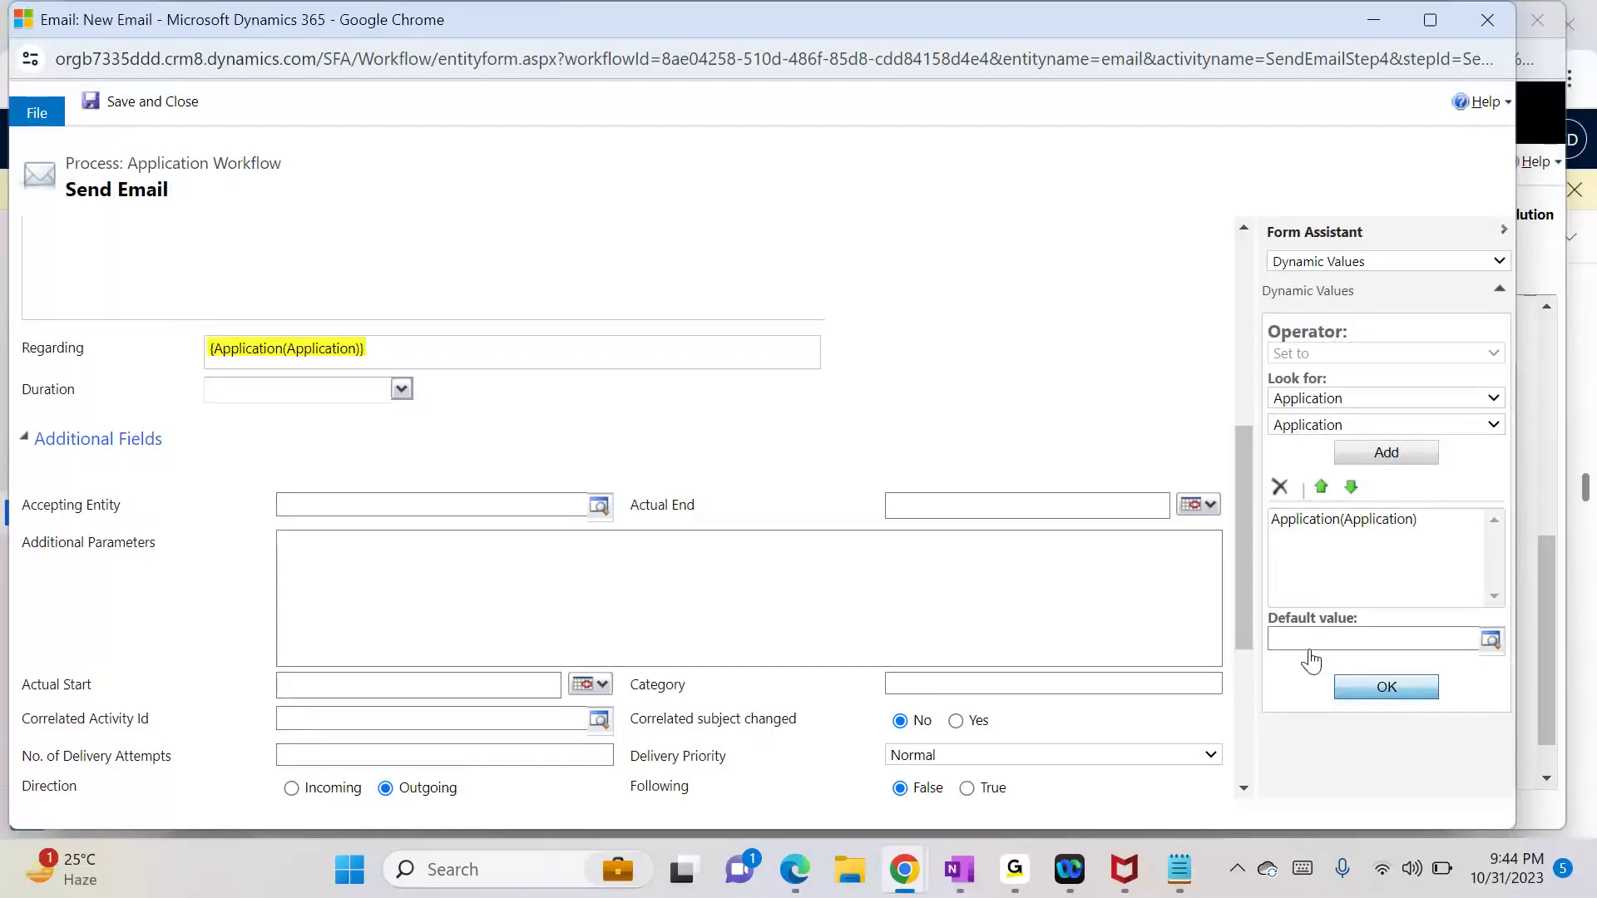
Step: Save and close the email step, waiting through the unresponsive-page prompt, and begin reactivating the workflow
click(183, 106)
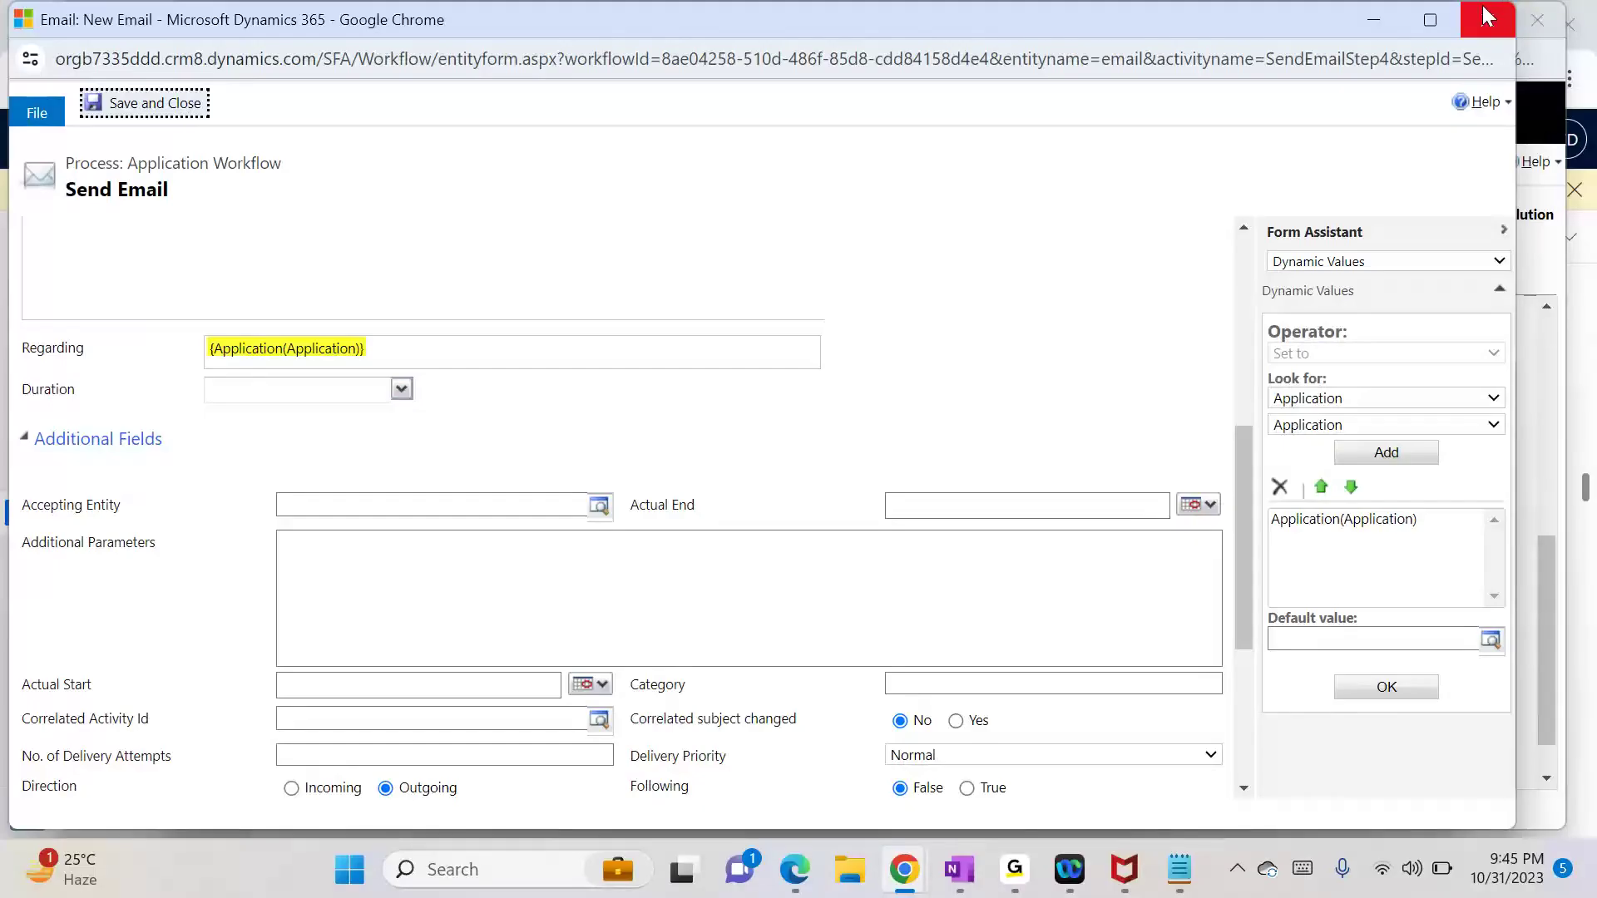
click(1436, 24)
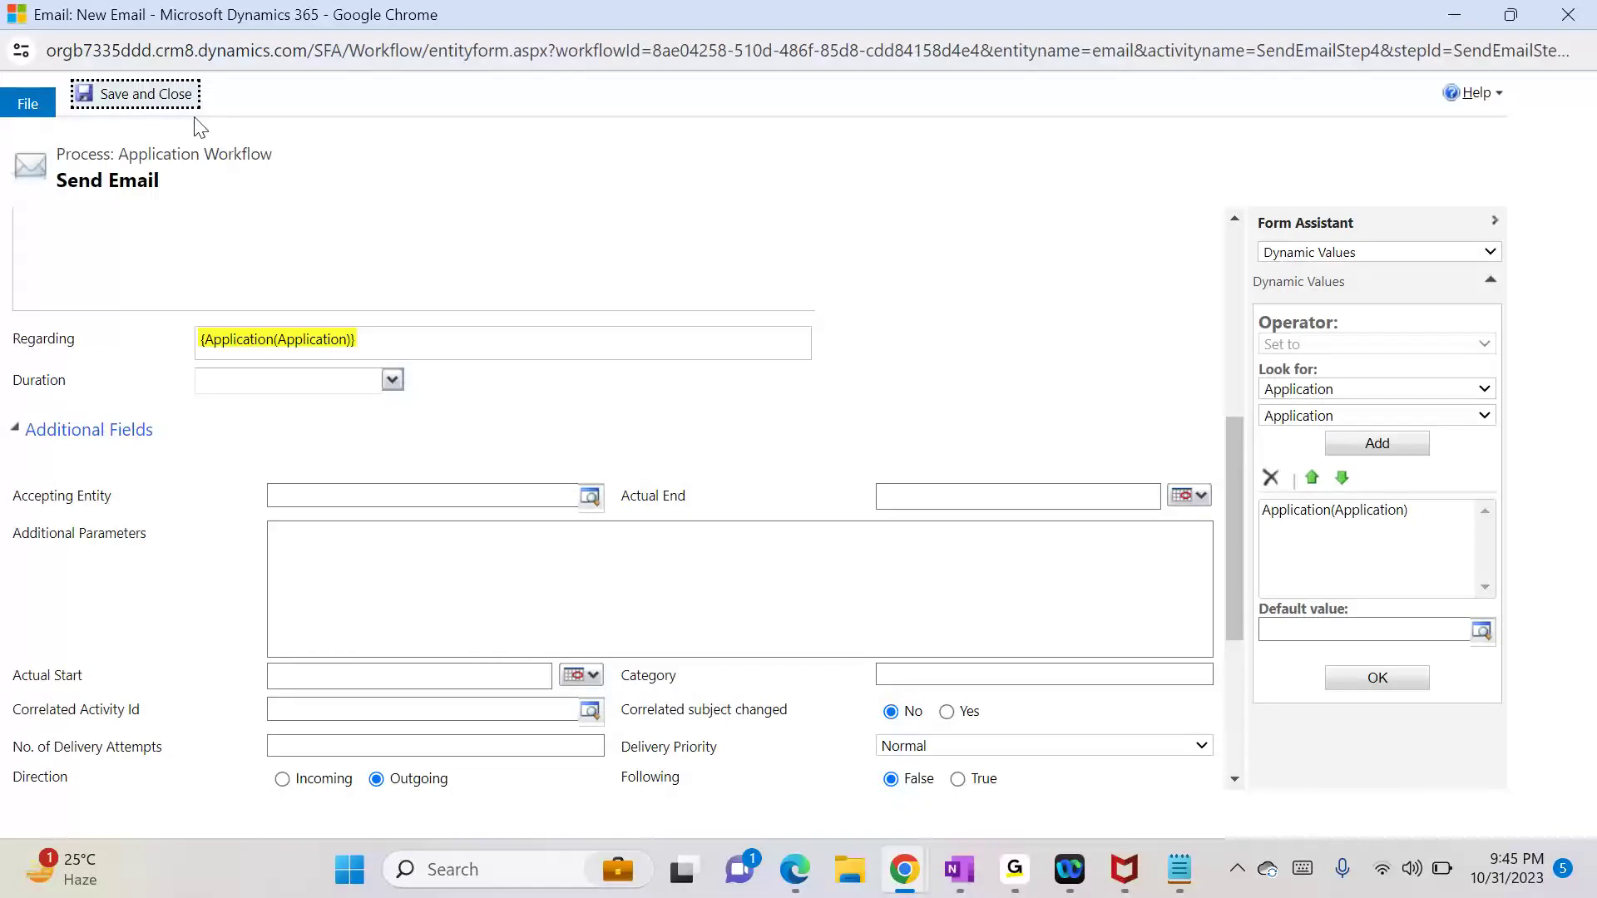
click(856, 329)
click(442, 166)
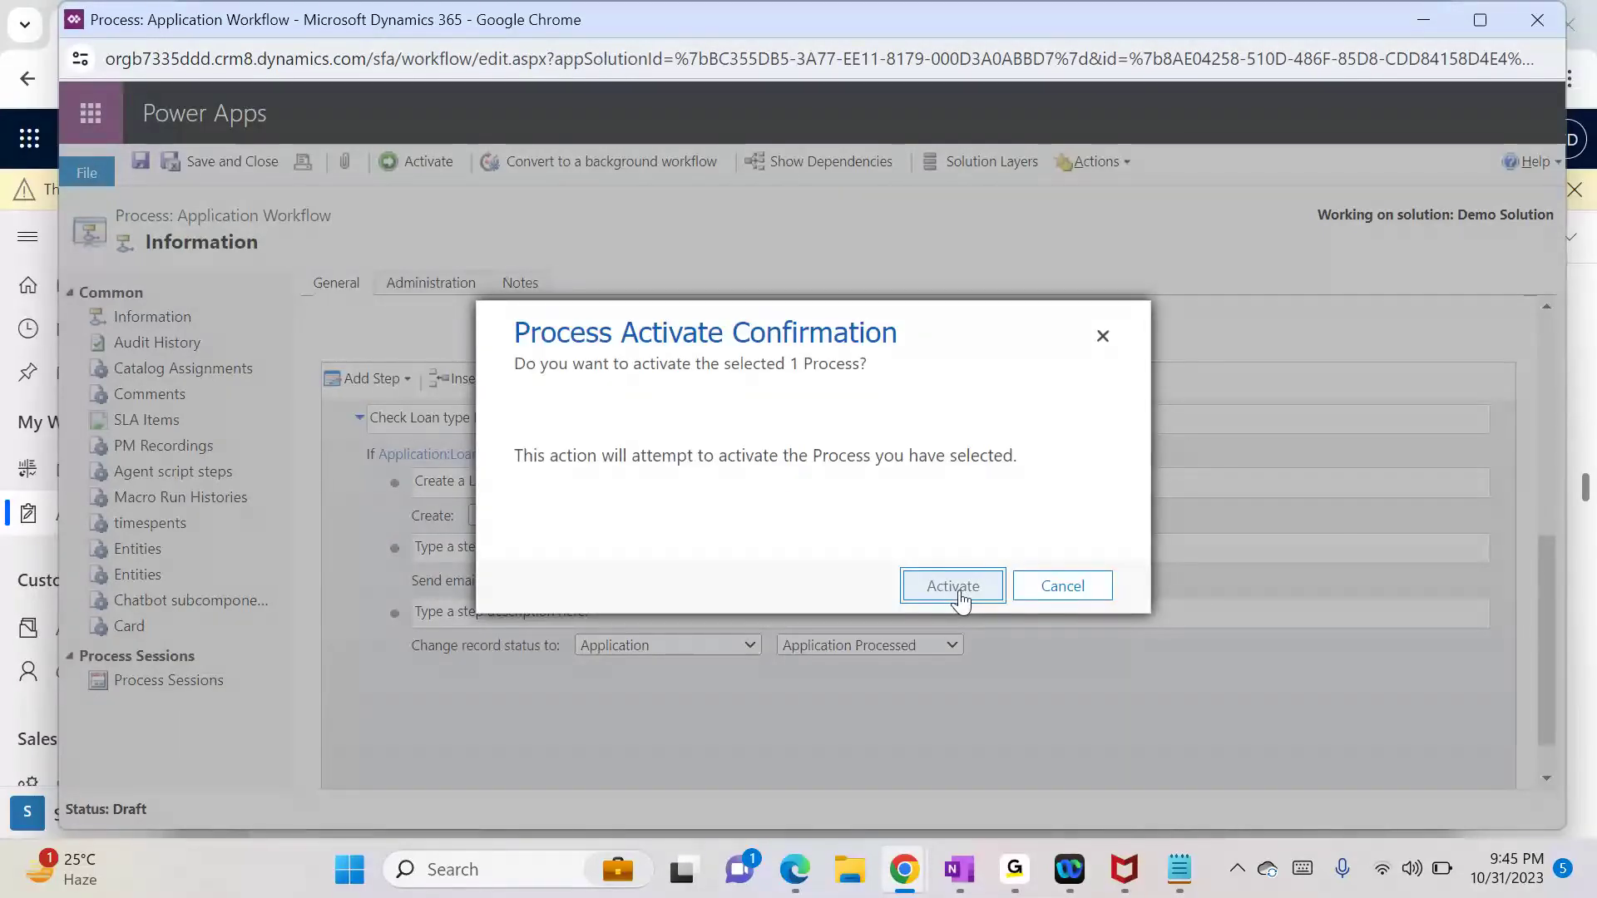
Step: Confirm the workflow's activation and open the Applications list under Extensions
click(959, 592)
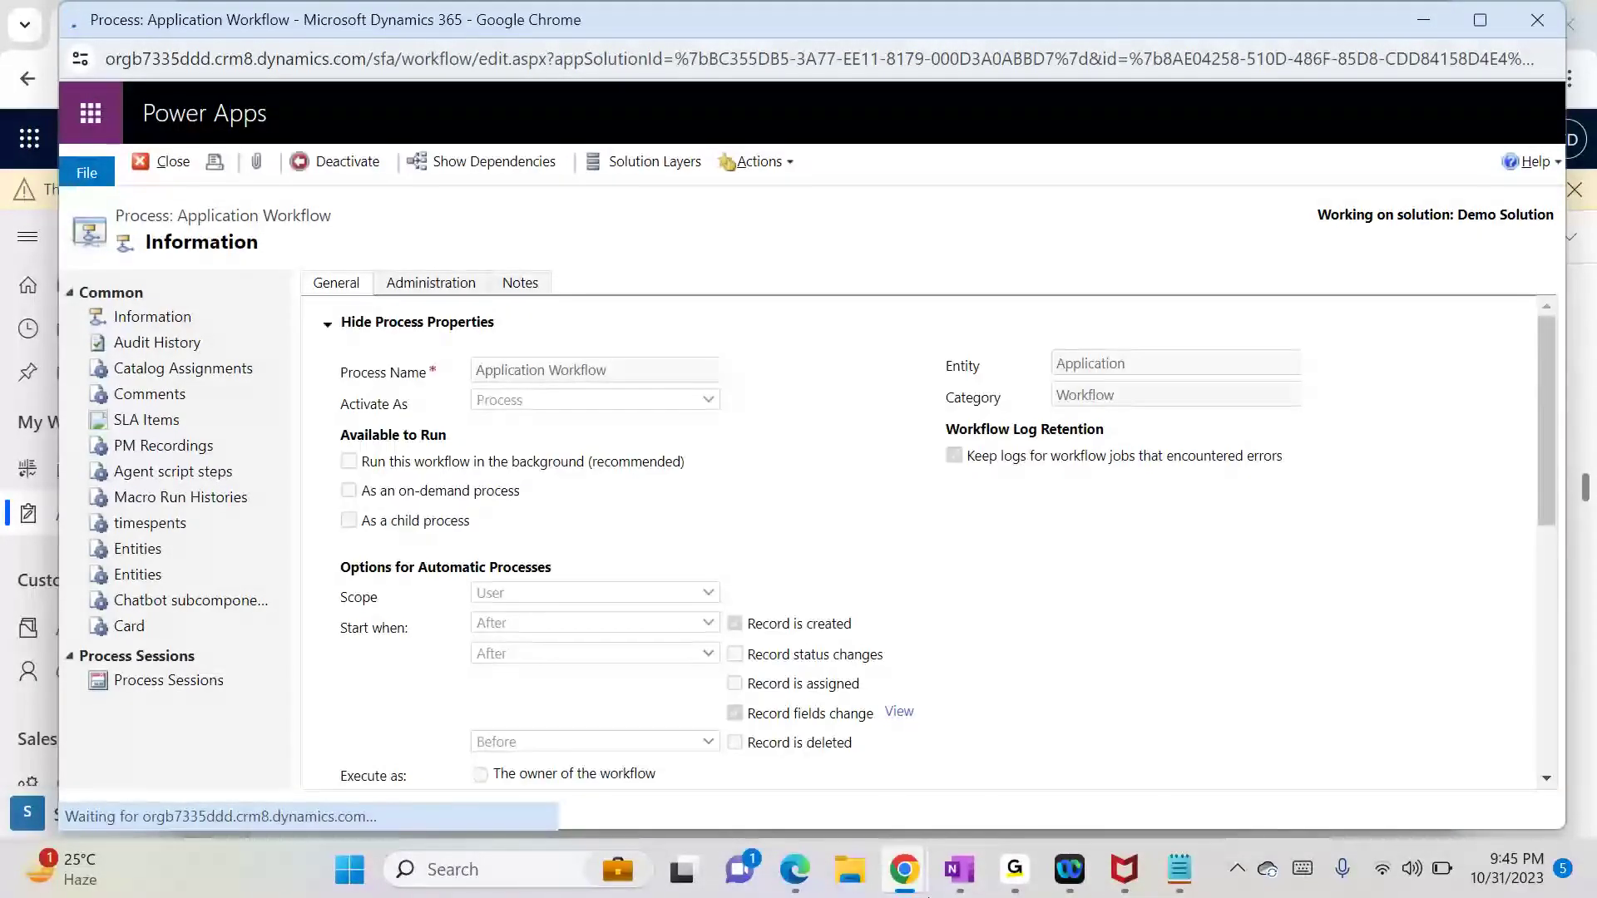
click(582, 749)
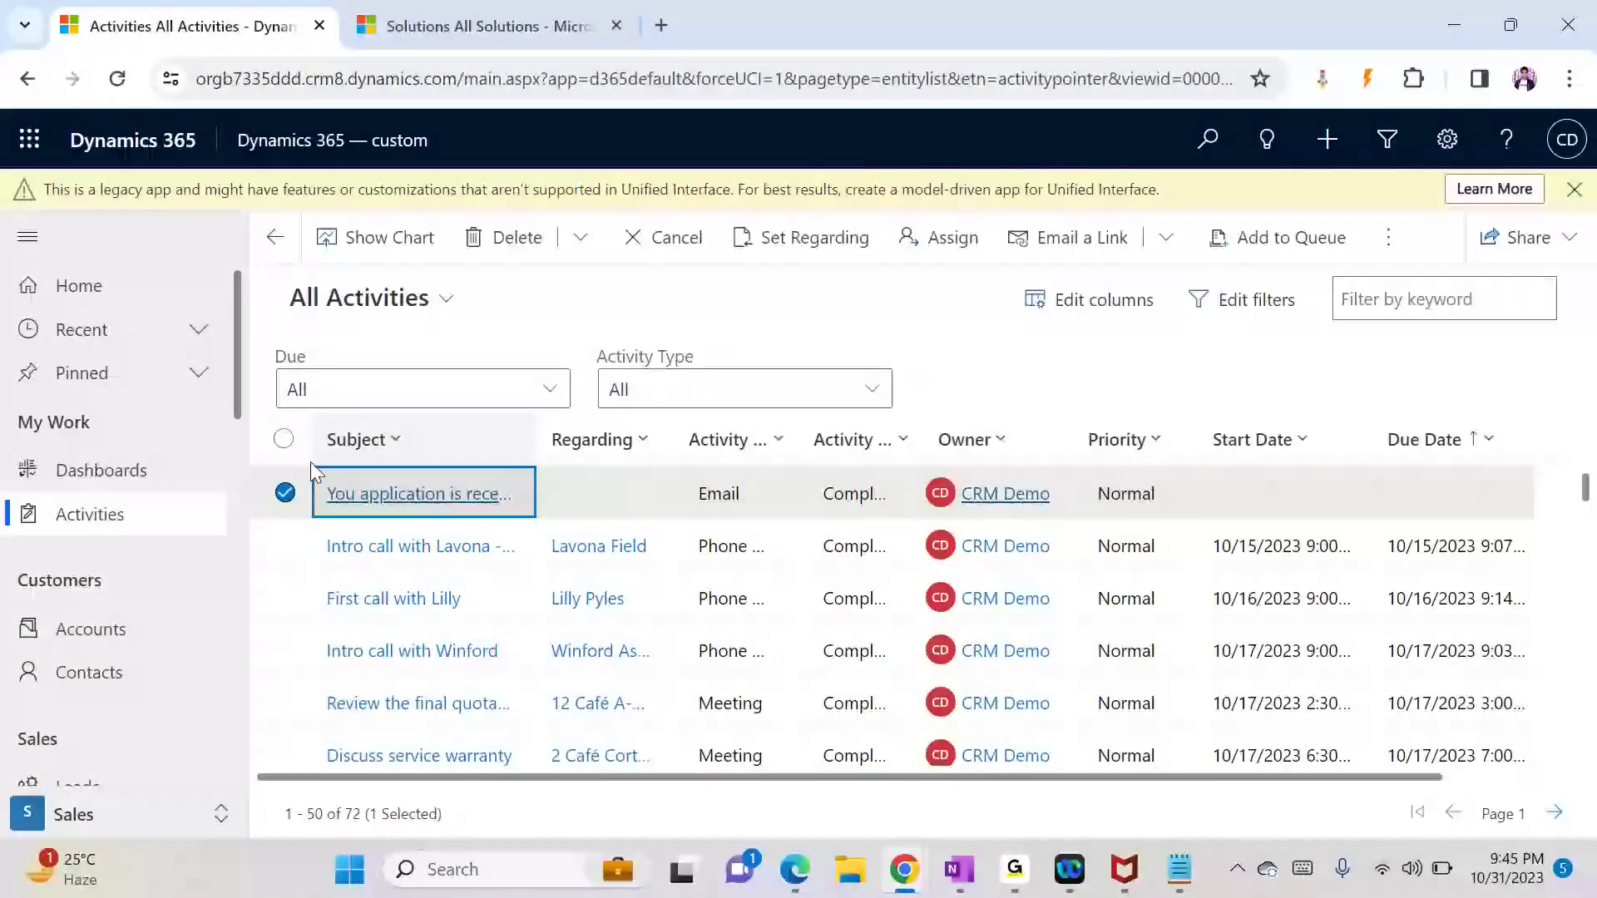
click(249, 533)
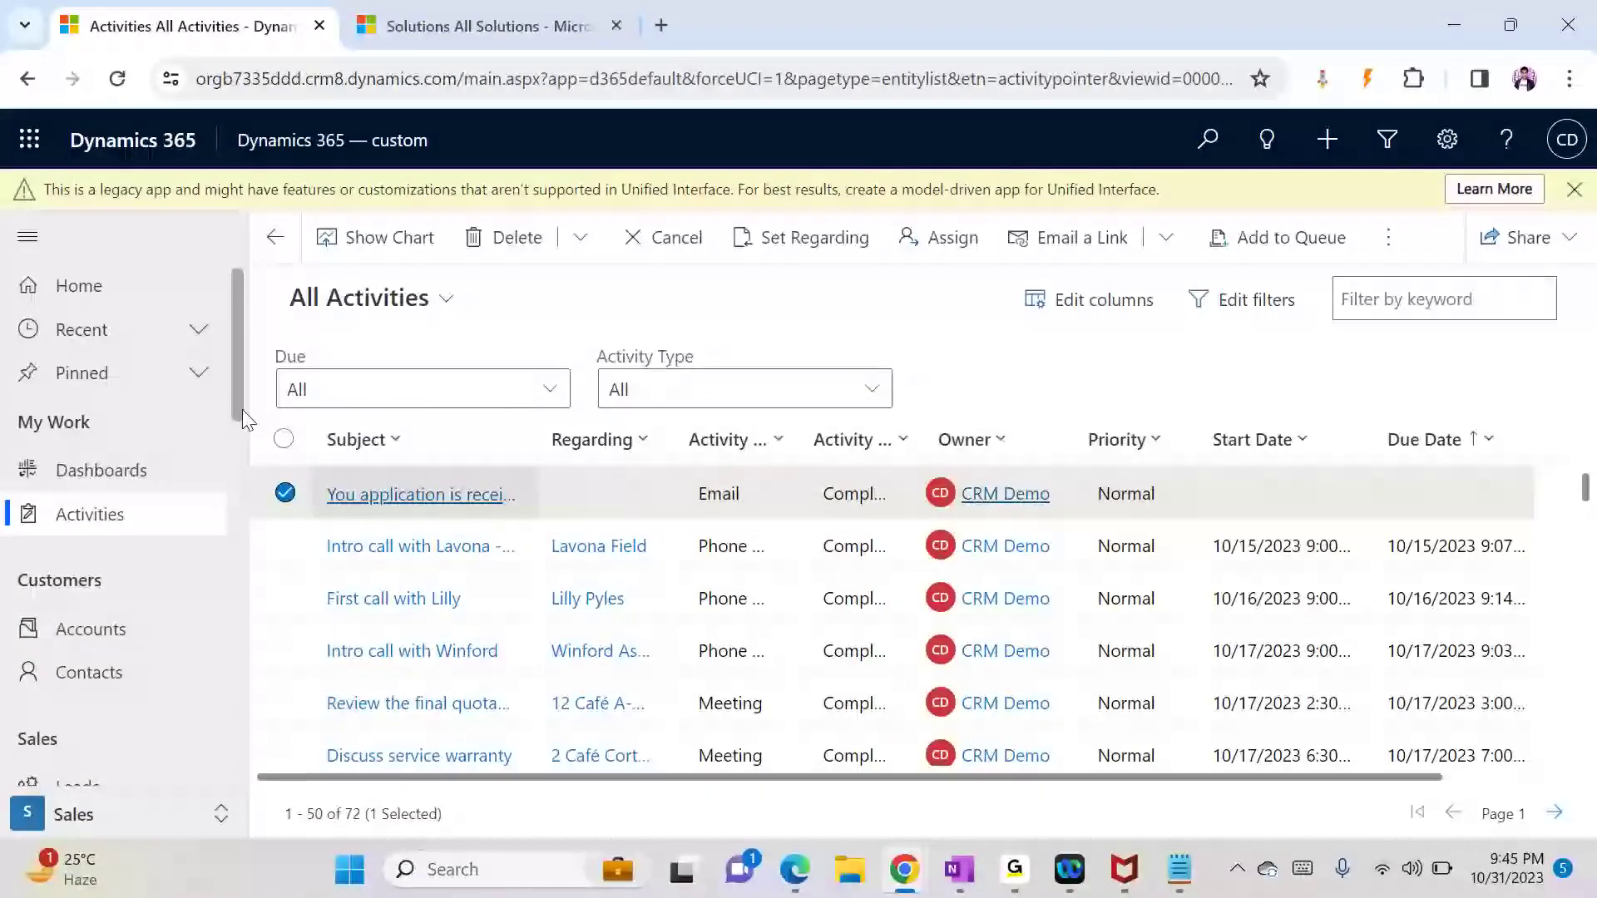
drag(241, 414, 259, 746)
scroll(259, 753, down, 2)
click(193, 769)
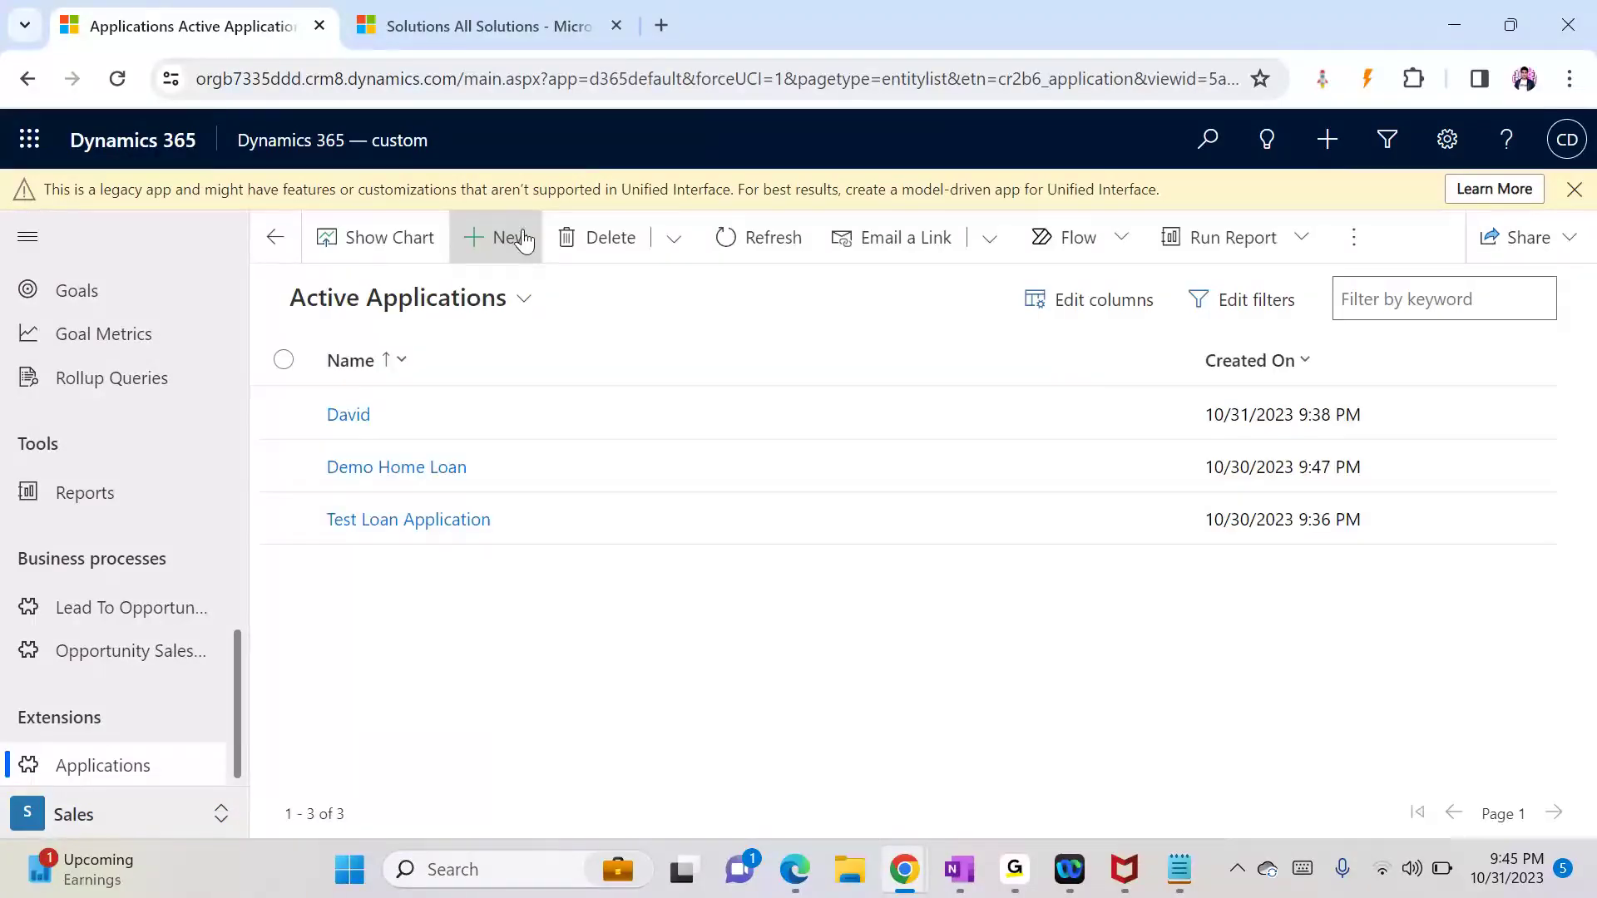
Step: Start a new application and enter the applicant's name and email
click(531, 242)
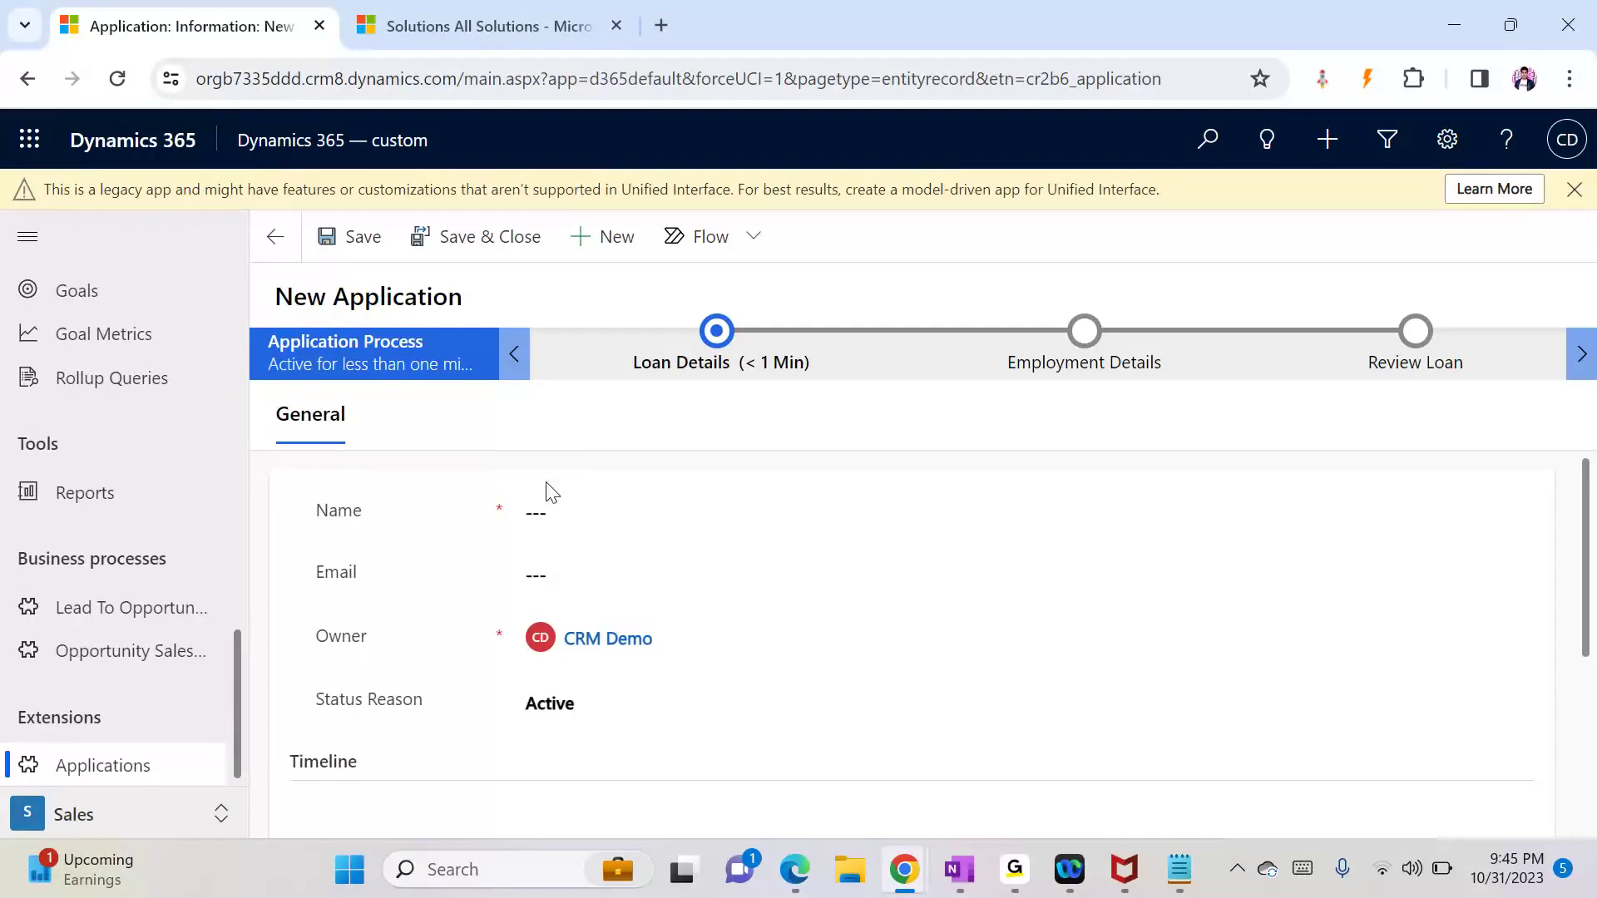
click(536, 521)
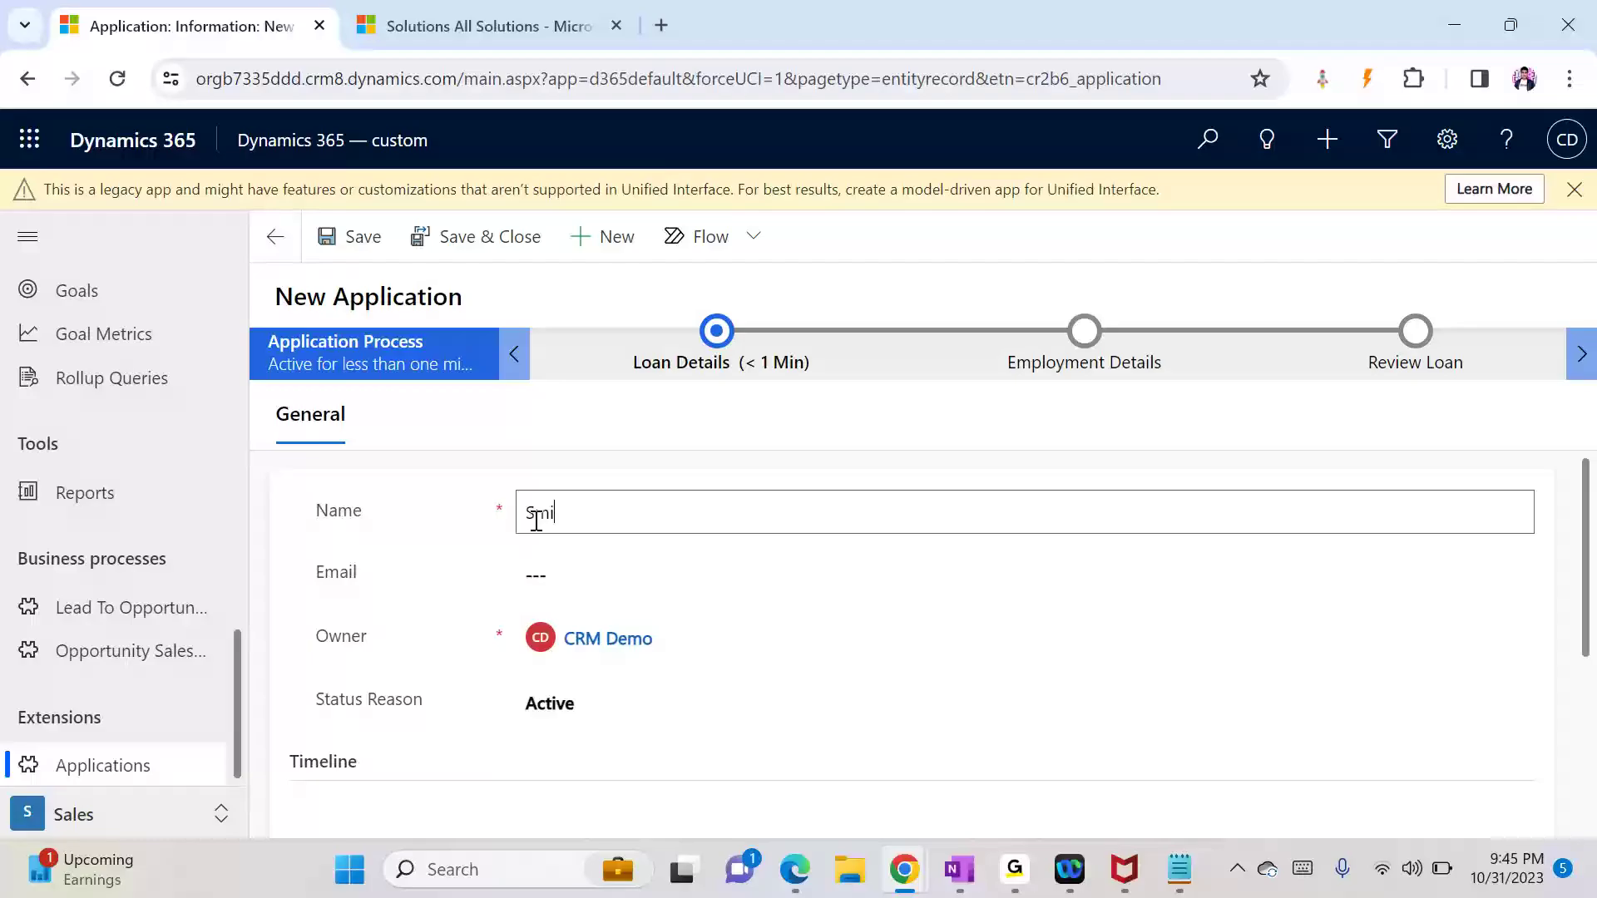
key(BackSpace)
key(BackSpace)
click(577, 576)
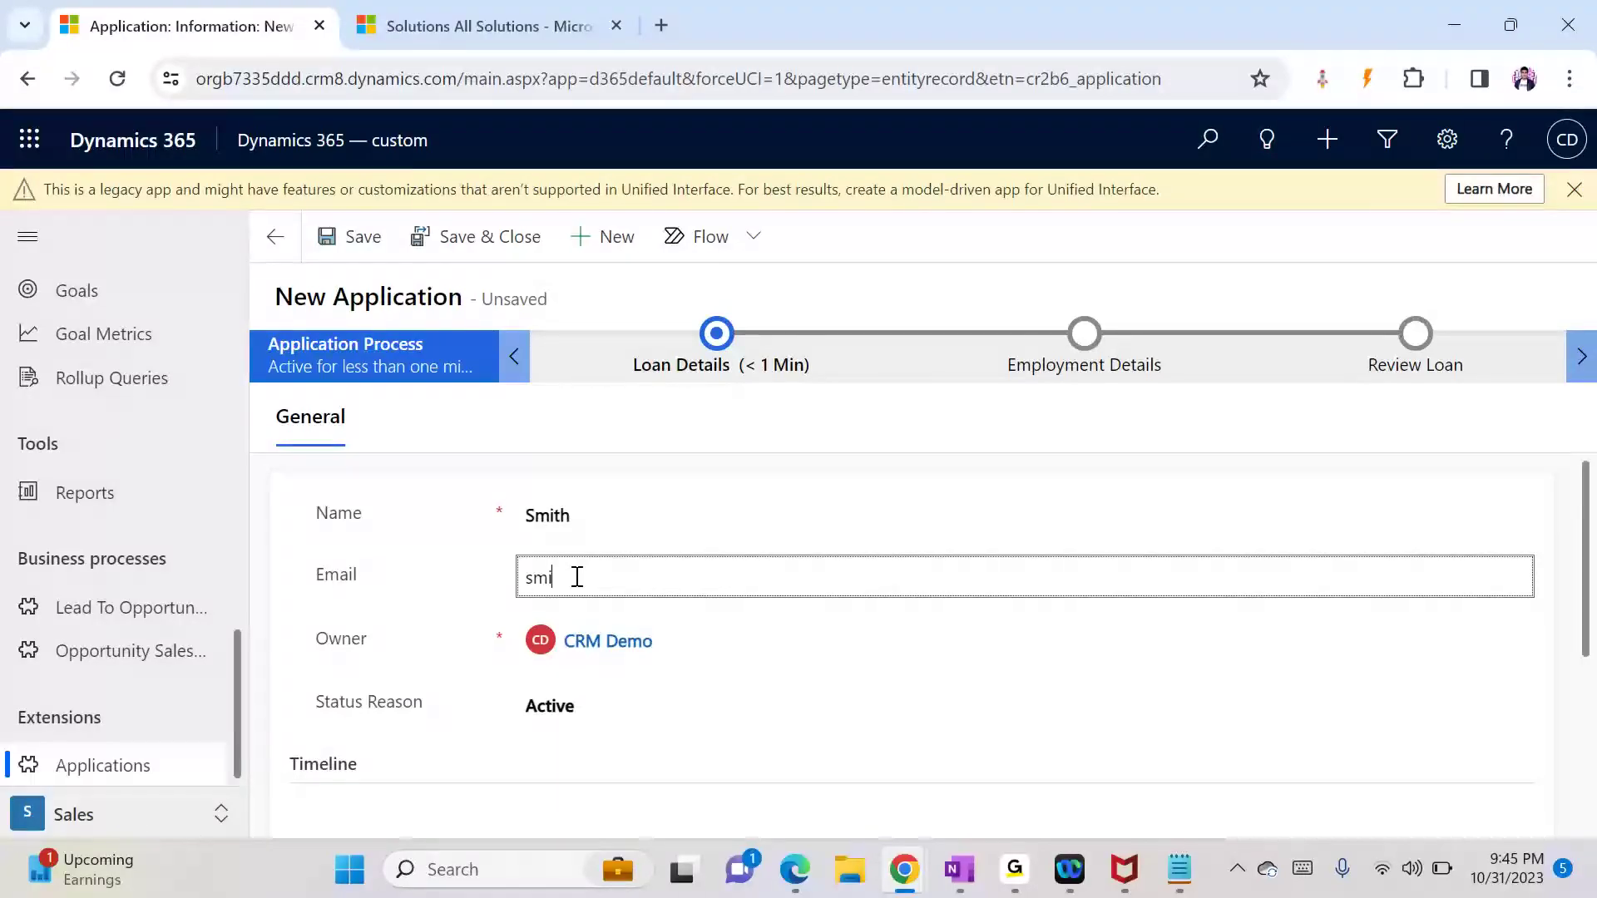
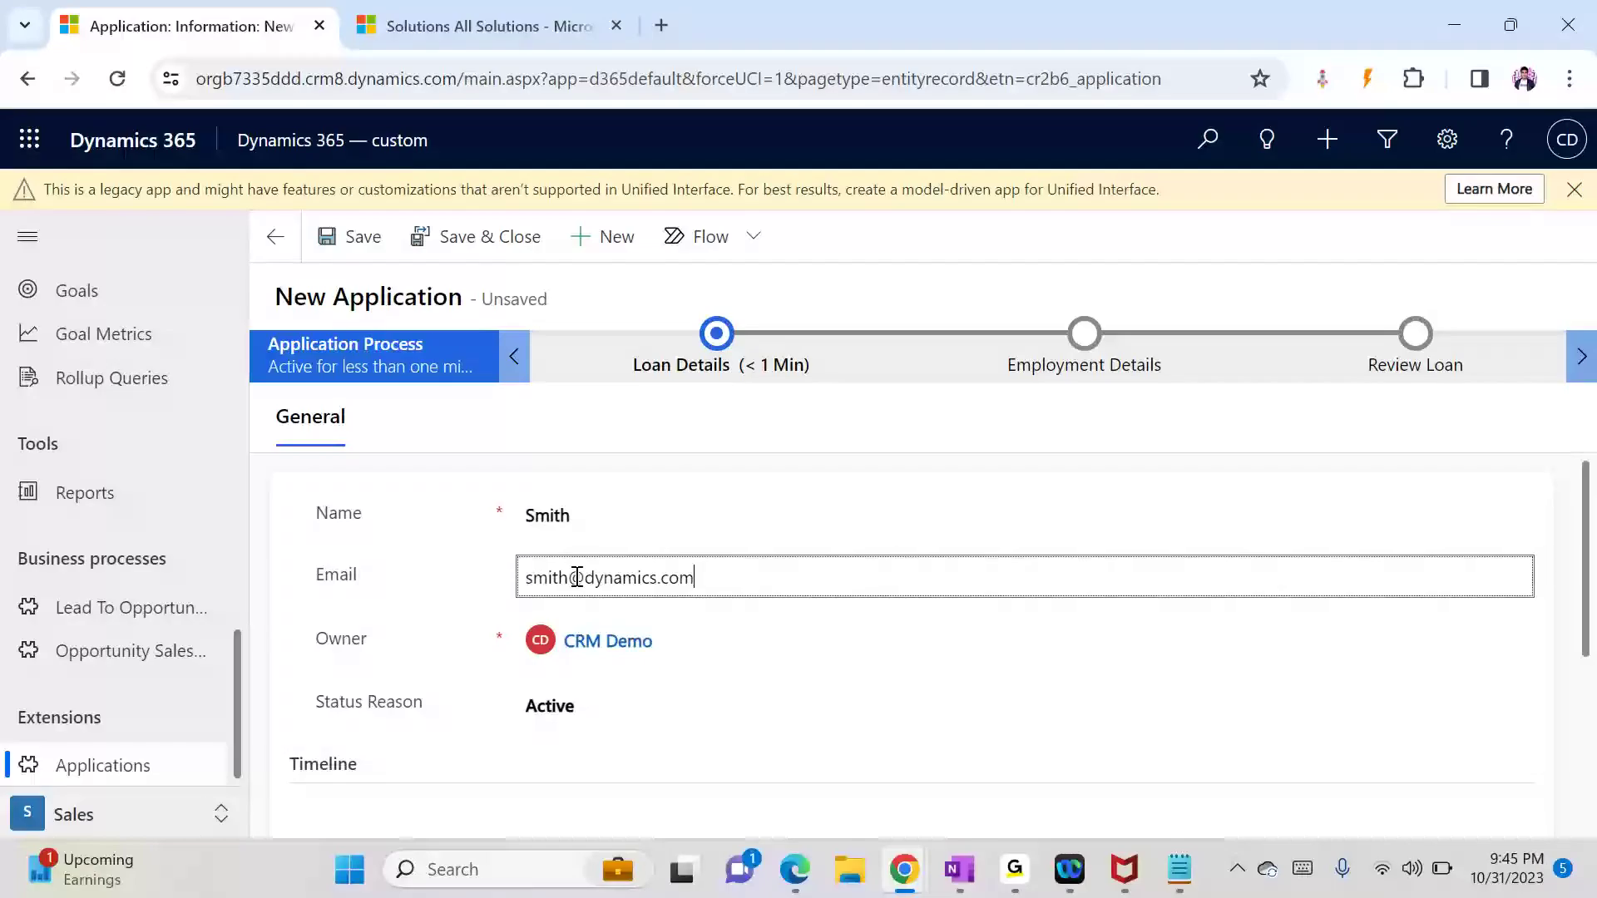
Step: Set Loan Type to Personal Loan, amount 4500000, salary 6677000, and save
click(728, 366)
click(870, 484)
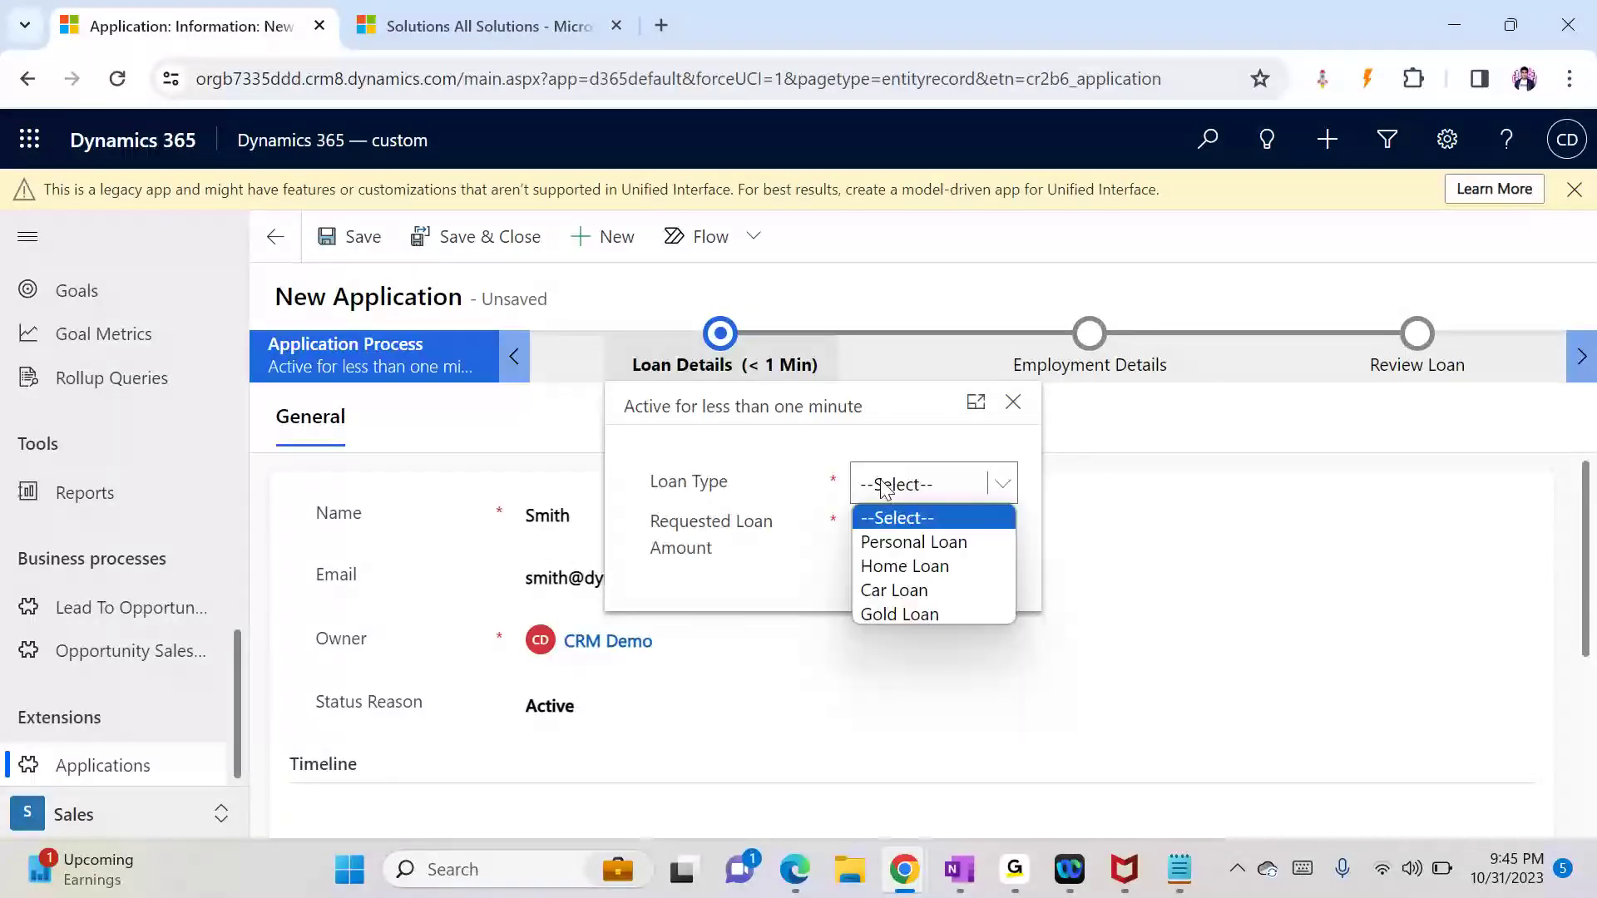
click(907, 547)
click(891, 545)
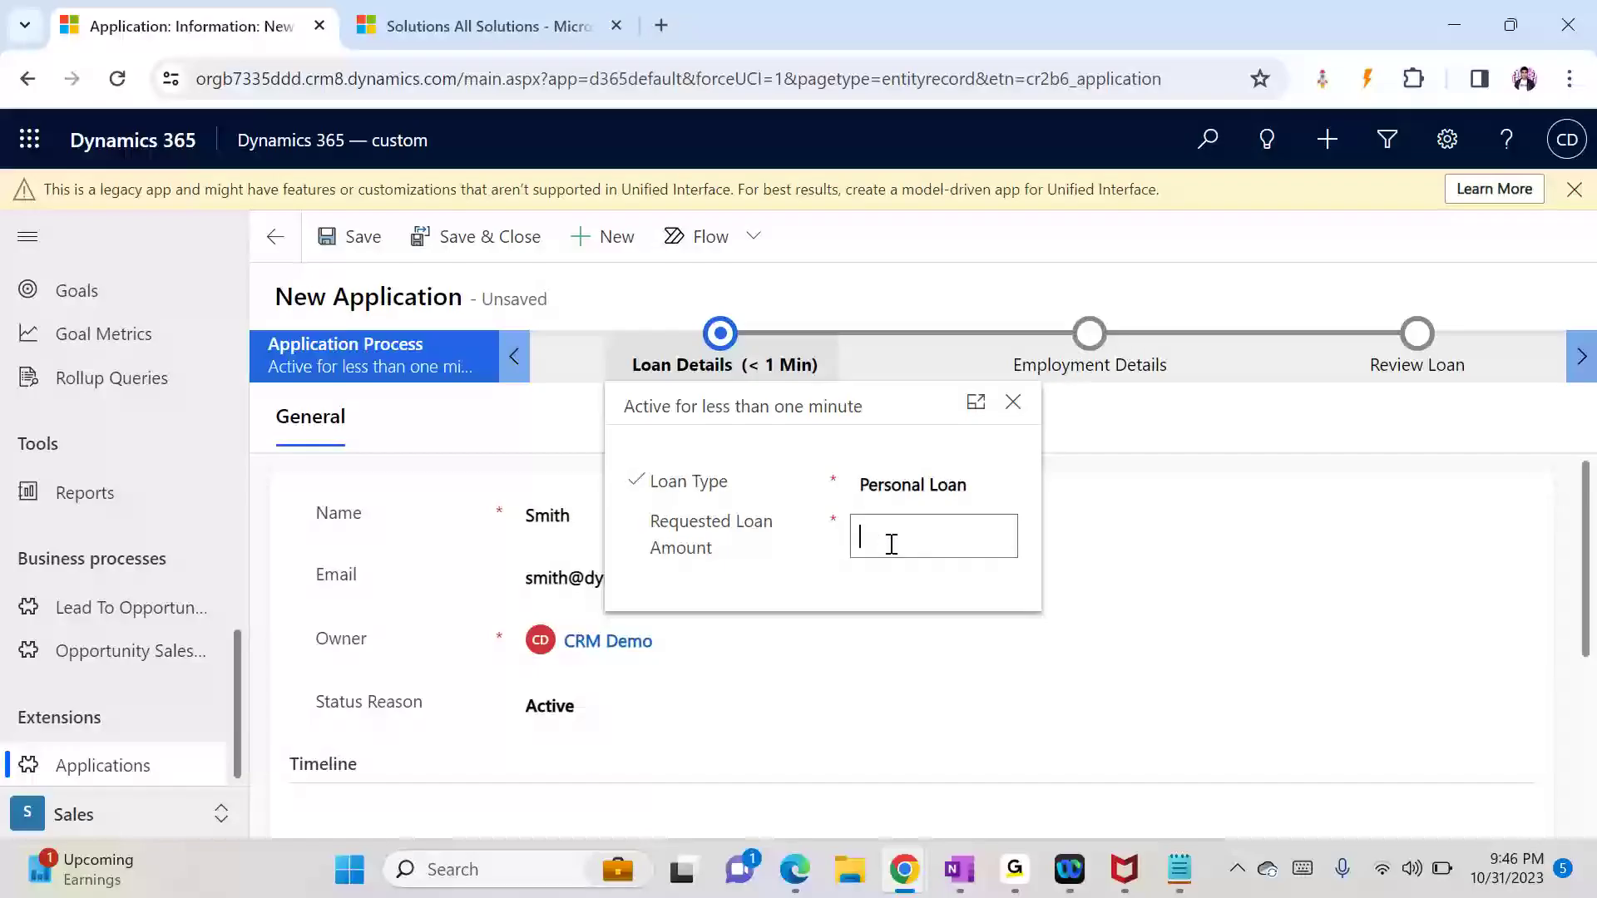
text(4500000)
click(1095, 335)
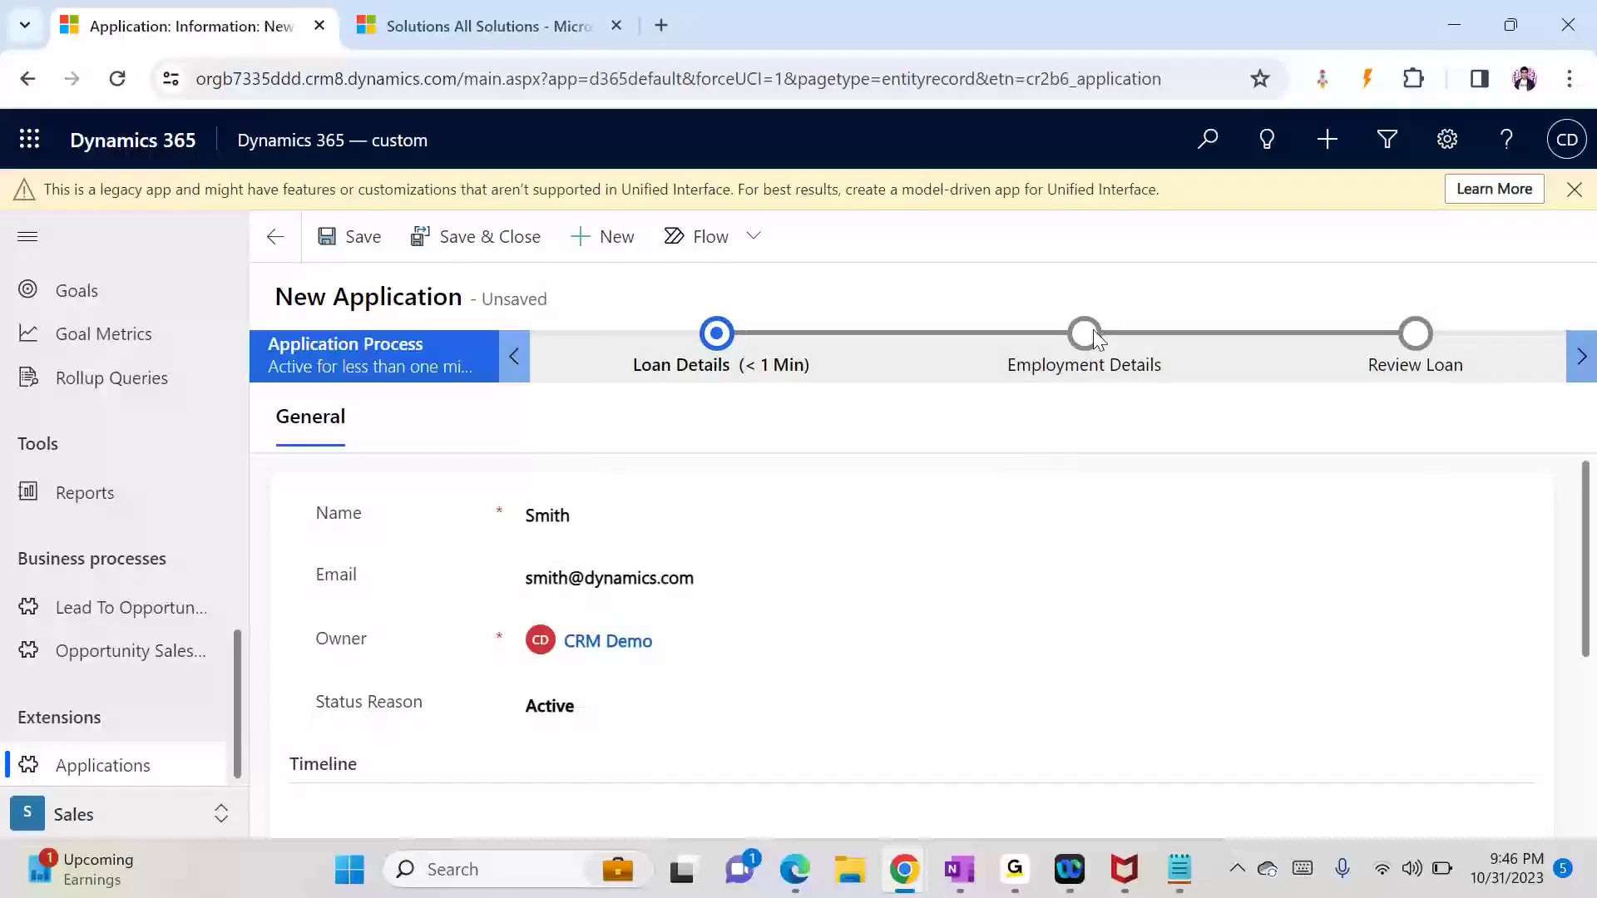
click(1255, 531)
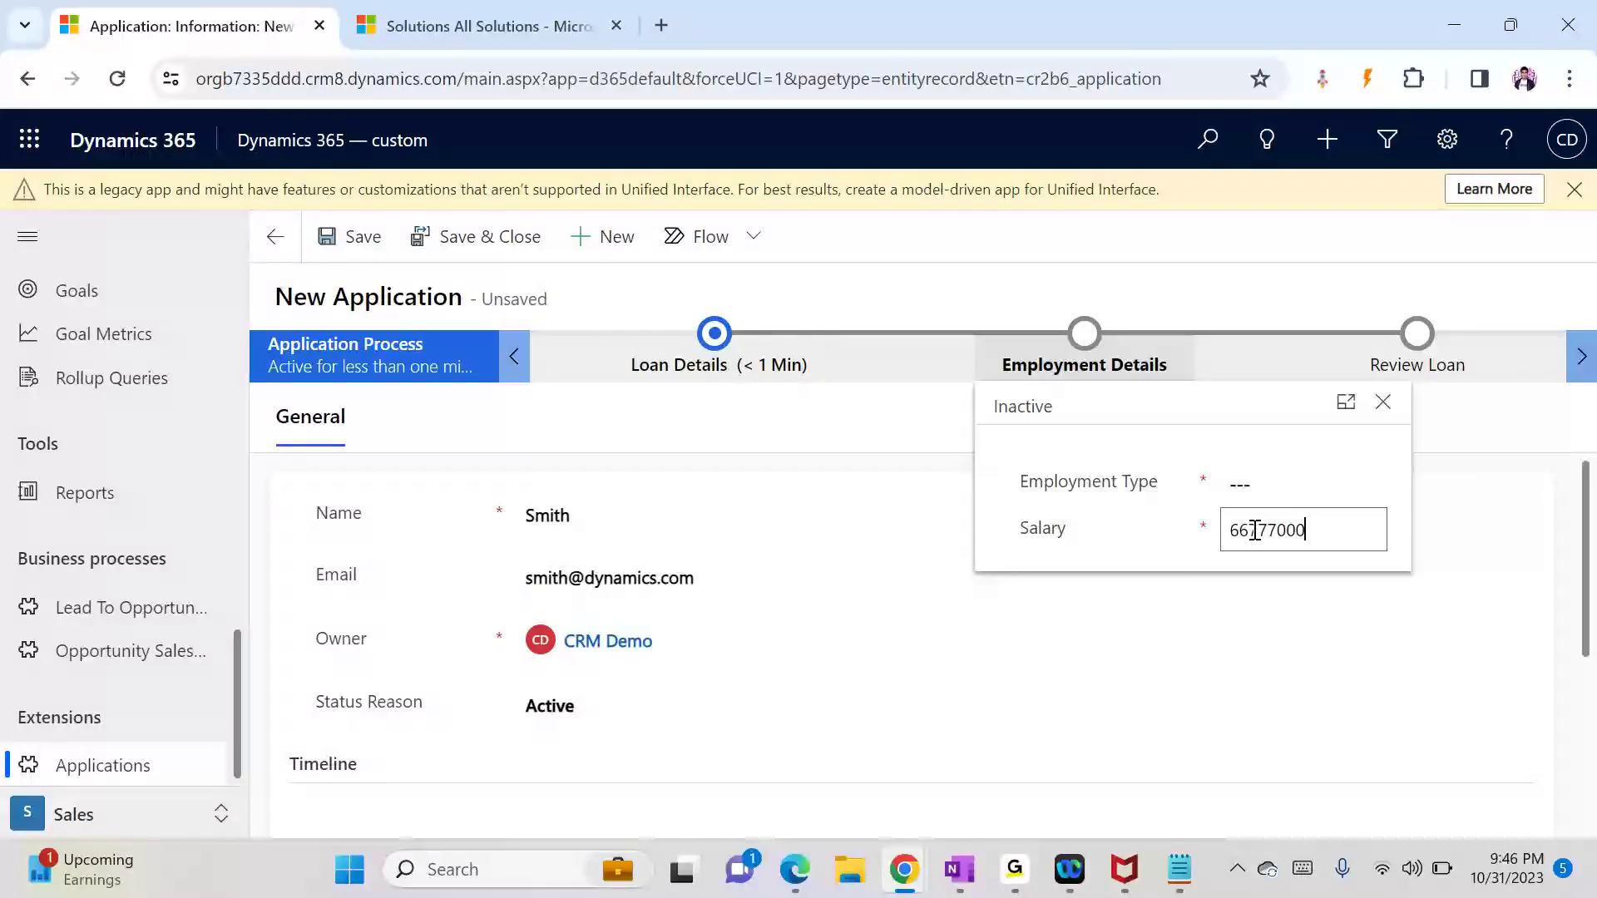
click(1236, 328)
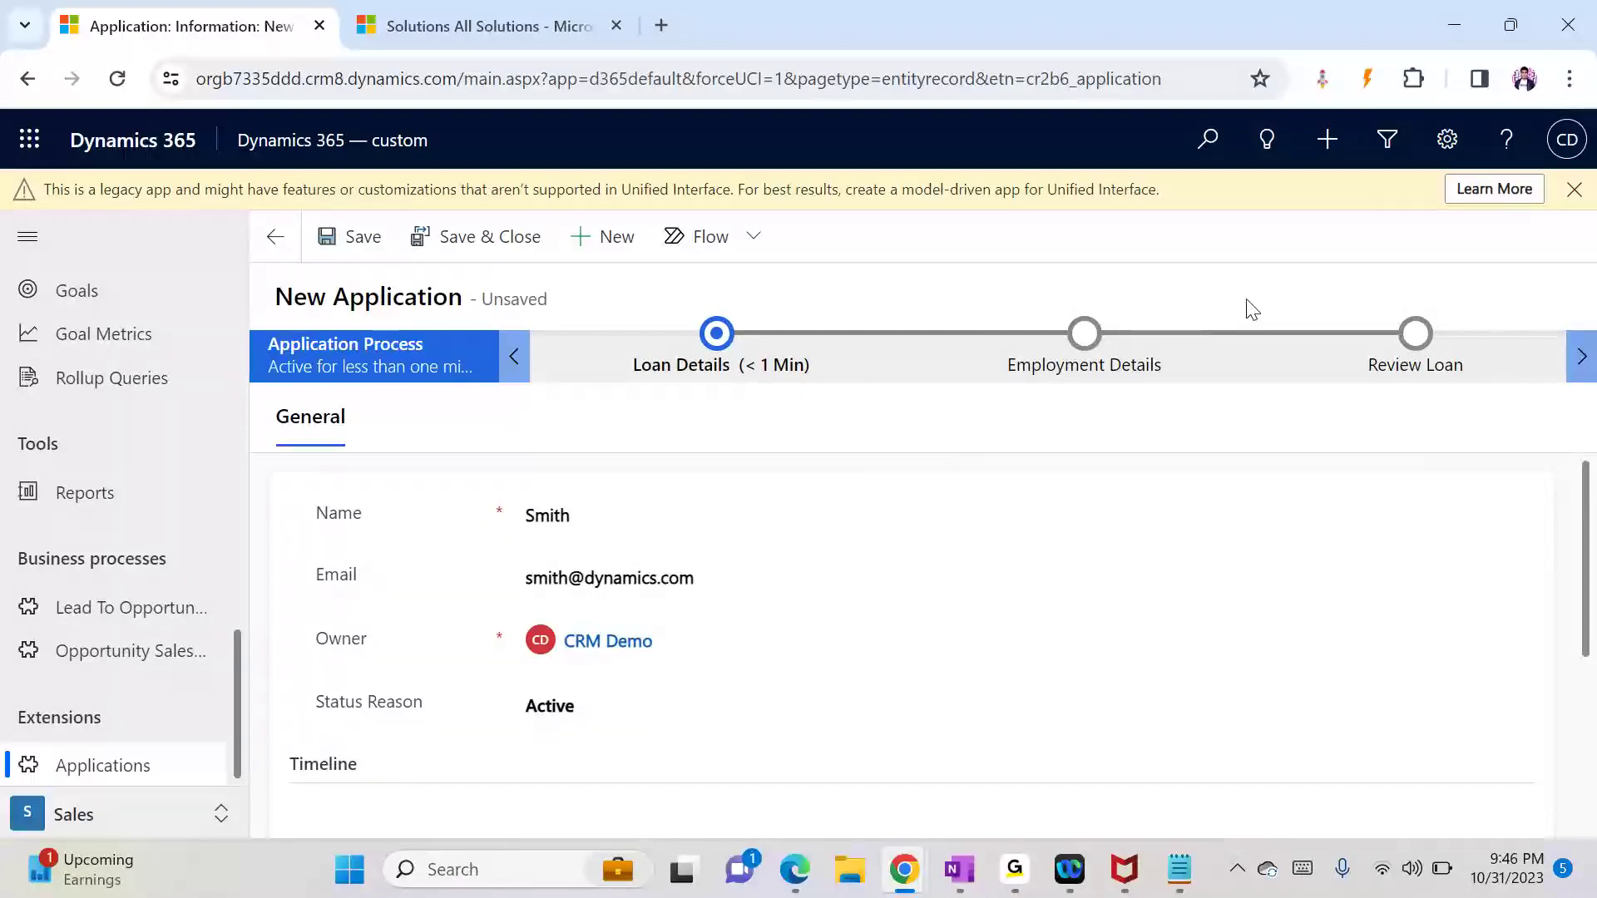
click(339, 243)
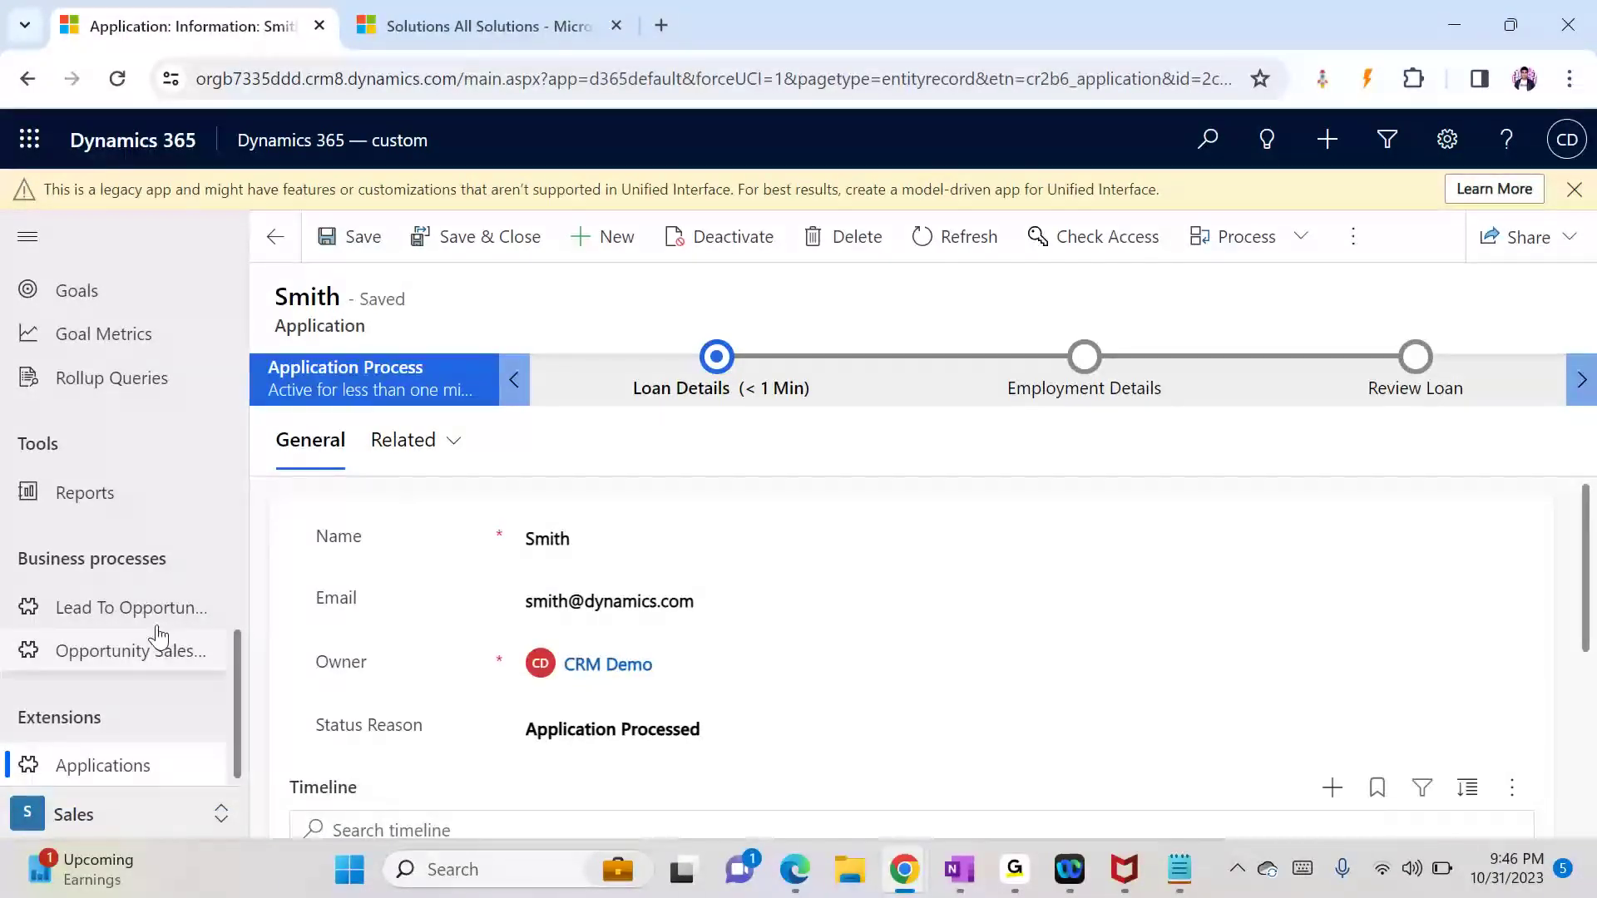
Step: Open the new Personal Loan lead from Leads and view its Details tab
scroll(242, 617, up, 5)
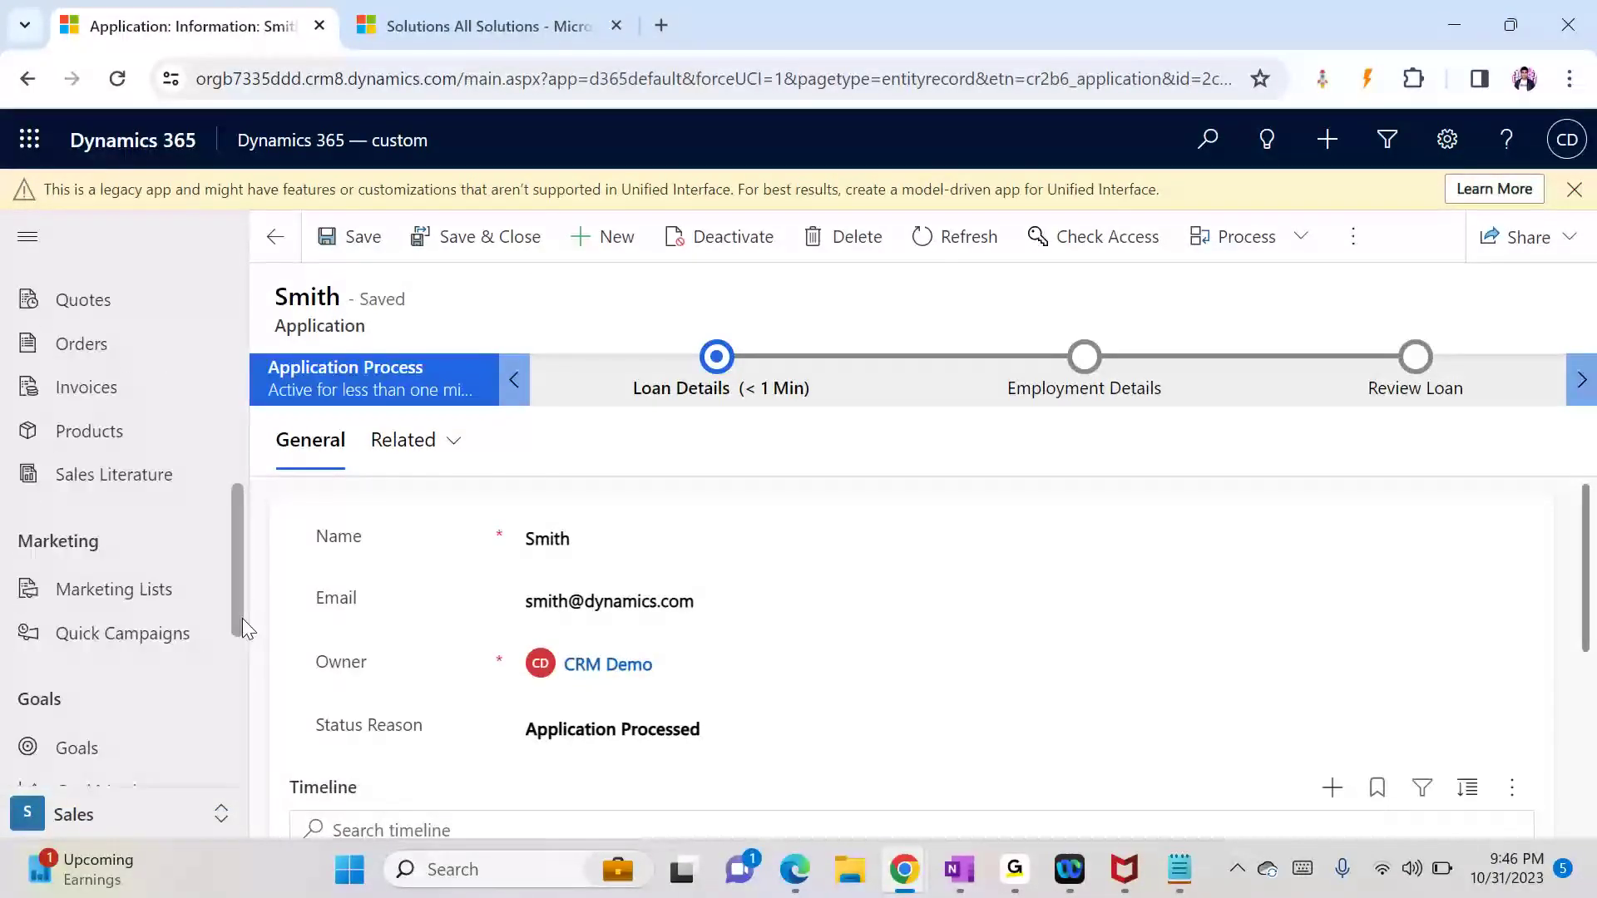
drag(236, 533, 238, 416)
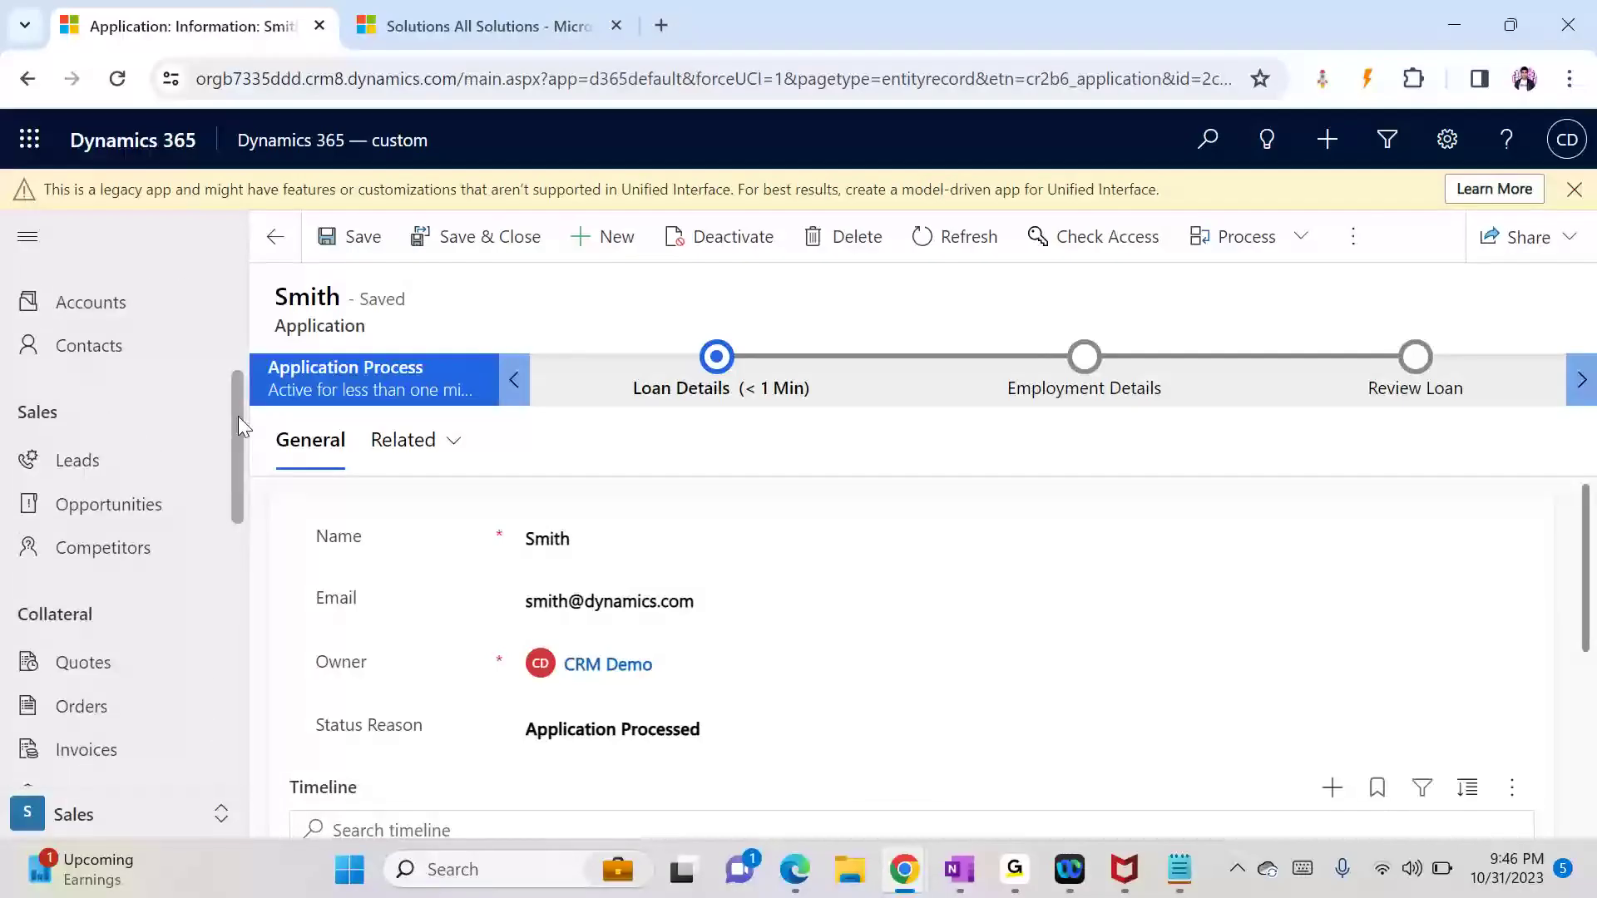
click(96, 462)
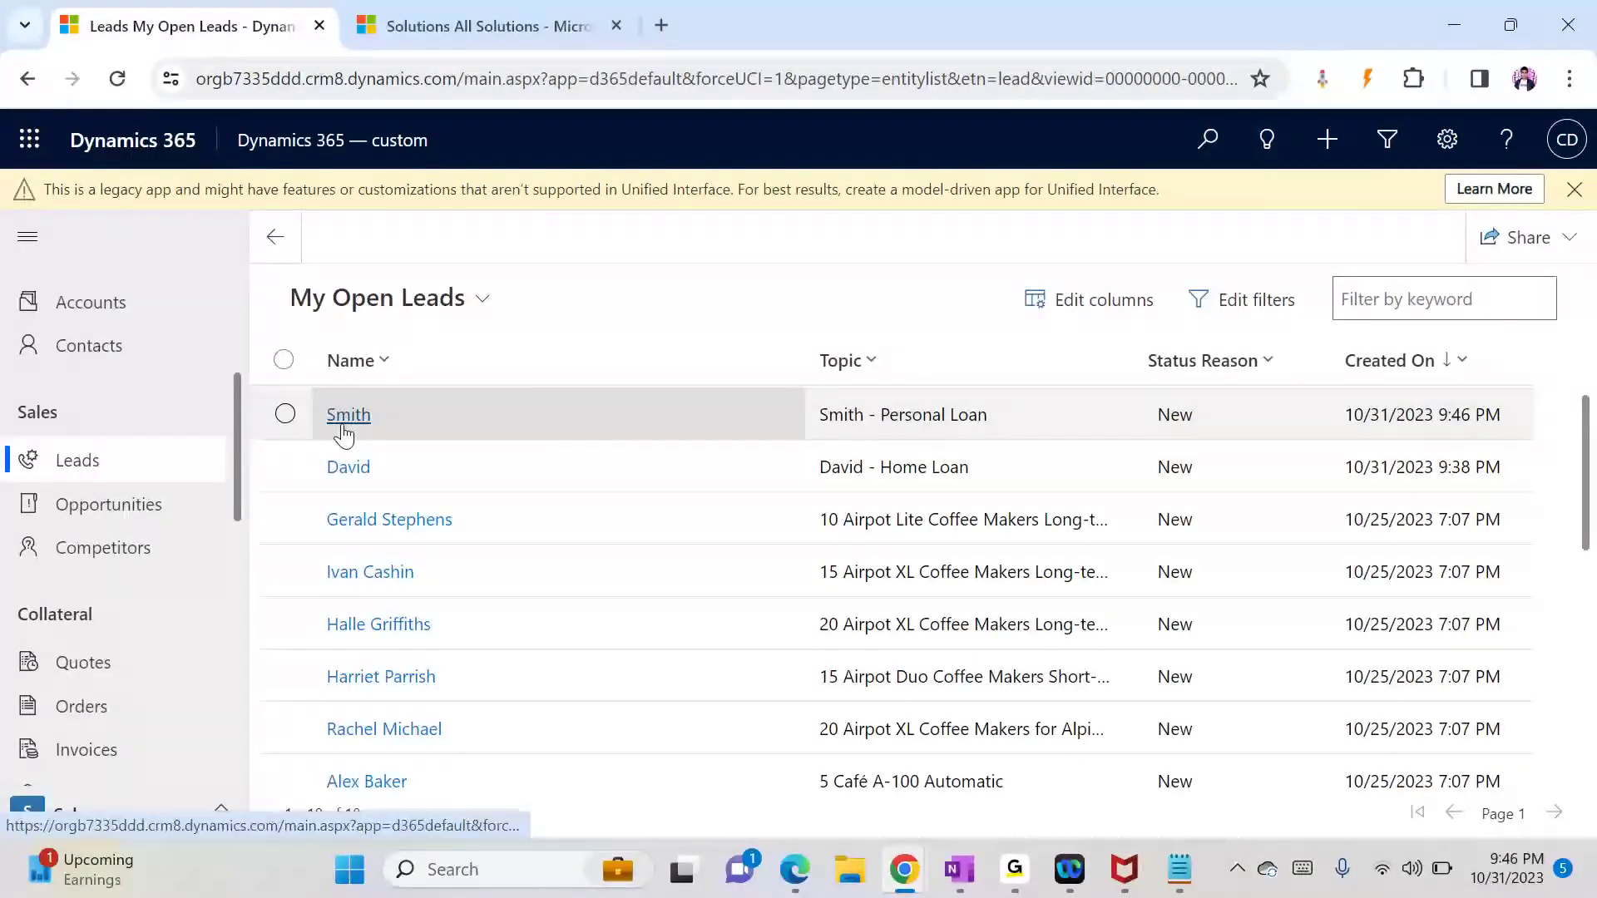
double_click(531, 426)
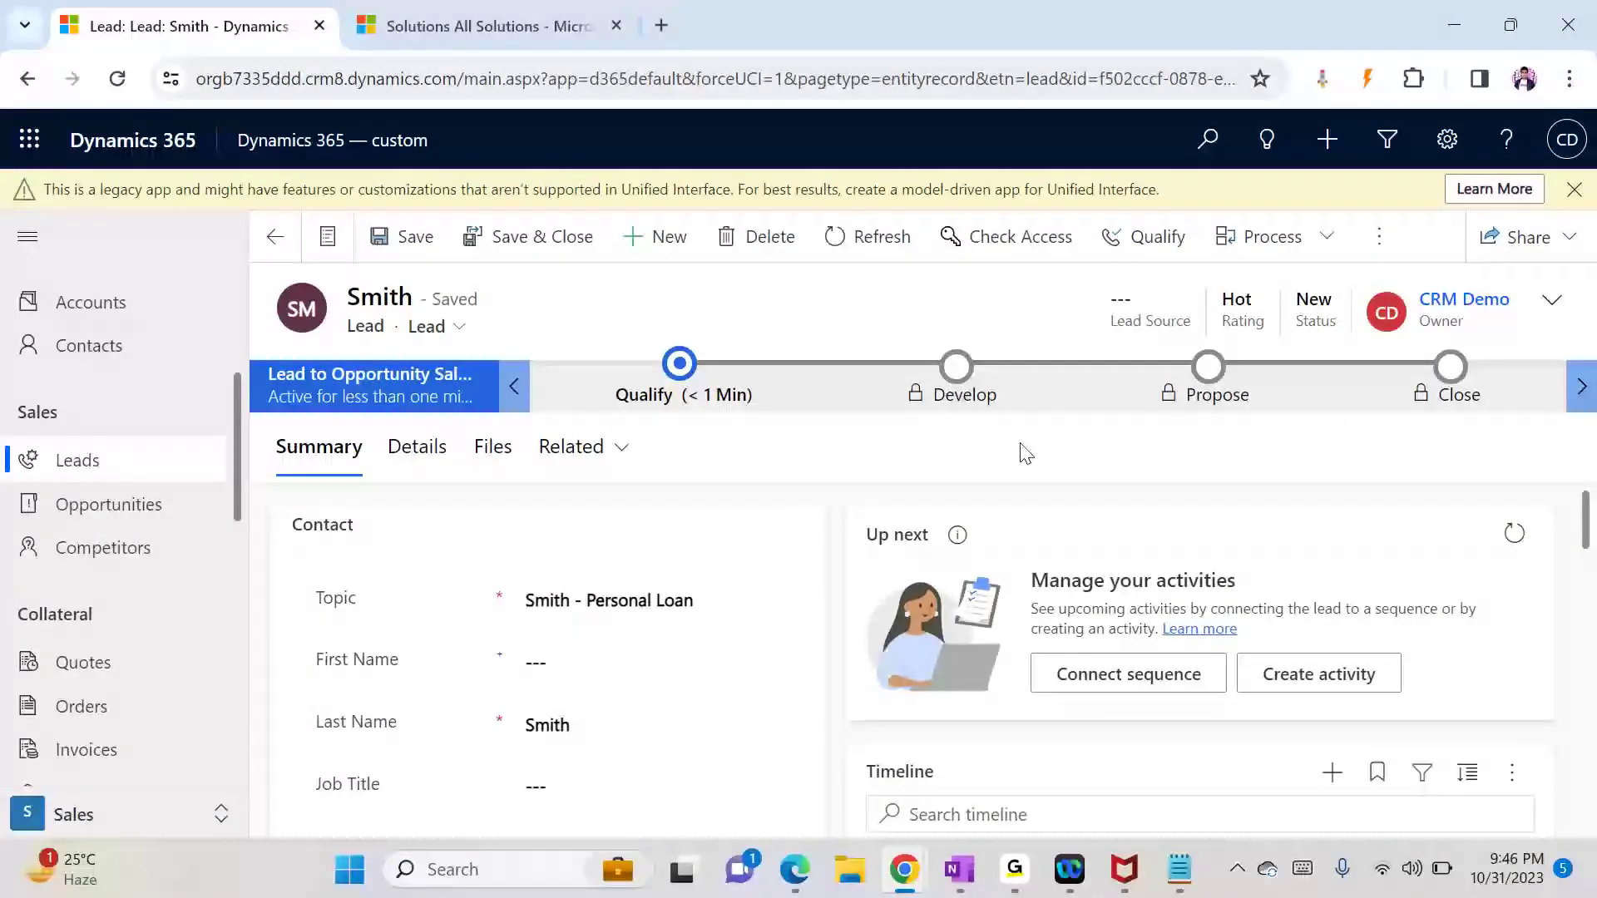
click(400, 455)
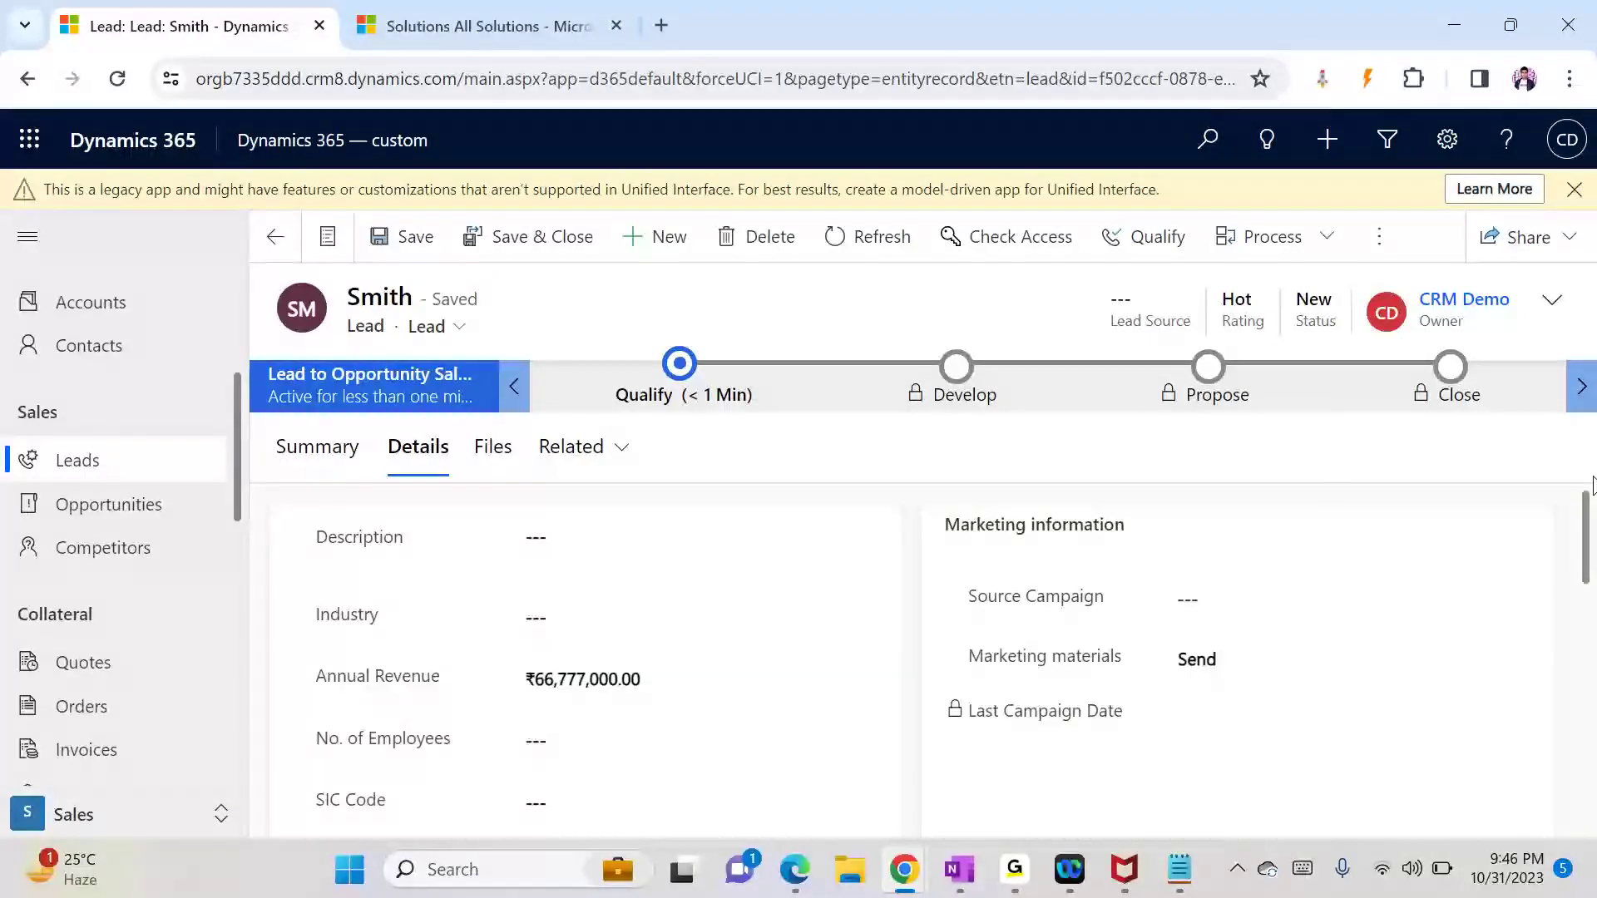
scroll(1180, 582, down, 2)
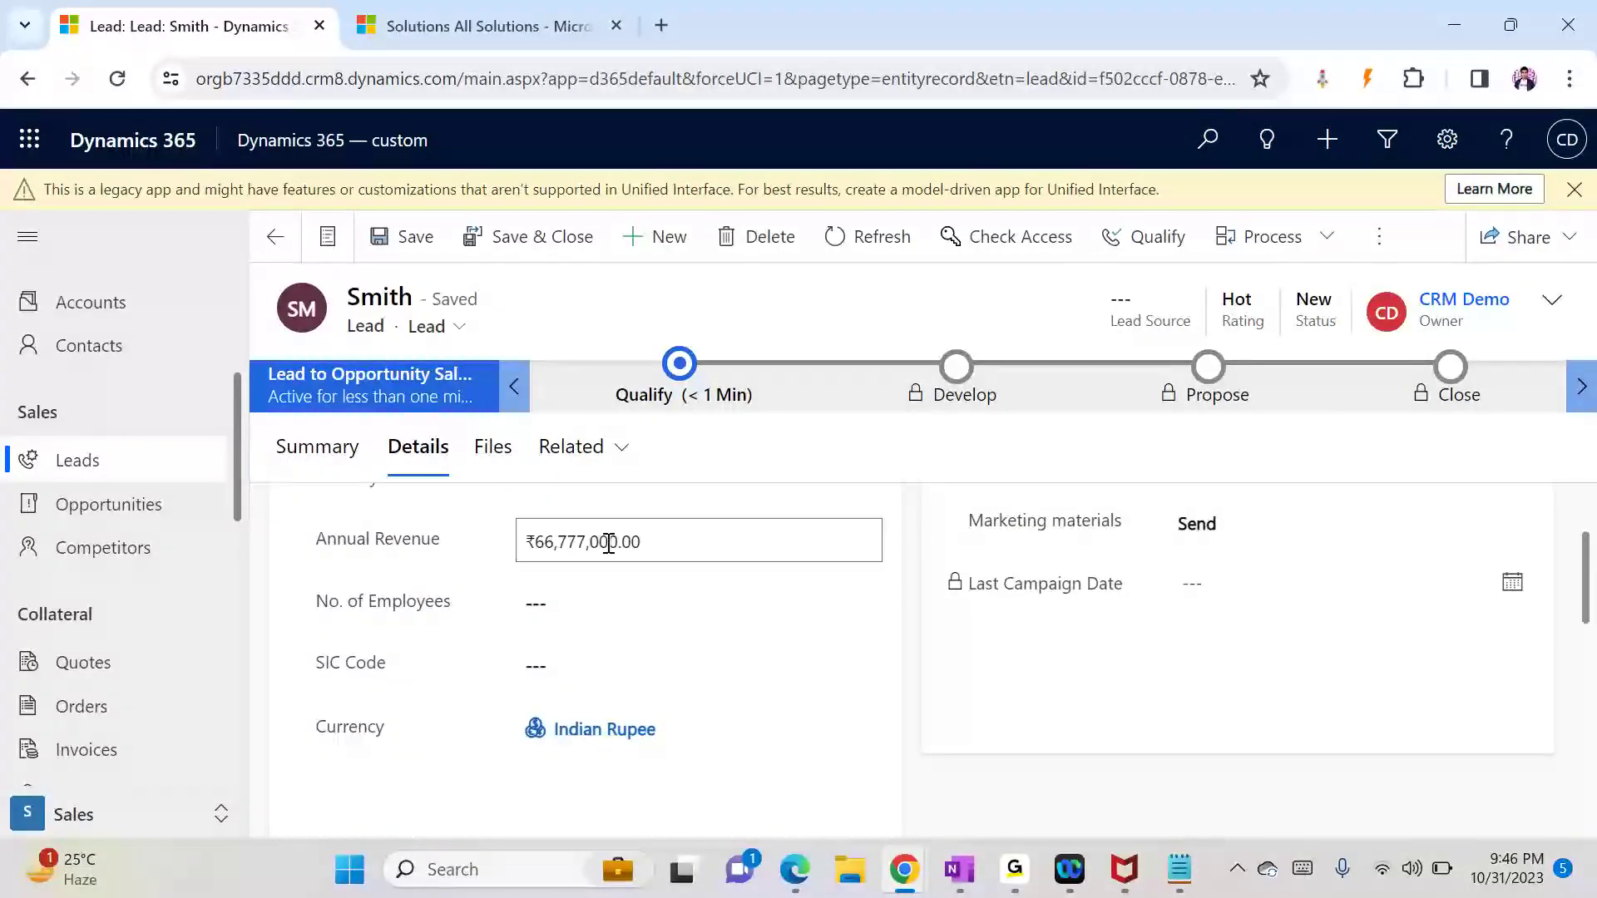
Step: Glance at the workflow notes, then go back to My Open Leads
click(1179, 869)
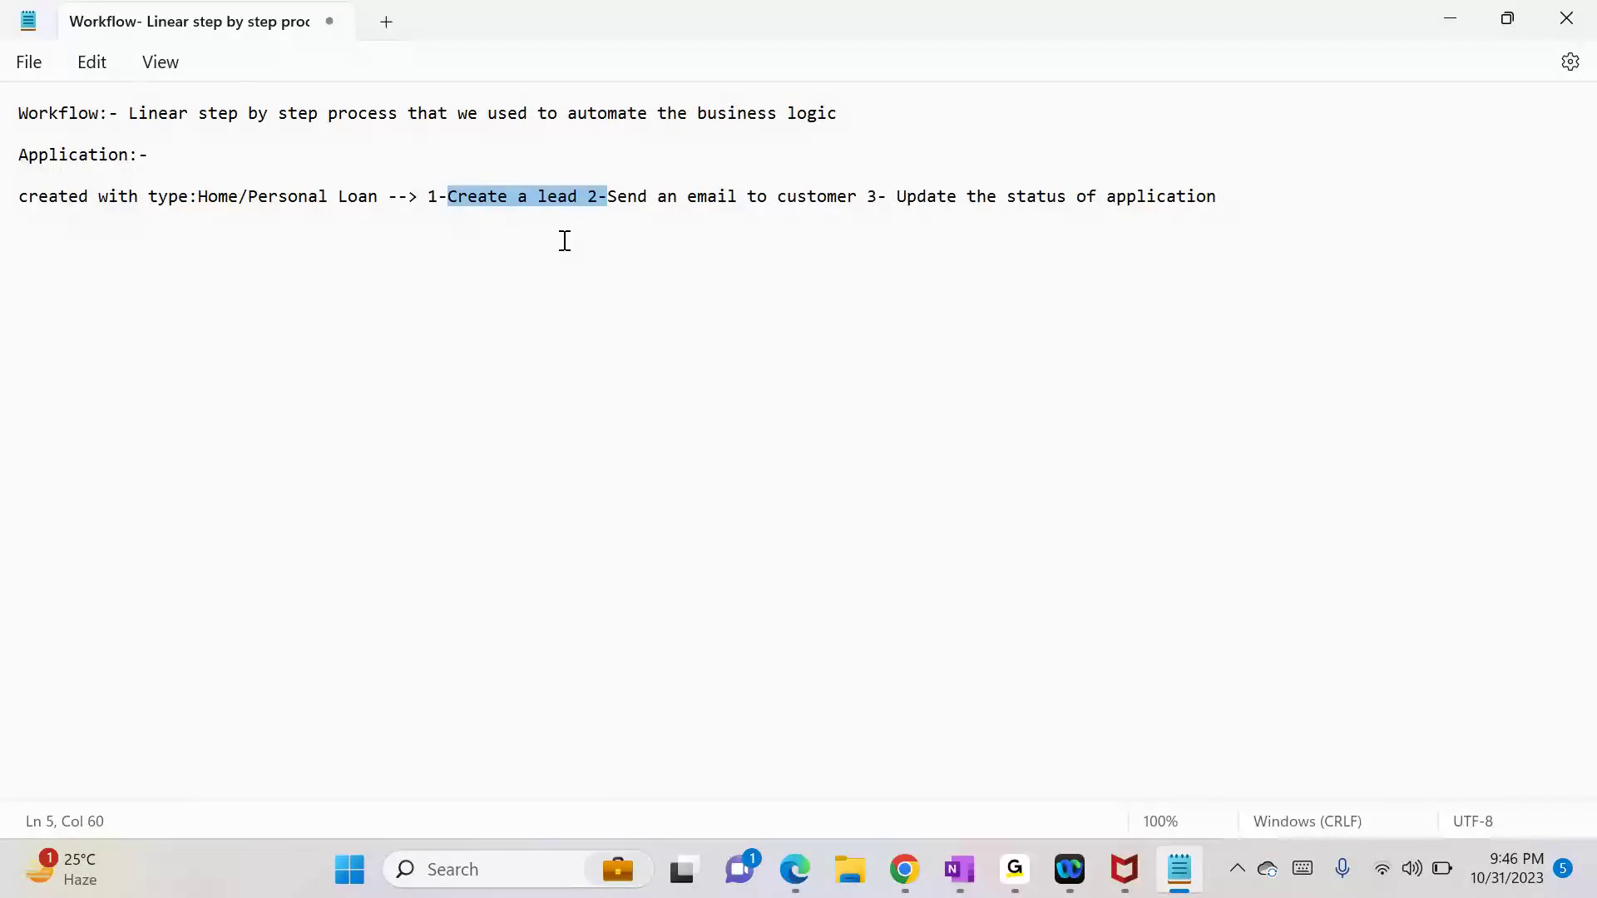
click(612, 200)
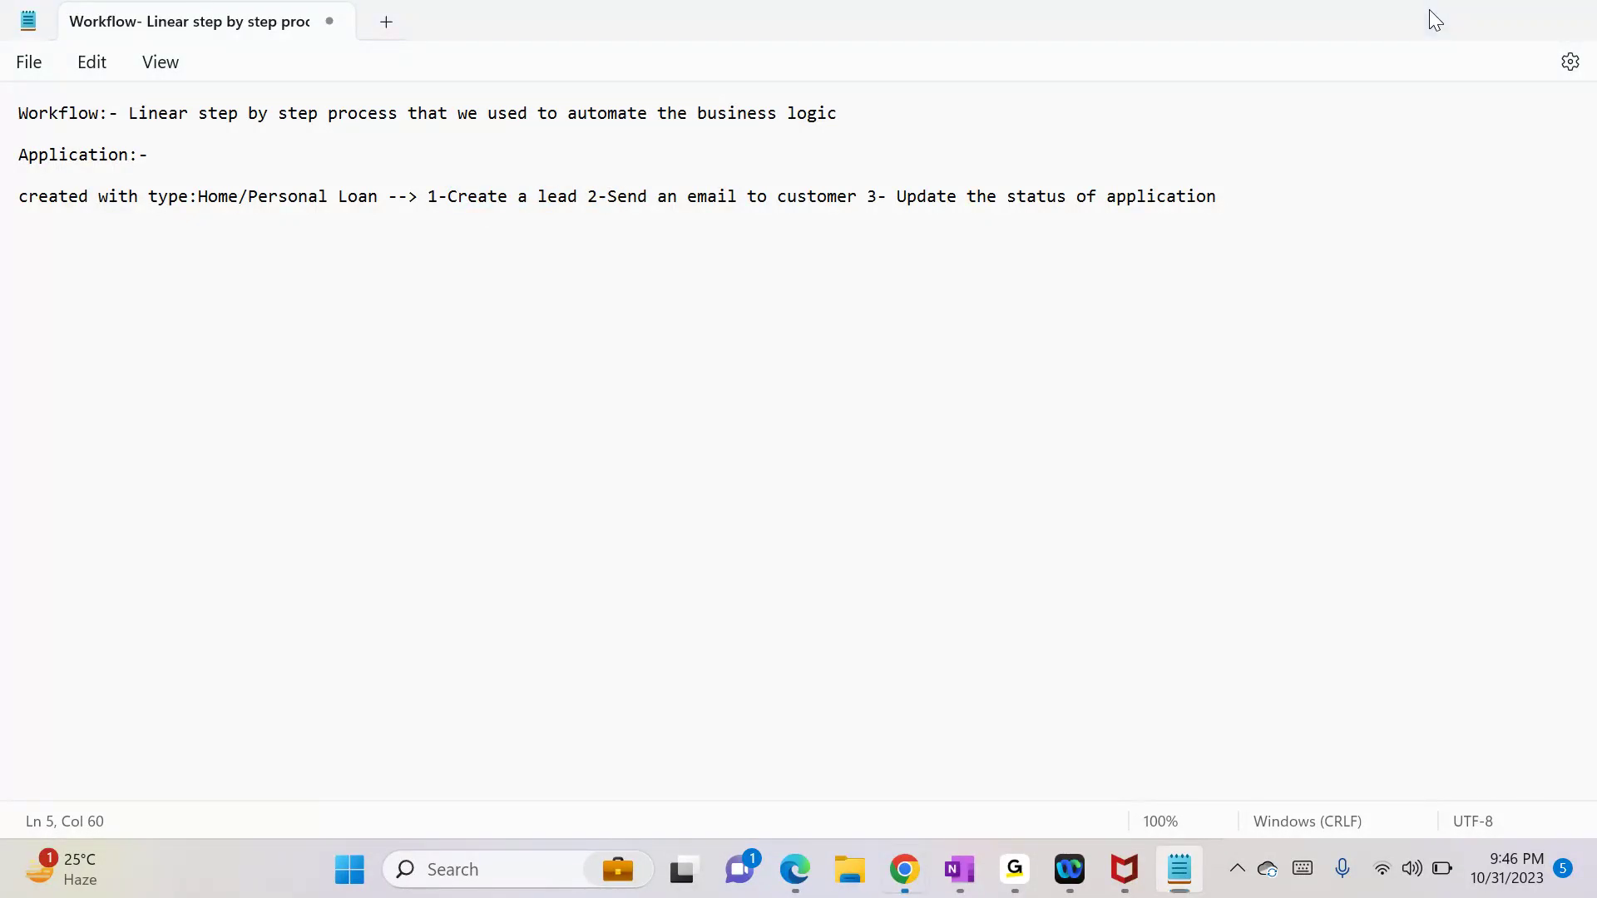
click(1433, 17)
click(274, 238)
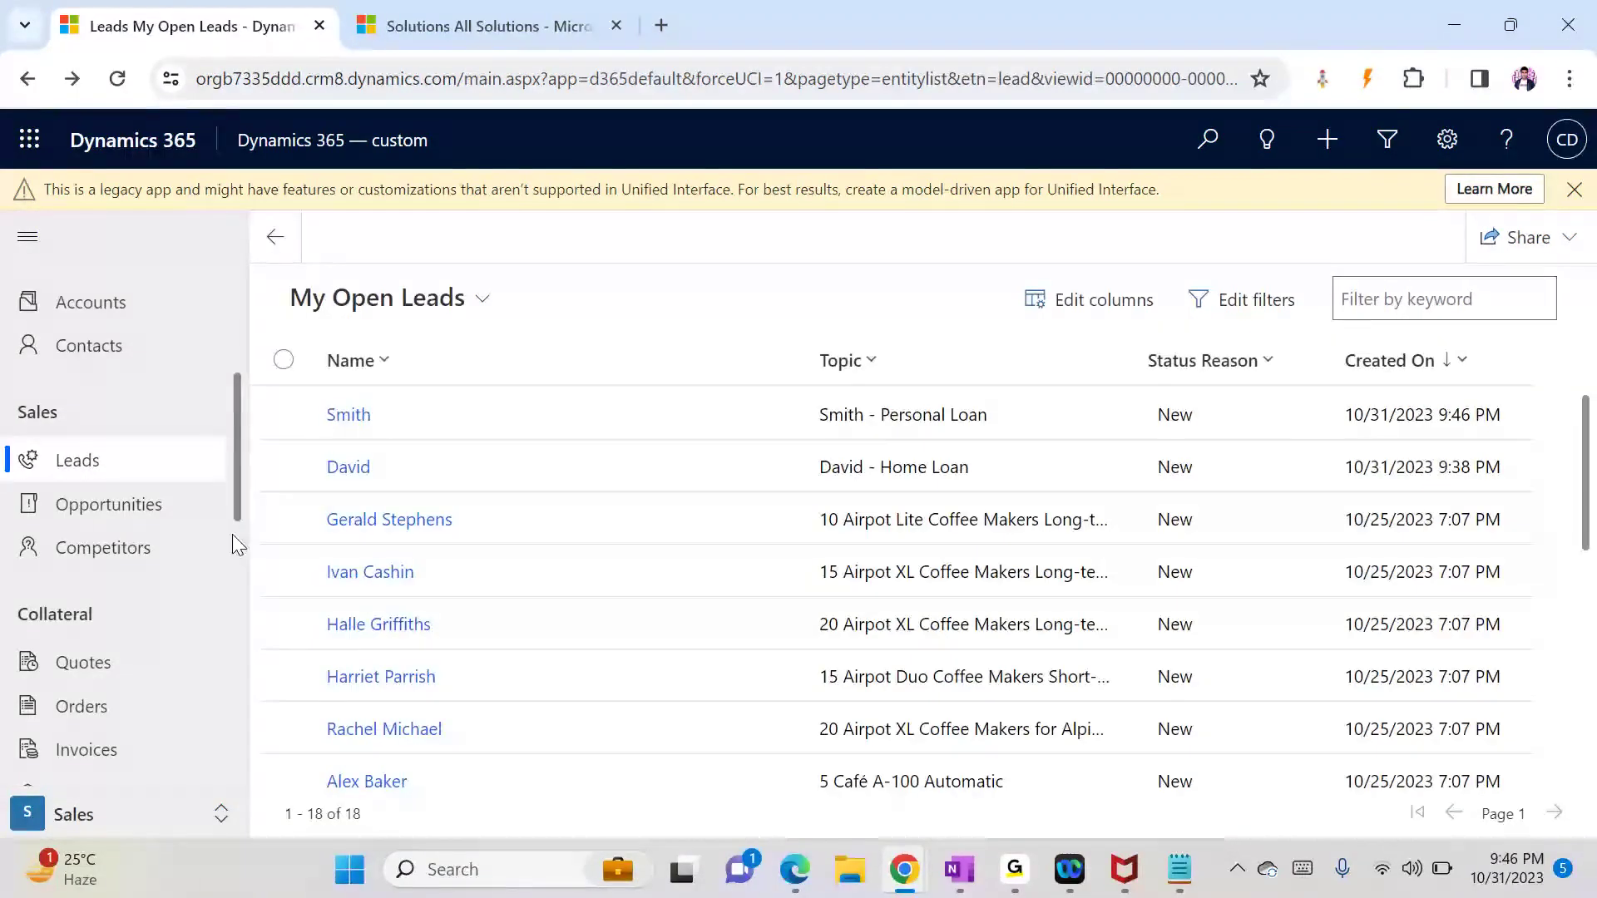
Step: Open the newest loan application from the Active Applications list
scroll(232, 535, down, 5)
scroll(224, 753, down, 5)
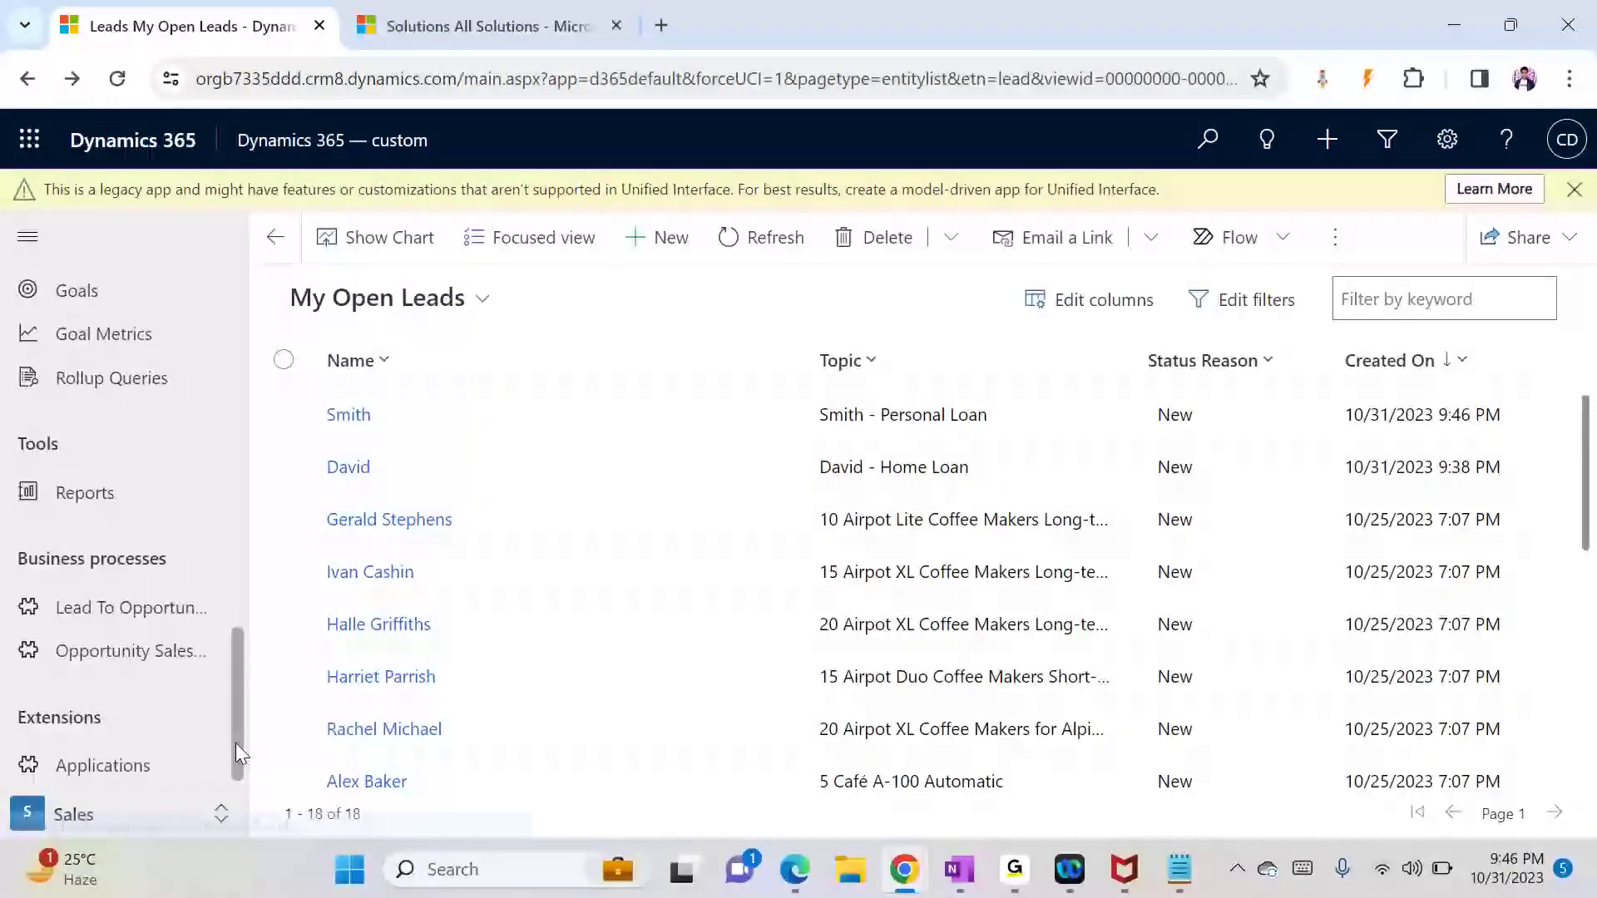
click(154, 770)
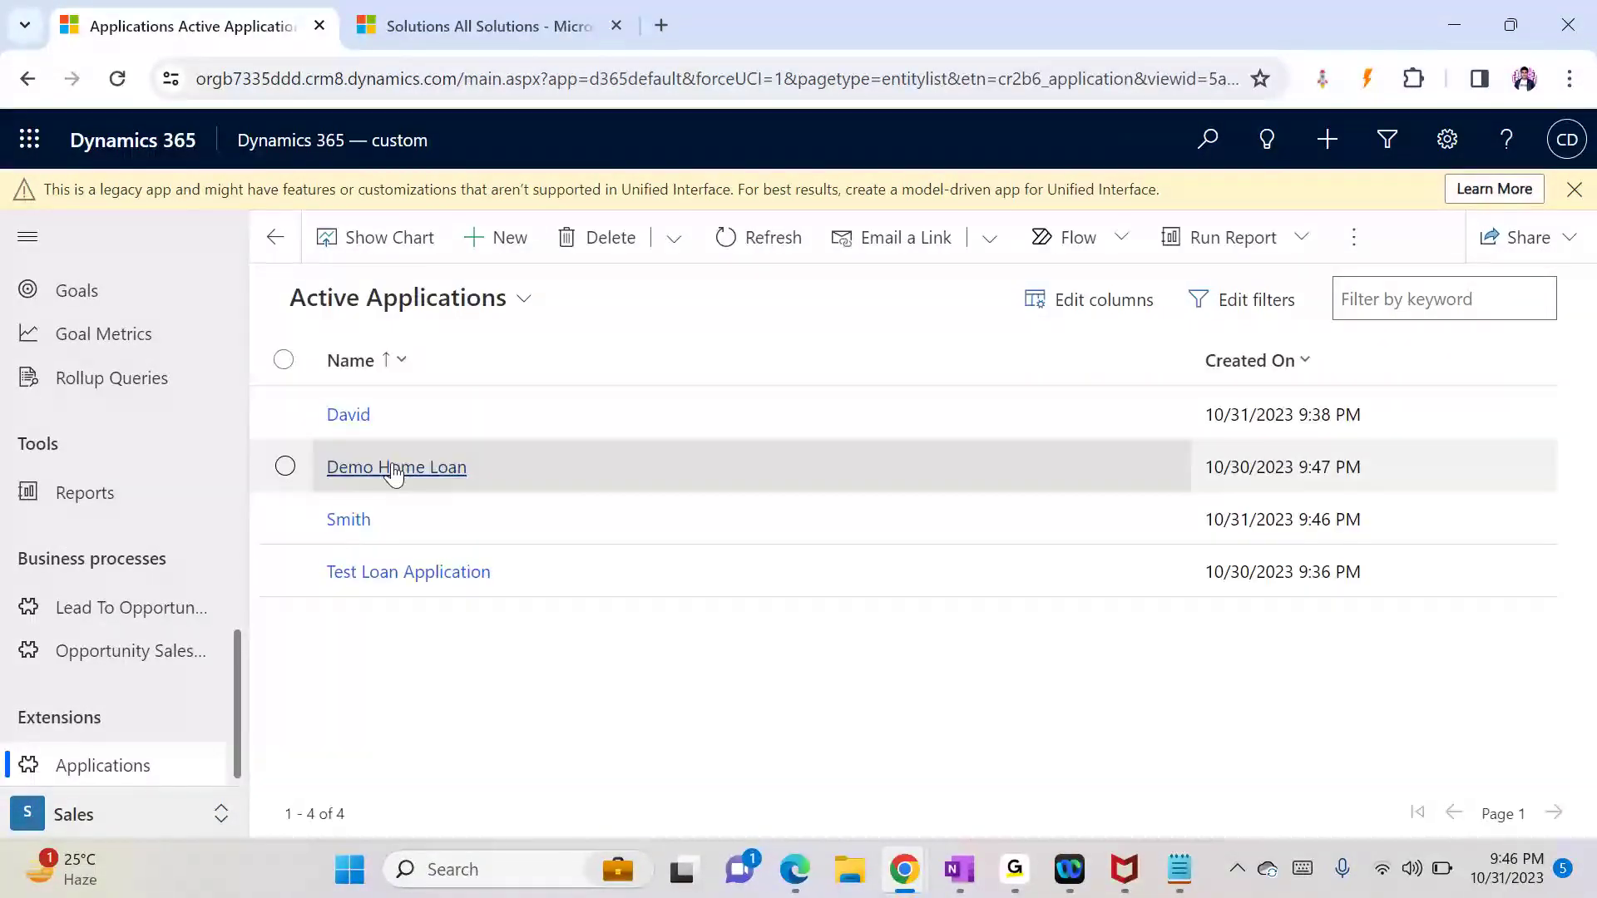
click(354, 523)
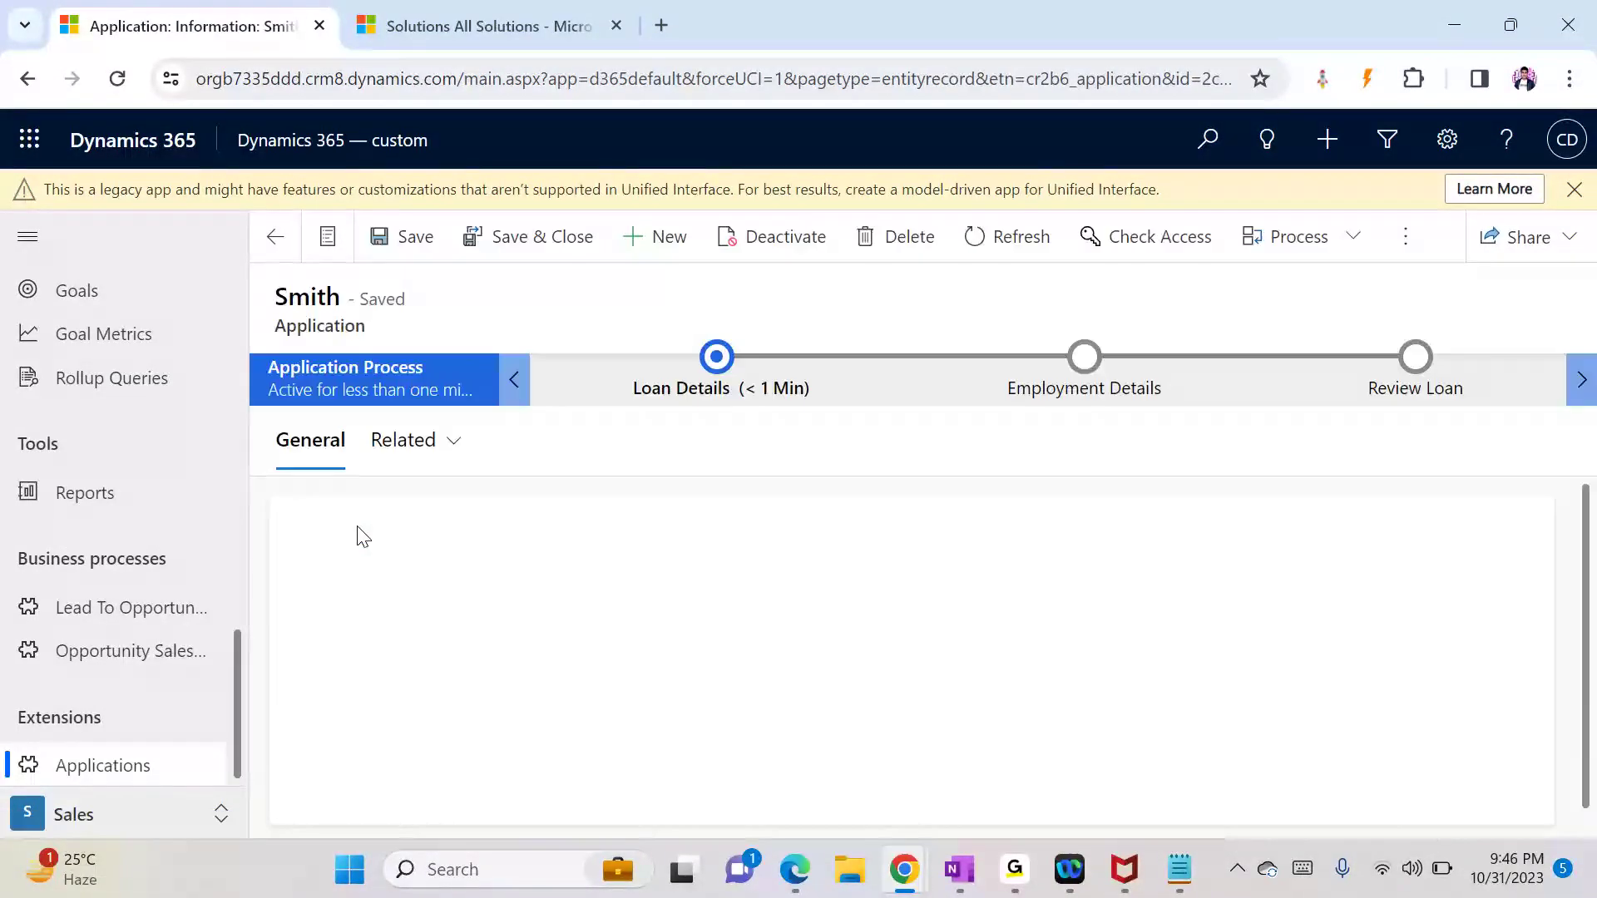
Step: Expand the confirmation email in the Timeline with its reply options, then view the workflow notes
drag(1594, 568, 1594, 770)
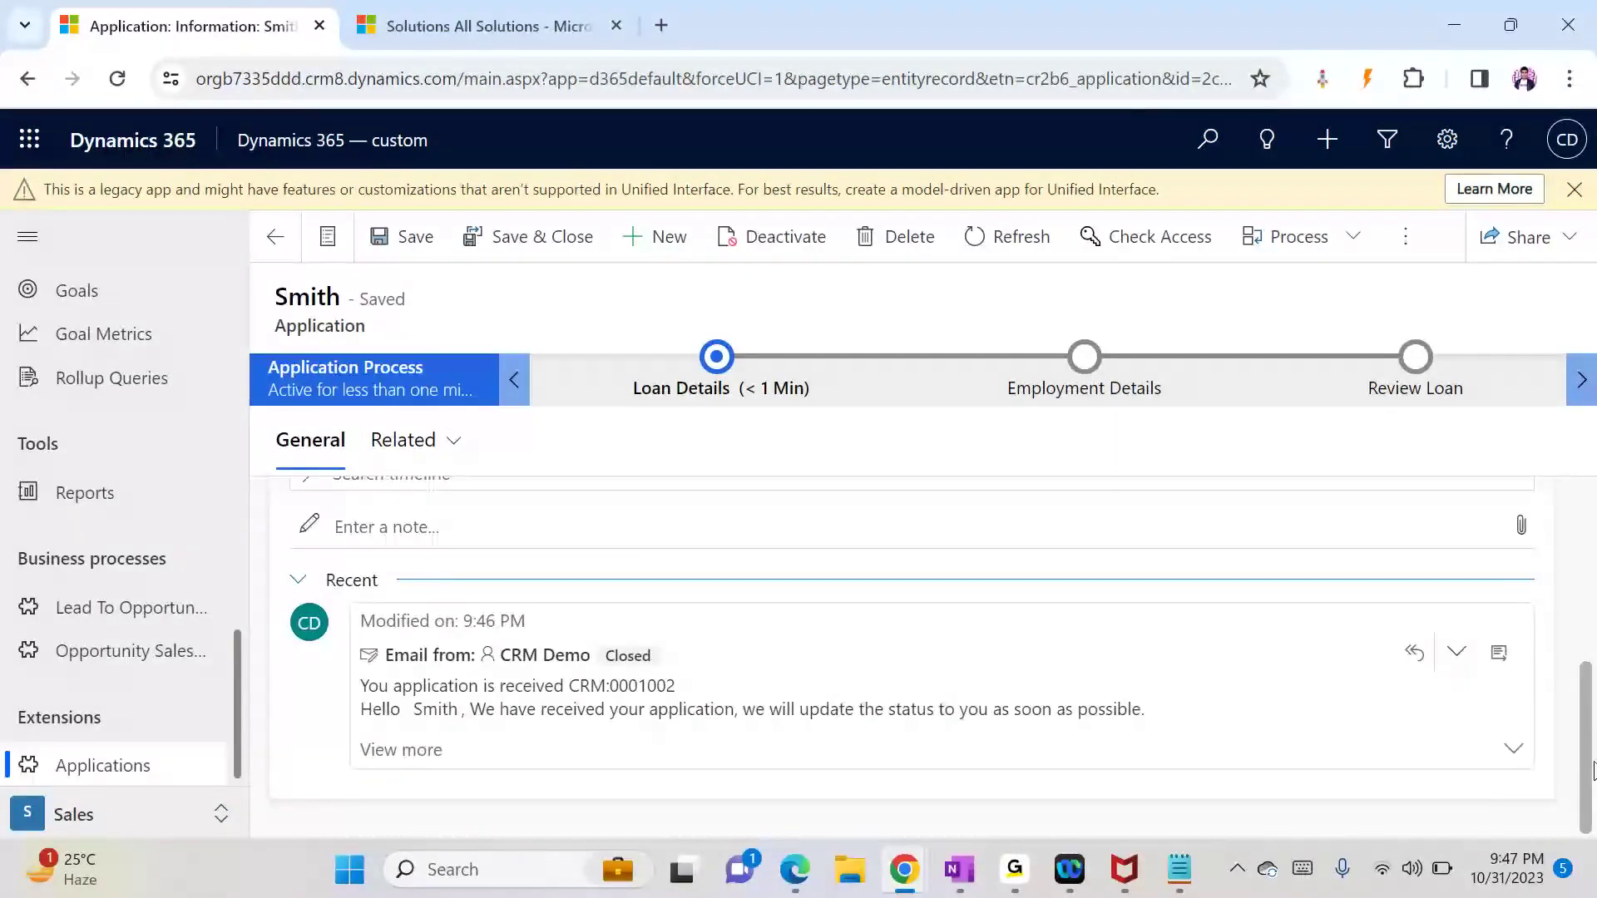
click(1519, 754)
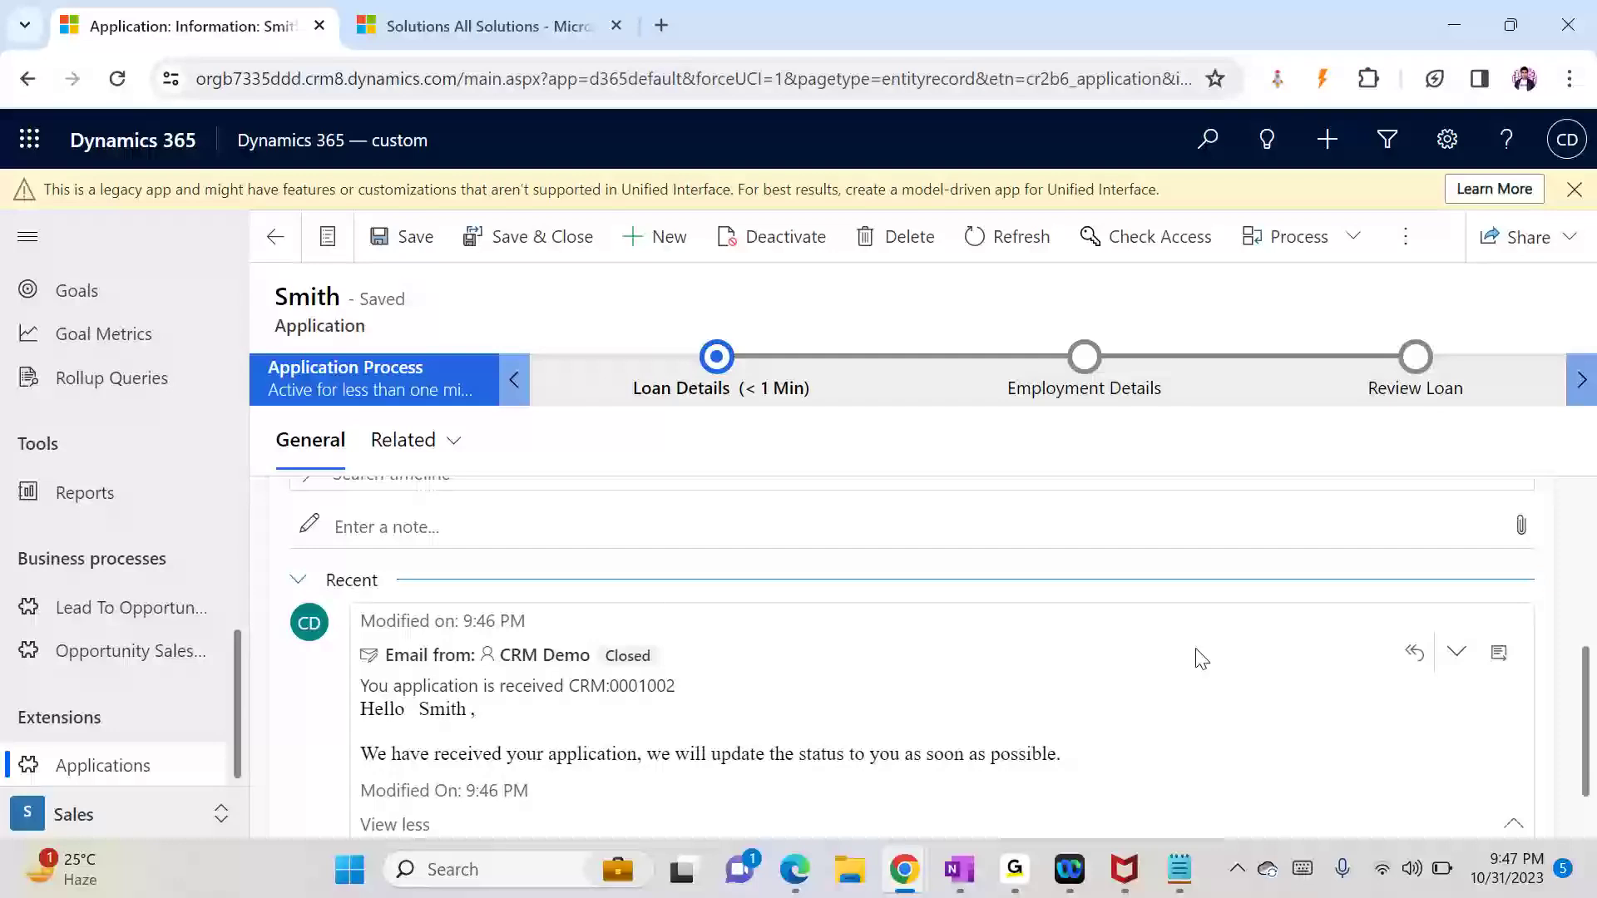
click(1456, 657)
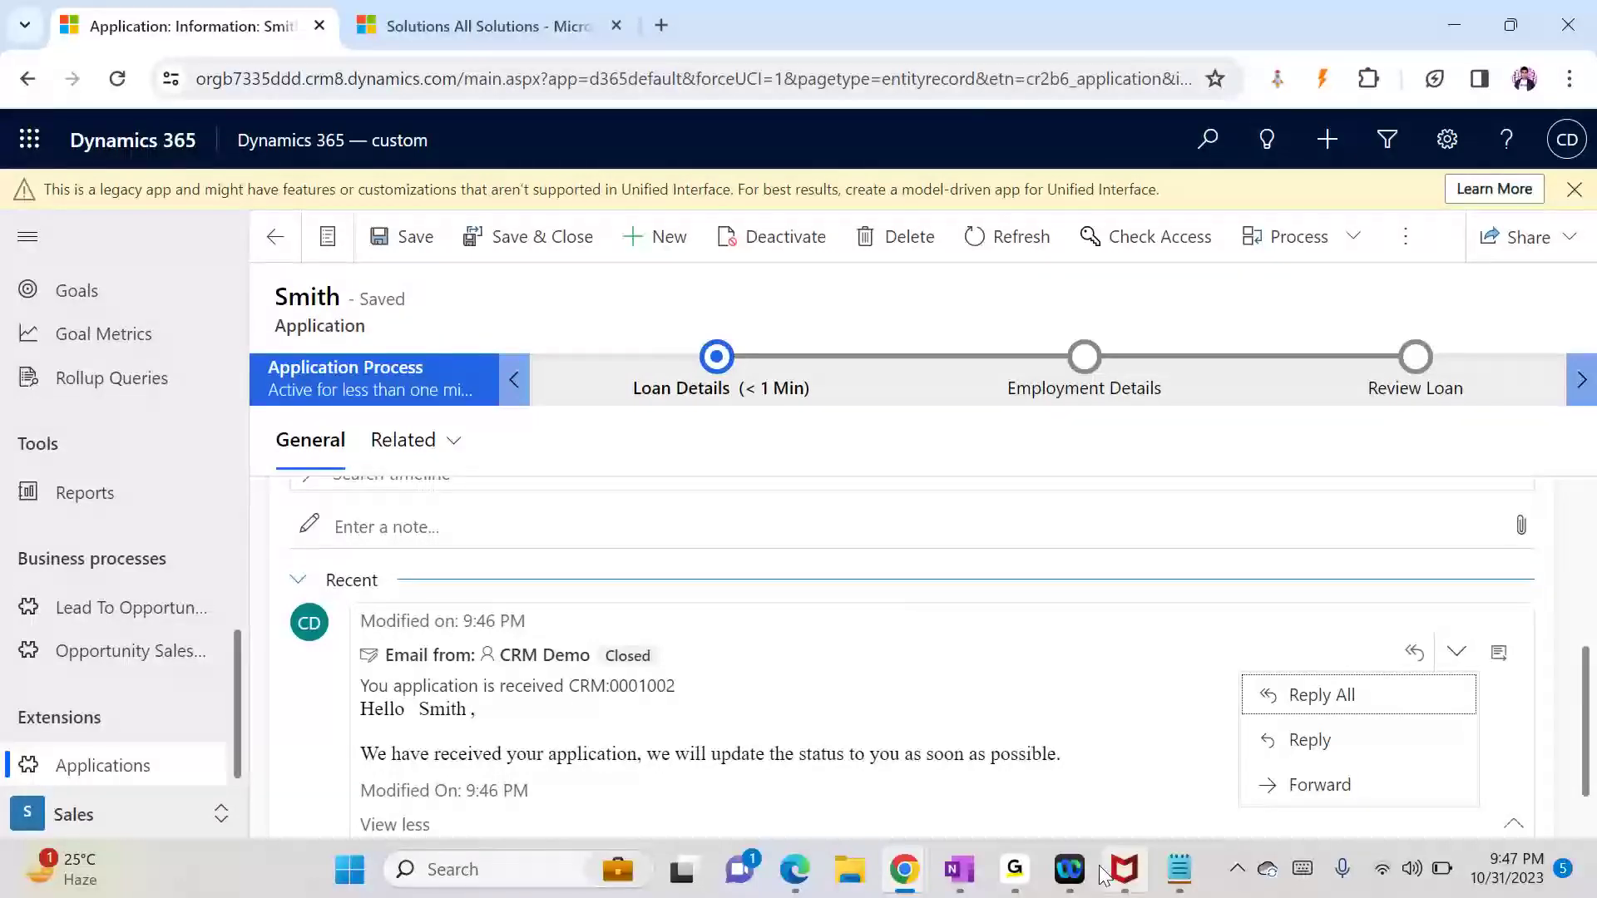
click(1179, 872)
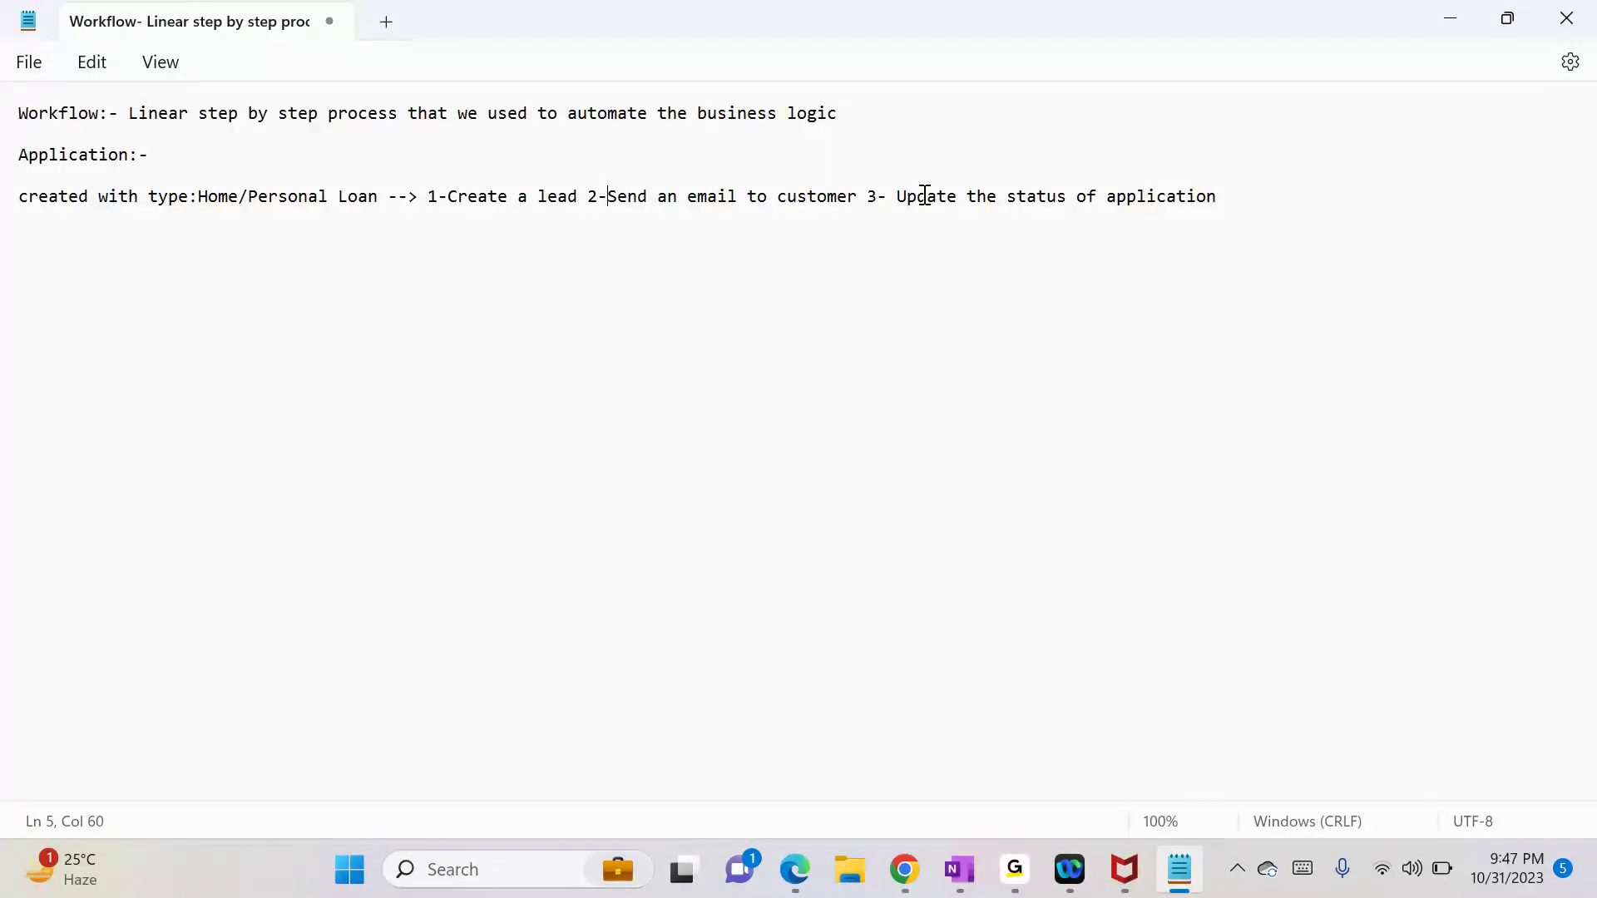
Step: Highlight step 3 in the notes and confirm the record's Status Reason reads Application Processed
drag(912, 195, 1209, 190)
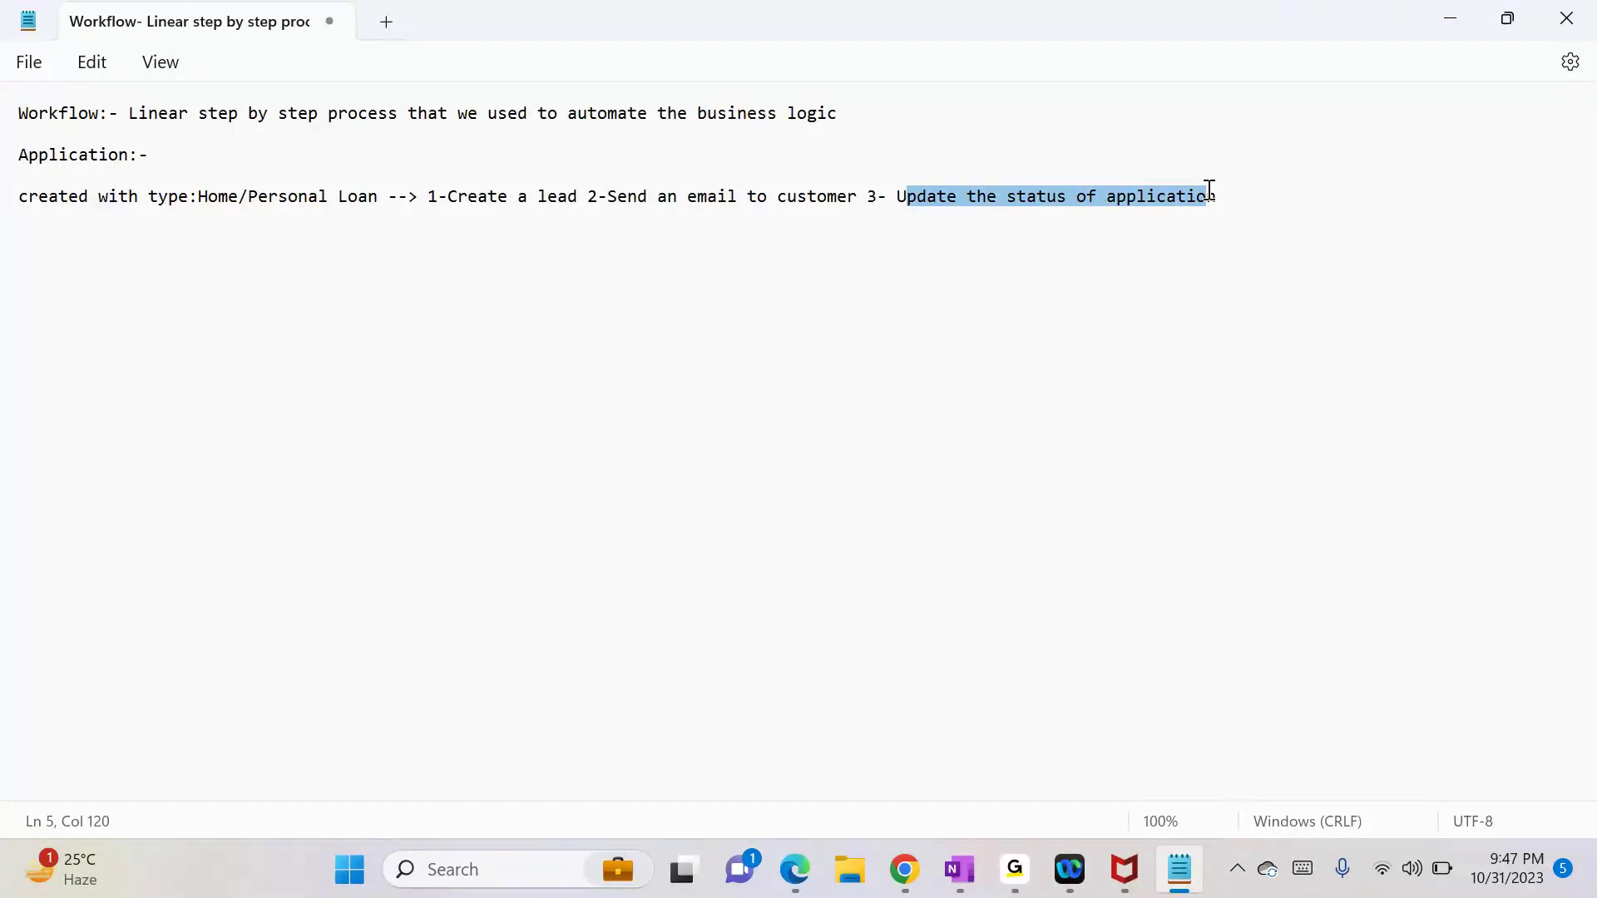
key(alt+Tab)
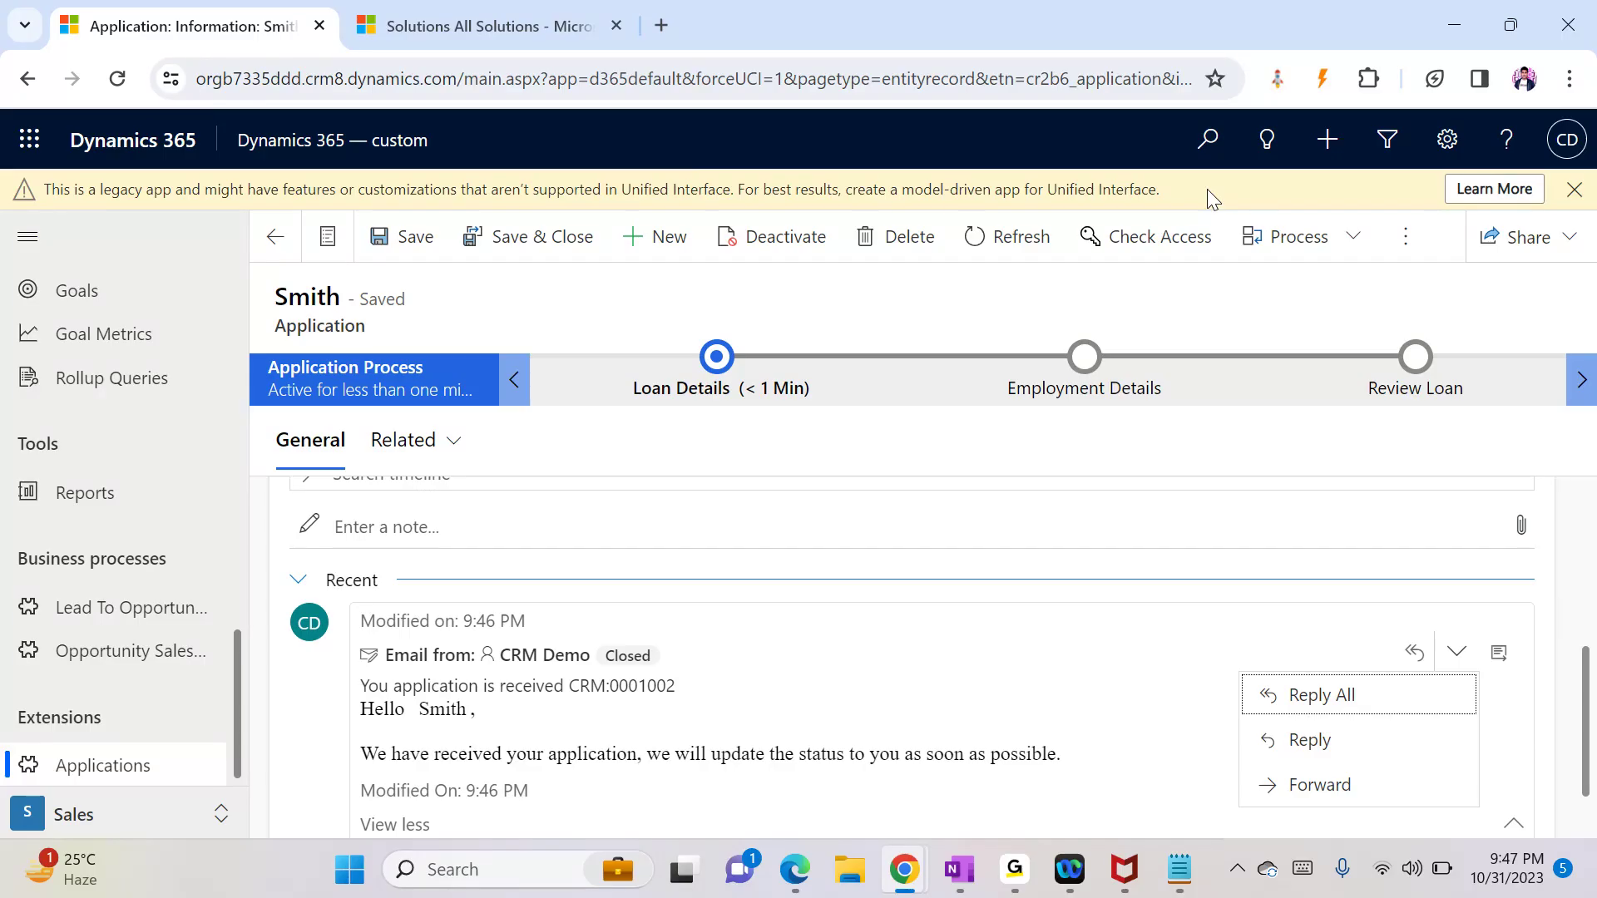
scroll(1589, 545, up, 5)
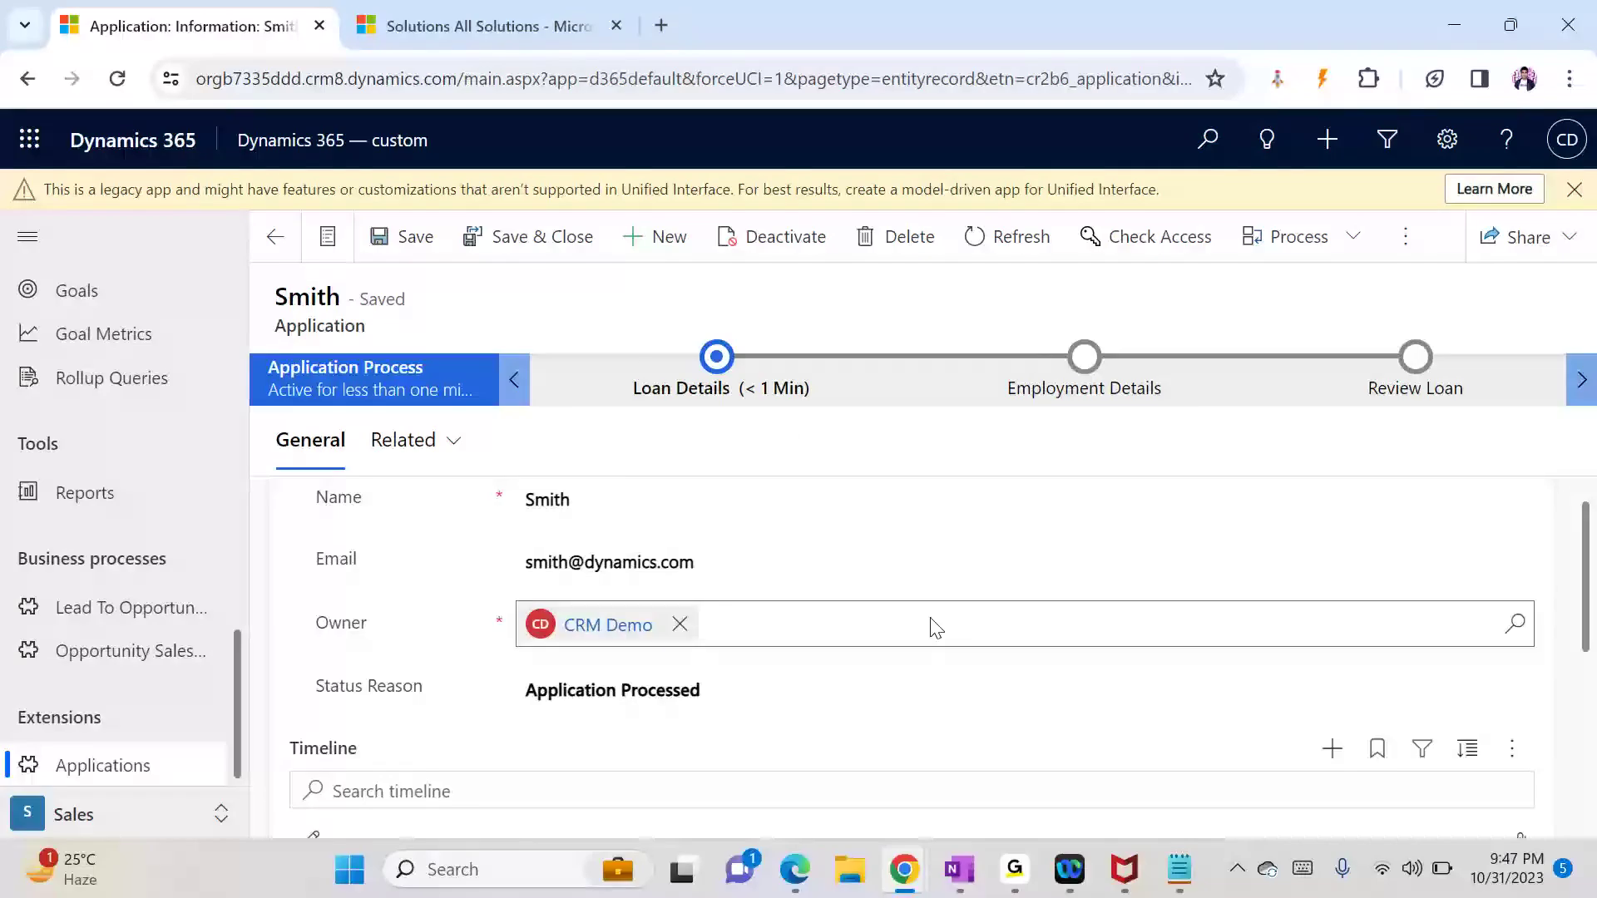
click(1180, 869)
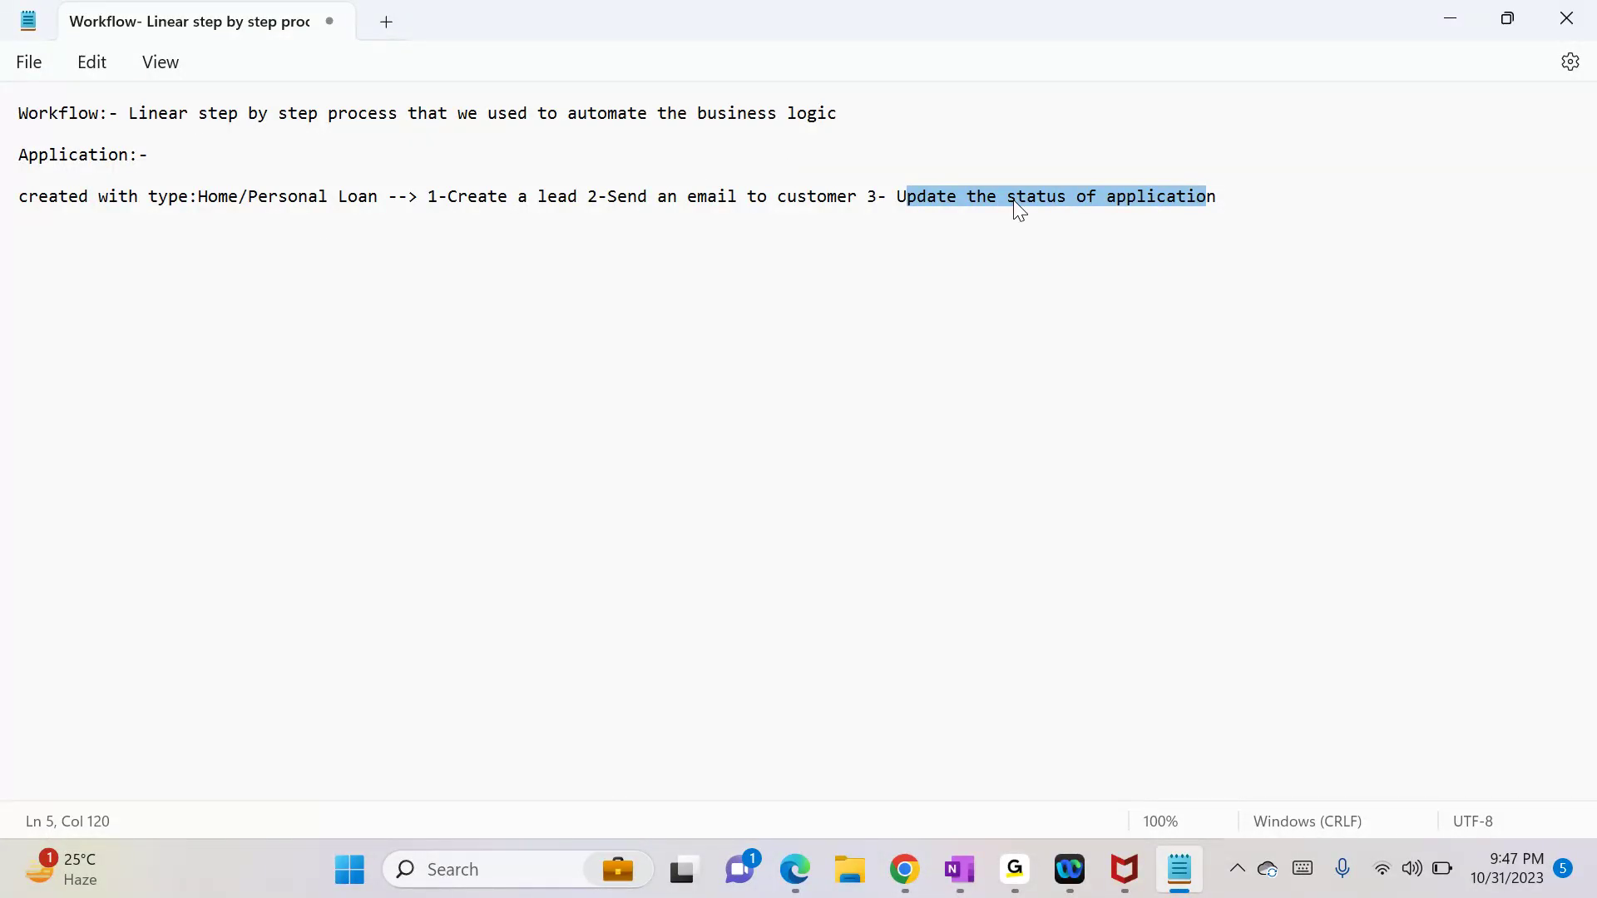
Step: Clear the selection, minimize Notepad and bring the online meeting window forward from the taskbar
click(1271, 196)
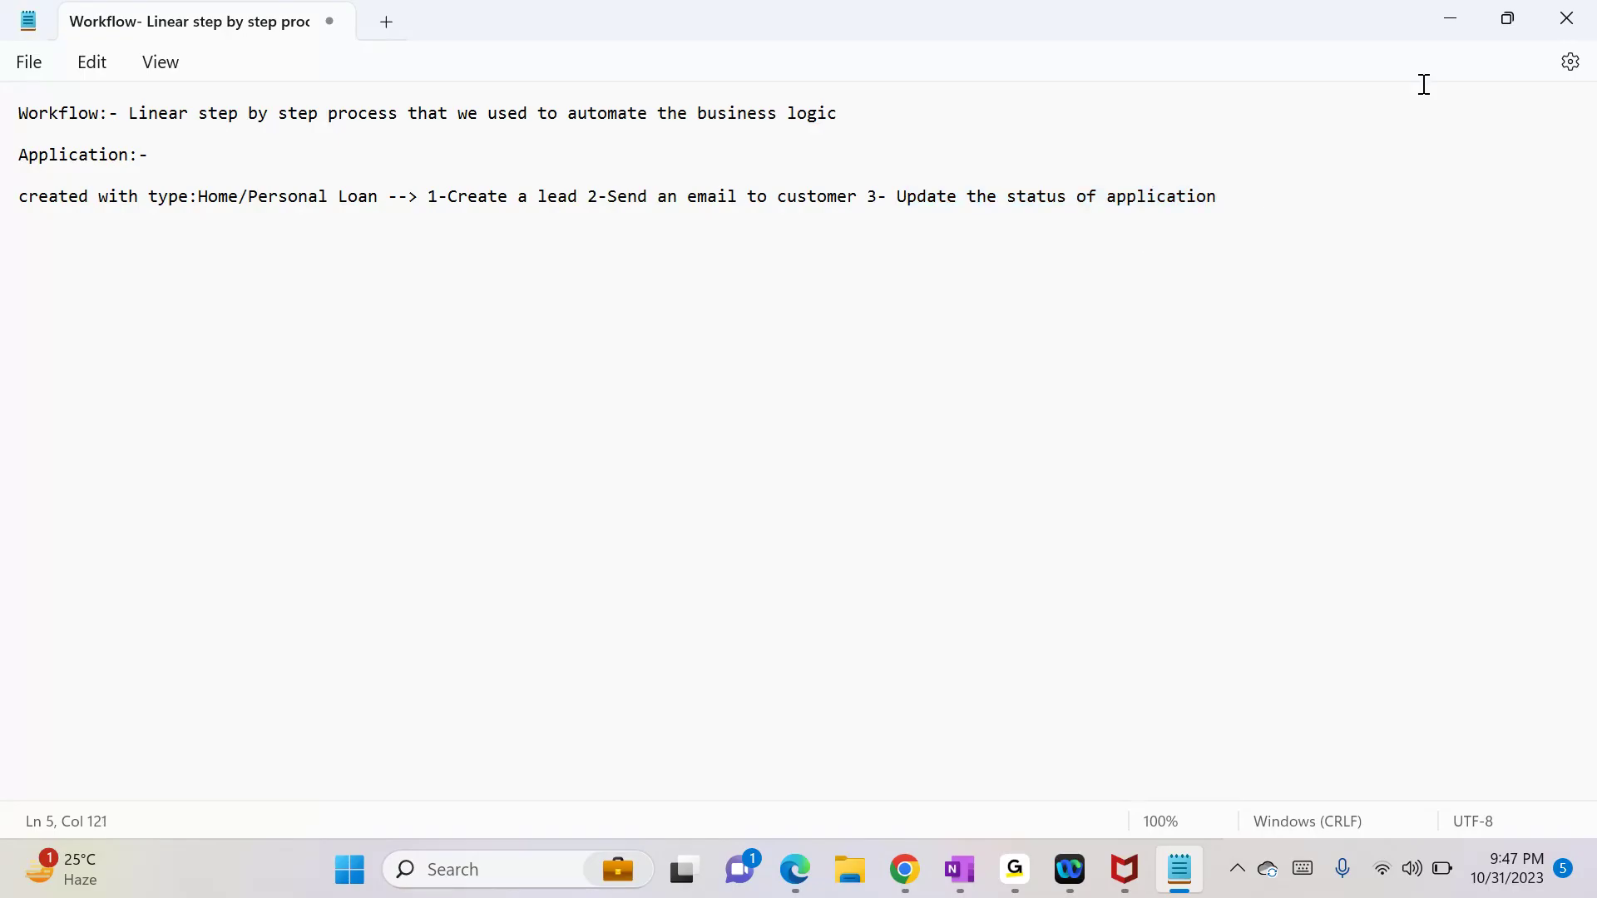
click(1451, 25)
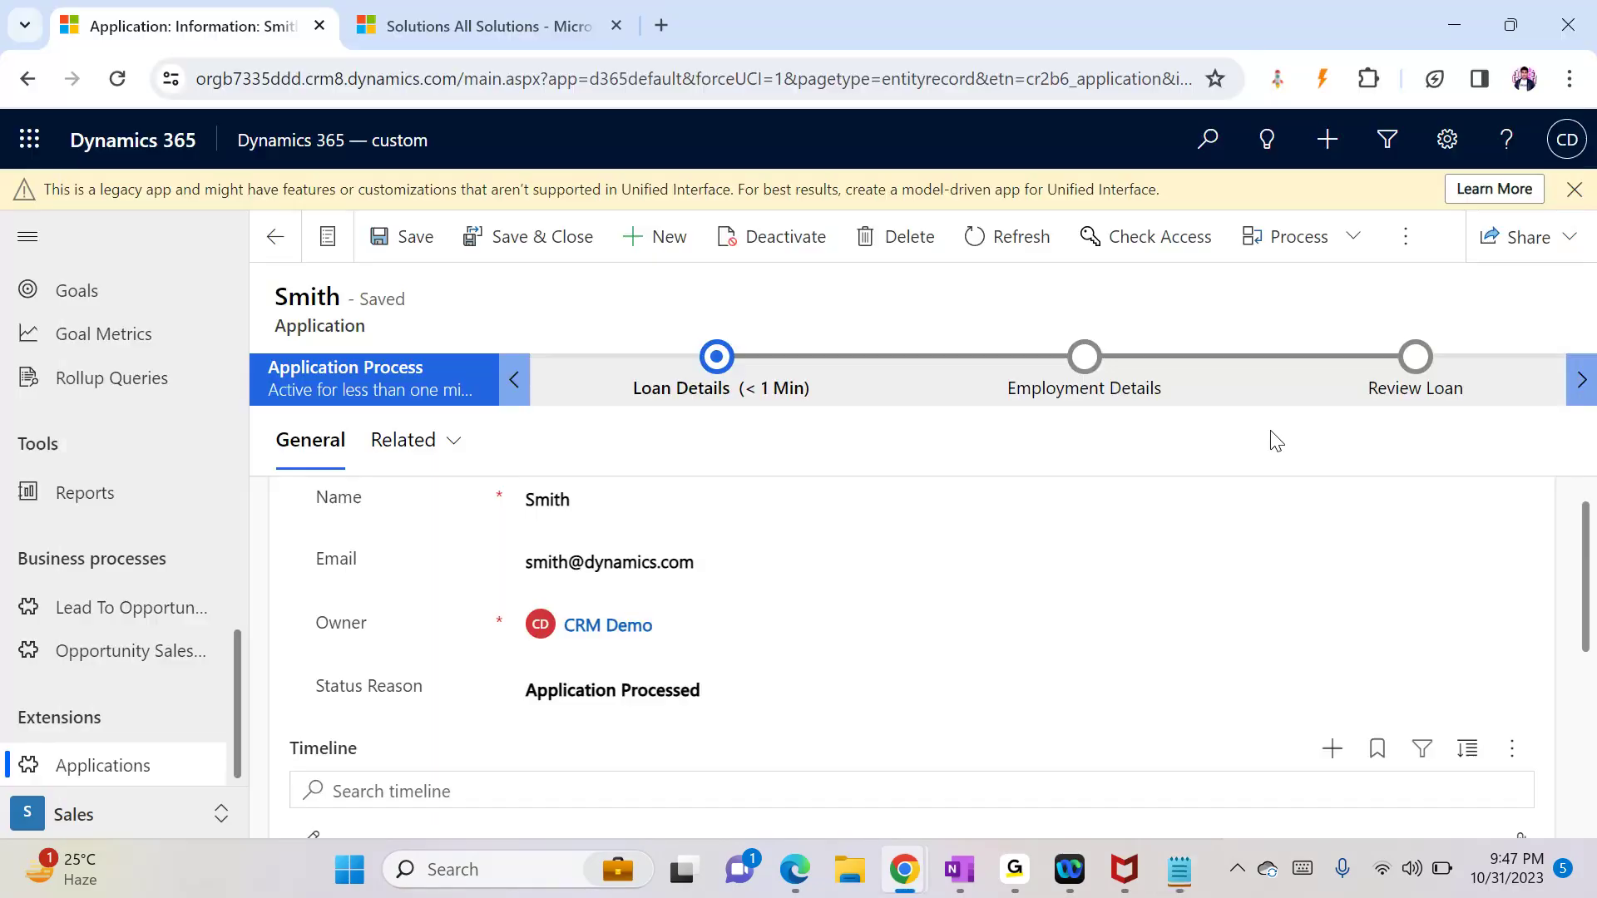
mouse_move(1067, 867)
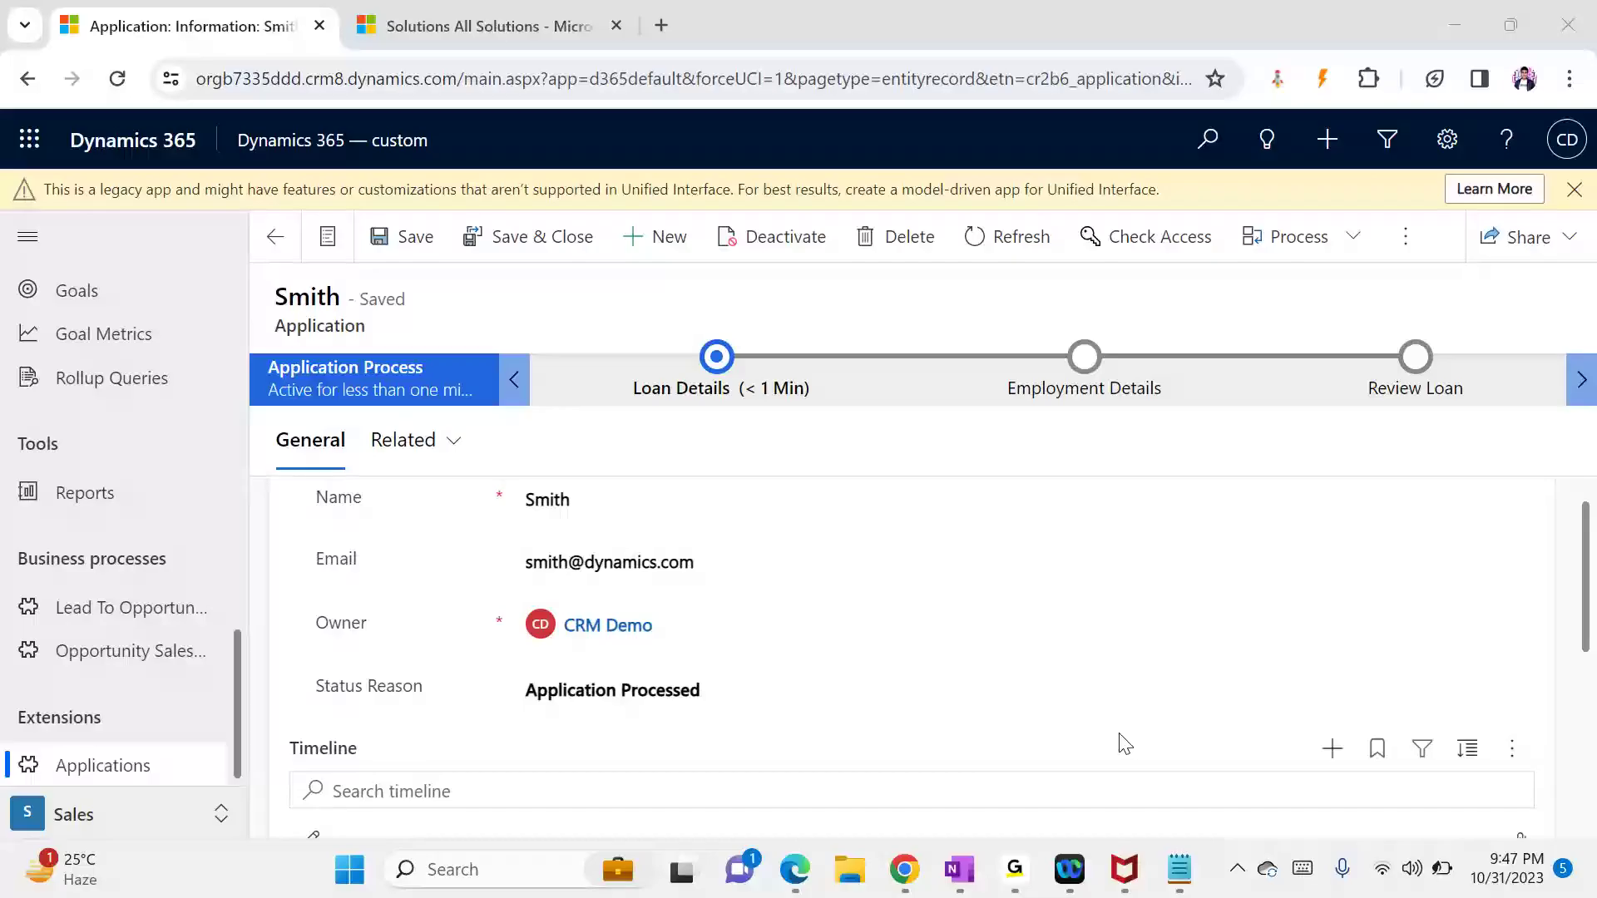
click(1070, 869)
Step: Close the Webex sign-in window from its taskbar preview and bring the workflow notes forward
mouse_move(1021, 877)
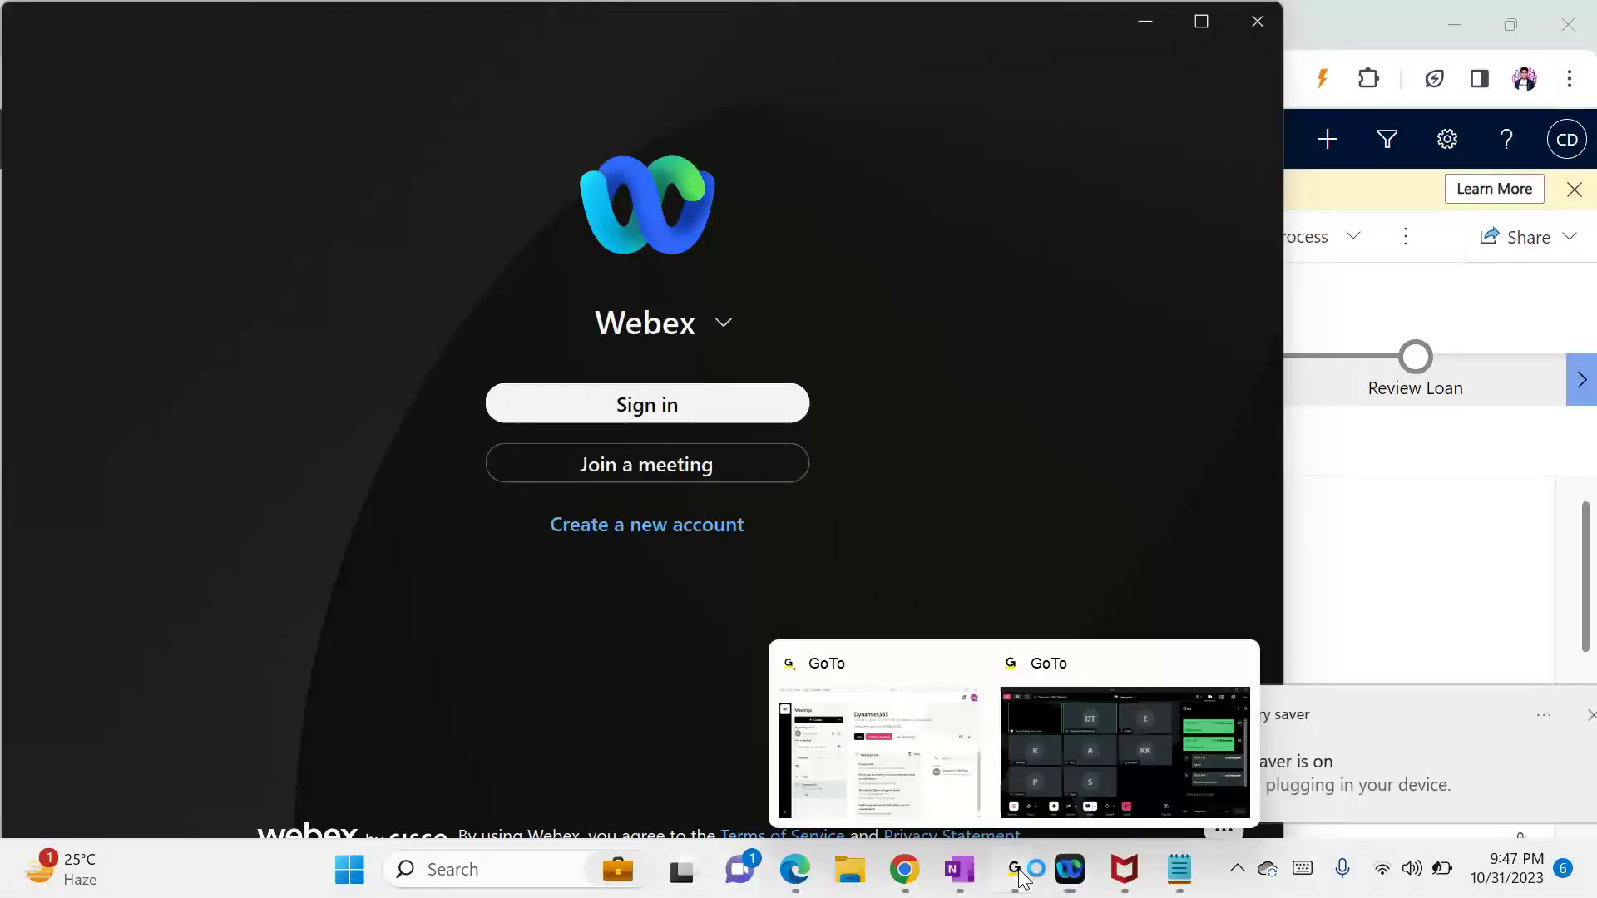
click(1070, 701)
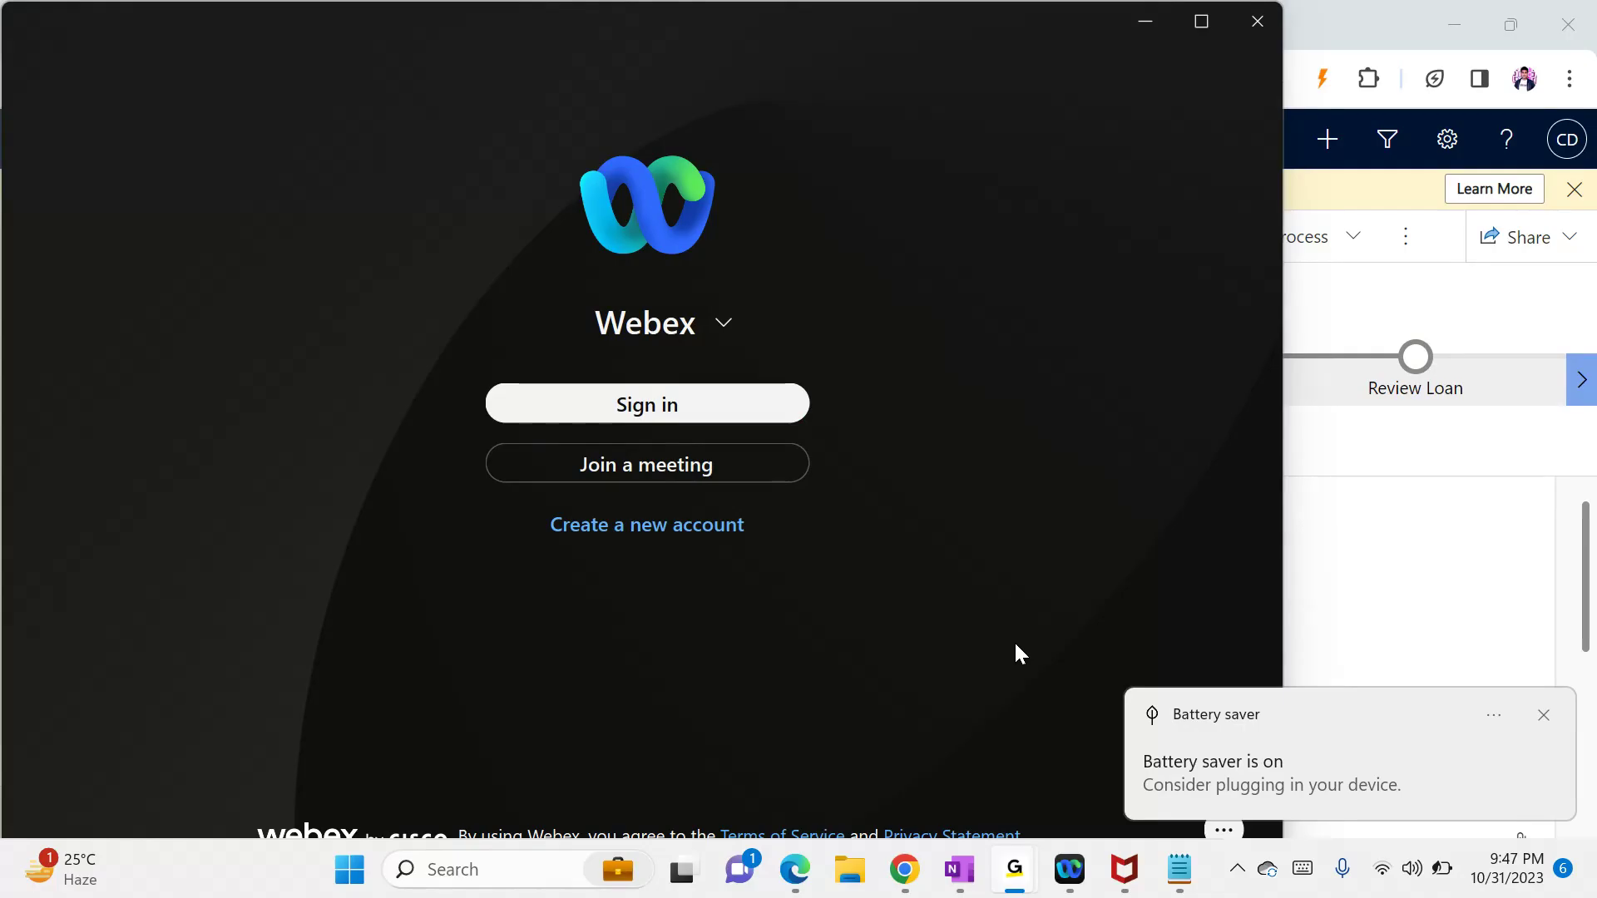
mouse_move(1069, 869)
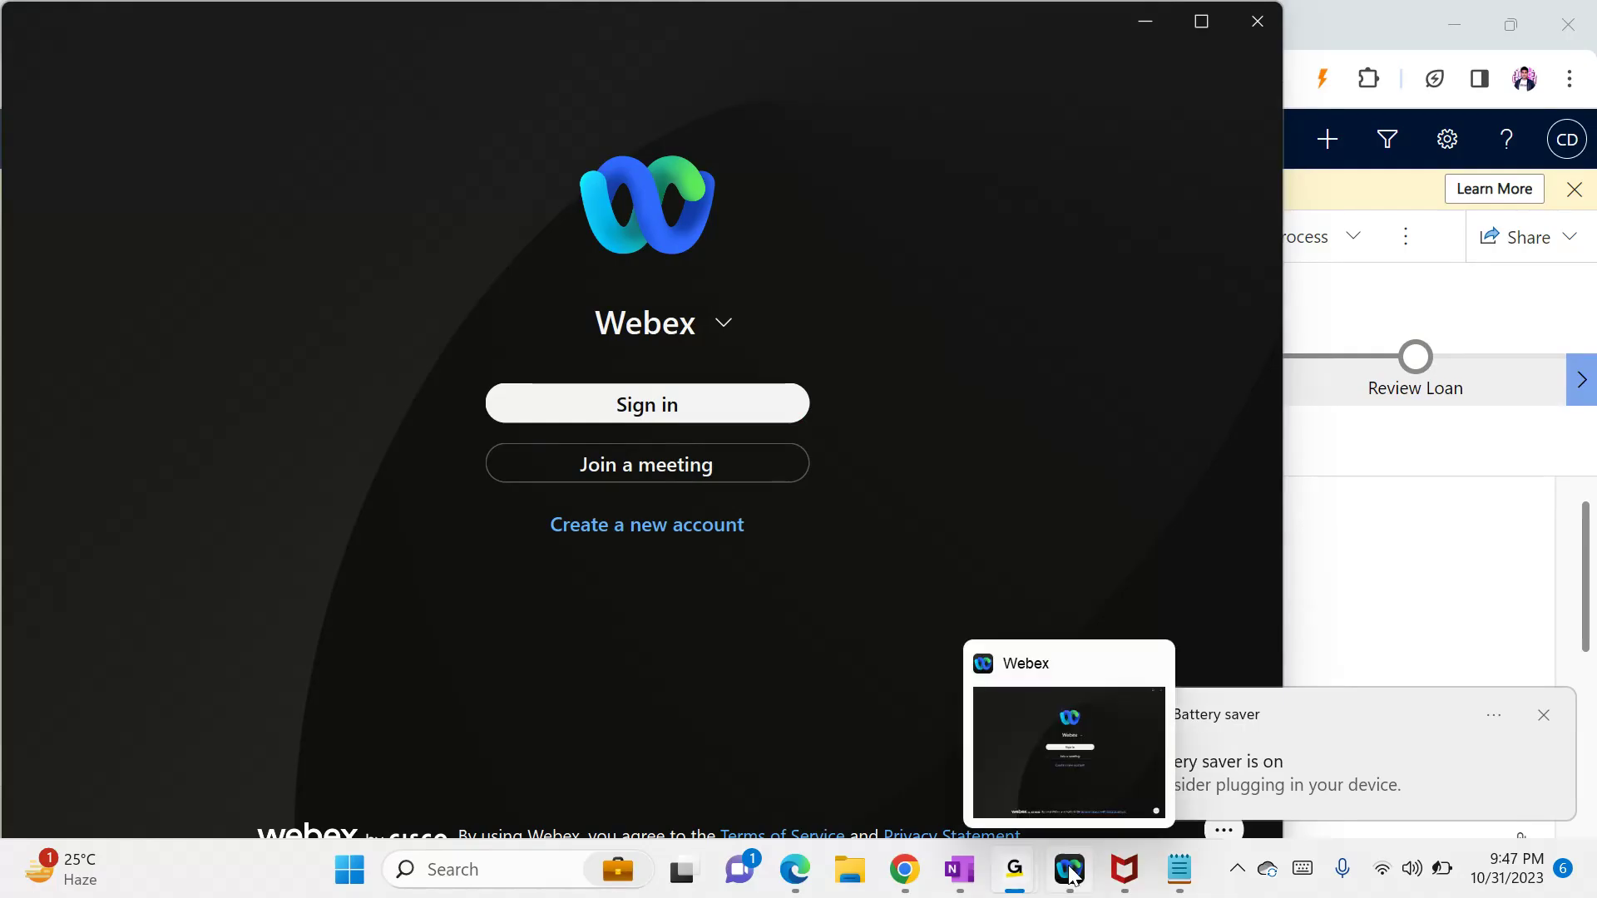
click(1148, 666)
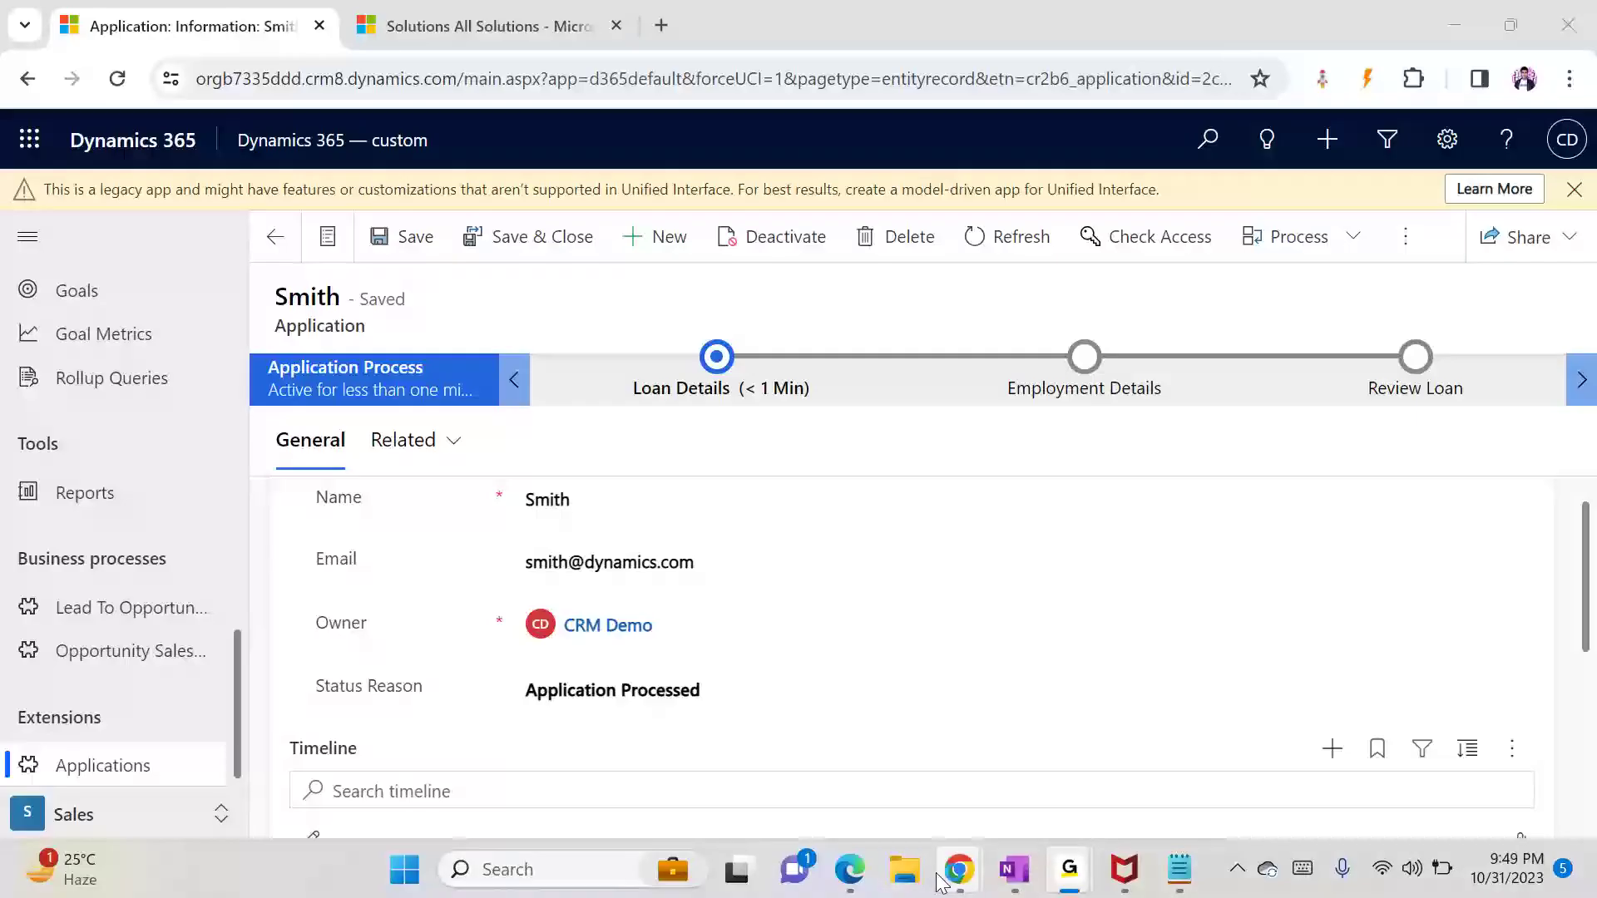
click(1180, 870)
Step: Add a 'Types of Workflows:' heading listing '1- Realtime WF' and '2- Backgroud WF'
key(Return)
key(Return)
key(Return)
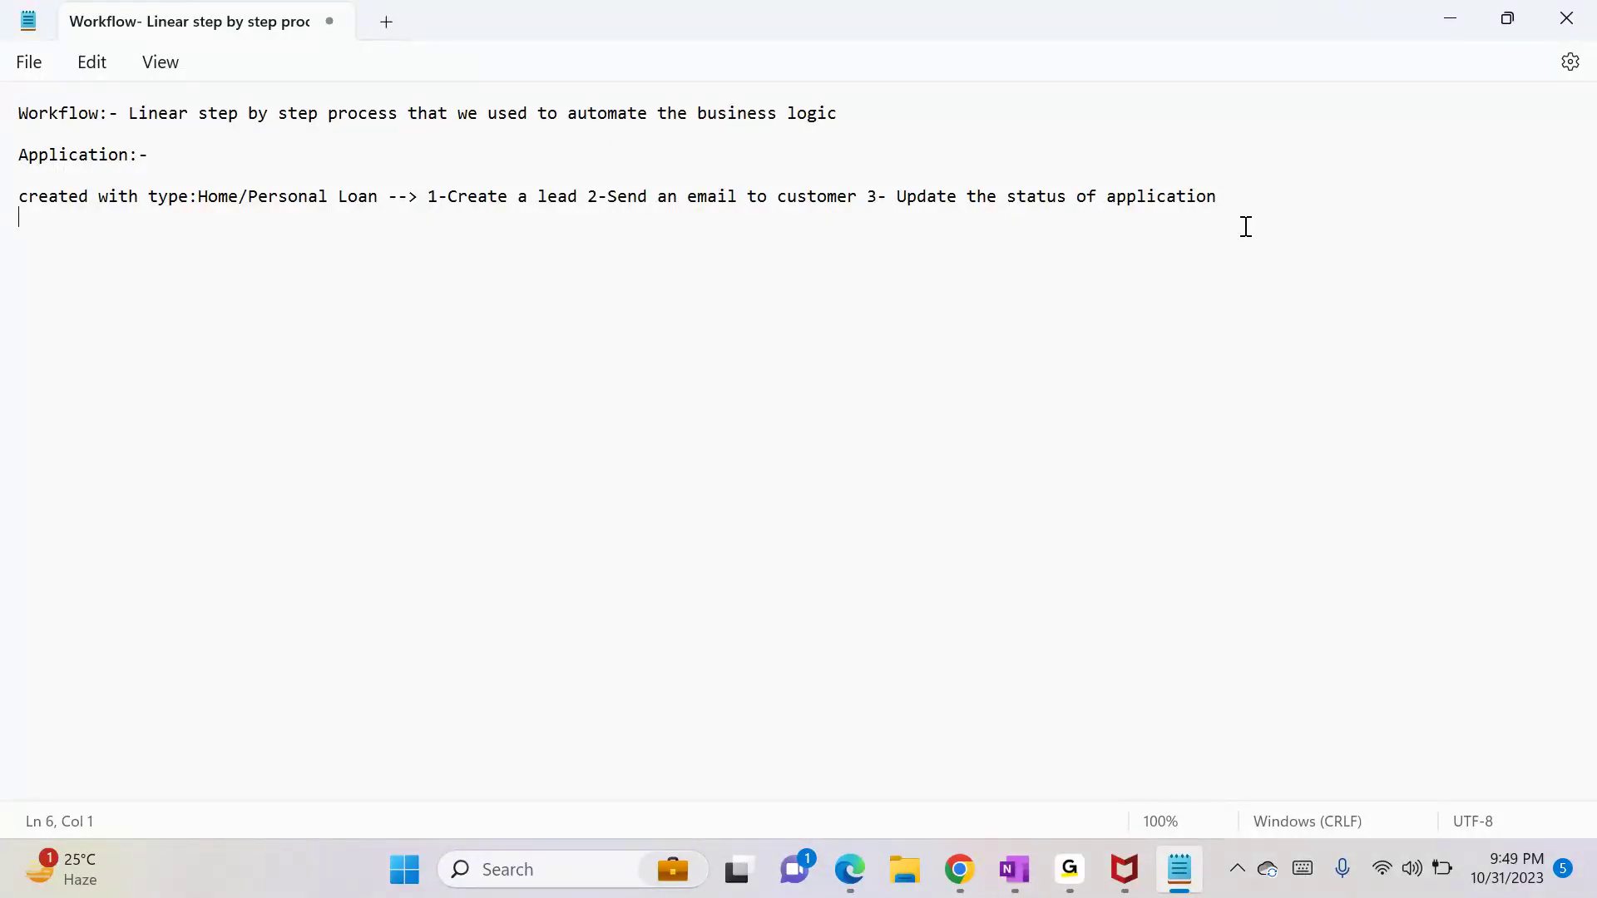
text(Types of Workflows:)
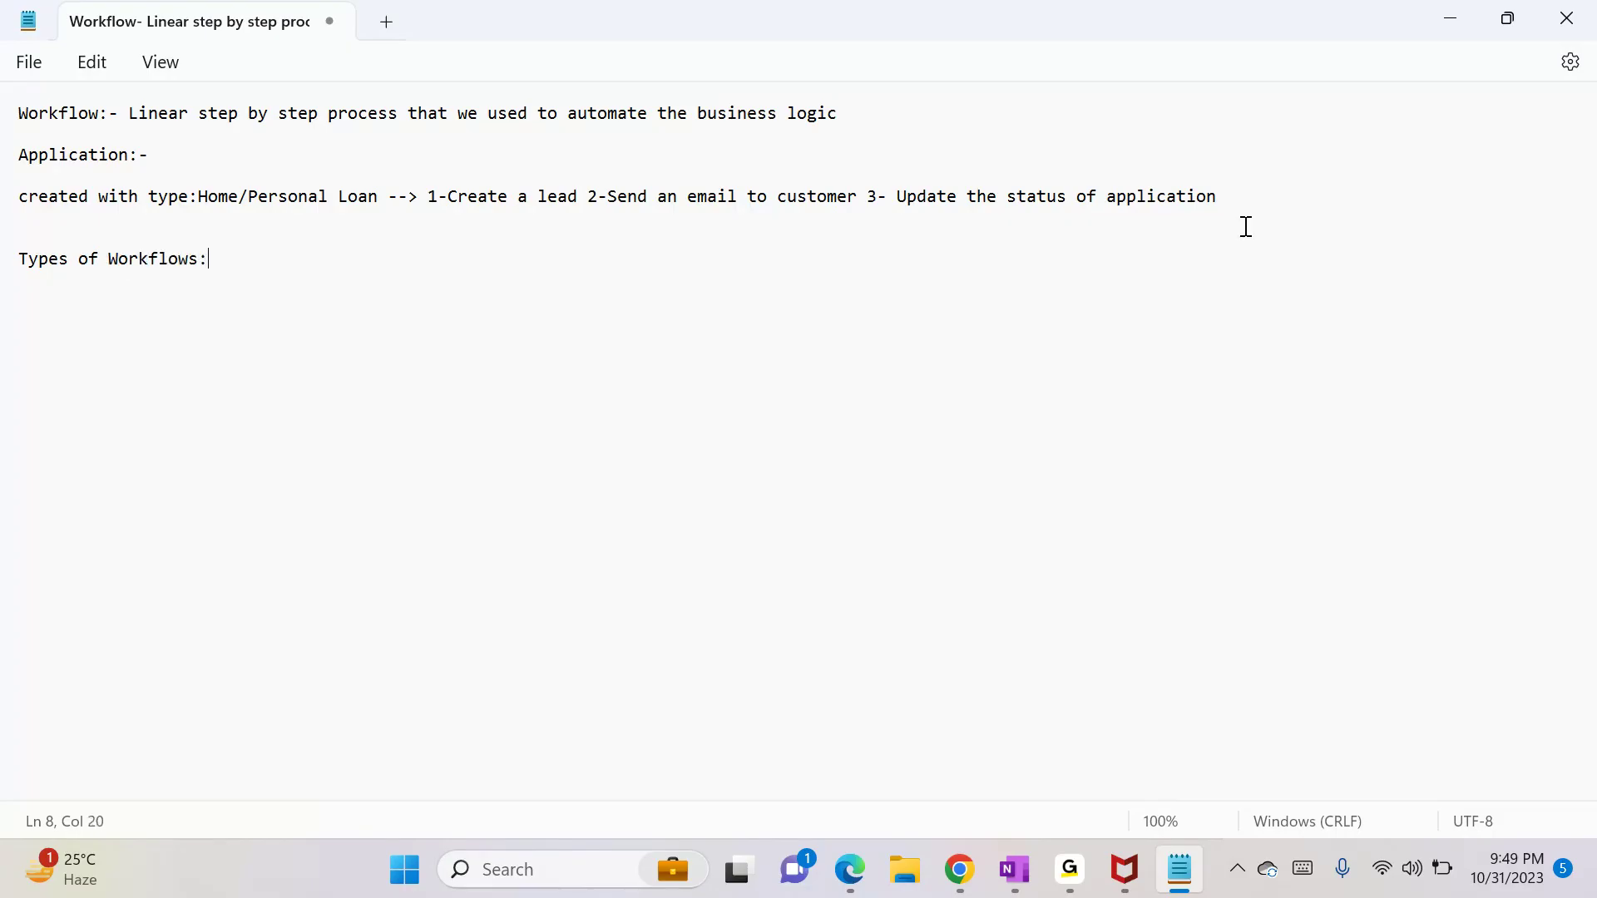
key(Return)
text(1- Realtime WF)
key(Return)
text(2- Back)
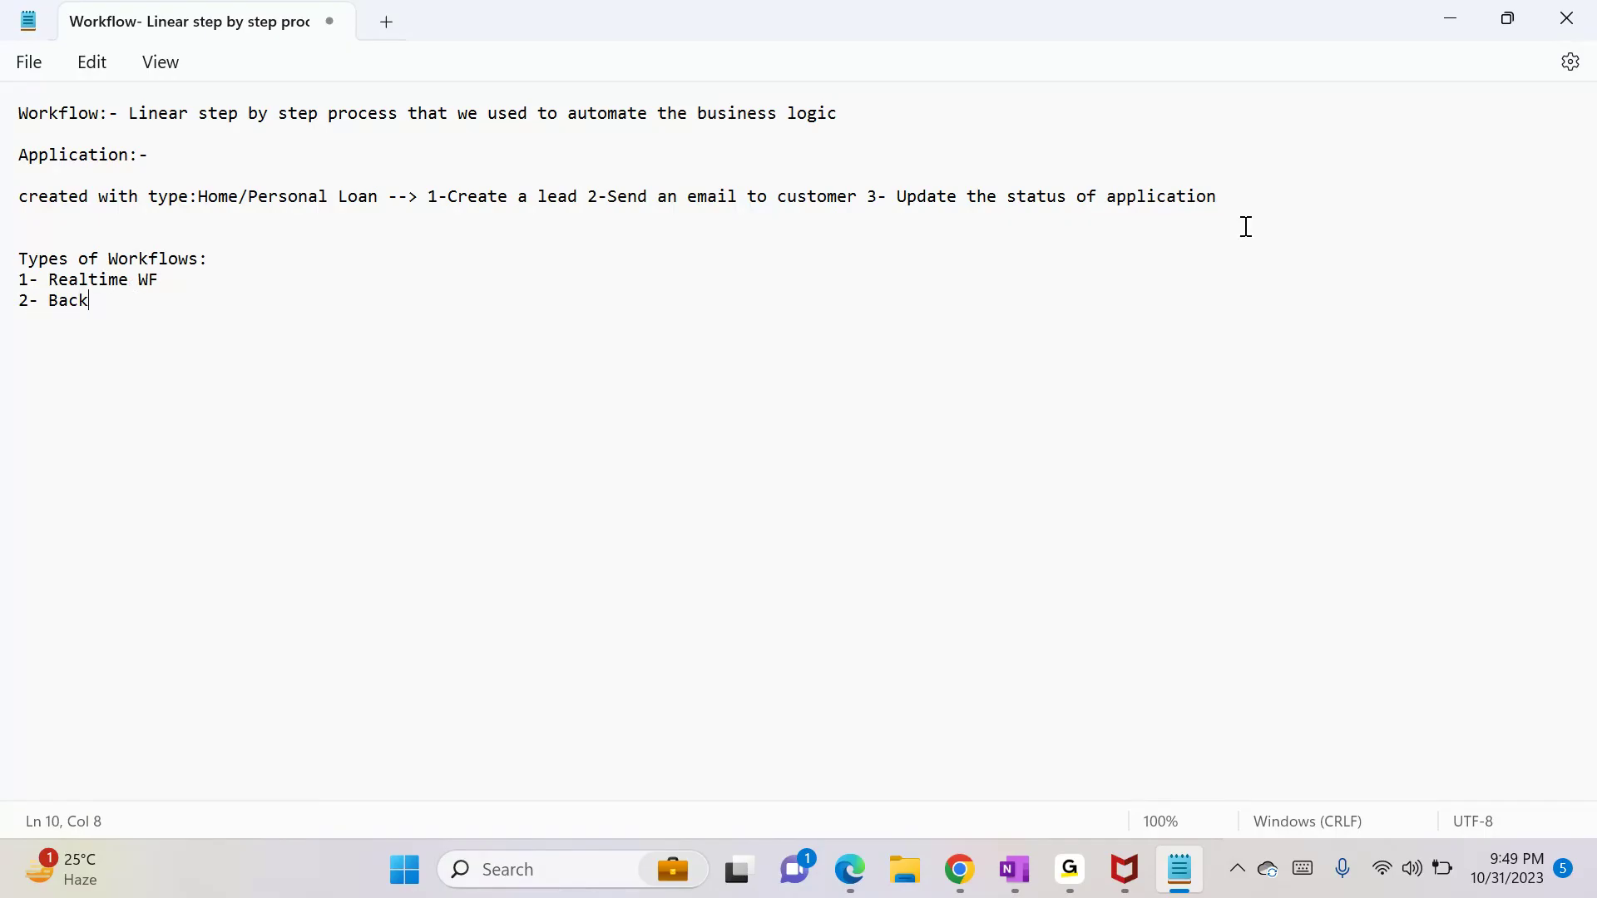
text(groud WF)
Step: Annotate Realtime WF as Syn with instant results and Backgroud WF as Ansyc, taking little time
key(Up)
key(Up)
text(--> Syncr)
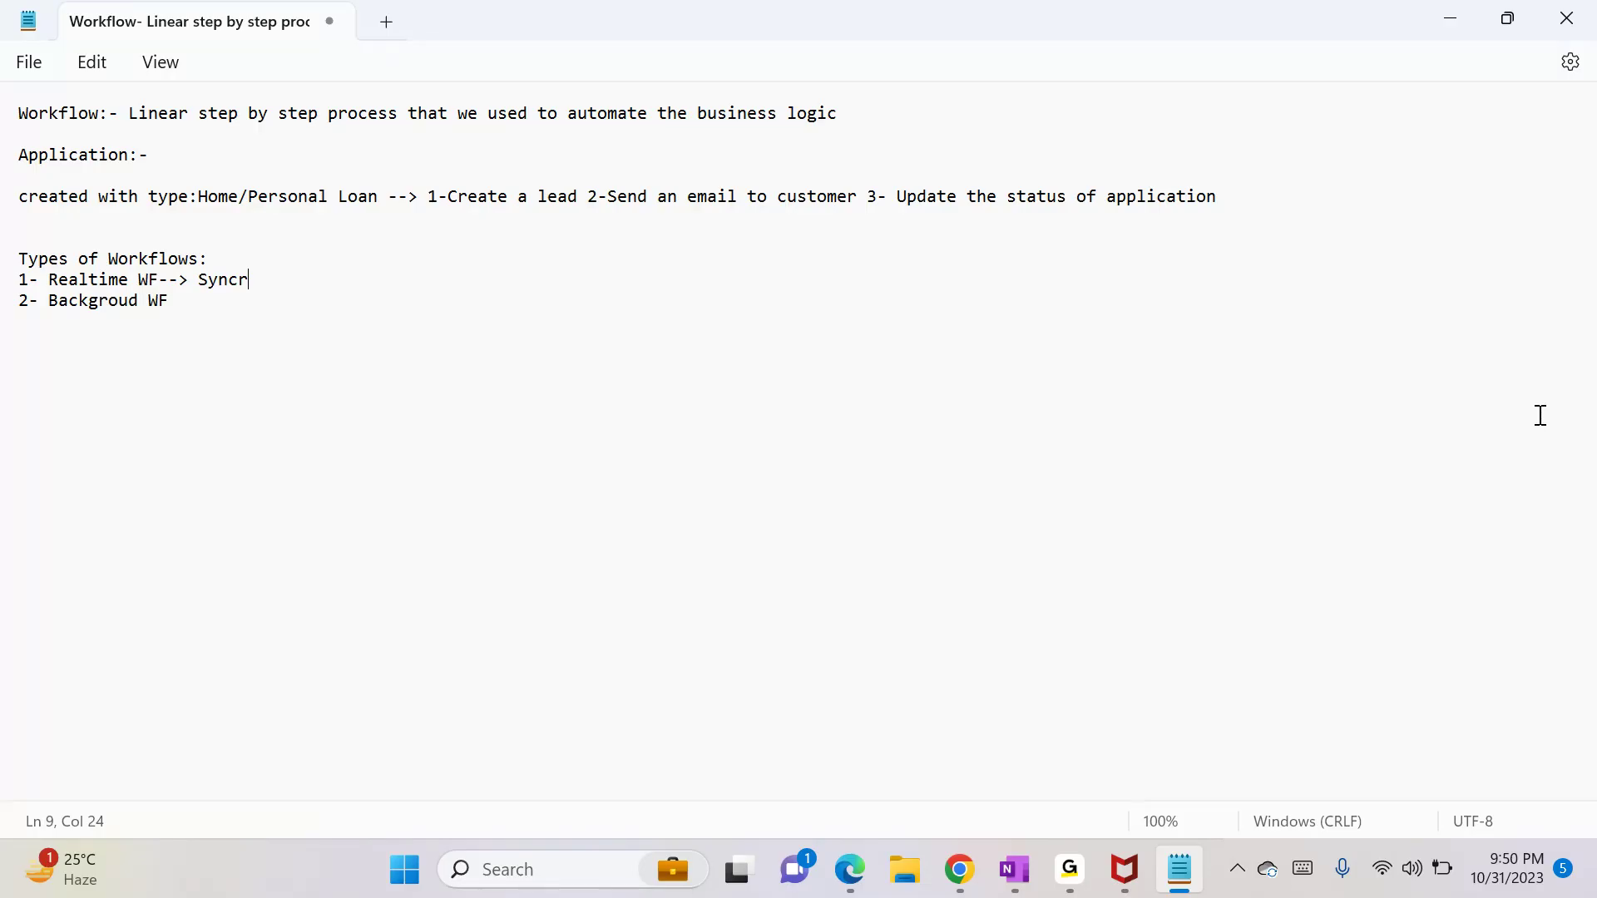
key(BackSpace)
key(BackSpace)
text((Immedialtly--> result )
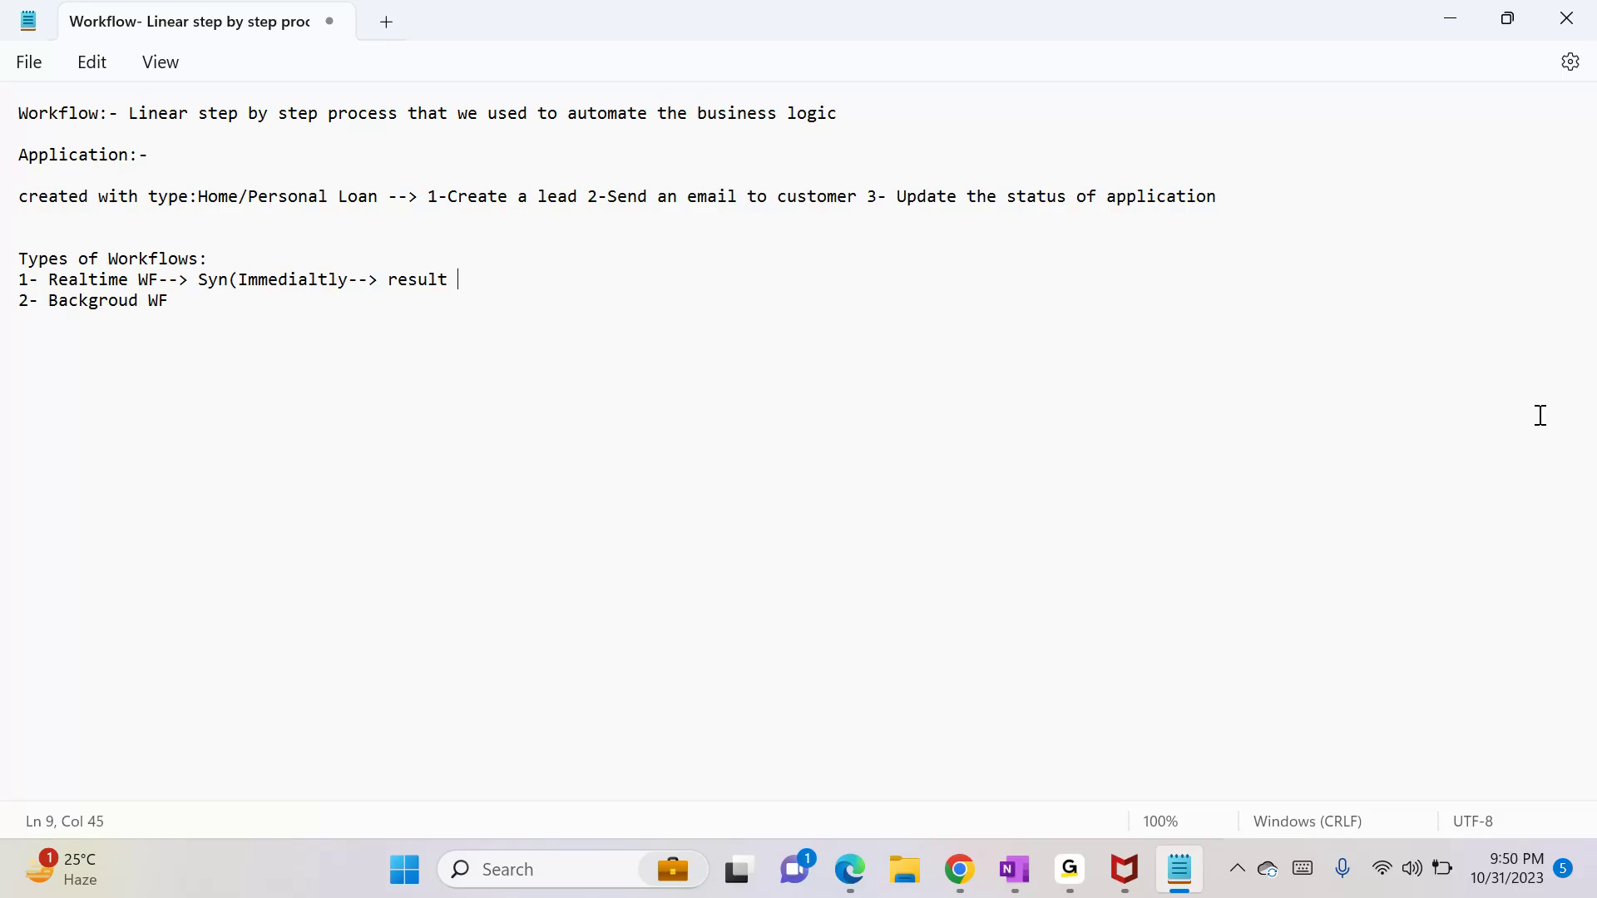
text(will reflect instantly)
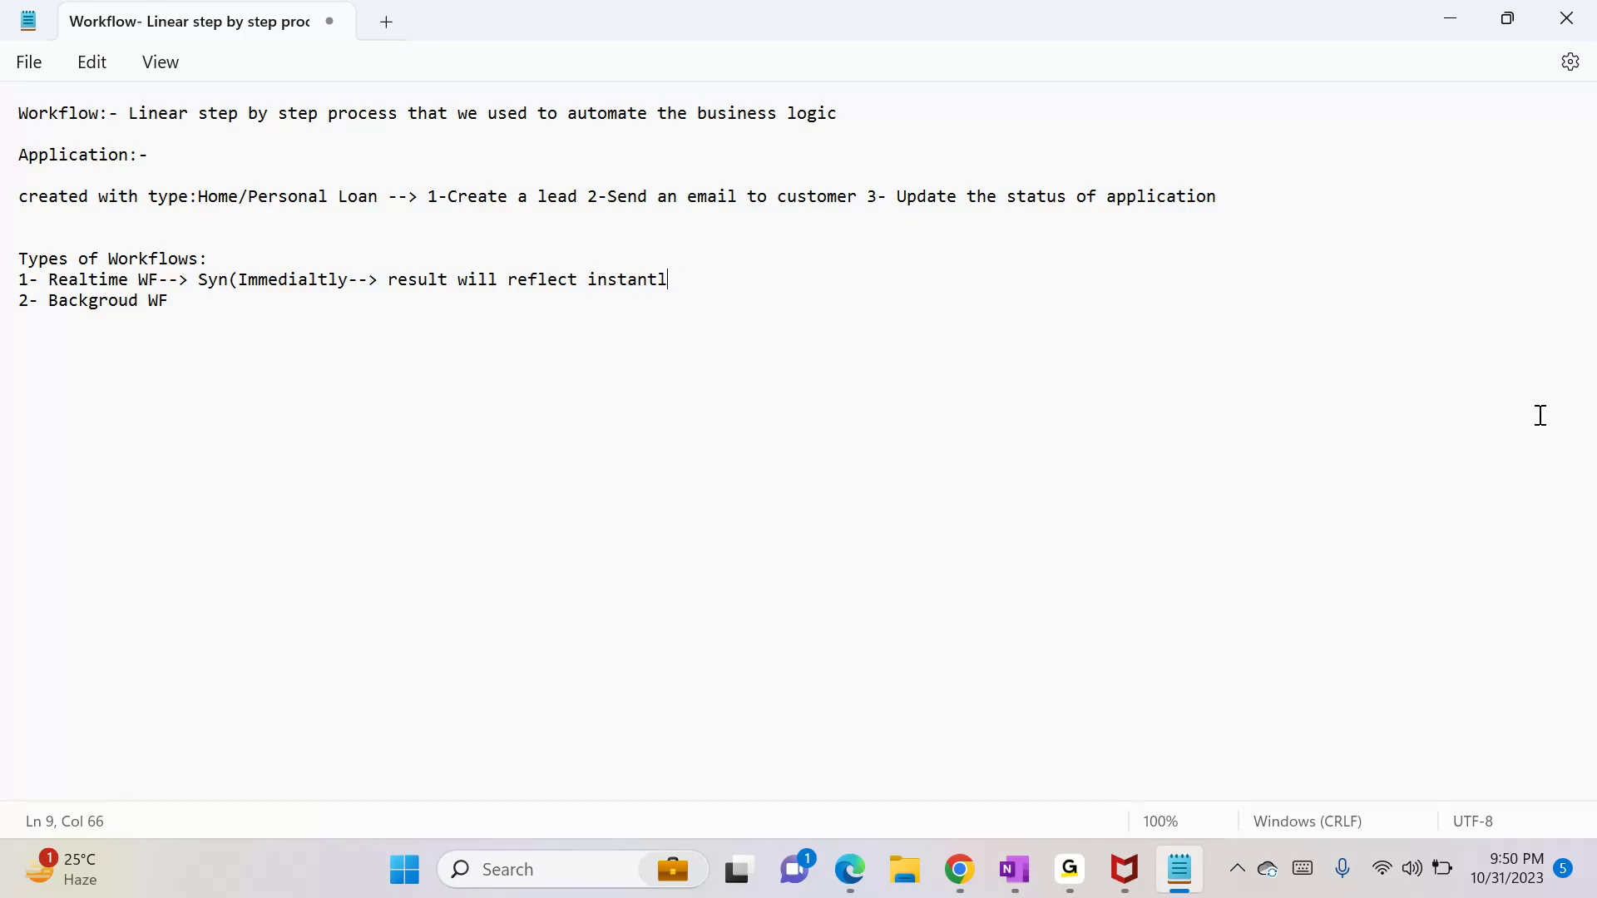
text())
key(Down)
text(--> Ansyc(Take little time-->)
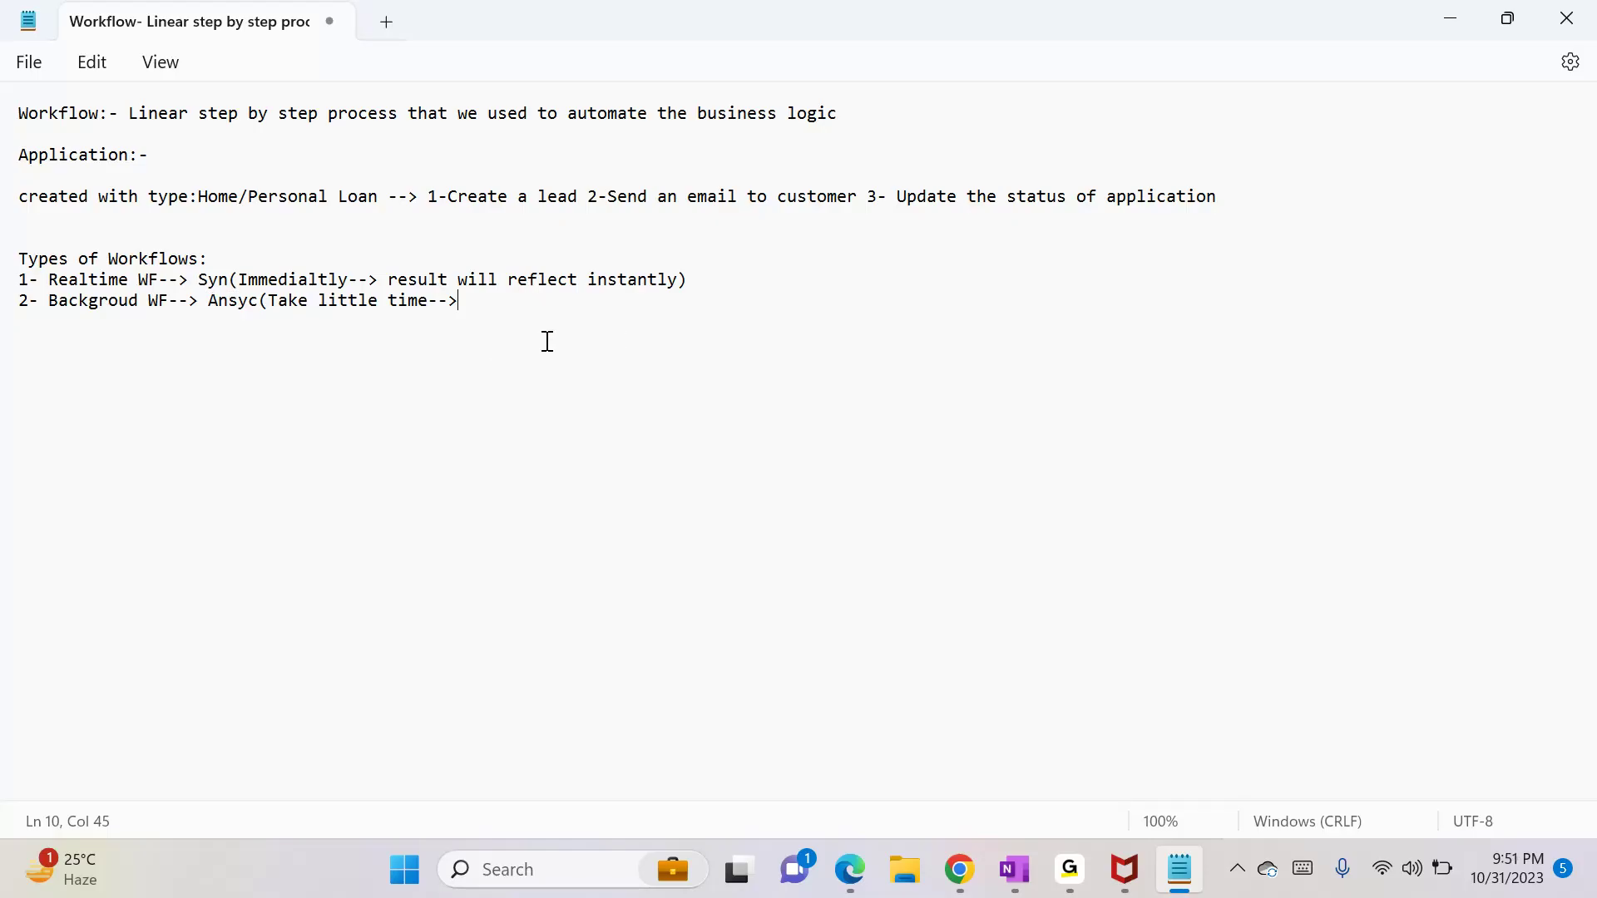
Step: Append 'Fisrt triggered is first executed)' to the Backgroud WF line
text(Fisrt trigger)
text(ed is first)
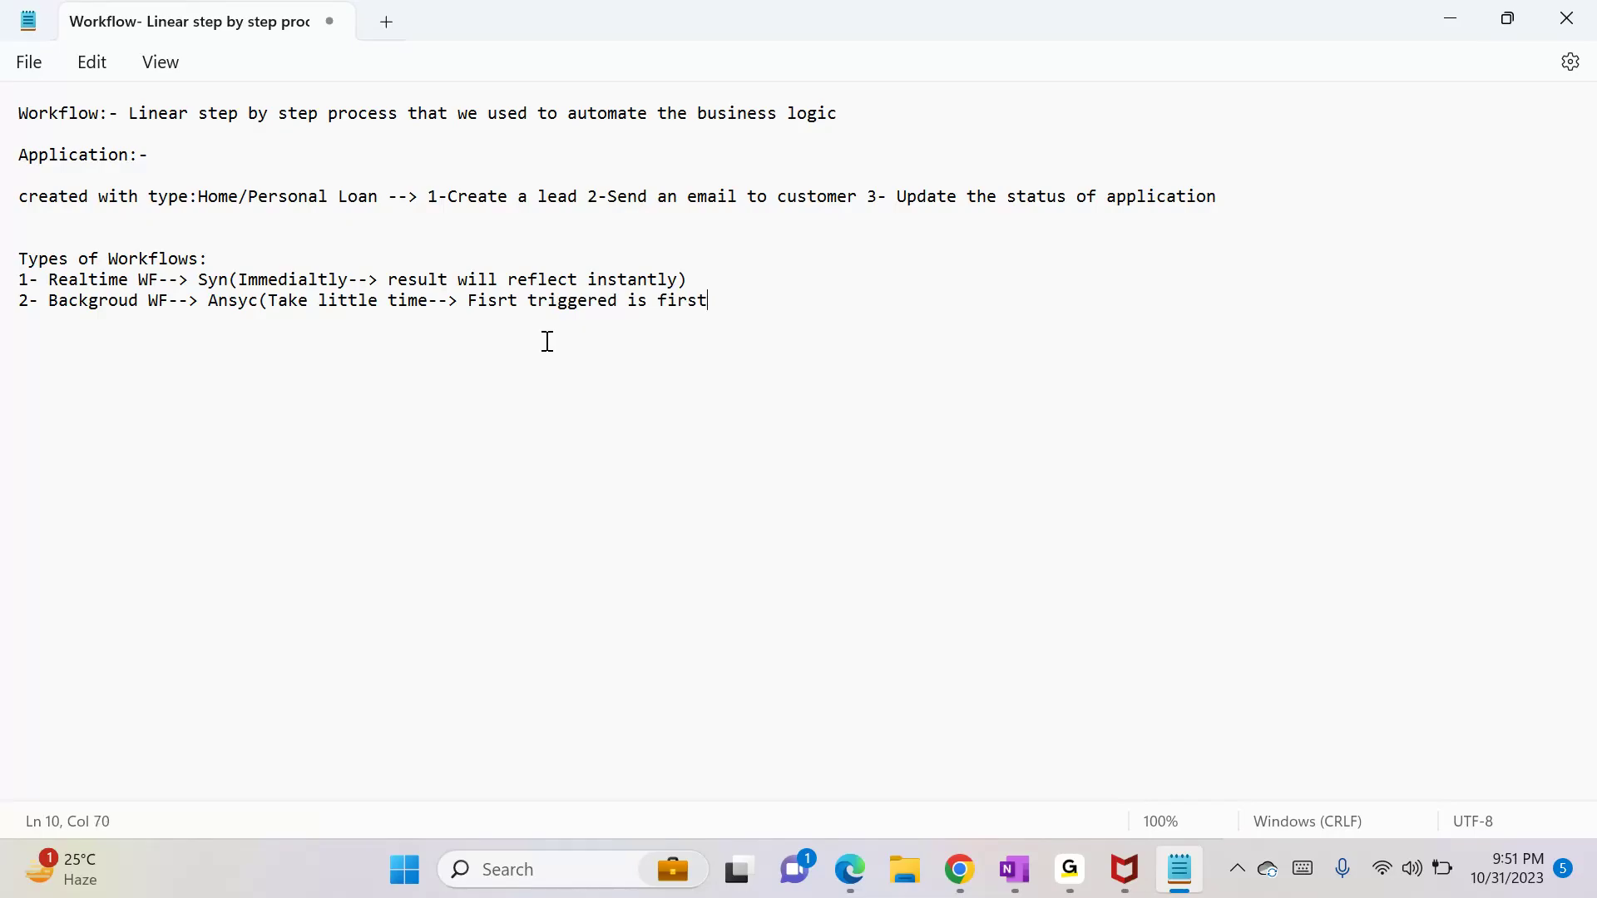
text( executed))
Step: Minimize Notepad and bring the Process: Application Workflow window to the front
click(1436, 34)
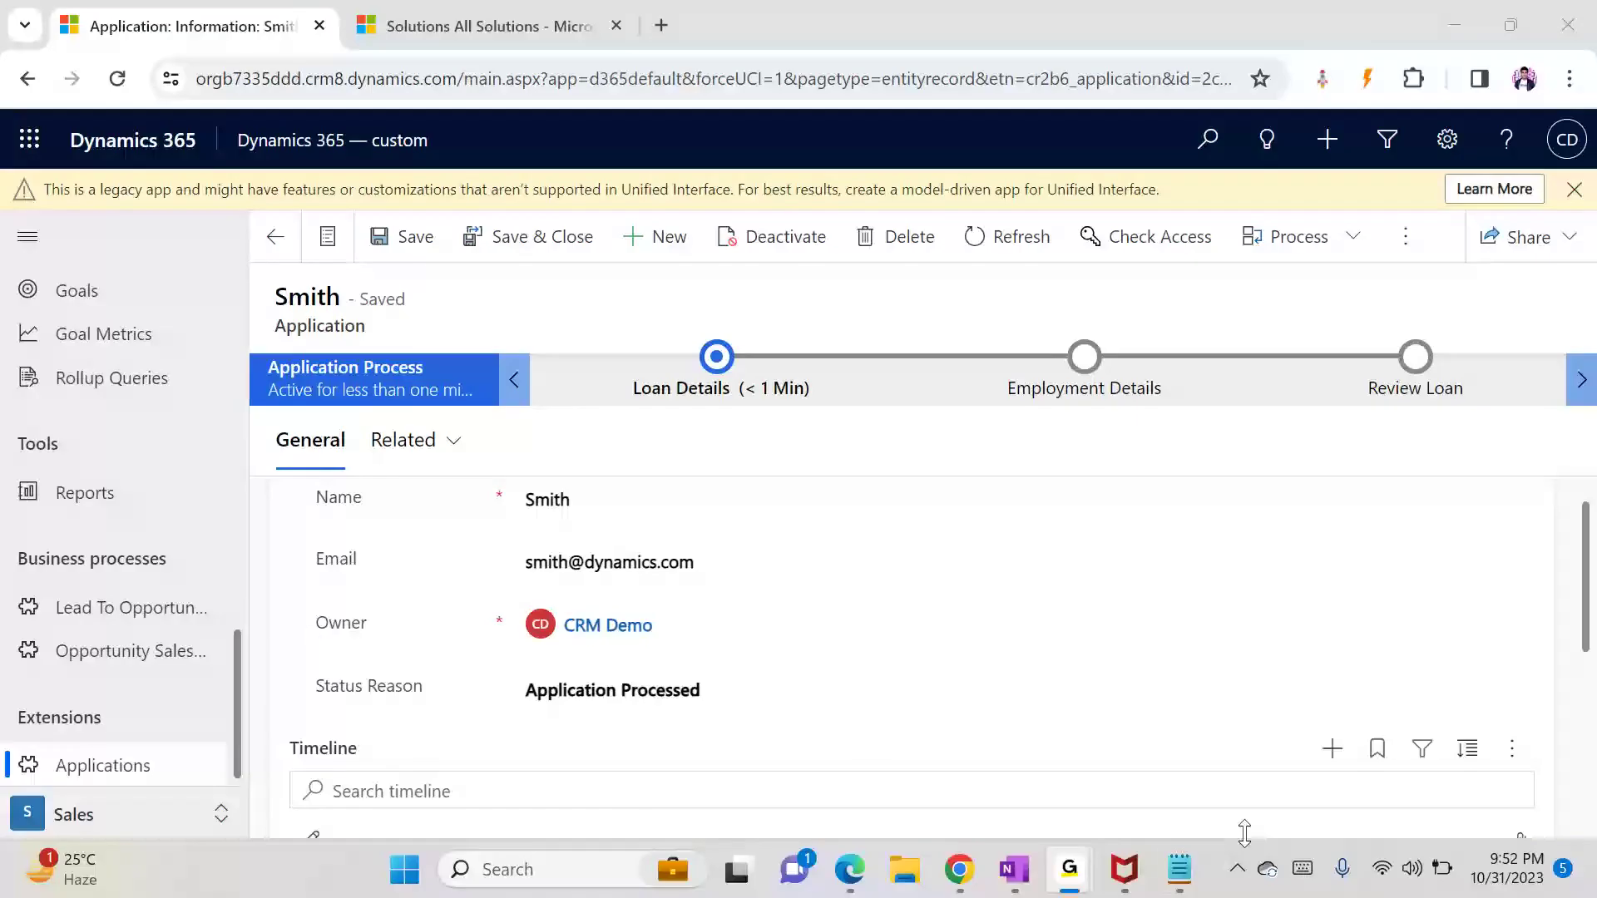
click(1174, 887)
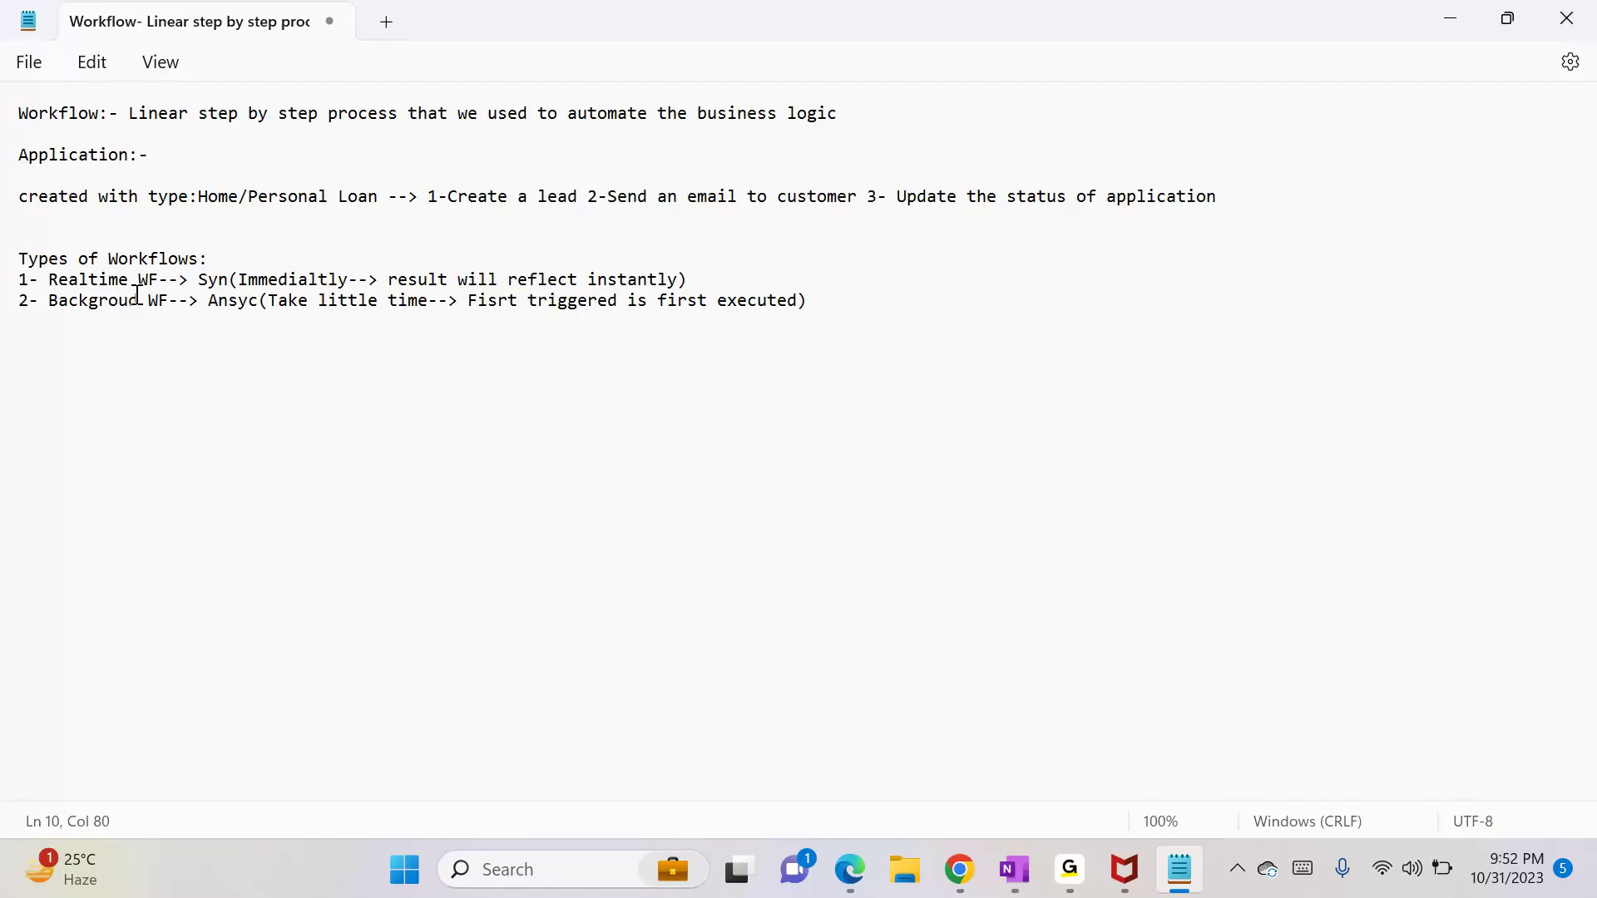
mouse_move(939, 883)
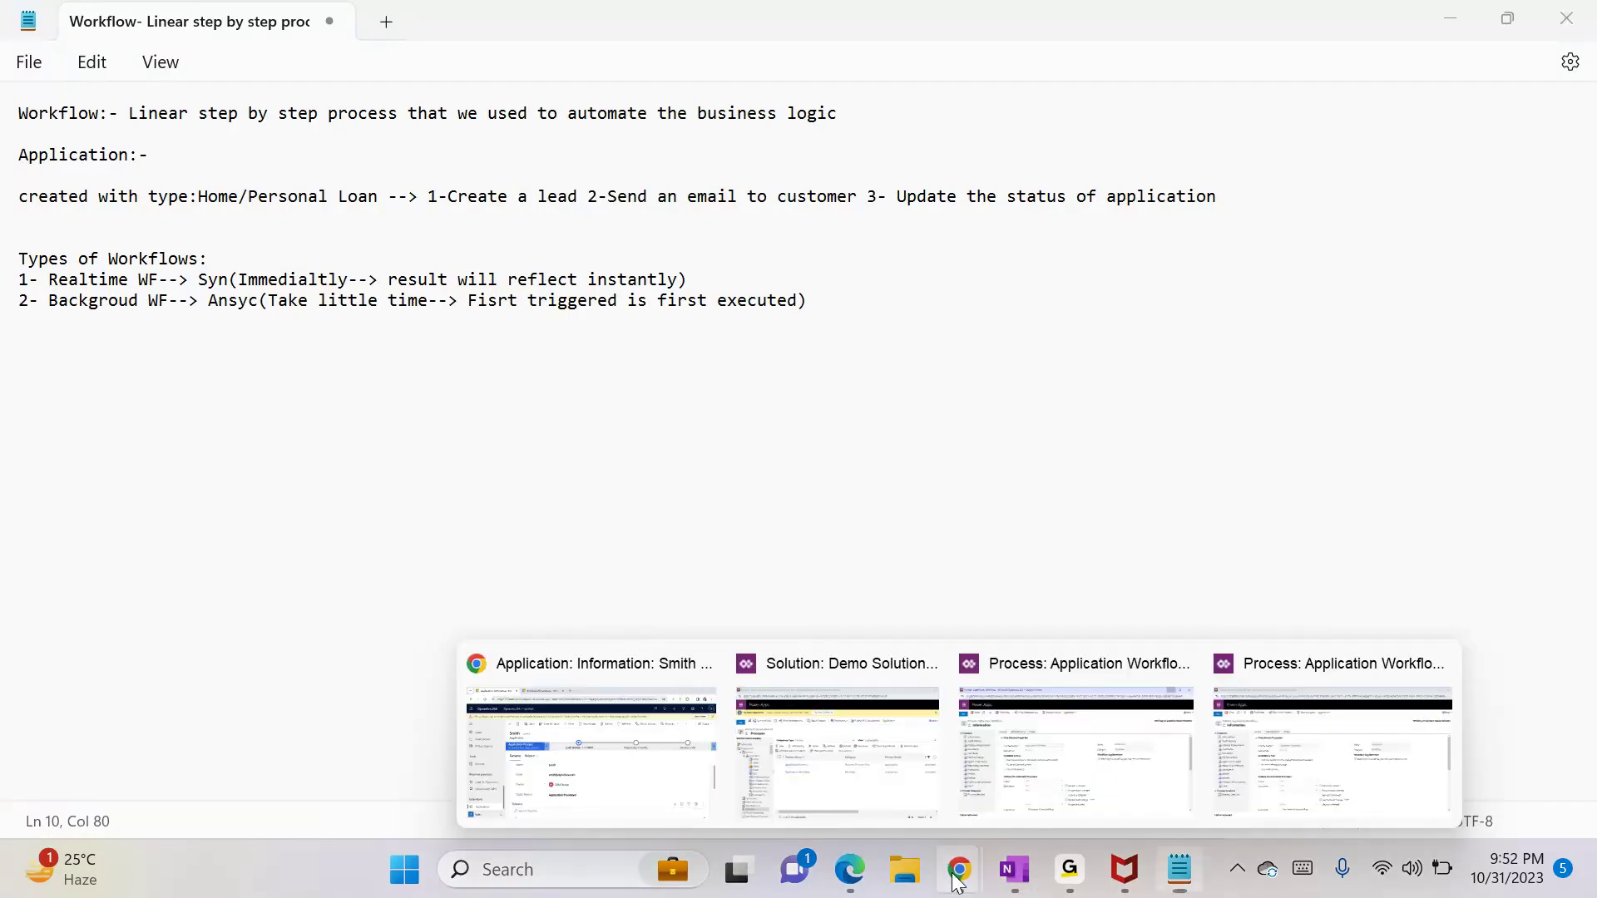
click(1106, 756)
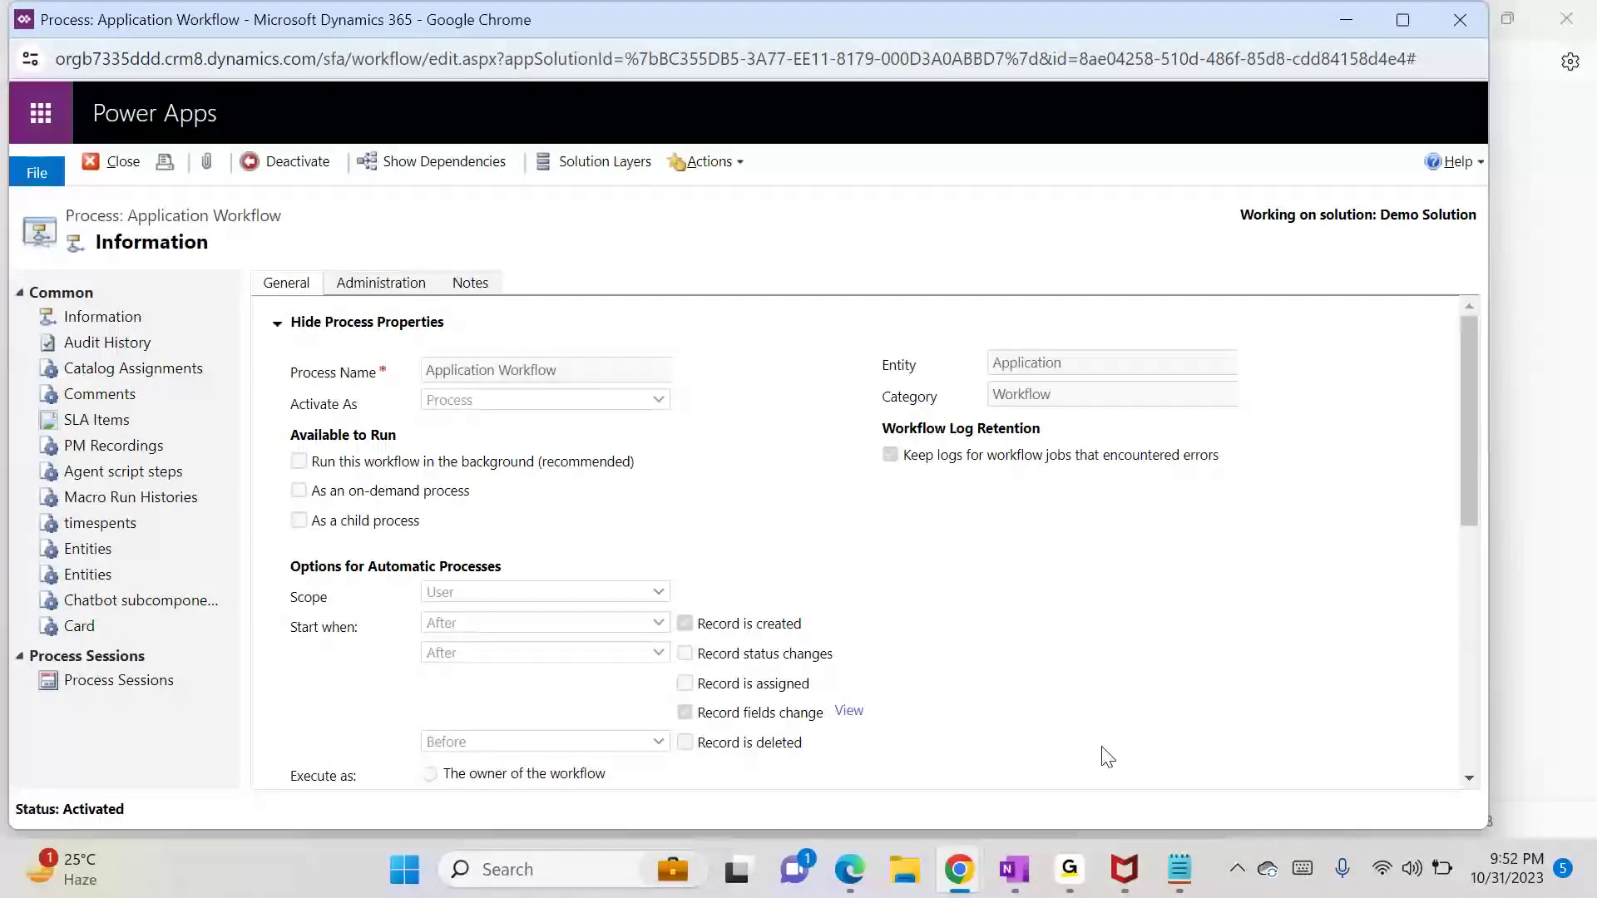
Step: Deactivate Application Workflow to Draft, convert it to a background workflow, then back to real-time
click(290, 164)
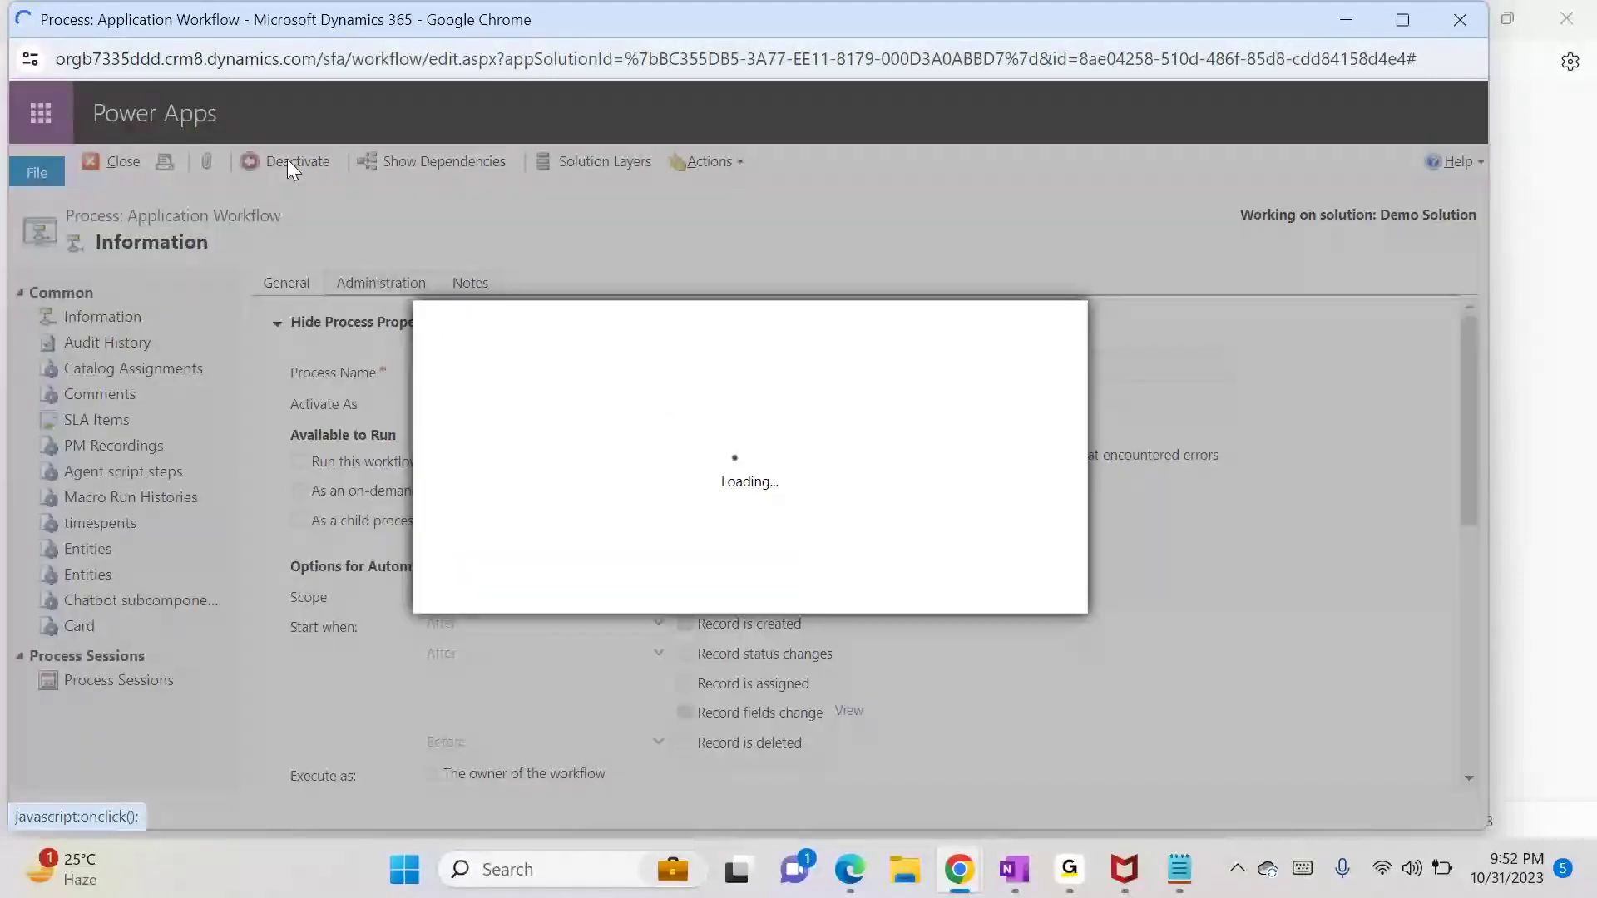
click(905, 594)
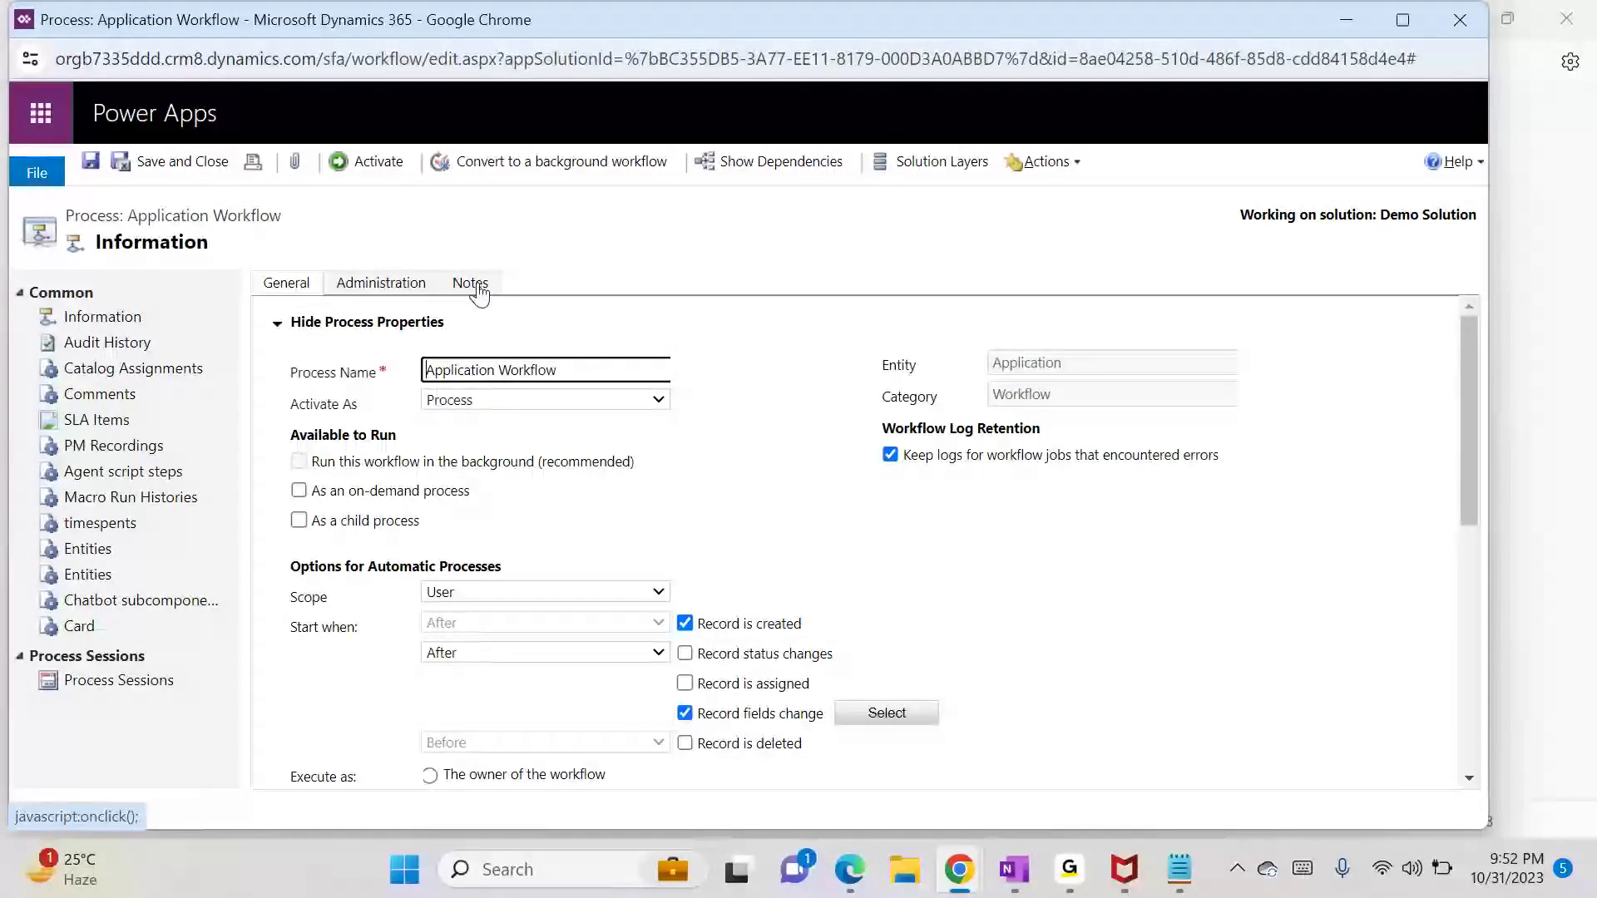
click(580, 172)
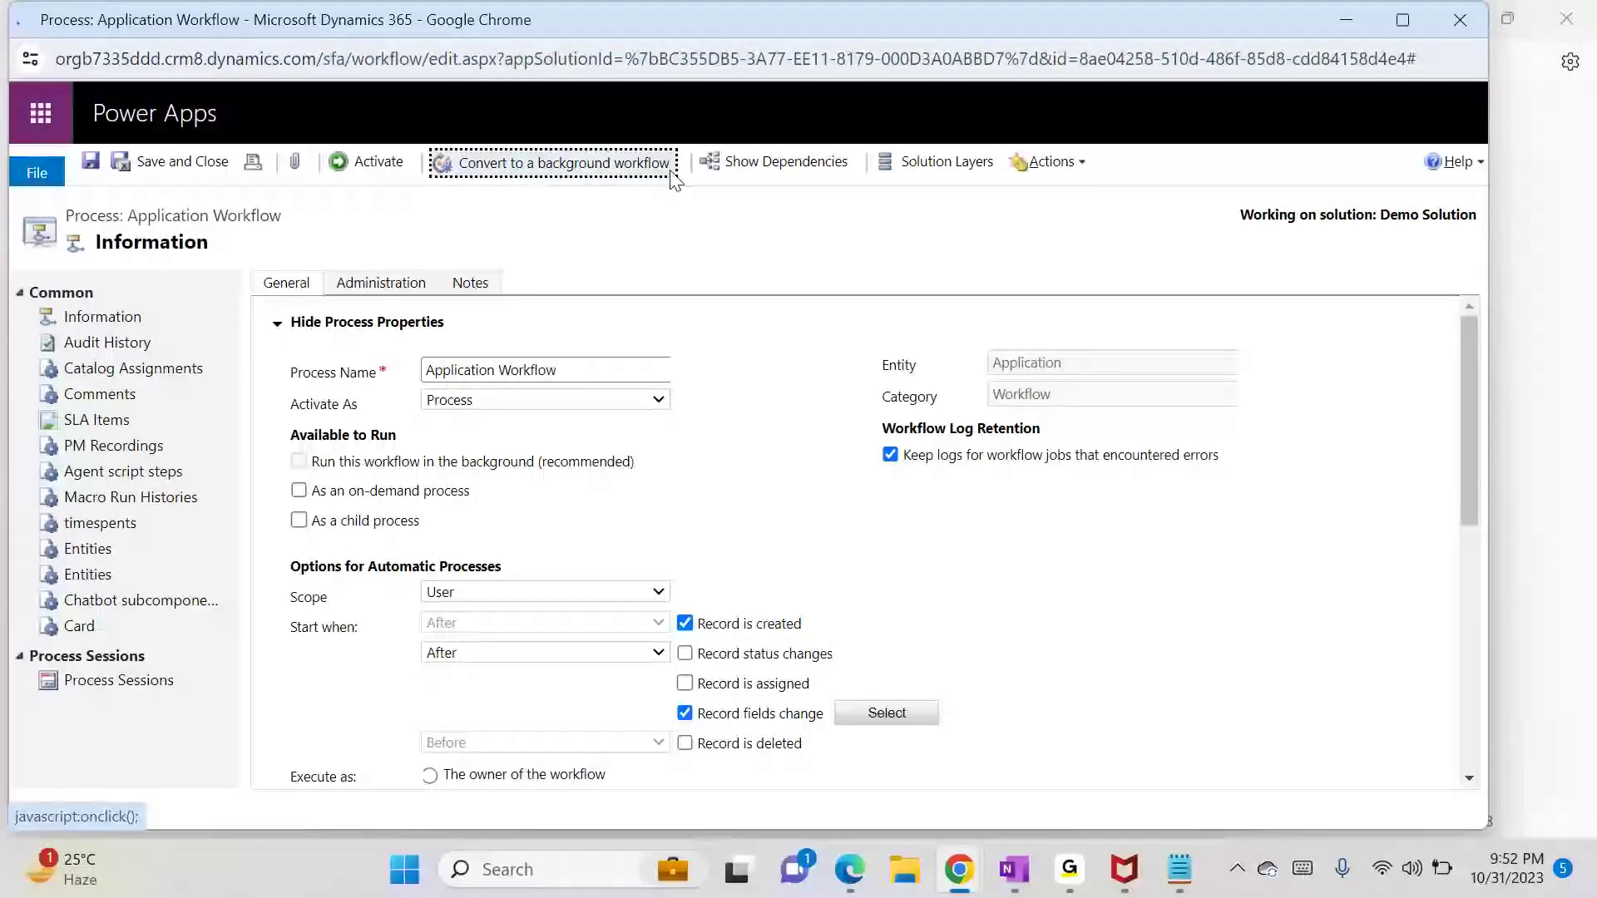
click(532, 171)
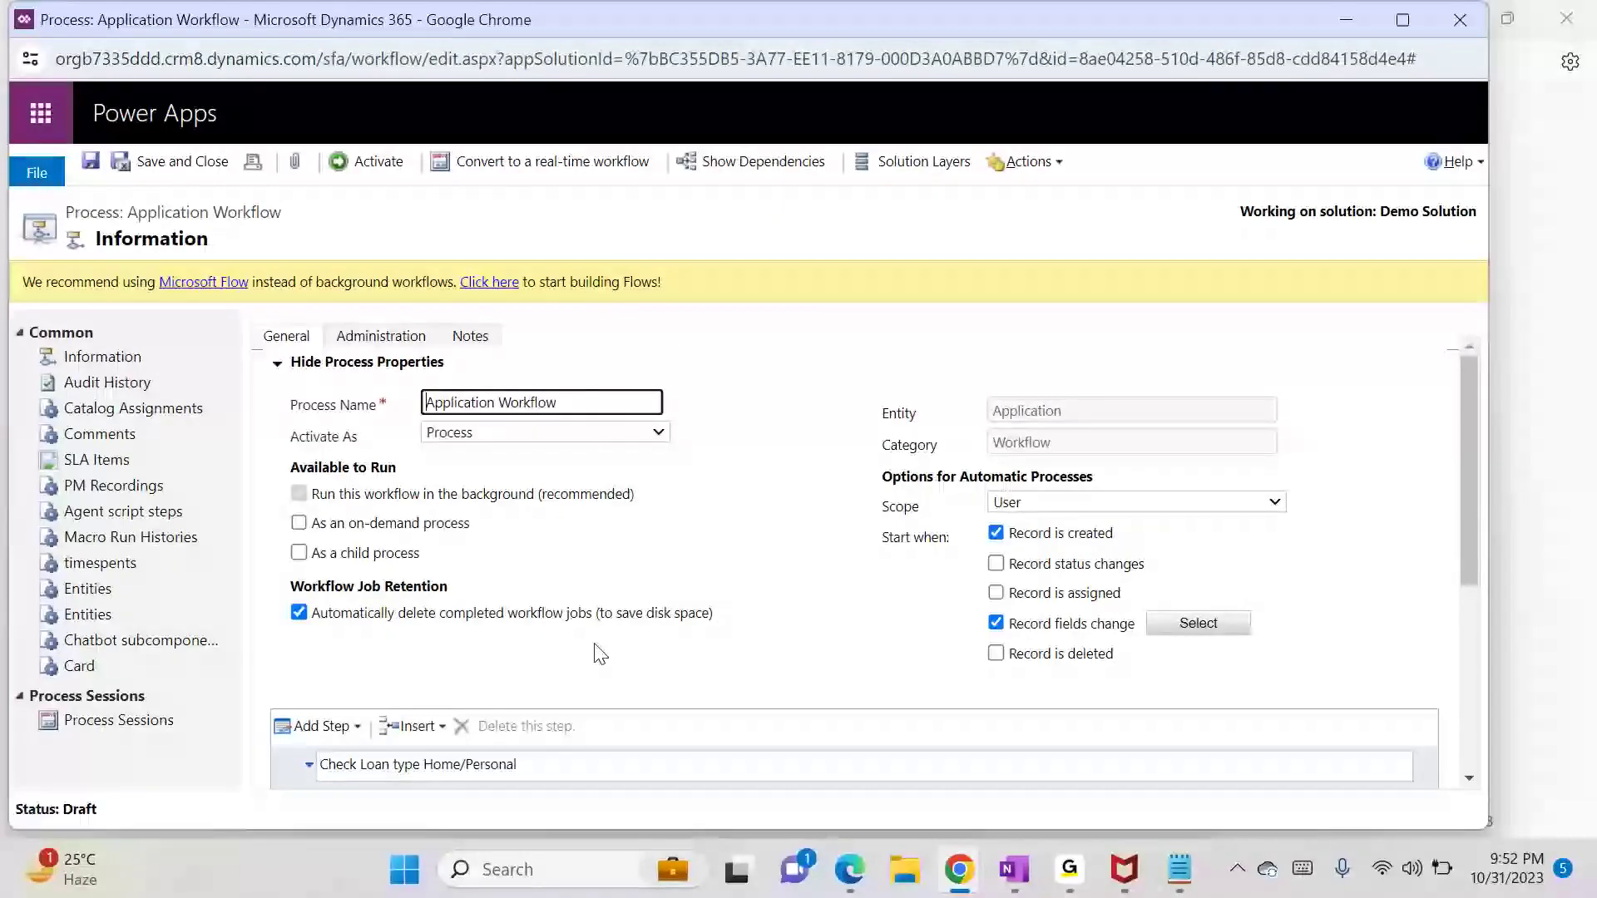
click(537, 166)
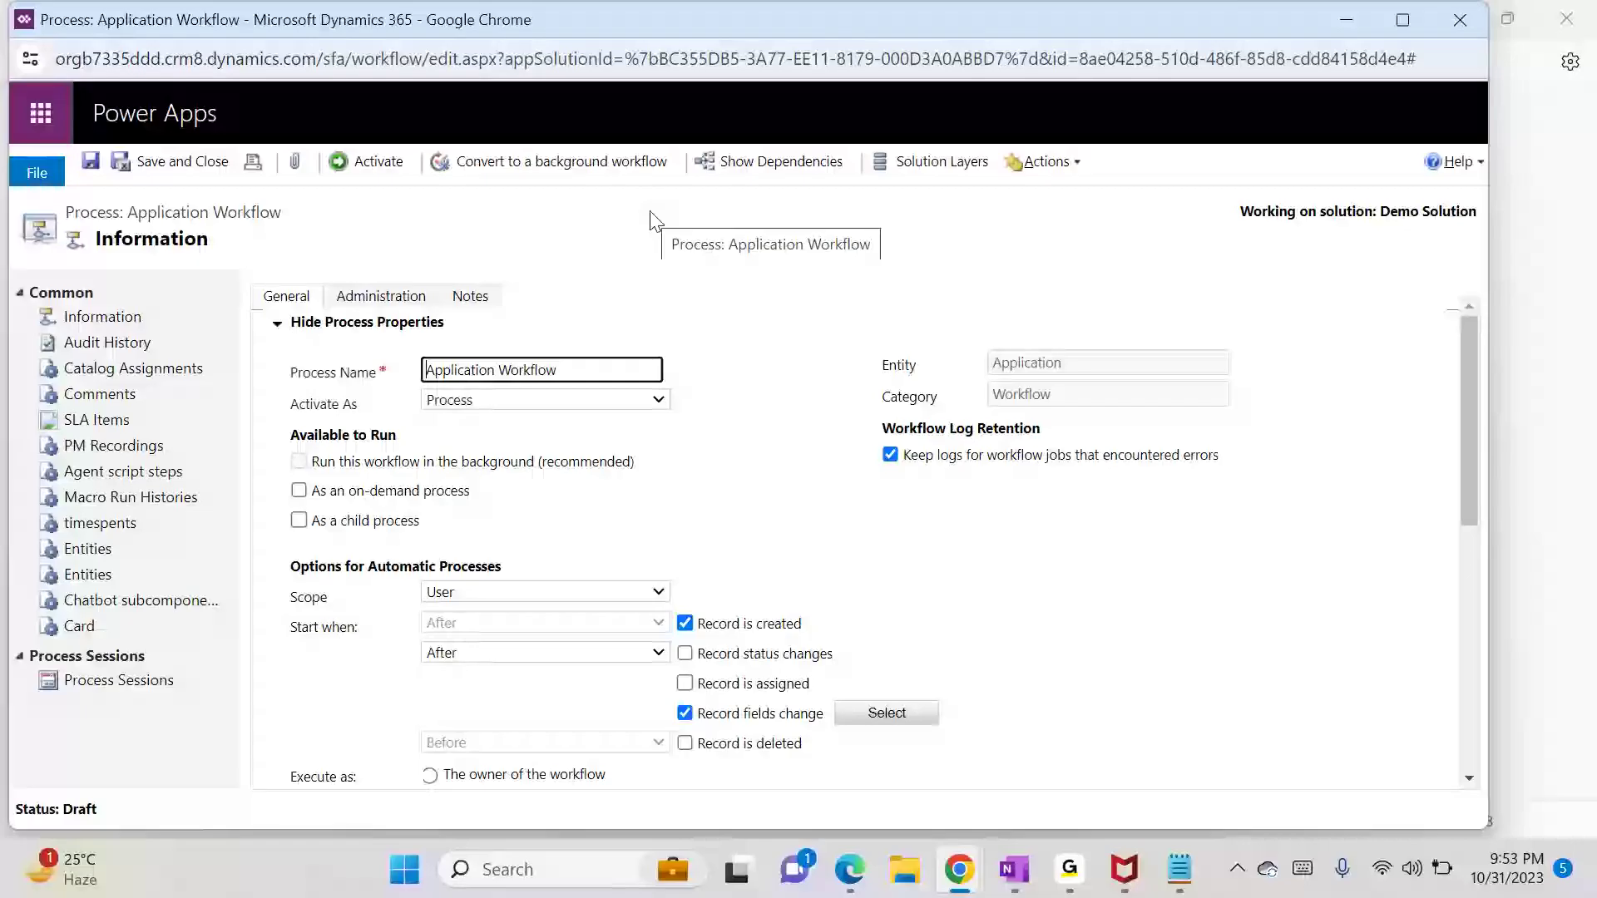
Step: Add a 'Scope:-' heading below the workflow types in the notes, then return to the workflow
click(1356, 19)
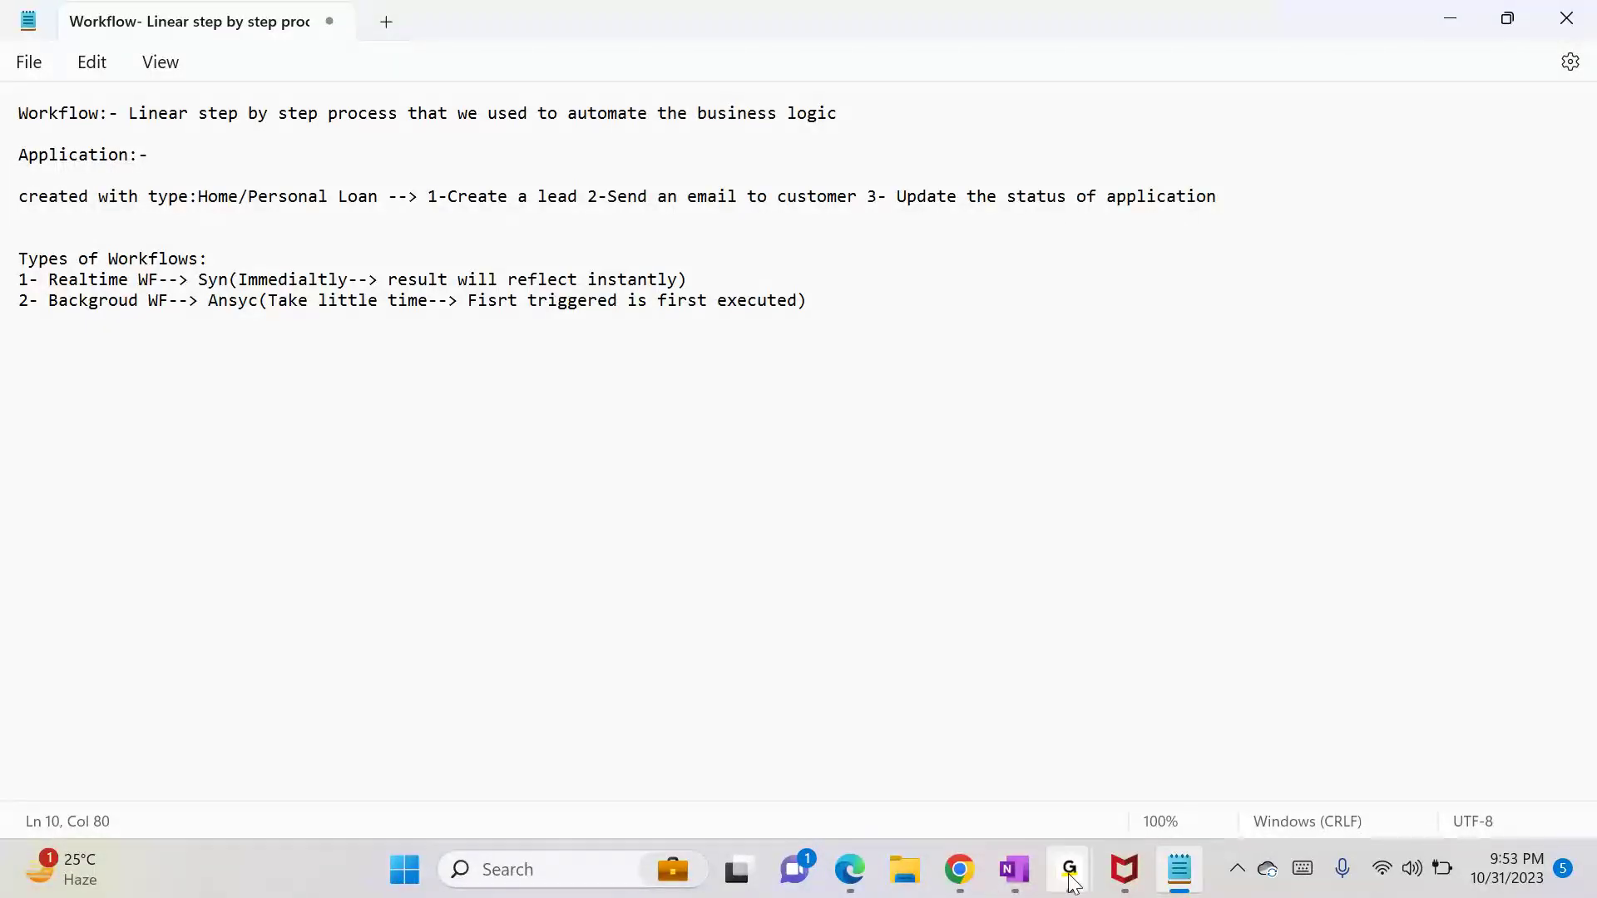
mouse_move(1069, 875)
click(1100, 796)
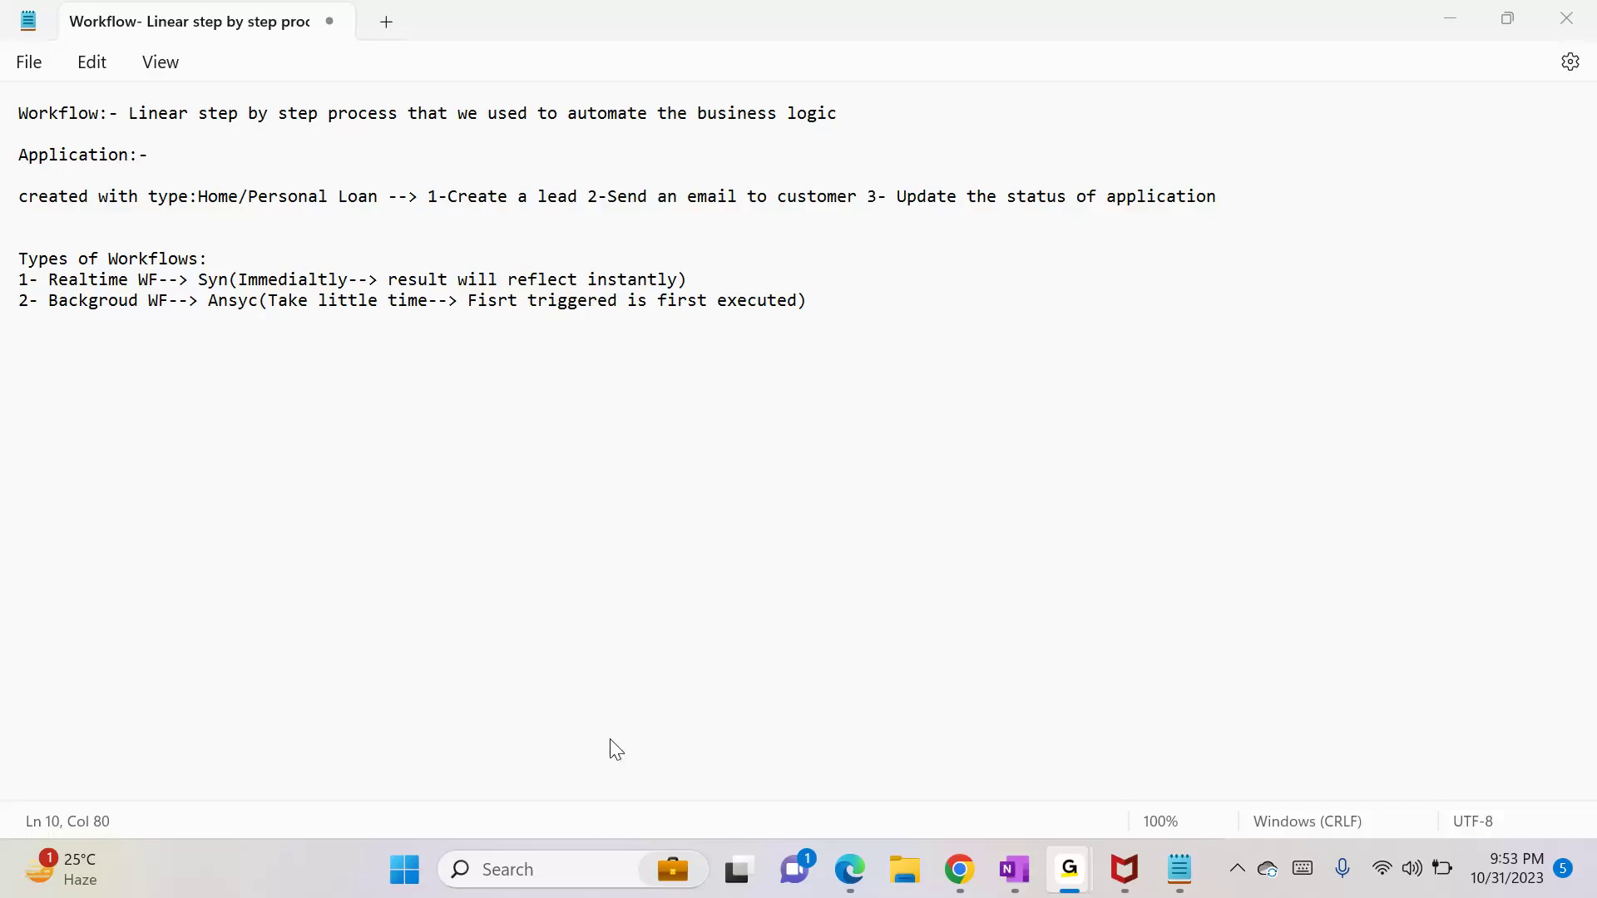
click(1173, 865)
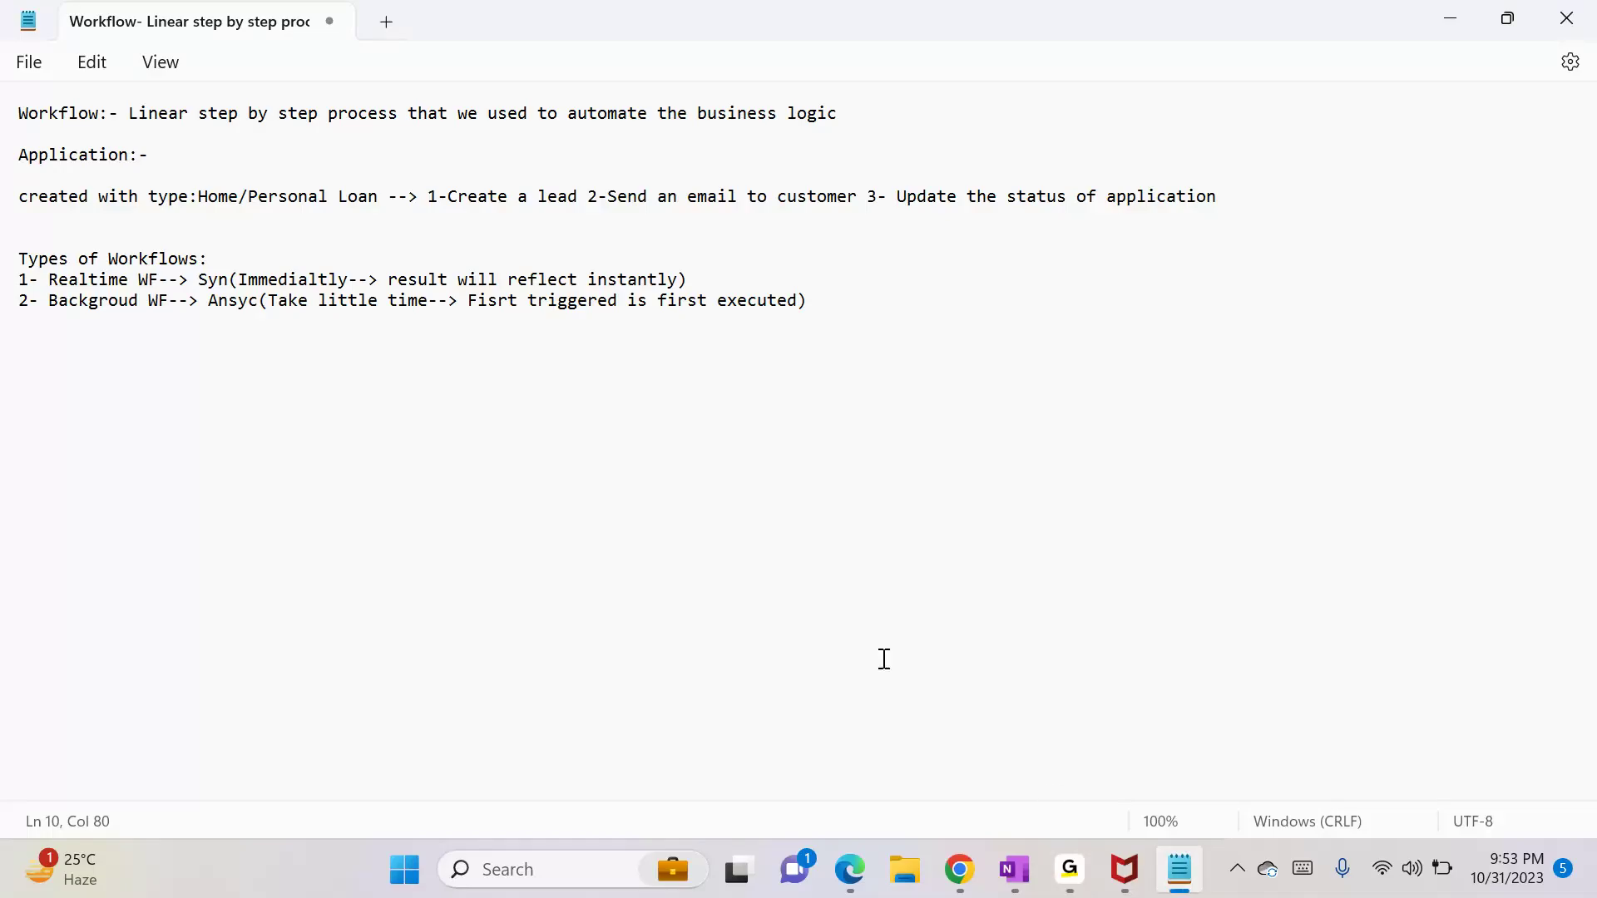
key(Return)
key(Return)
key(Return)
text(Scope:-)
key(alt+Tab)
key(alt+Tab)
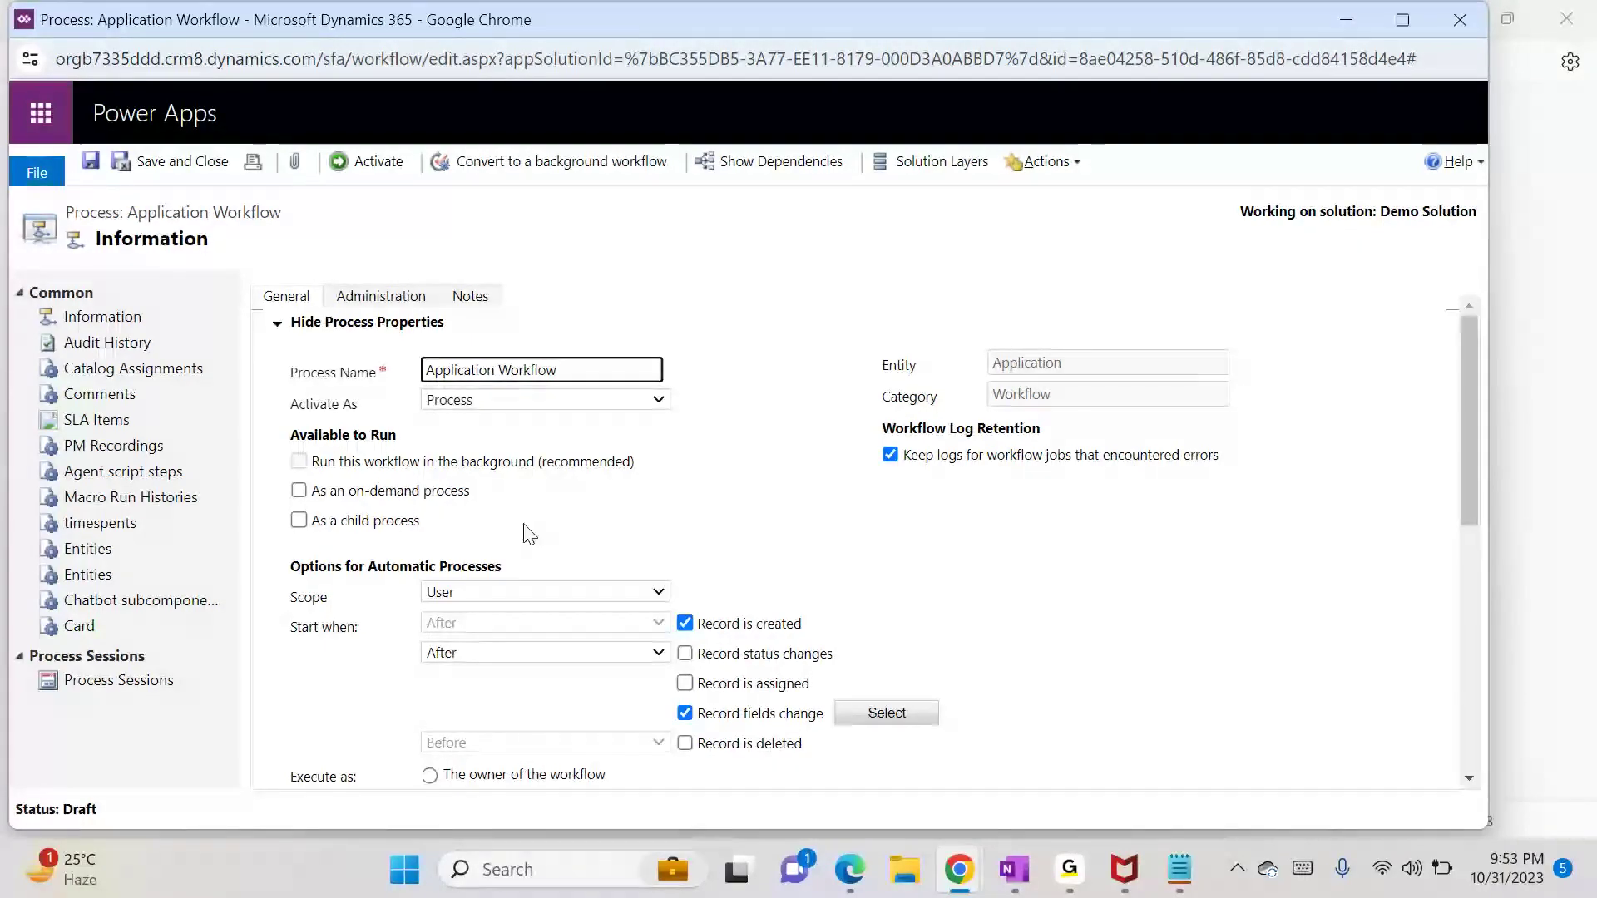
Step: Check the workflow's Scope dropdown and list User, BU, PCBU and Org as scope lines in the notes
click(477, 592)
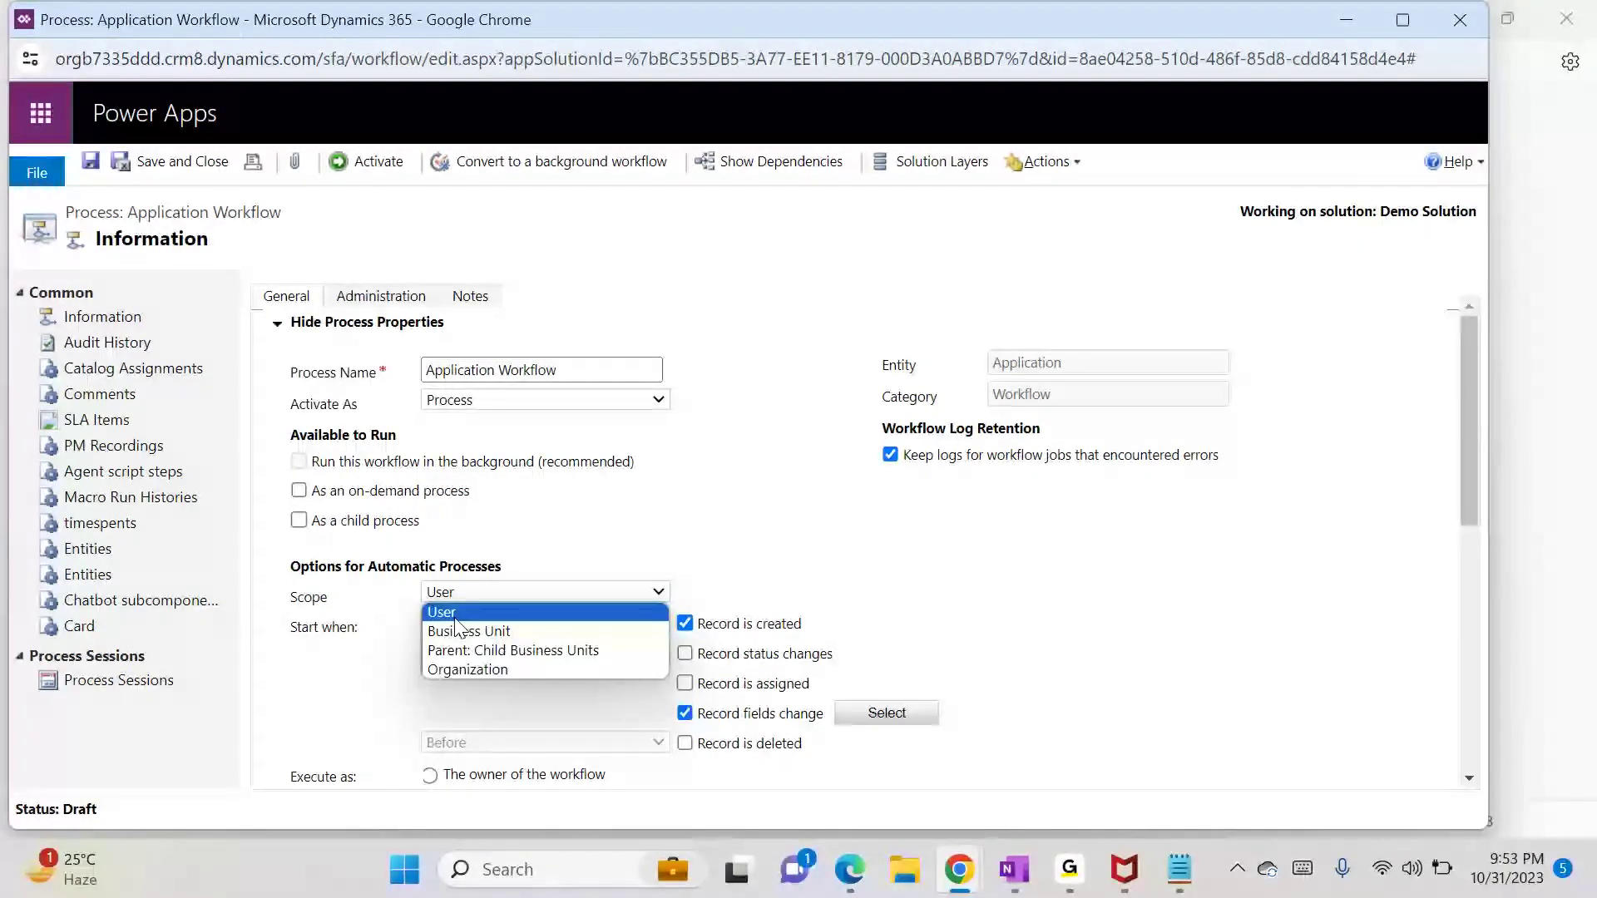
key(alt+Tab)
text(Use)
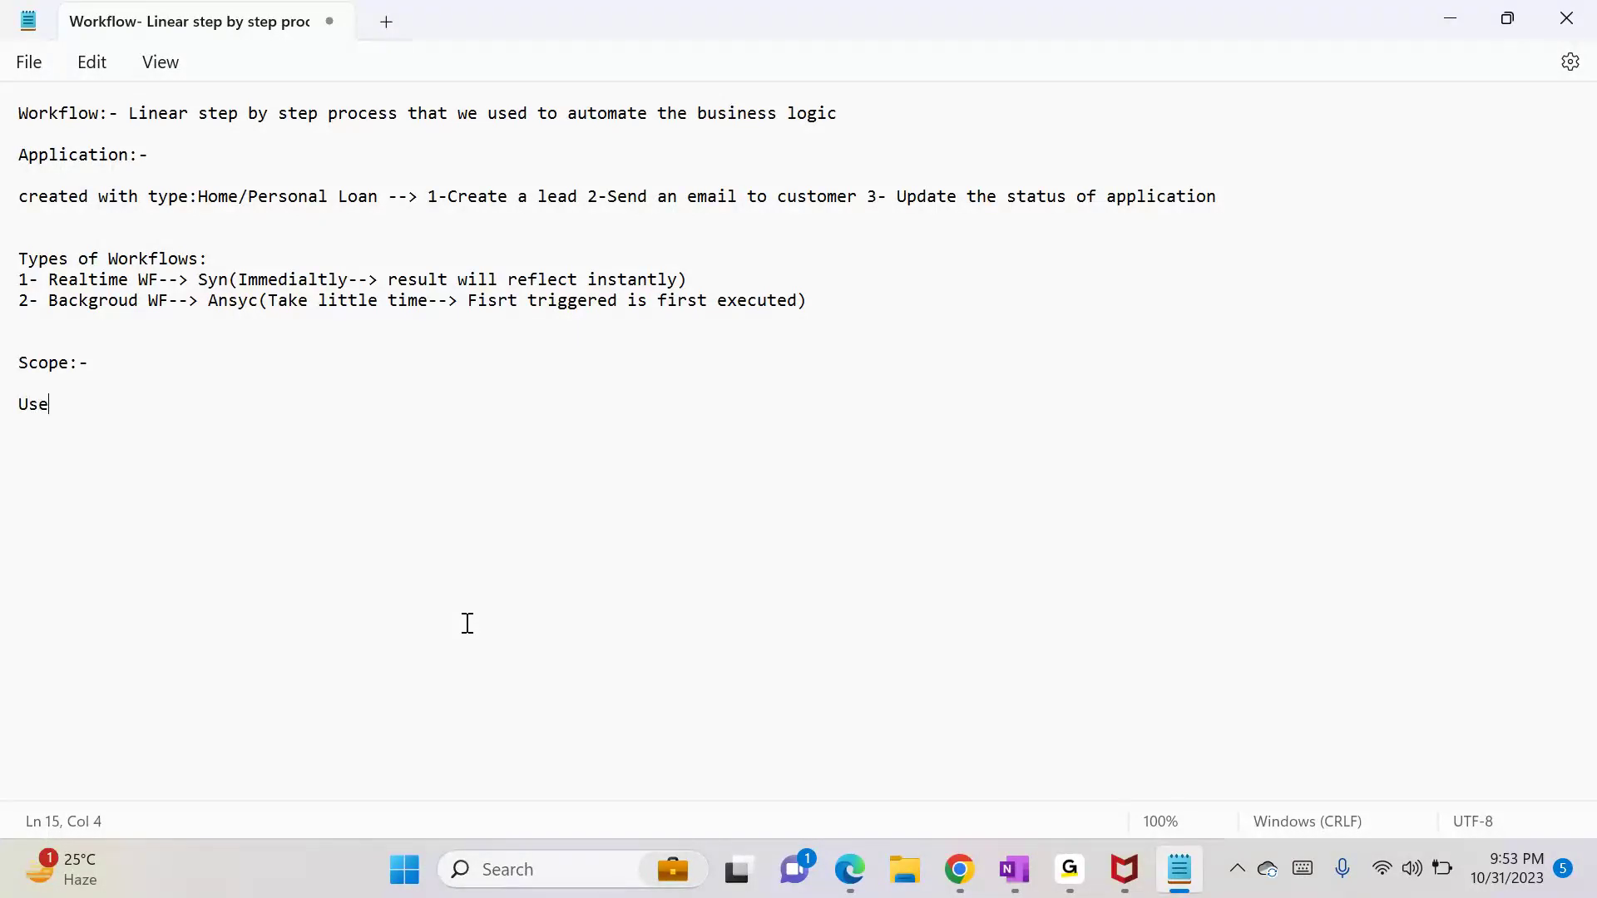
text(r BU)
key(Return)
text(PCBU)
key(Return)
text(Org)
key(Up)
key(Up)
text(>)
key(alt+Tab)
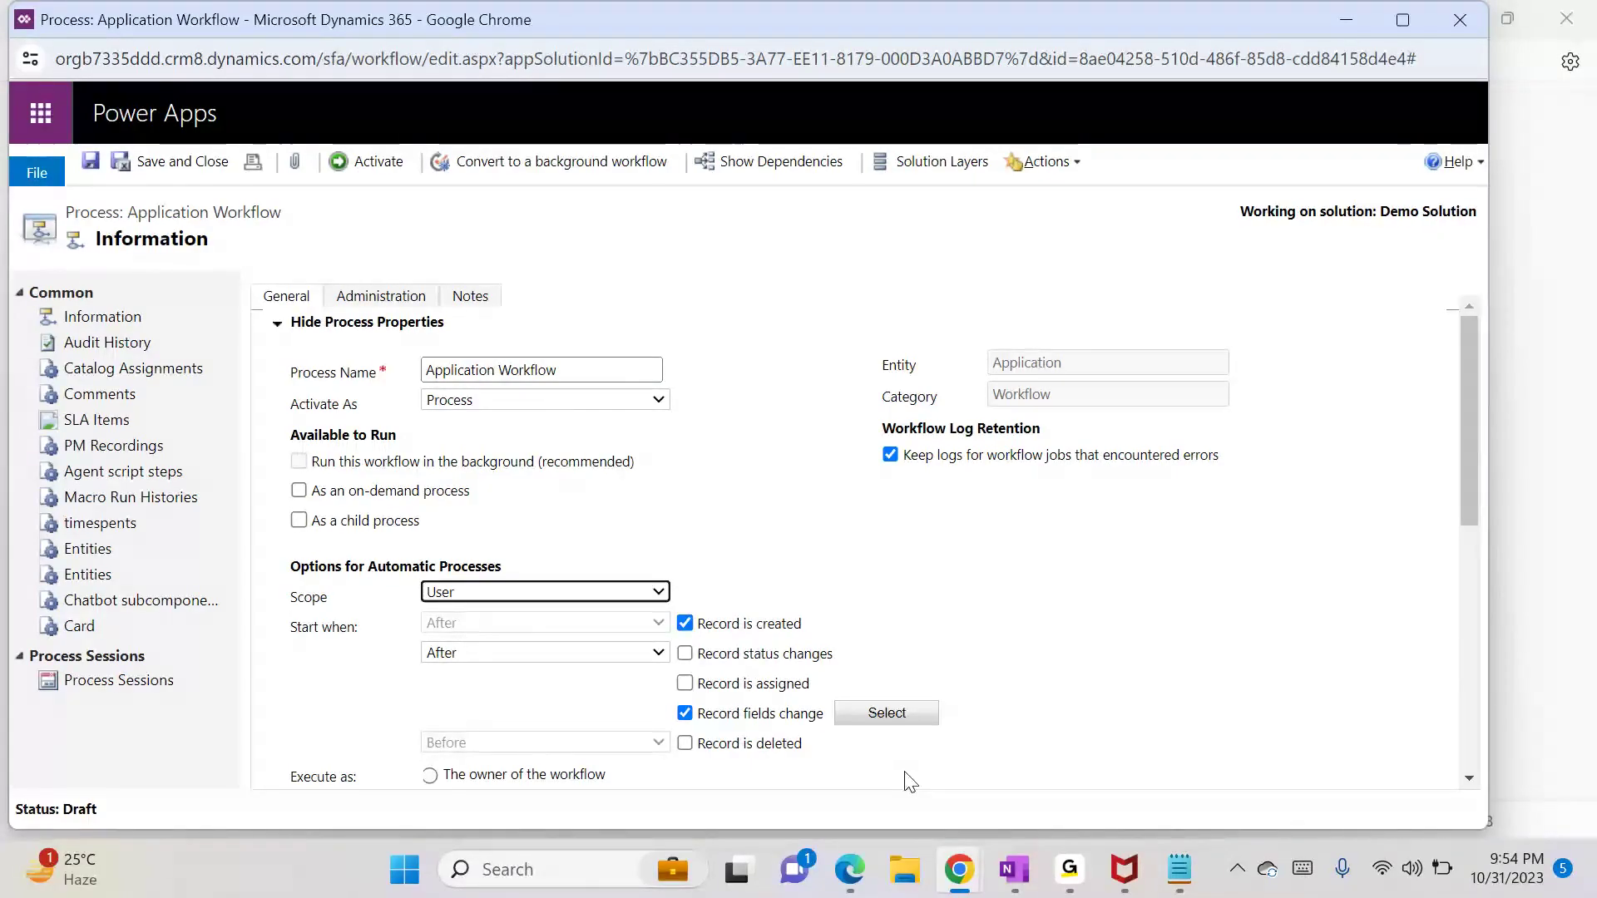
mouse_move(970, 869)
click(620, 739)
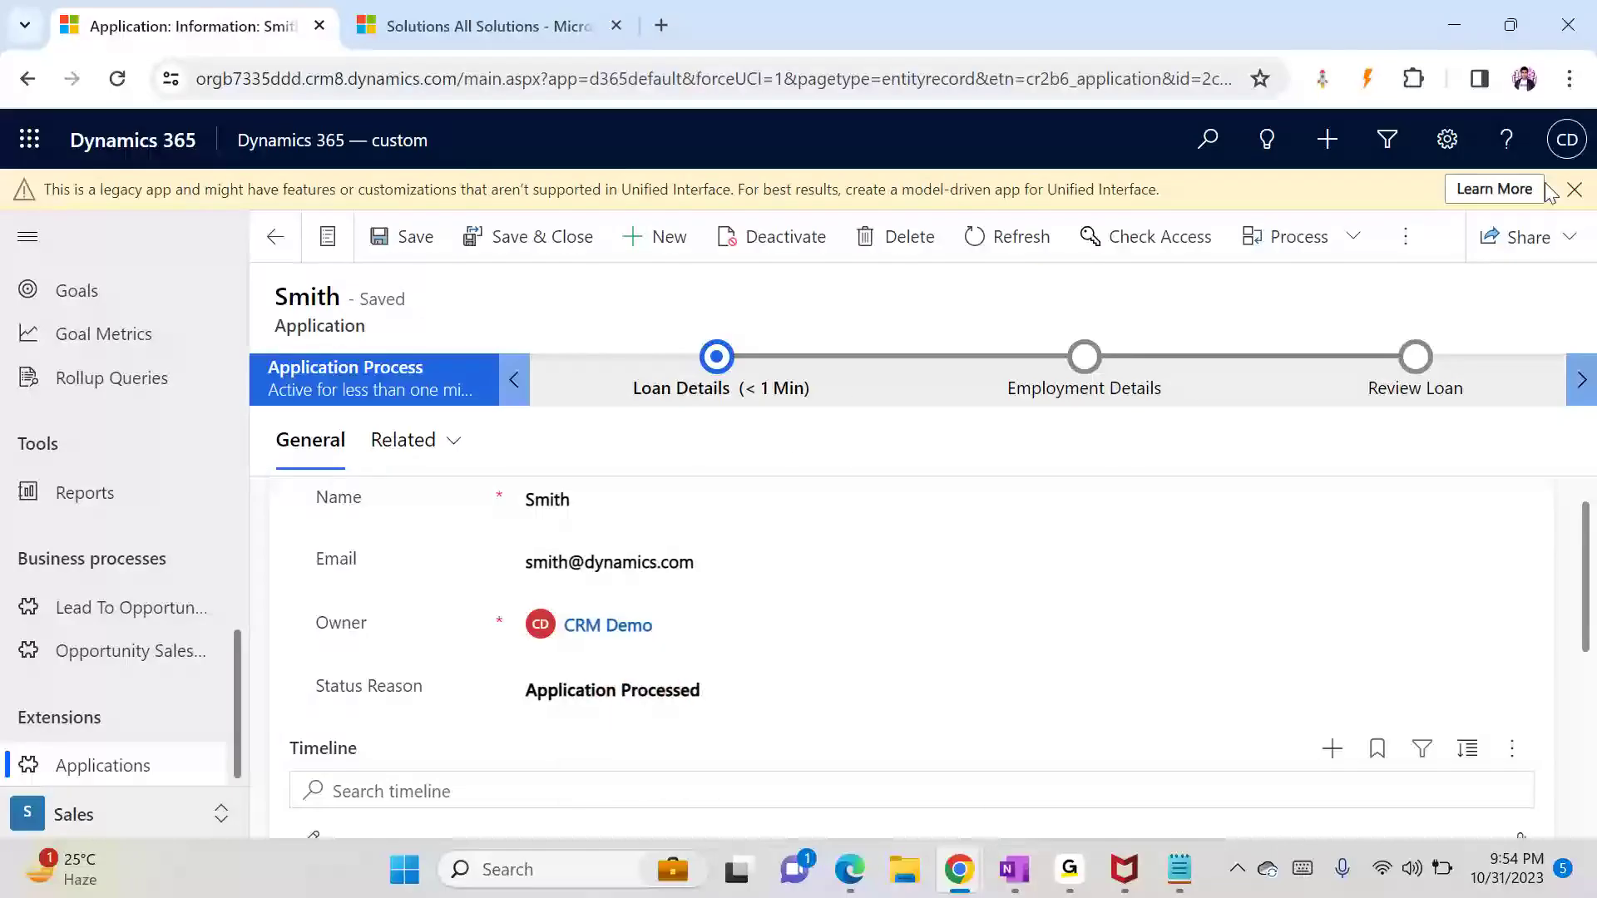
click(1567, 141)
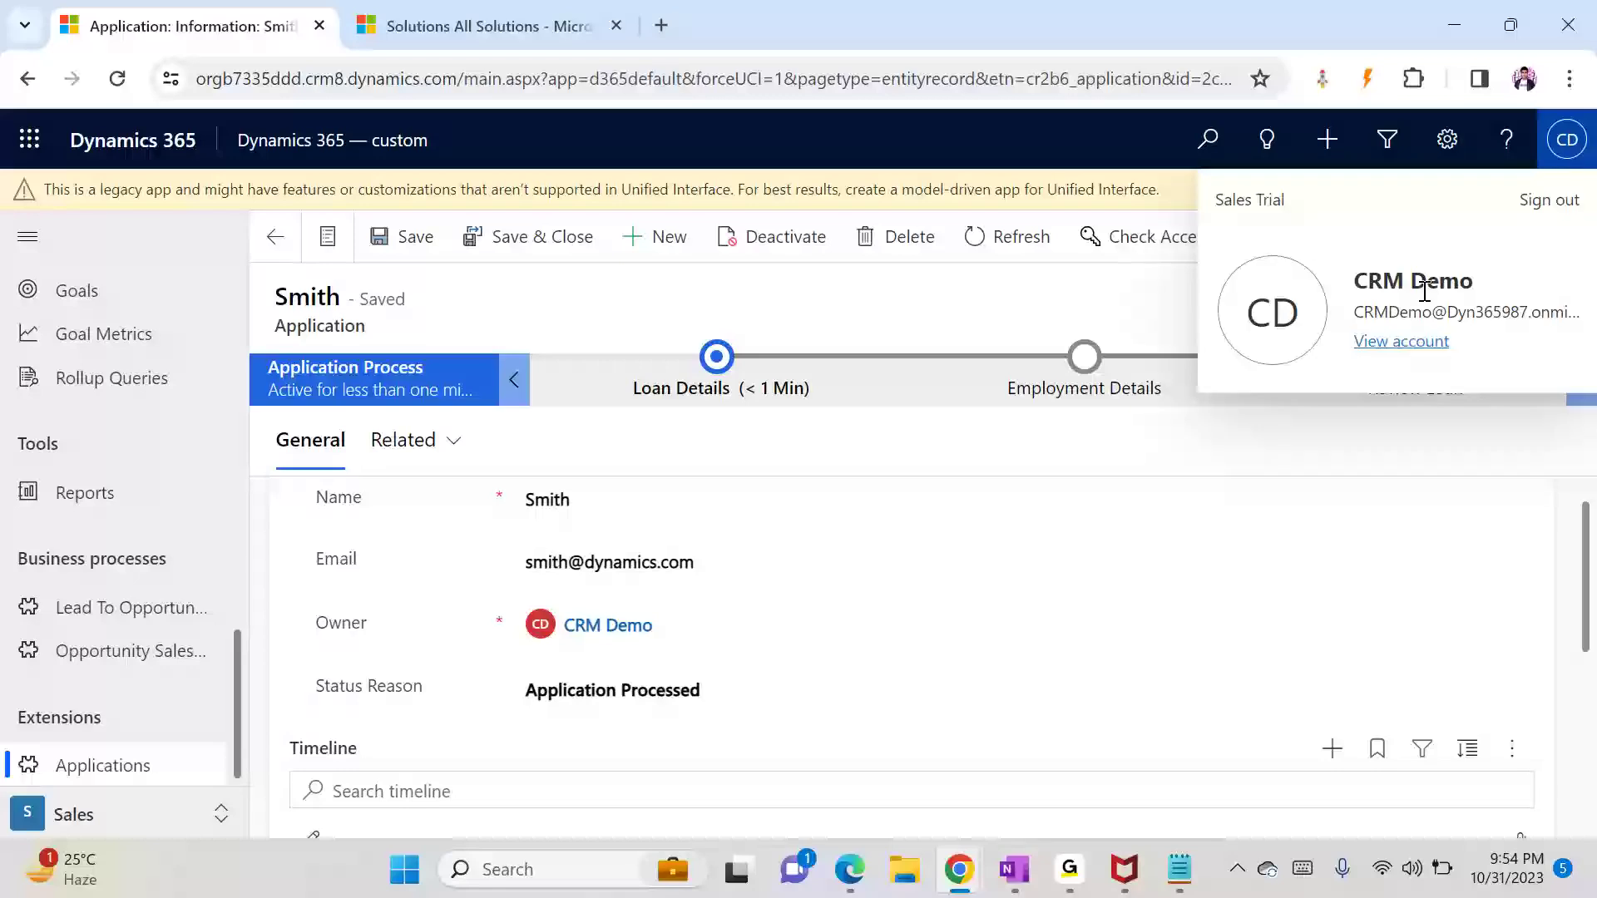
click(819, 308)
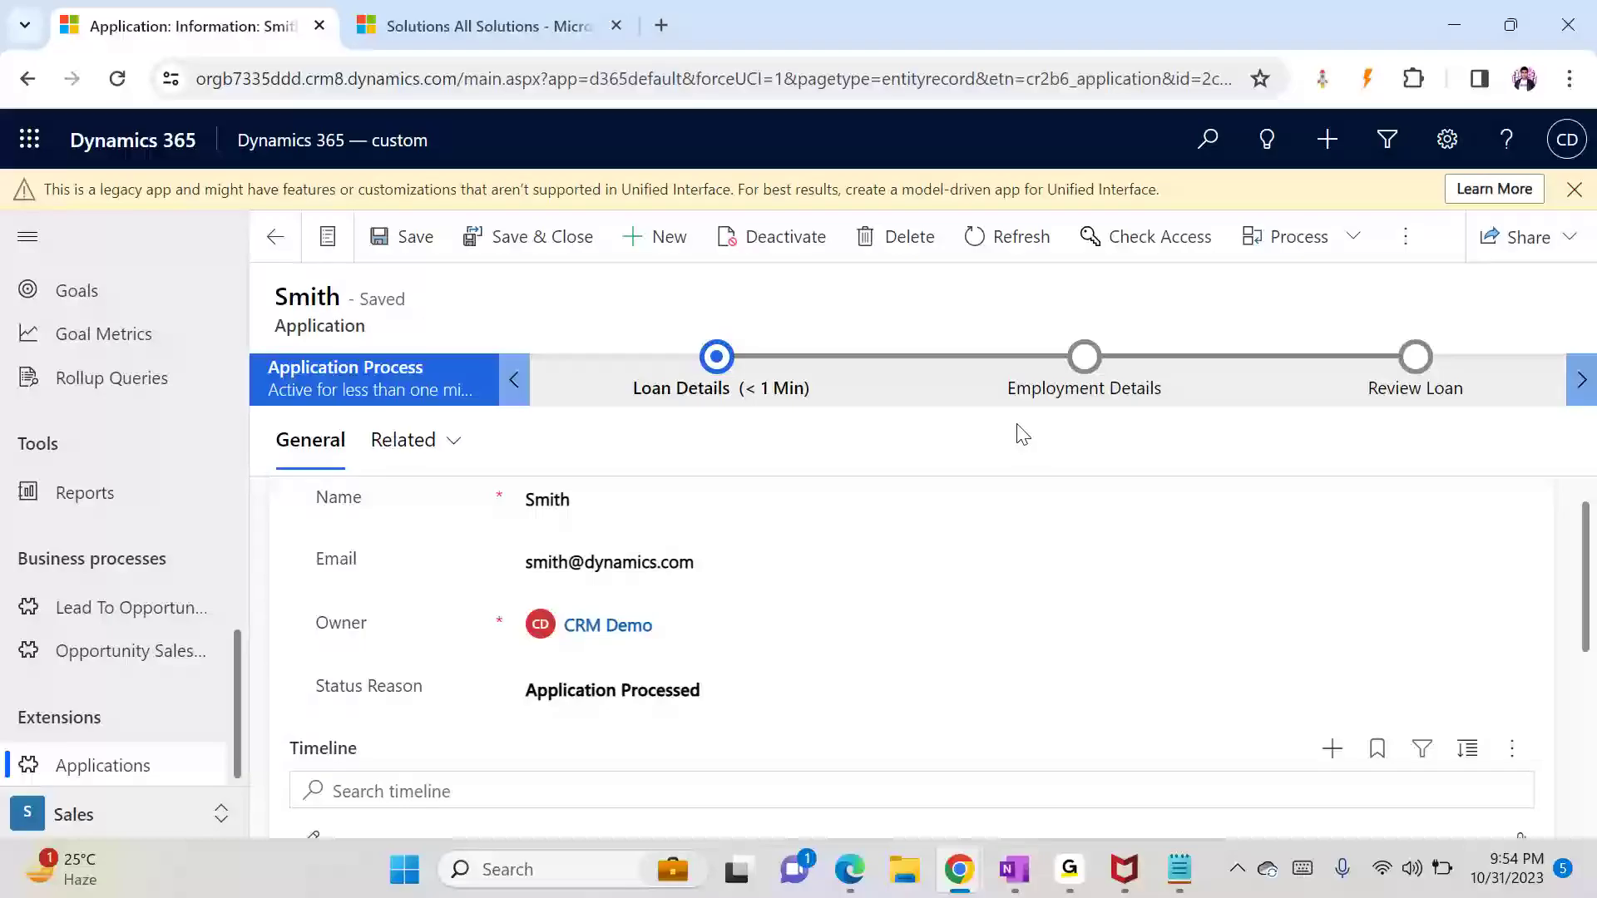
key(alt+Tab)
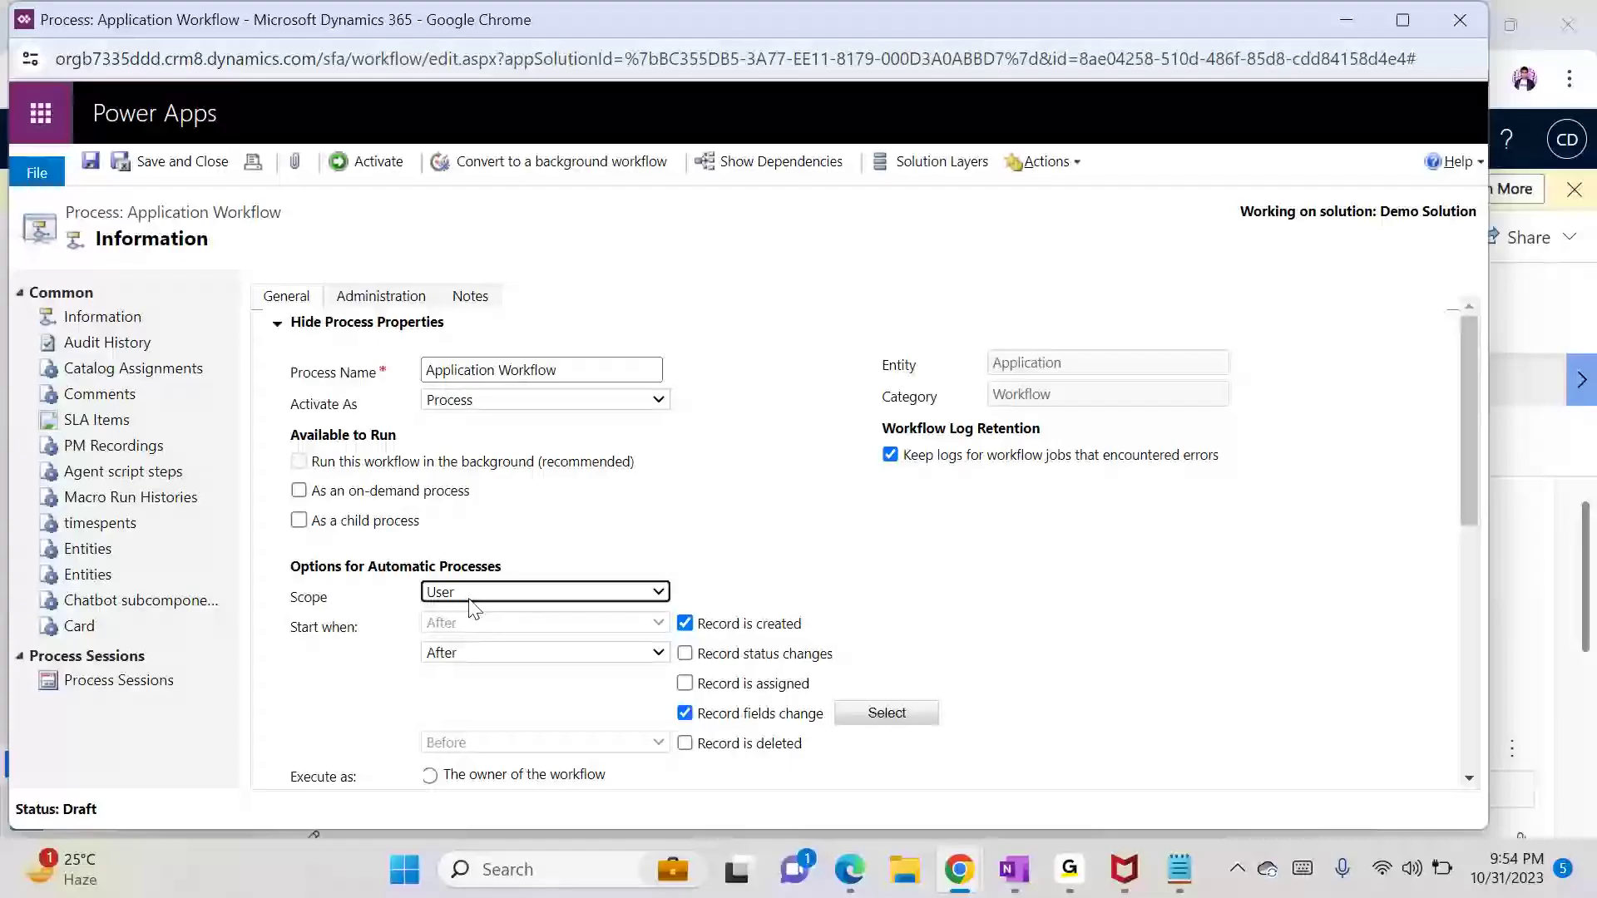
Step: Bring the loan application record forward, then open and minimize the Application Workflow process window
mouse_move(844, 841)
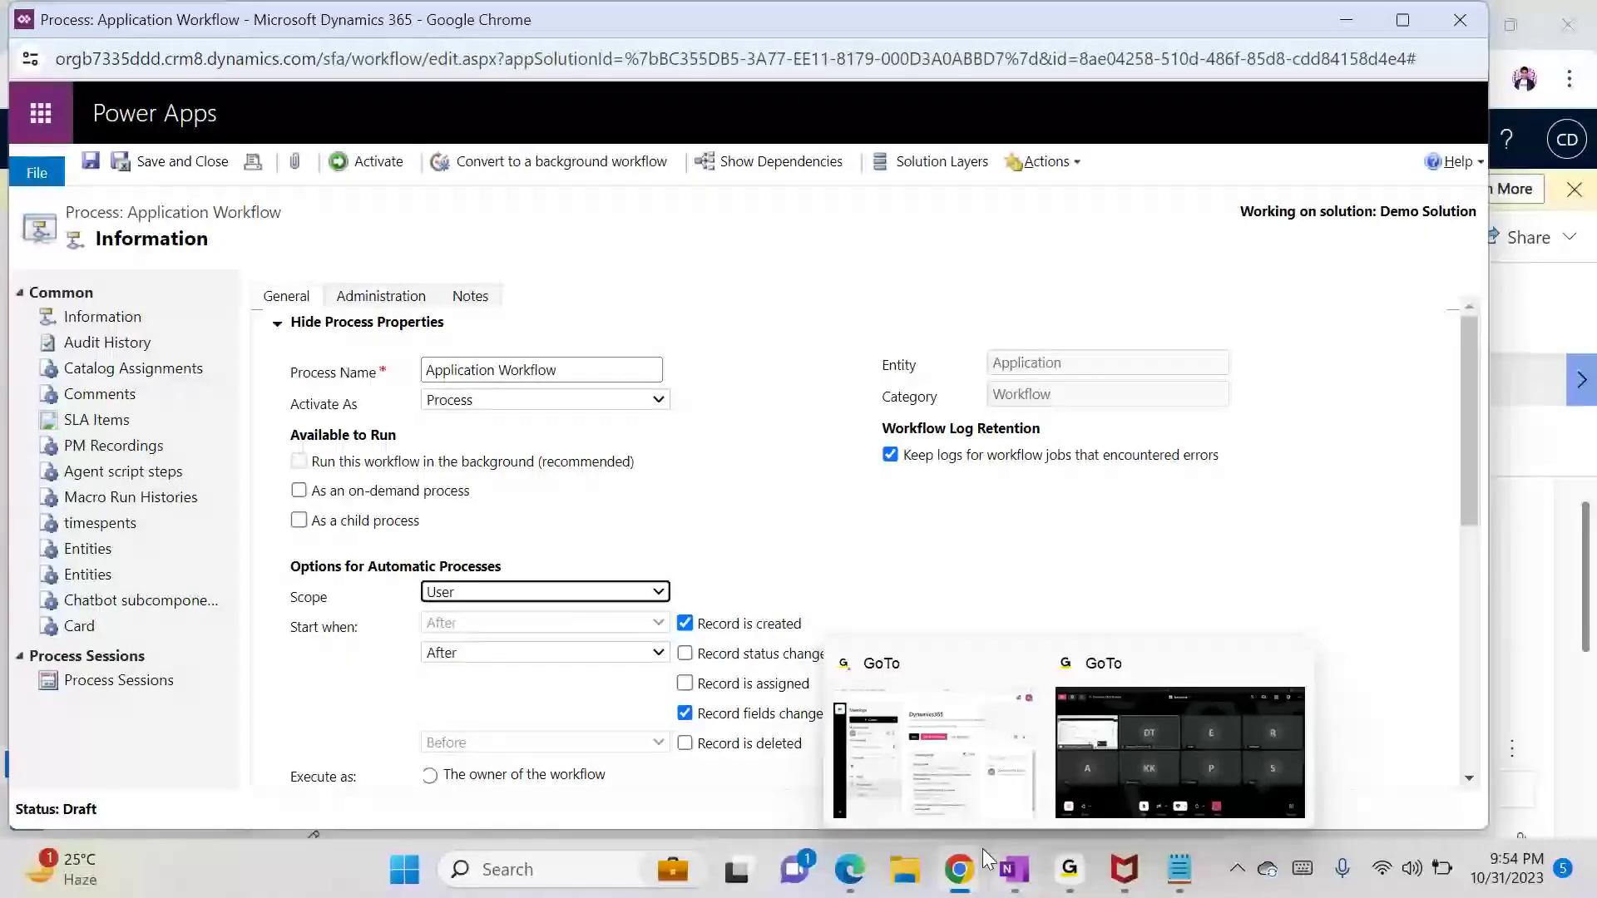
click(959, 869)
click(666, 757)
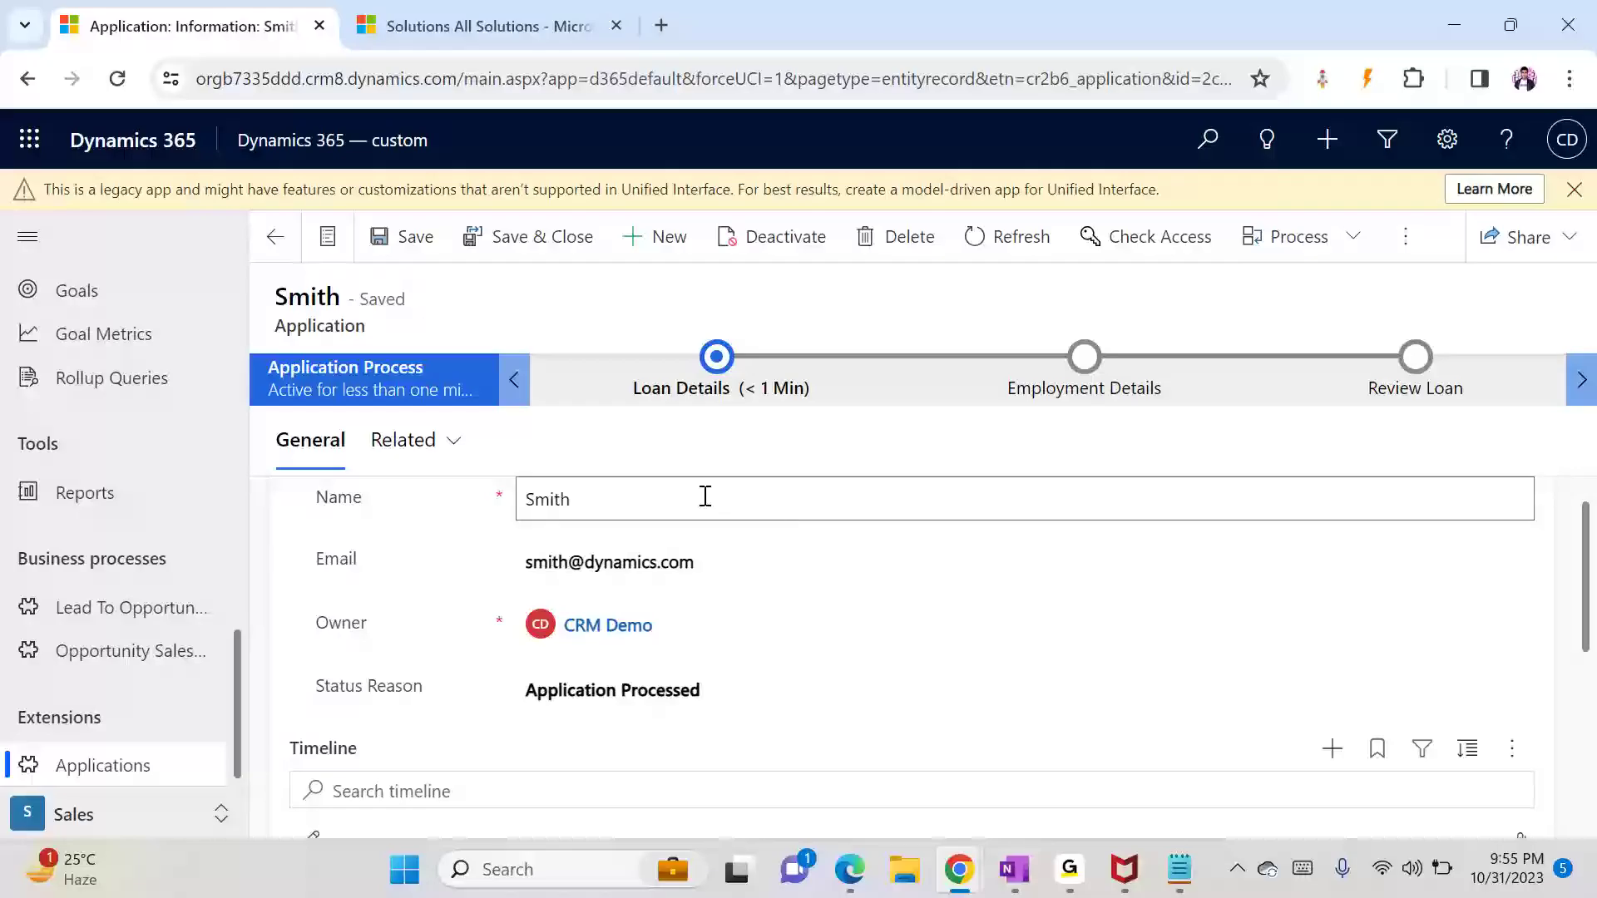
mouse_move(959, 870)
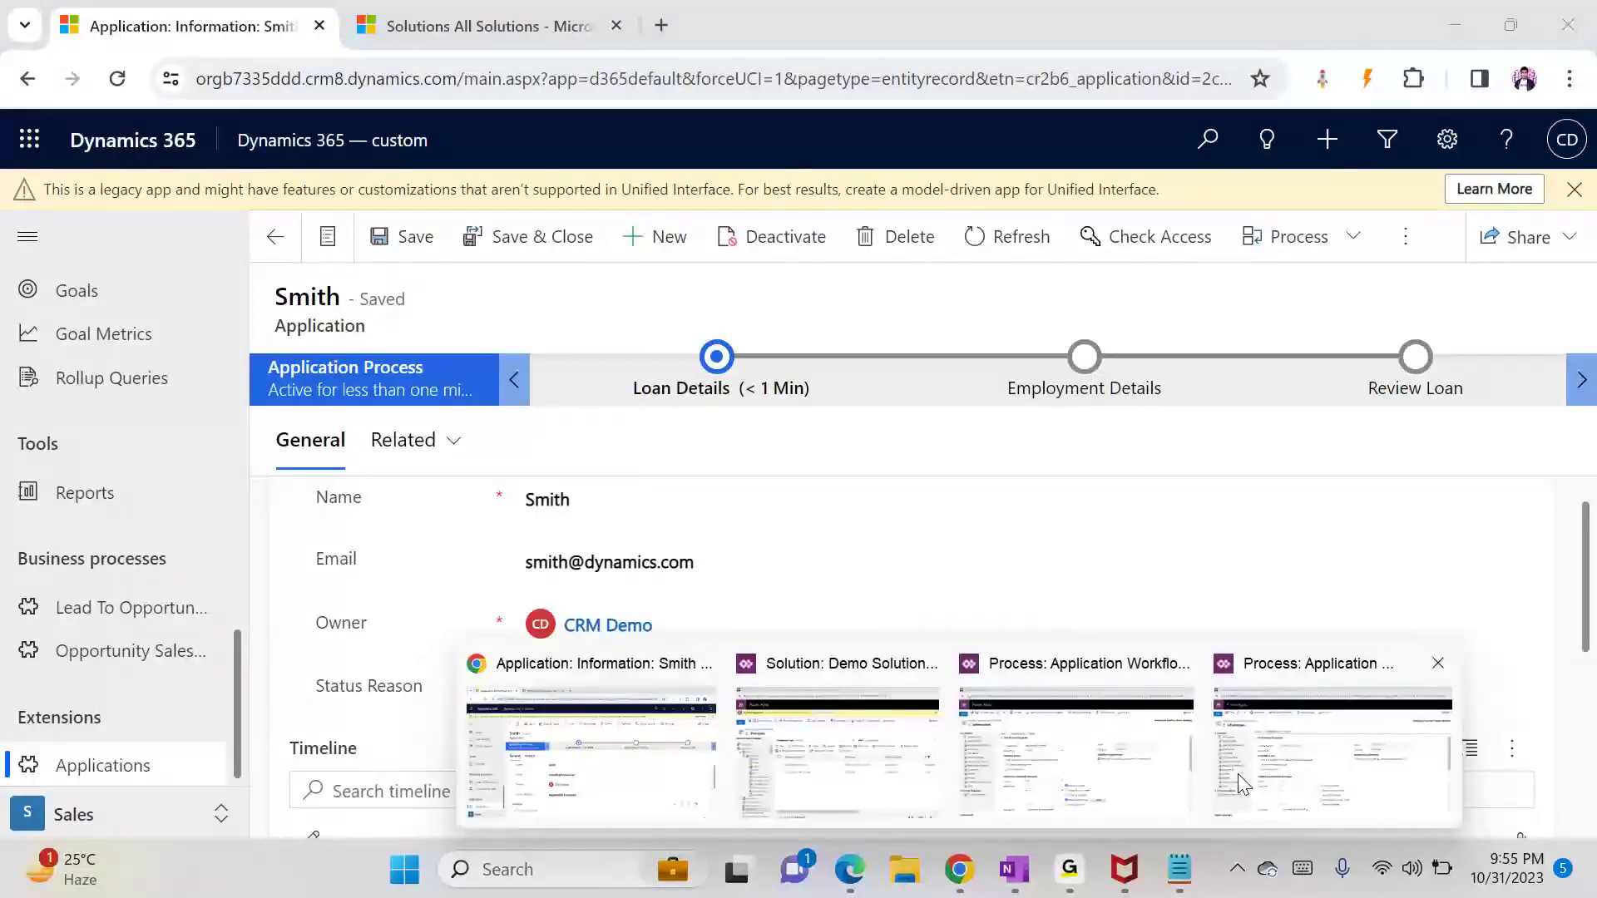
click(1243, 785)
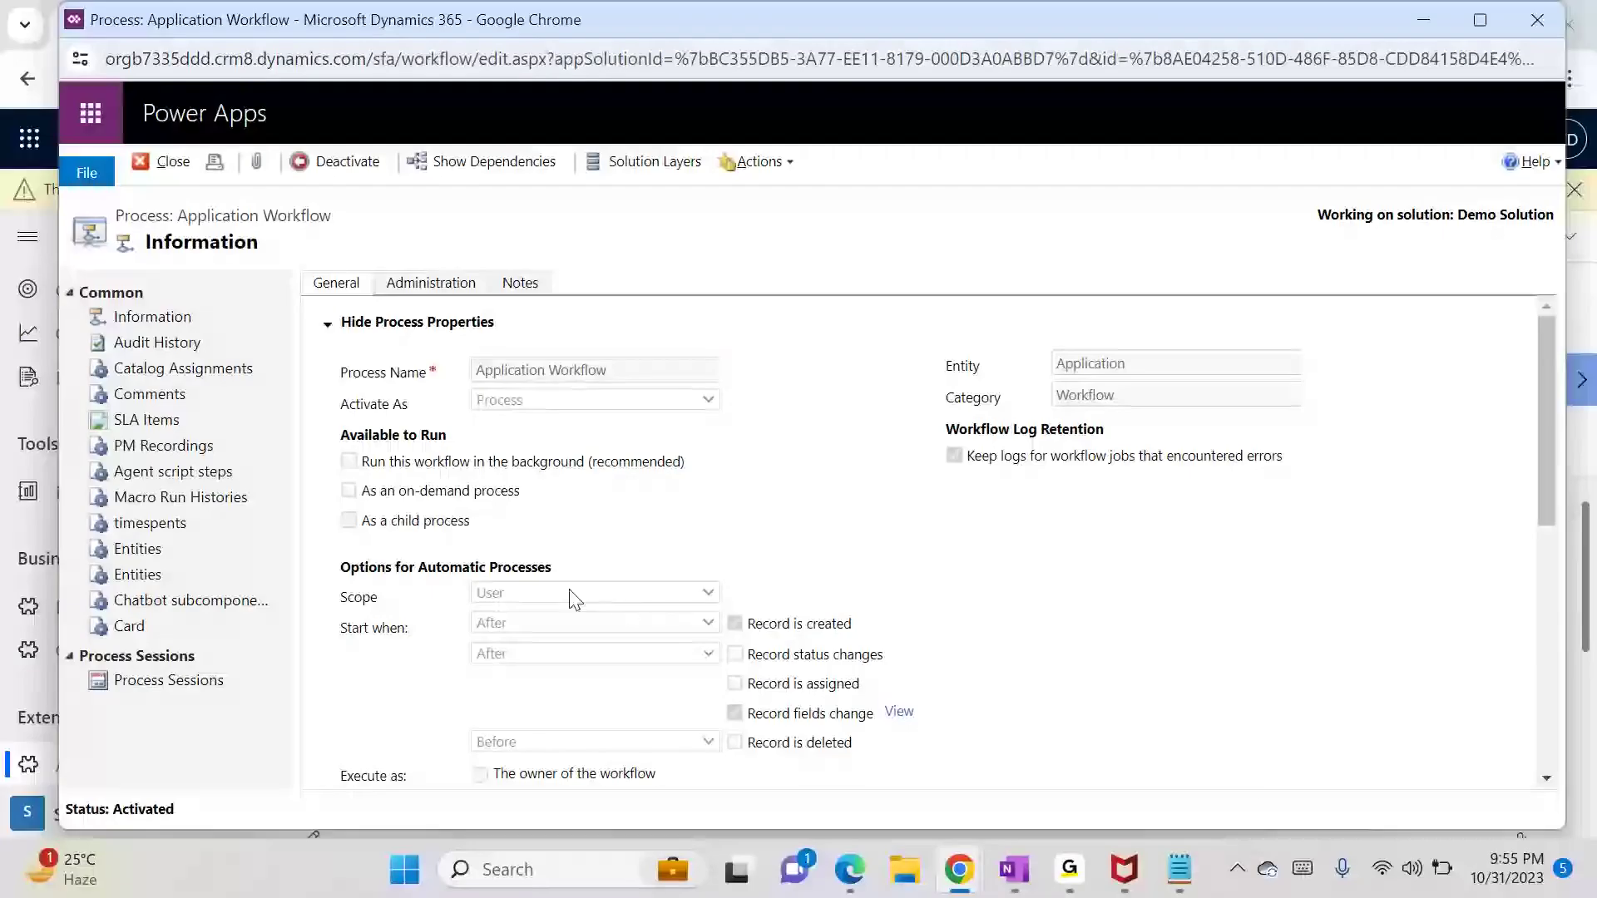
click(1426, 17)
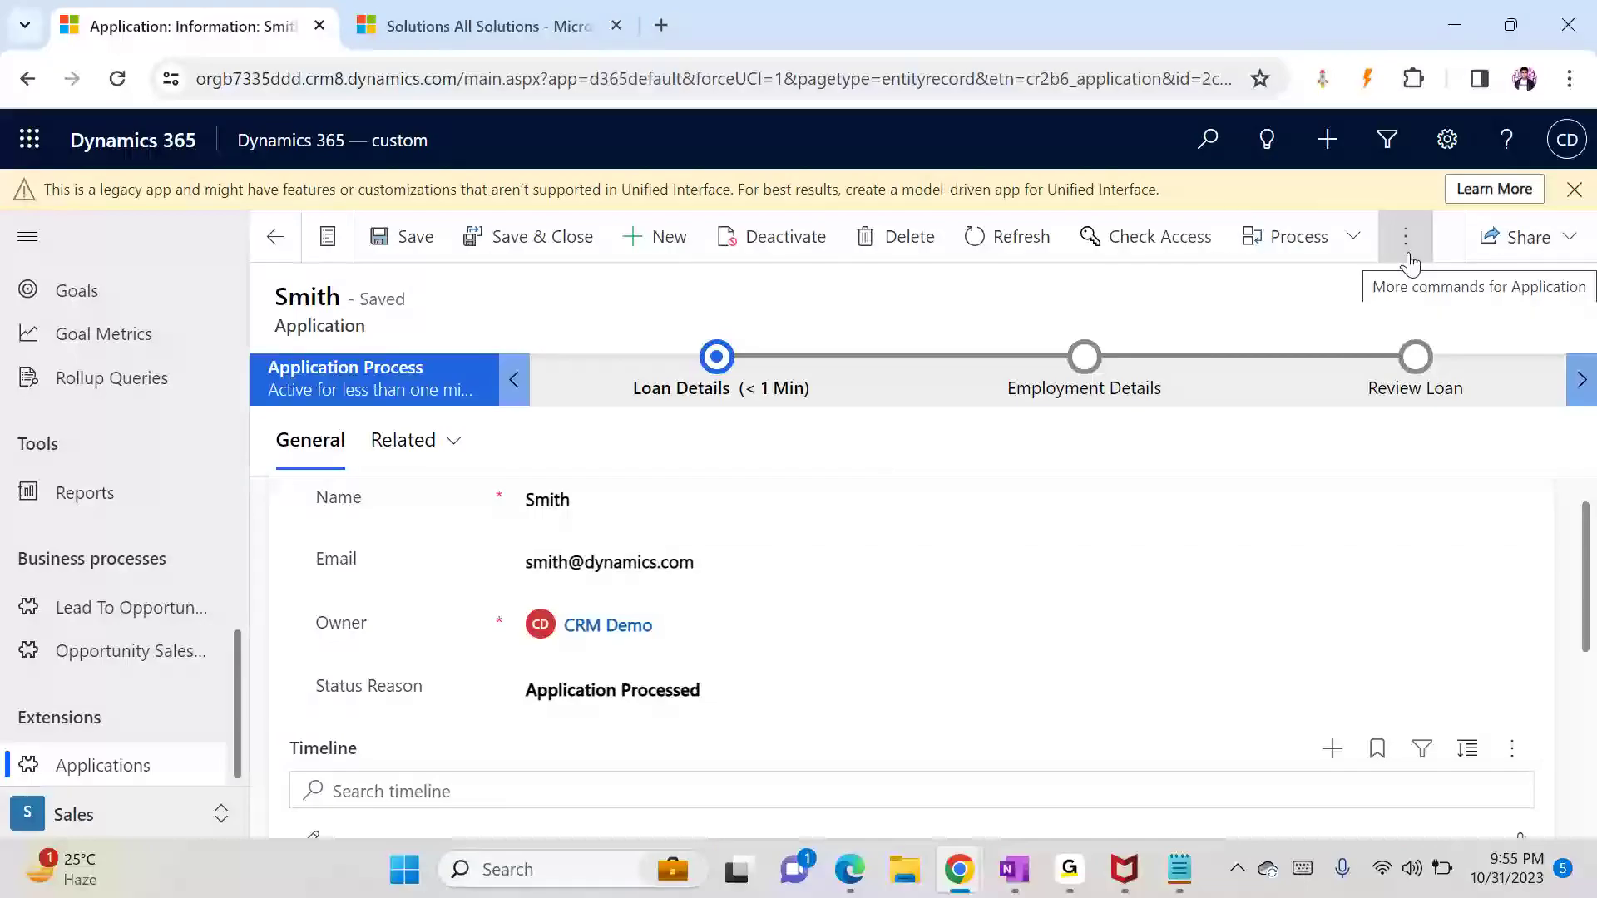
Step: Describe the User scope as 'Record owner and modifying user should be same' and start an arrow after BU
click(1191, 870)
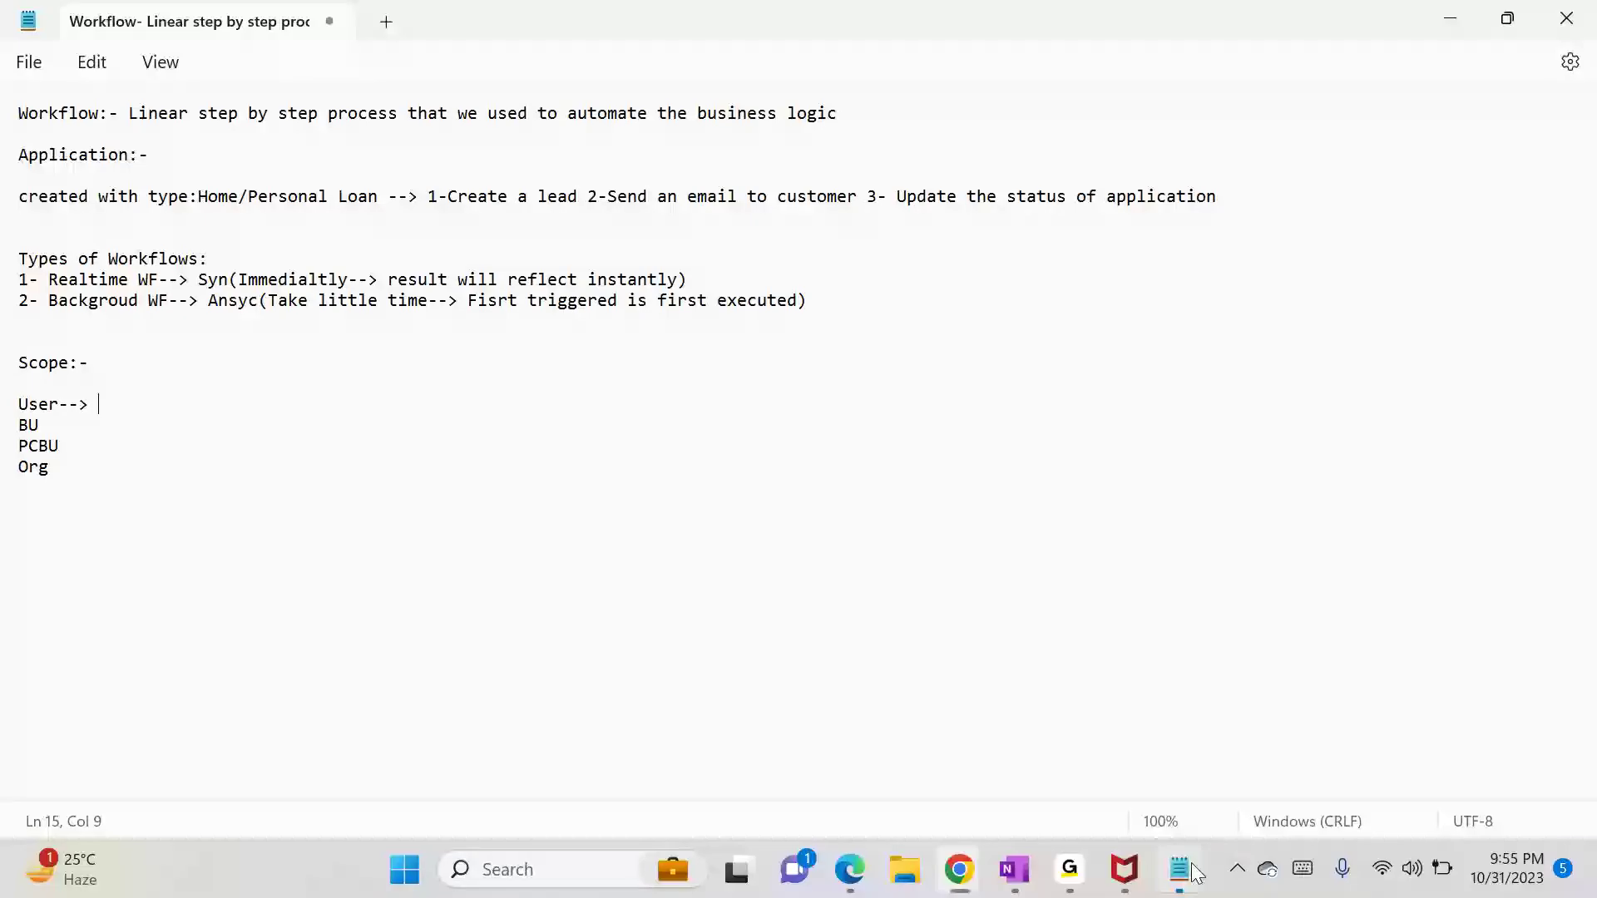
text(Record owner and mody)
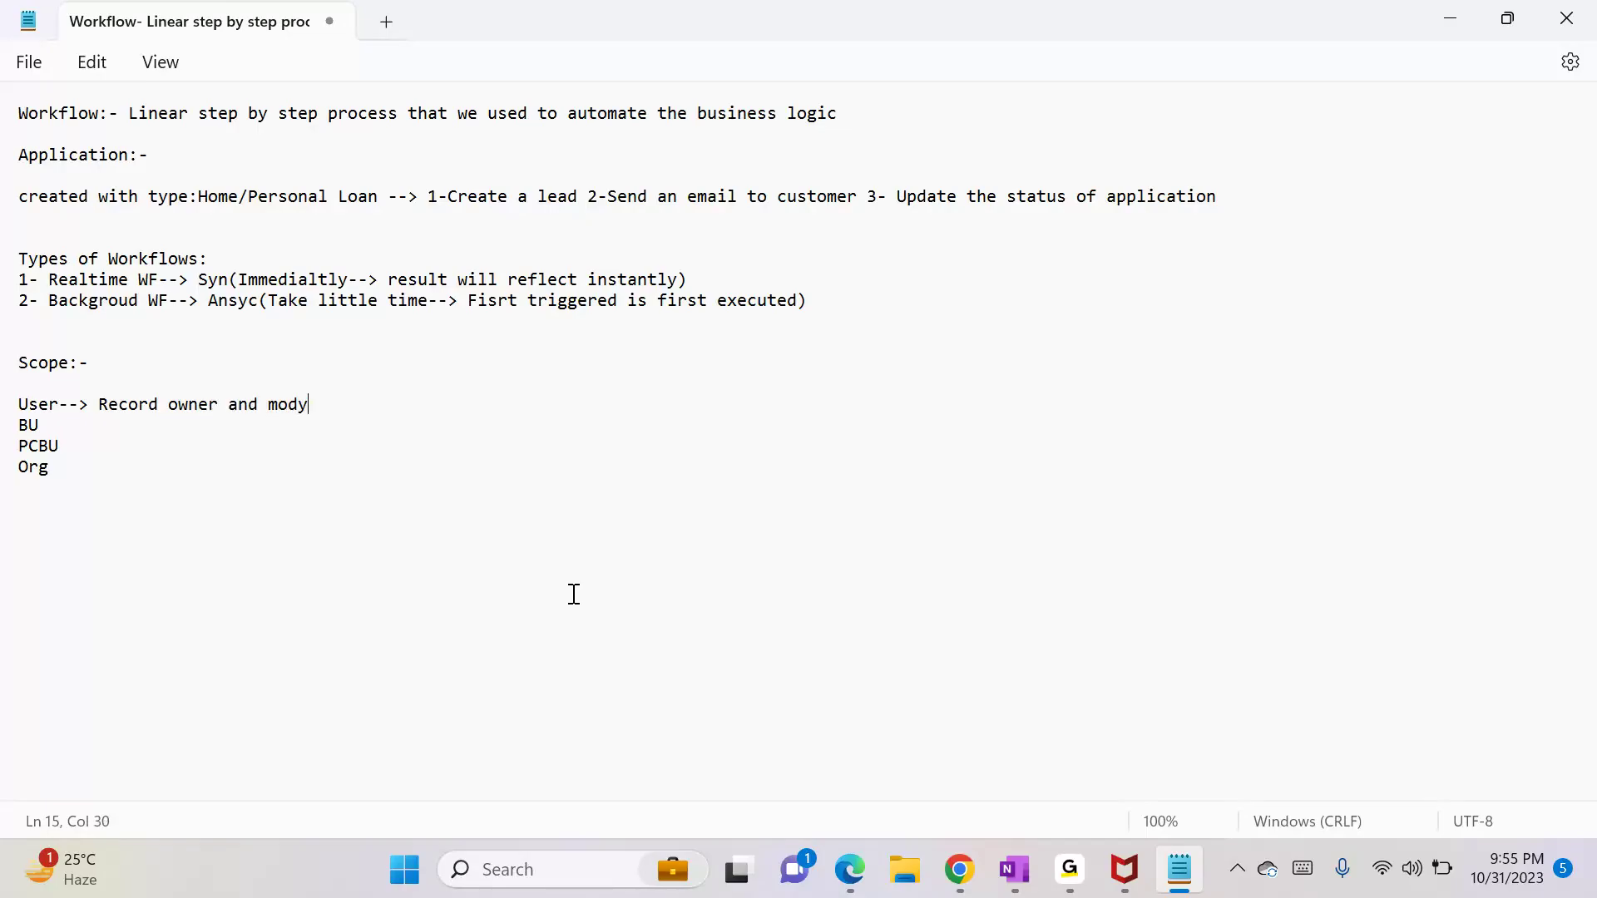
key(BackSpace)
text(ifying iser)
key(BackSpace)
key(BackSpace)
key(BackSpace)
text(user sho)
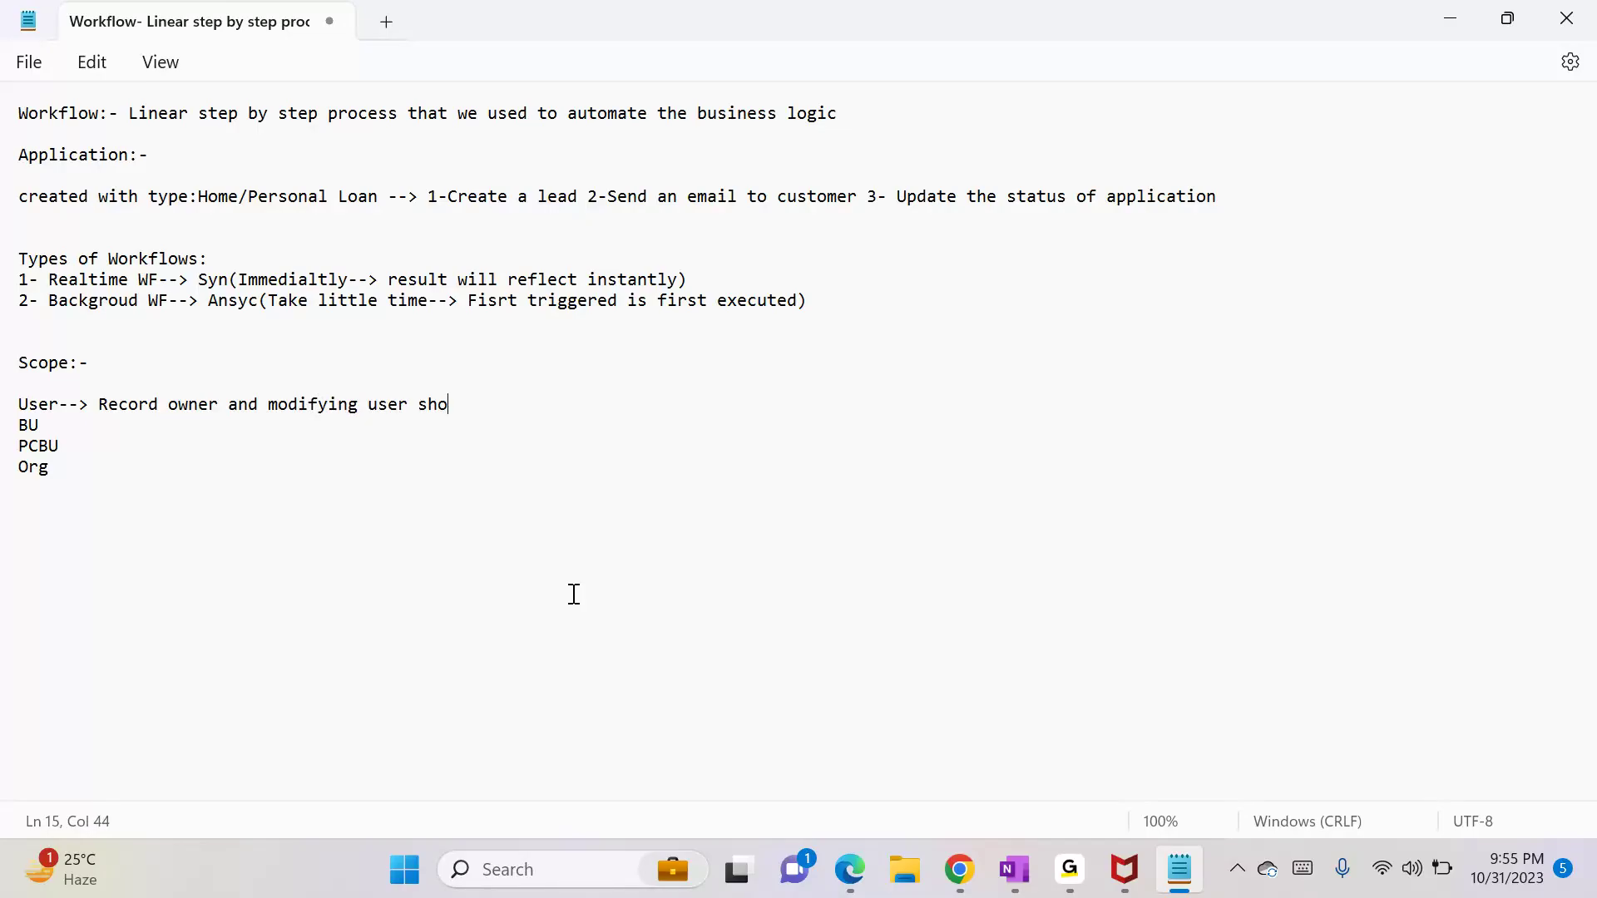
text(uld be same)
key(Down)
text(--)
key(alt+Tab)
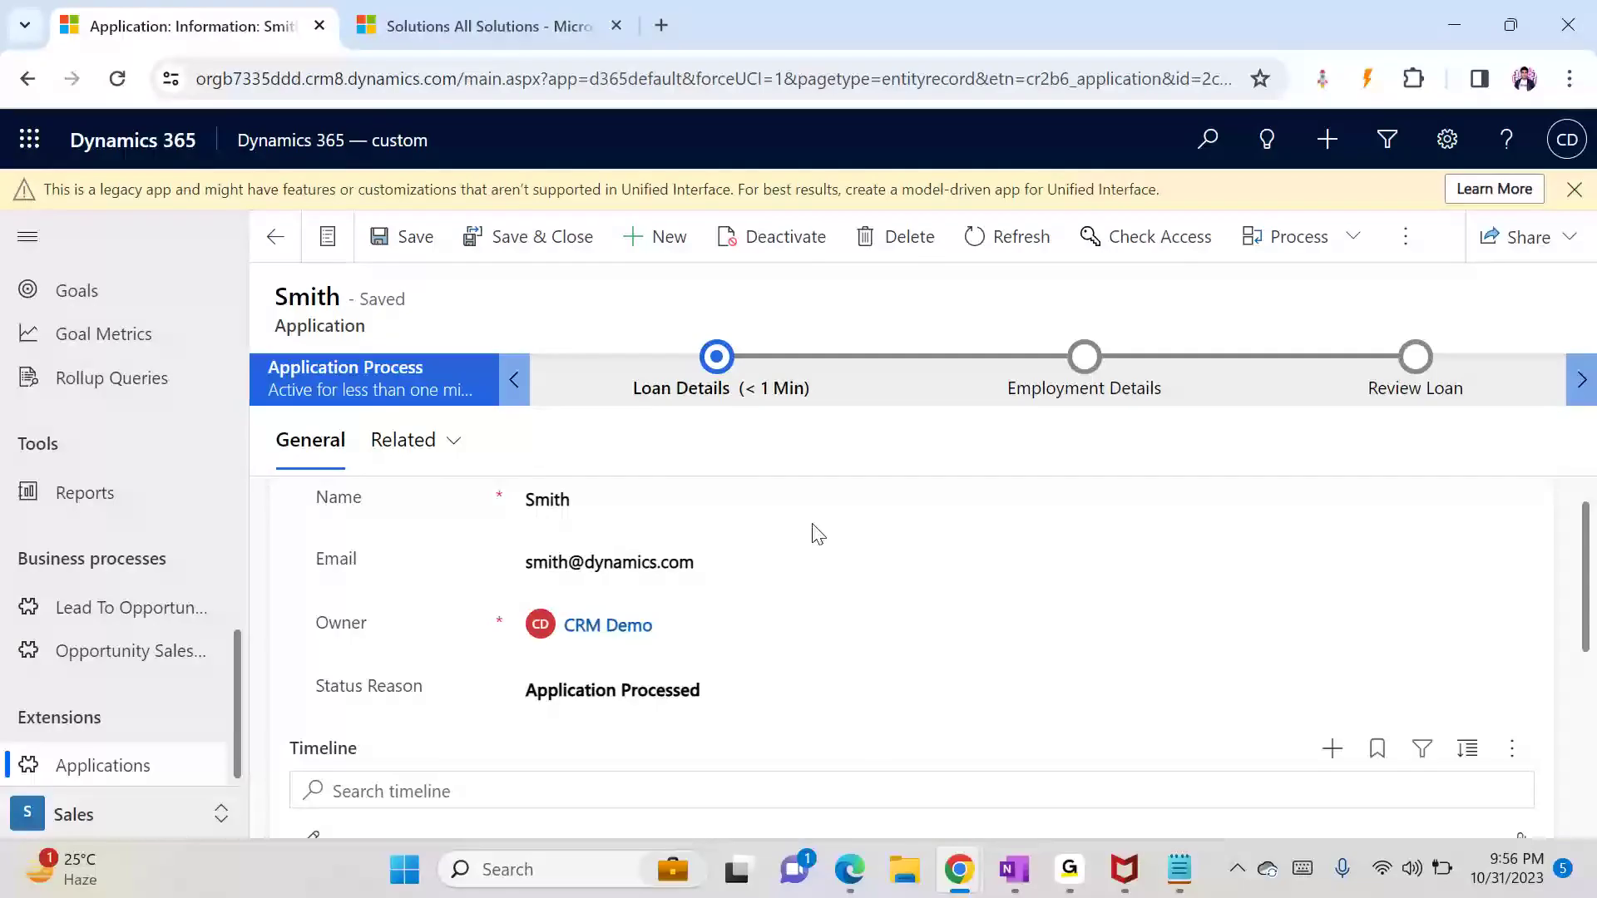
Step: Reuse the User scope description on the BU line, inserting 'BU' after 'owner' and 'user'
key(alt+Tab)
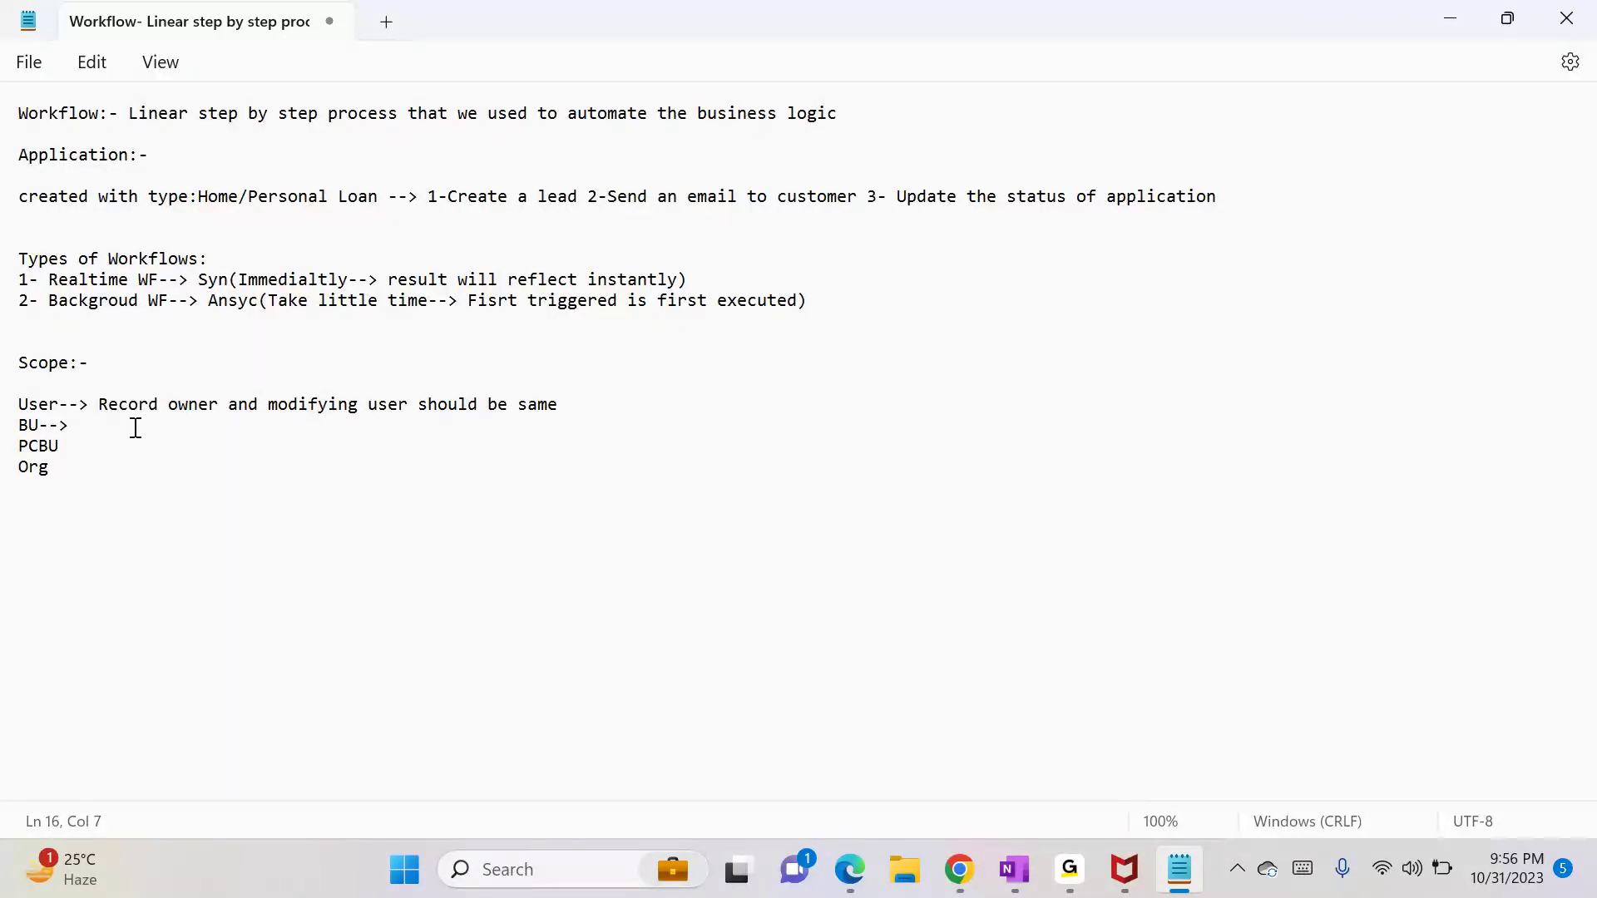
drag(102, 407, 559, 411)
key(ctrl+c)
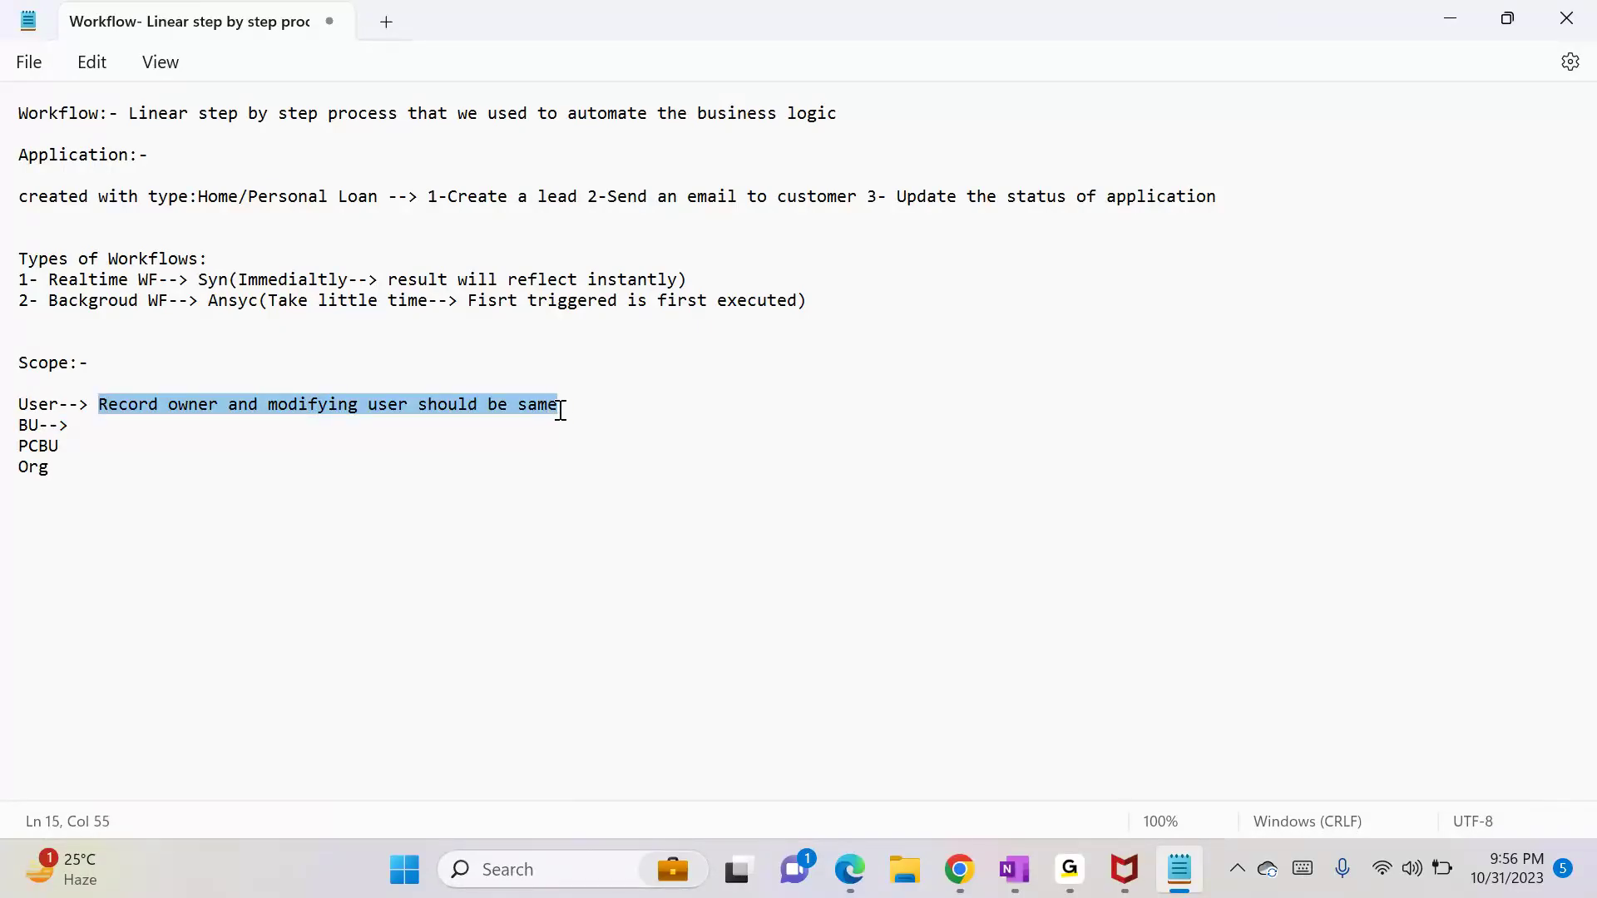
click(302, 409)
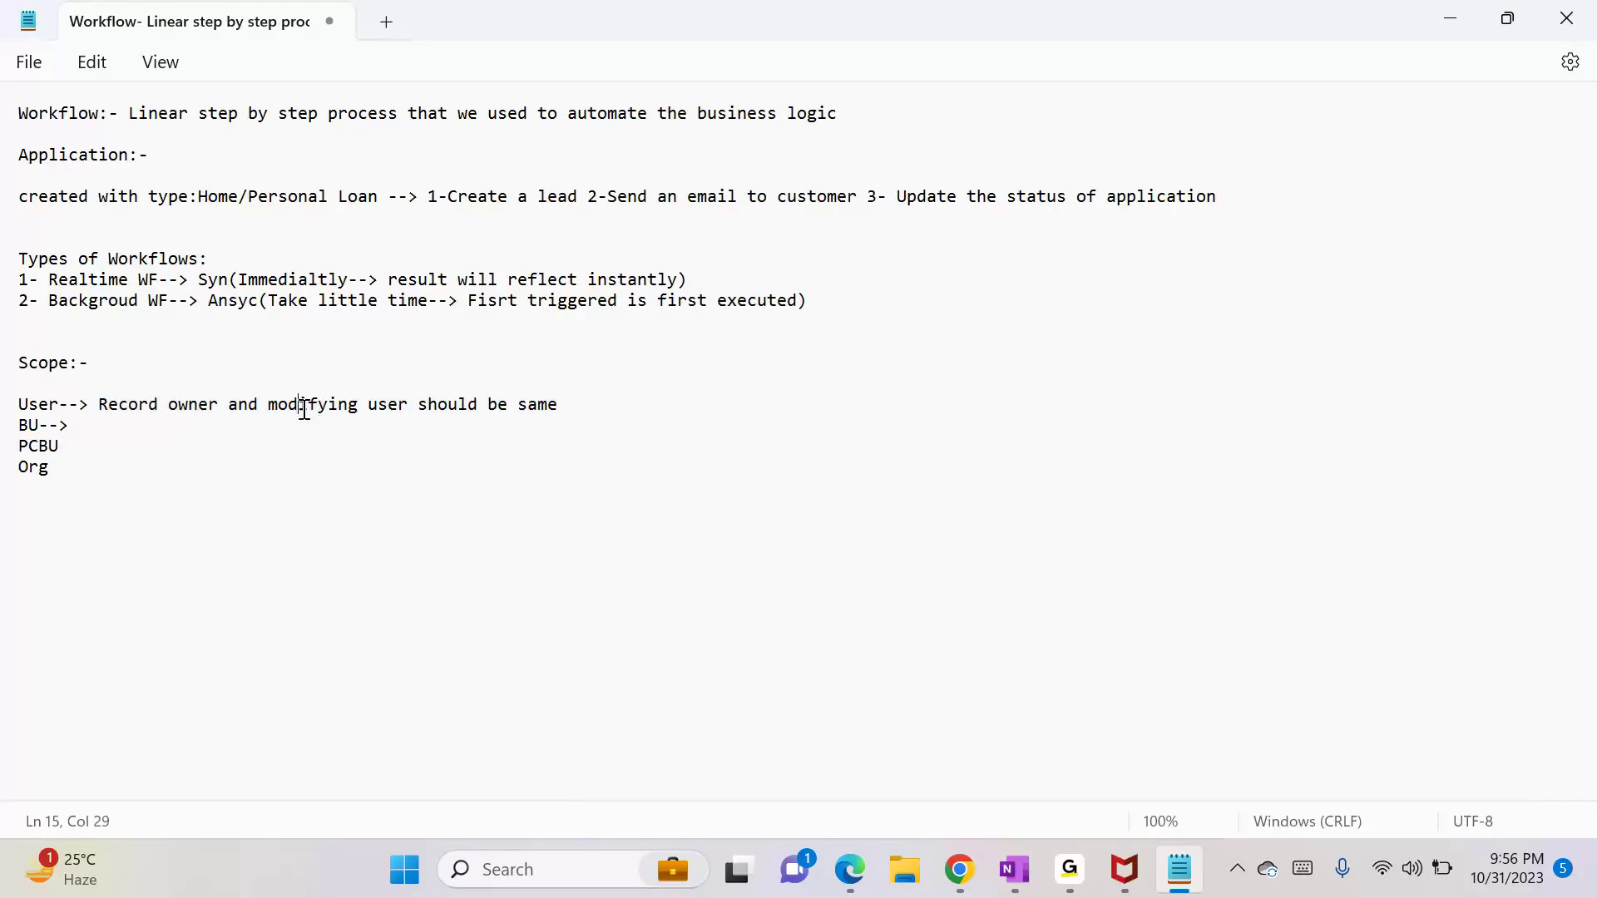
key(ctrl+v)
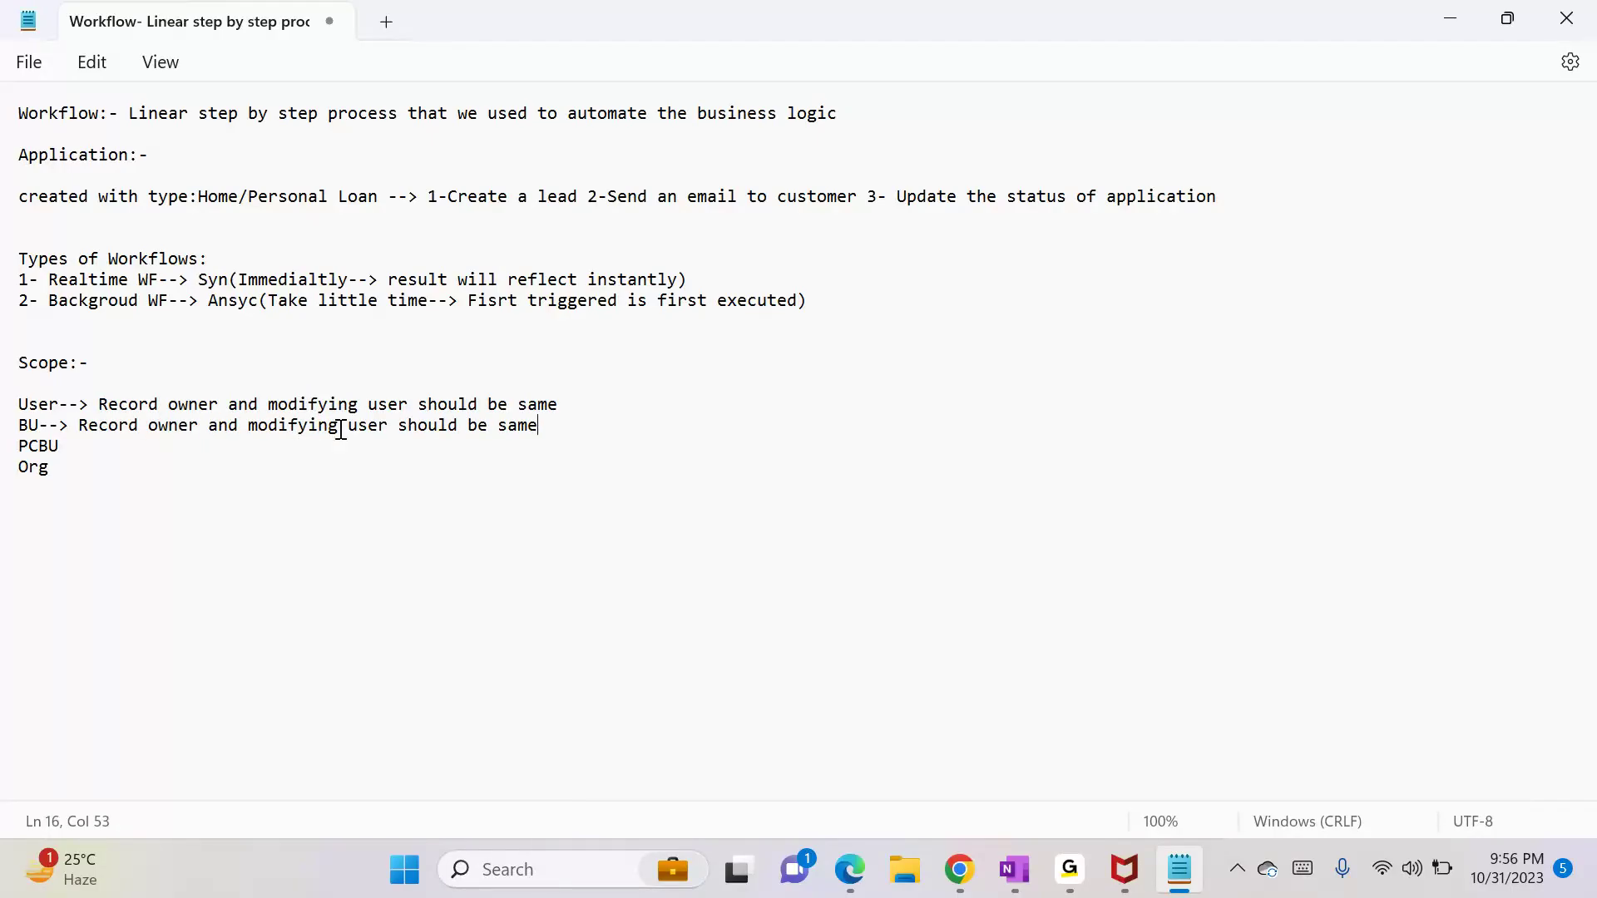
click(389, 430)
text(BU)
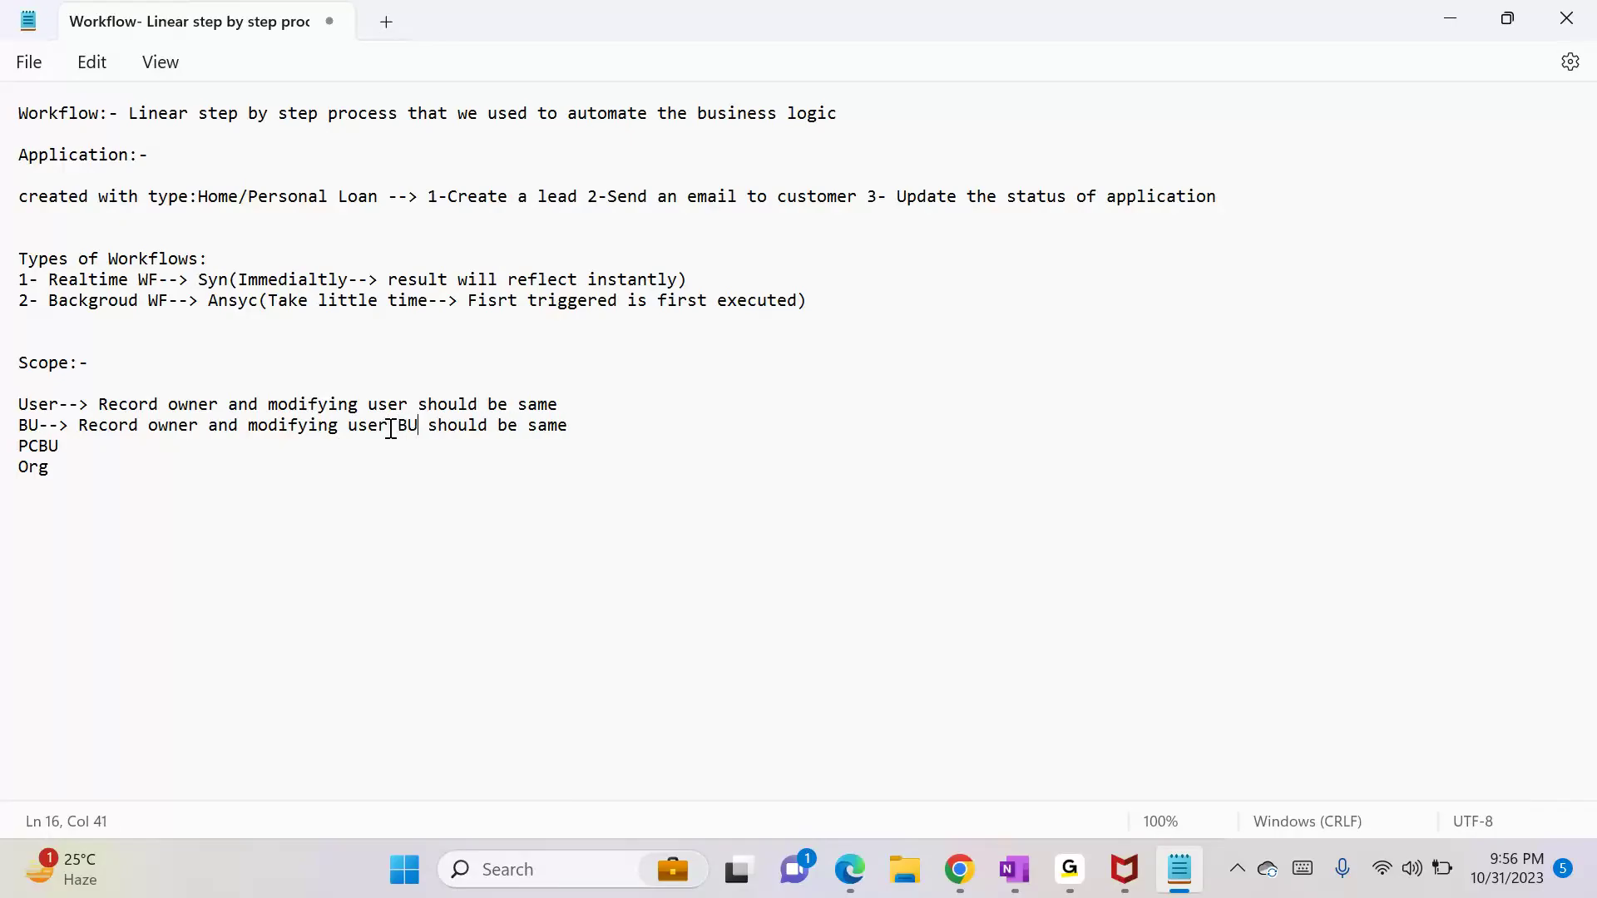
click(209, 425)
text(BU)
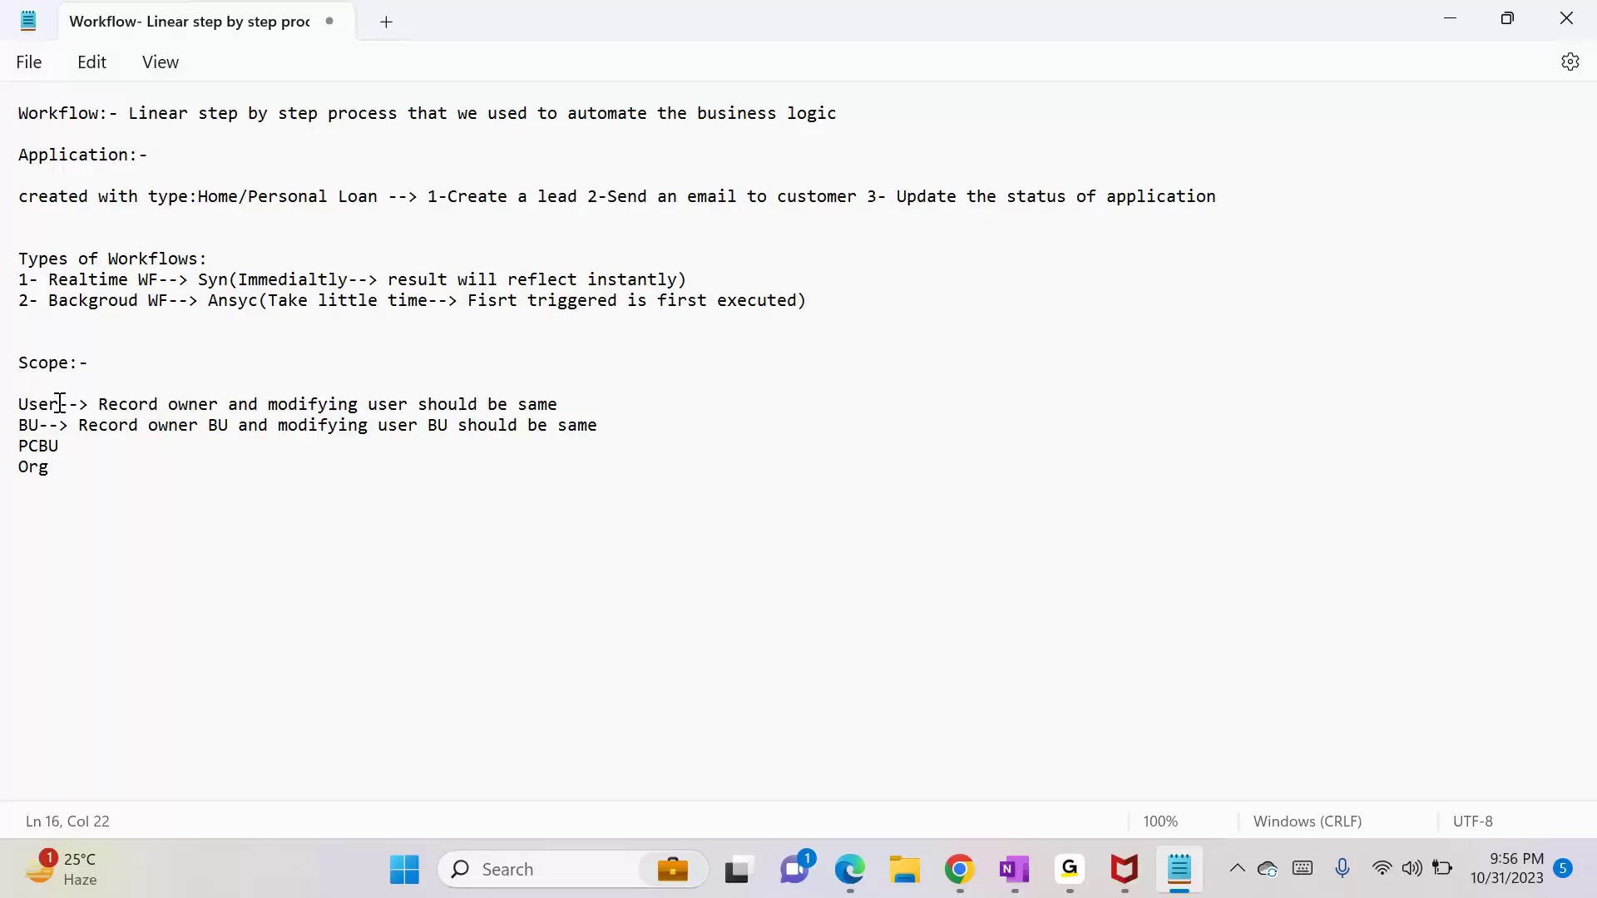
key(alt+Tab)
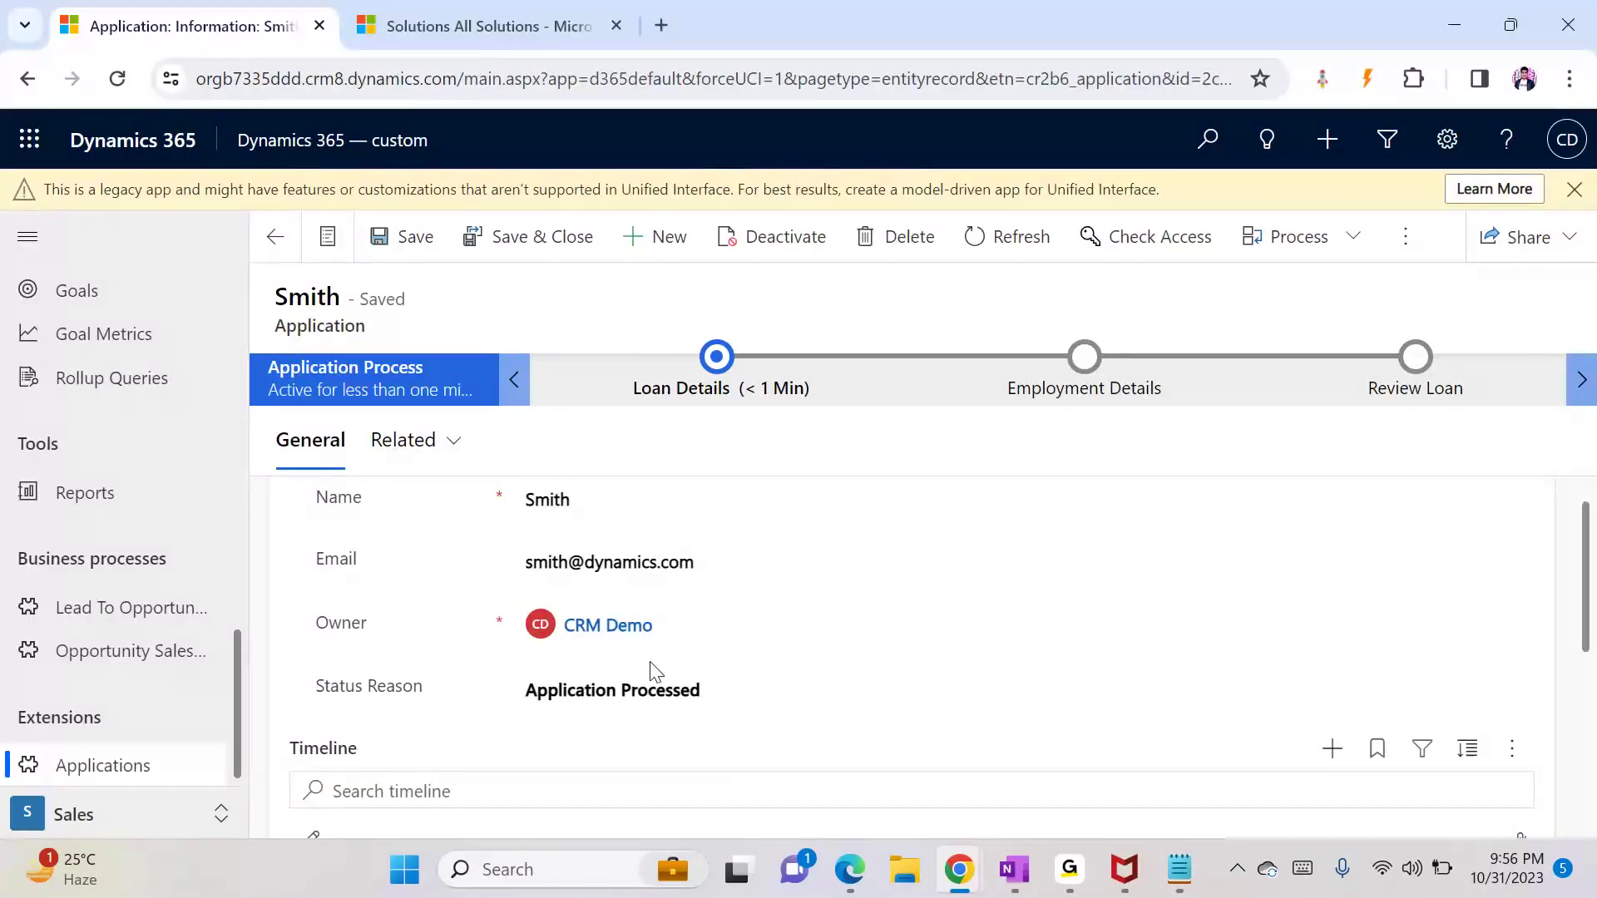
mouse_move(592, 628)
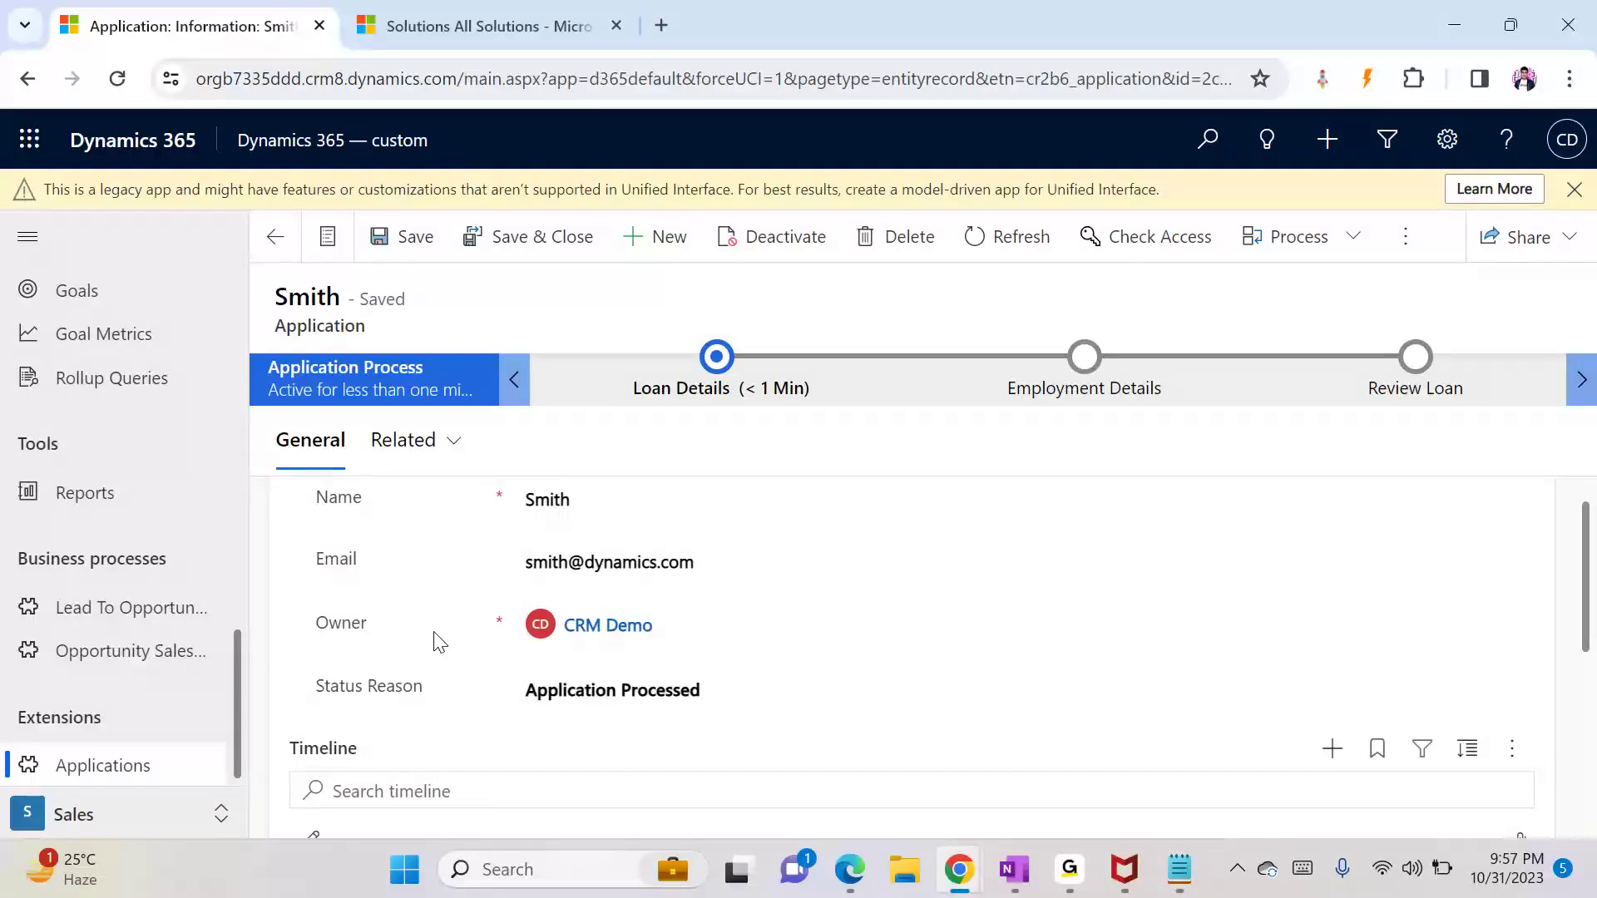
mouse_move(559, 640)
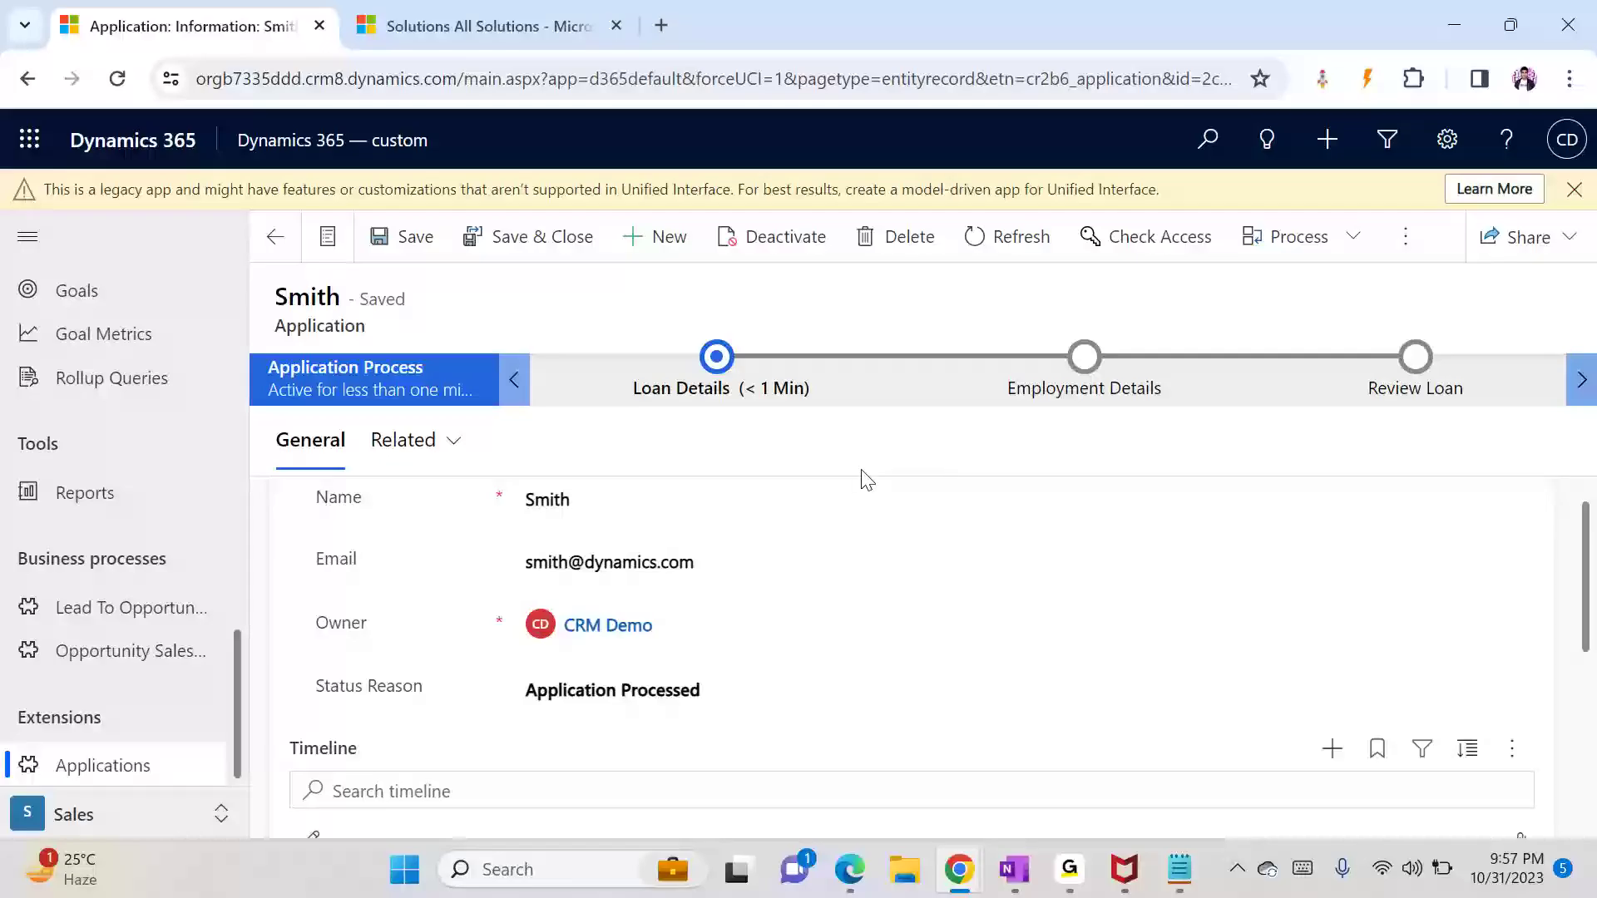
key(super+Tab)
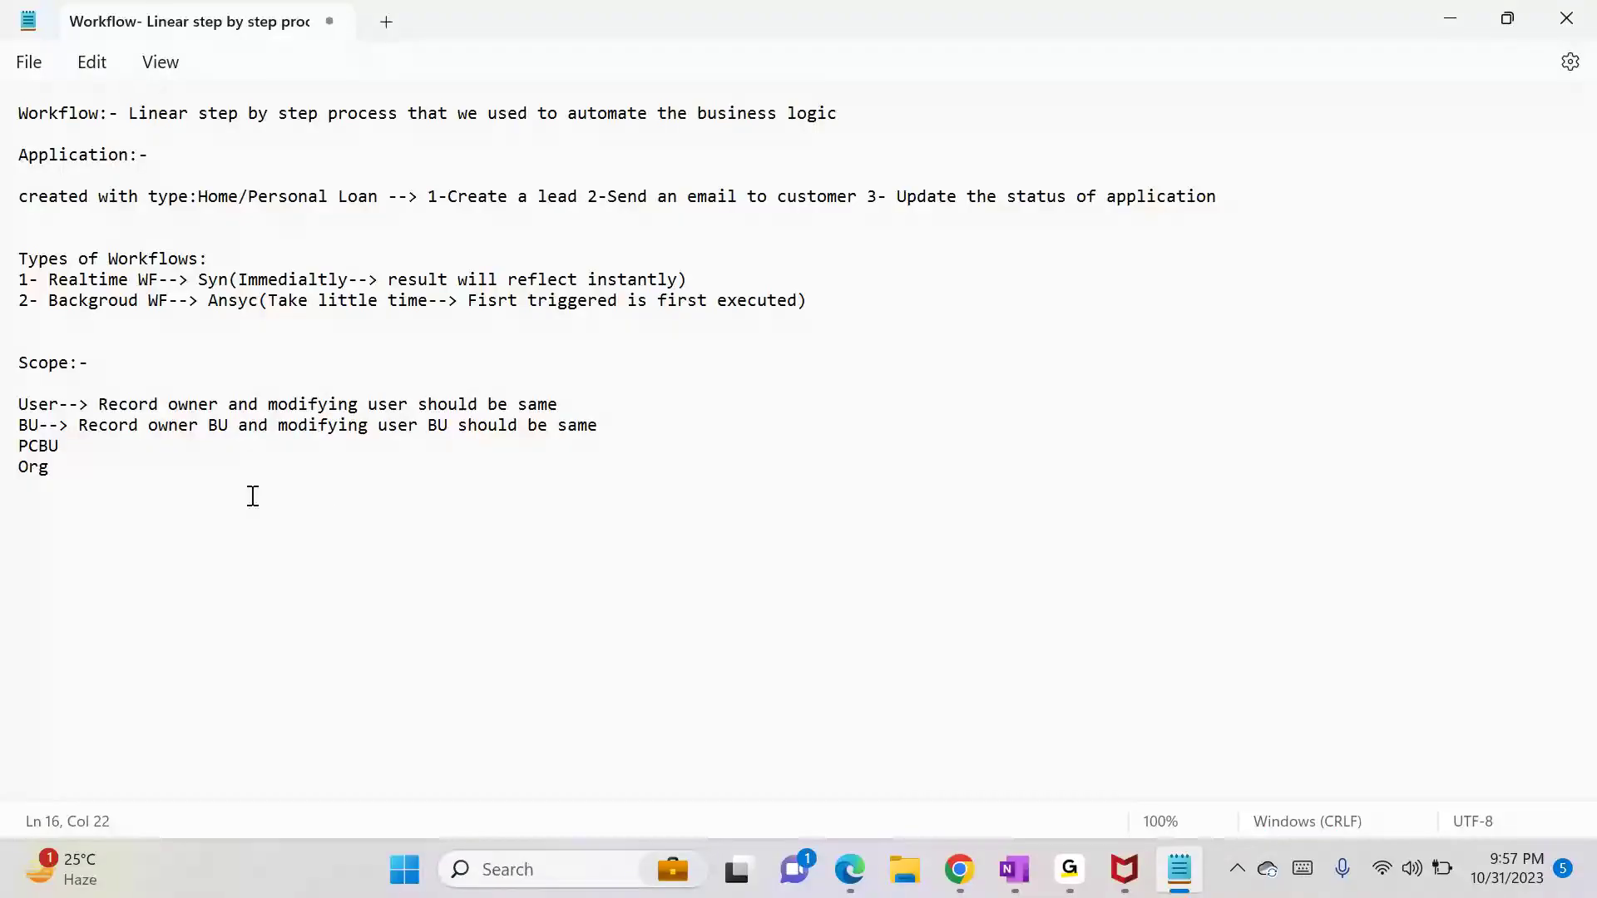
Step: Set the draft Application Workflow's scope to Business Unit
key(alt+Tab)
click(246, 498)
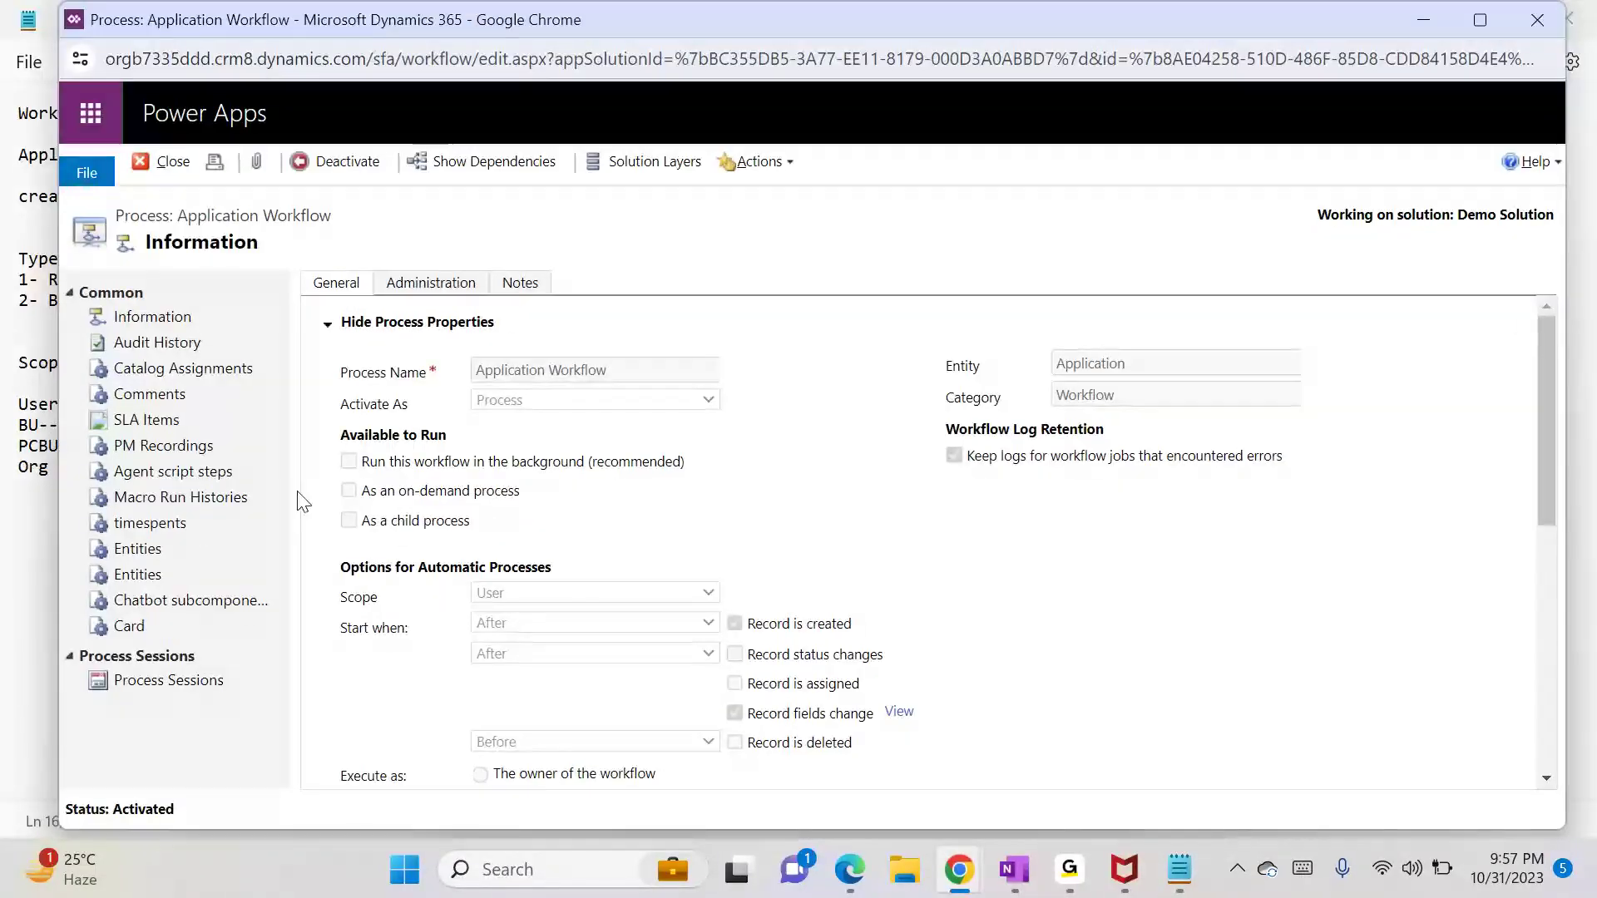
key(alt+Tab)
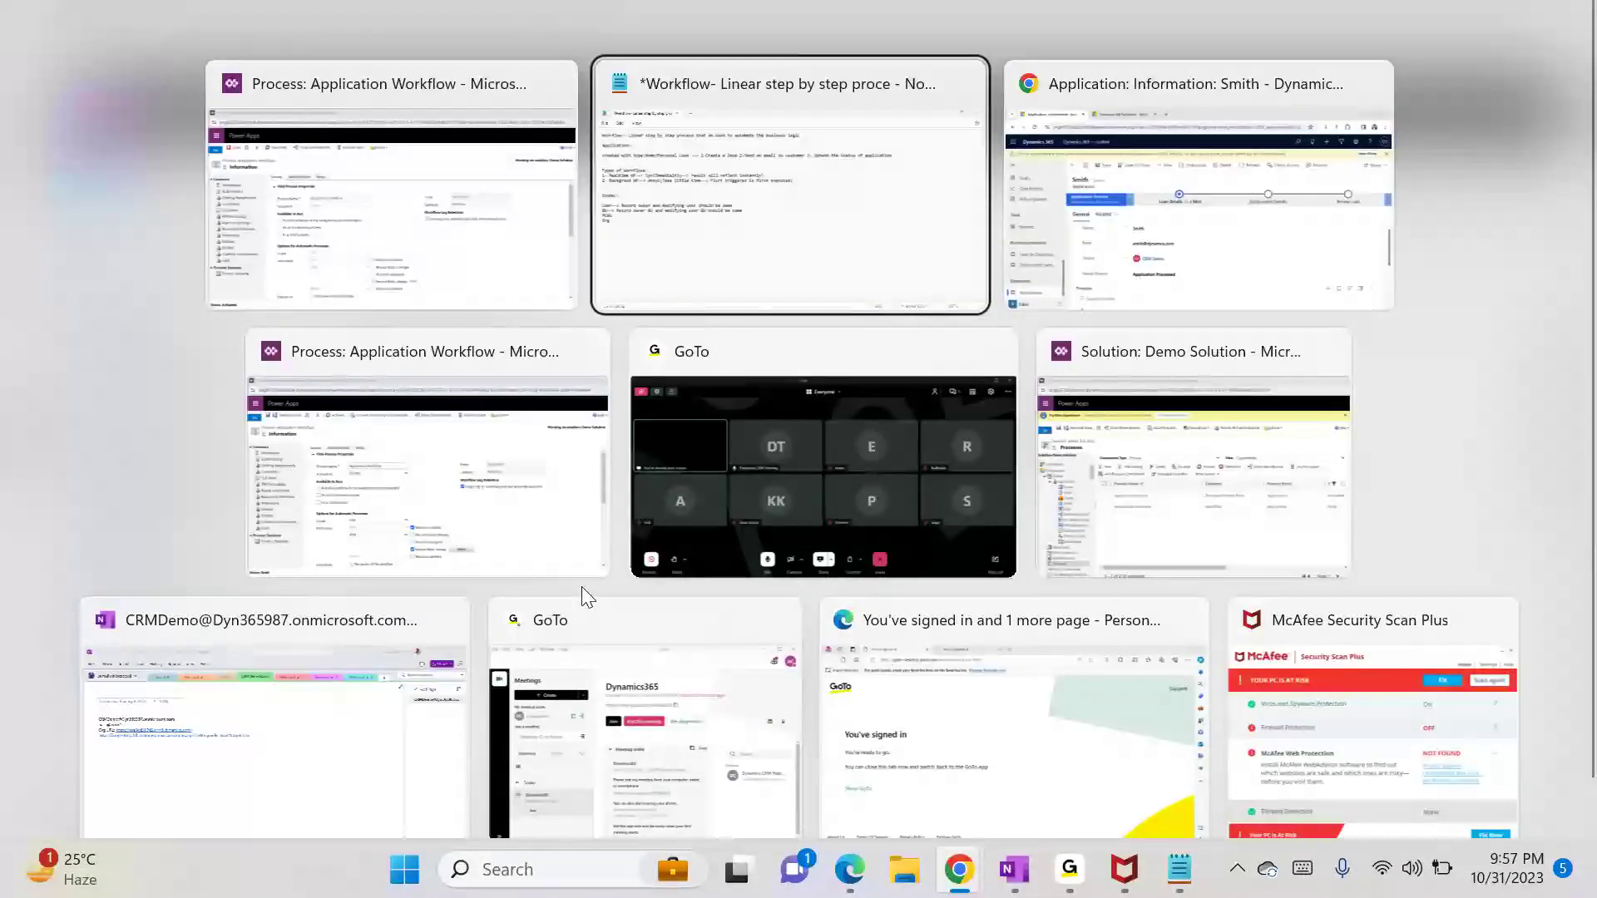
click(456, 526)
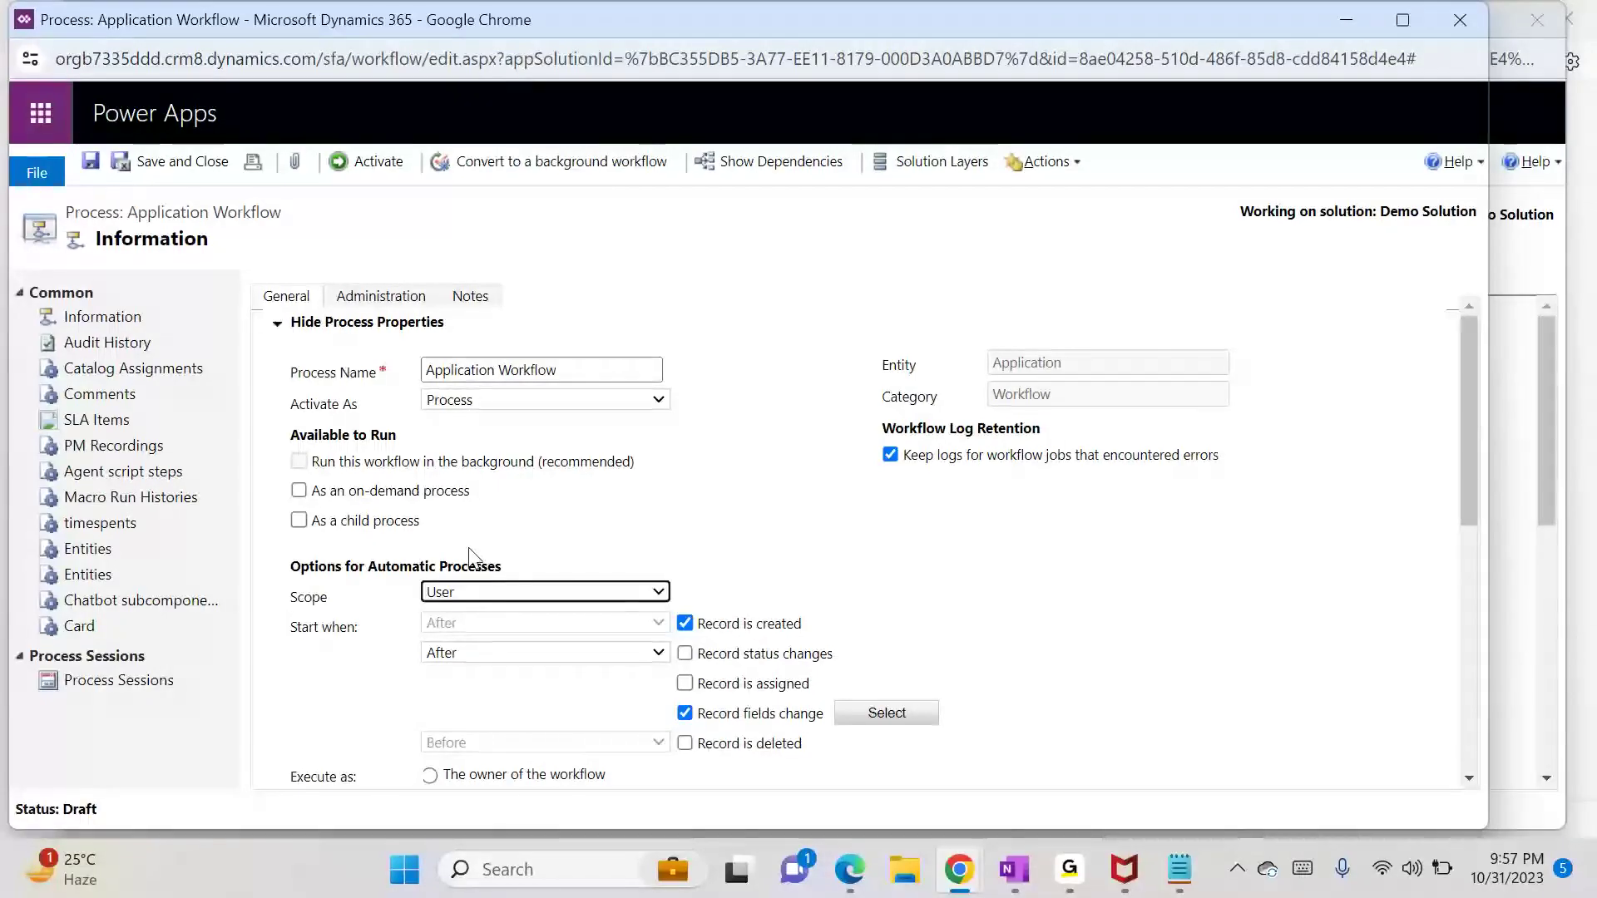
click(464, 592)
click(471, 631)
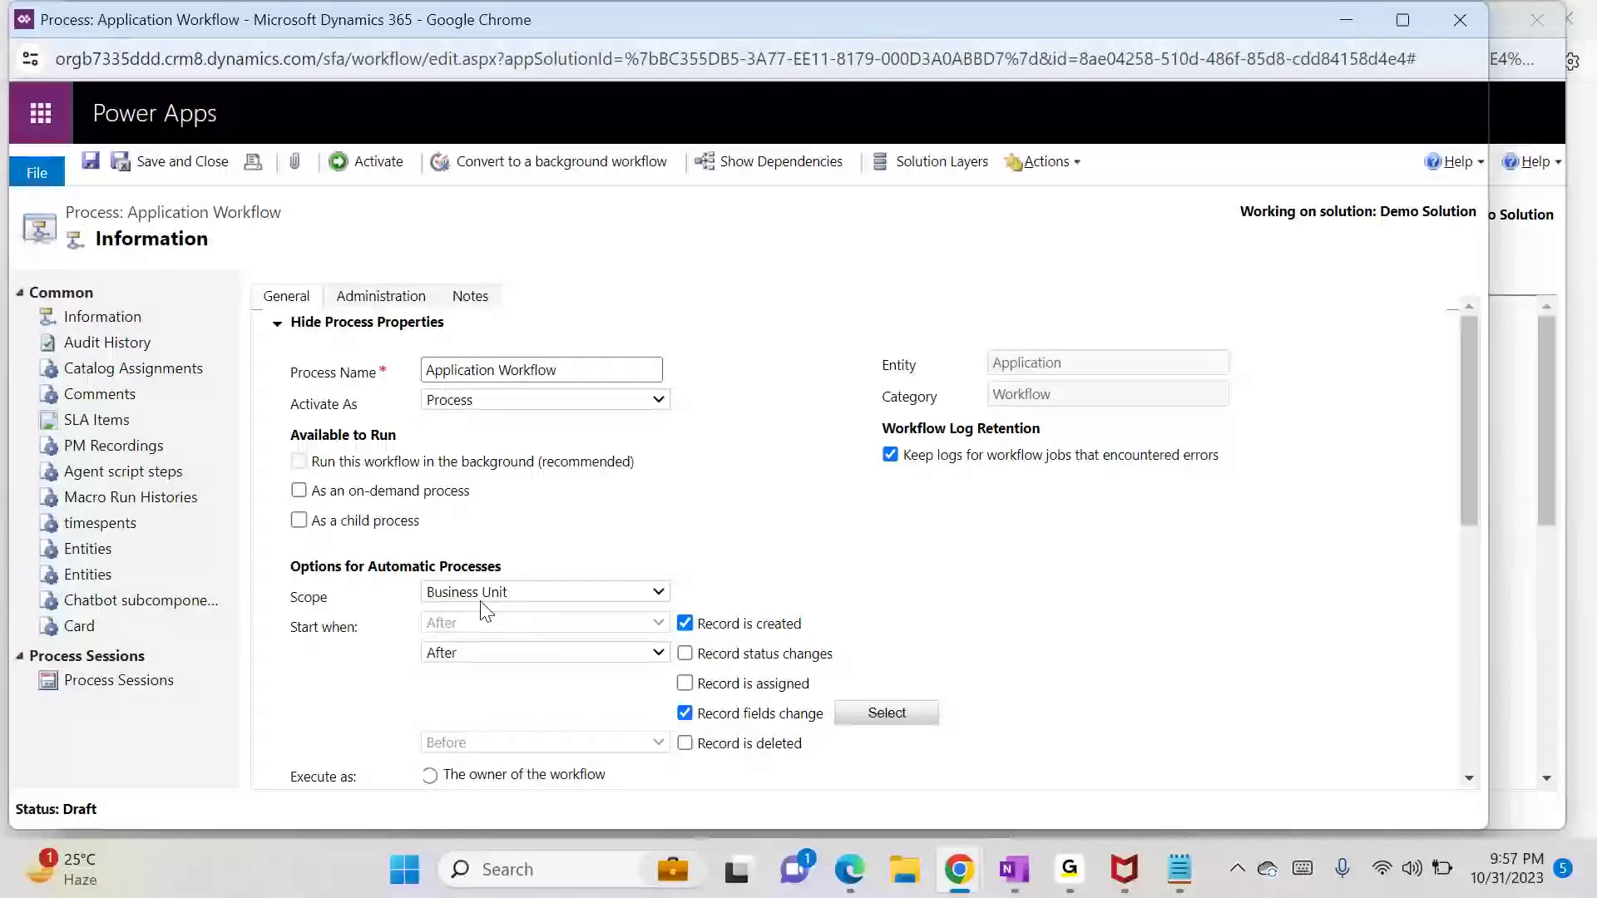
Step: Return to Notepad and select the BU scope description
key(alt+Tab)
key(alt+Tab)
key(Tab)
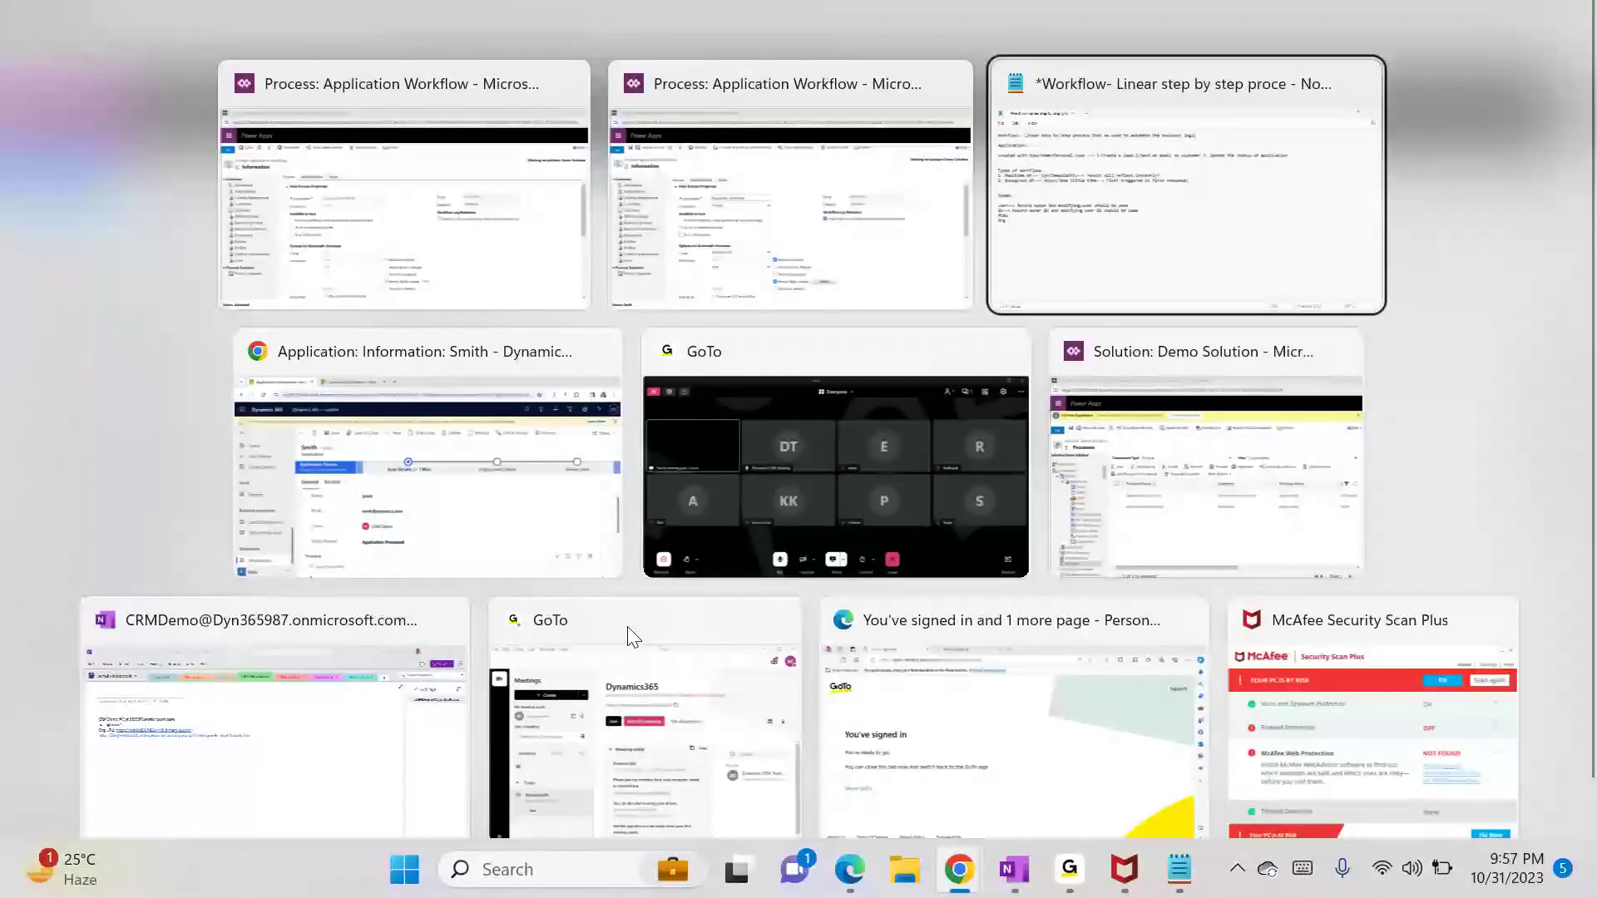
drag(72, 425, 491, 425)
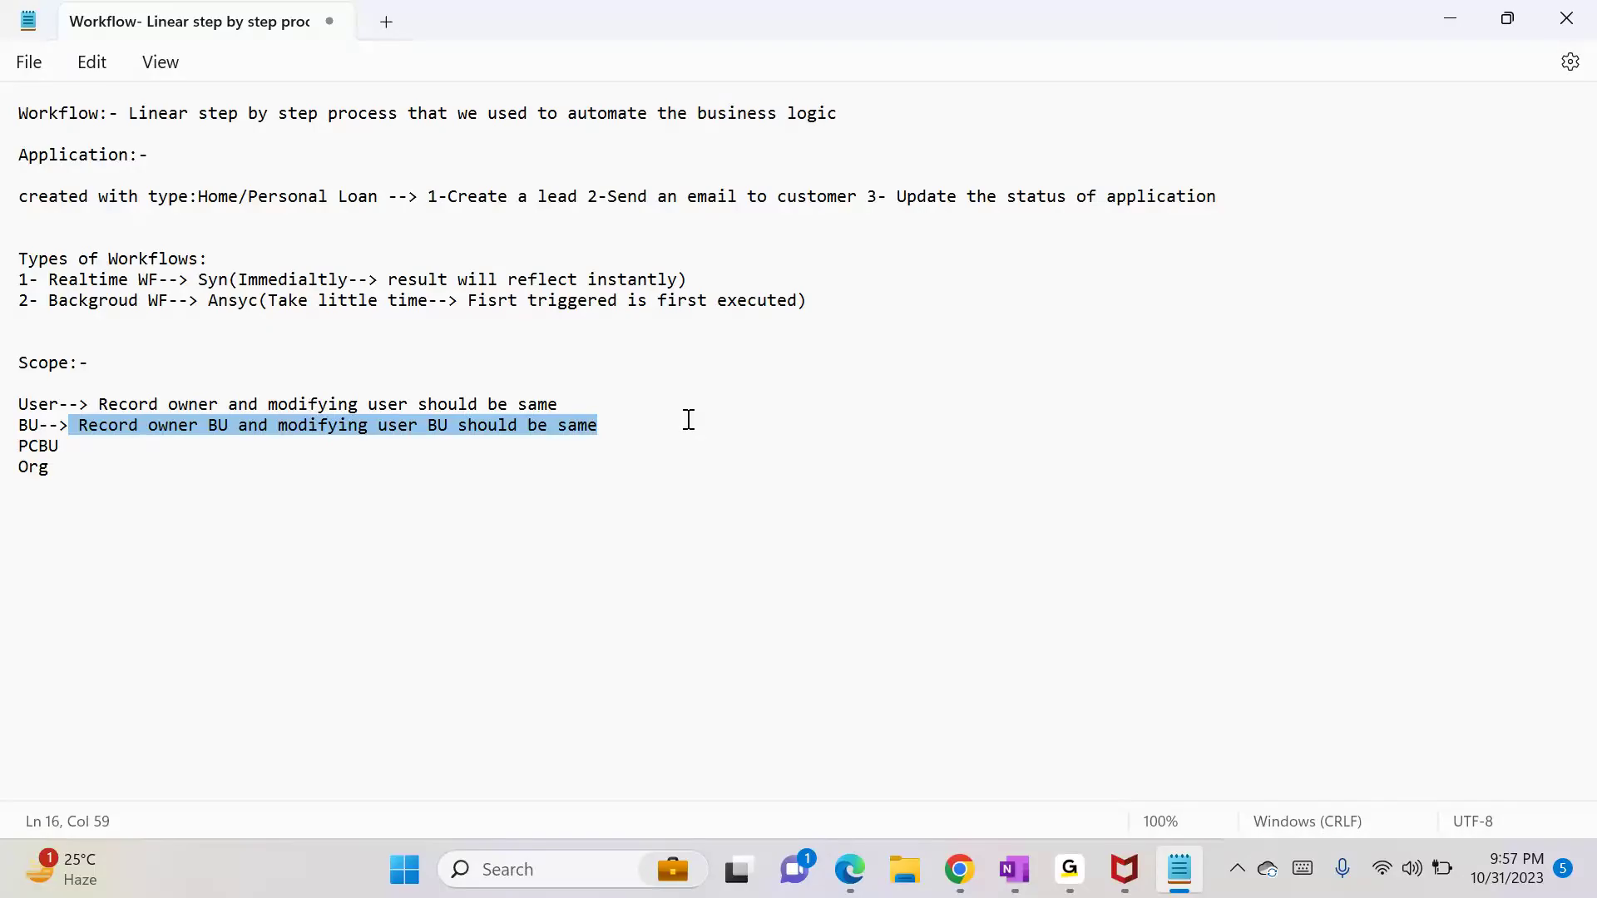
Step: Fill the PCBU line with the BU description plus 'or should be parent child BU', then minimize Notepad
click(203, 456)
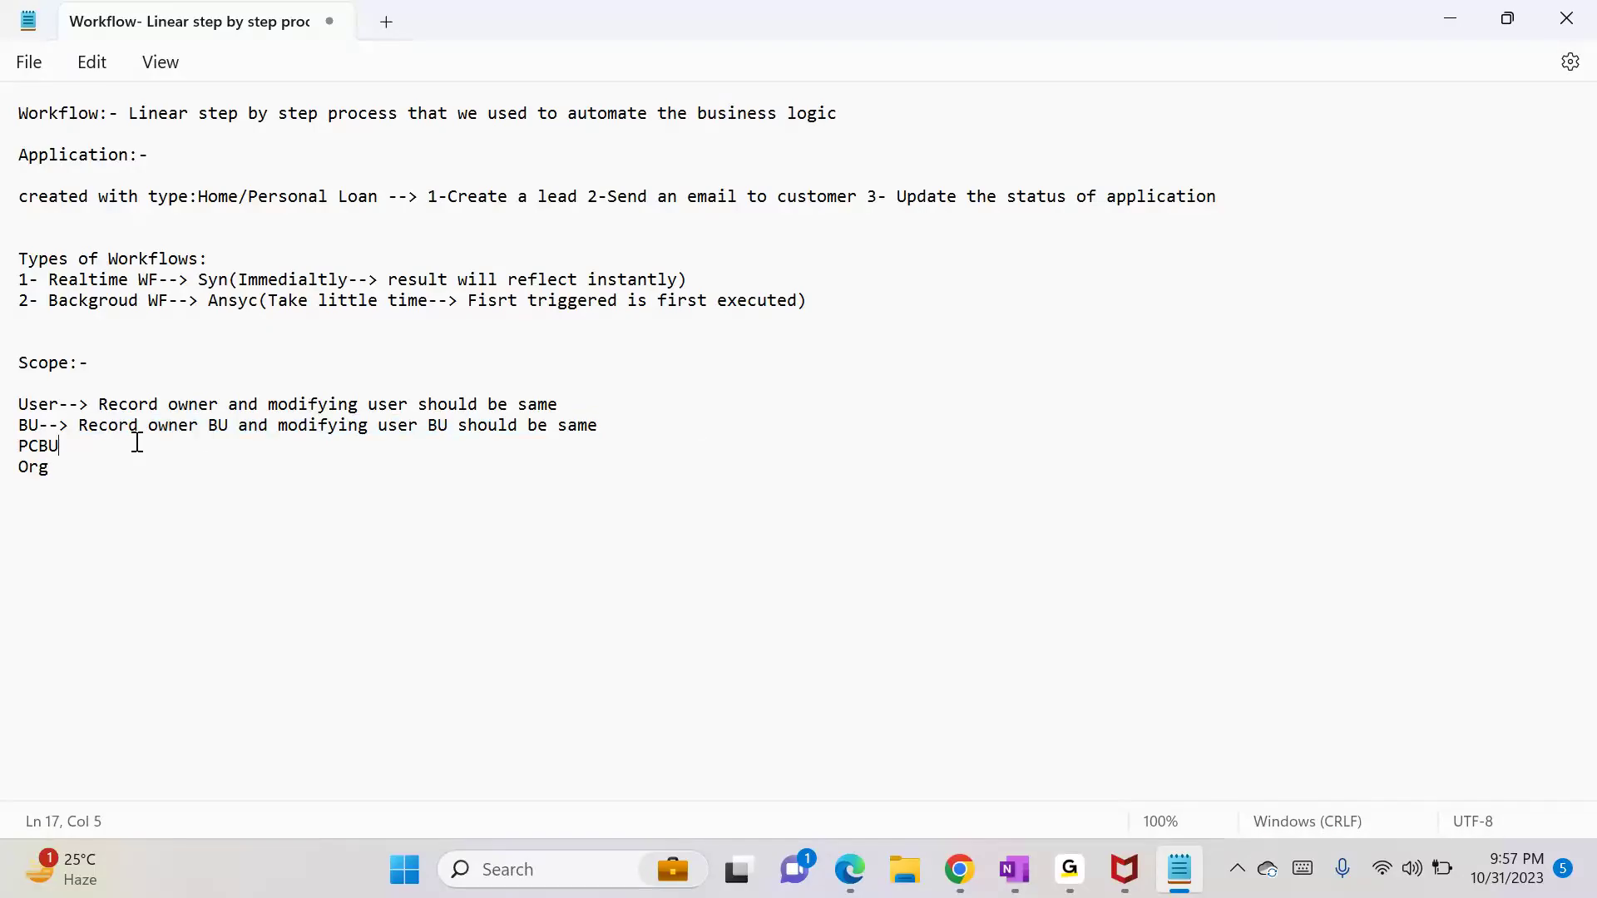
text(-->)
text(Record owner BU and modifying user BU should be same)
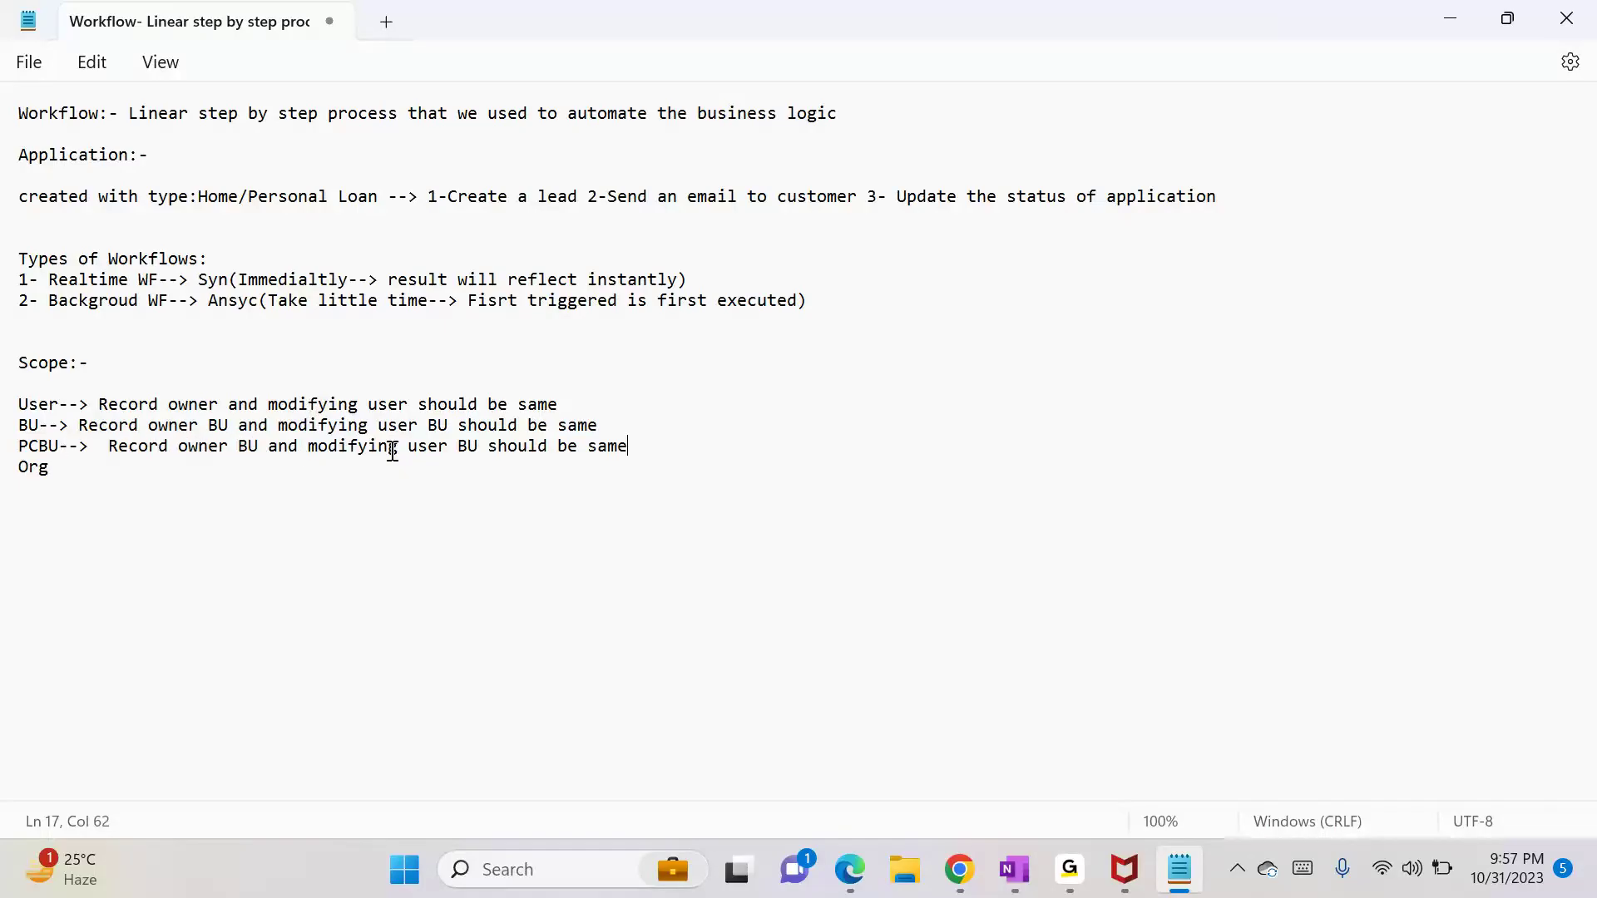
click(474, 447)
click(643, 448)
text(or)
text( should be )
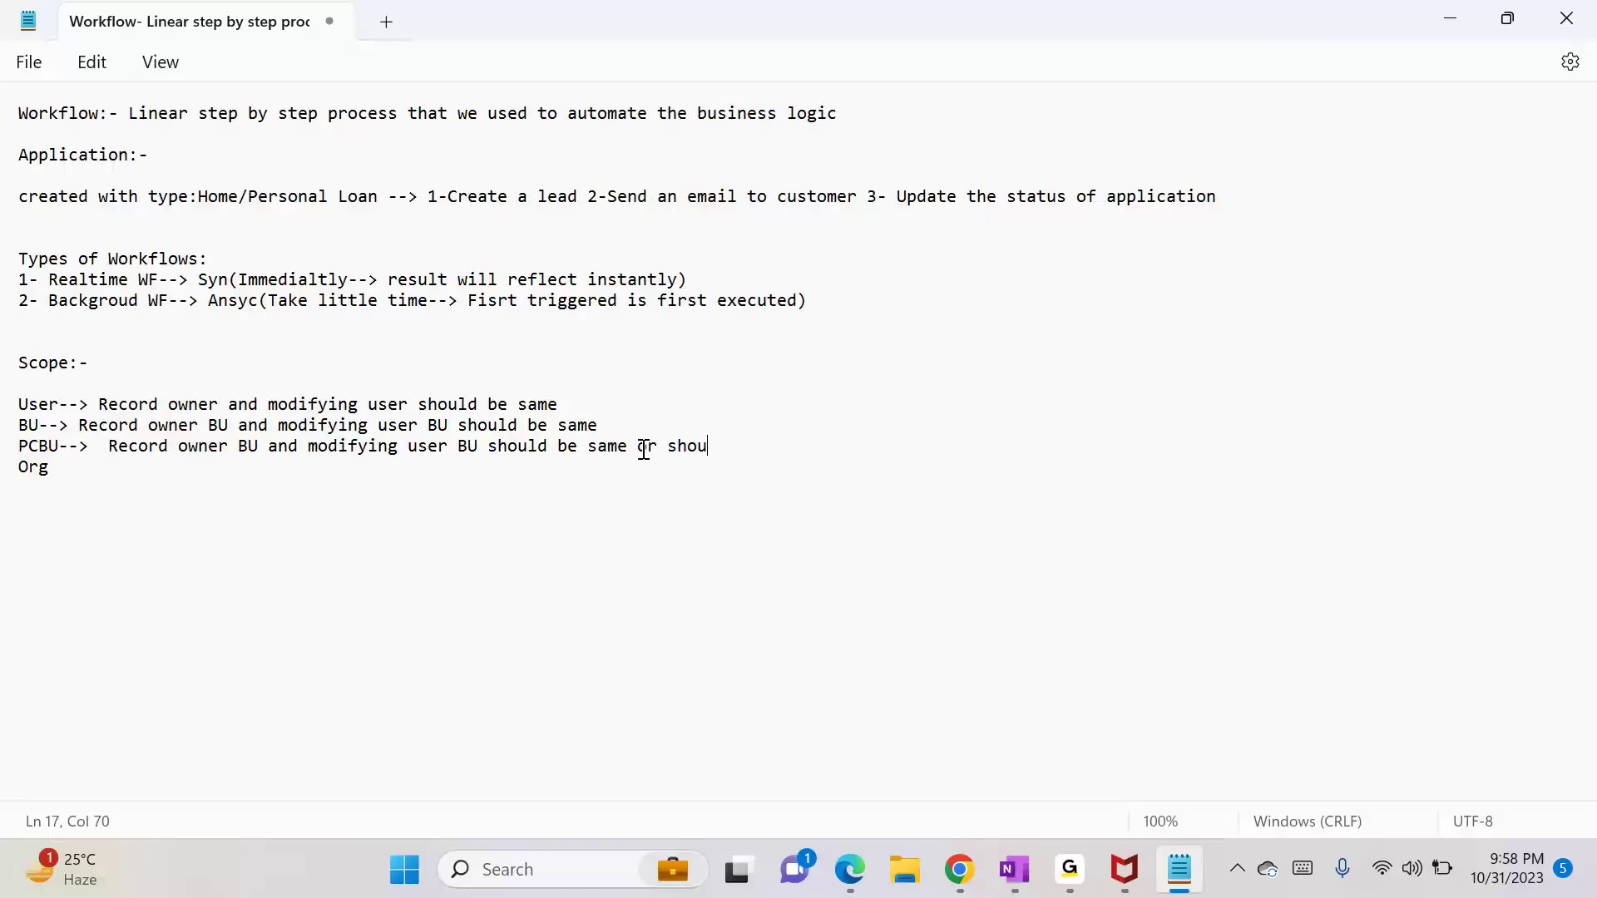
text(parent child BU)
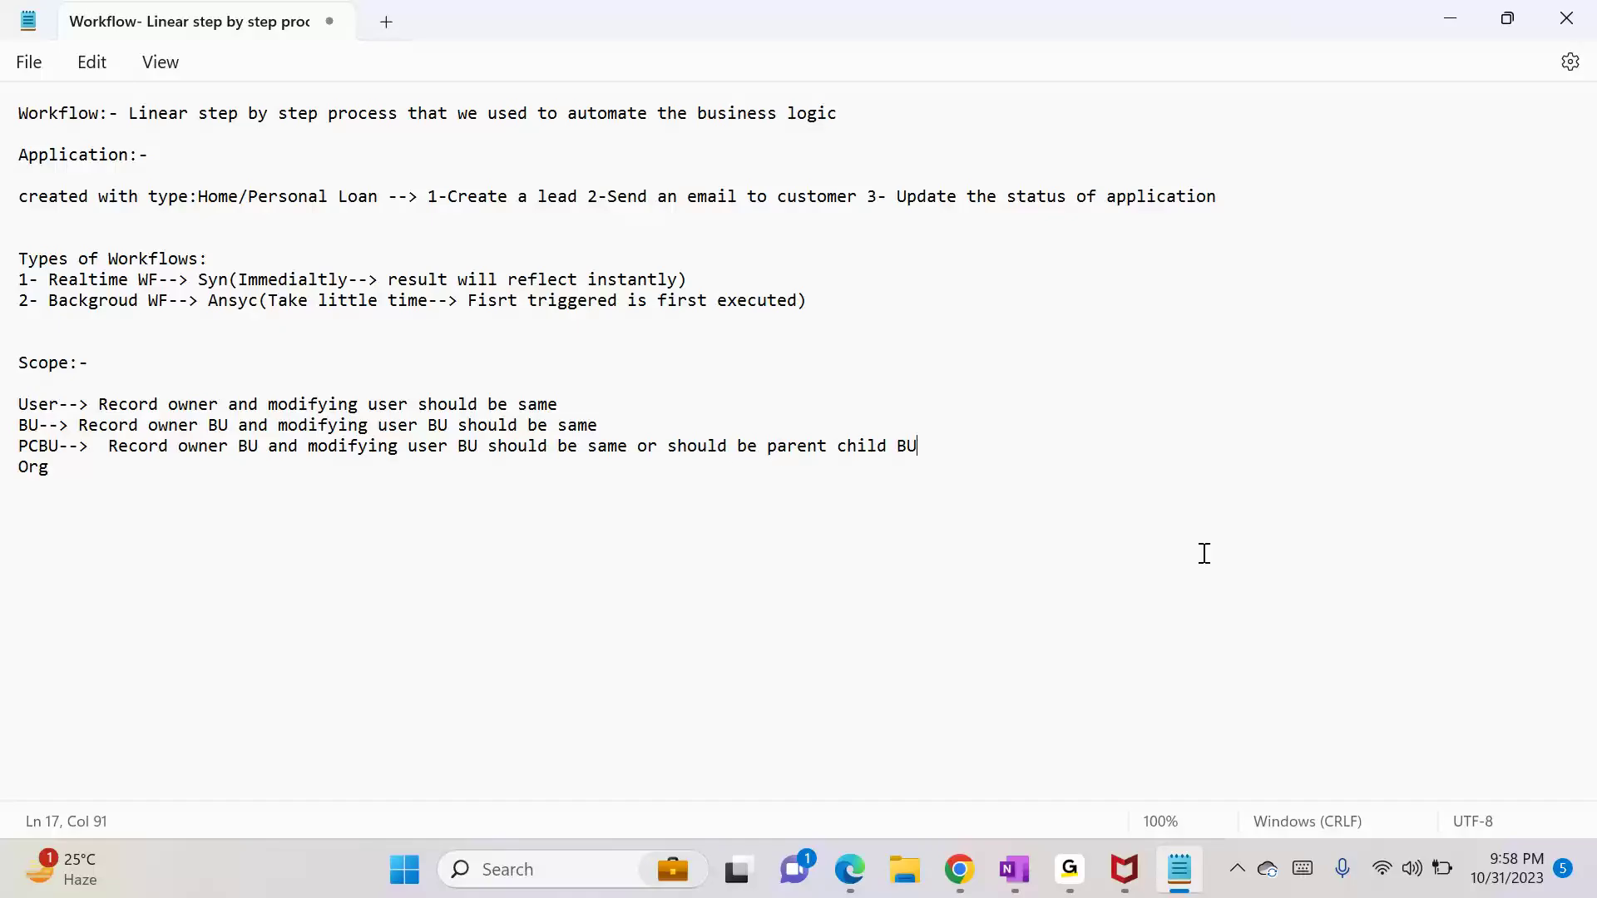
click(1467, 10)
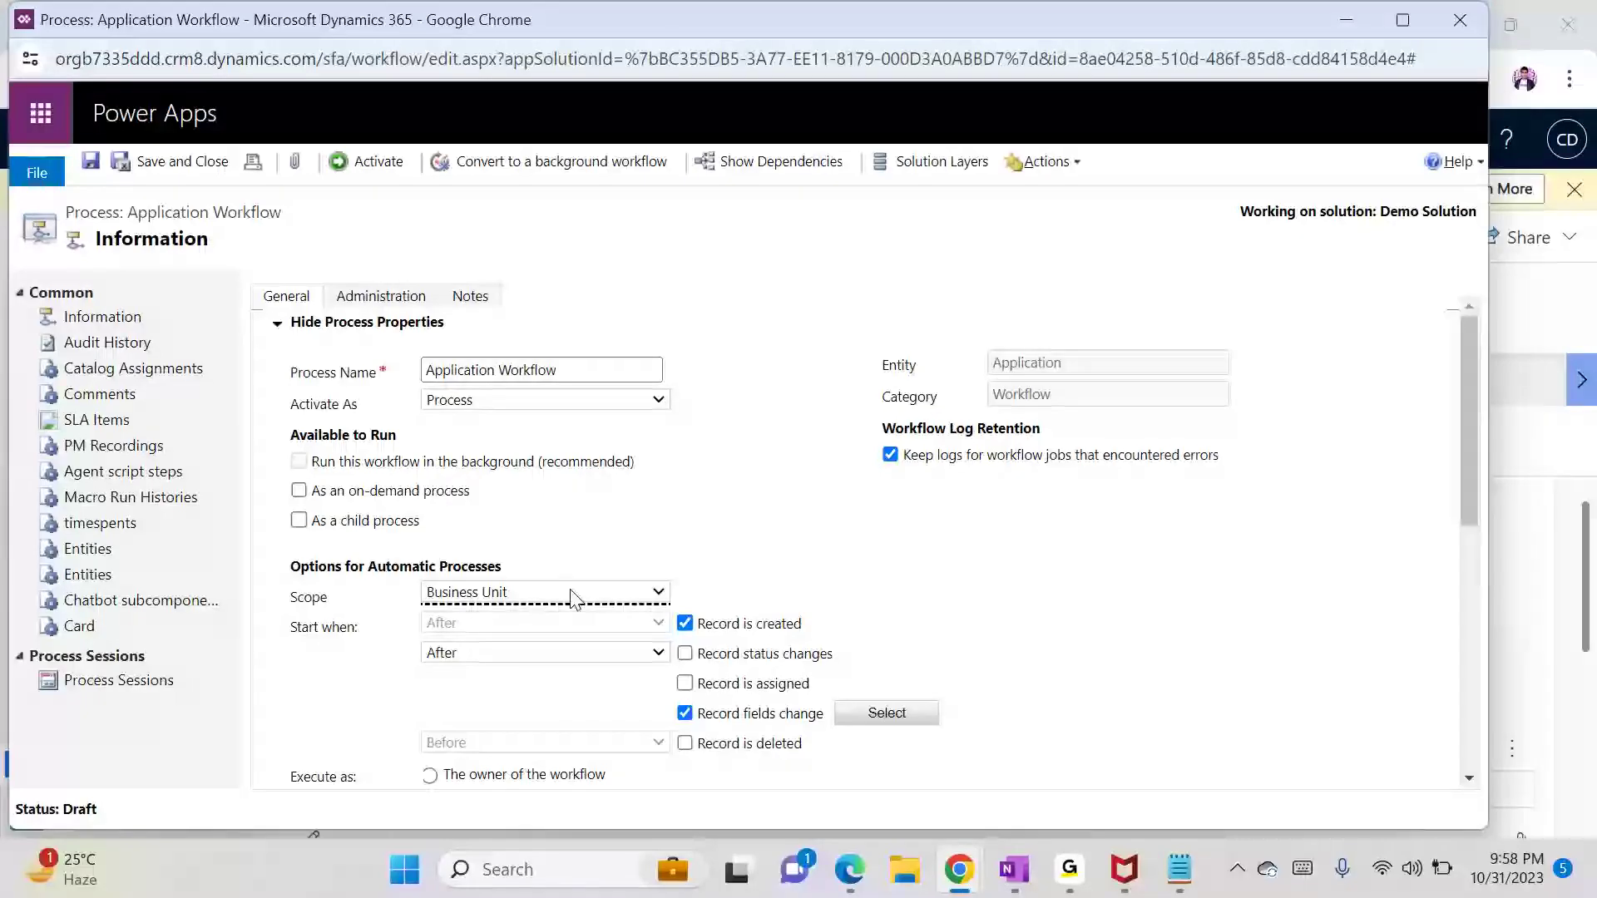
Step: Try the Parent: Child Business Units and Organization scopes on the workflow
click(571, 593)
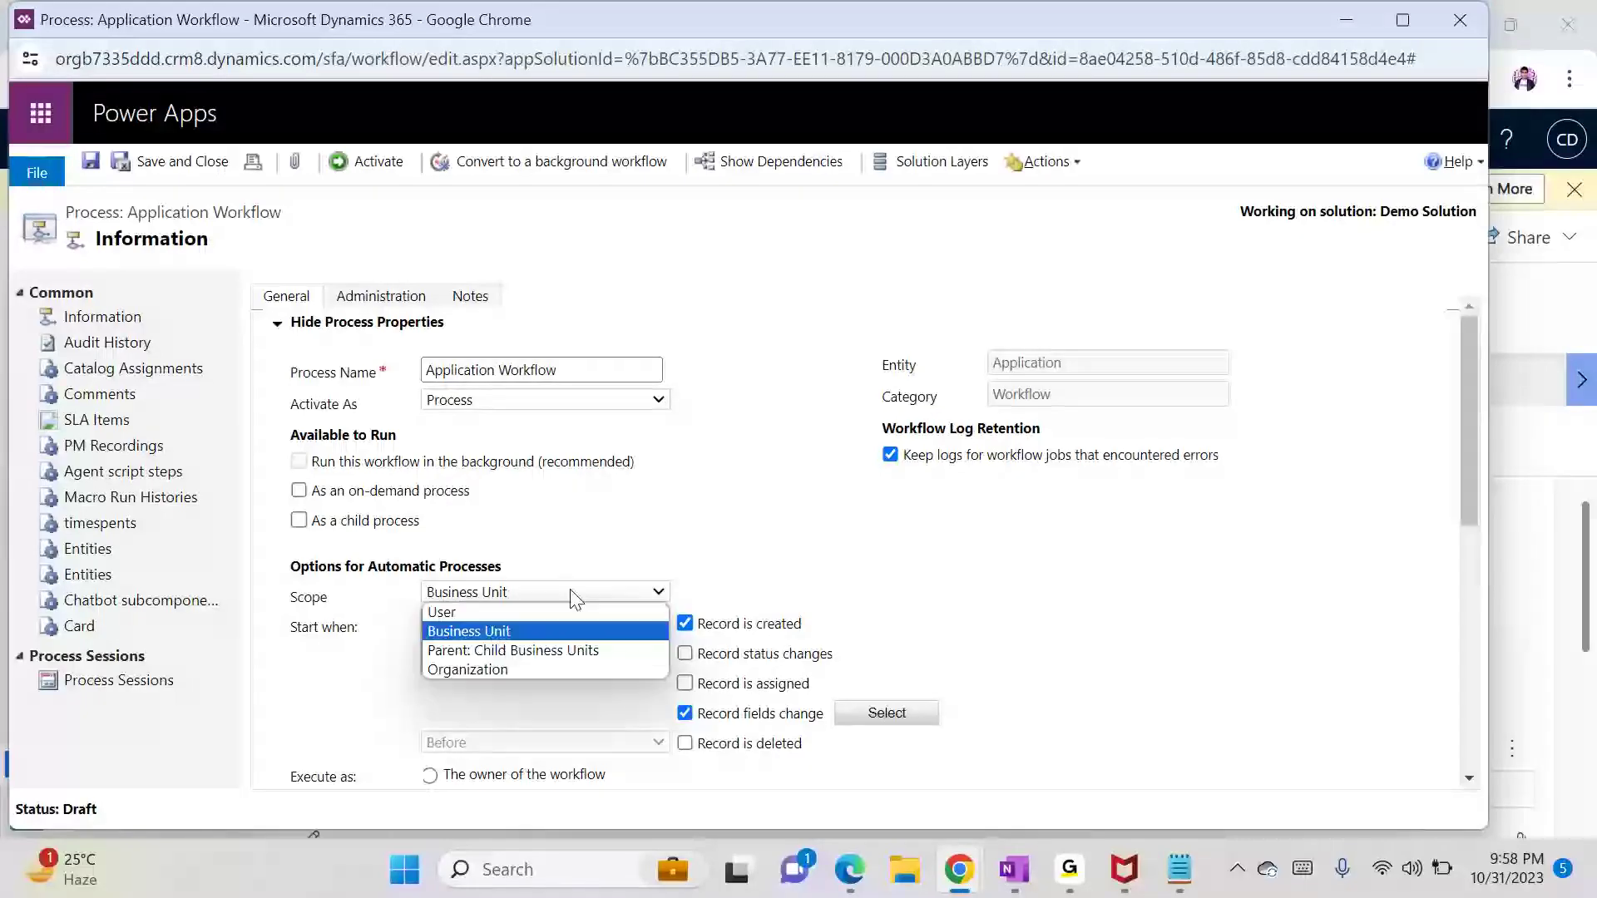
click(537, 650)
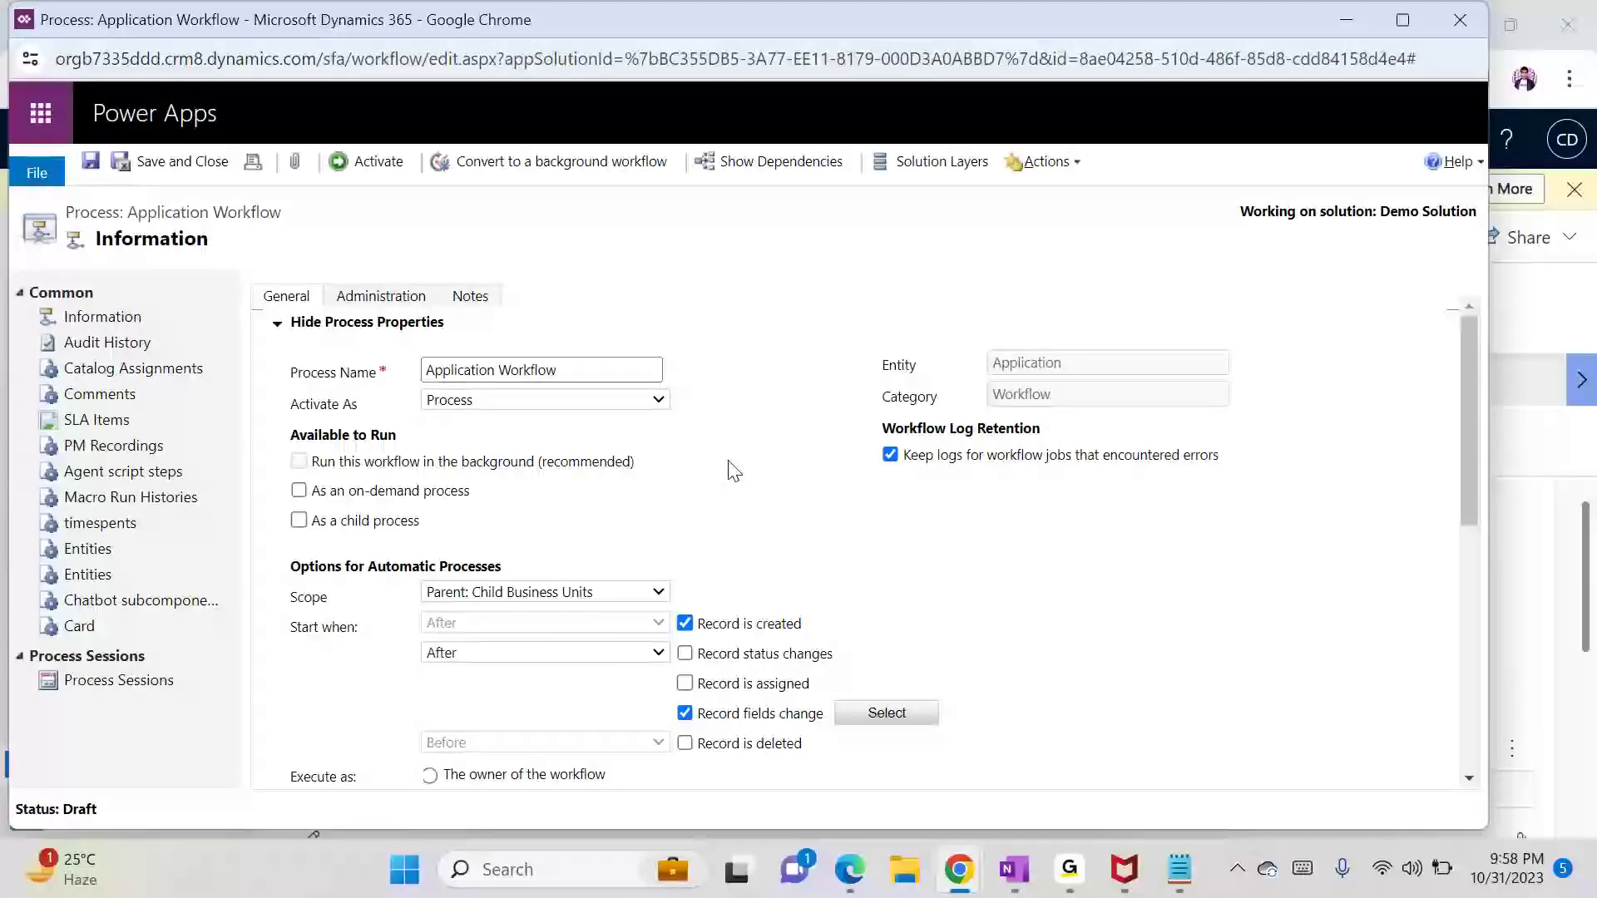
click(541, 591)
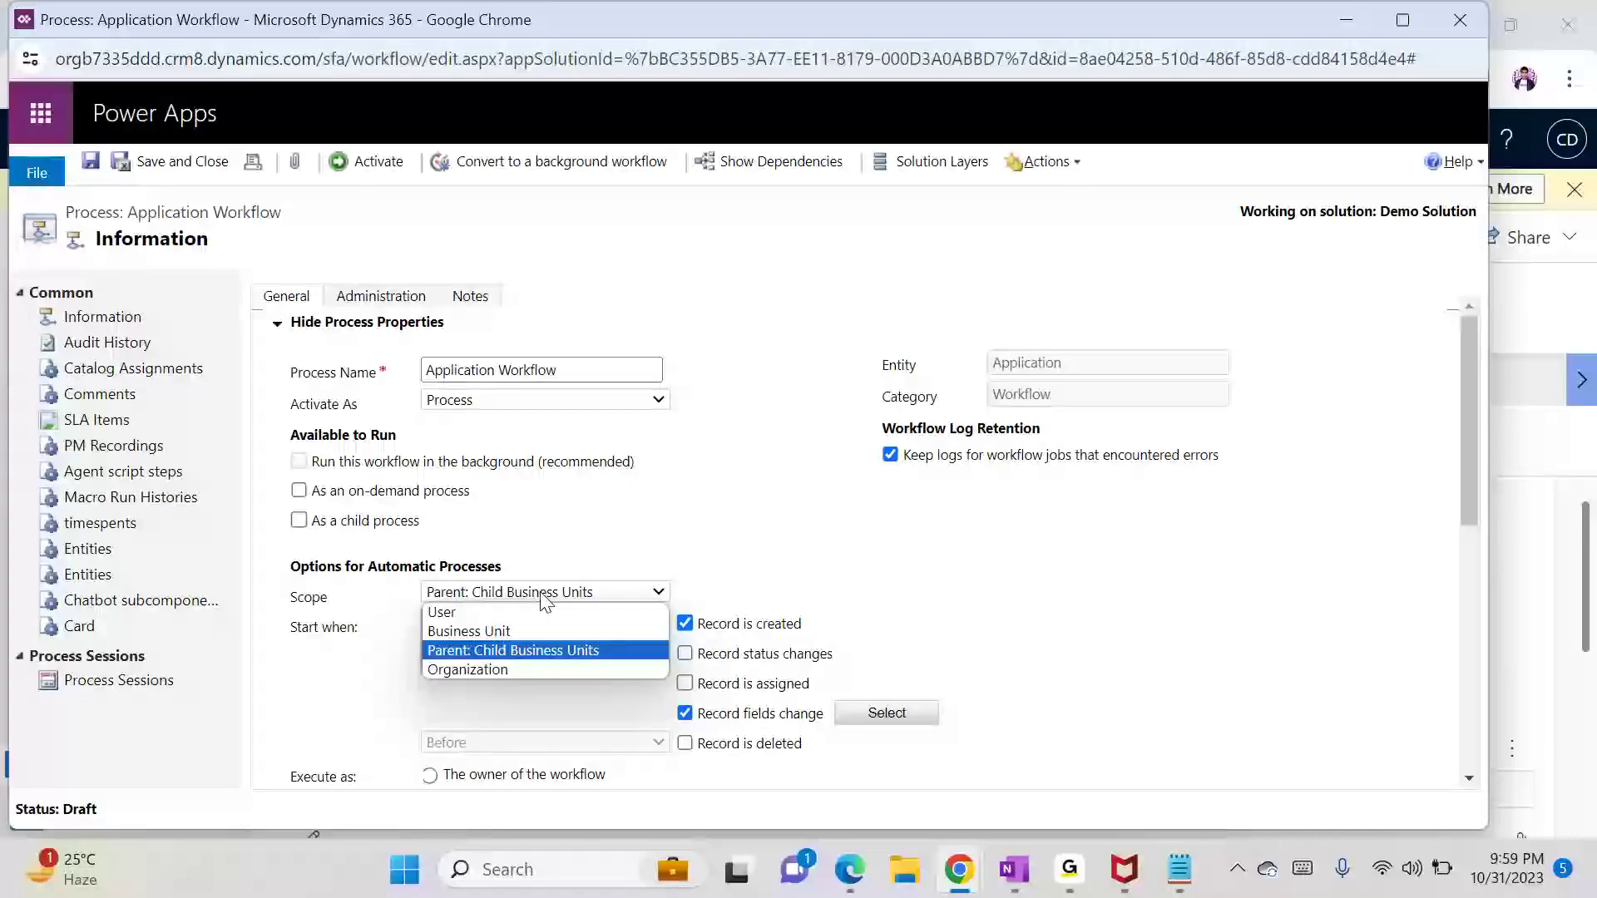
click(503, 666)
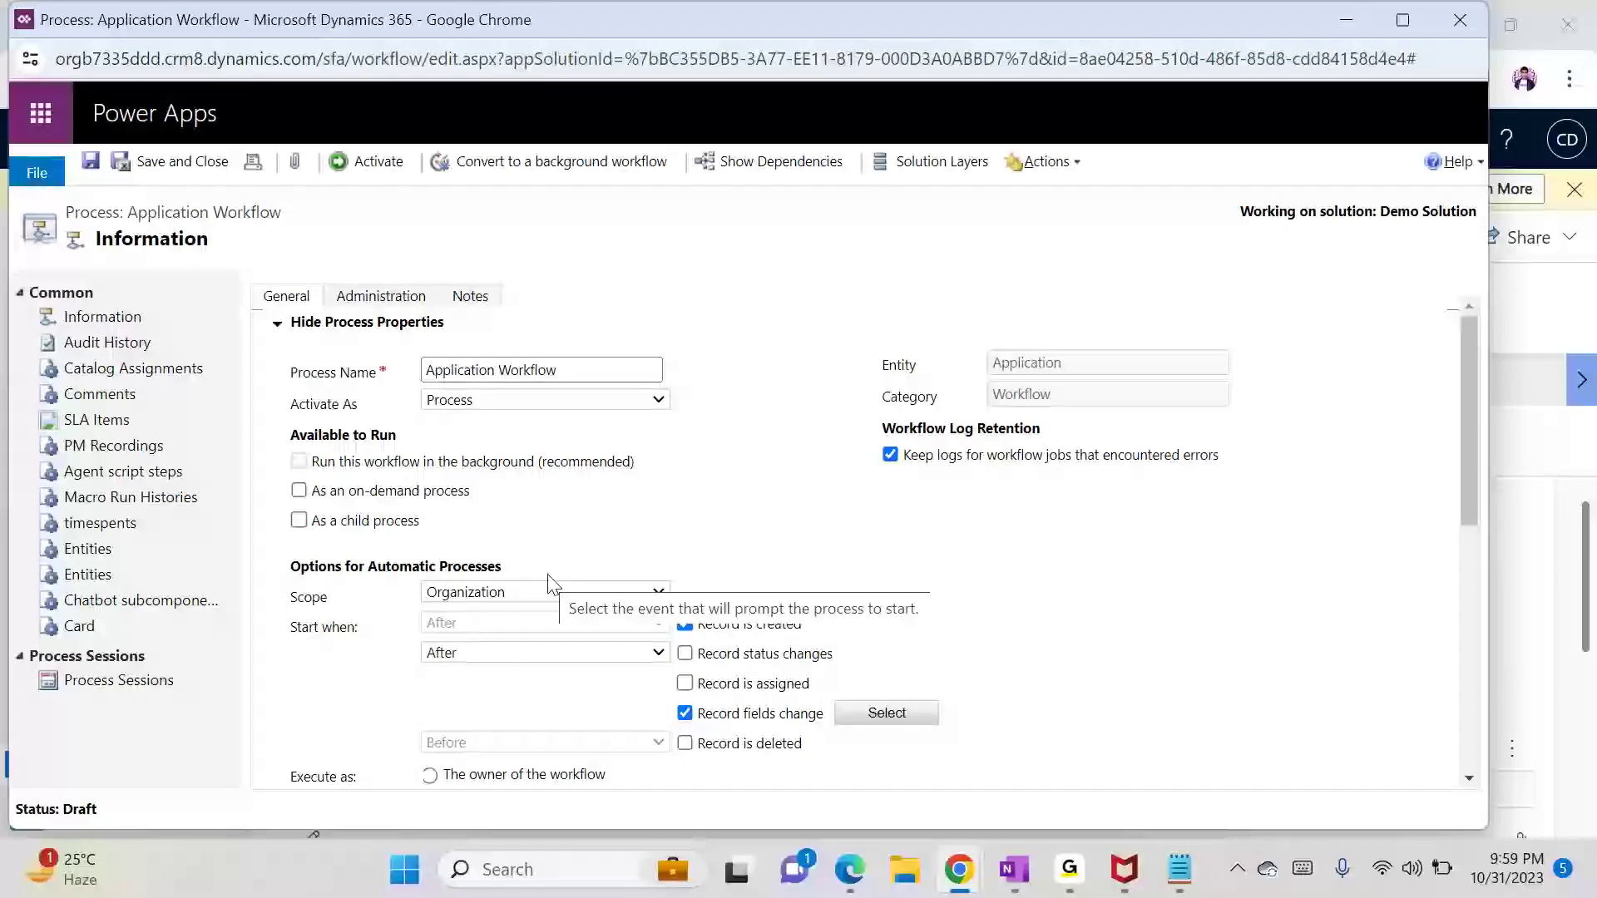
click(479, 599)
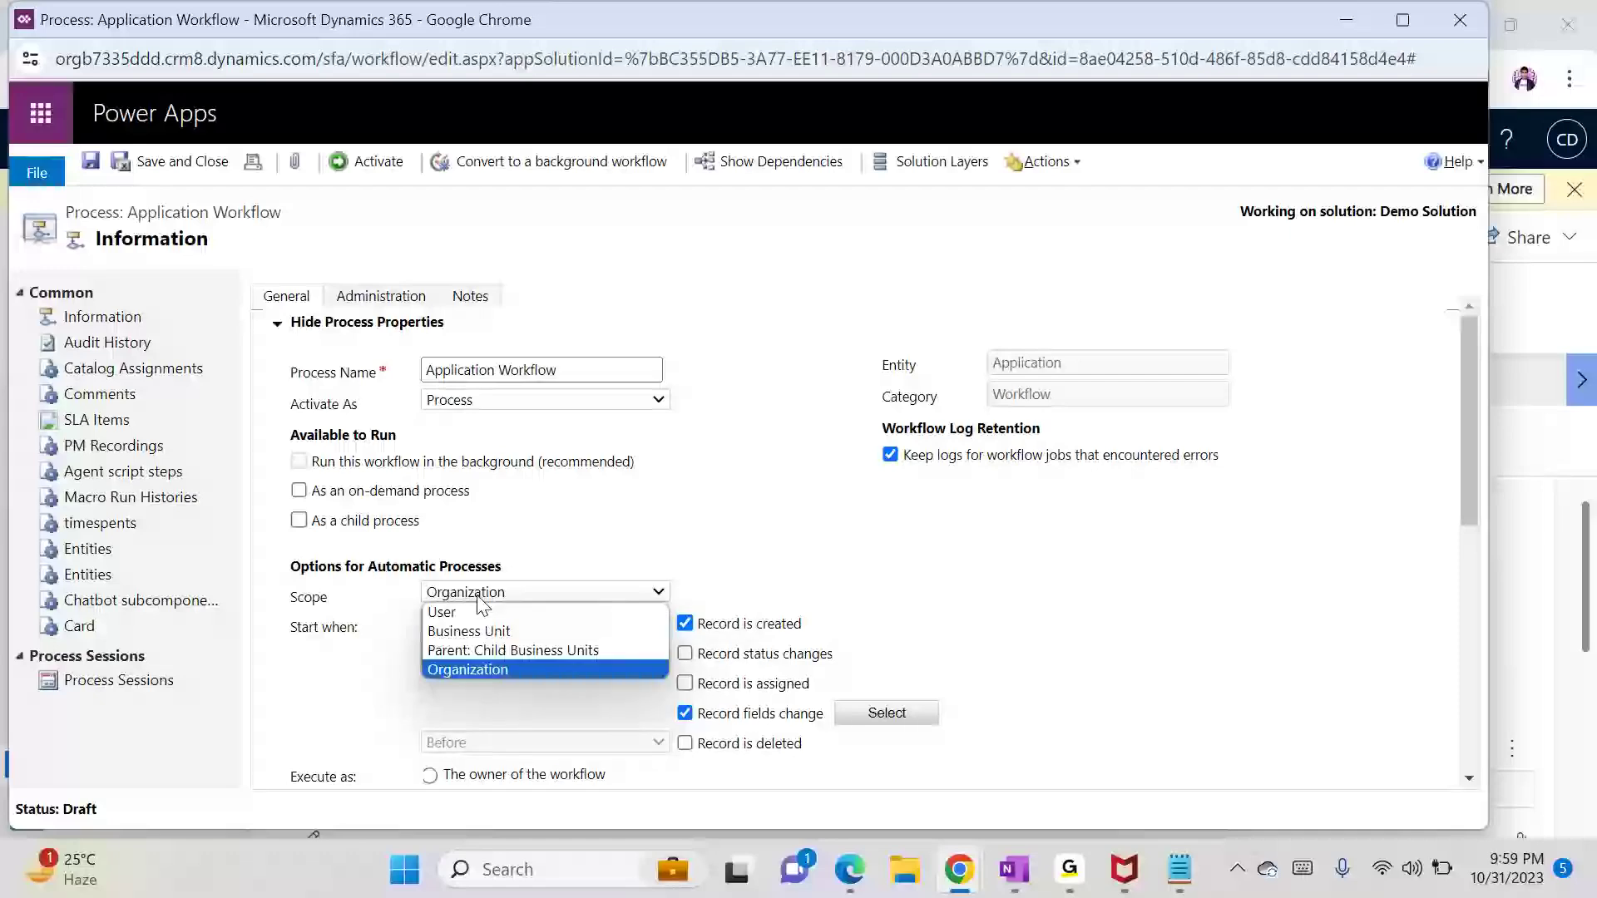
click(476, 668)
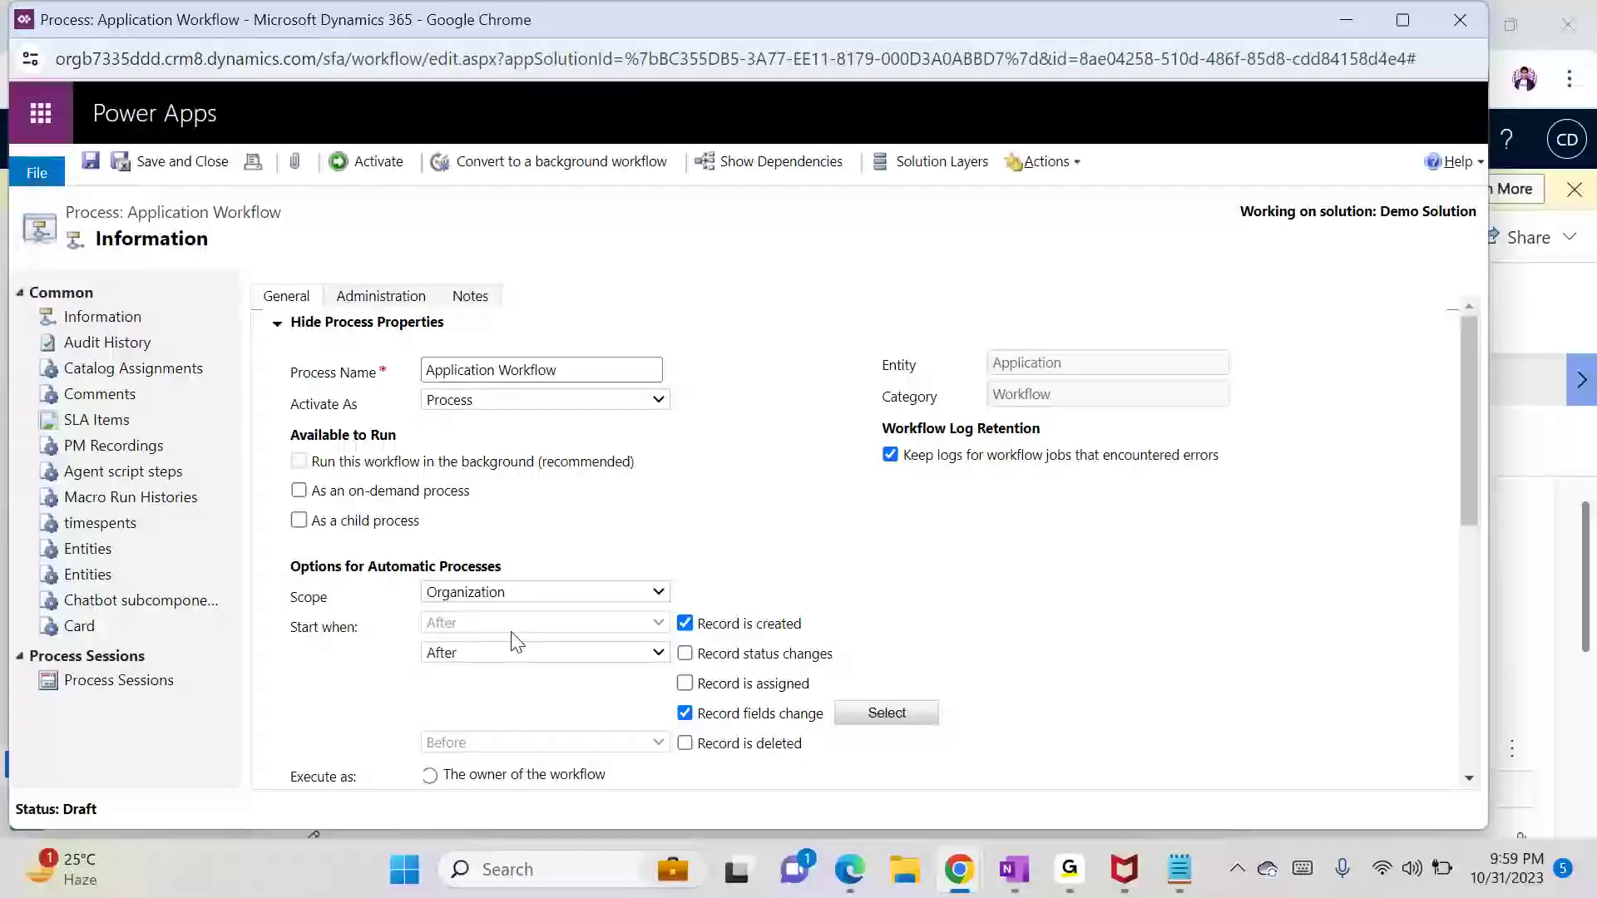
Step: Change the workflow scope to Business Unit, then bring the Notepad notes forward
click(453, 596)
click(464, 671)
click(498, 593)
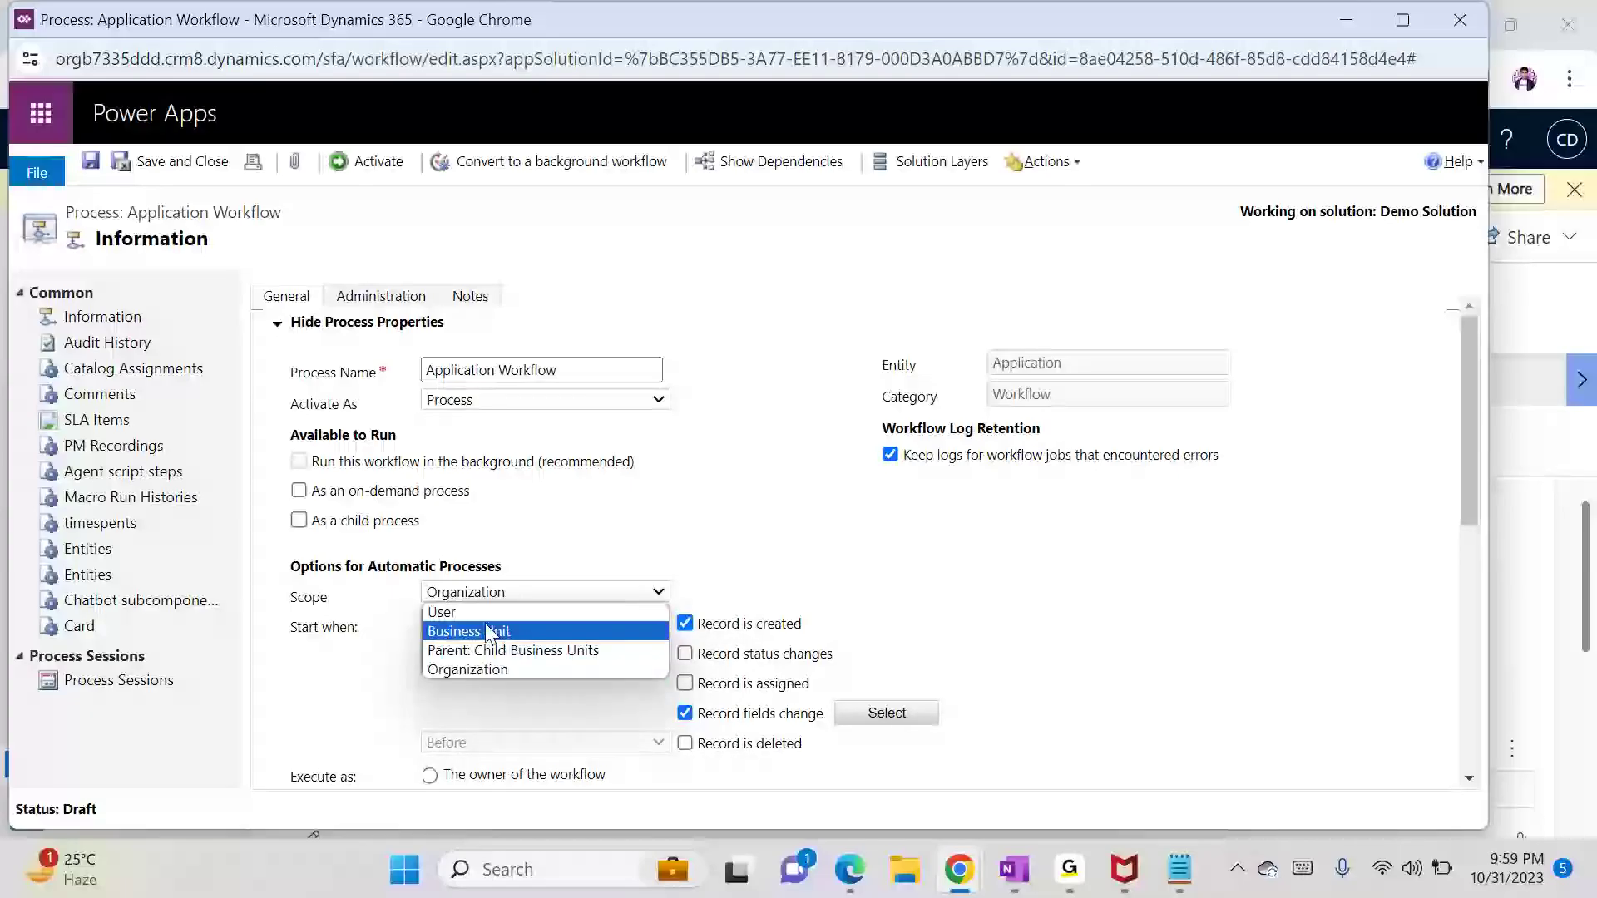
click(481, 630)
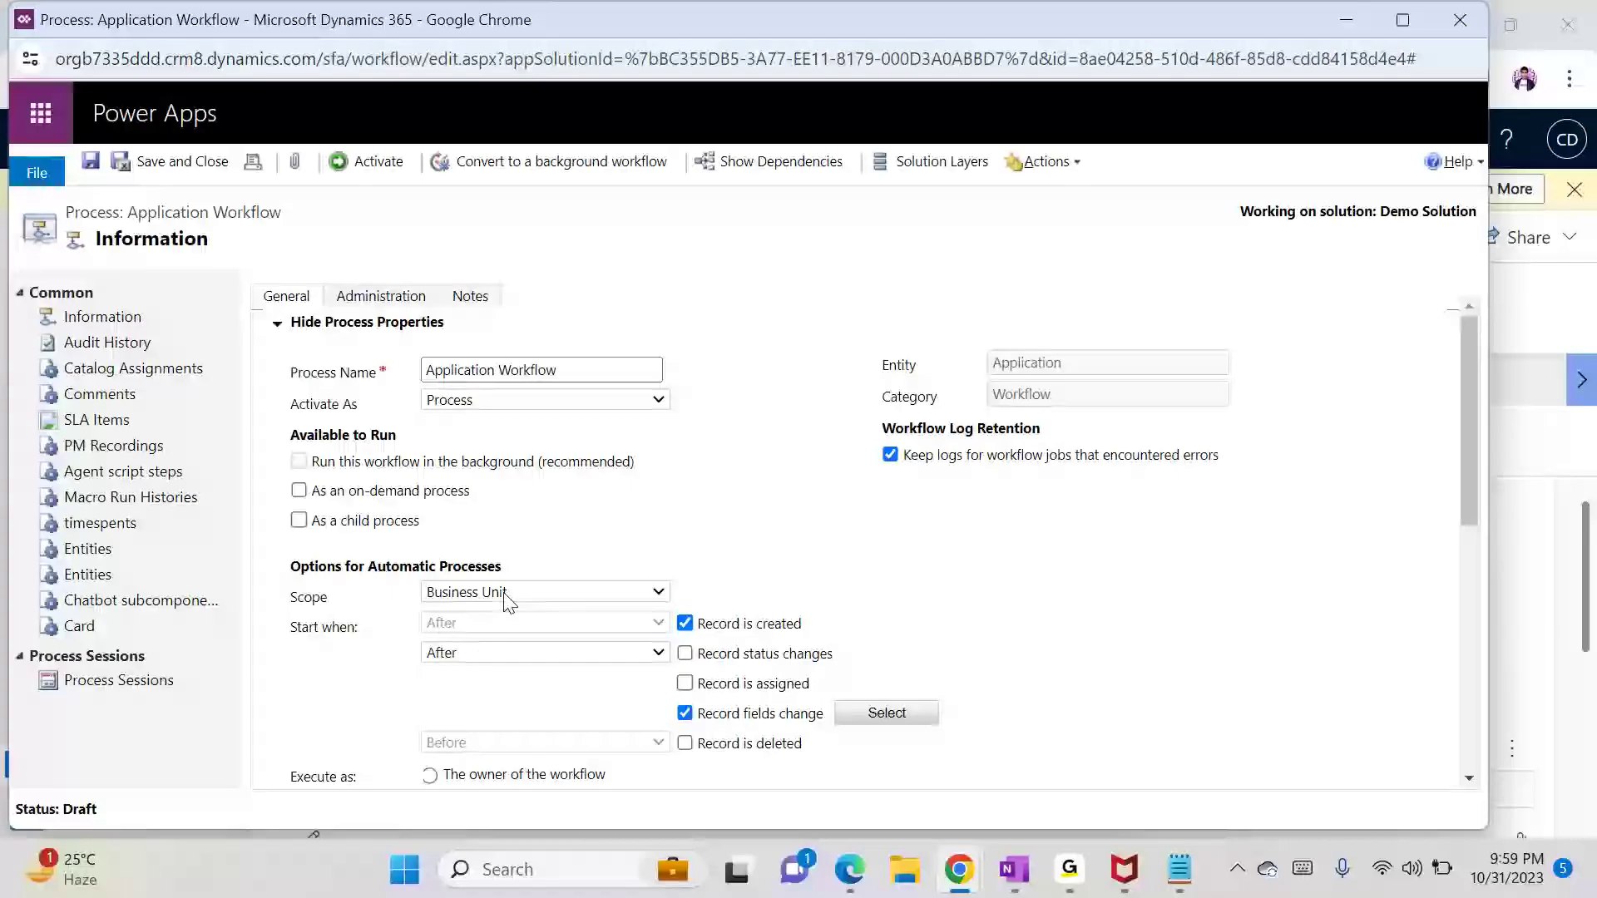
click(582, 593)
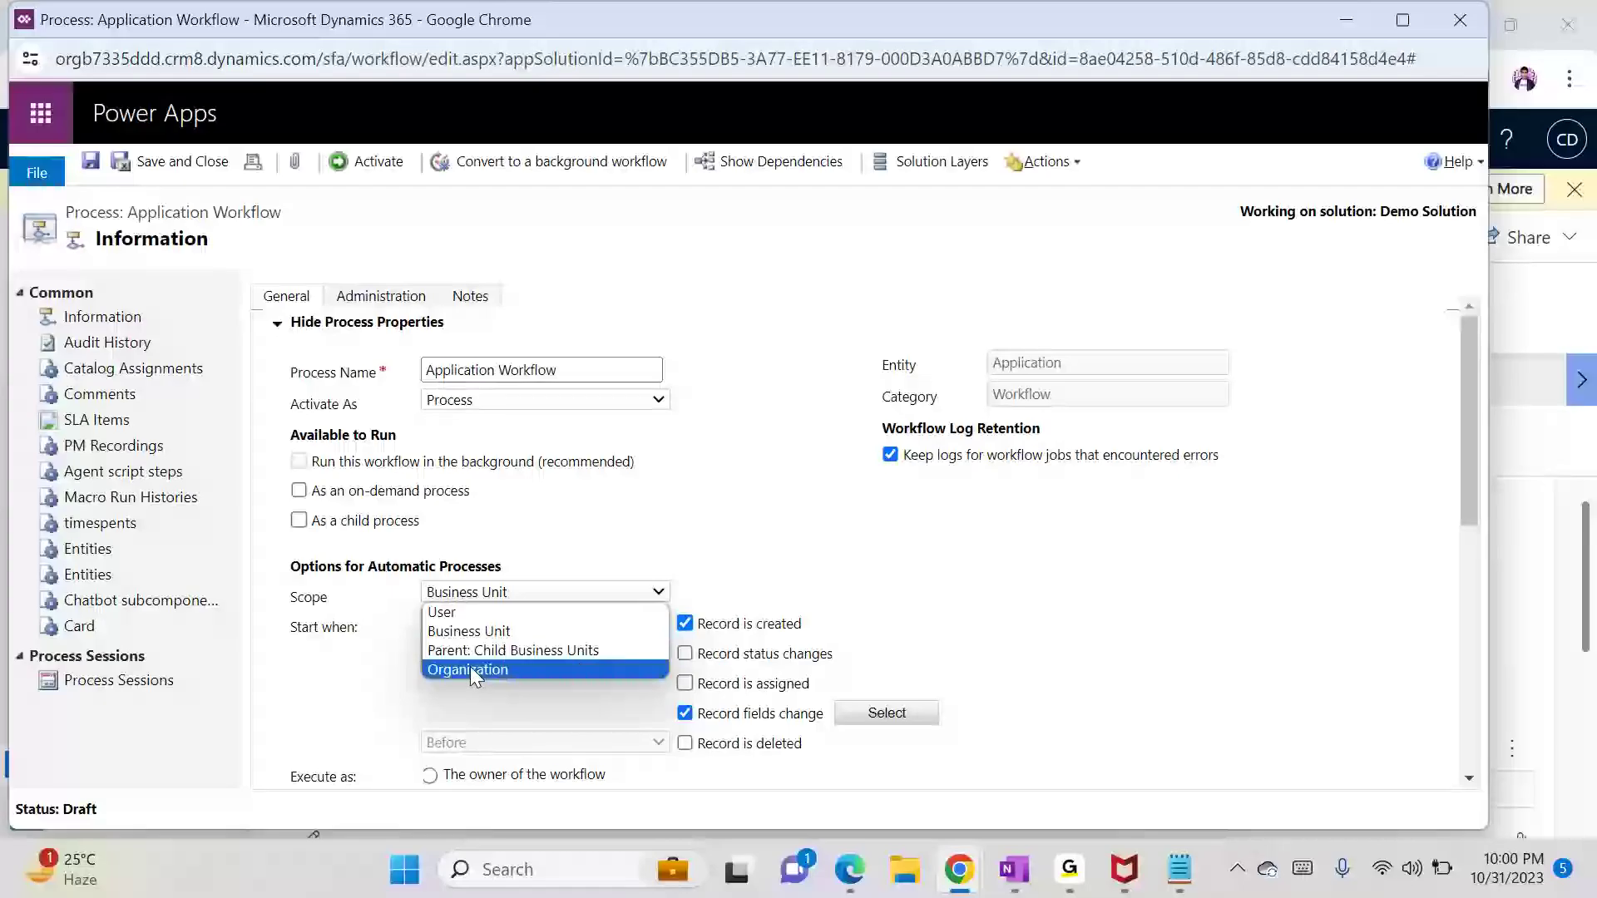
click(1179, 869)
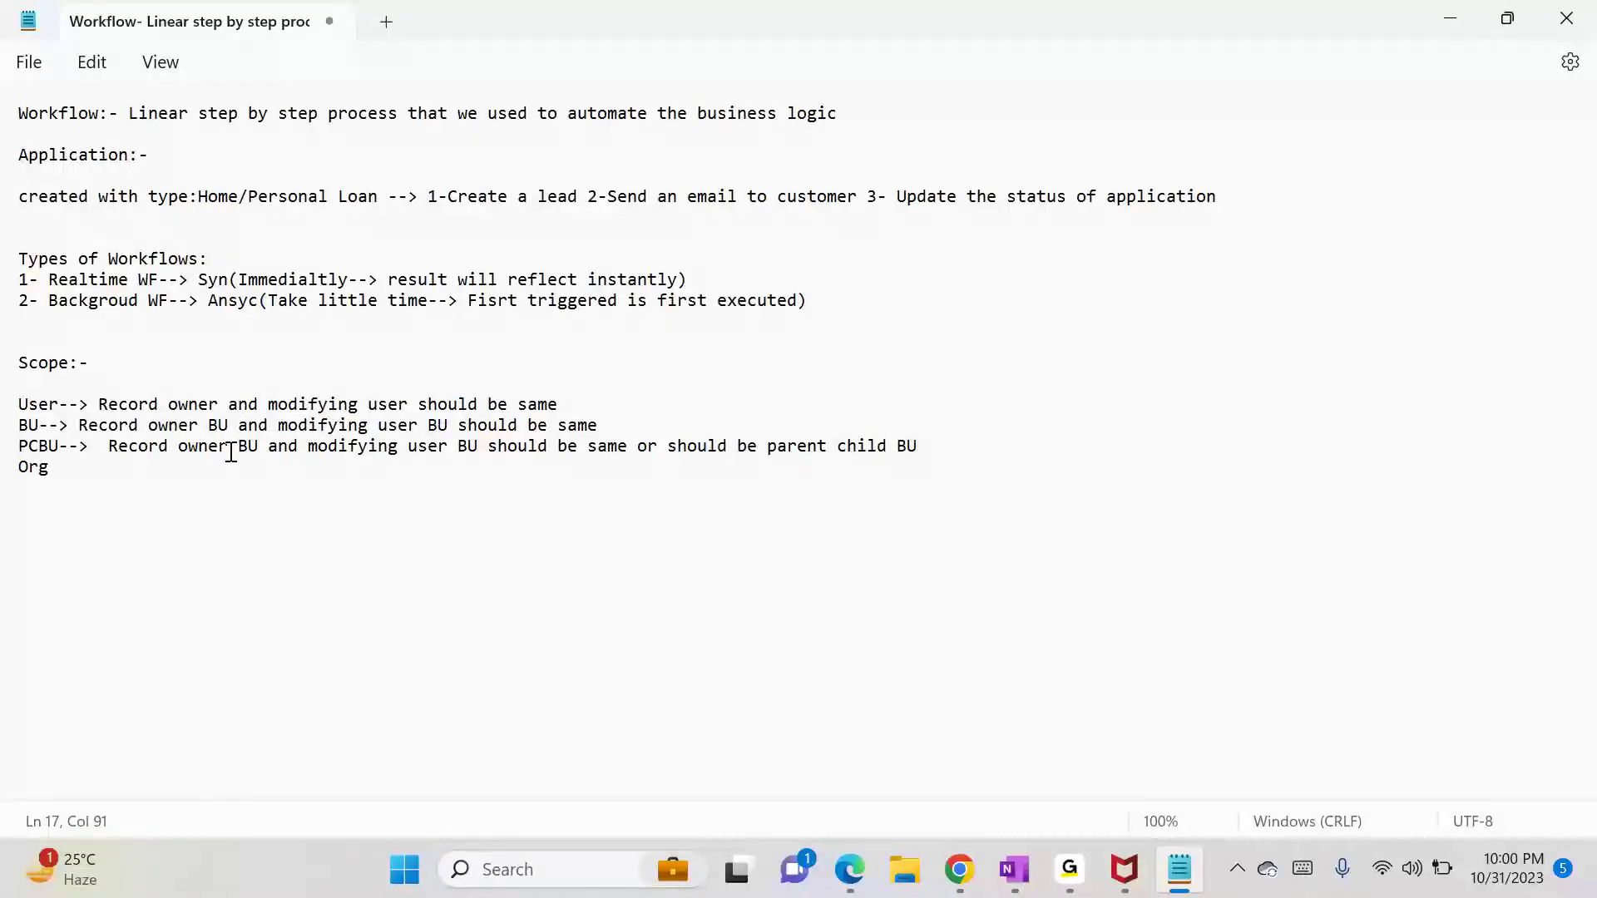
Step: Complete the Org line as 'Org--> For all' and minimize Notepad
click(104, 464)
text(--)
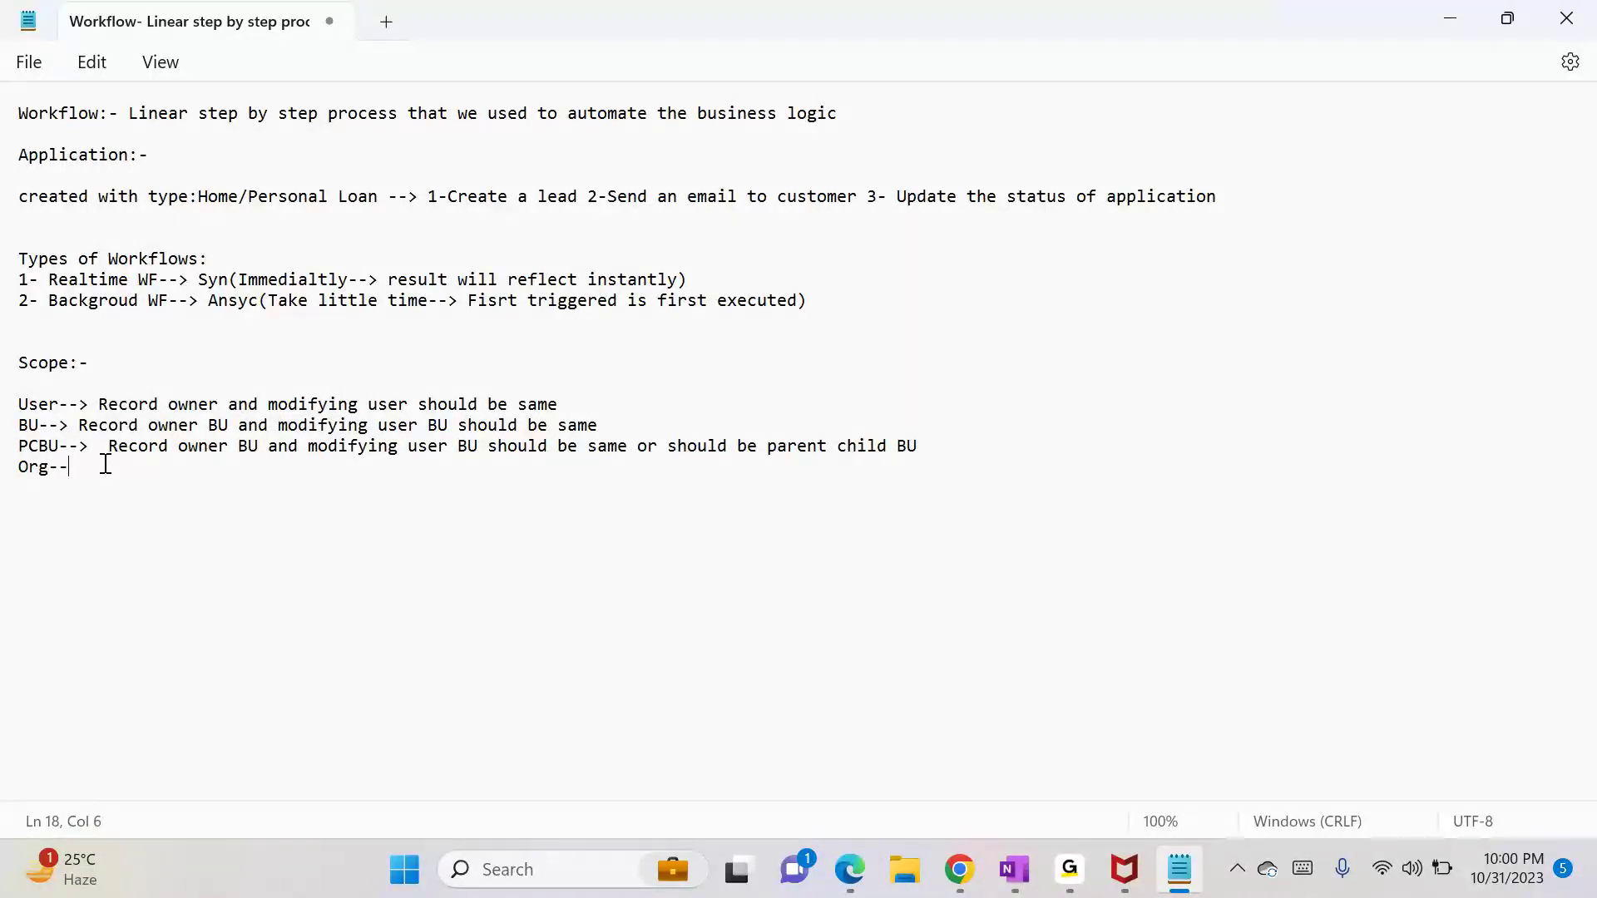
text(> For s)
text(l)
key(BackSpace)
text(ll)
click(1467, 22)
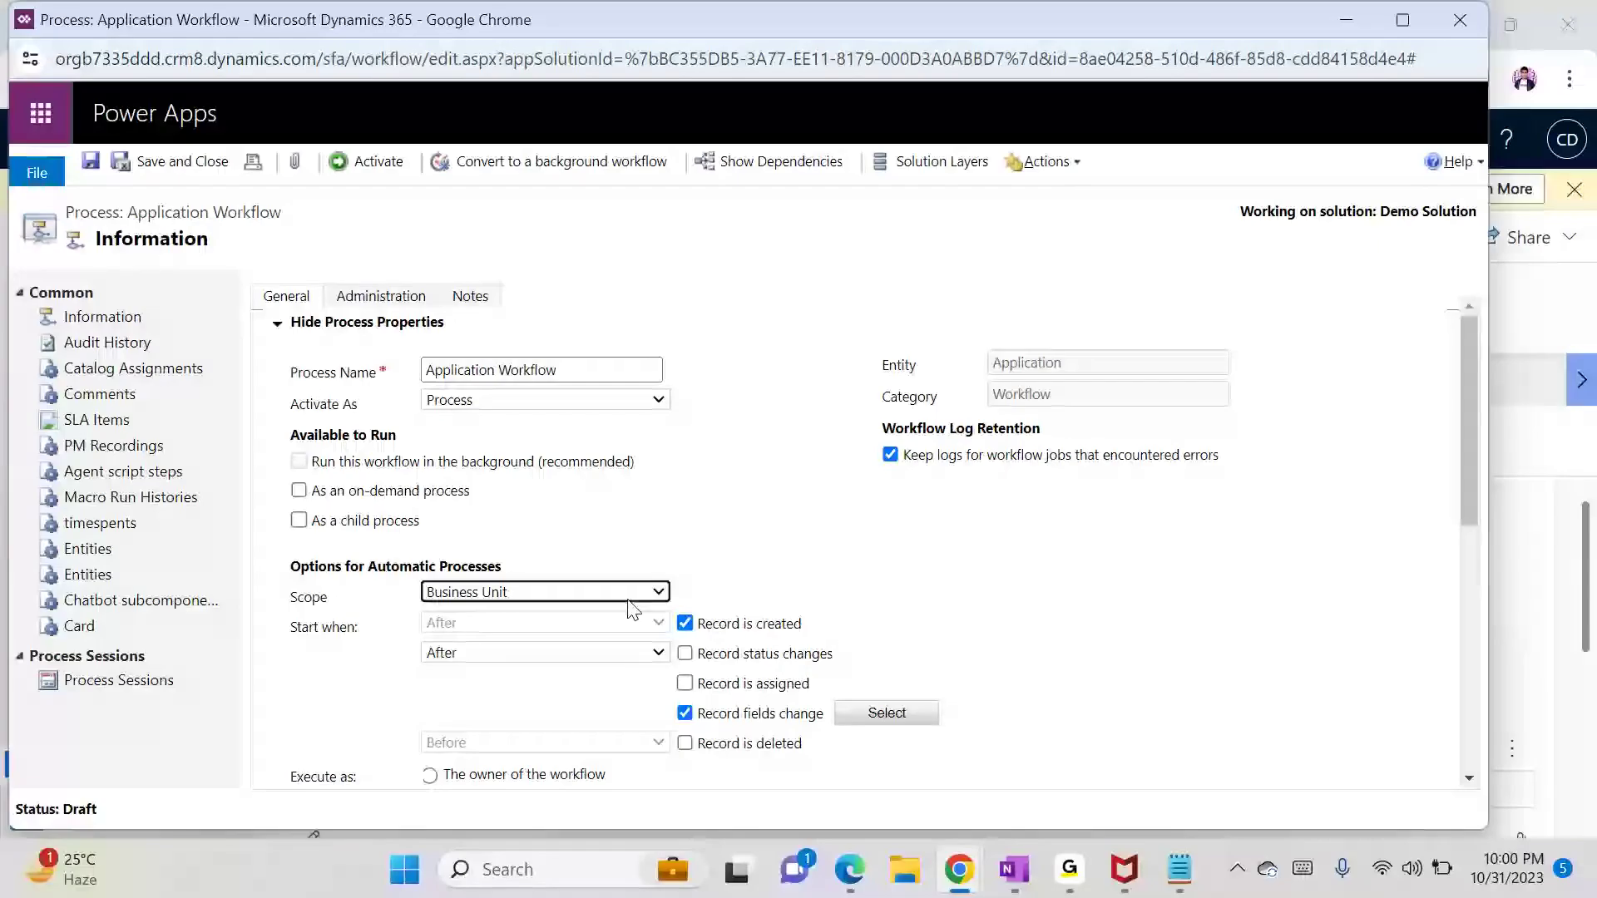
Step: Review the scope options and workflow steps, then start a new line in Notepad
click(570, 594)
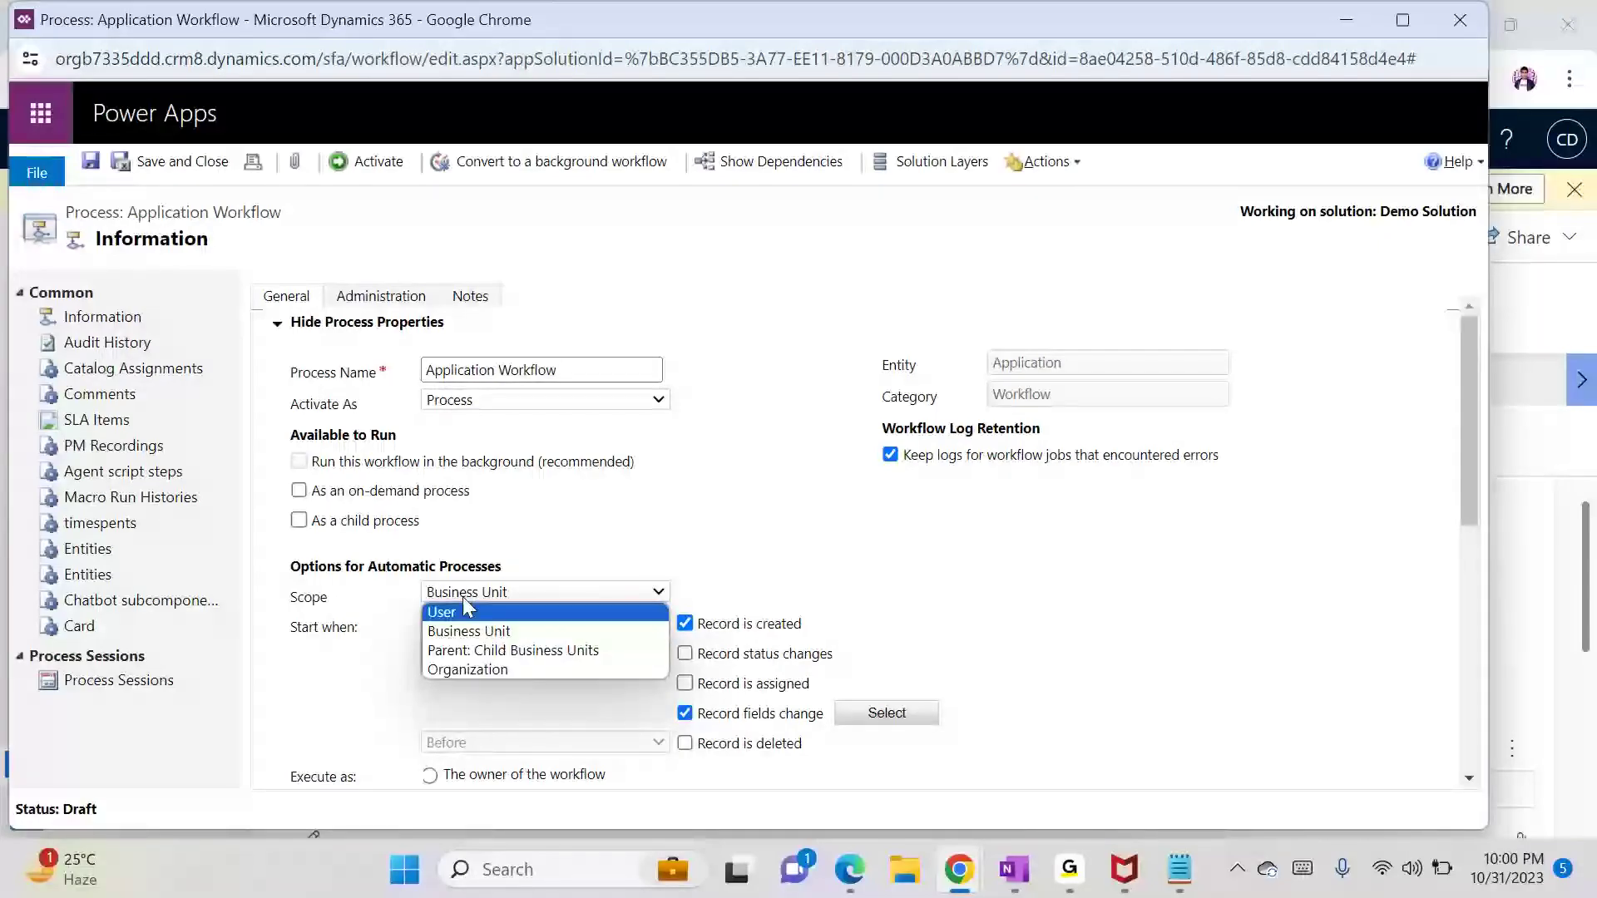
drag(1469, 505, 1476, 712)
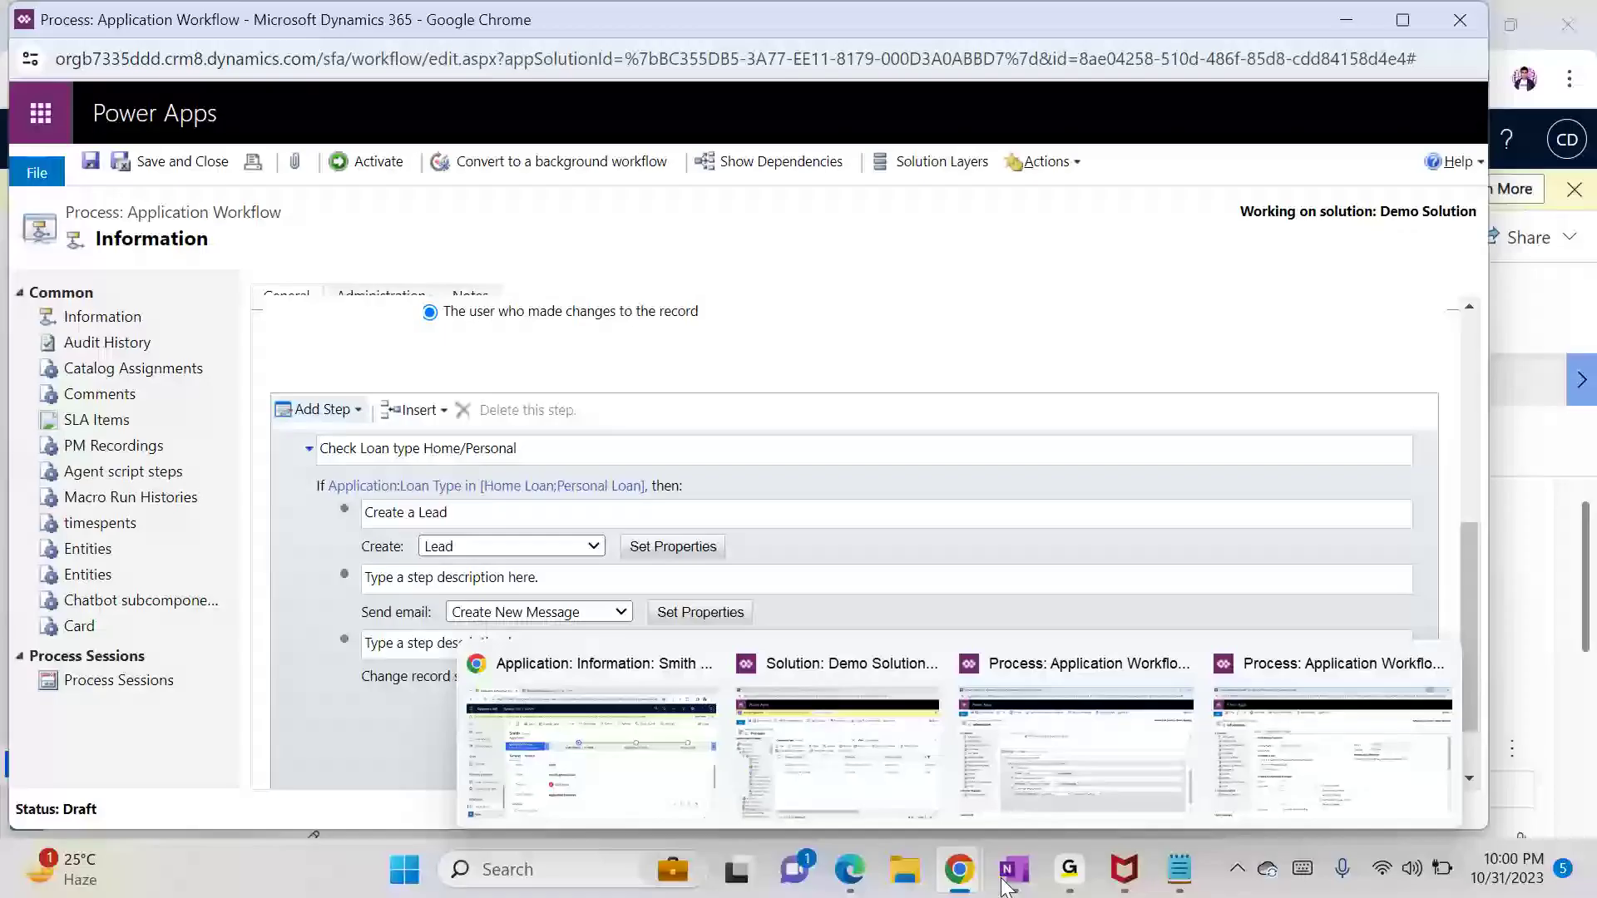
click(1181, 871)
key(Return)
key(Return)
key(Return)
Step: Add an 'Actions in WF:' heading with items 1–4: Create Record, Update Record, Status Chnage, Send Email
text(Actions in )
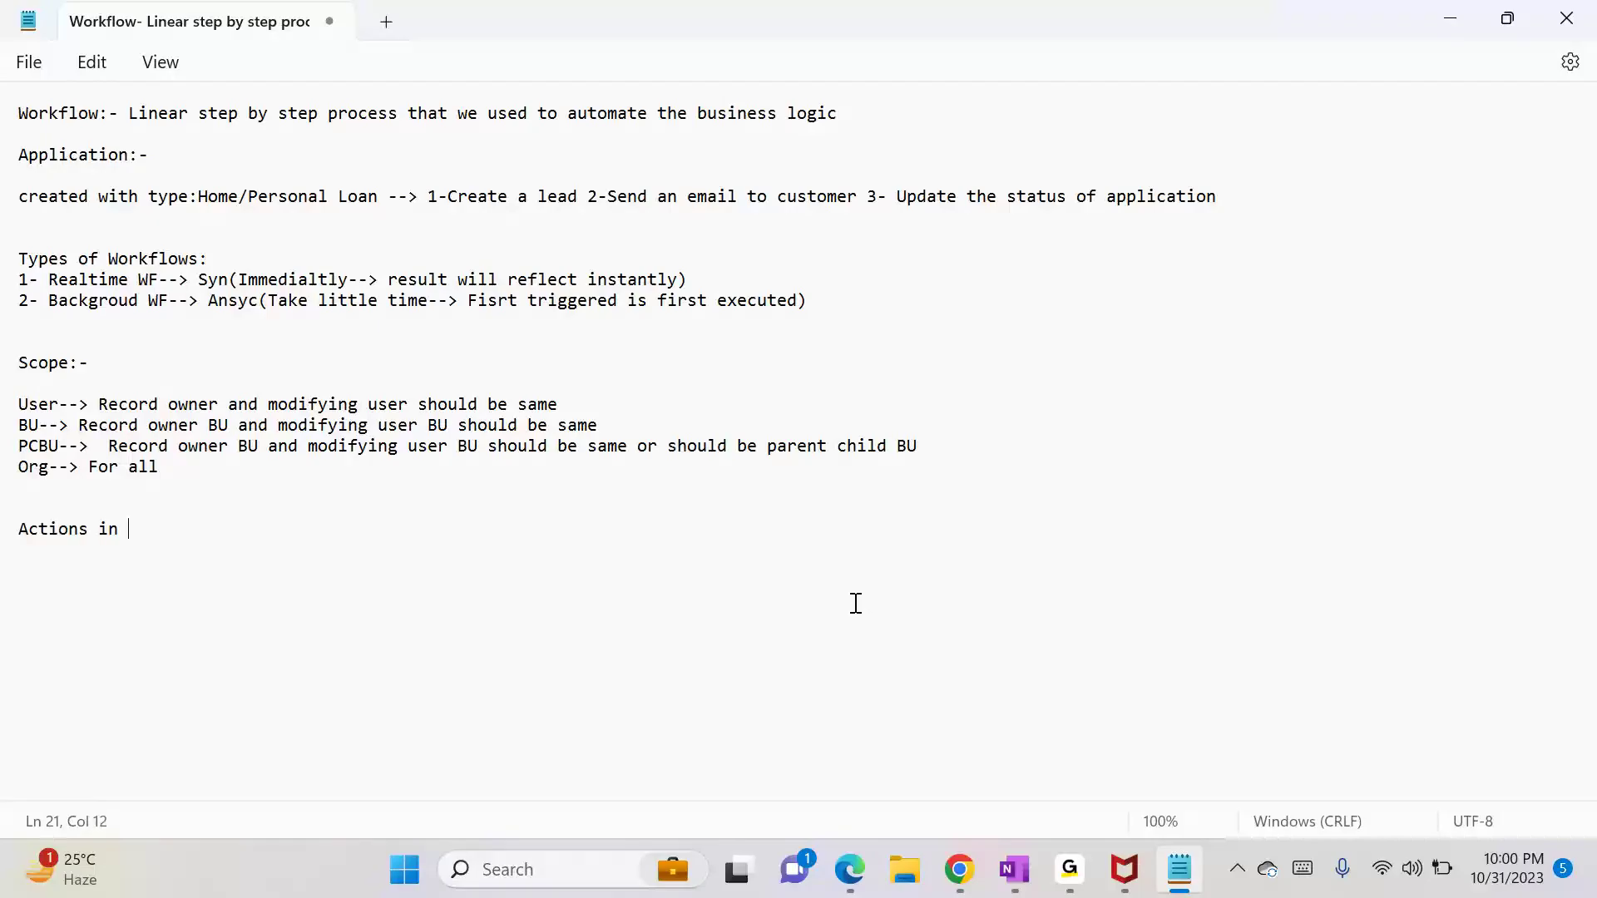
text(WF:)
key(Return)
key(Return)
text(1- Create Record)
key(Return)
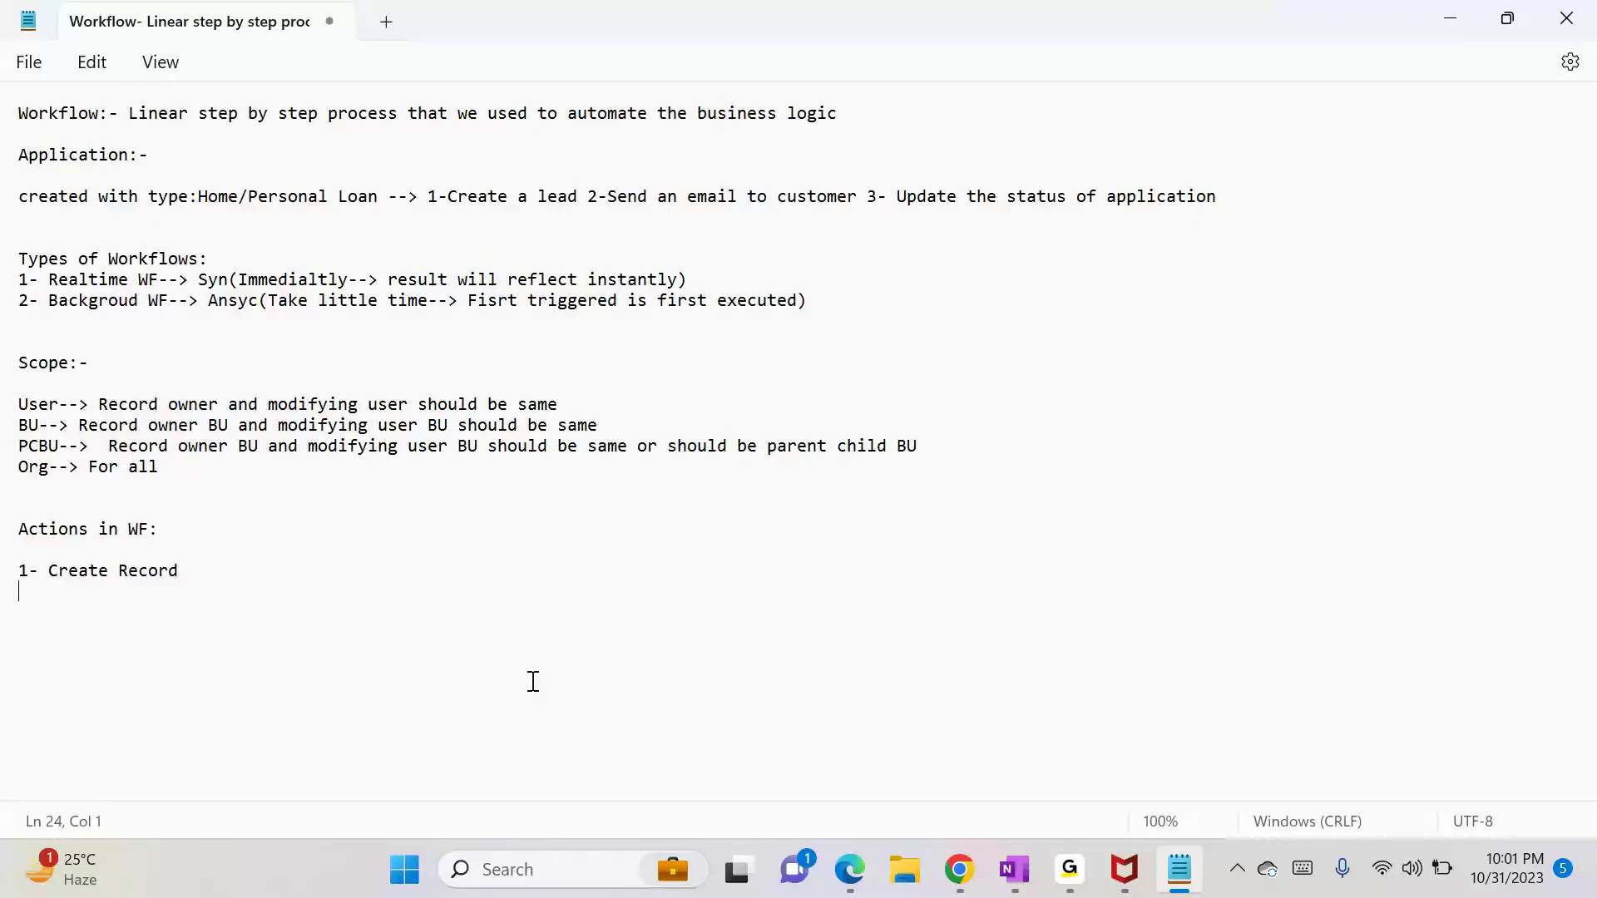
text(2- Update Record)
text(3)
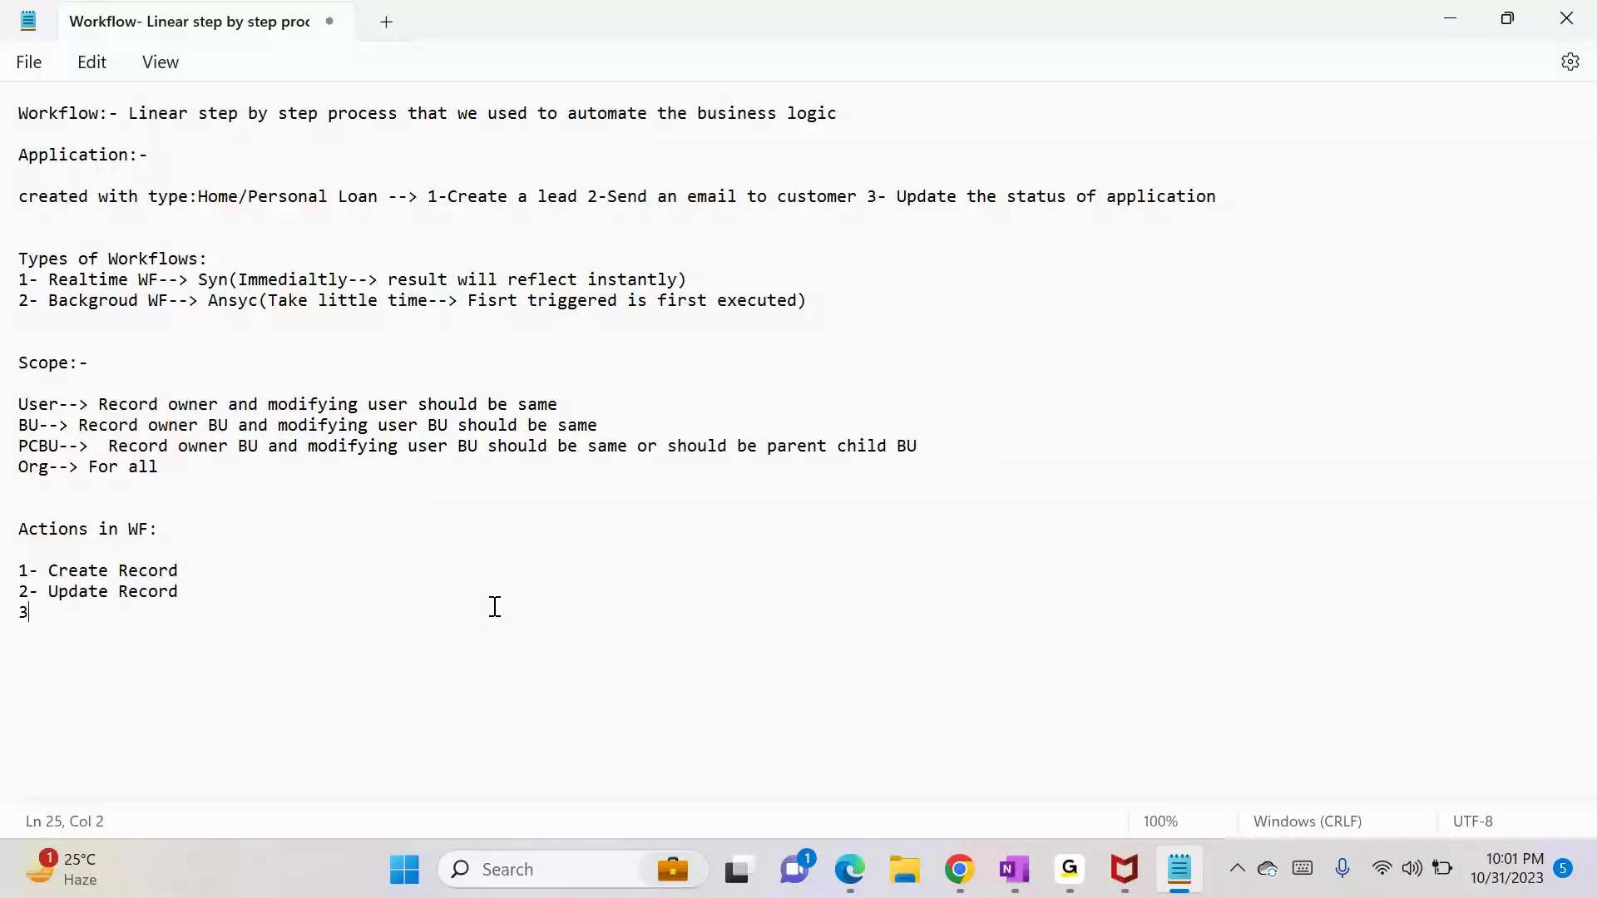
text(- Status Chnage)
key(Return)
text(4- Sen)
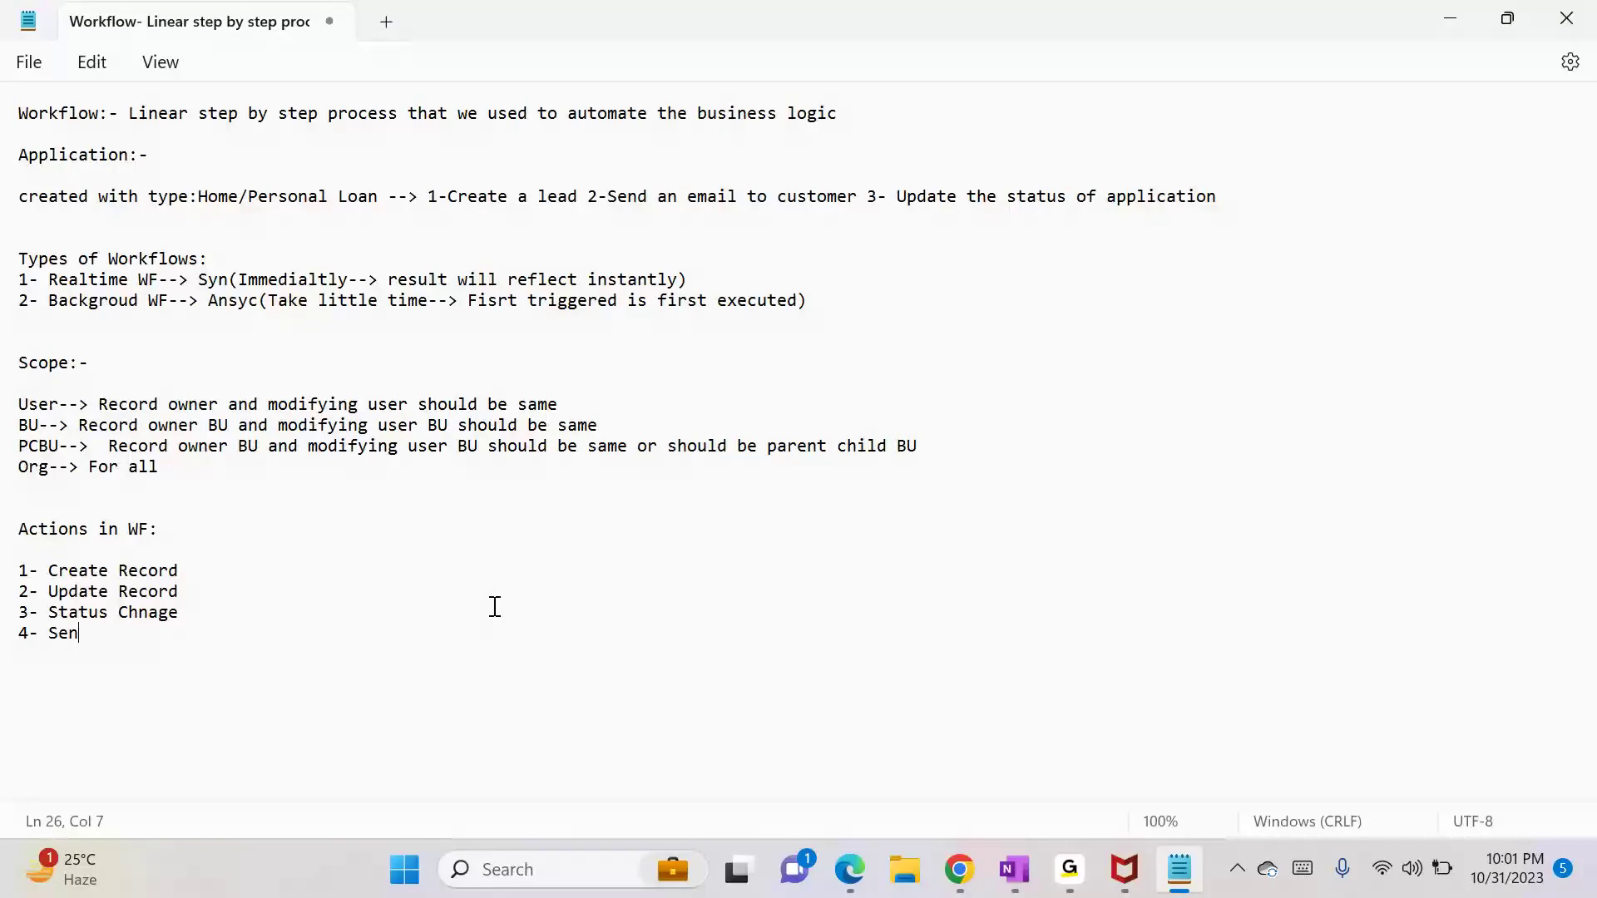
text(d Email)
Step: Add '5- Assign Record' and begin item 6, checking the workflow editor's step types
key(alt+Tab)
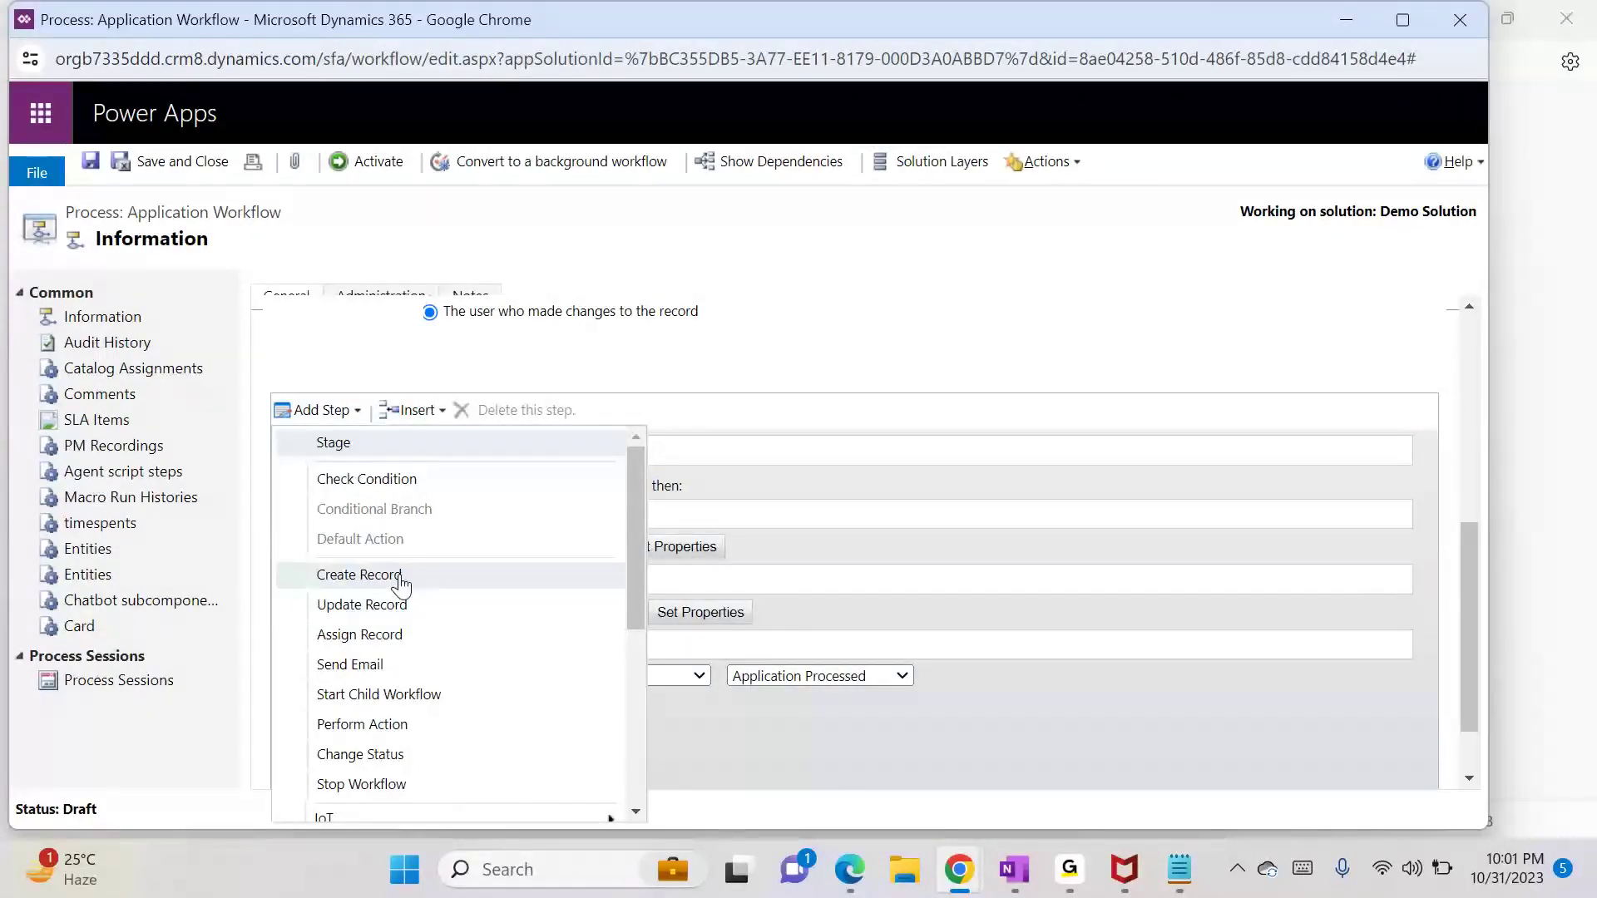
key(alt+Tab)
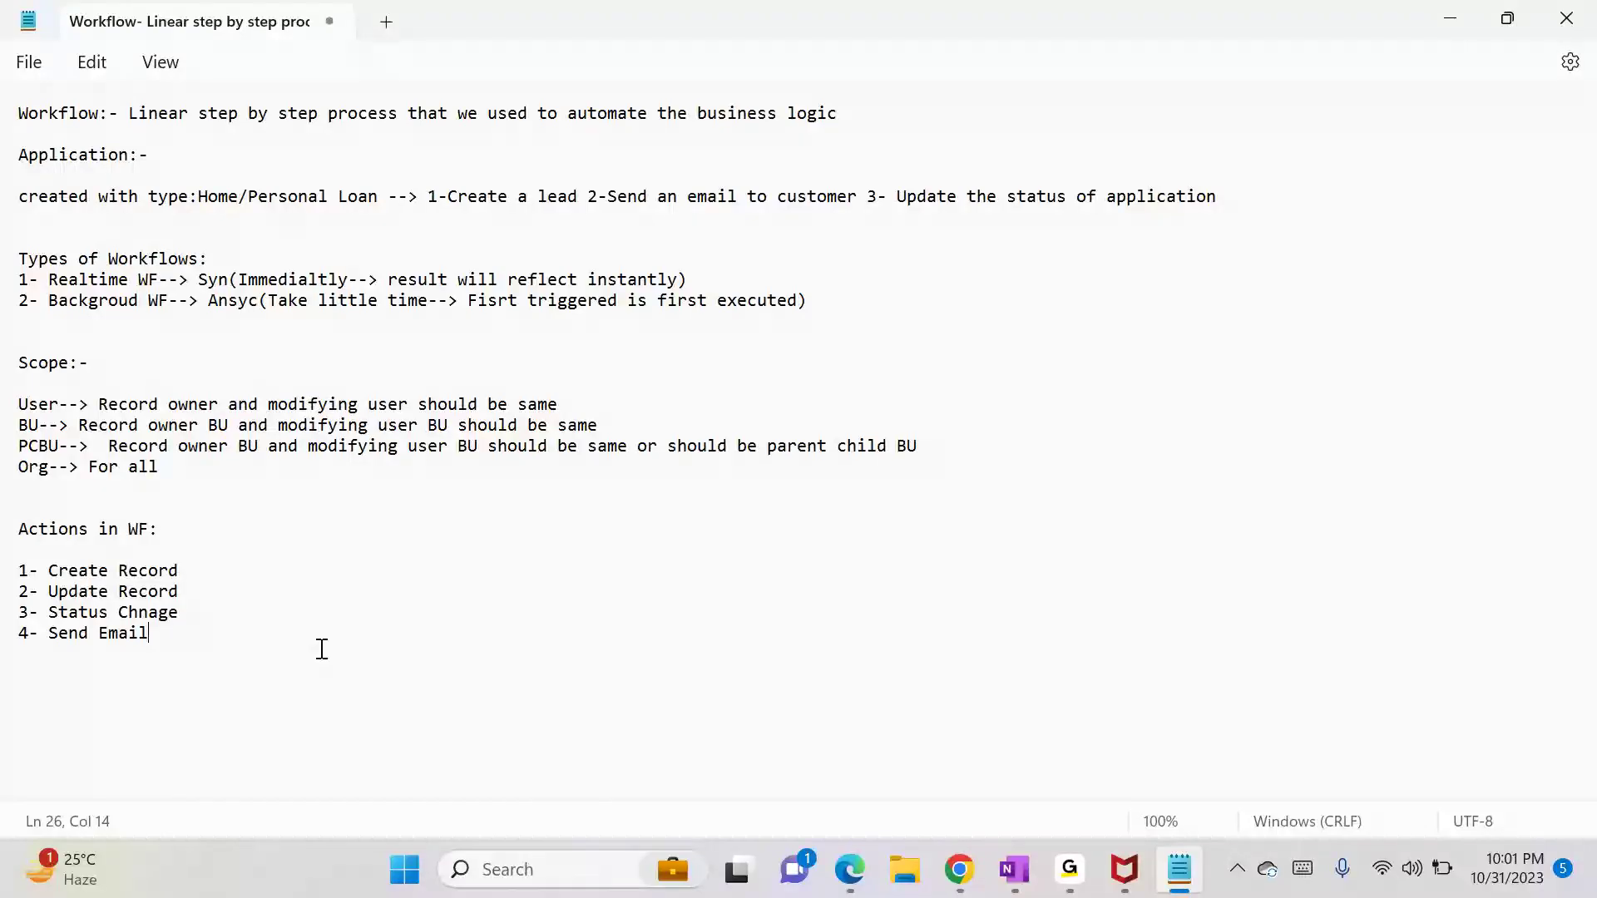
key(Return)
text(5-)
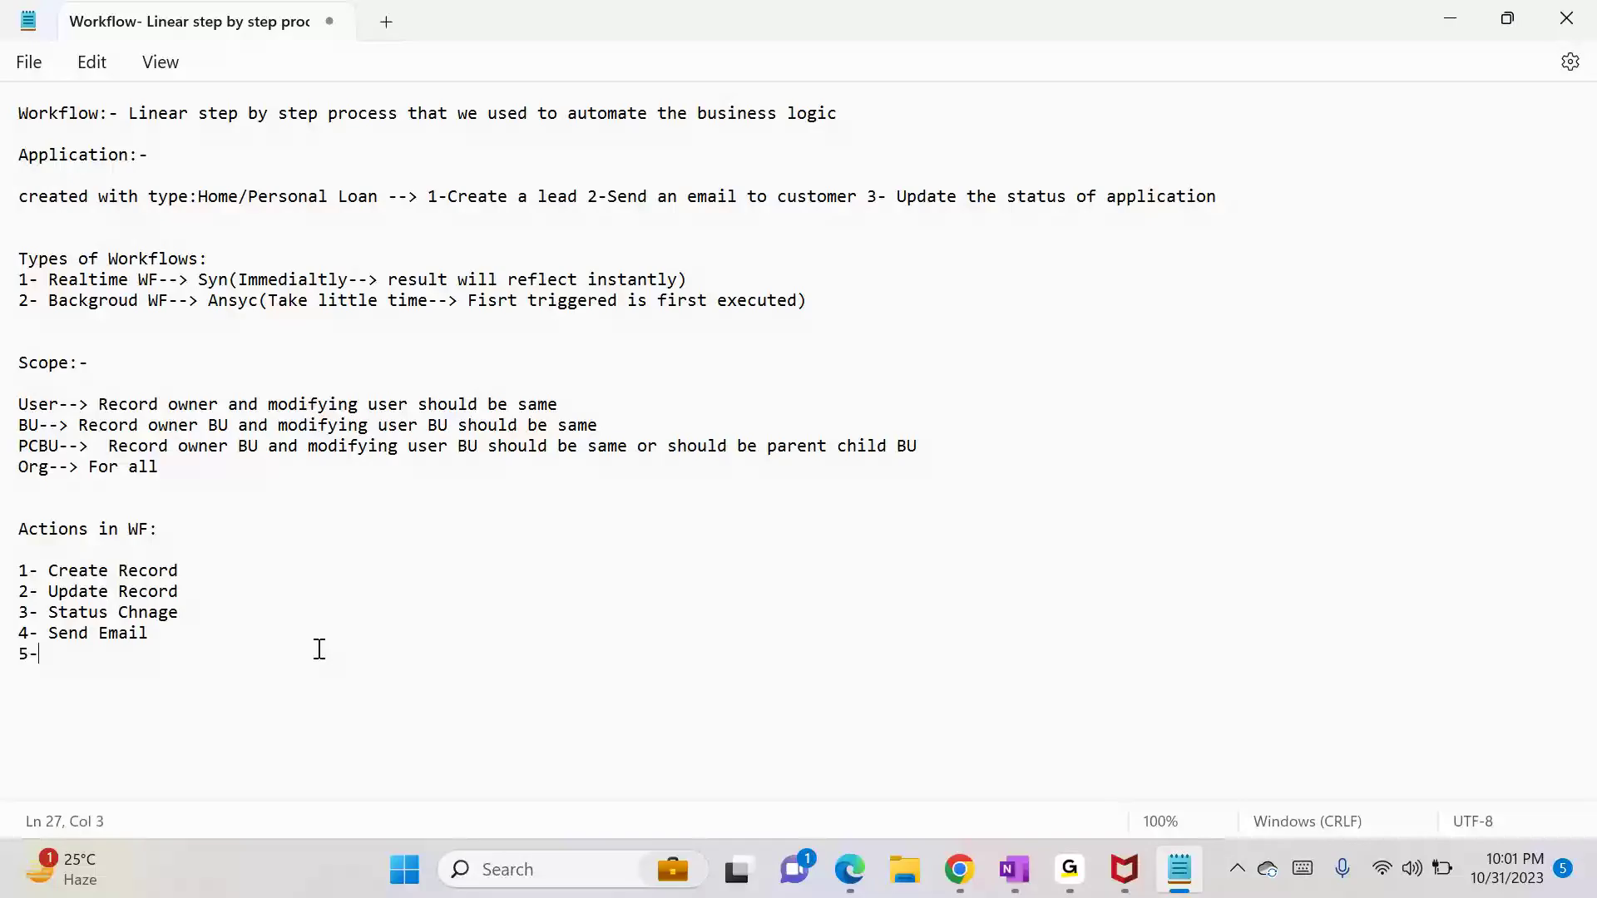
text( Assign Re)
text(cord)
text(6-)
key(alt+Tab)
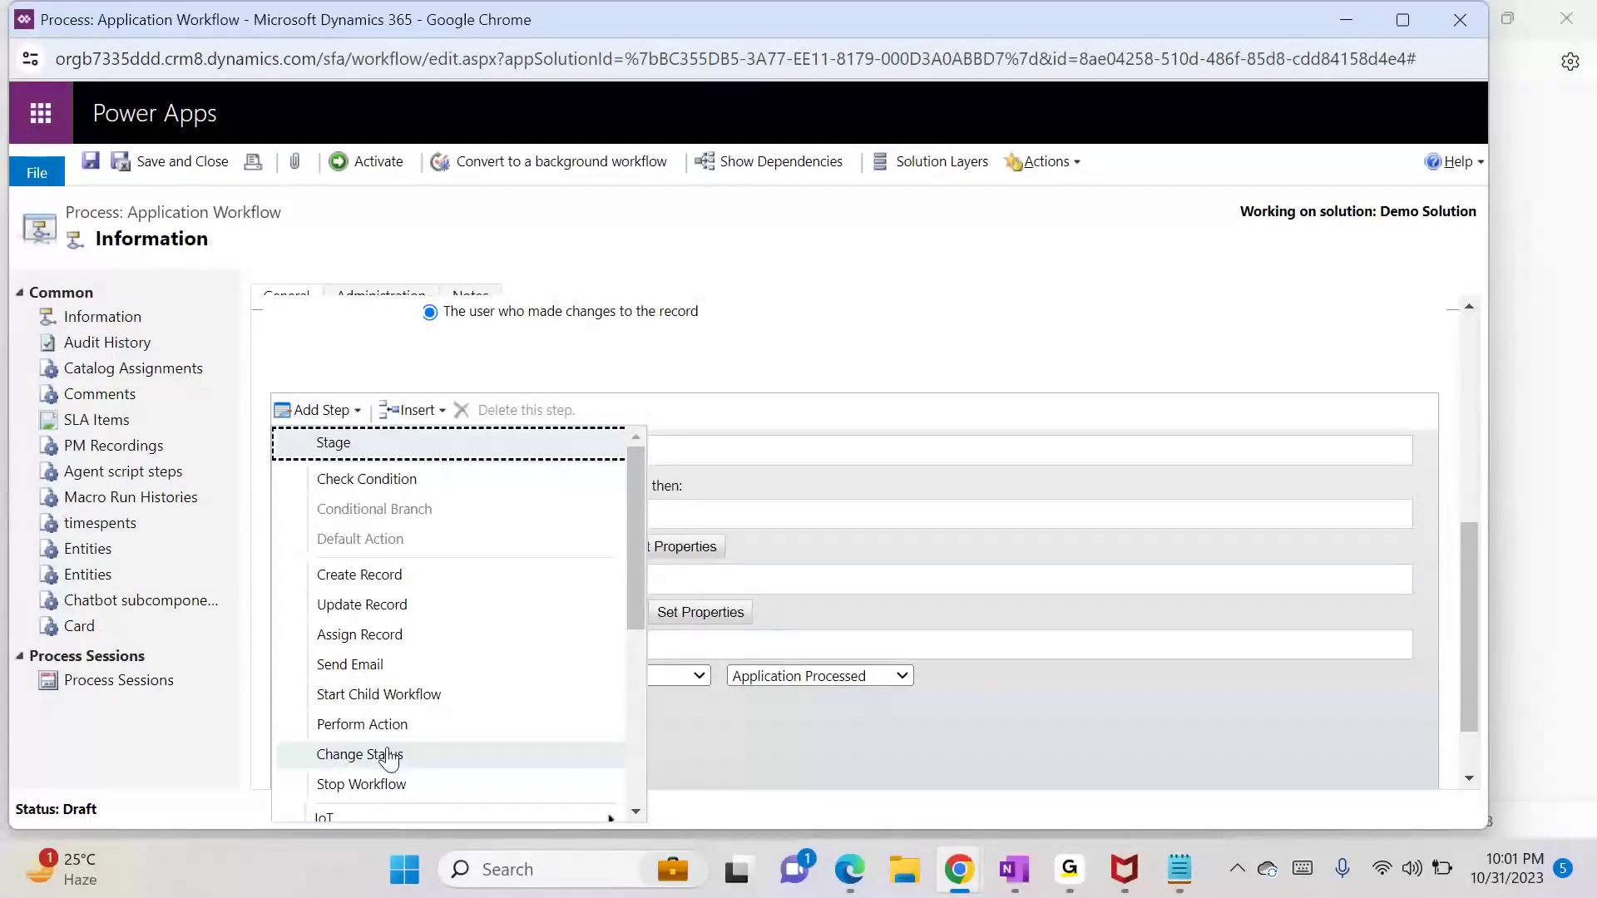
key(alt+Tab)
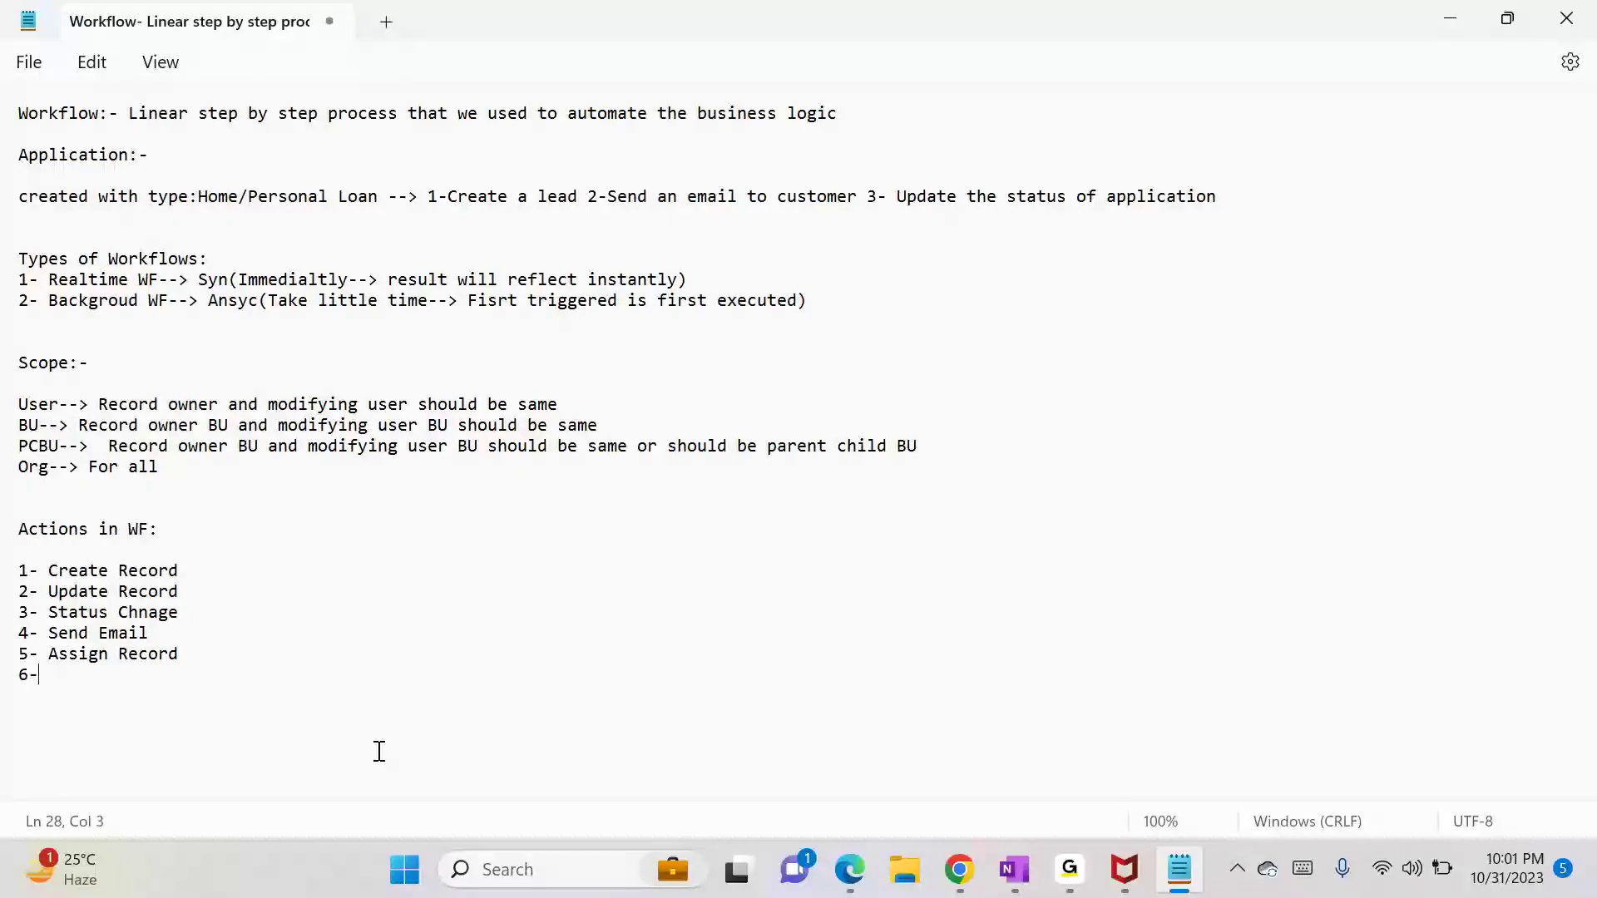
key(alt+Tab)
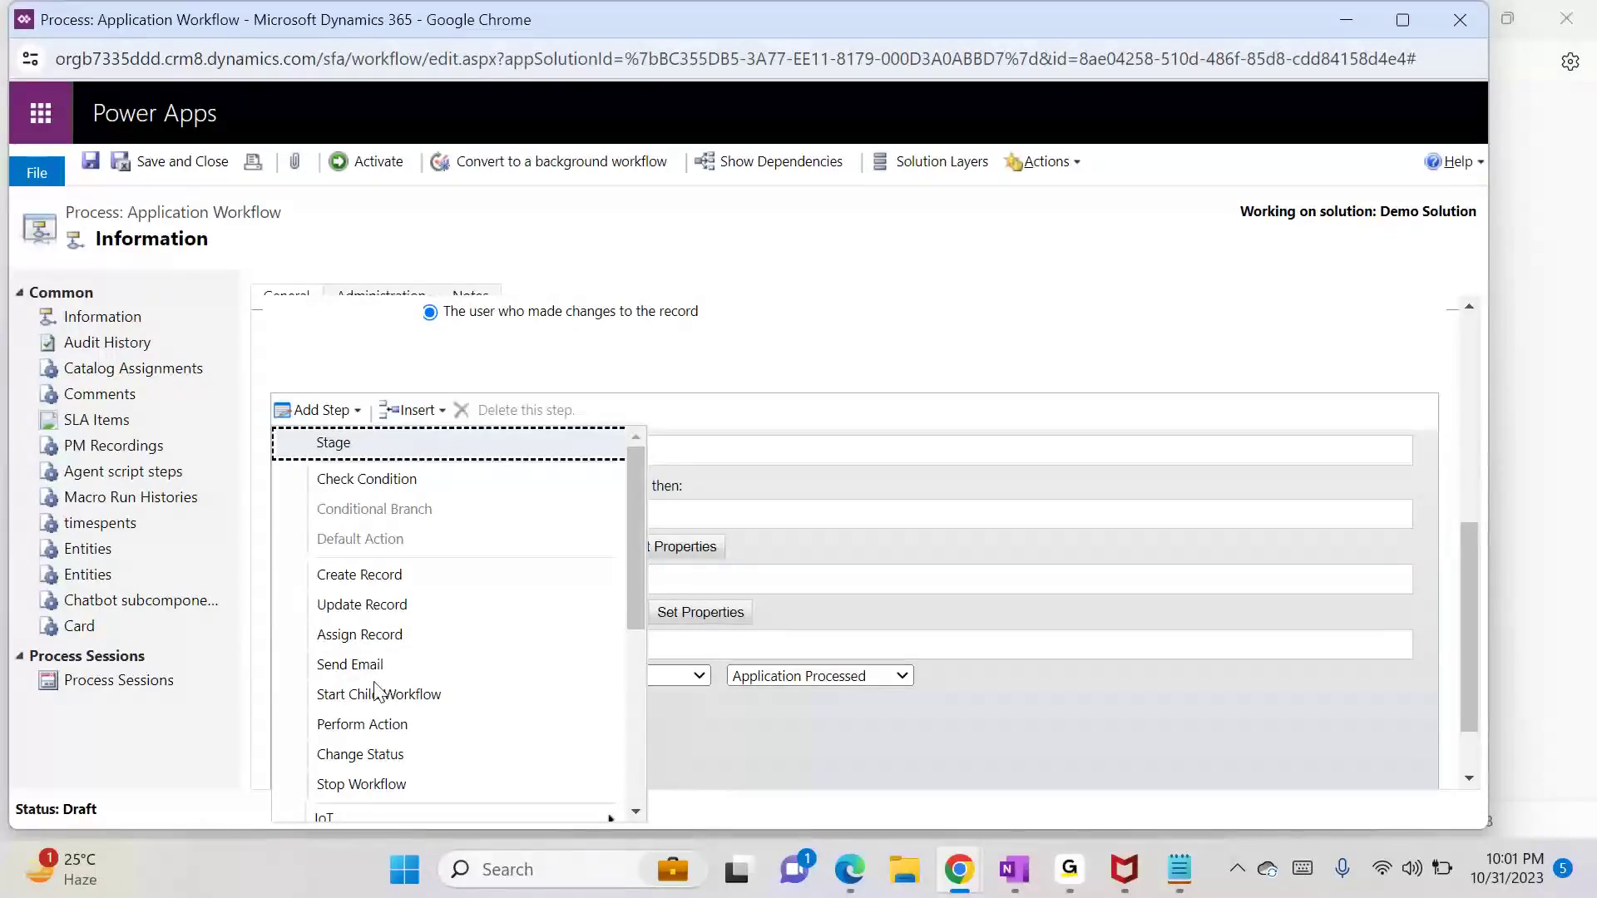
key(alt+Tab)
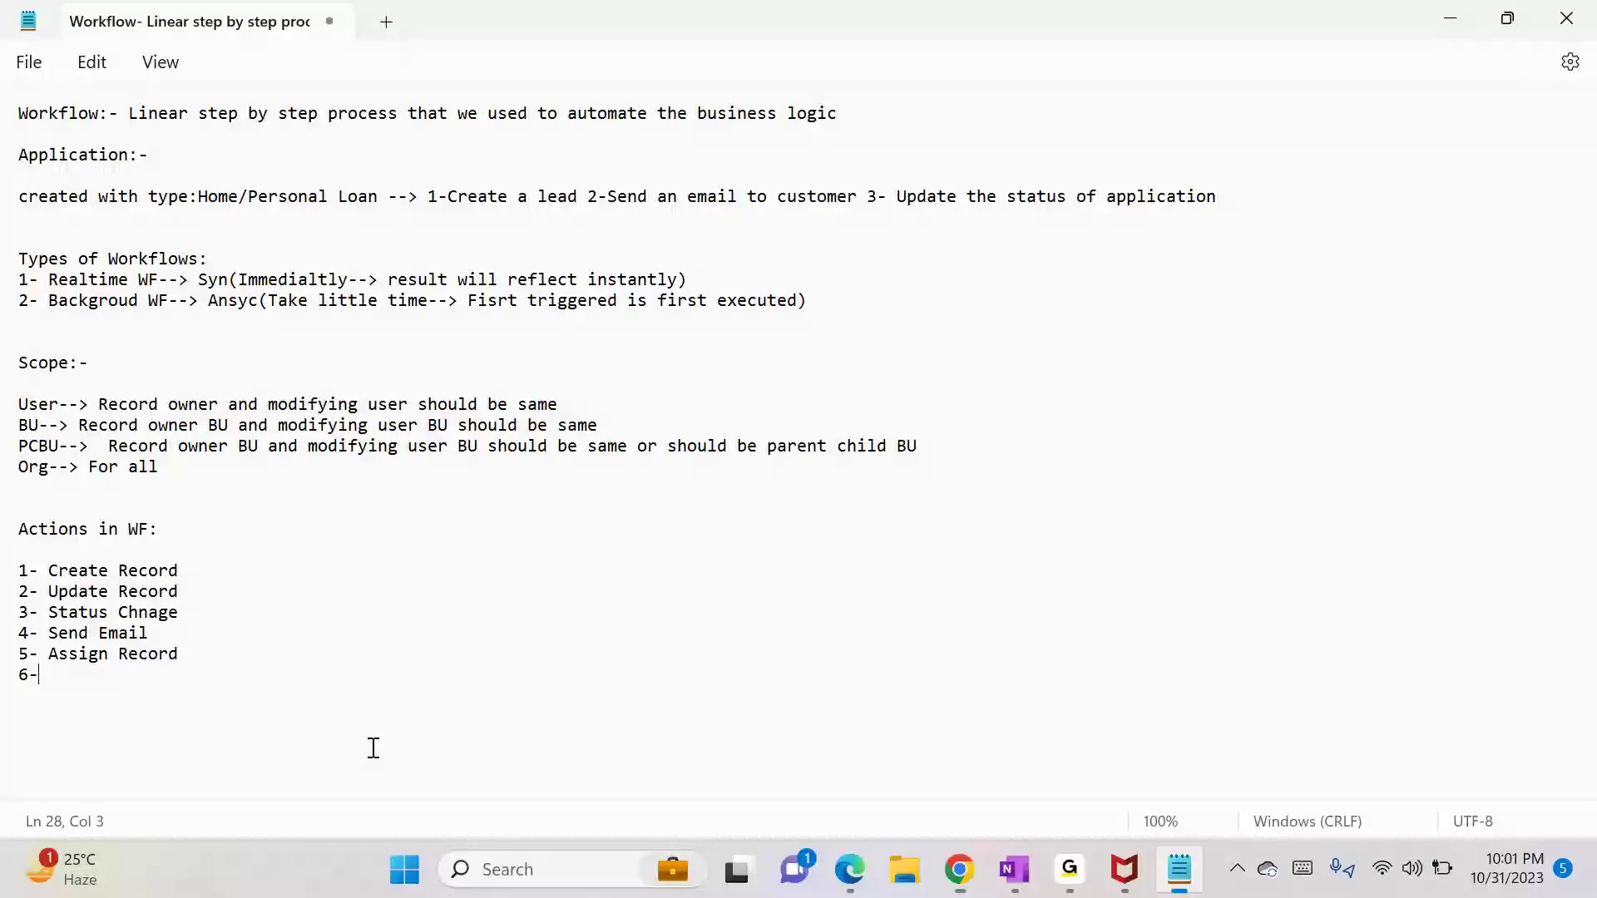
Step: Finish item 6 as 'Peform Action--->' and add '7- Child WF'
text(Perof)
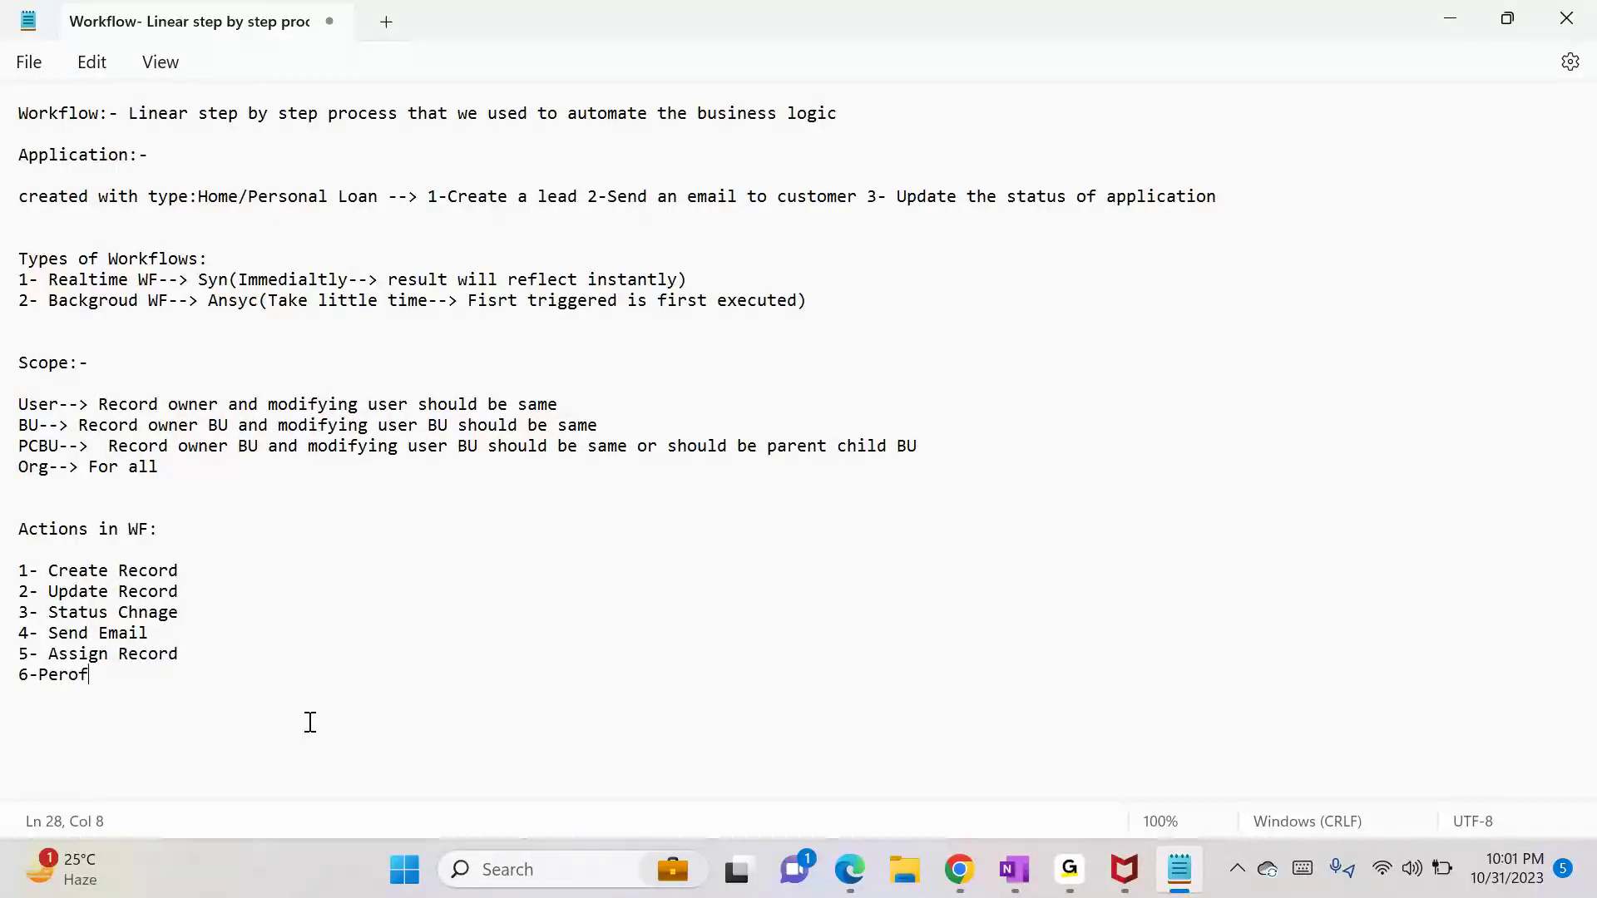
key(BackSpace)
key(BackSpace)
key(BackSpace)
key(BackSpace)
key(BackSpace)
text(Pro)
key(BackSpace)
key(BackSpace)
text(eform Action--->)
key(Return)
text(7-)
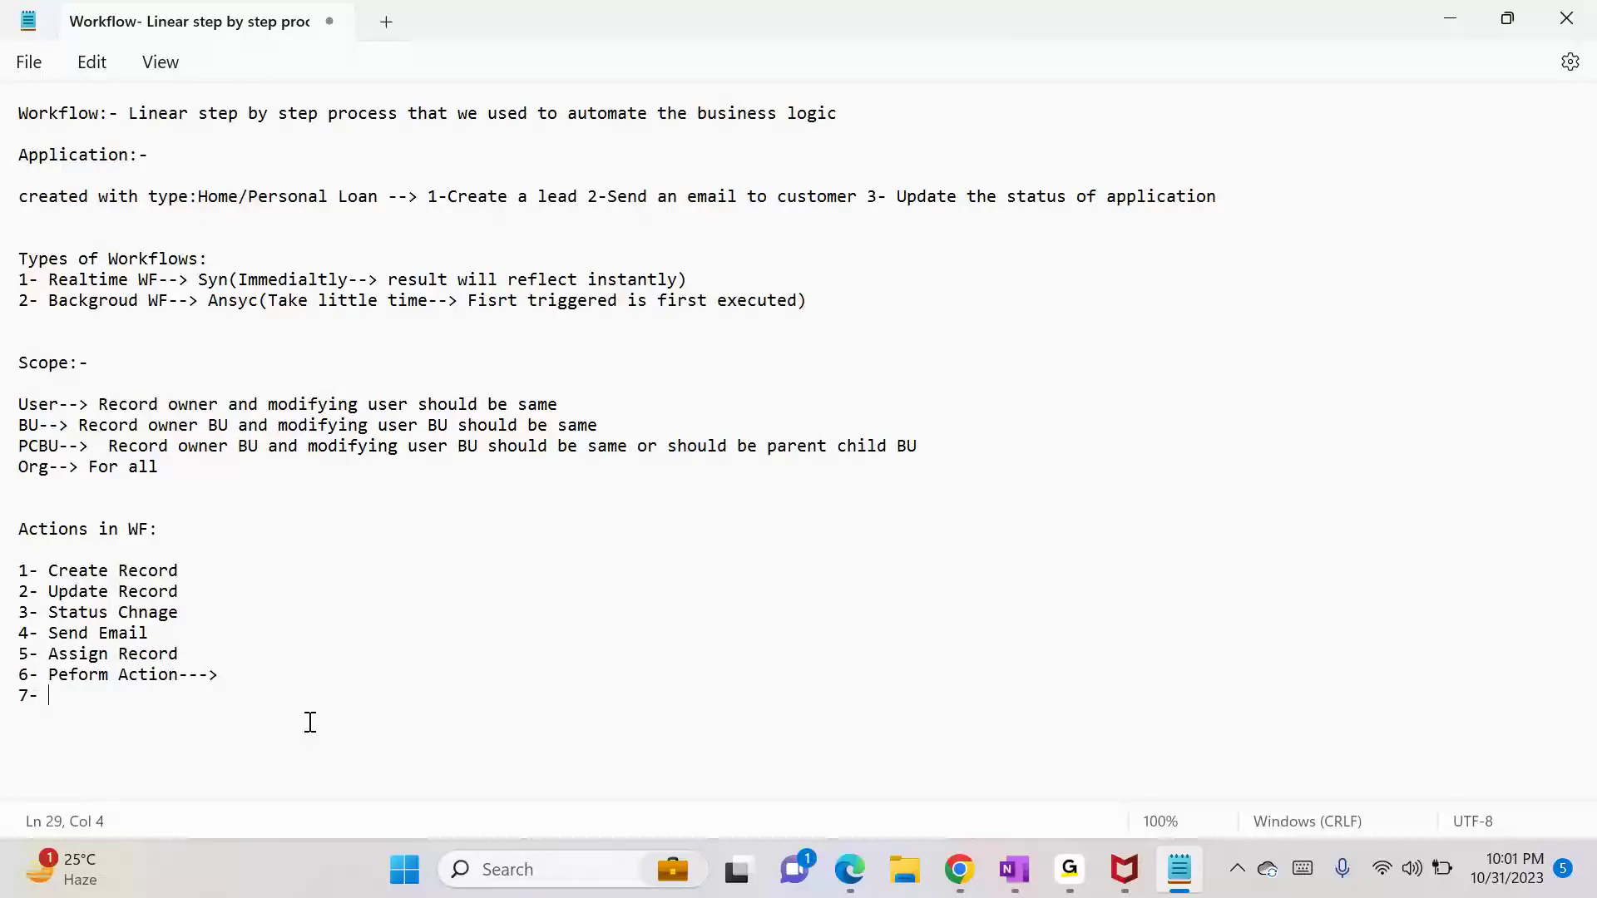
text( Child WF)
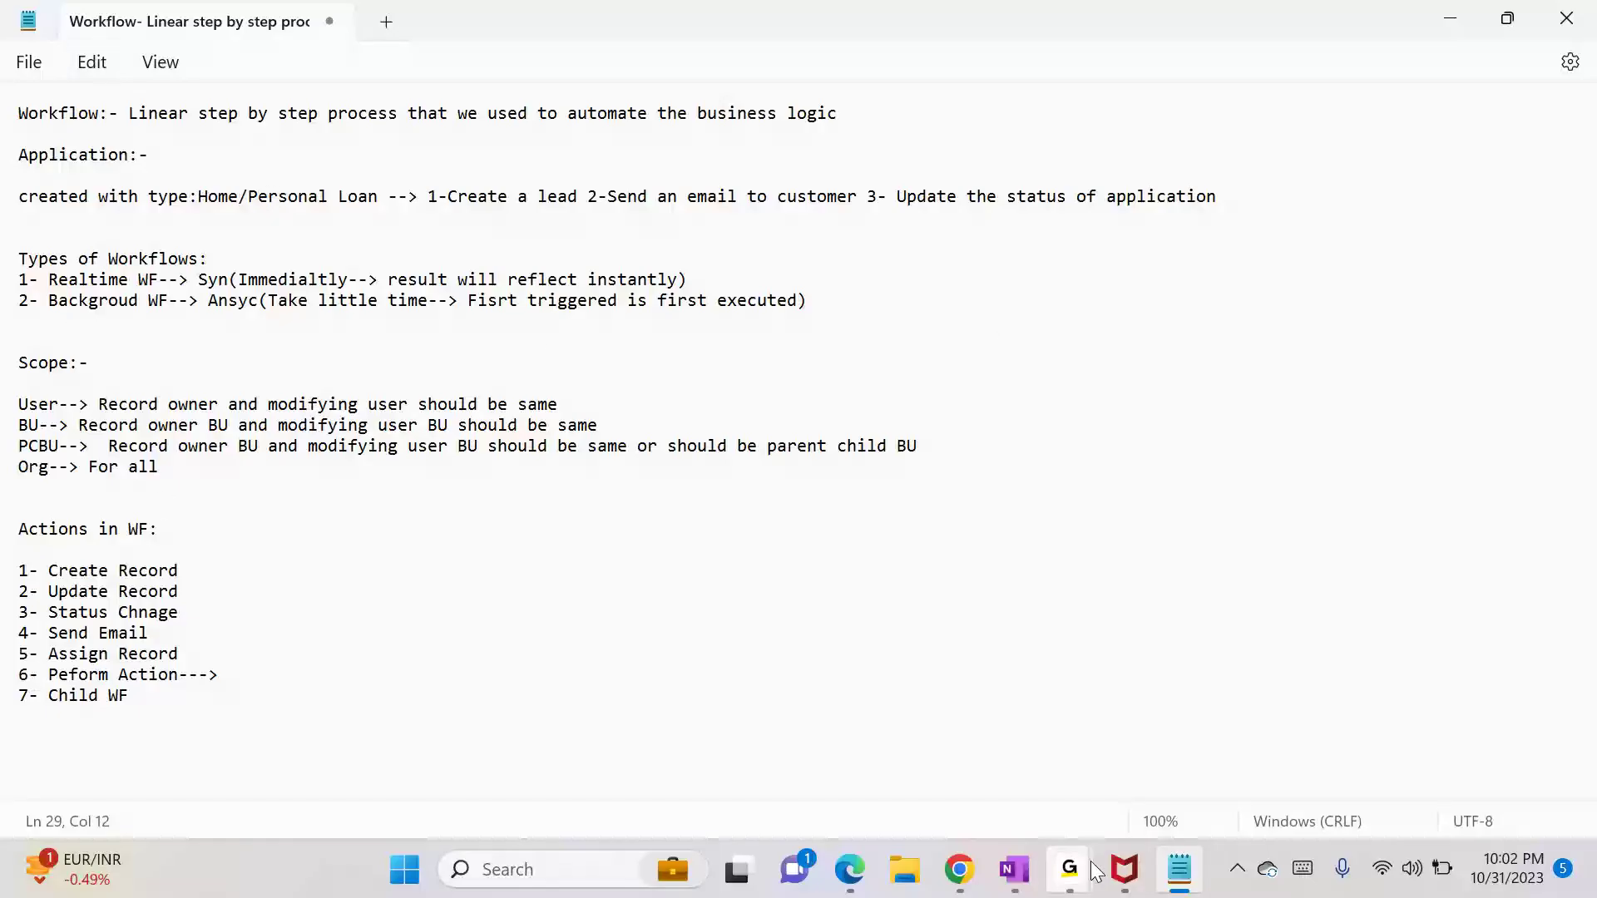
Step: Bring up the GoTo meeting window from its taskbar preview
mouse_move(1070, 869)
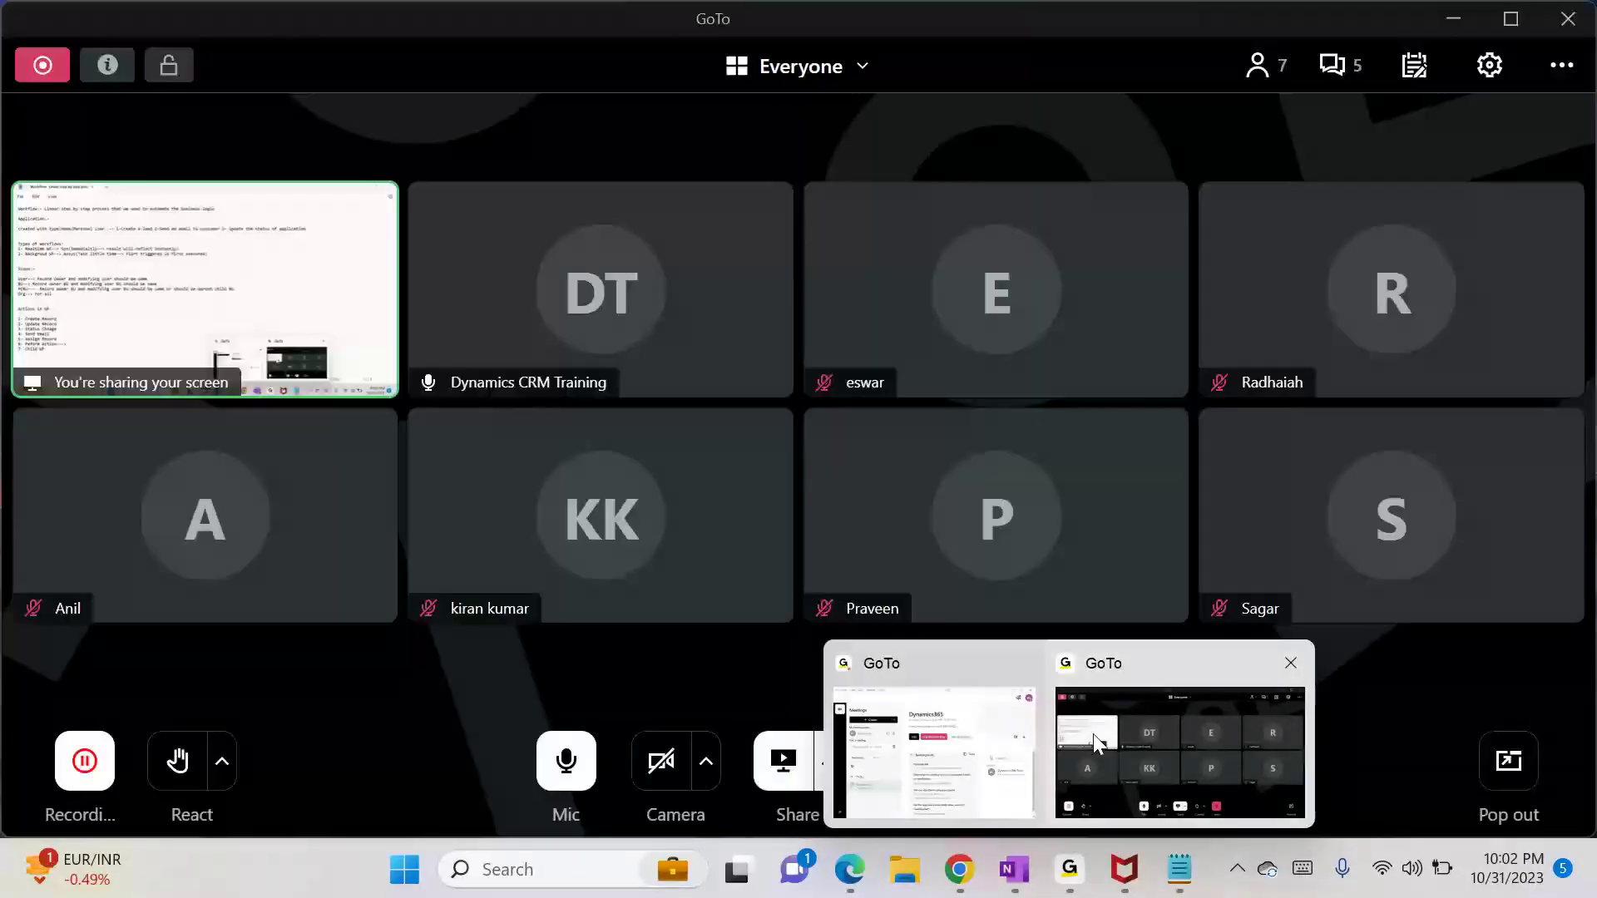
click(1093, 734)
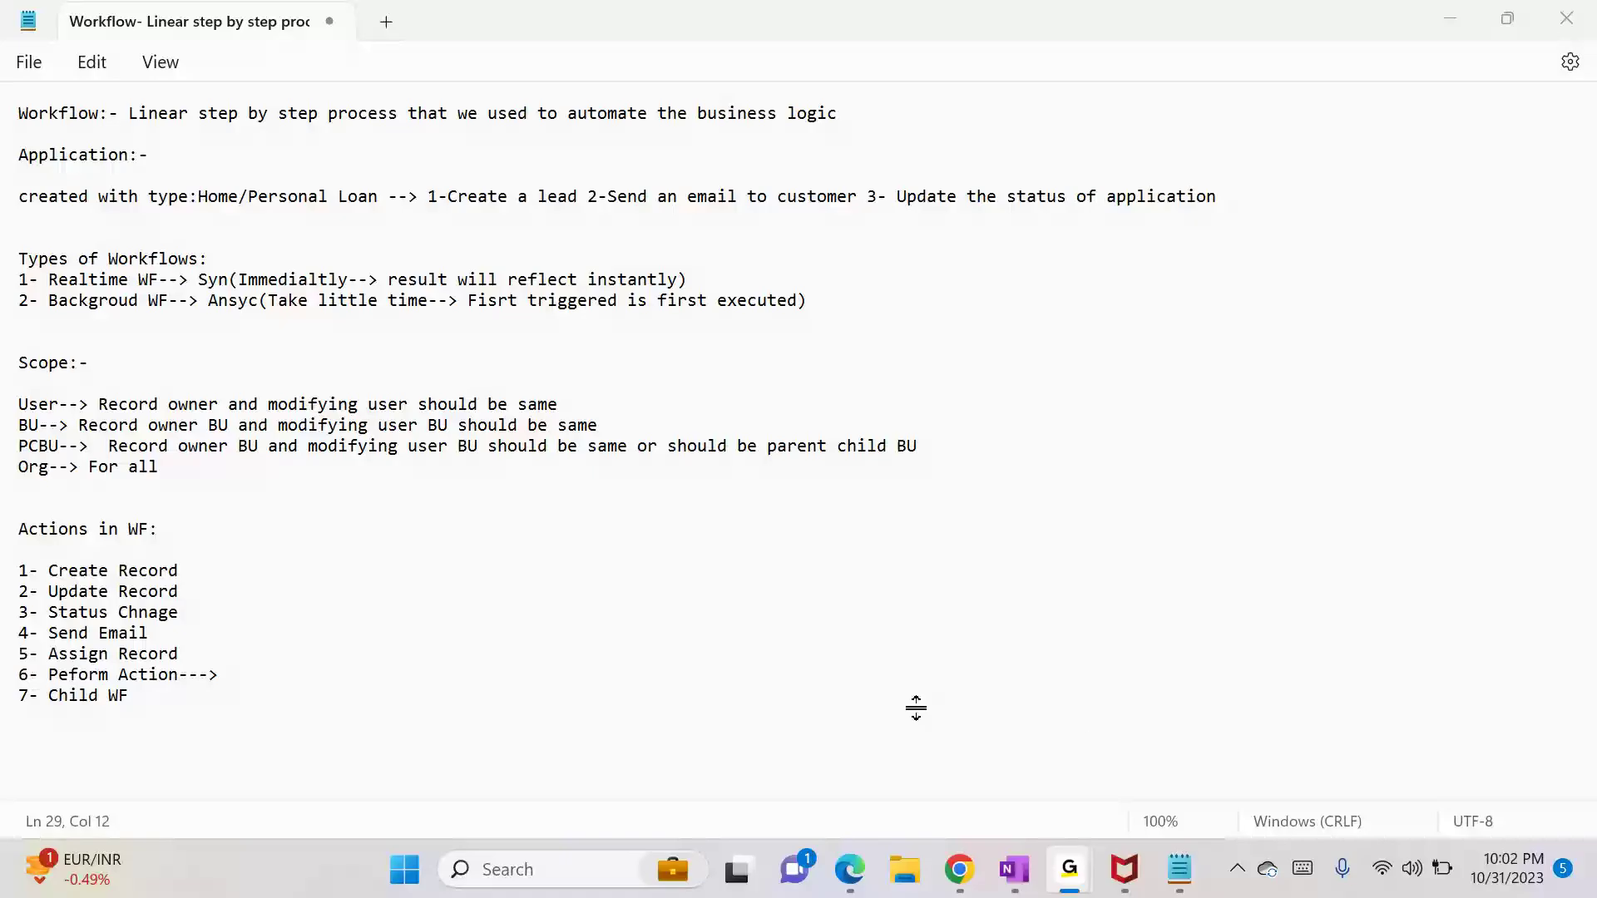